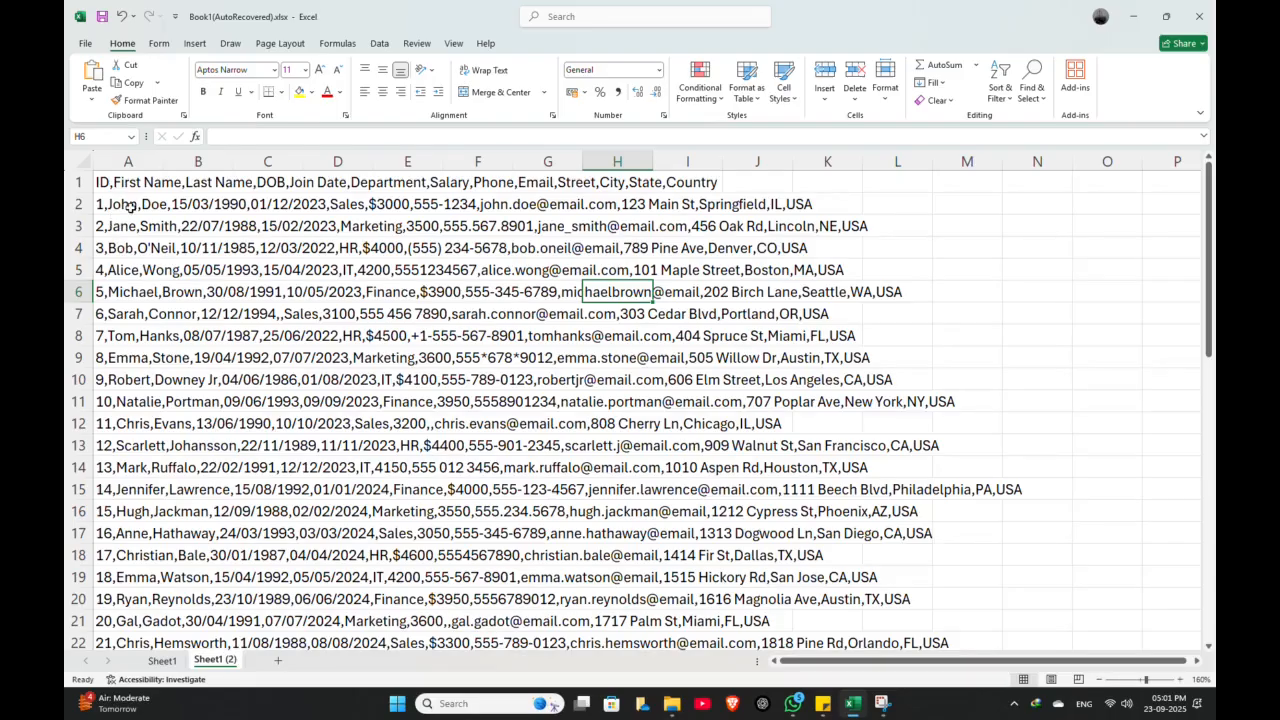
# Examine the comma-separated employee records and their inconsistent entries on the Sheet1 (2) worksheet
pyautogui.moveTo(134, 247); pyautogui.dragTo(138, 486)
pyautogui.moveTo(255, 240); pyautogui.dragTo(813, 570)
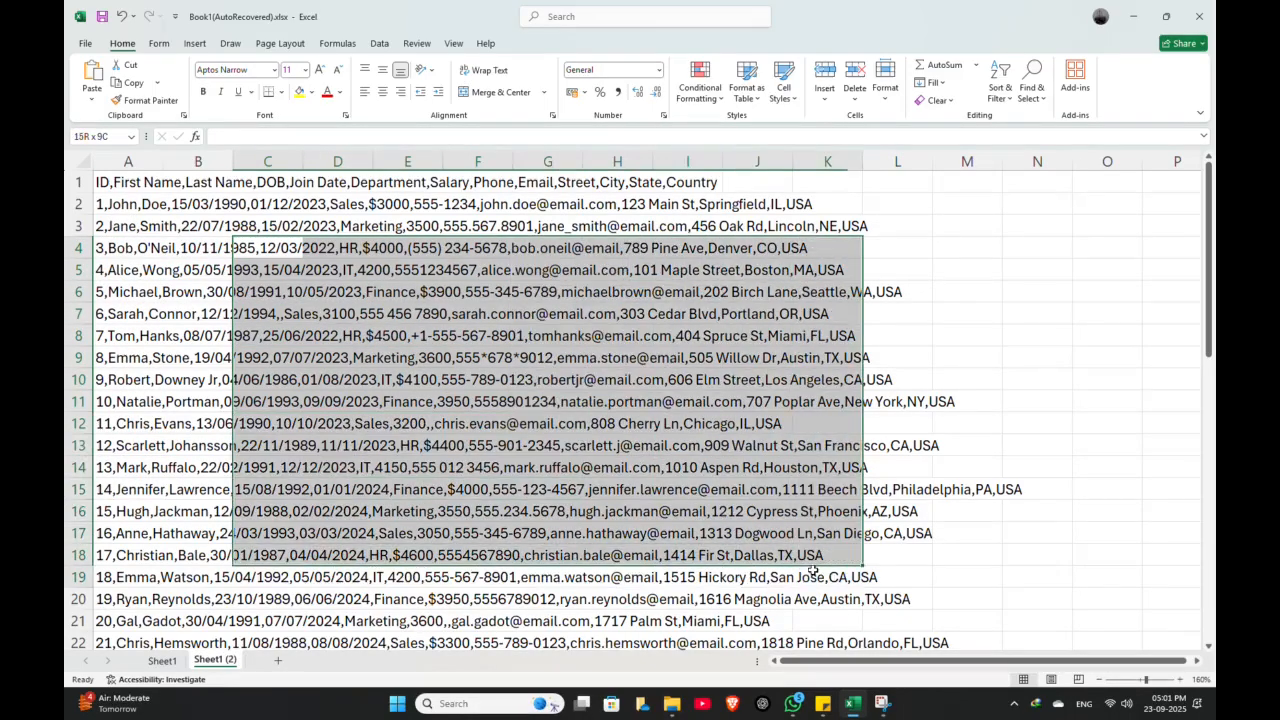
pyautogui.click(546, 358)
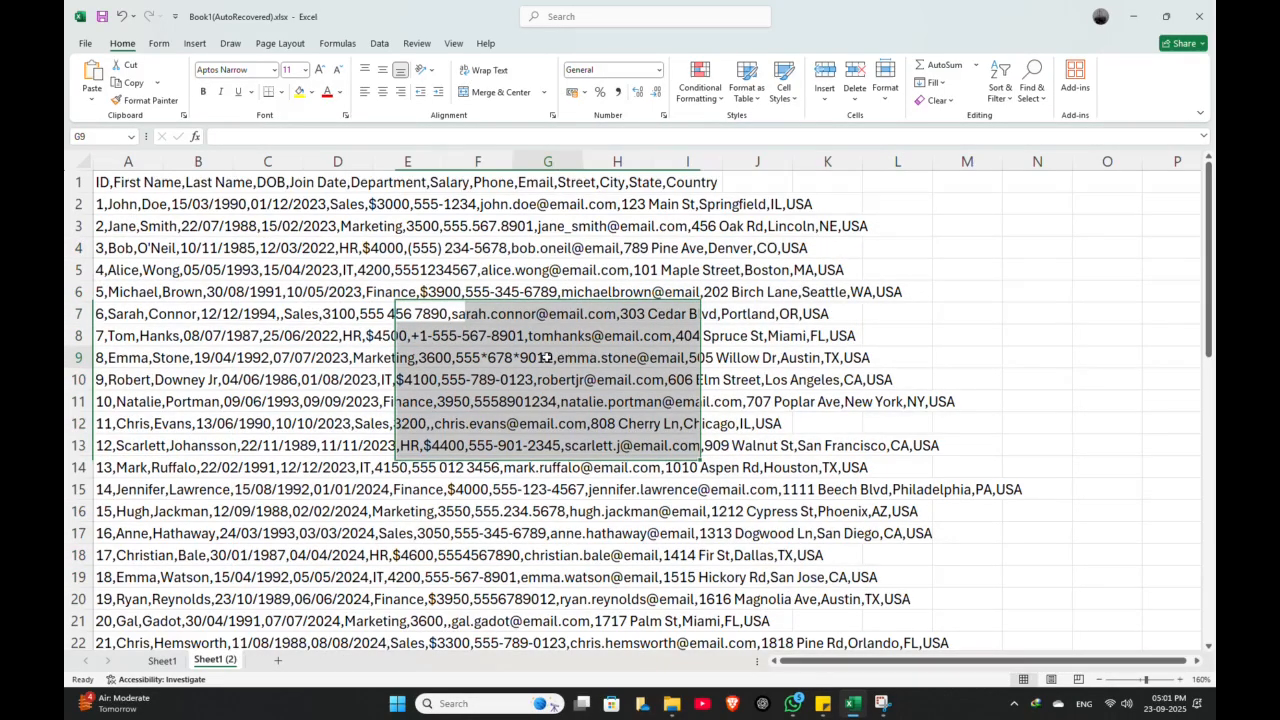
pyautogui.click(339, 284)
pyautogui.click(386, 312)
pyautogui.click(484, 312)
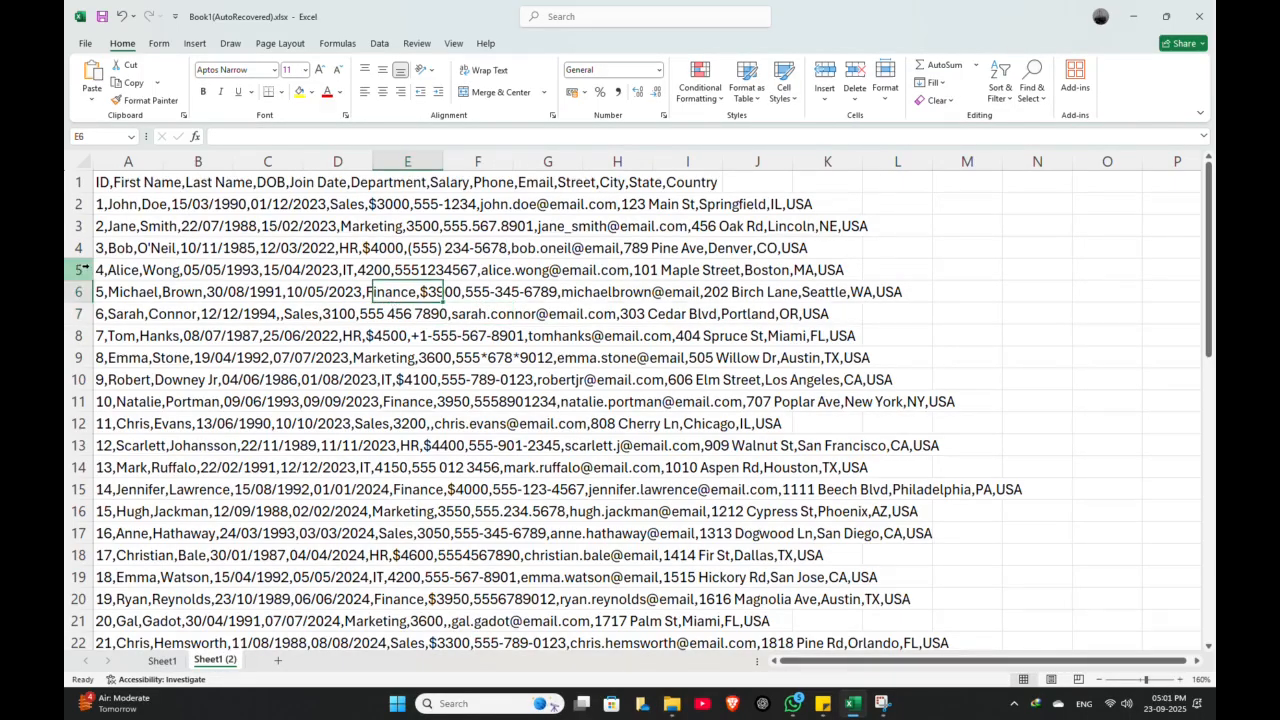
pyautogui.moveTo(126, 184); pyautogui.dragTo(153, 488)
pyautogui.click(200, 400)
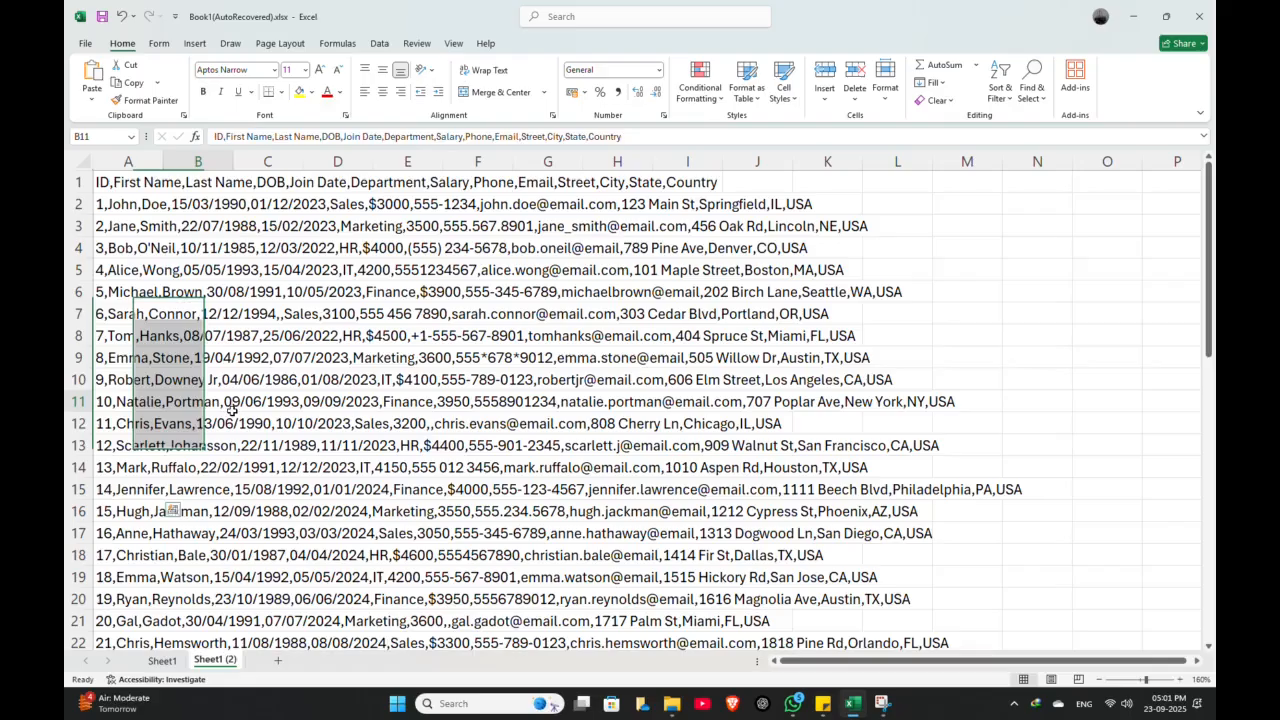
pyautogui.moveTo(185, 225); pyautogui.dragTo(688, 551)
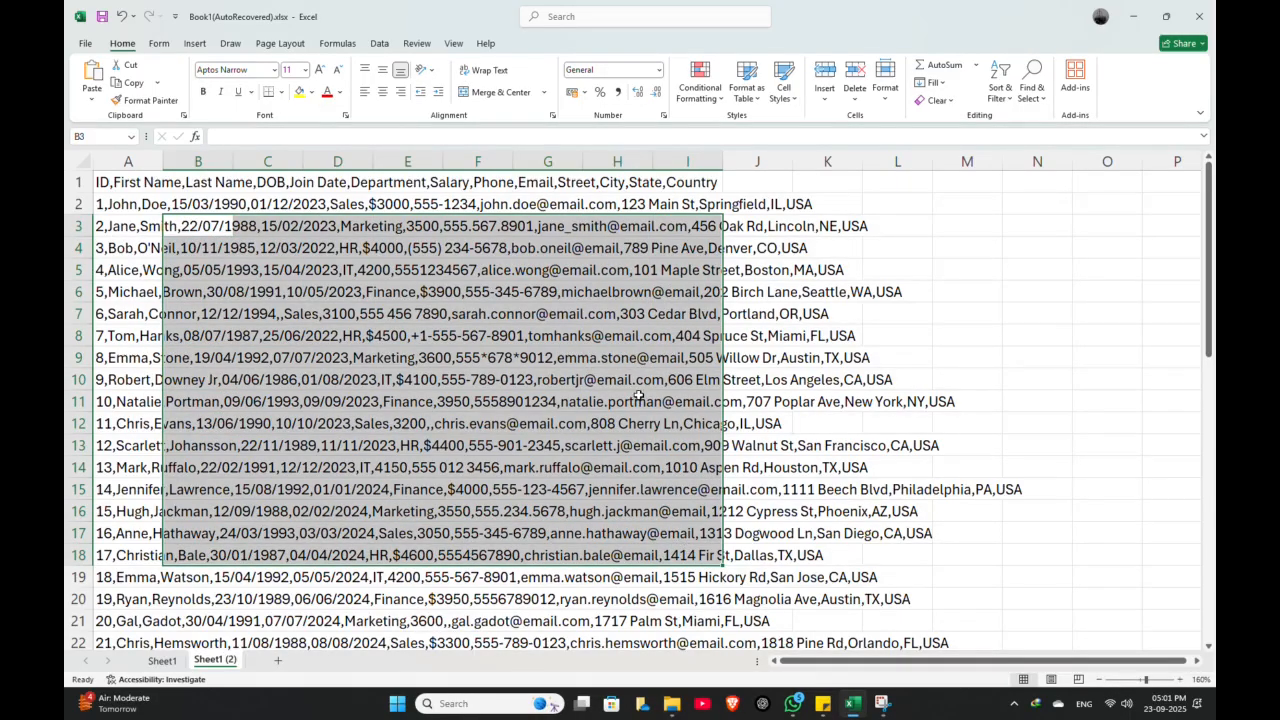
pyautogui.moveTo(822, 315); pyautogui.dragTo(236, 521)
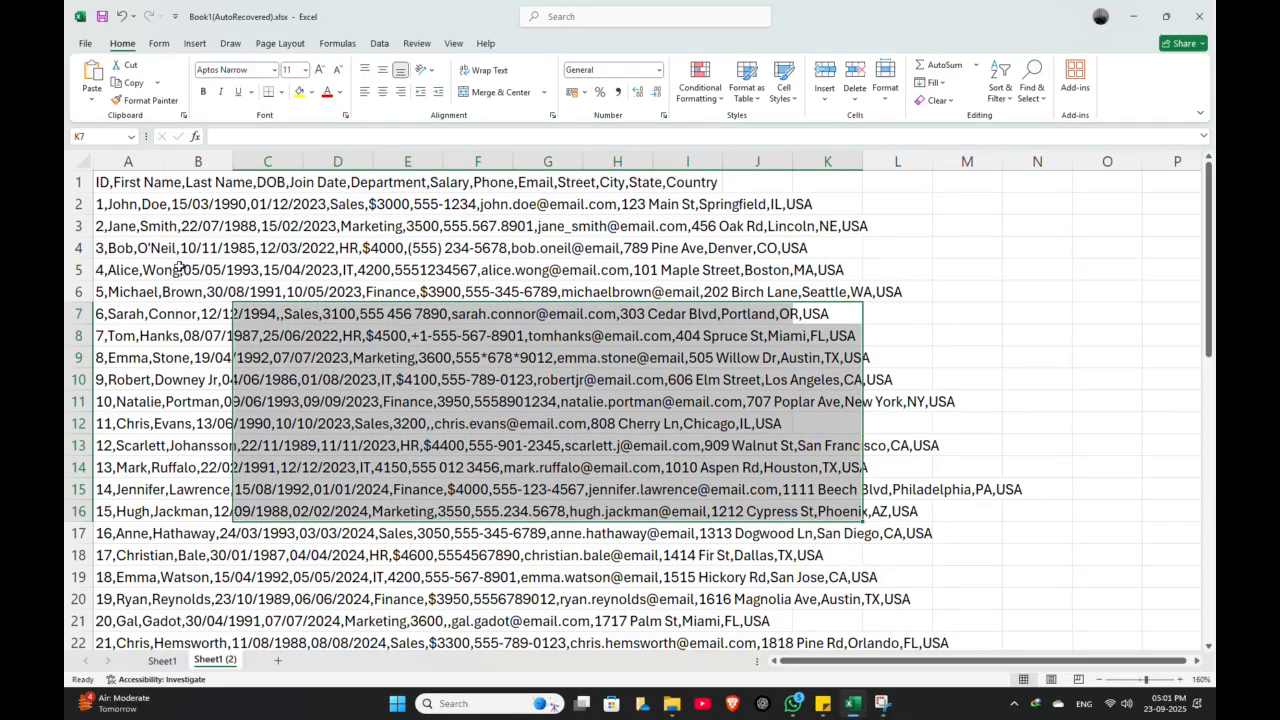
pyautogui.moveTo(208, 226); pyautogui.dragTo(640, 505)
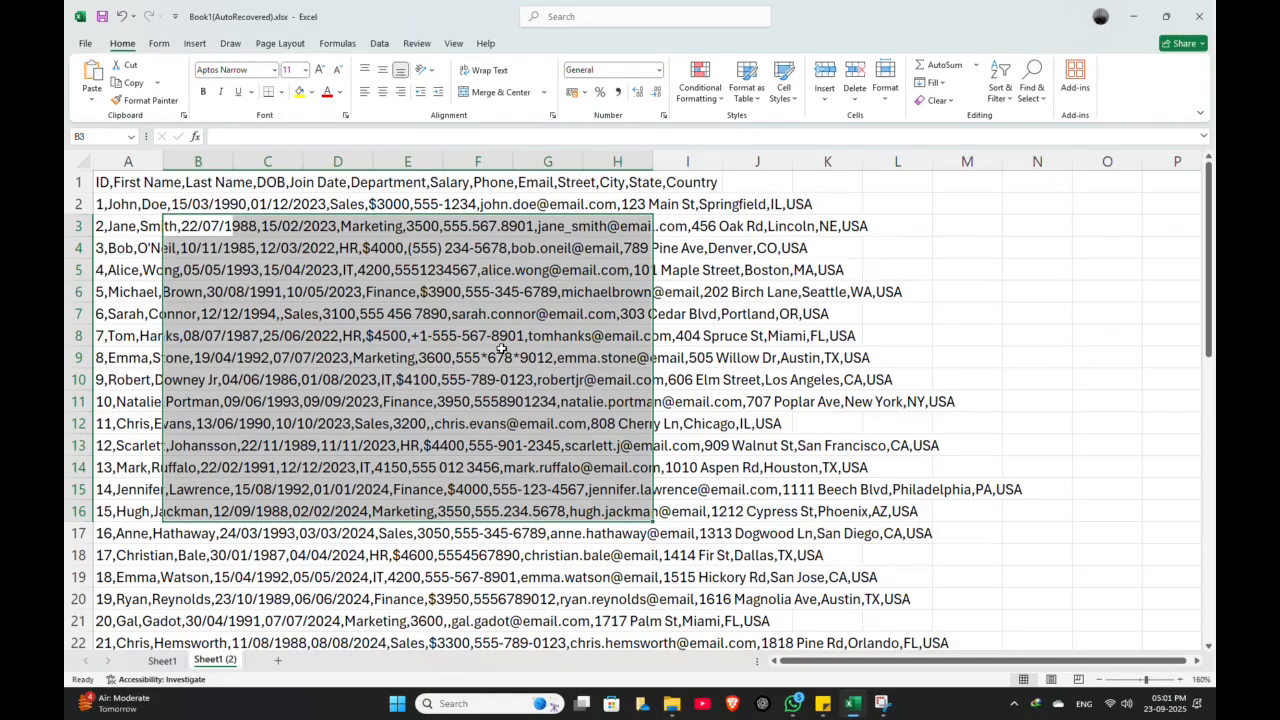
pyautogui.click(704, 354)
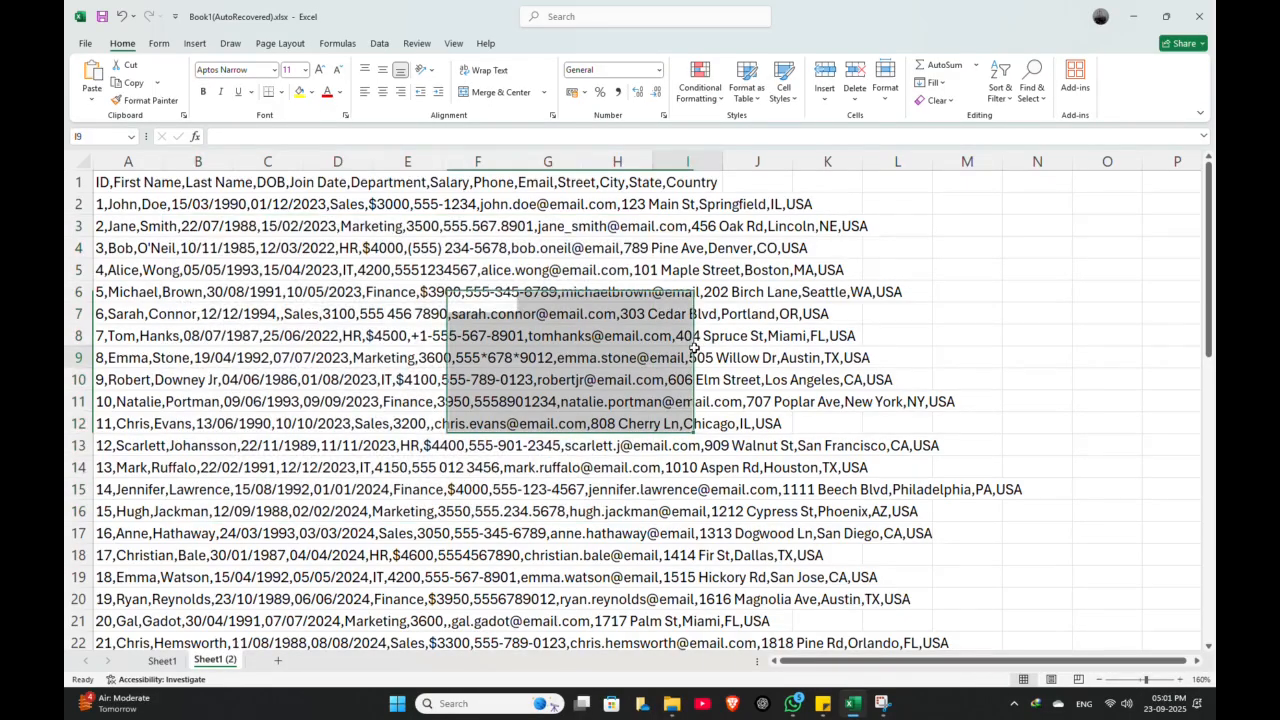
pyautogui.click(551, 322)
pyautogui.click(470, 337)
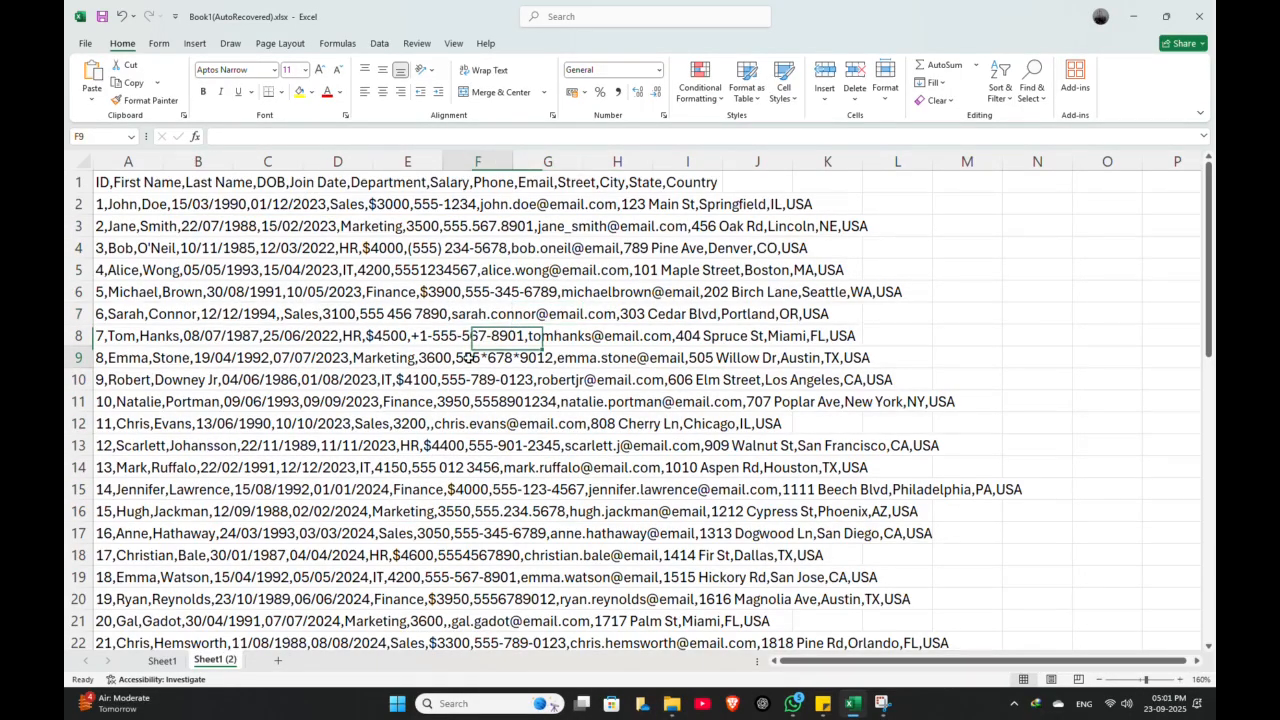
pyautogui.press('Down')
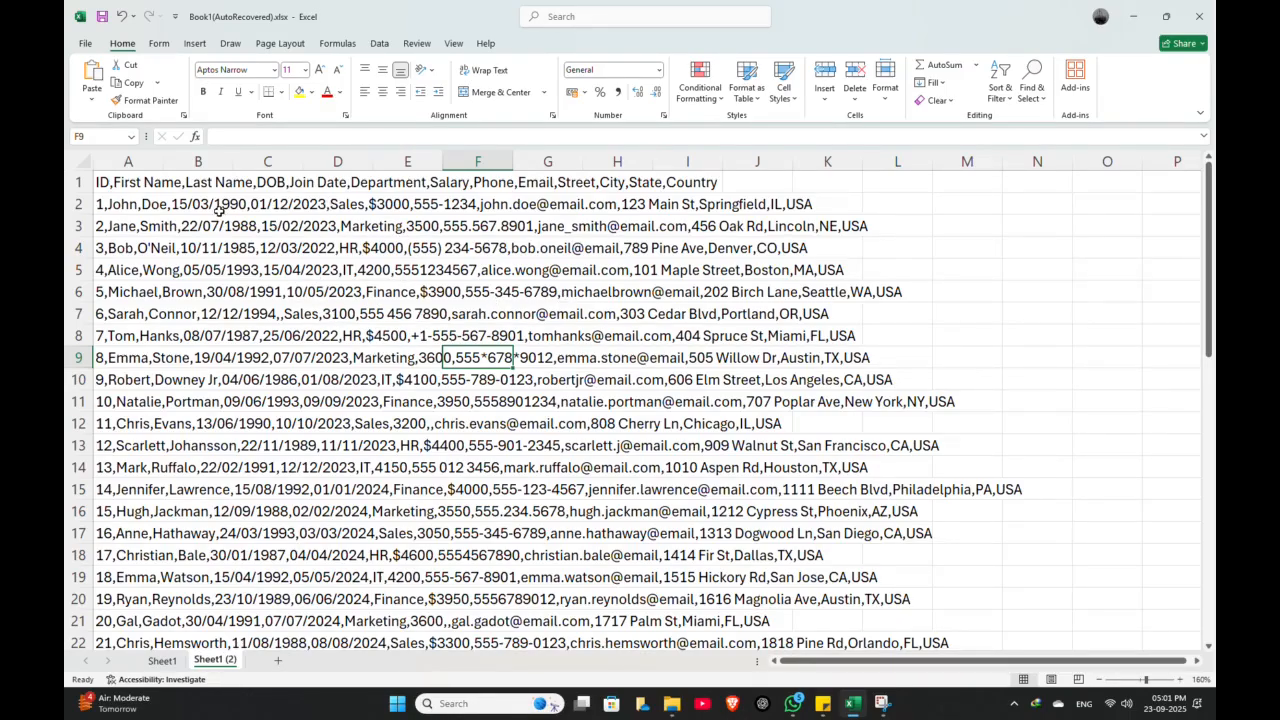
# Compare the raw data on Sheet1 with its copy on Sheet1 (2), ending on Sheet1 (2)
pyautogui.moveTo(104, 190); pyautogui.dragTo(795, 638)
pyautogui.scroll(3, 381, 450)
pyautogui.click(163, 661)
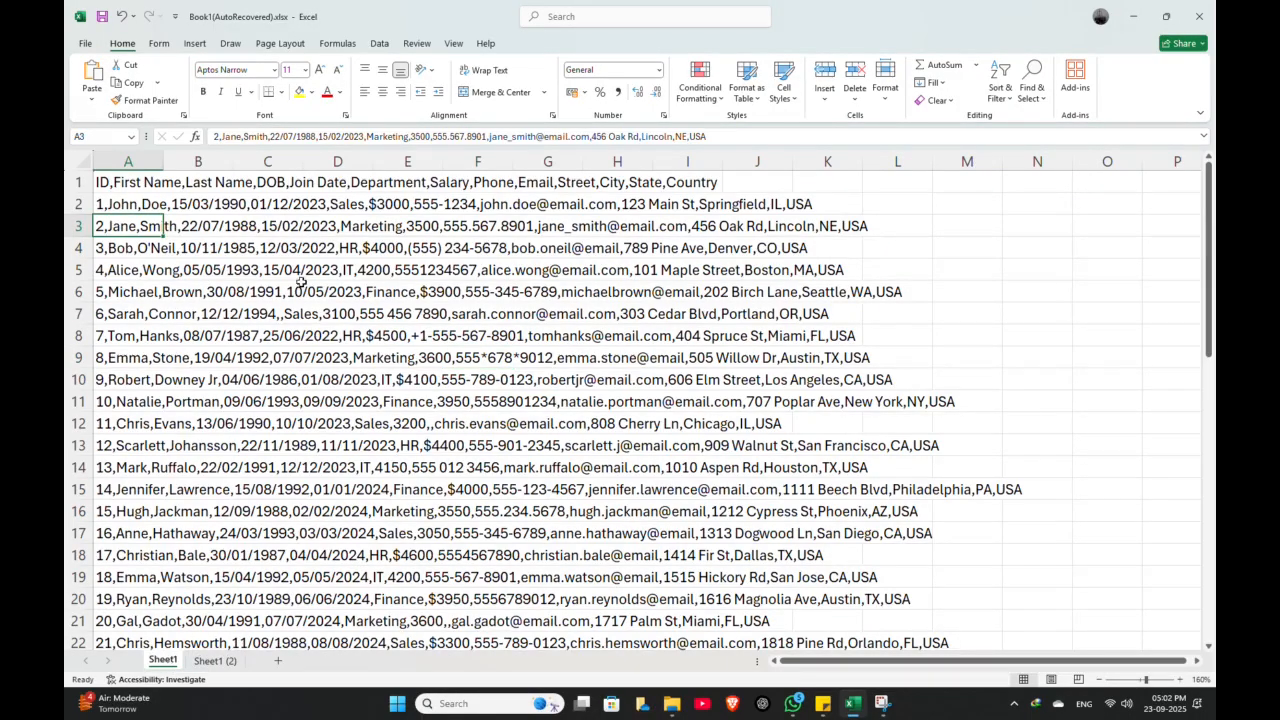
pyautogui.click(297, 232)
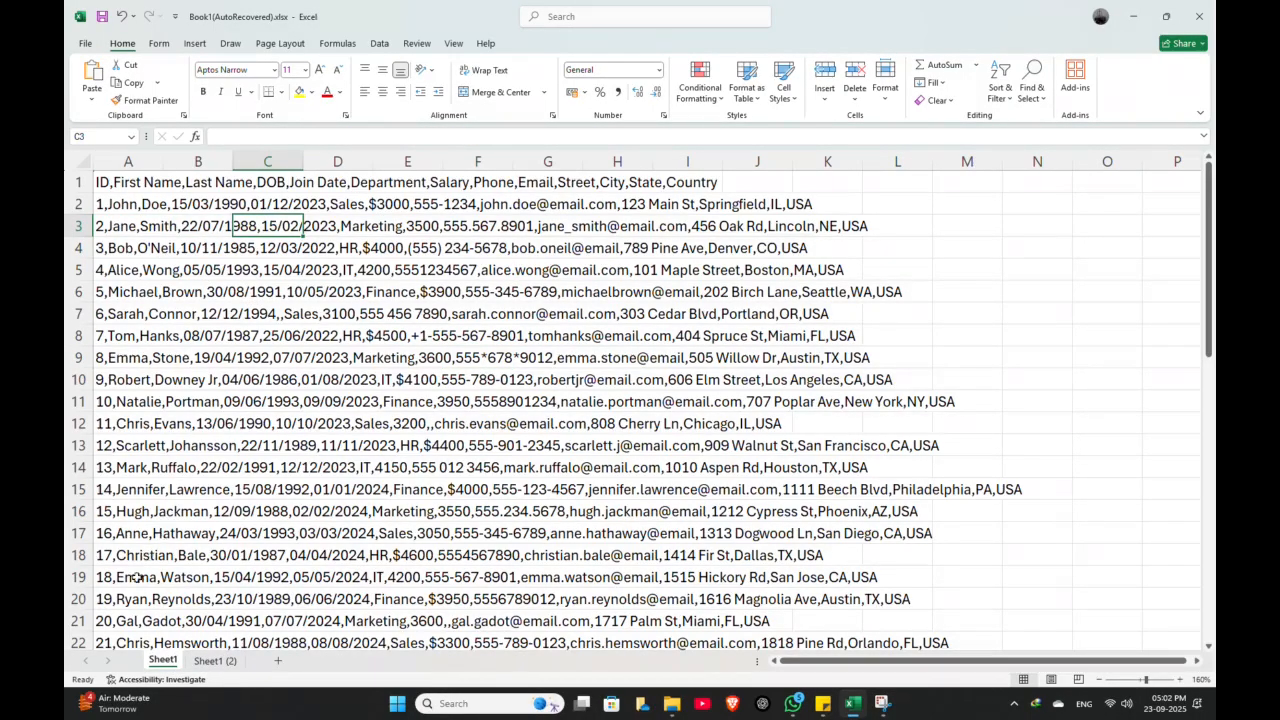
pyautogui.click(210, 665)
pyautogui.click(164, 665)
pyautogui.click(218, 648)
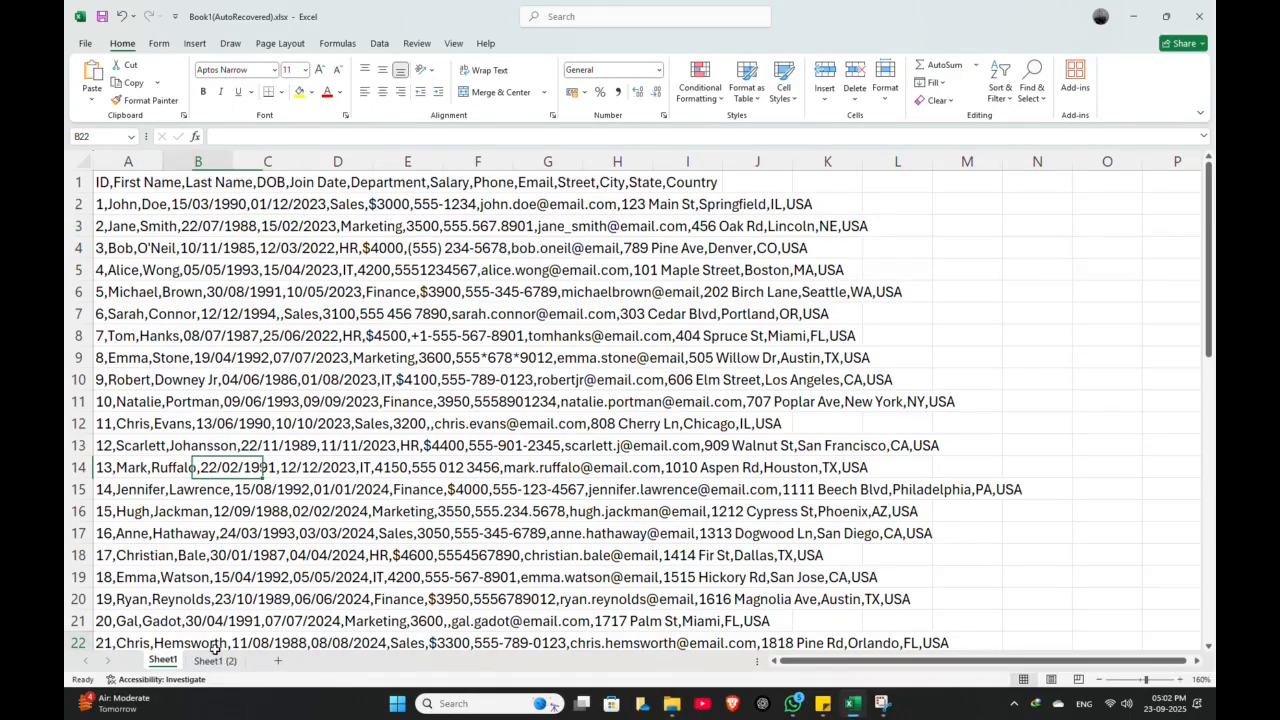
pyautogui.click(218, 660)
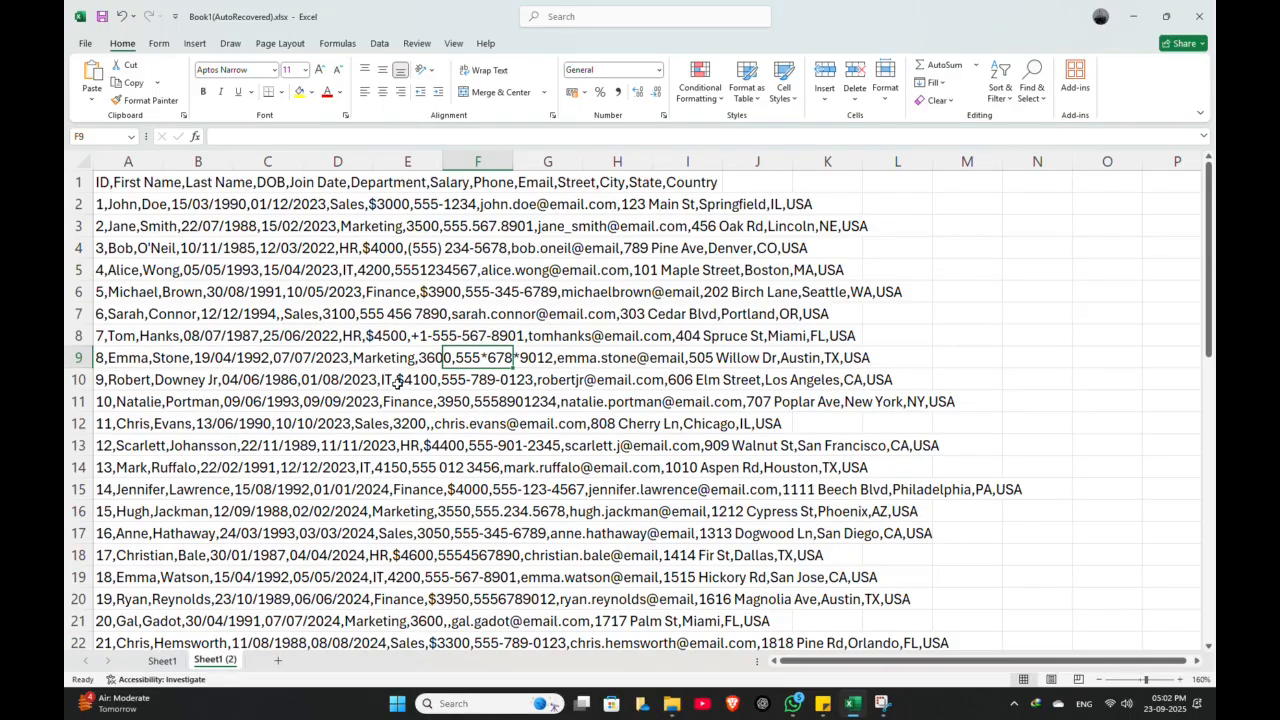
# Check cells across columns A to F on Sheet1 (2) to see which column actually stores the record text
pyautogui.click(388, 314)
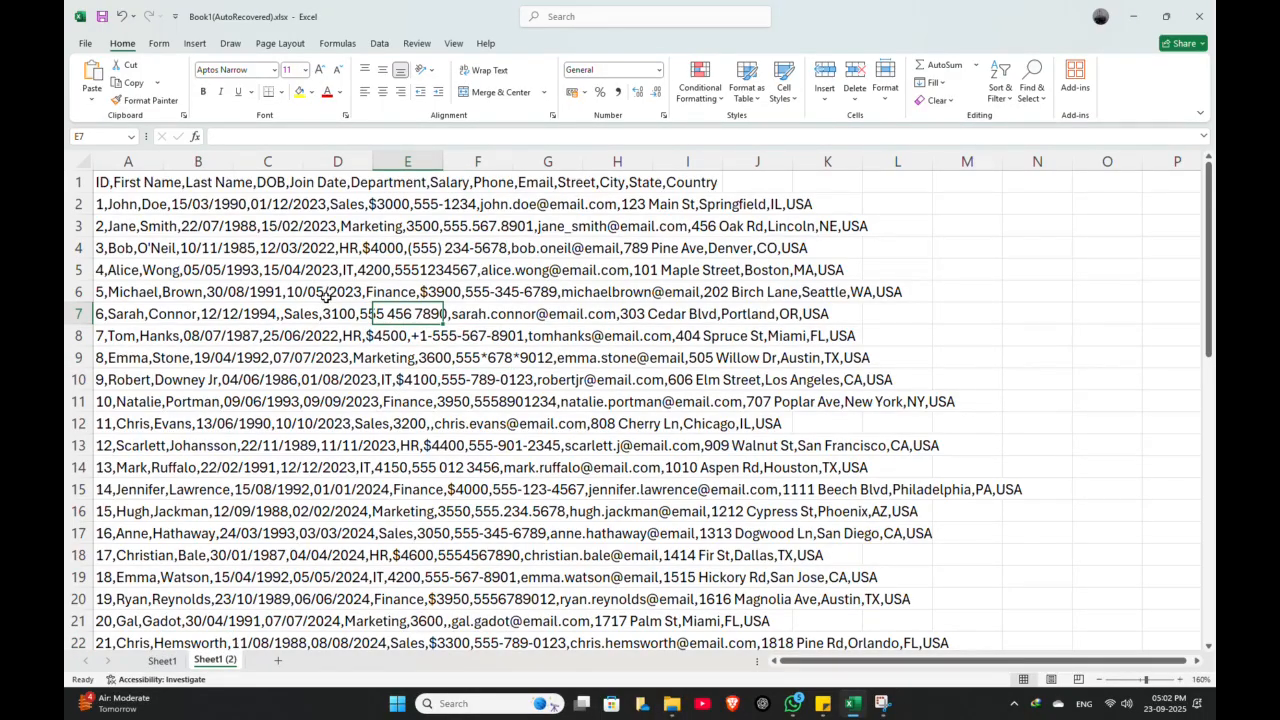
pyautogui.moveTo(134, 184); pyautogui.dragTo(138, 372)
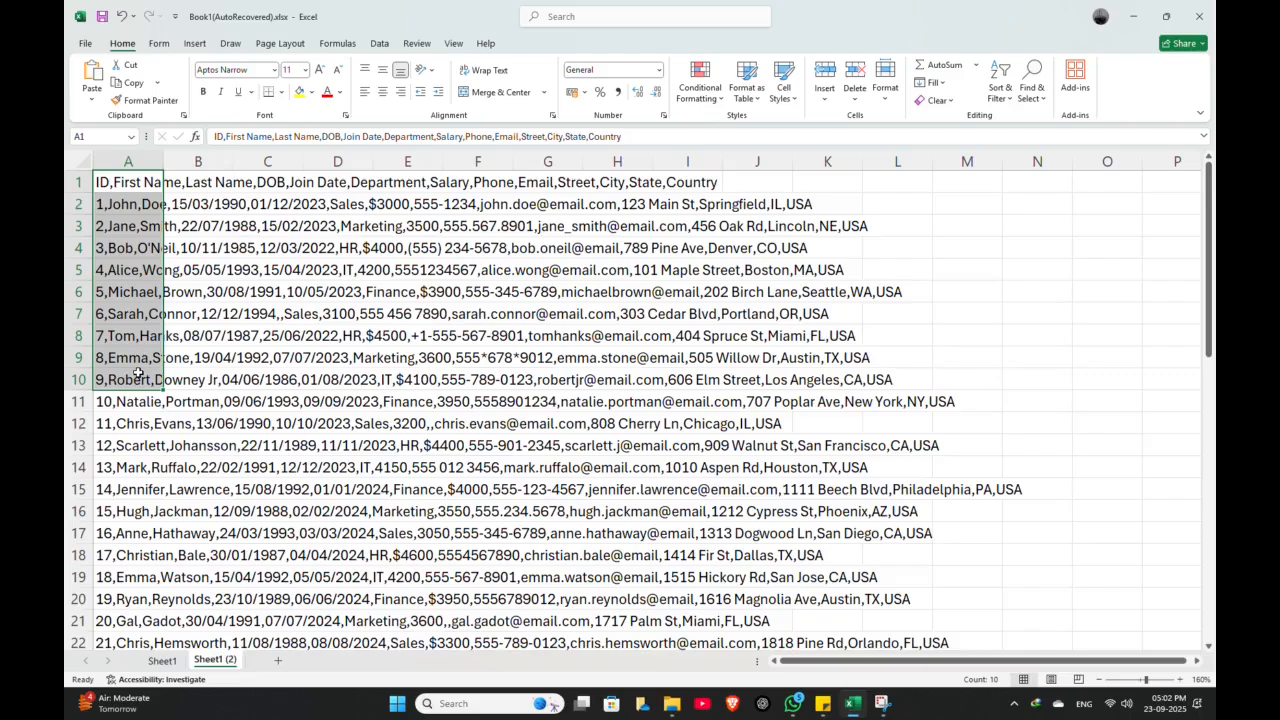
pyautogui.click(211, 354)
pyautogui.click(137, 331)
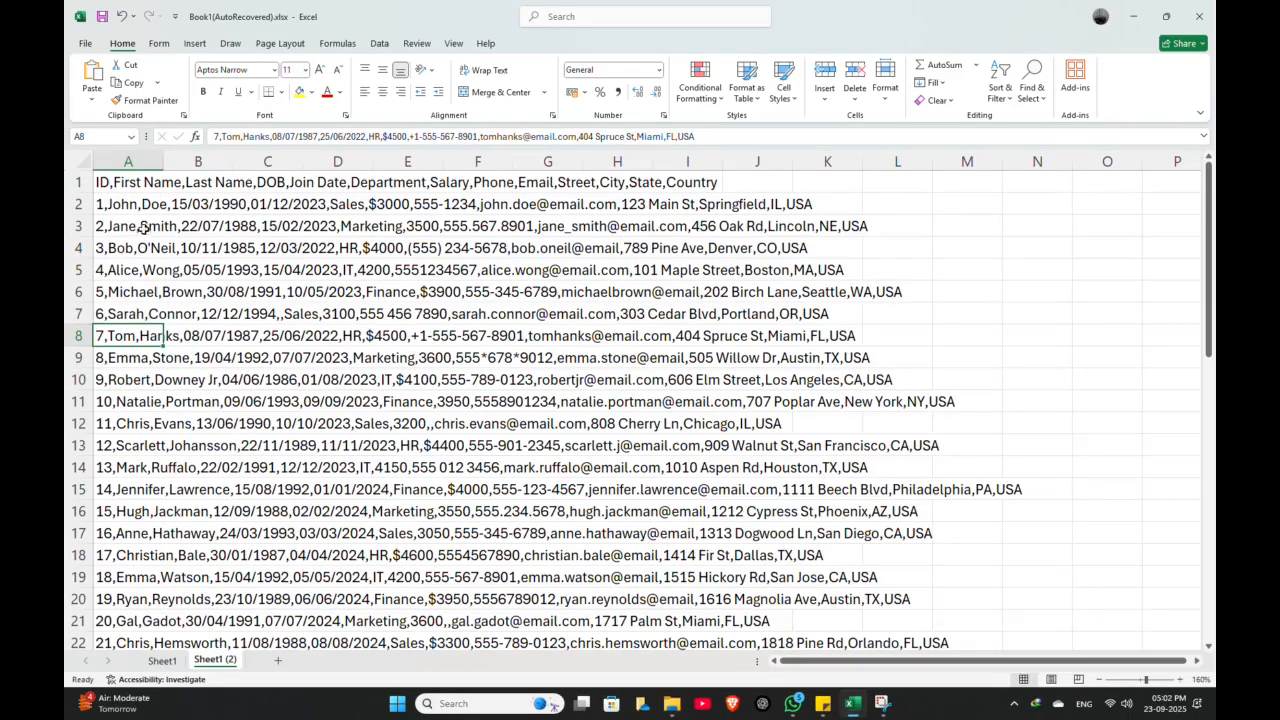
pyautogui.moveTo(140, 184); pyautogui.dragTo(170, 492)
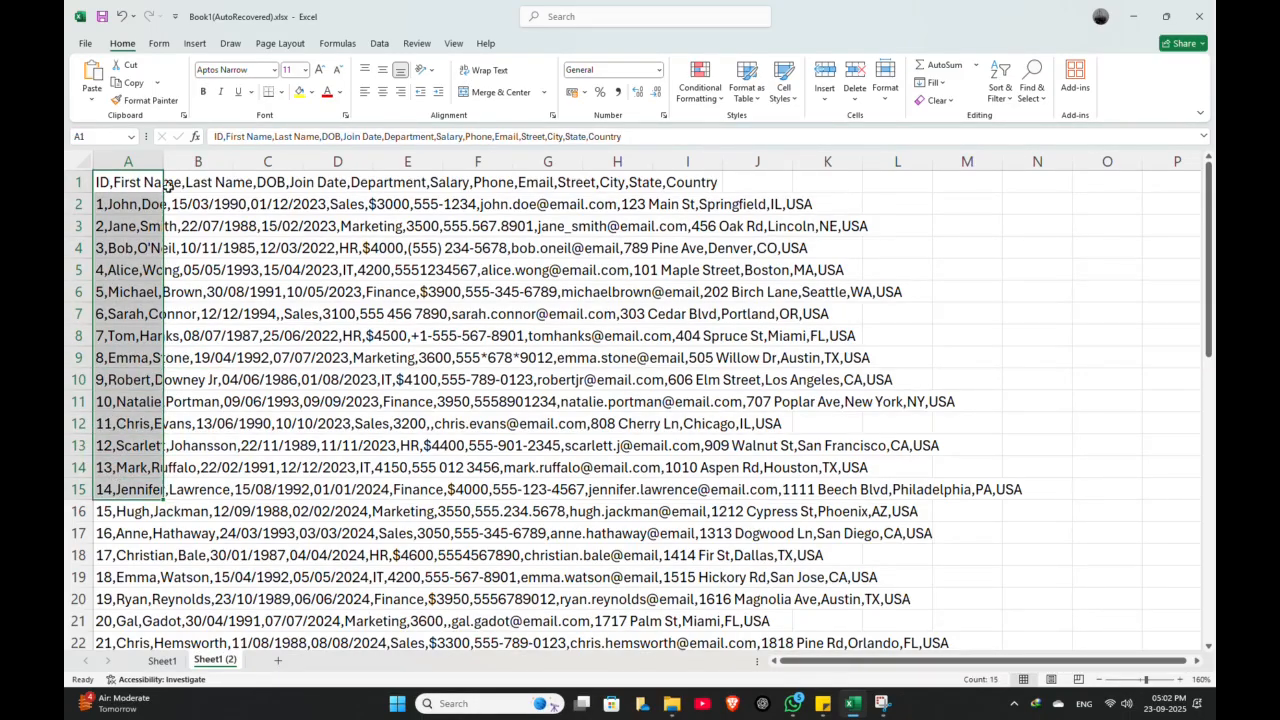
pyautogui.click(186, 250)
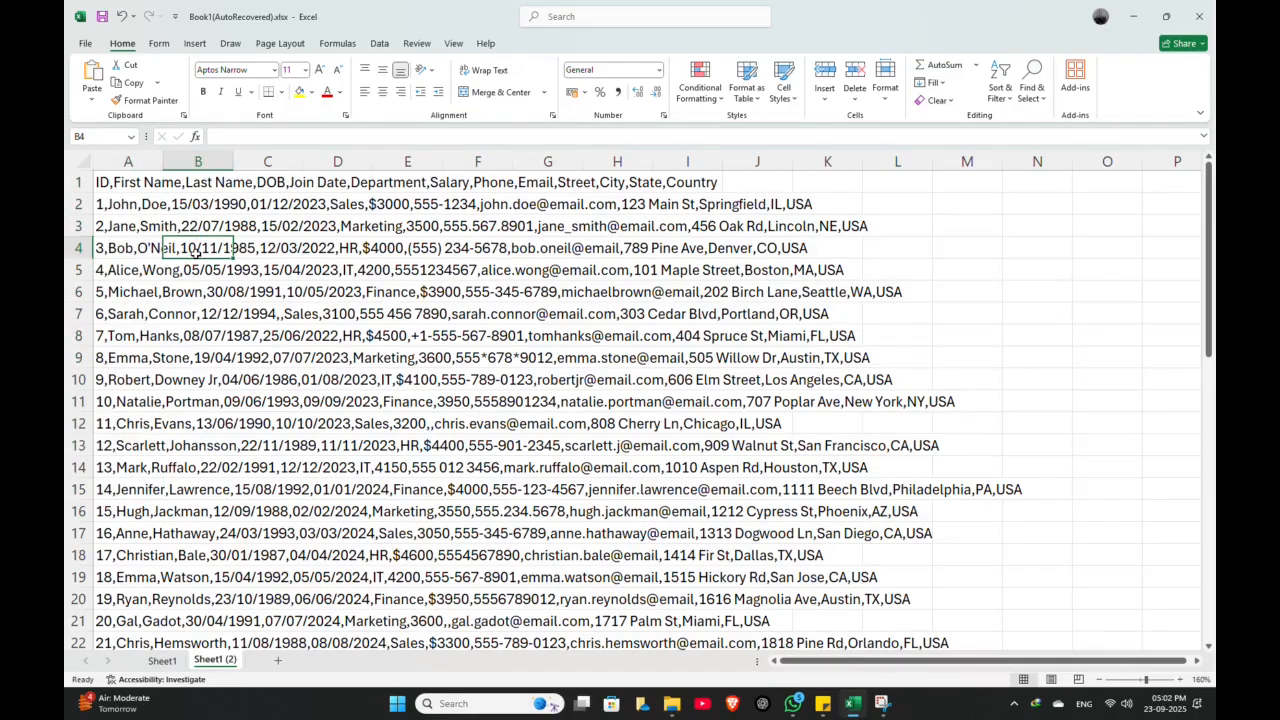
pyautogui.click(286, 250)
pyautogui.click(188, 291)
pyautogui.click(184, 226)
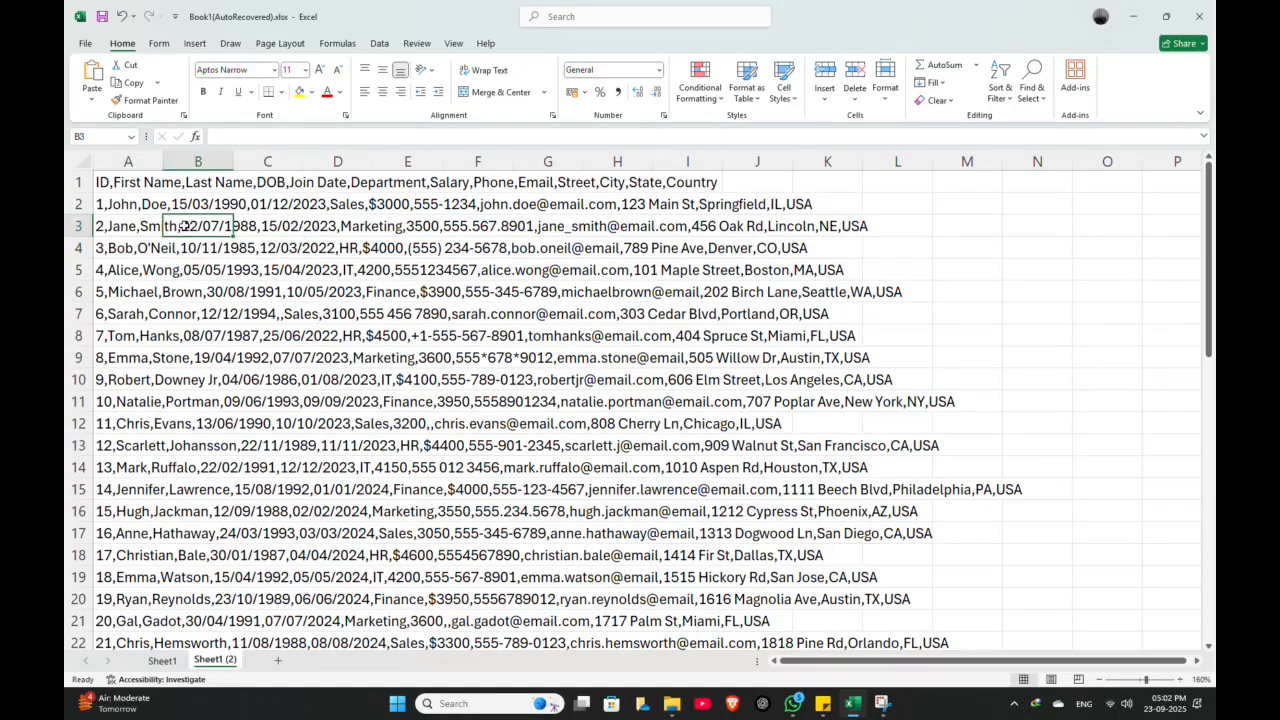
pyautogui.click(130, 210)
pyautogui.click(200, 228)
pyautogui.click(261, 136)
pyautogui.click(195, 291)
pyautogui.click(200, 357)
pyautogui.click(432, 378)
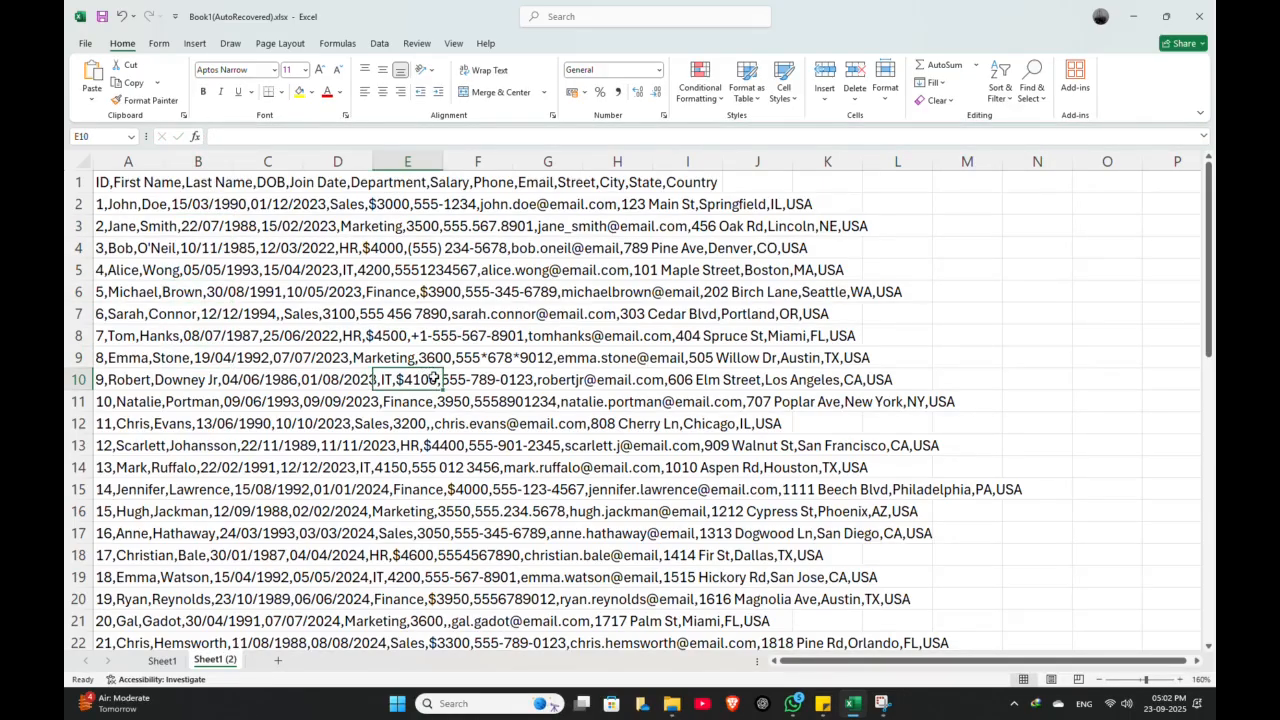
pyautogui.click(506, 359)
pyautogui.click(478, 425)
pyautogui.click(425, 489)
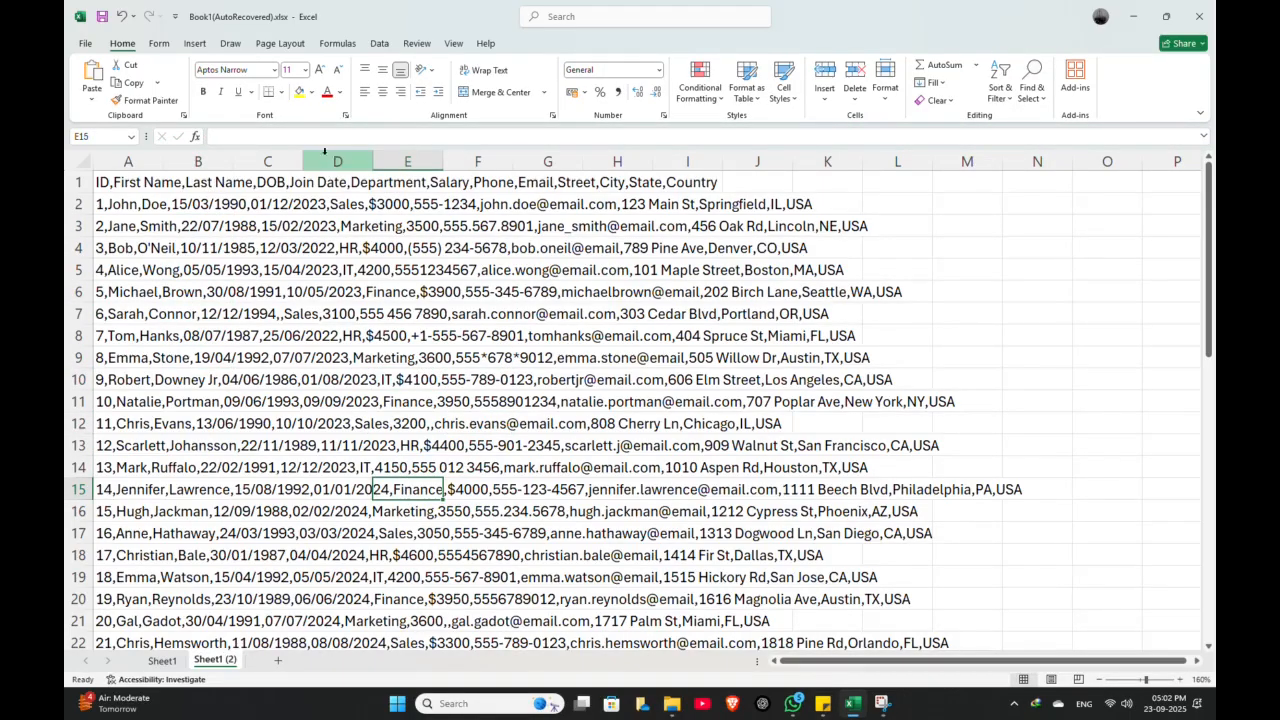
pyautogui.click(121, 230)
pyautogui.click(128, 200)
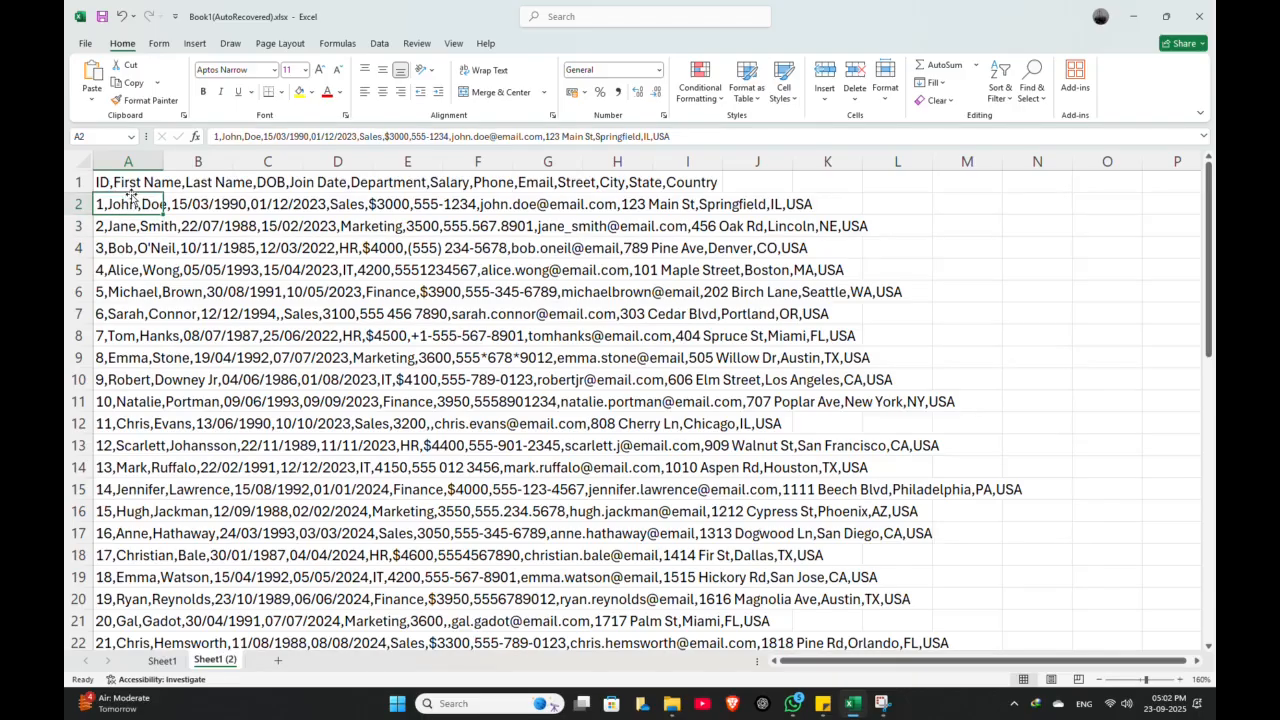
pyautogui.click(130, 249)
pyautogui.click(127, 337)
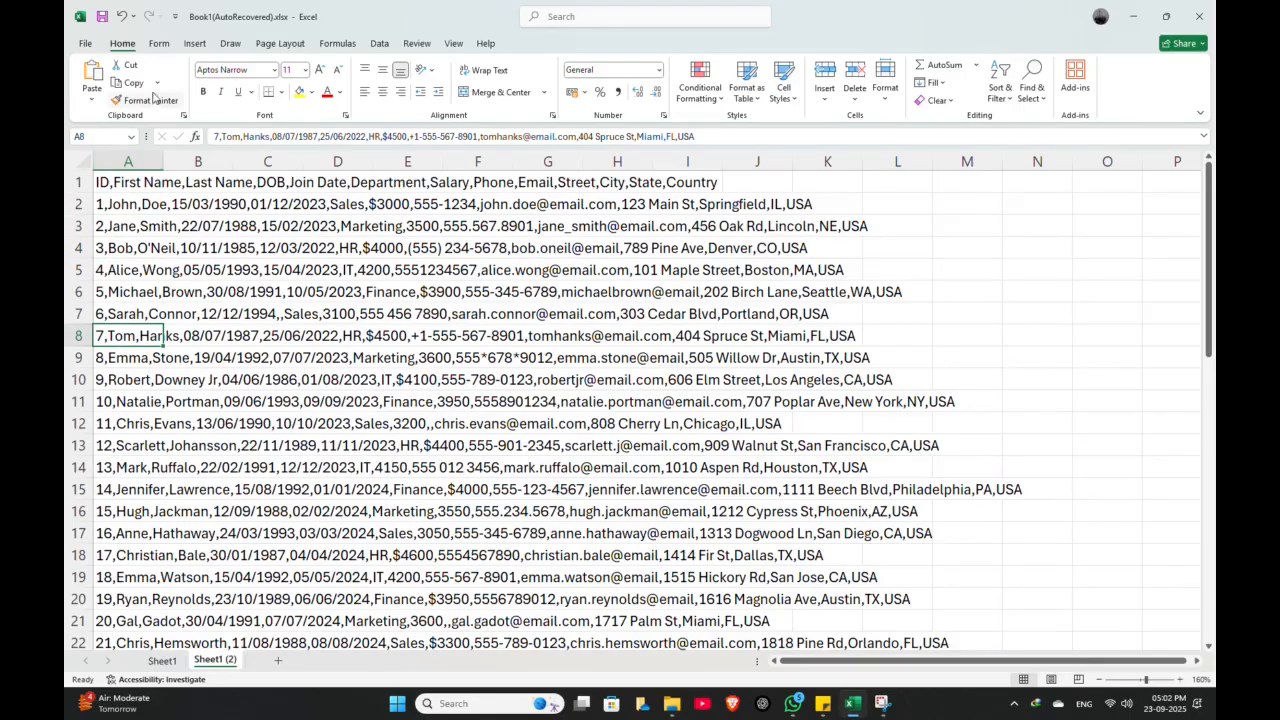
# Review column A down to the end of the data and inspect the contents of individual records in its first rows
pyautogui.click(128, 161)
pyautogui.scroll(-19, 130, 200)
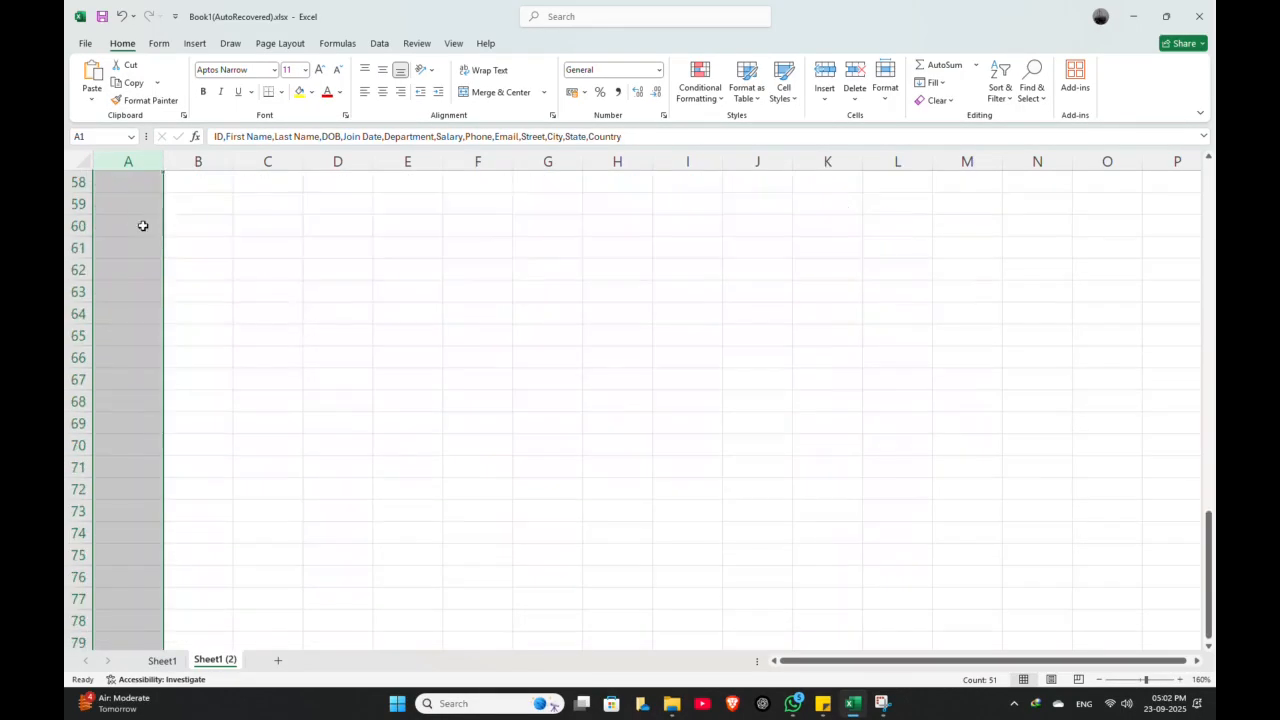
pyautogui.click(135, 325)
pyautogui.scroll(7, 137, 300)
pyautogui.click(188, 336)
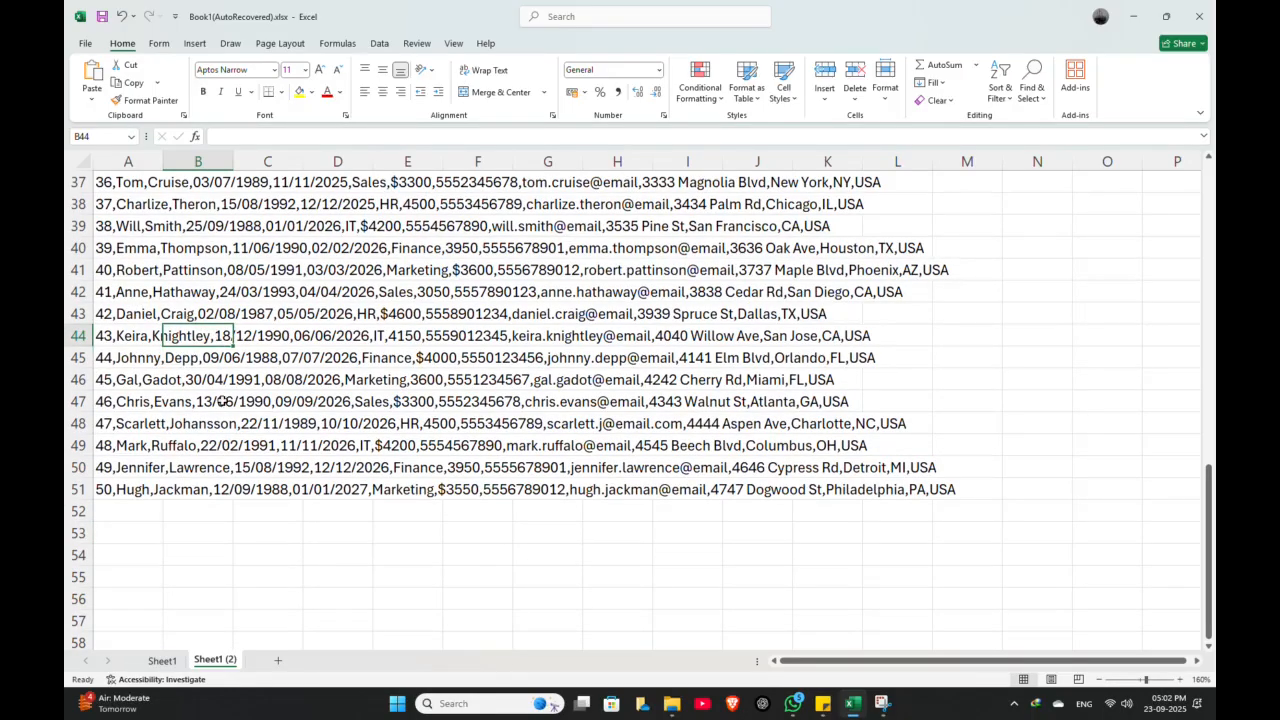
pyautogui.click(221, 400)
pyautogui.click(195, 449)
pyautogui.click(221, 222)
pyautogui.click(198, 183)
pyautogui.scroll(12, 197, 233)
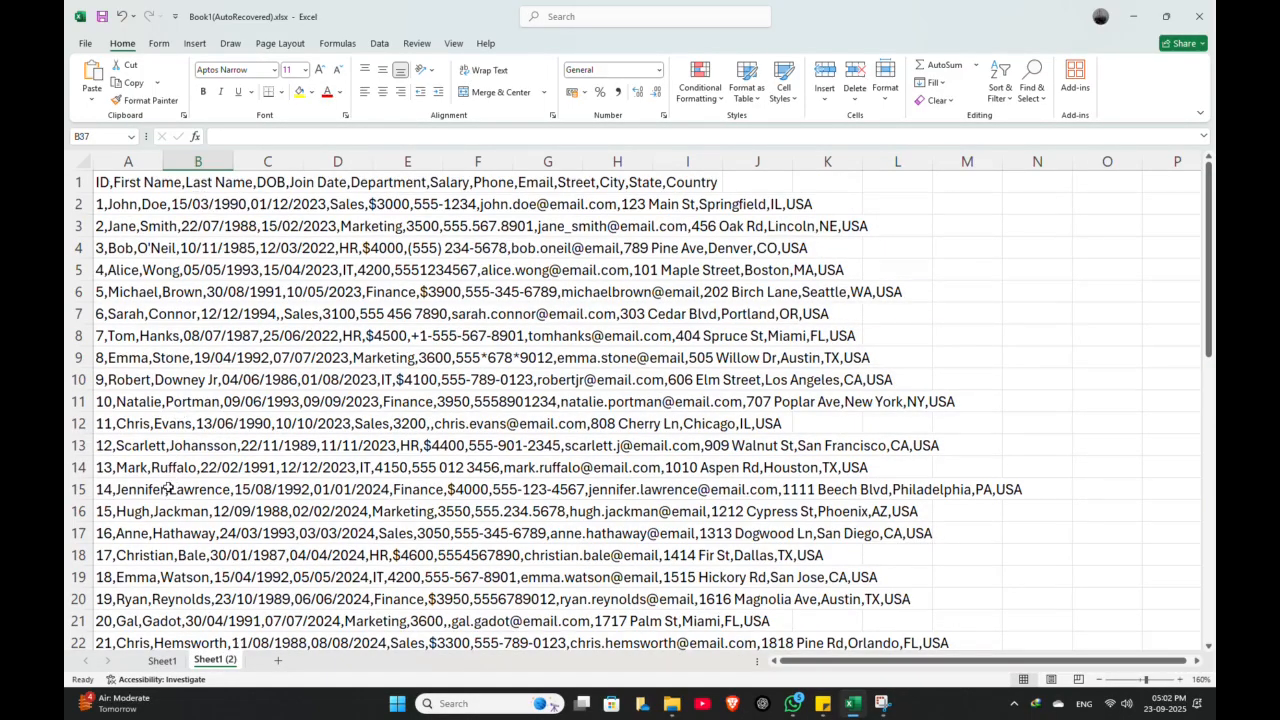
pyautogui.click(131, 185)
pyautogui.click(124, 207)
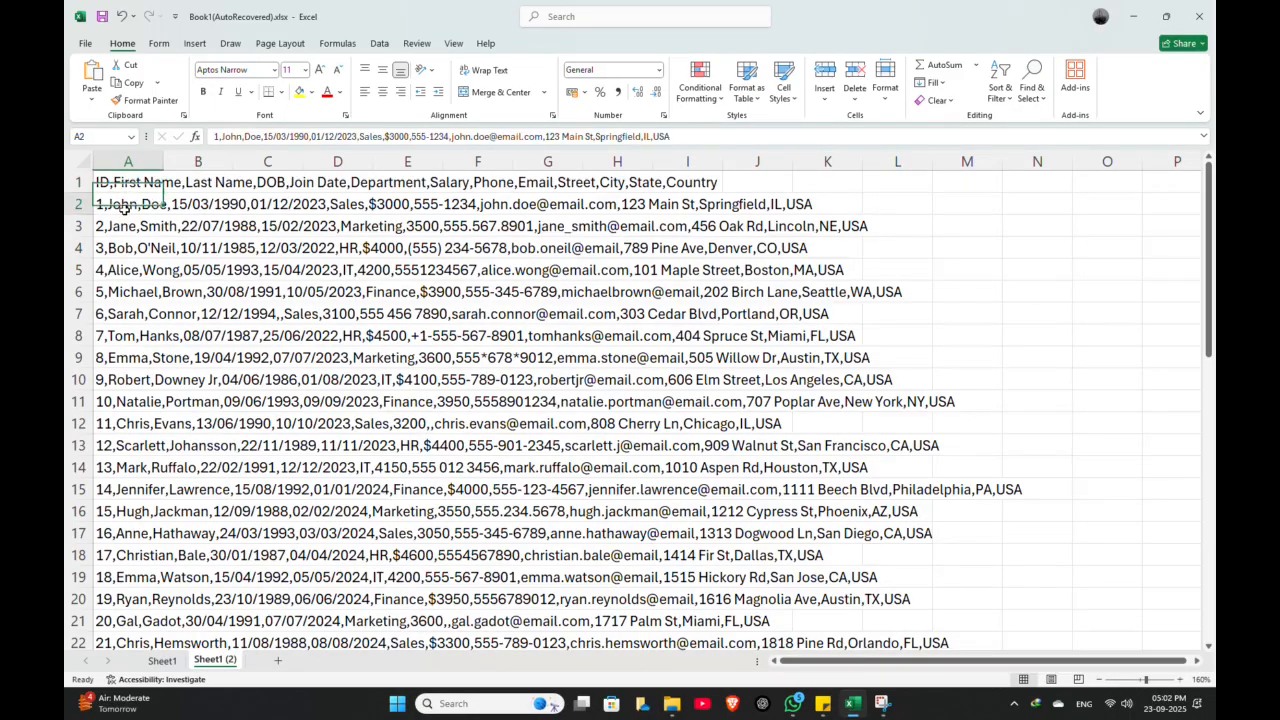
pyautogui.press('Down')
pyautogui.press('Down')
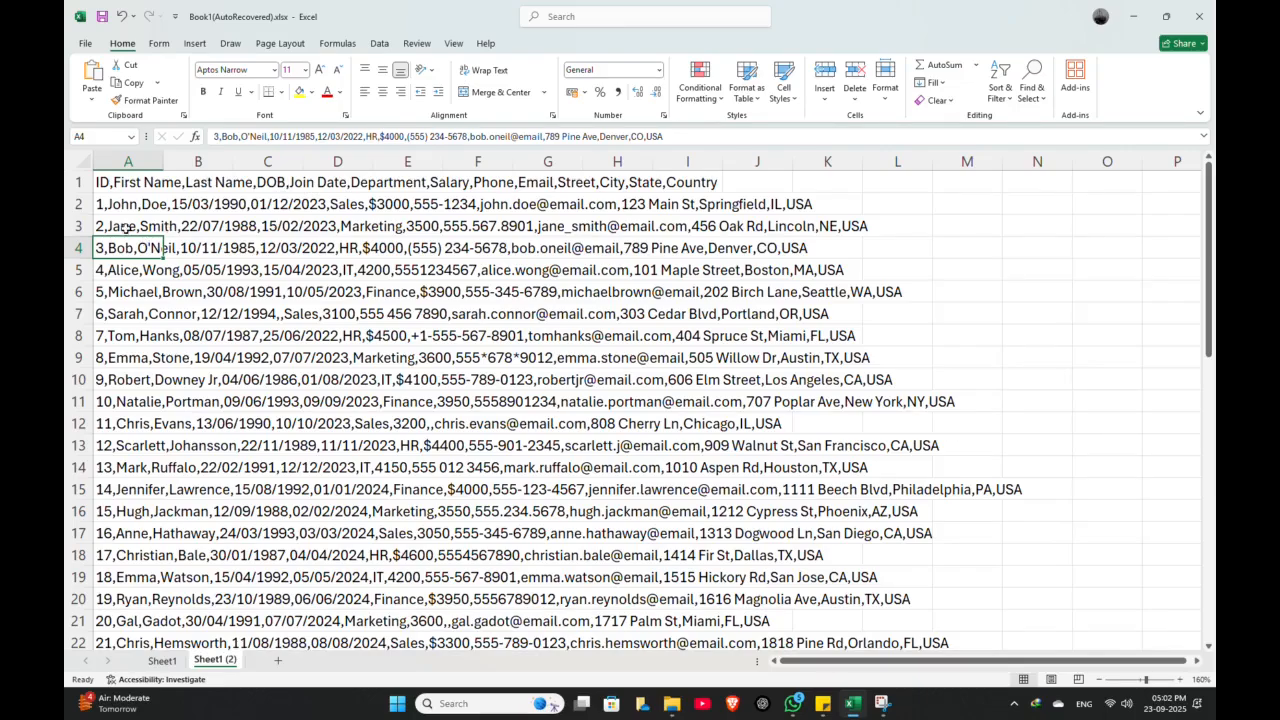
pyautogui.click(121, 314)
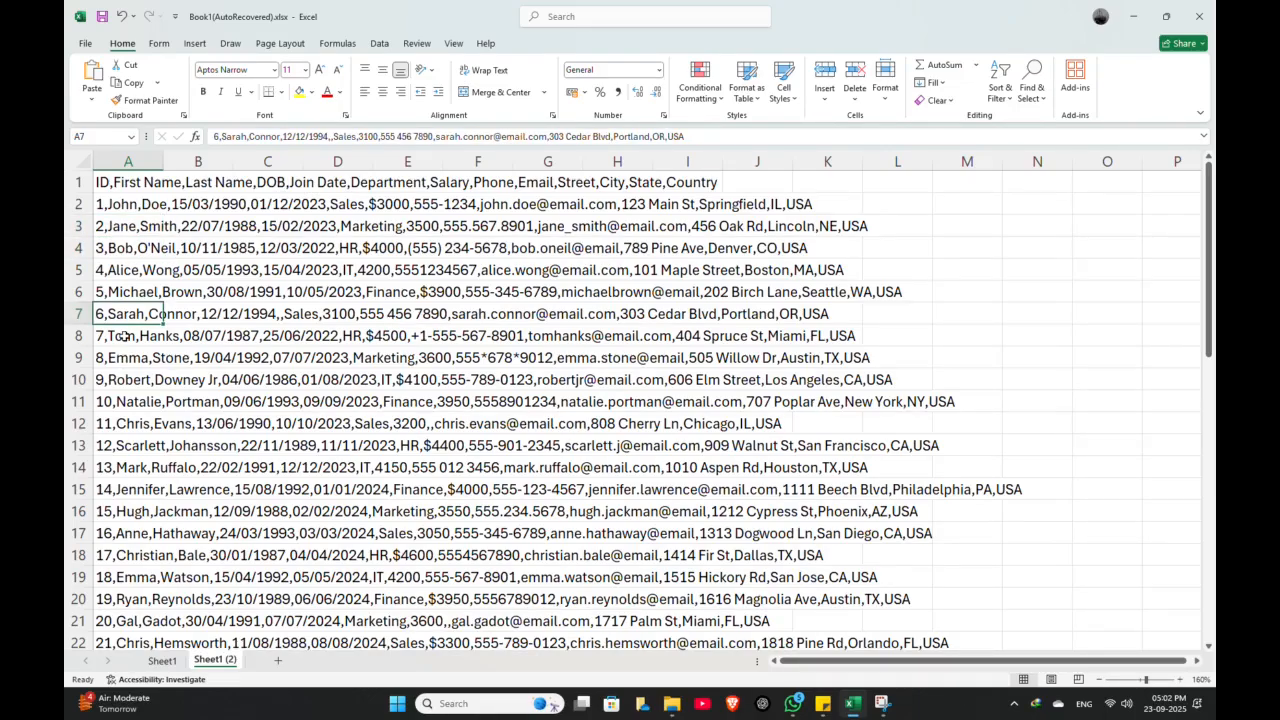
pyautogui.click(125, 270)
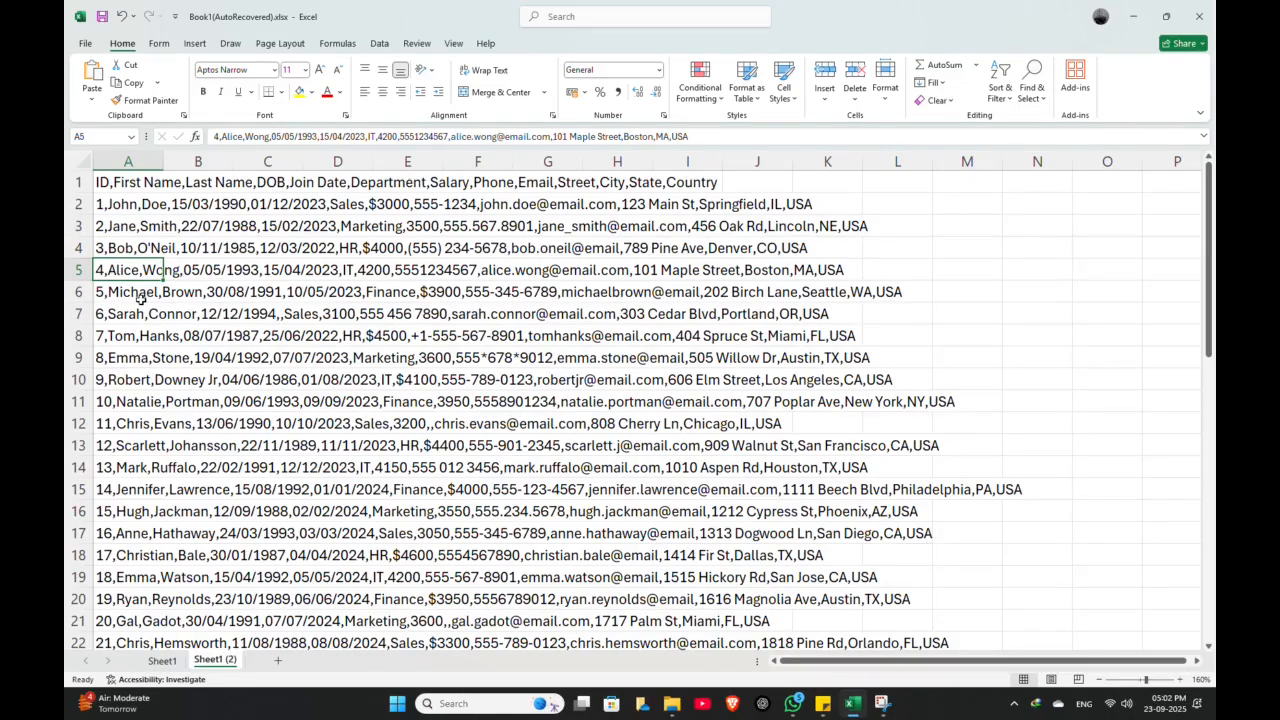
# Select all the records in column A and start Text to Columns with the Delimited data type
pyautogui.hotkey('ctrl', 'a')
pyautogui.scroll(-14, 132, 346)
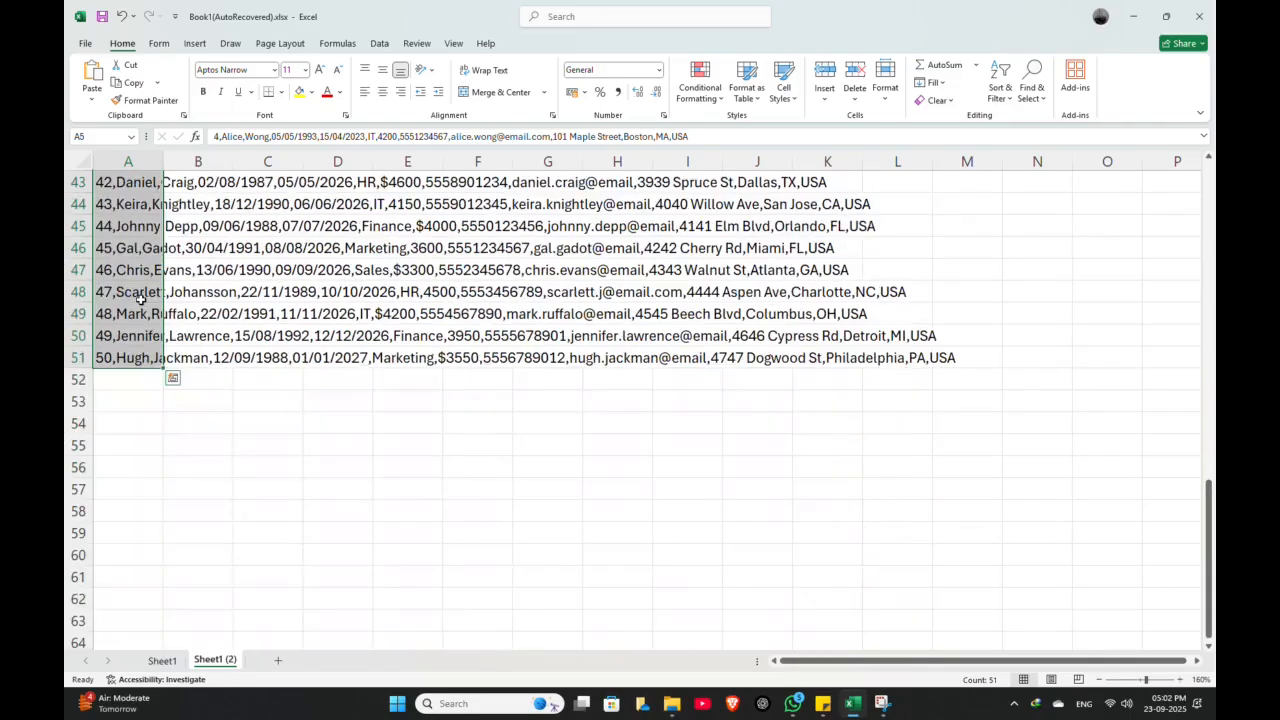
pyautogui.scroll(14, 132, 346)
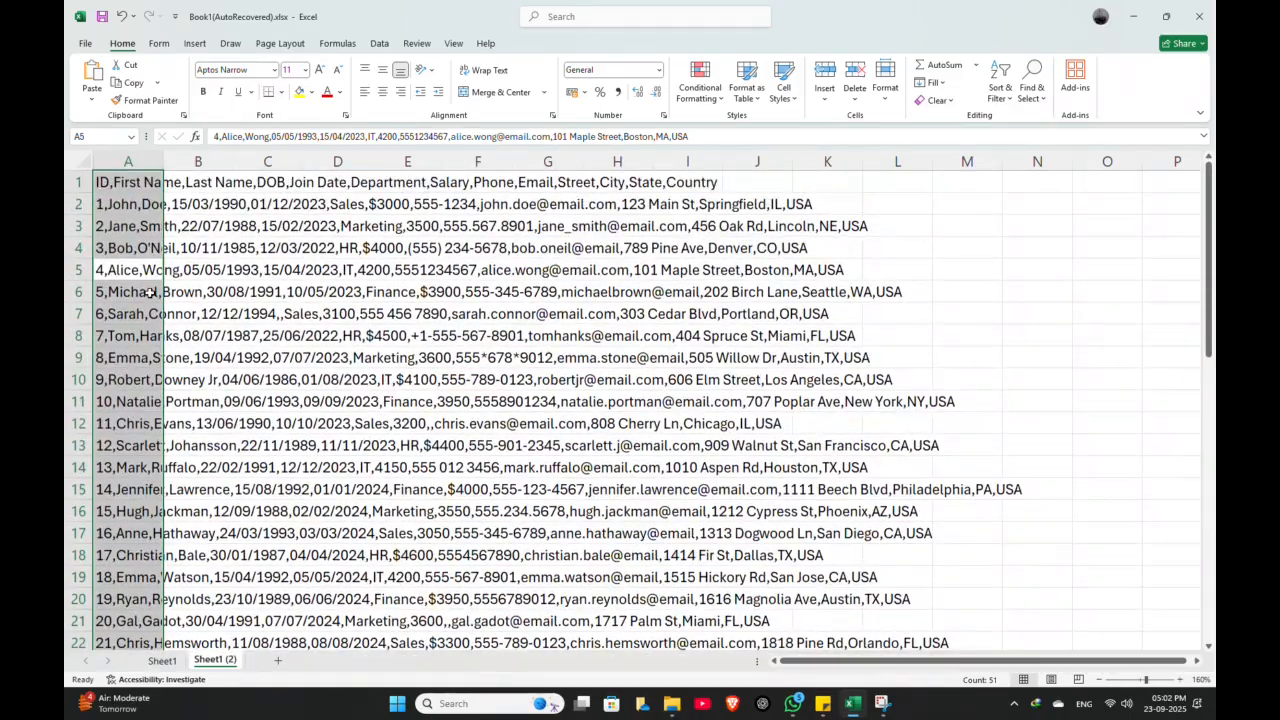
pyautogui.click(379, 43)
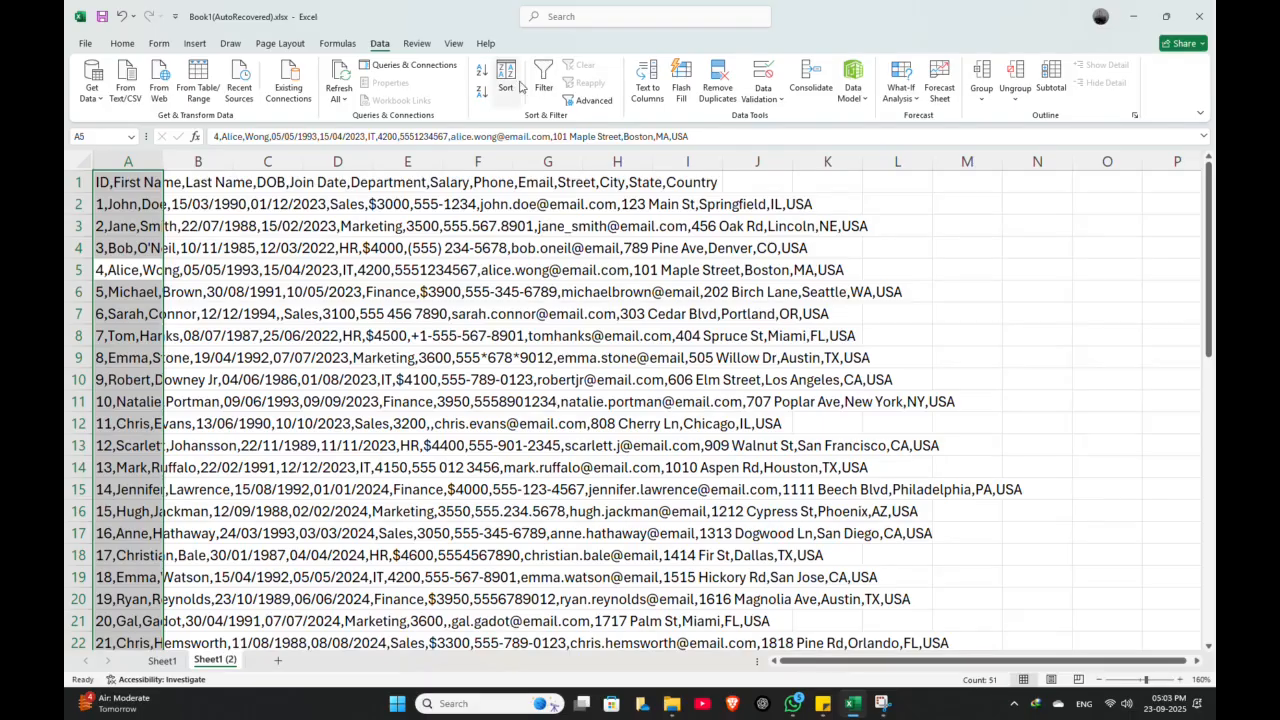
pyautogui.click(657, 93)
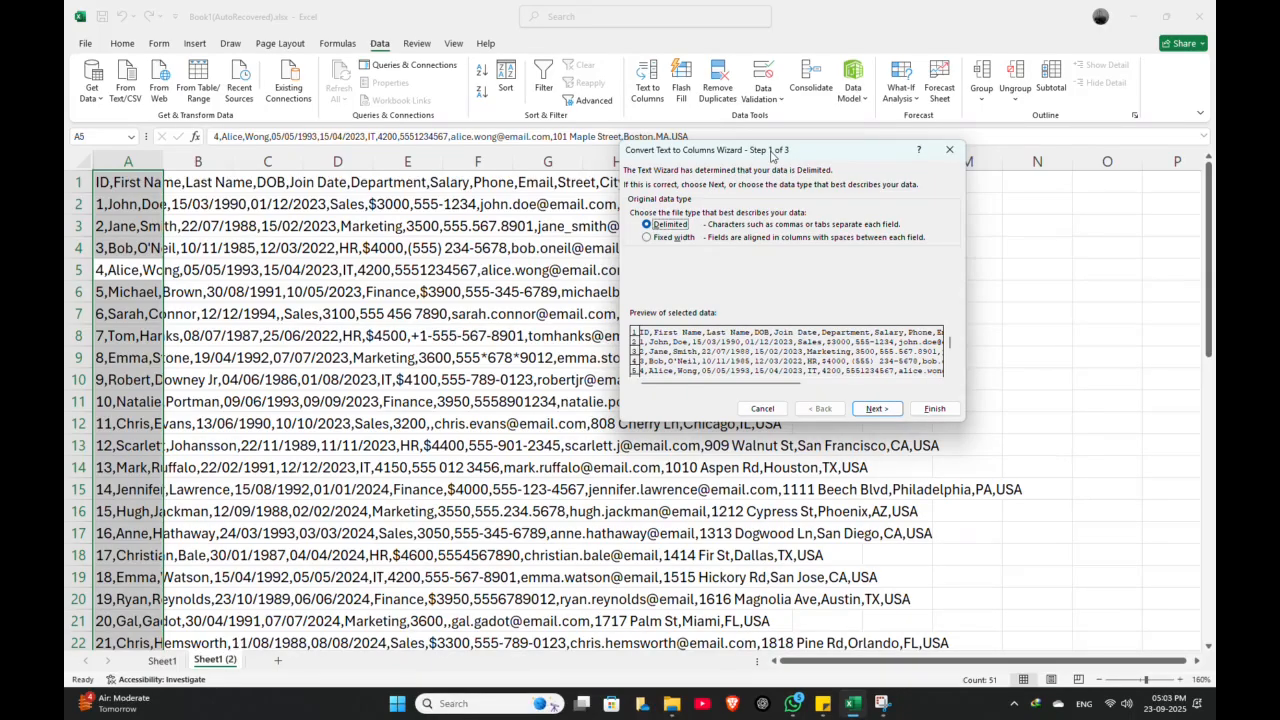
pyautogui.moveTo(772, 155); pyautogui.dragTo(617, 150)
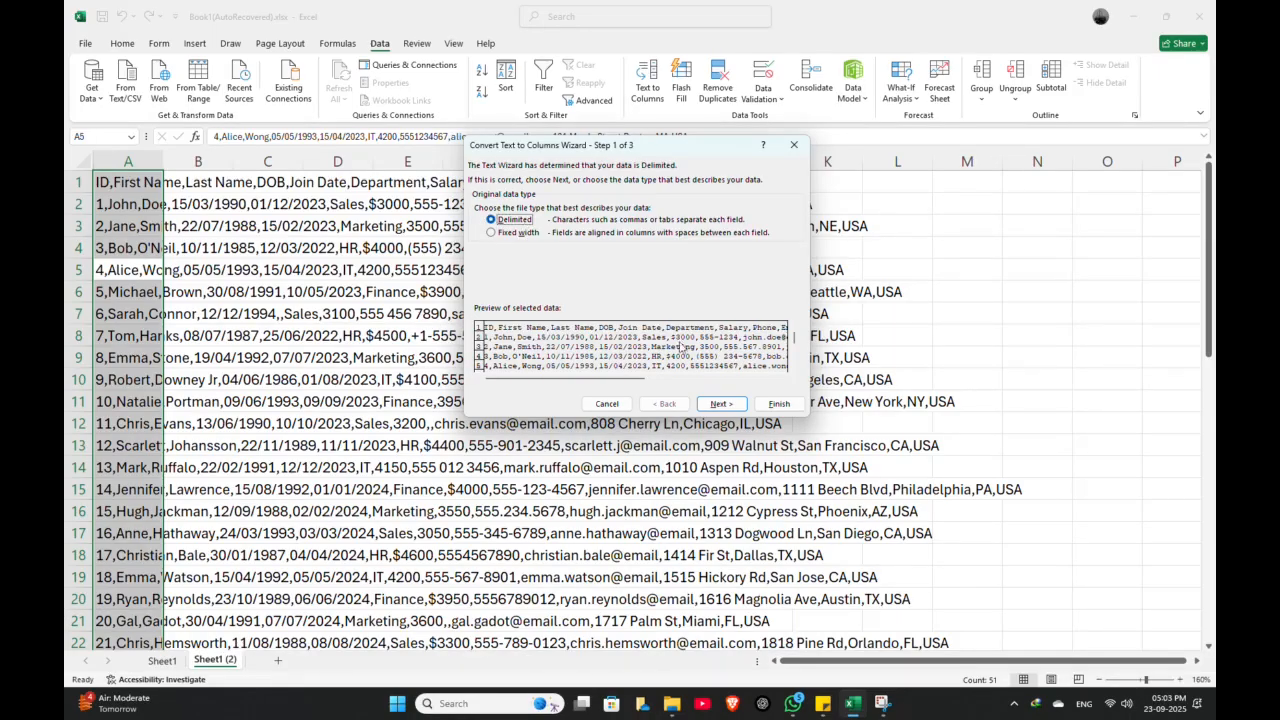
pyautogui.click(716, 405)
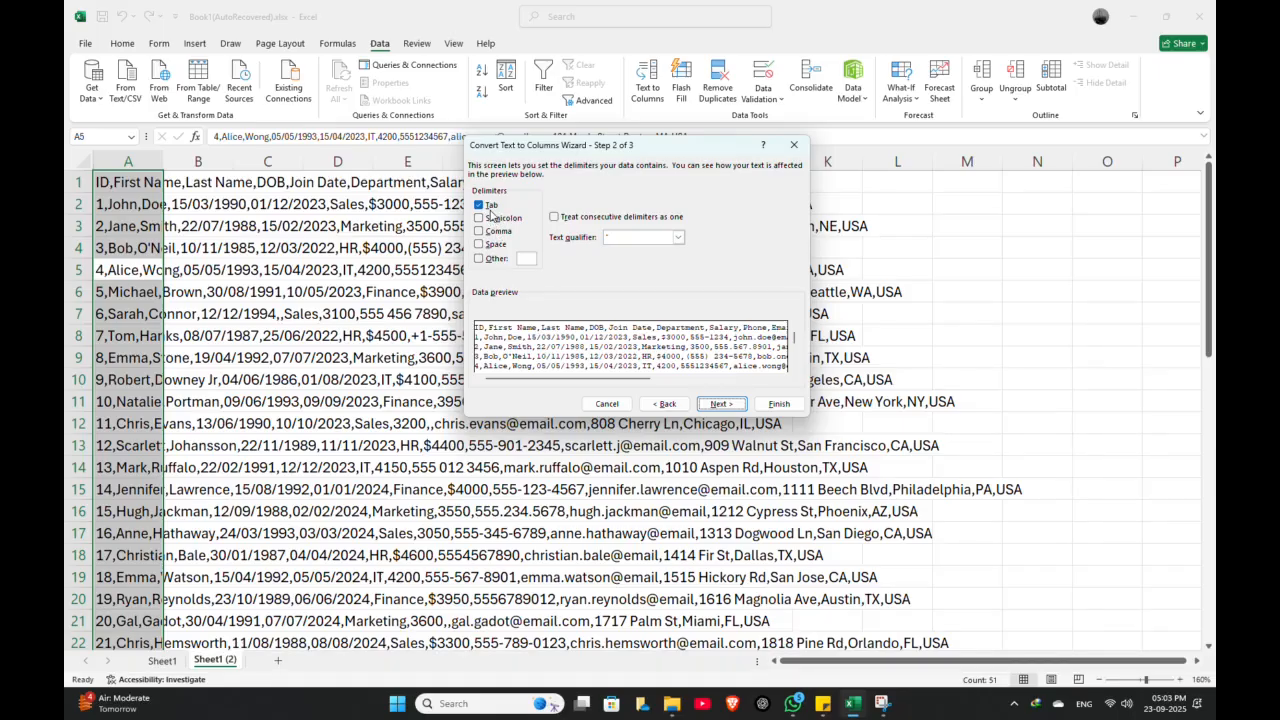
# Set Comma instead of Tab as the delimiter and complete the Text to Columns conversion
pyautogui.click(488, 205)
pyautogui.moveTo(535, 146); pyautogui.dragTo(551, 243)
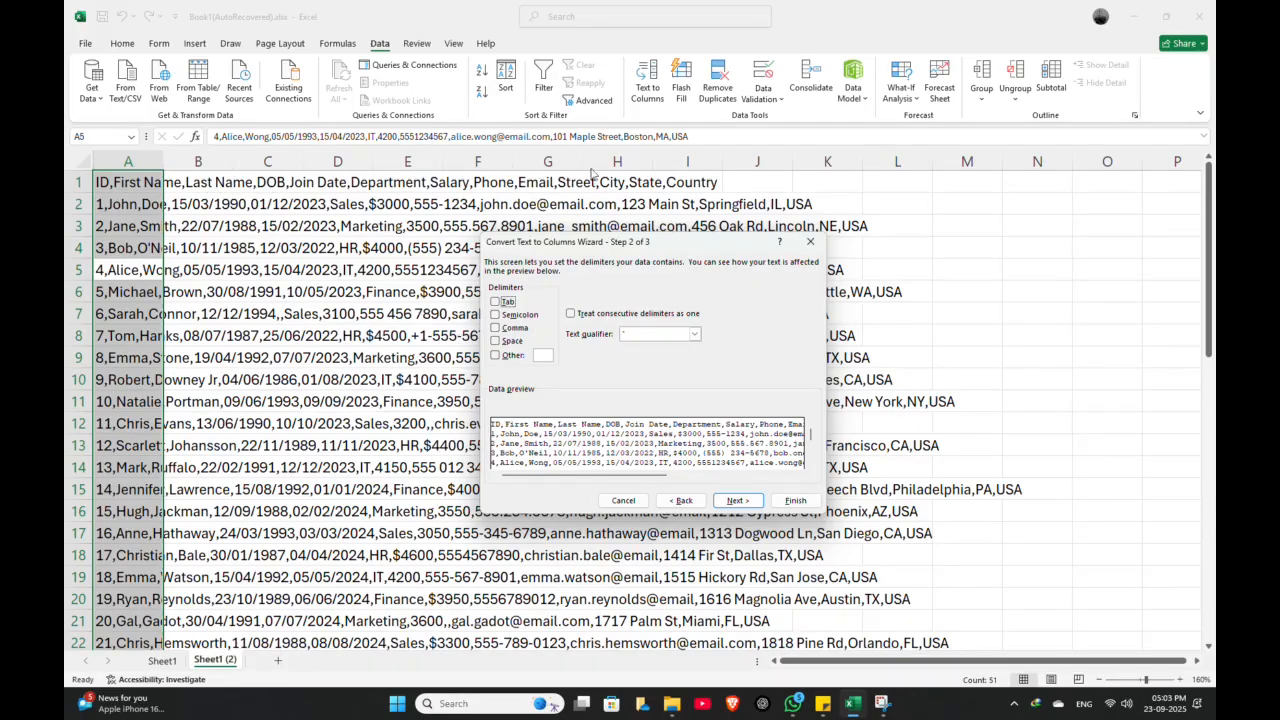
pyautogui.moveTo(669, 243); pyautogui.dragTo(563, 125)
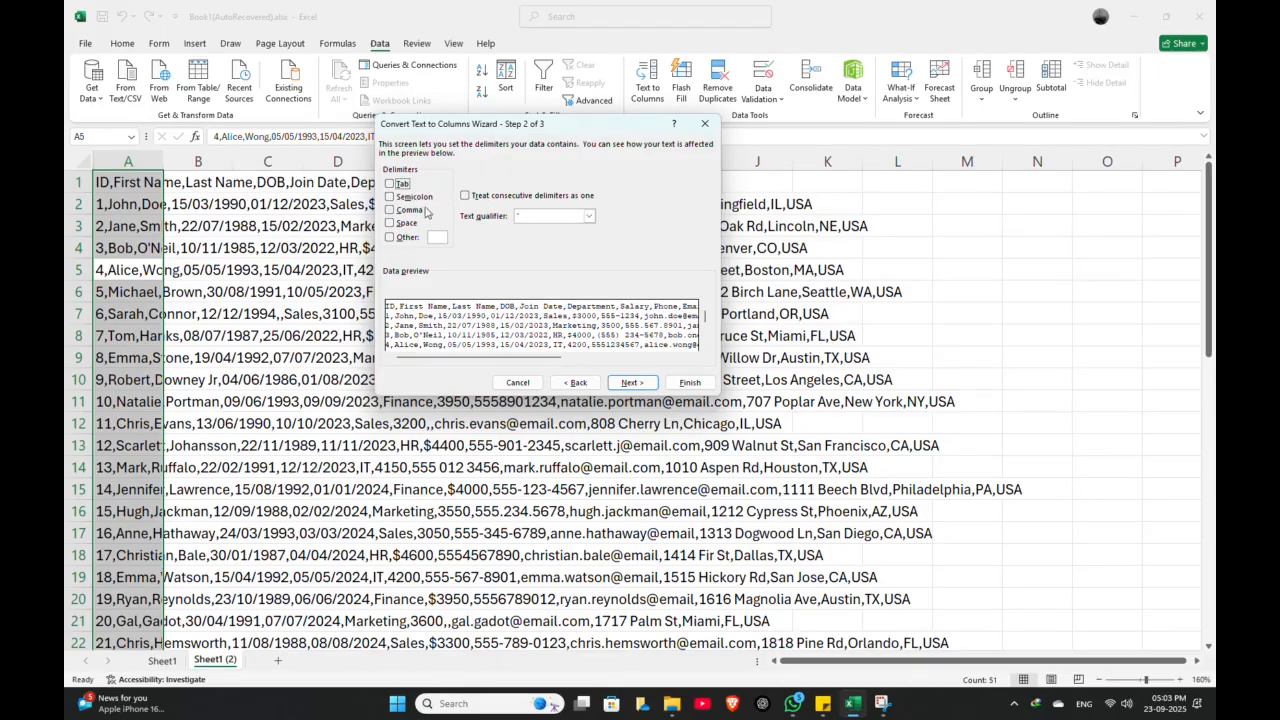
pyautogui.click(409, 212)
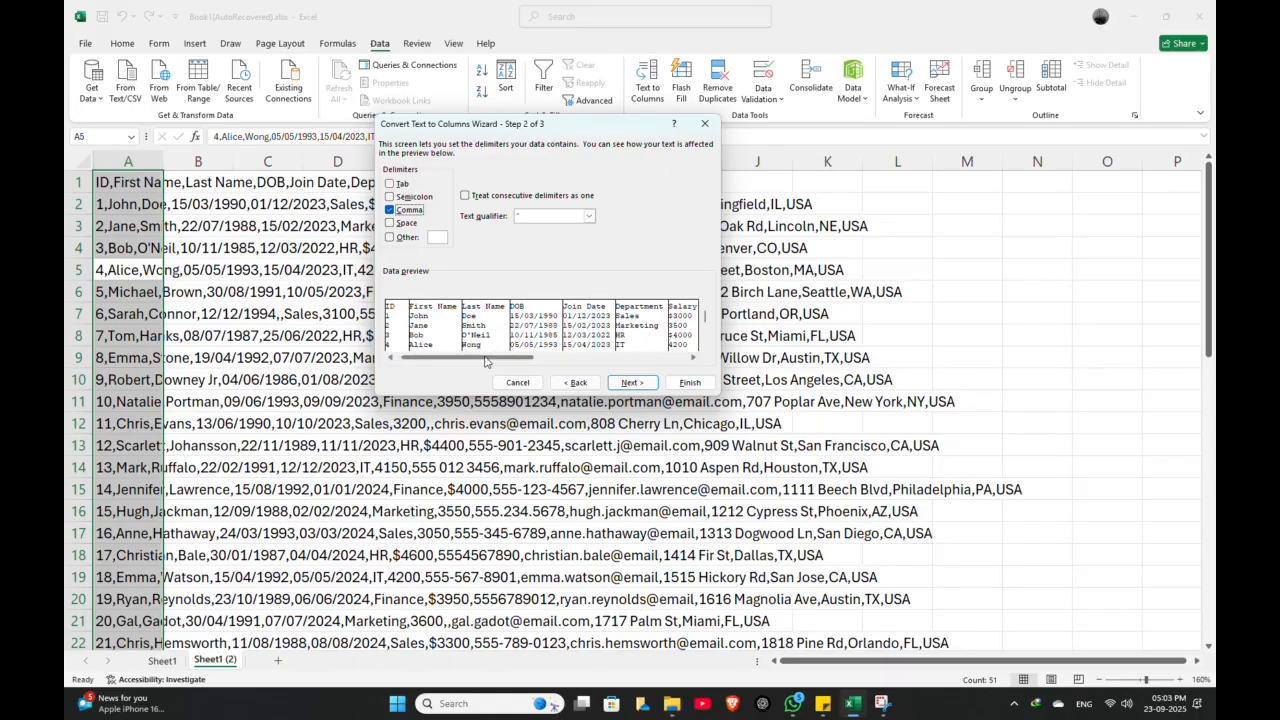
pyautogui.moveTo(486, 362); pyautogui.dragTo(647, 362)
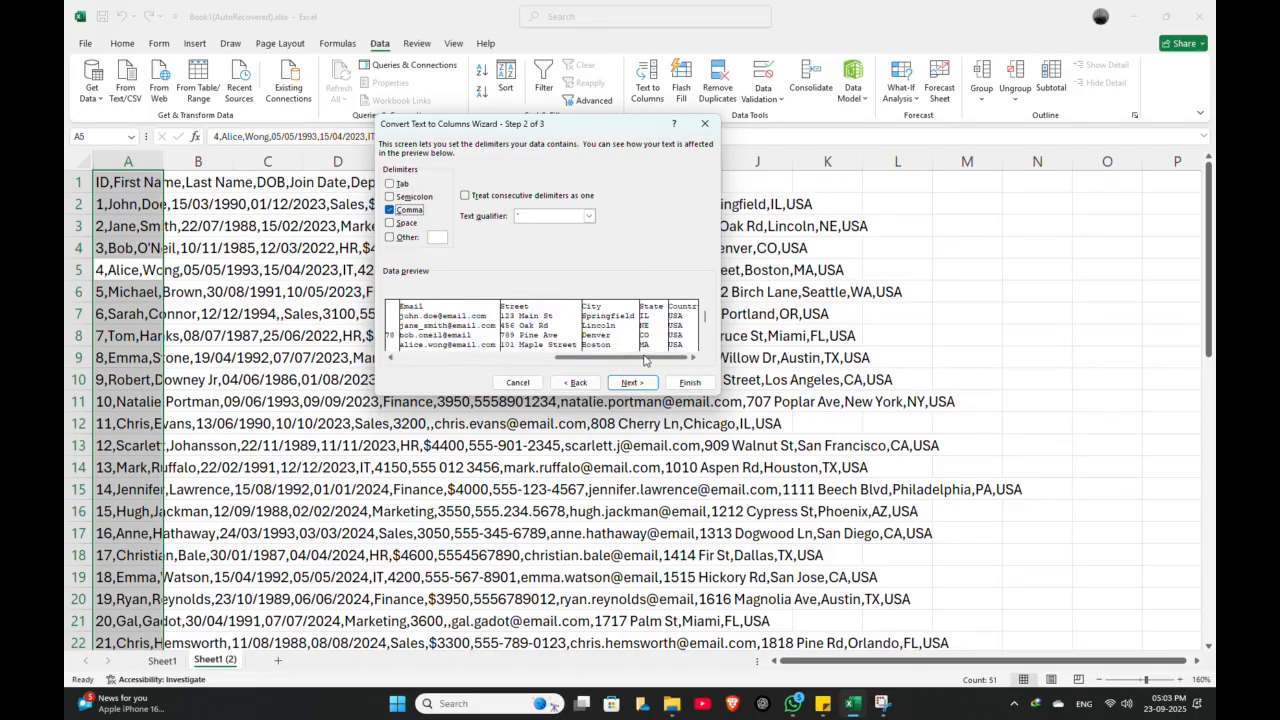
pyautogui.click(644, 381)
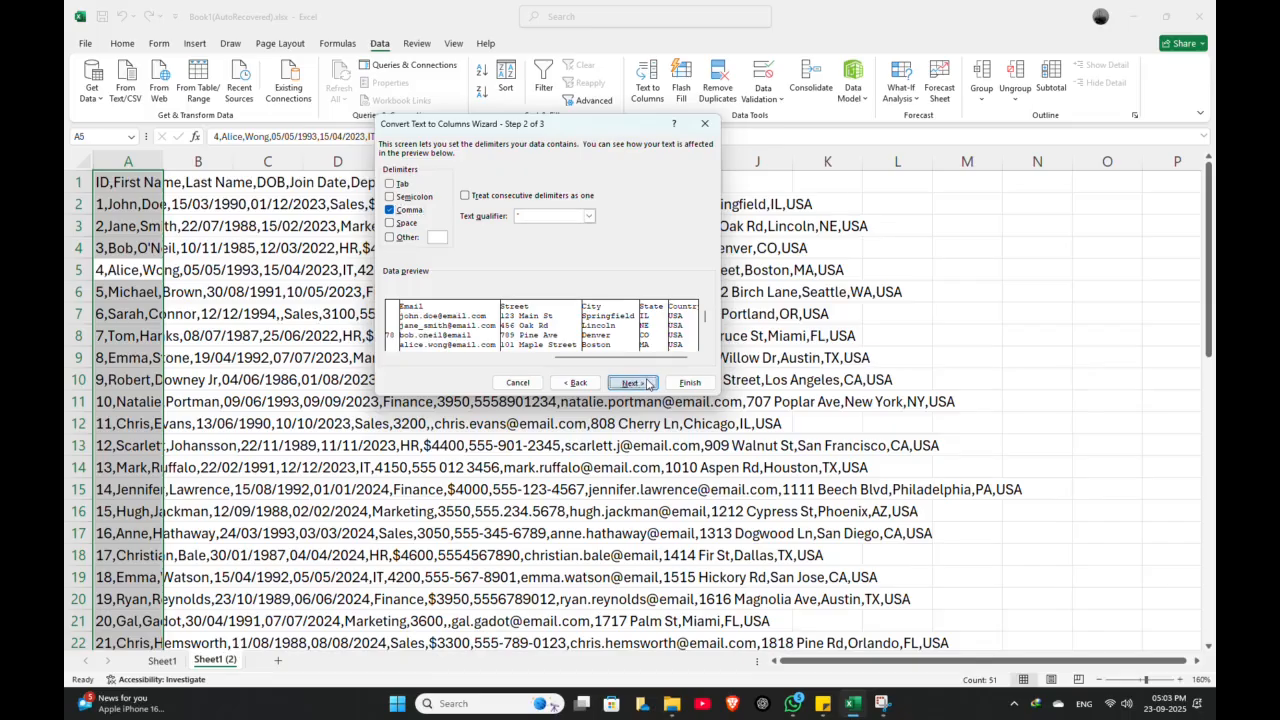
pyautogui.click(700, 383)
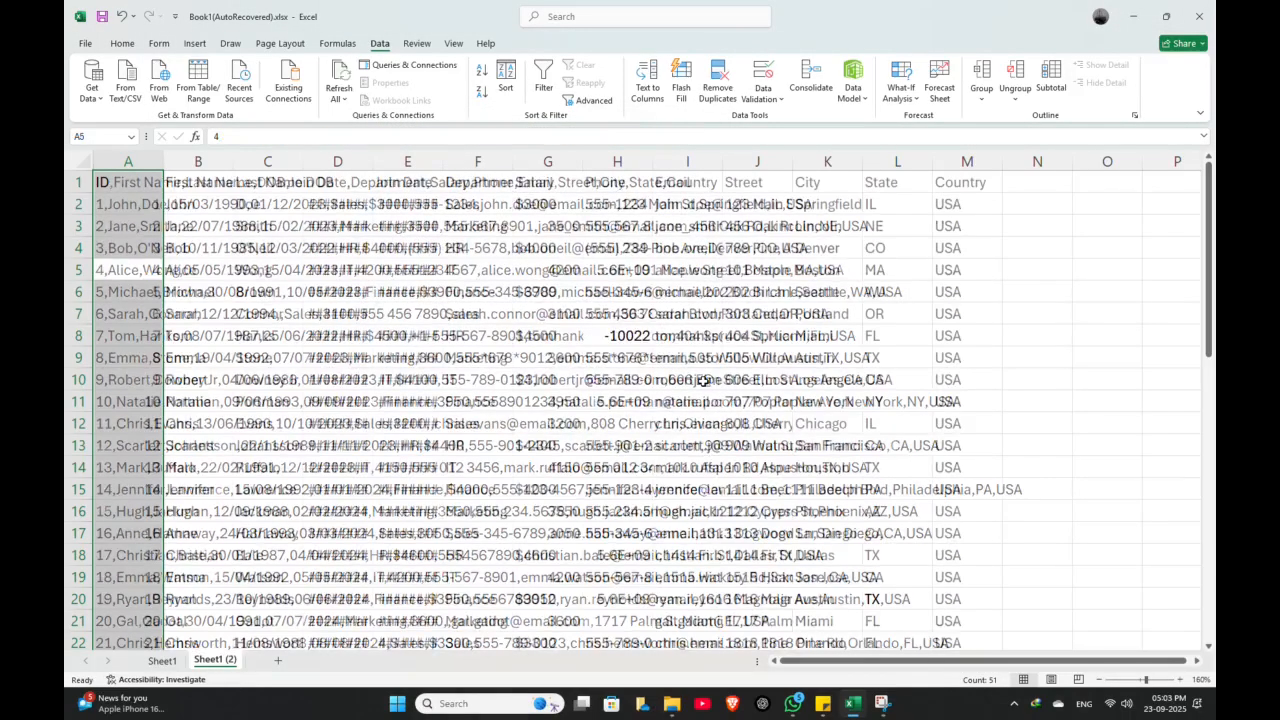
# Review the split records and inspect the values in the DOB and Join Date columns
pyautogui.scroll(-8, 322, 292)
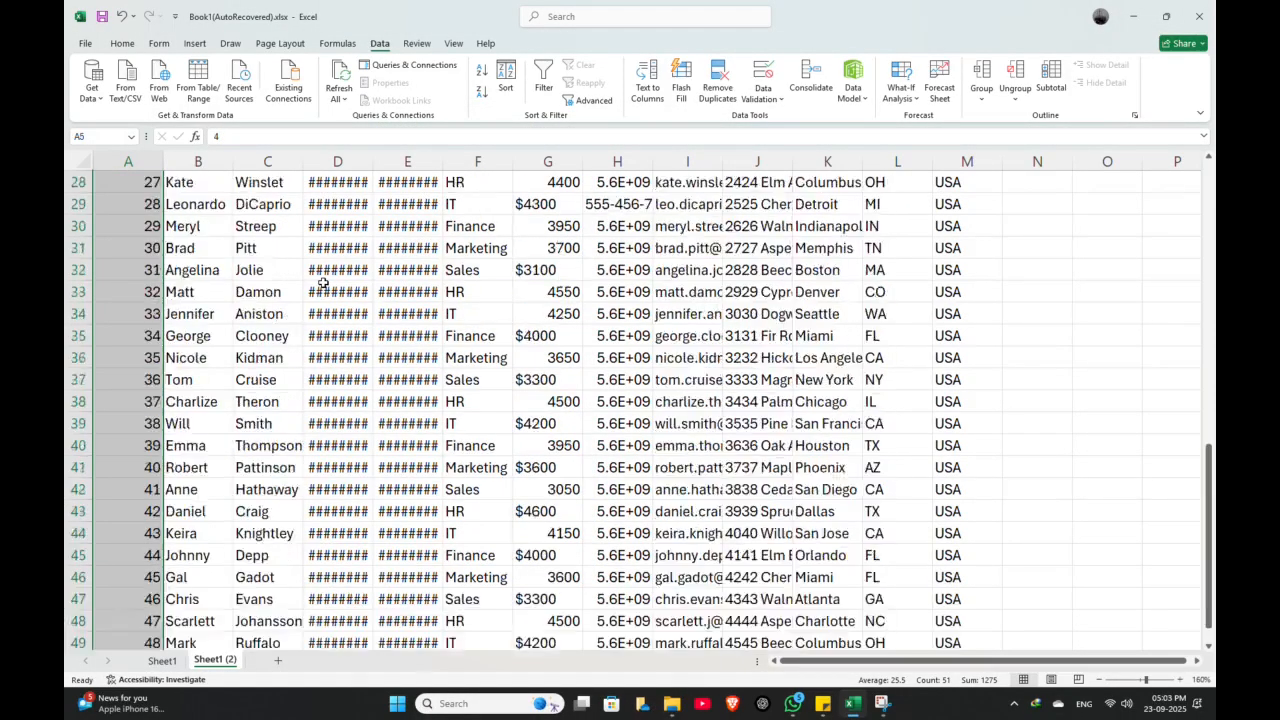
pyautogui.scroll(8, 322, 292)
pyautogui.click(322, 292)
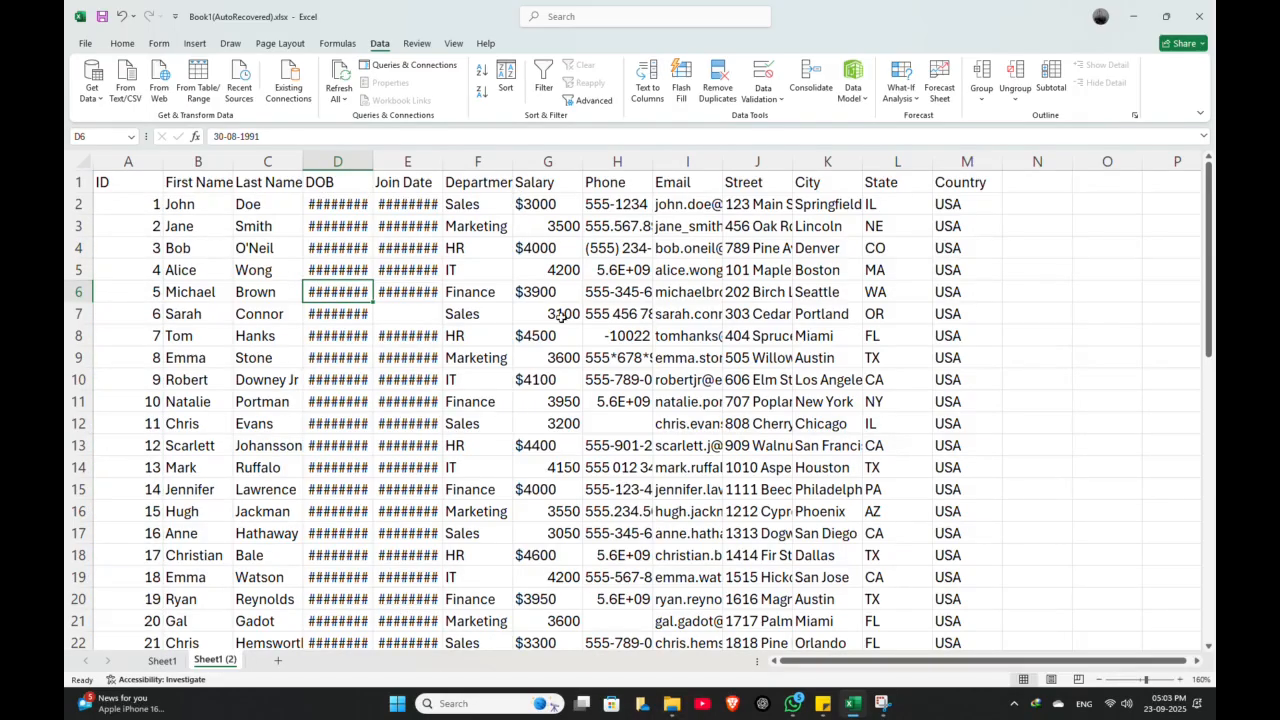
pyautogui.click(822, 293)
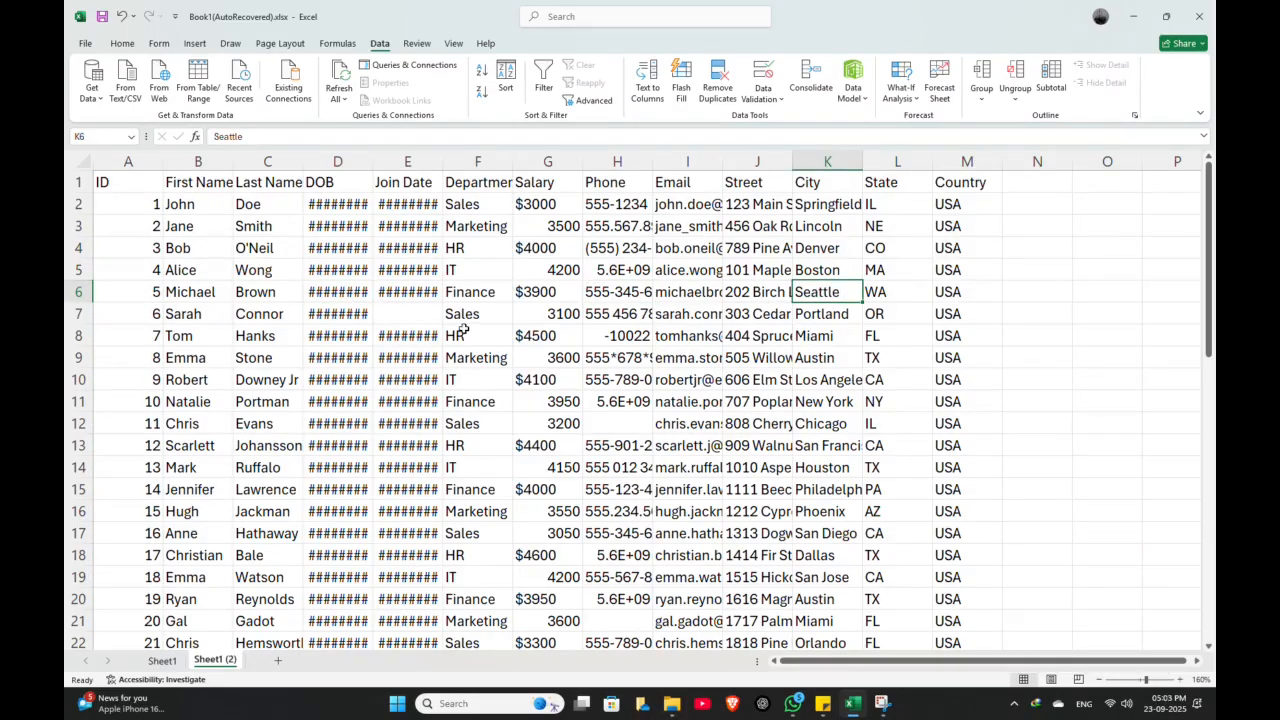
pyautogui.click(209, 331)
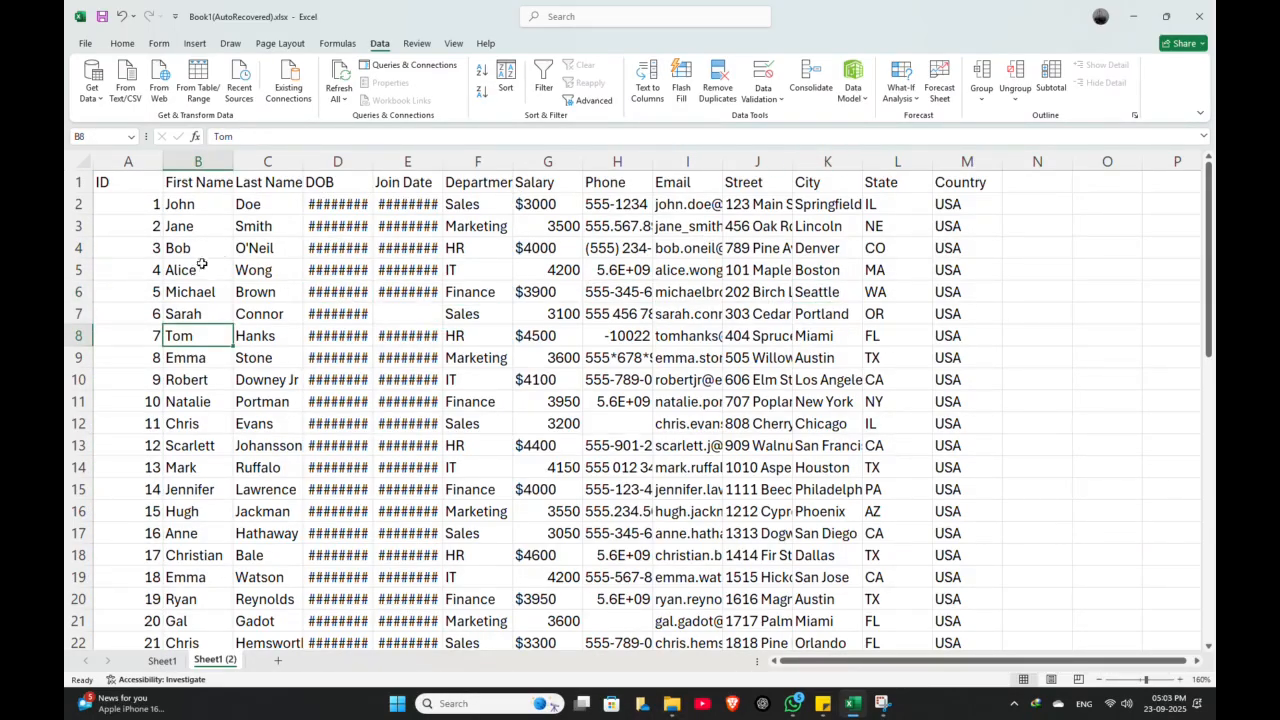
pyautogui.moveTo(340, 204); pyautogui.dragTo(324, 578)
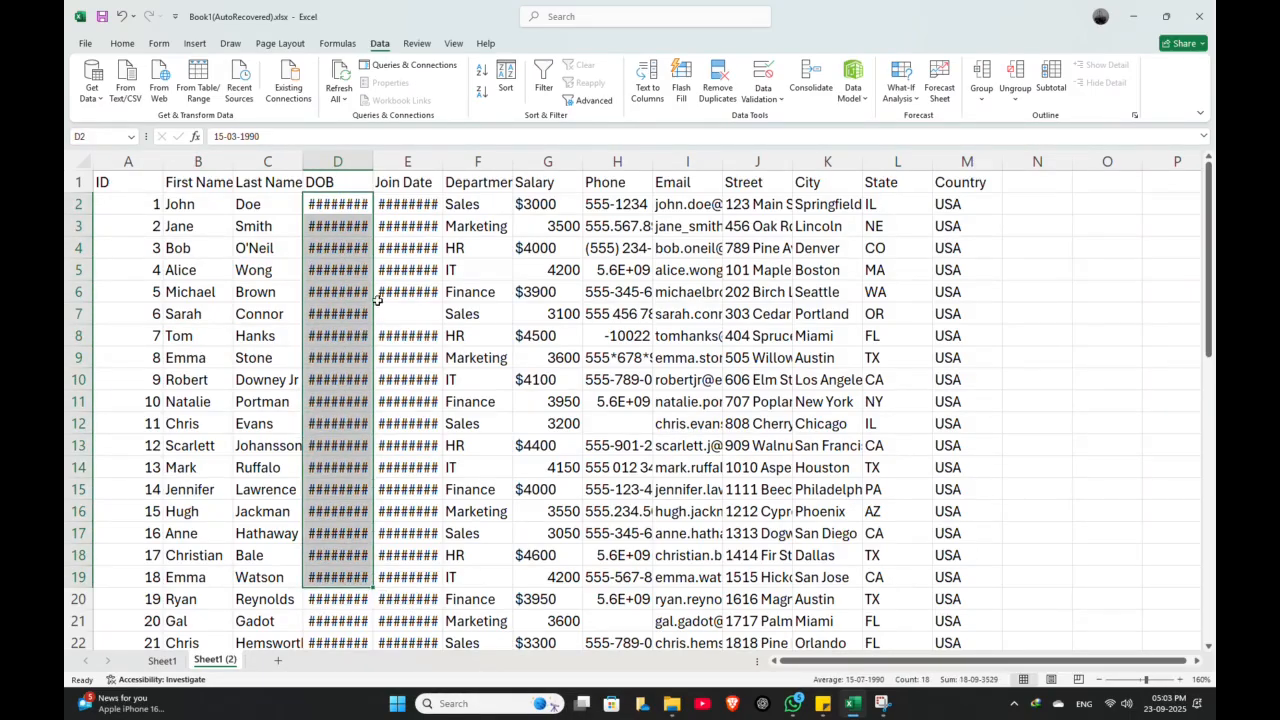
pyautogui.moveTo(404, 204); pyautogui.dragTo(404, 533)
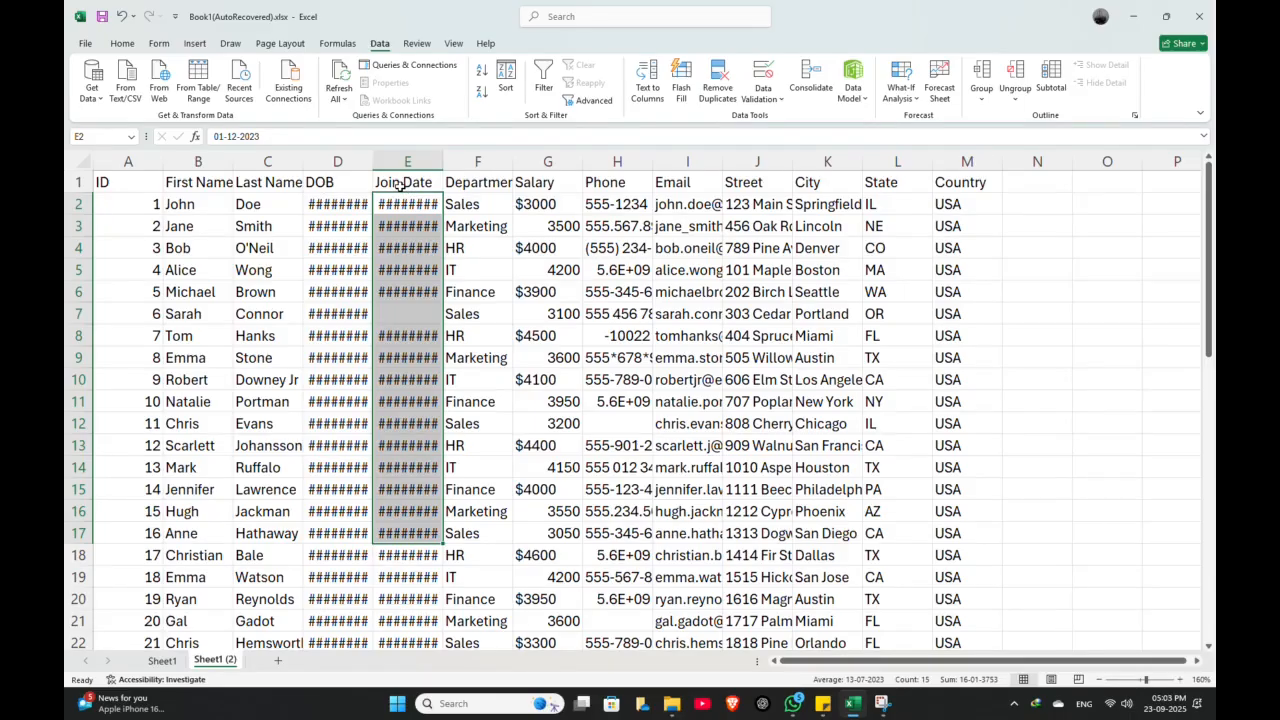
pyautogui.click(336, 222)
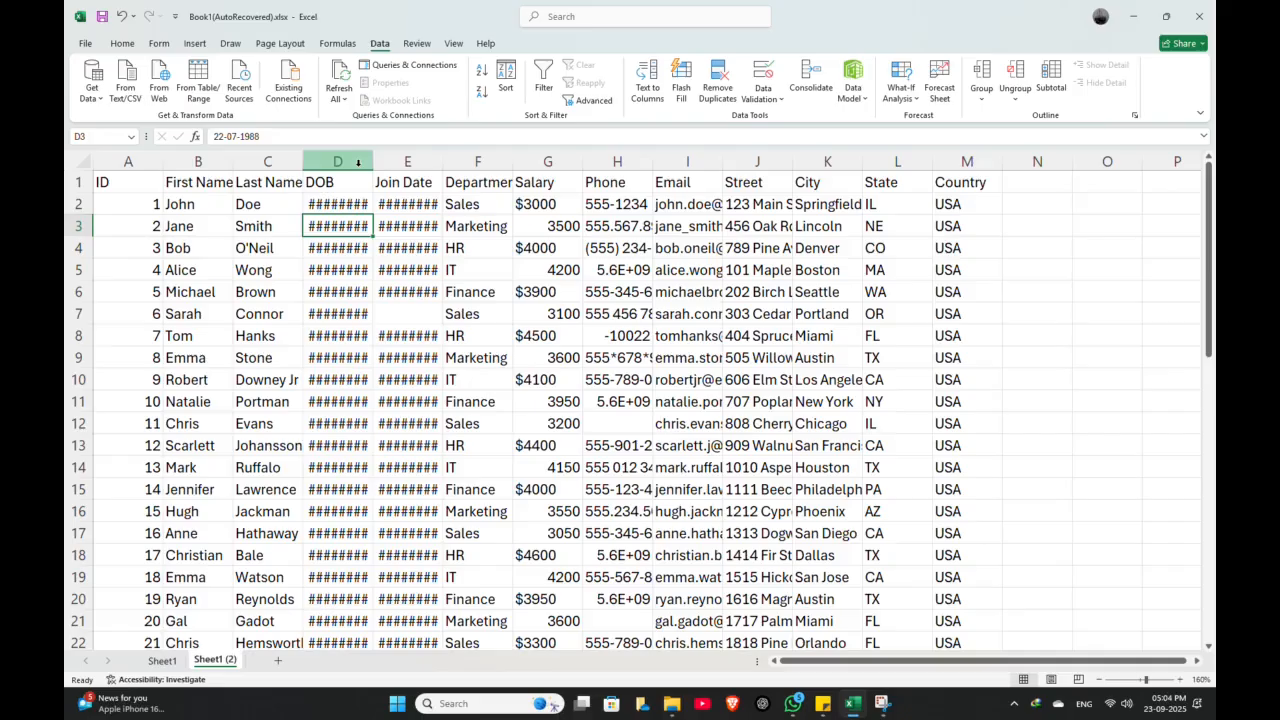
pyautogui.click(337, 312)
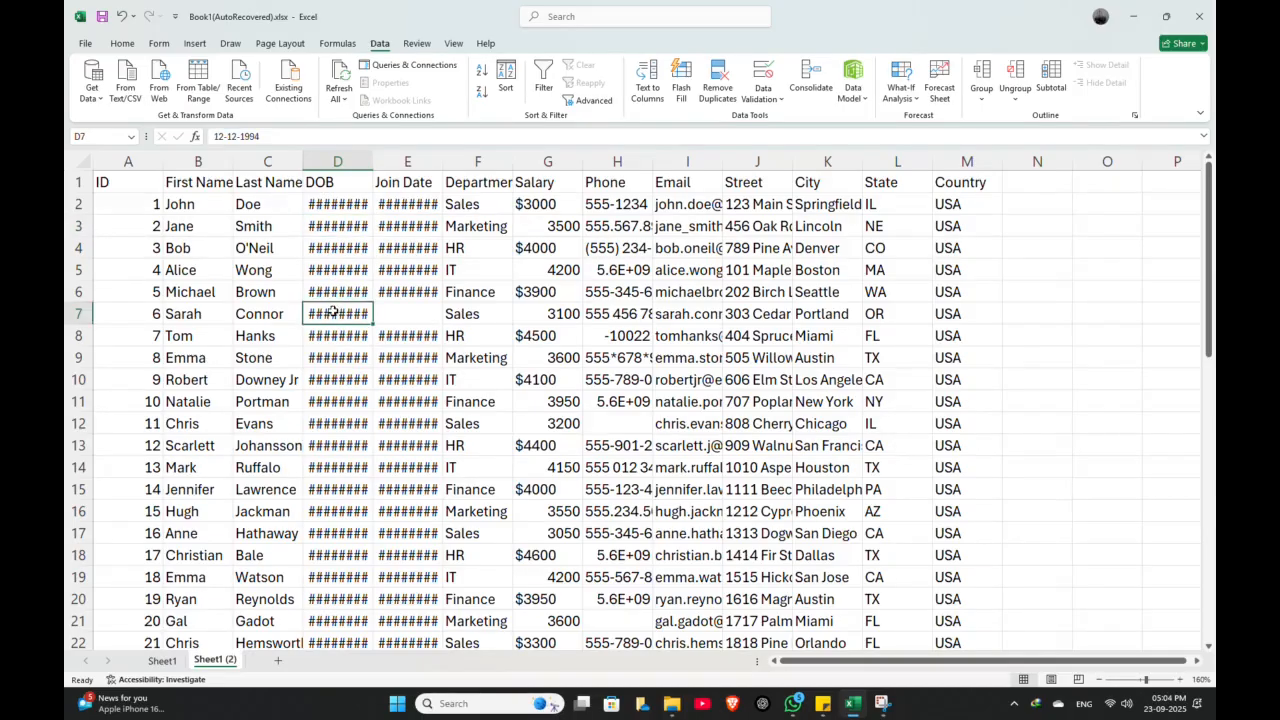
# Inspect individual Phone, Email and Salary entries and check how far the split data range extends
pyautogui.click(612, 314)
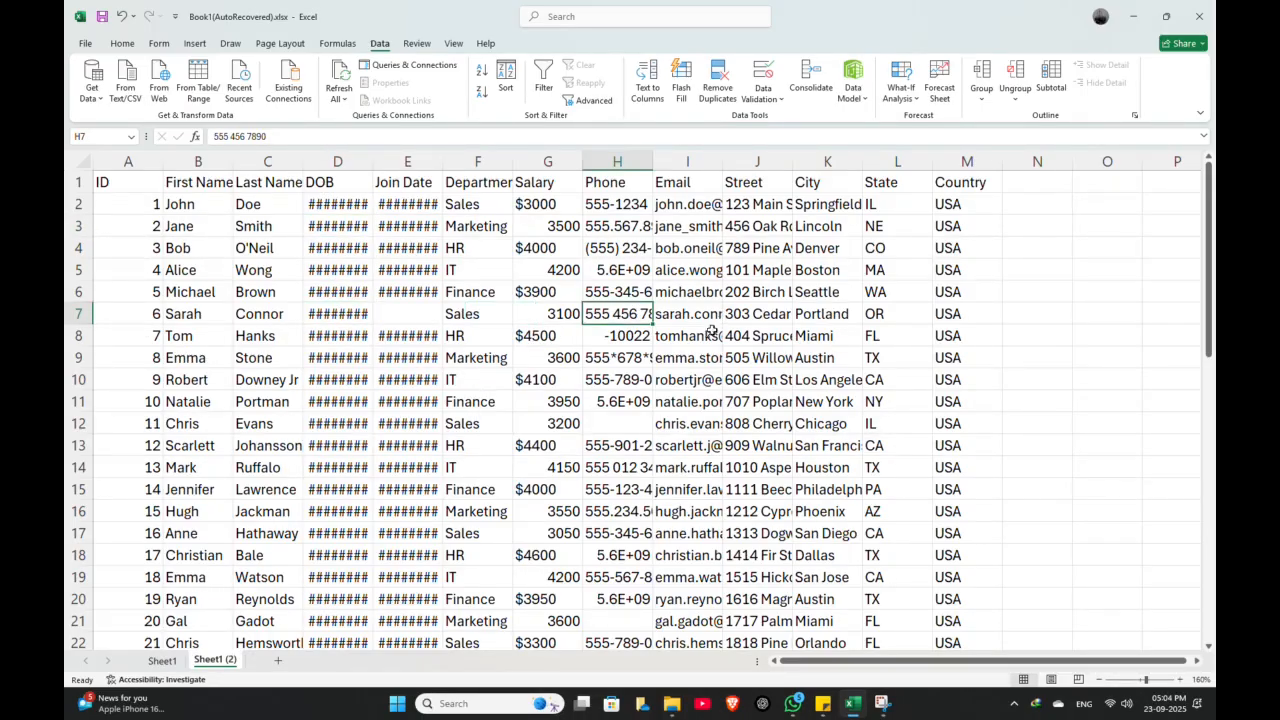
pyautogui.click(710, 334)
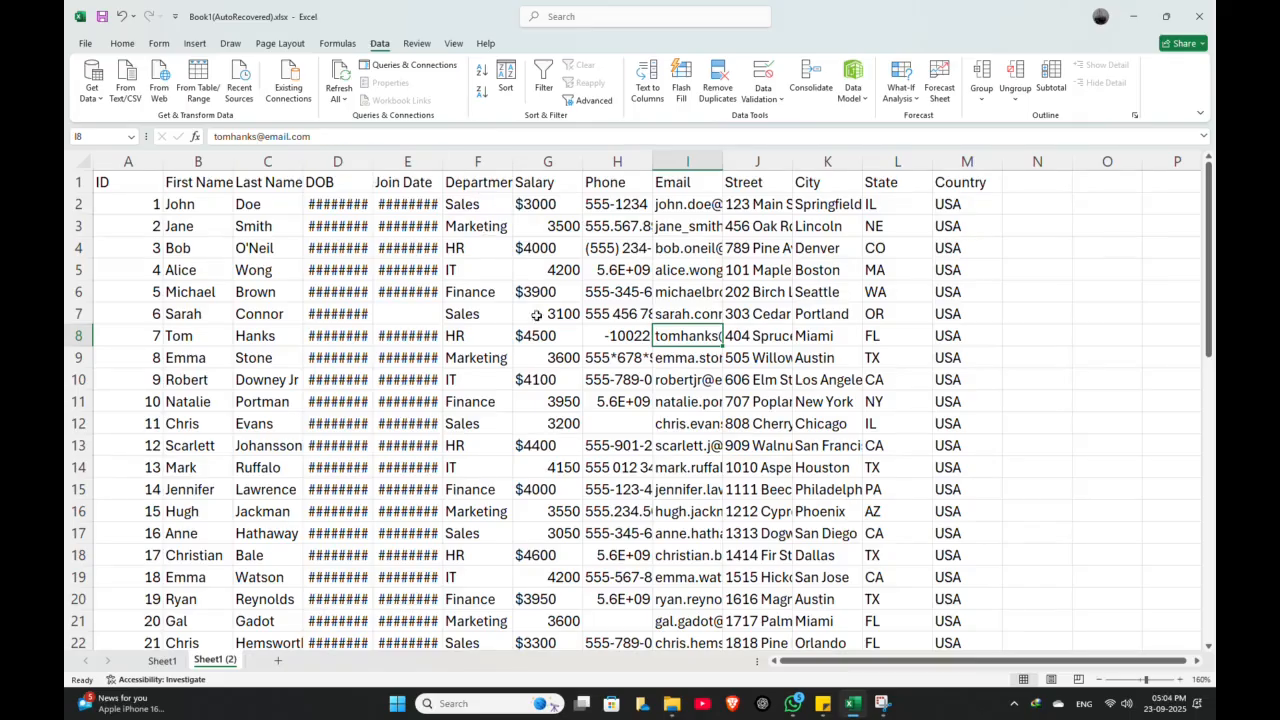
pyautogui.click(686, 444)
pyautogui.click(690, 507)
pyautogui.click(625, 272)
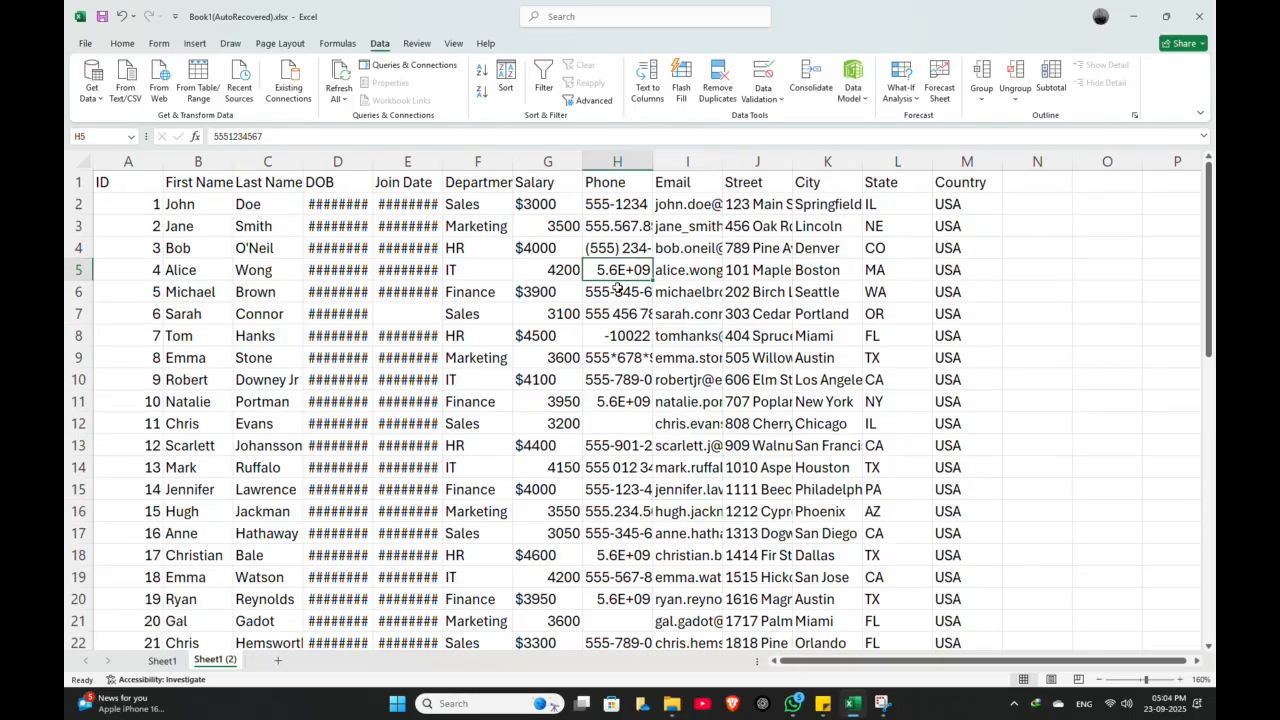
pyautogui.click(441, 314)
pyautogui.click(515, 320)
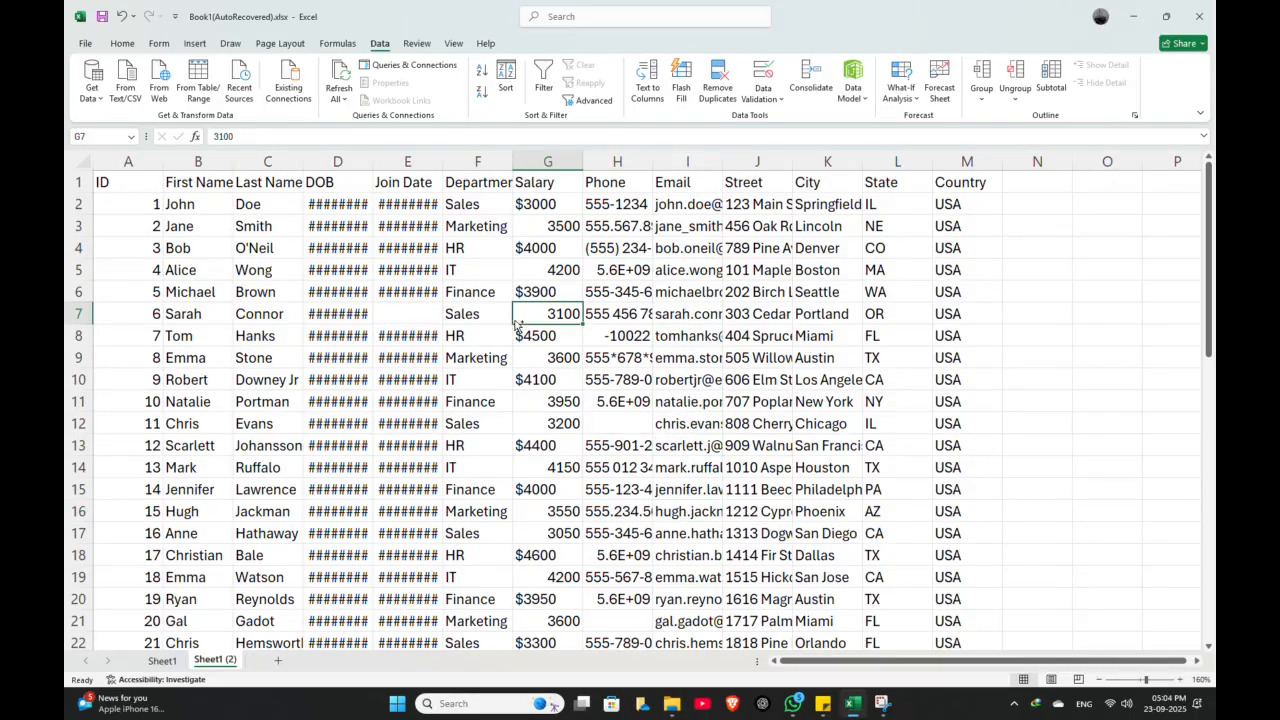
pyautogui.hotkey('ctrl', 'a')
pyautogui.scroll(-15, 515, 317)
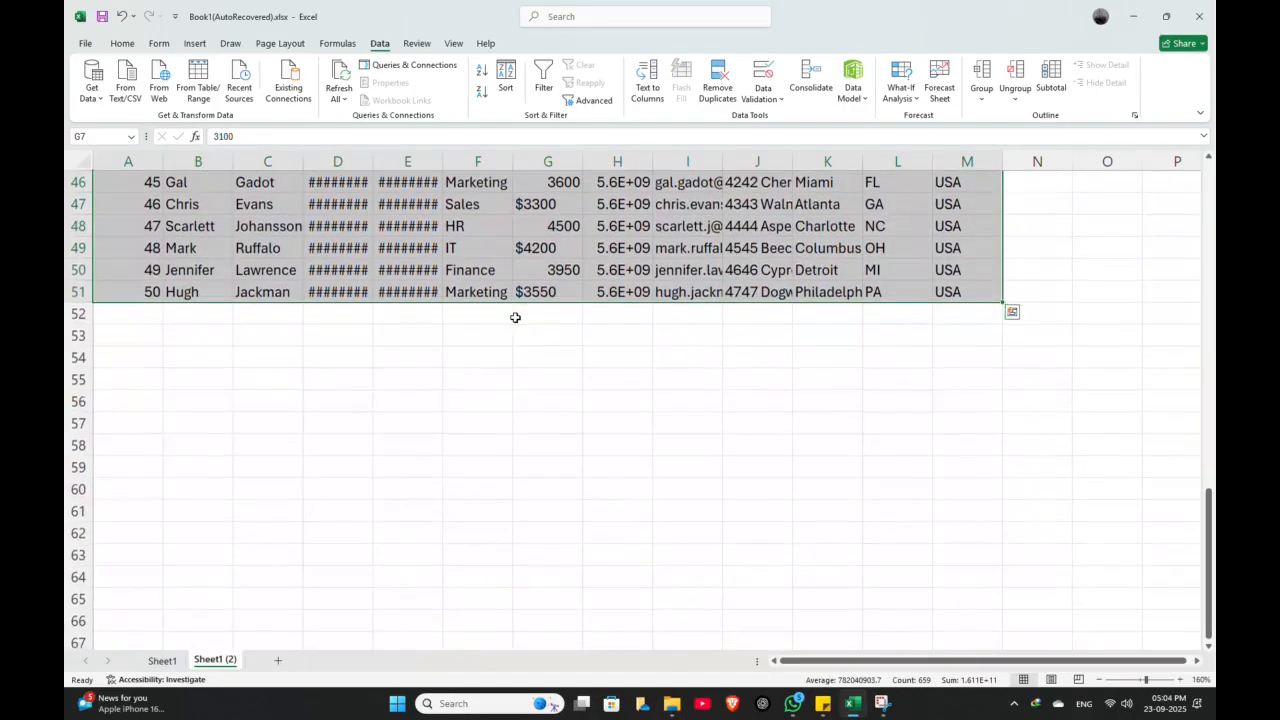
pyautogui.scroll(15, 515, 317)
pyautogui.click(520, 290)
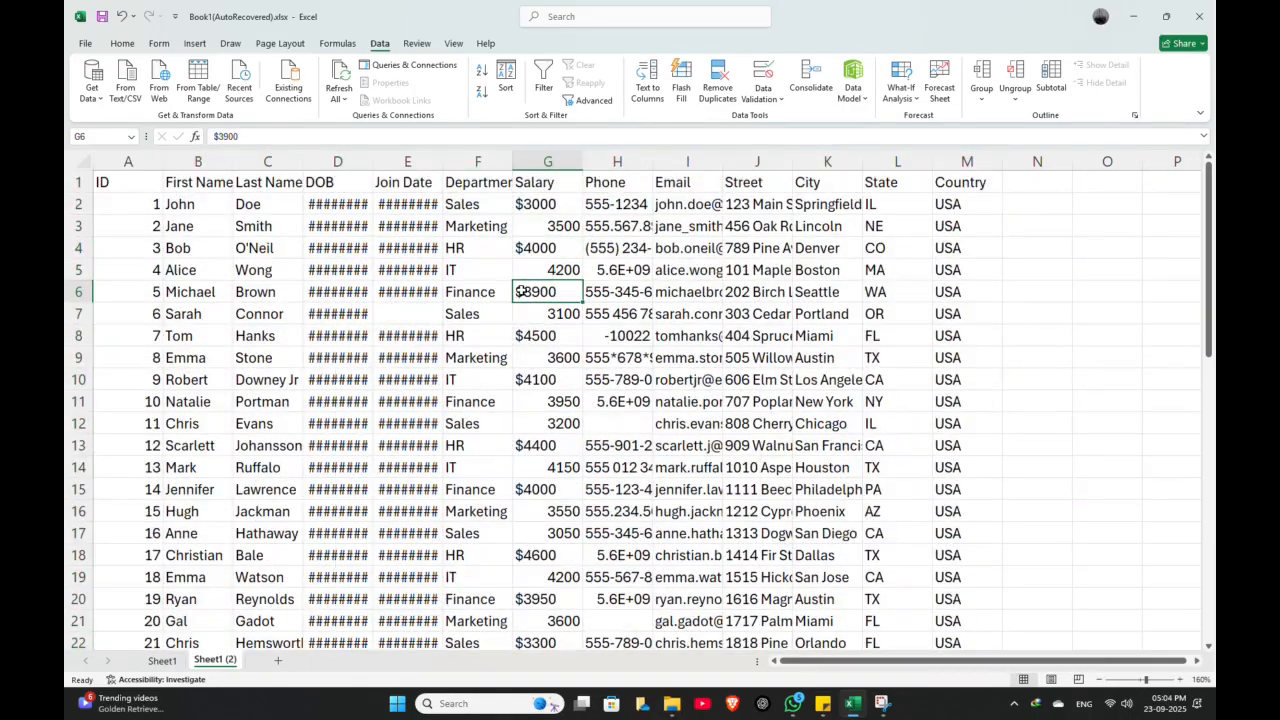
# AutoFit the column widths of the whole data table on Sheet1 (2)
pyautogui.click(490, 366)
pyautogui.hotkey('ctrl', 'a')
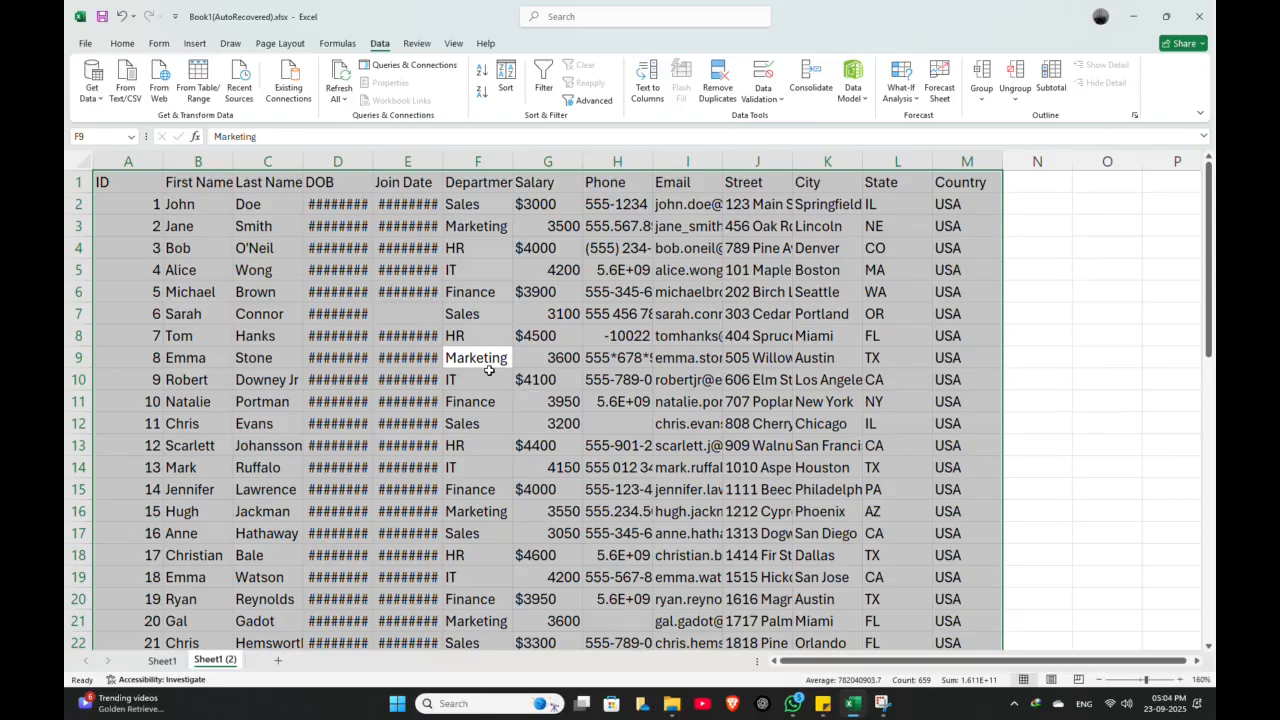
pyautogui.hotkey('alt', 'a')
pyautogui.press('h')
pyautogui.press('o')
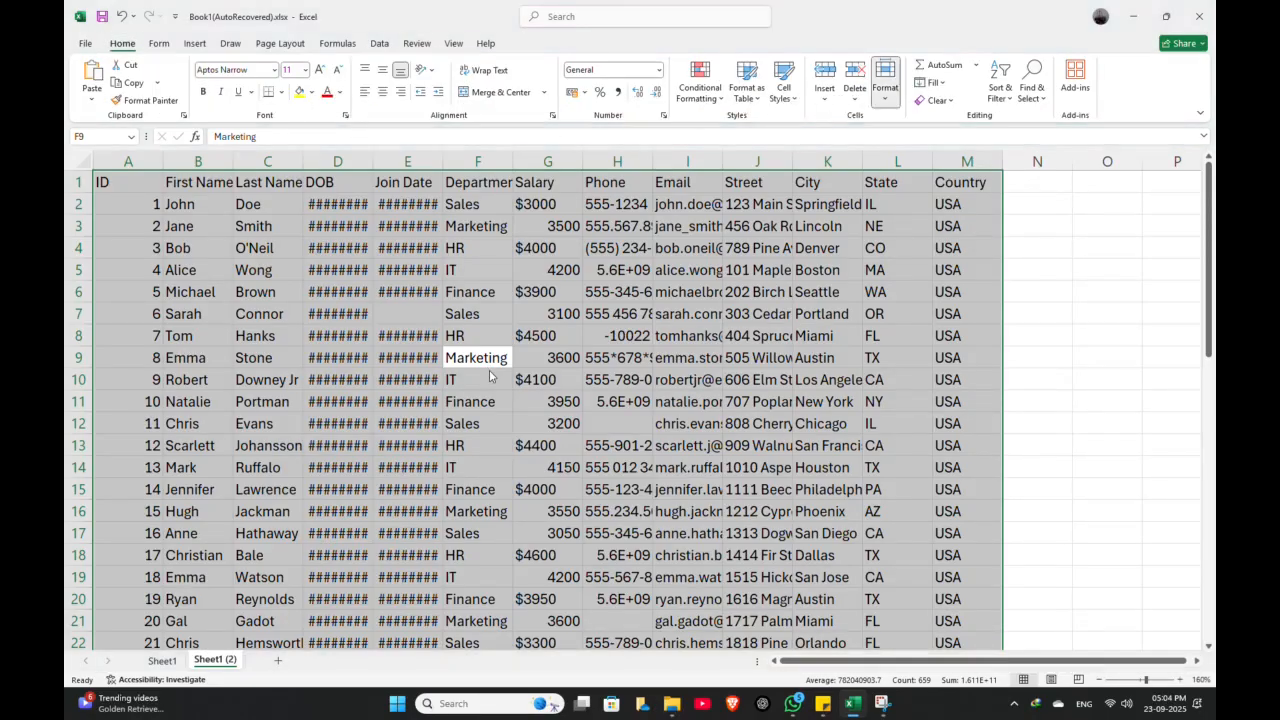
pyautogui.press('i')
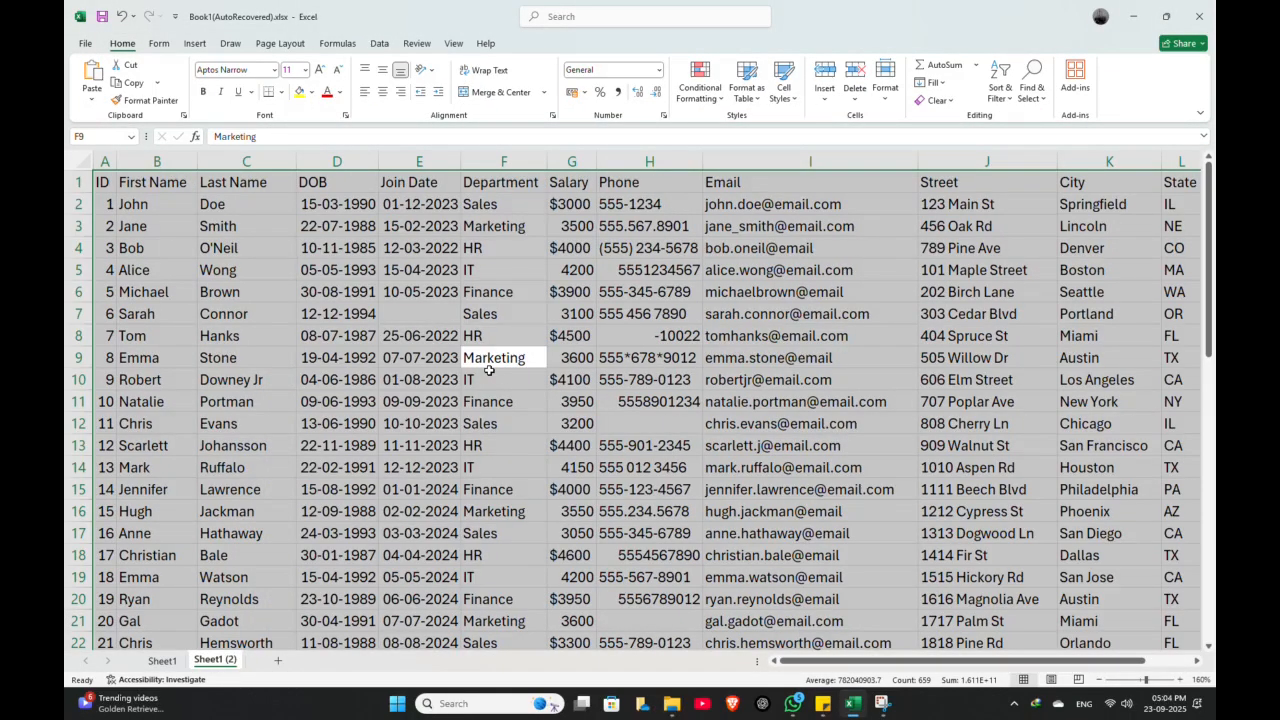
# Review the resized table across to the Country column and down to its last record
pyautogui.click(571, 313)
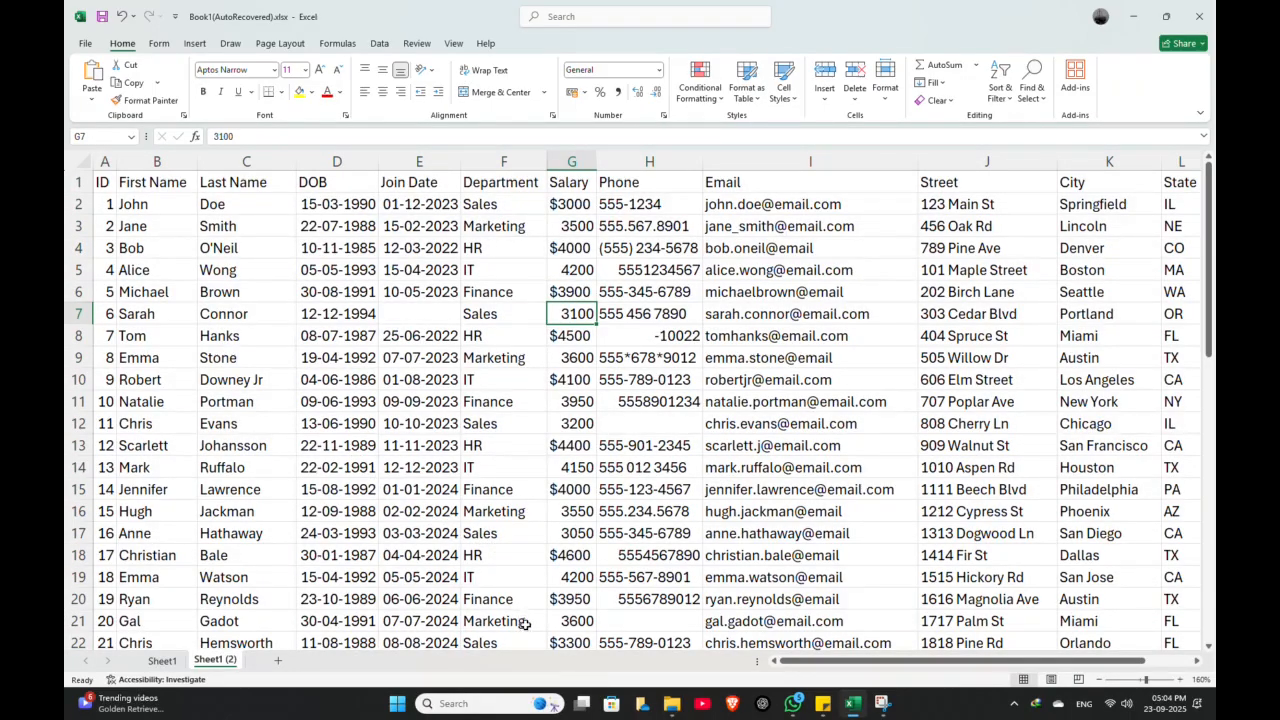
pyautogui.moveTo(795, 666); pyautogui.dragTo(841, 666)
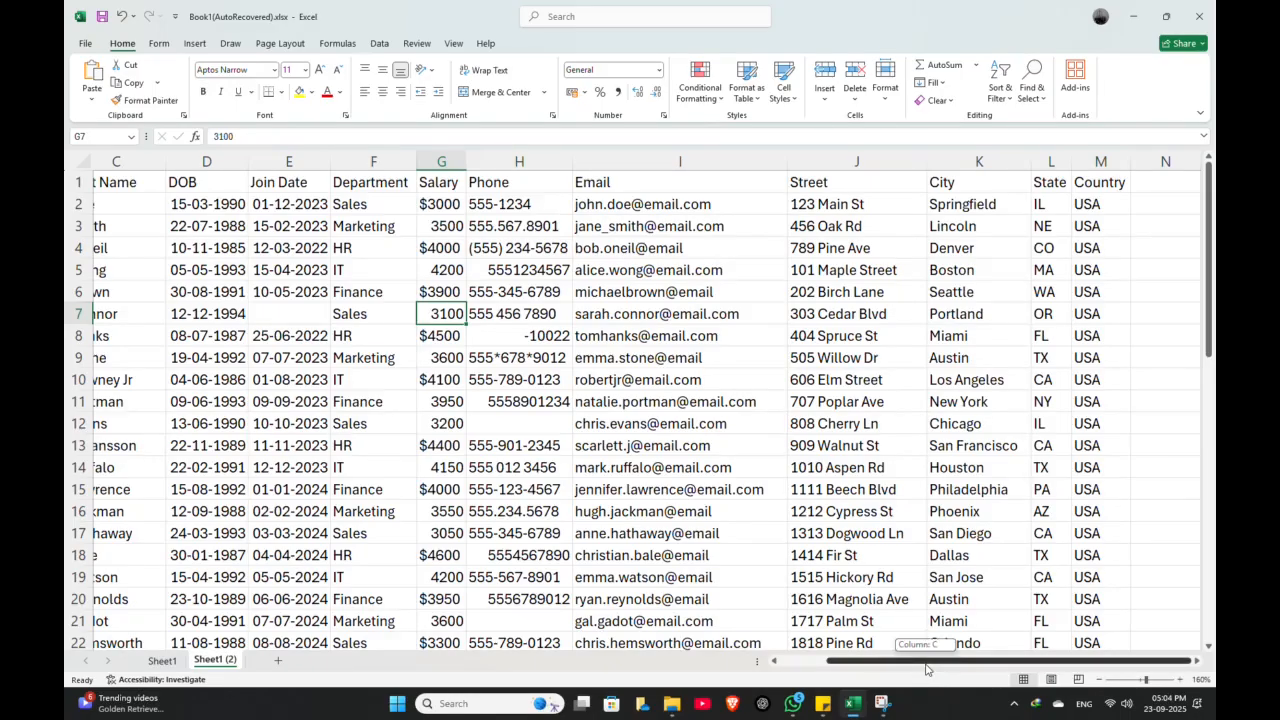
pyautogui.moveTo(925, 661); pyautogui.dragTo(805, 668)
pyautogui.scroll(-4, 663, 413)
pyautogui.scroll(-7, 663, 413)
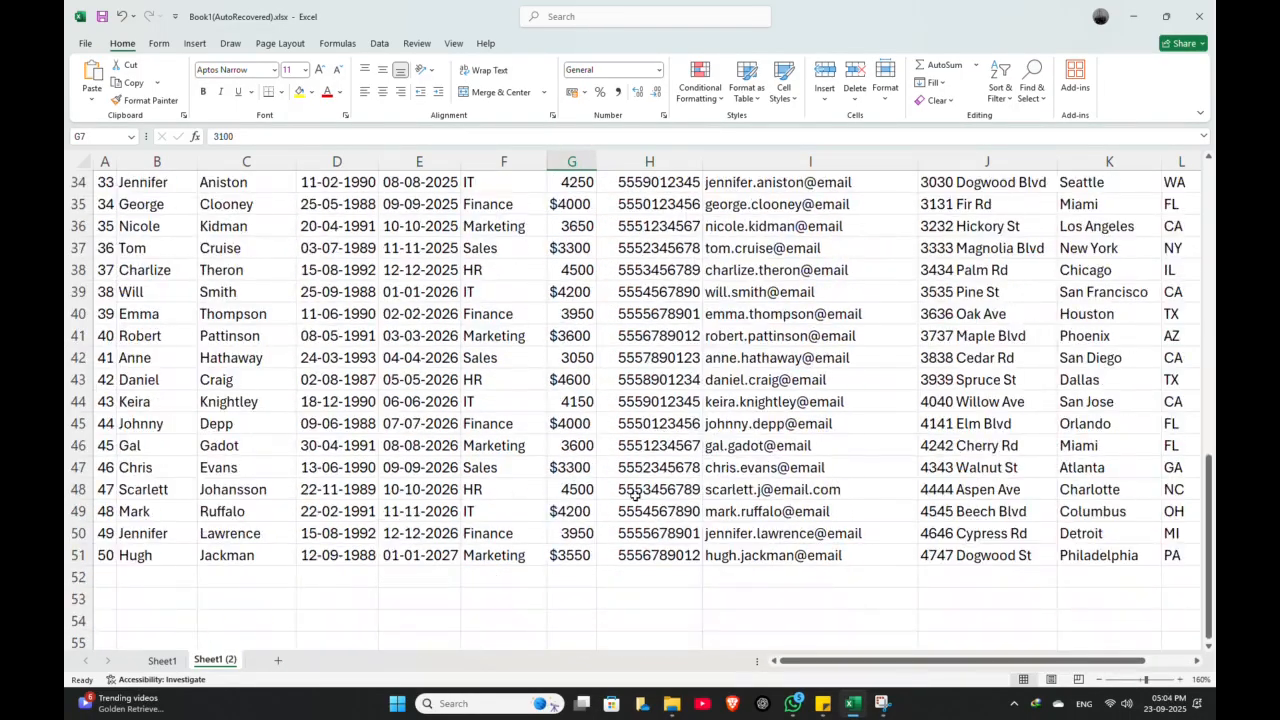
pyautogui.scroll(11, 597, 489)
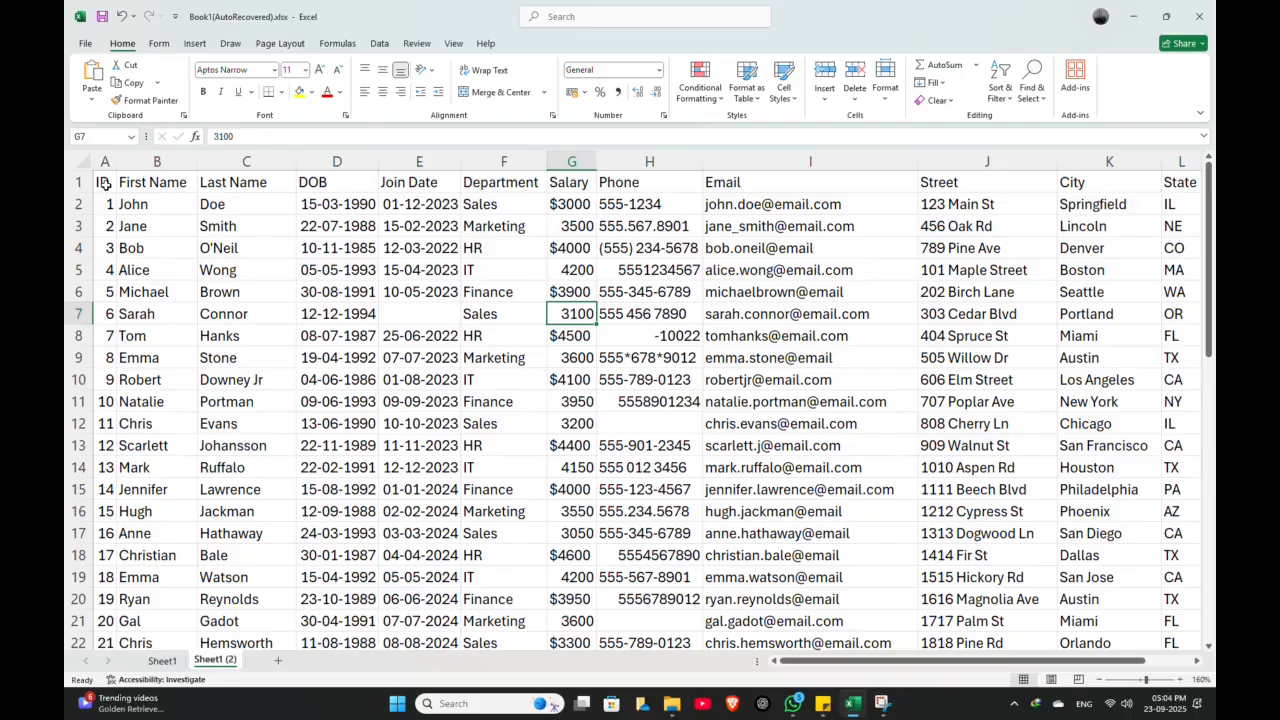
# Fill the header row cells A1 to M1, from ID to Country, with a medium blue theme colour
pyautogui.moveTo(104, 183); pyautogui.dragTo(1047, 188)
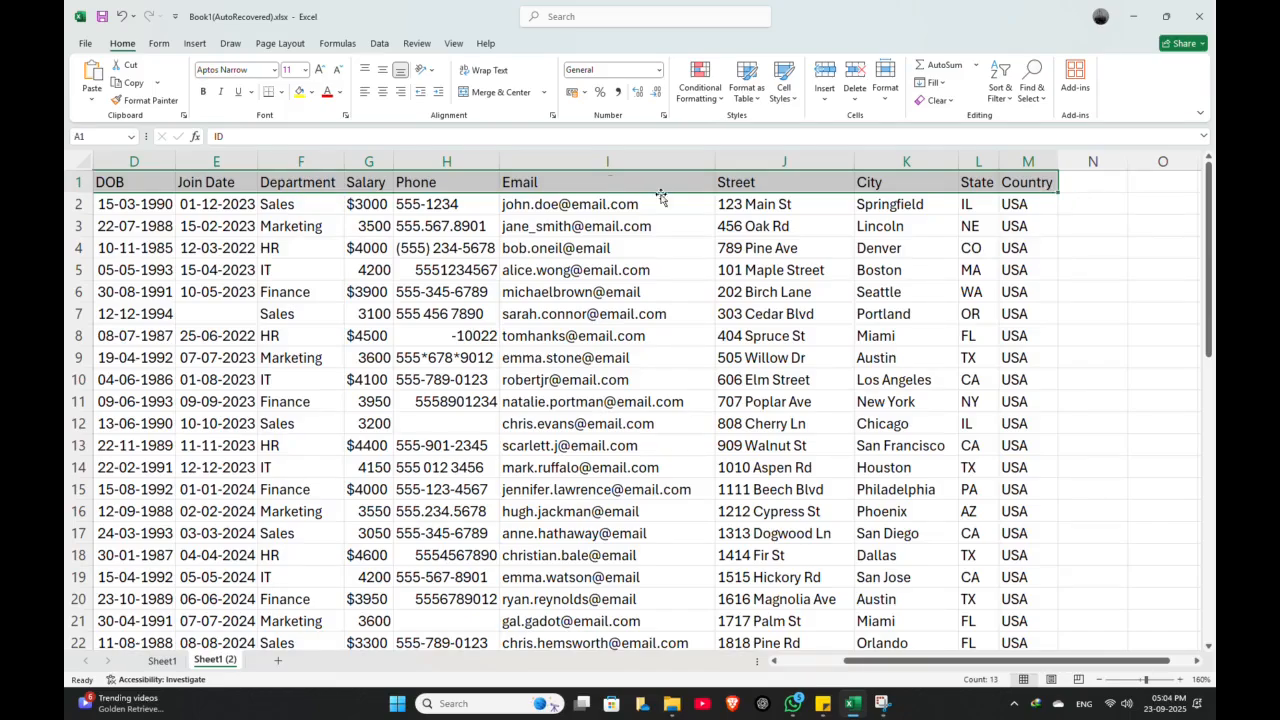
pyautogui.click(311, 92)
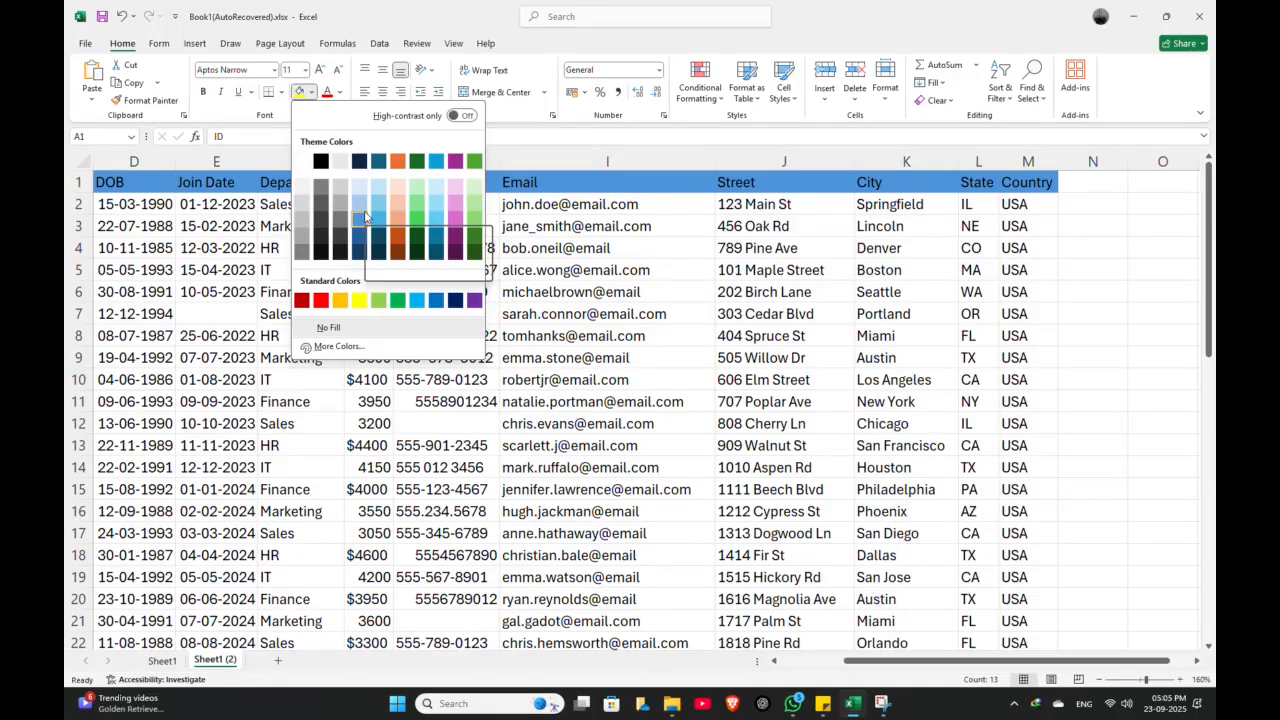
pyautogui.click(363, 213)
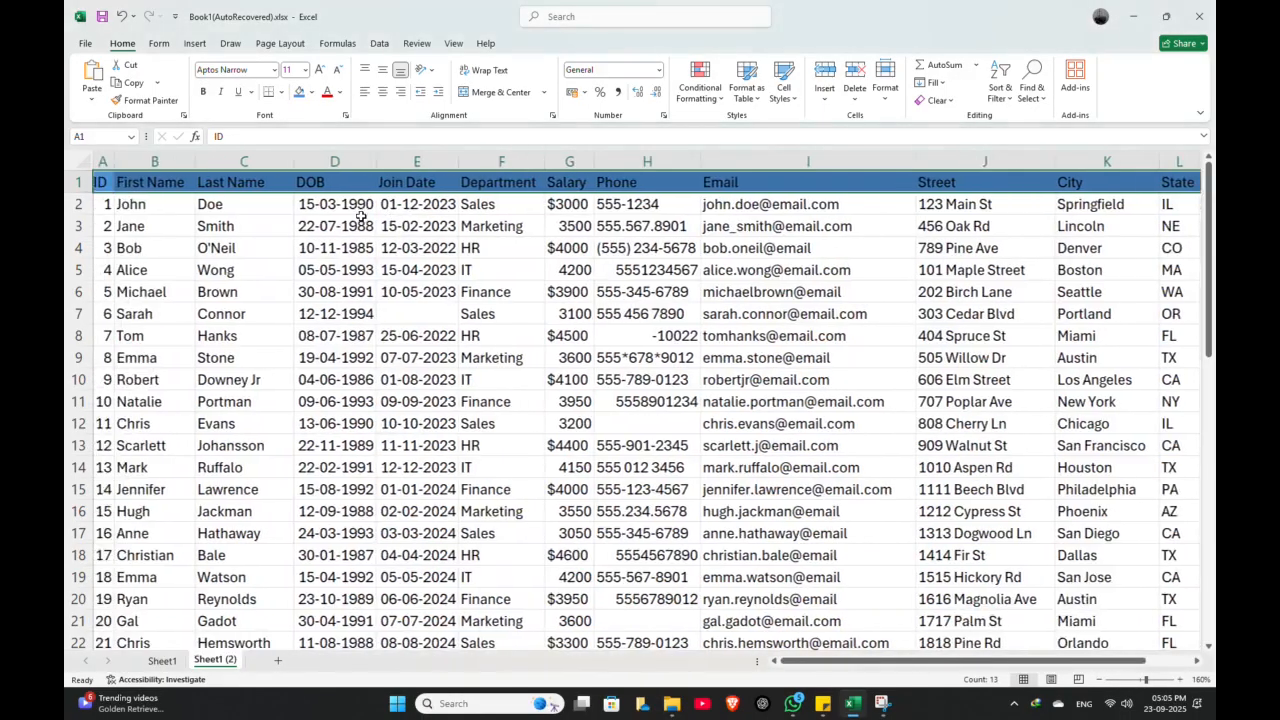
# Apply All Borders to every cell of the employee data table and check them down to the last record
pyautogui.moveTo(100, 210); pyautogui.dragTo(660, 446)
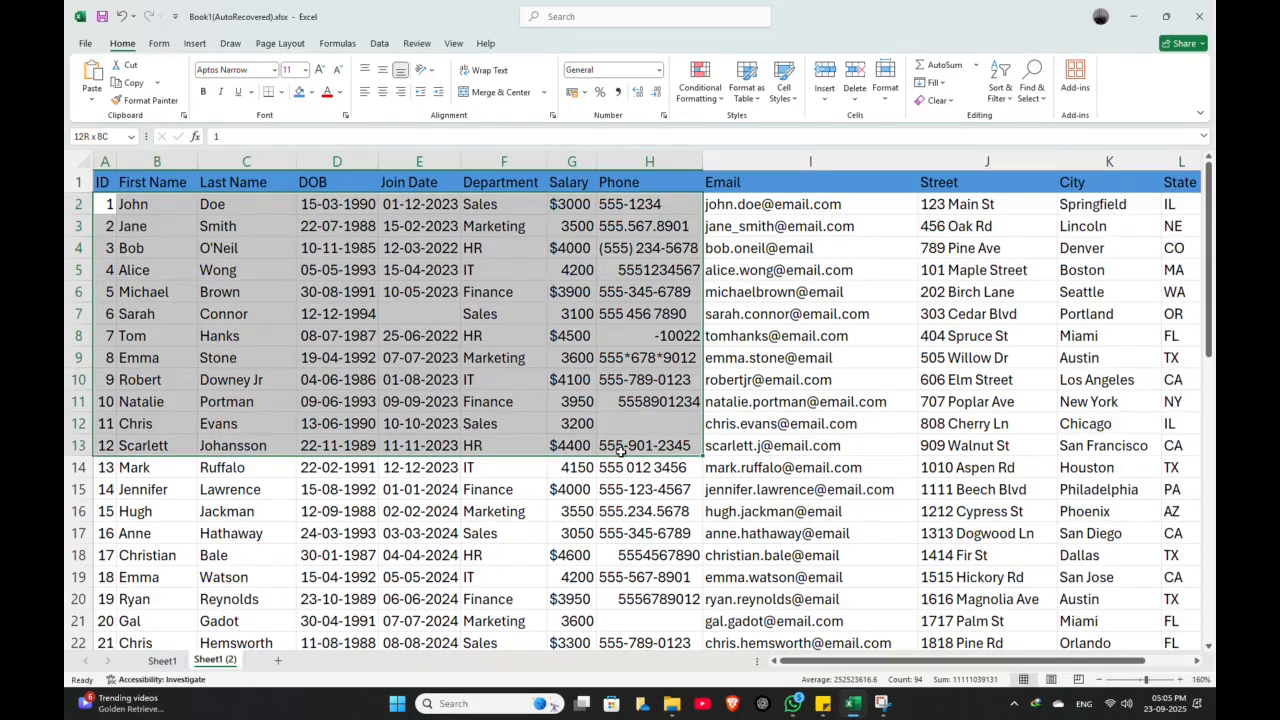
pyautogui.click(810, 335)
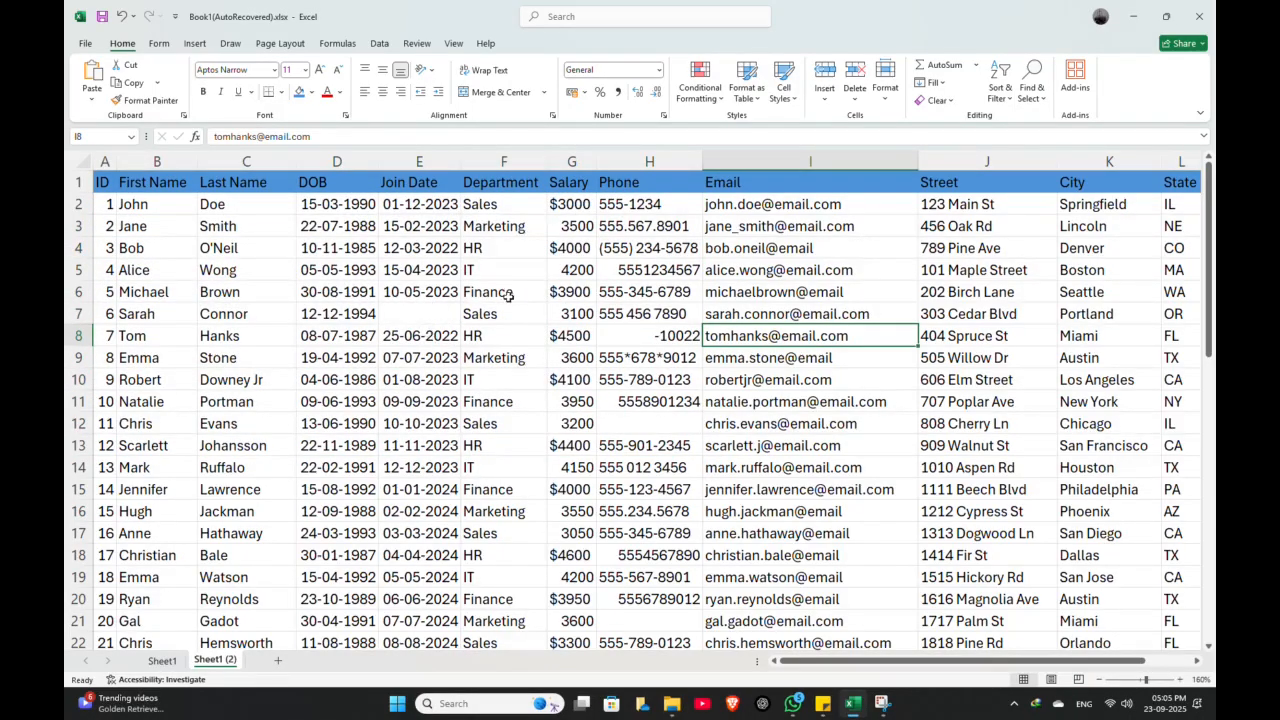
pyautogui.click(510, 356)
pyautogui.click(569, 333)
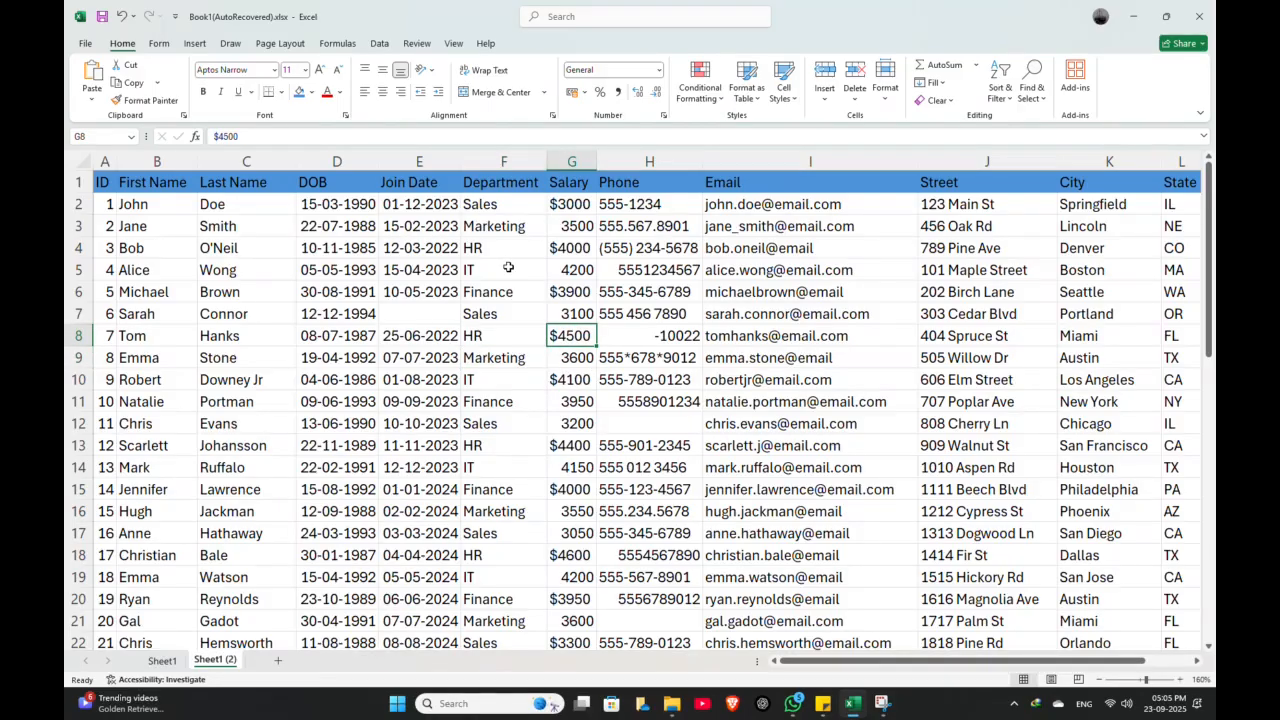
pyautogui.hotkey('ctrl', 'a')
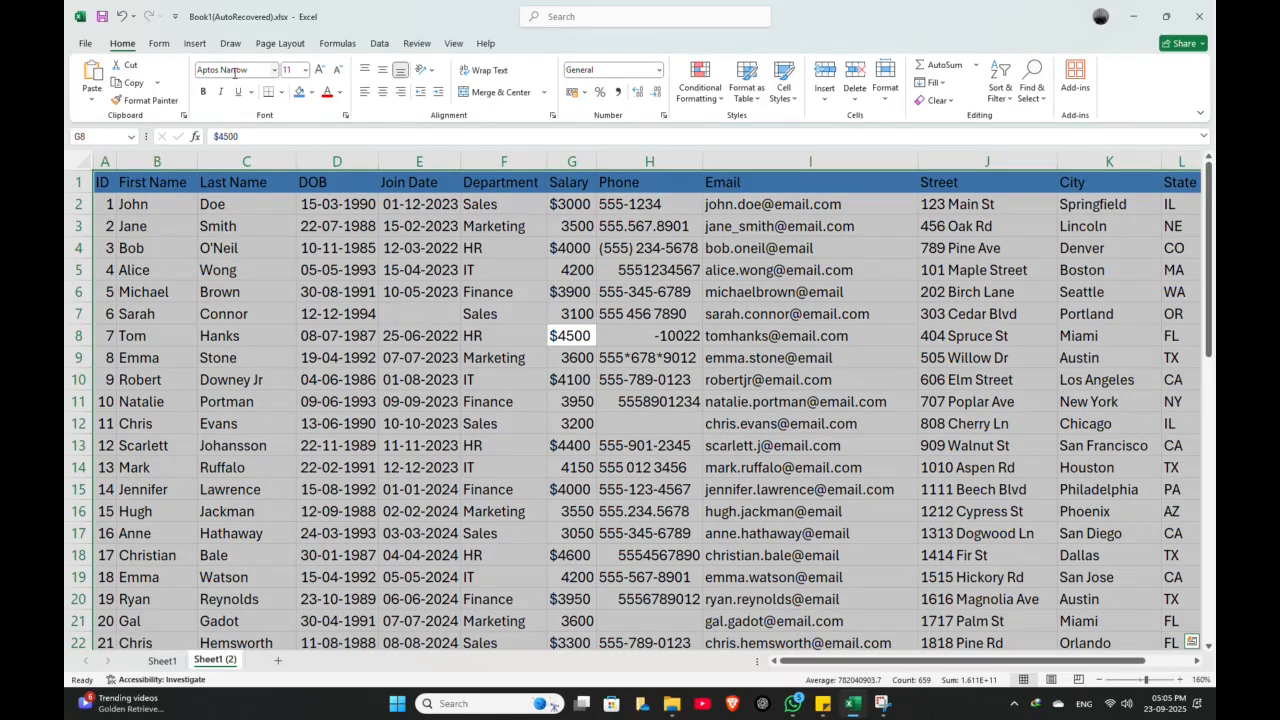
pyautogui.click(281, 92)
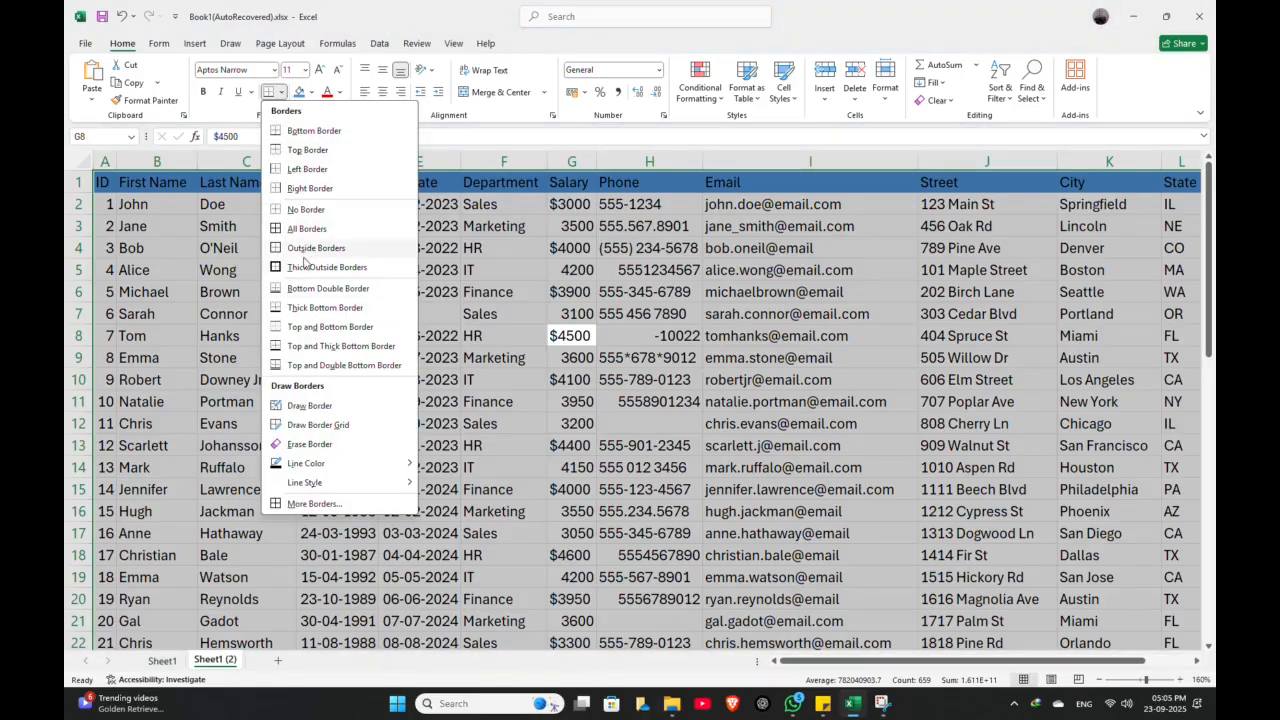
pyautogui.click(305, 229)
pyautogui.click(649, 313)
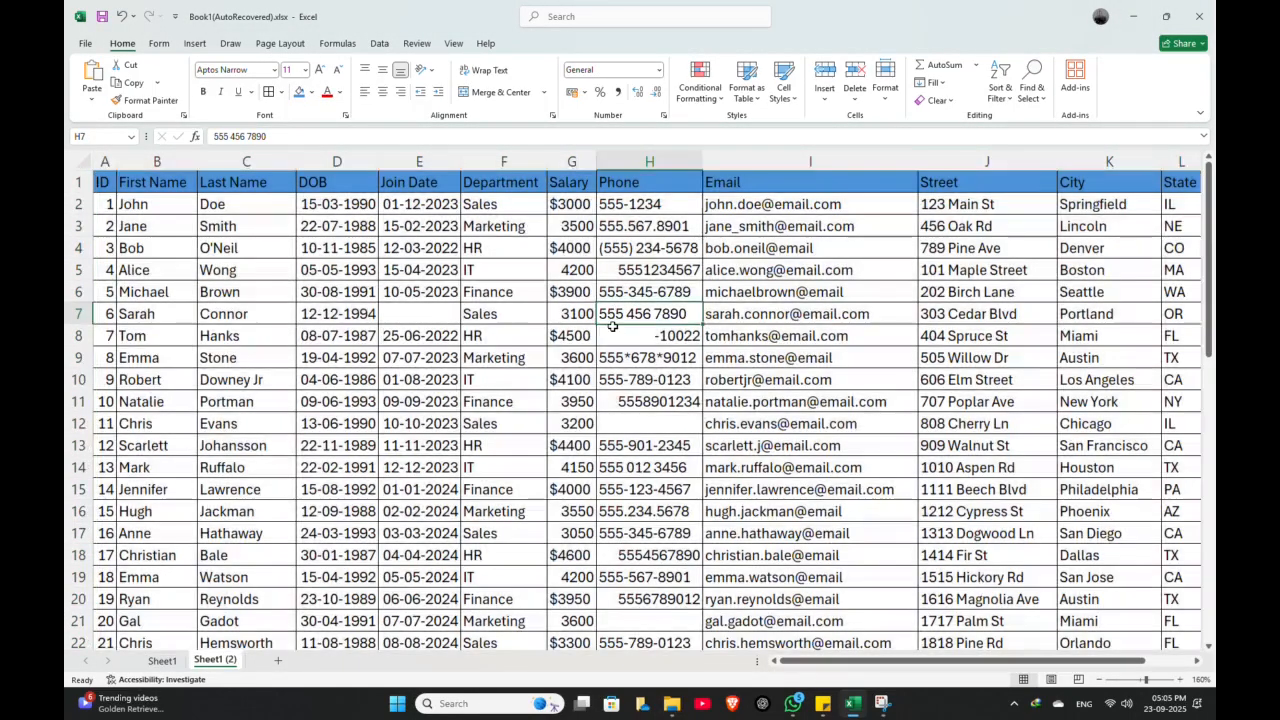
pyautogui.scroll(-1, 258, 293)
pyautogui.scroll(-12, 258, 293)
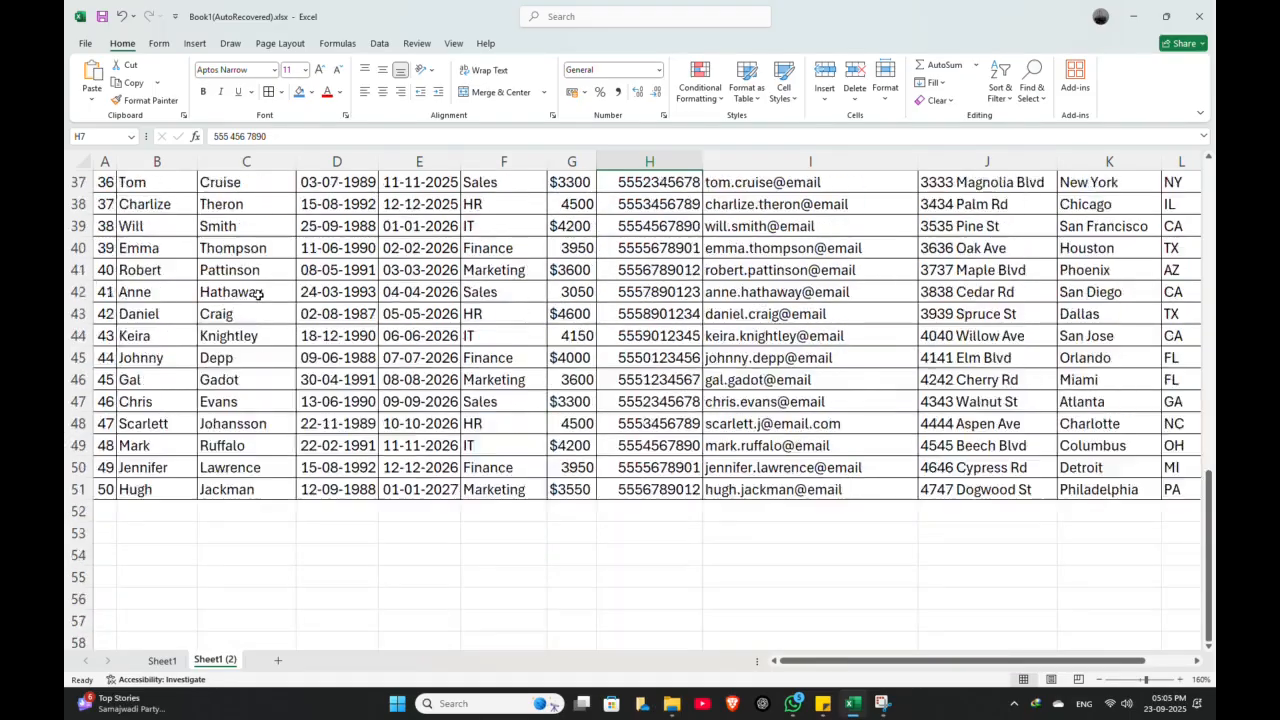
pyautogui.scroll(12, 258, 293)
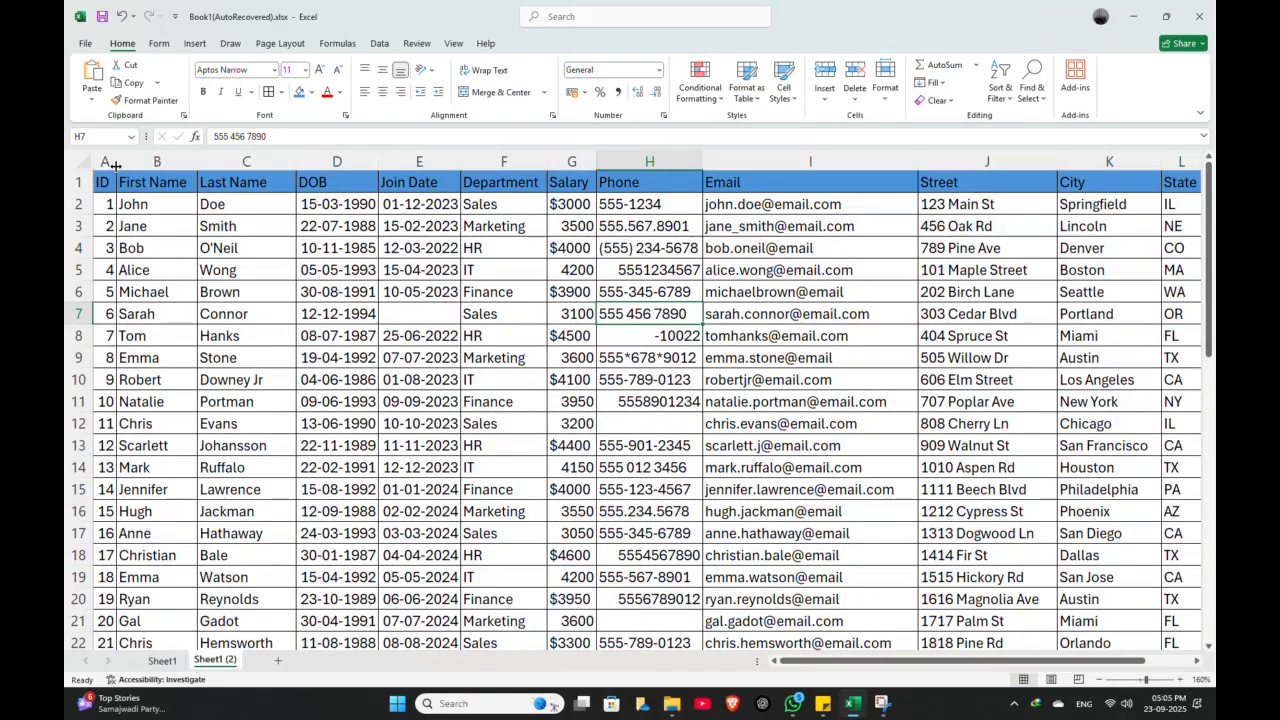
# Widen the ID column slightly and left-align all cells of the data table
pyautogui.moveTo(116, 162); pyautogui.dragTo(141, 162)
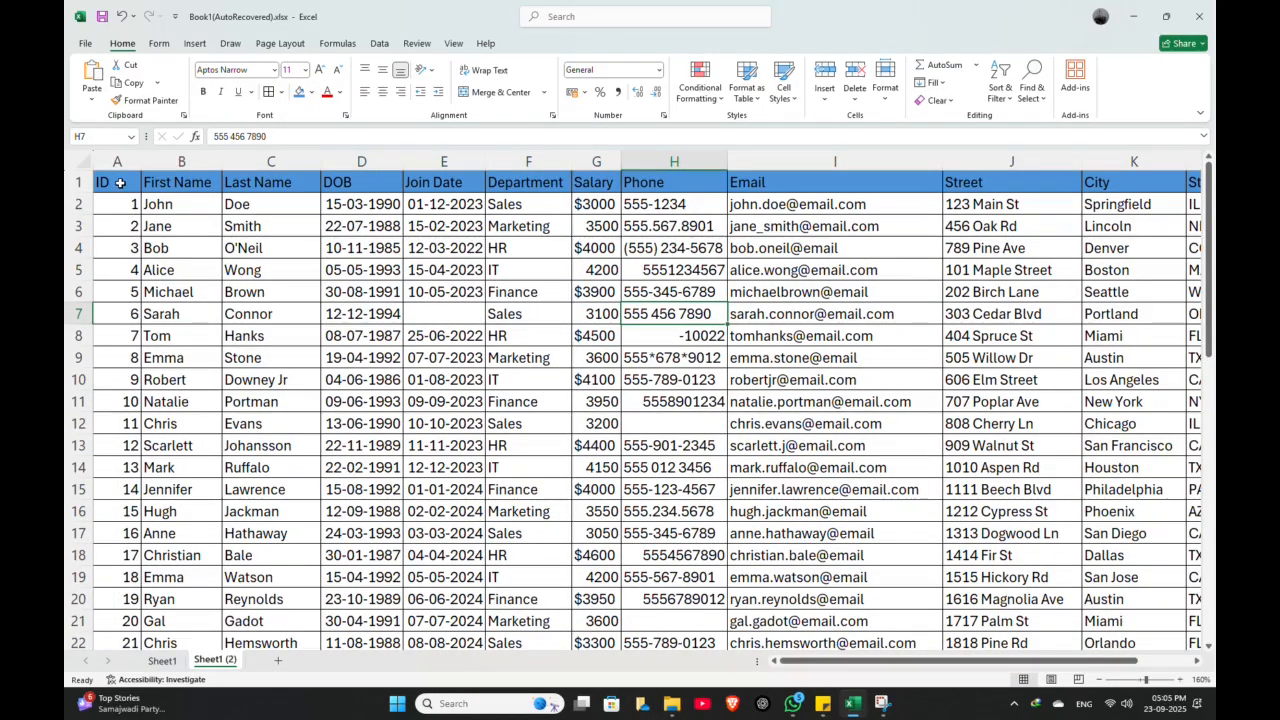
pyautogui.click(240, 335)
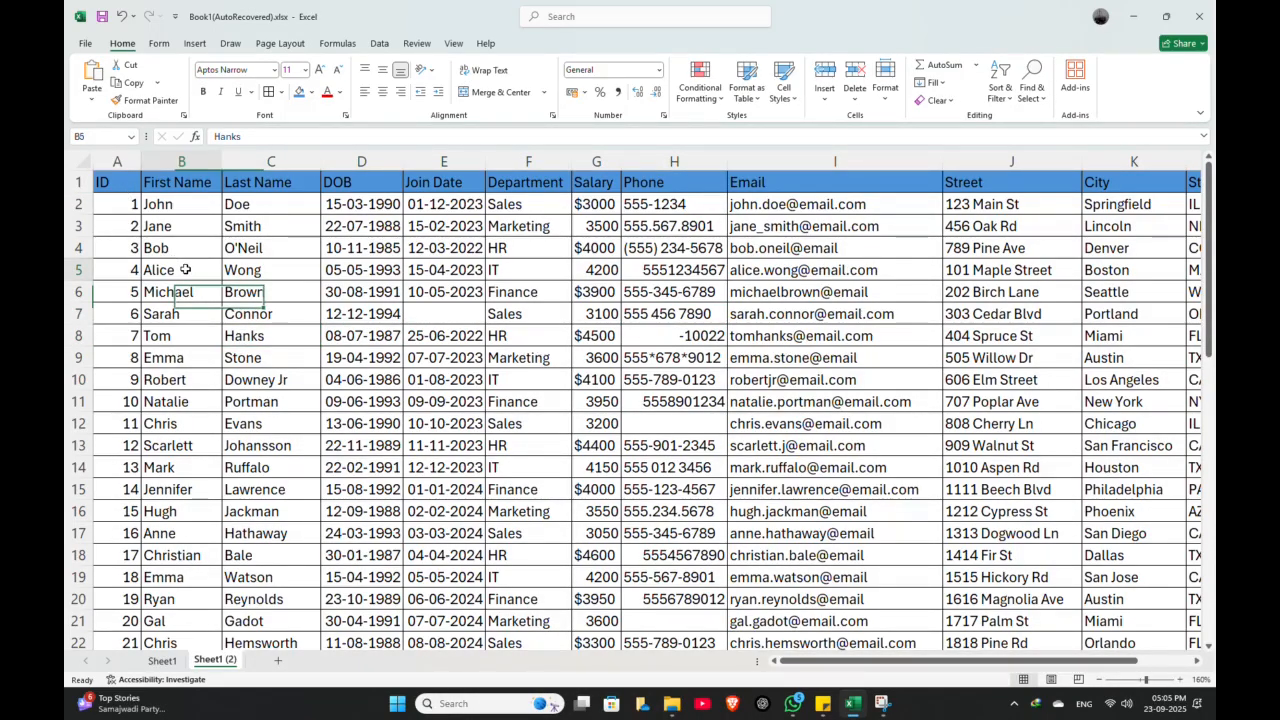
pyautogui.click(172, 270)
pyautogui.hotkey('ctrl', 'a')
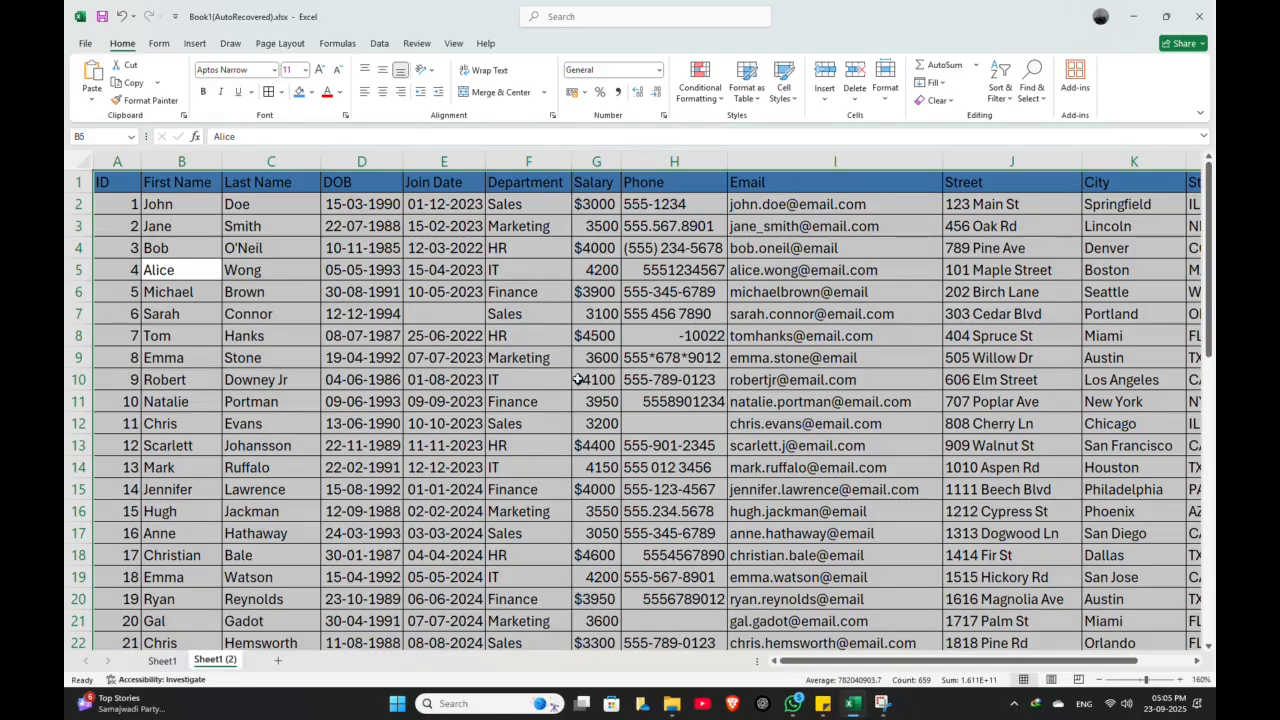
pyautogui.click(365, 92)
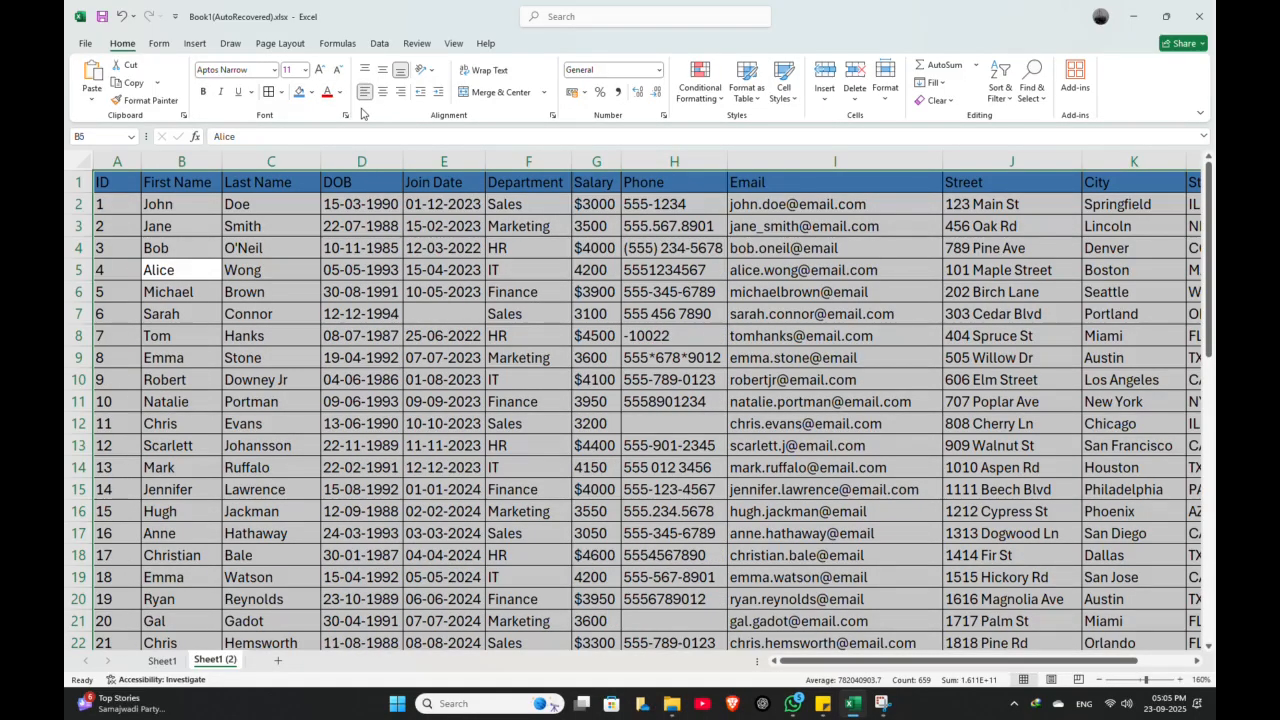
pyautogui.click(646, 426)
# Centre the text of the header row horizontally
pyautogui.click(78, 190)
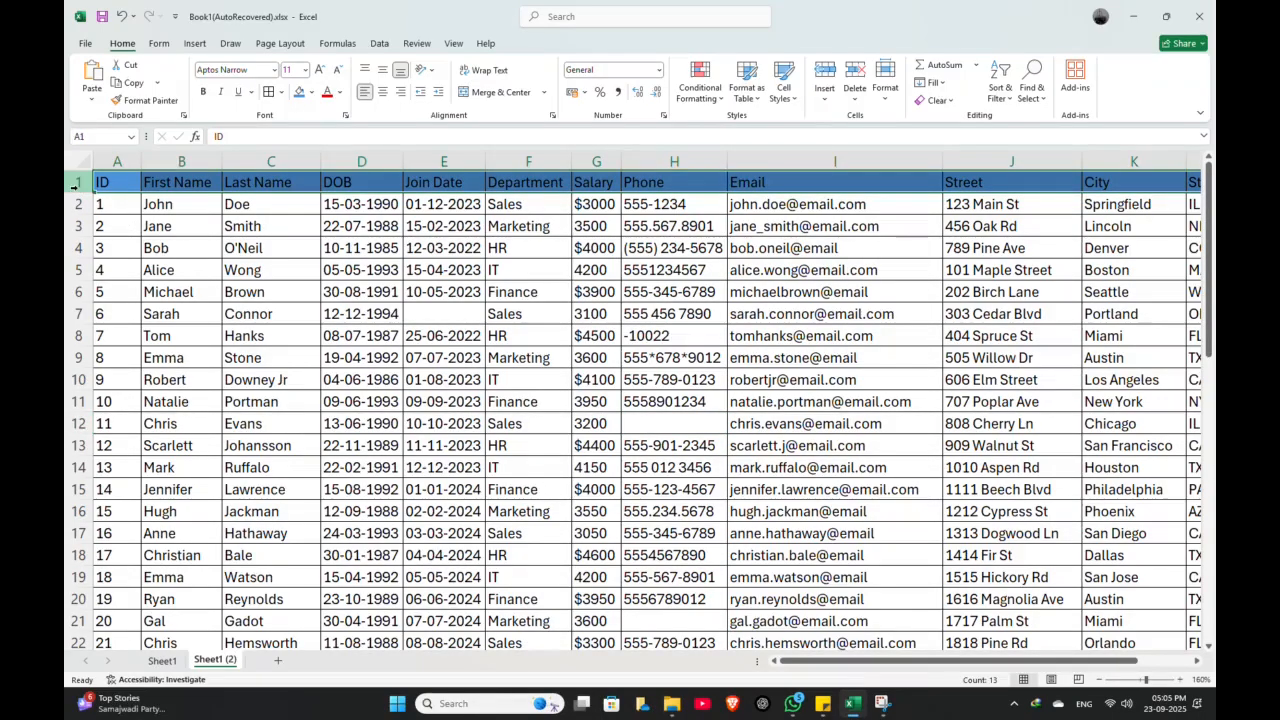
pyautogui.click(382, 92)
pyautogui.click(444, 270)
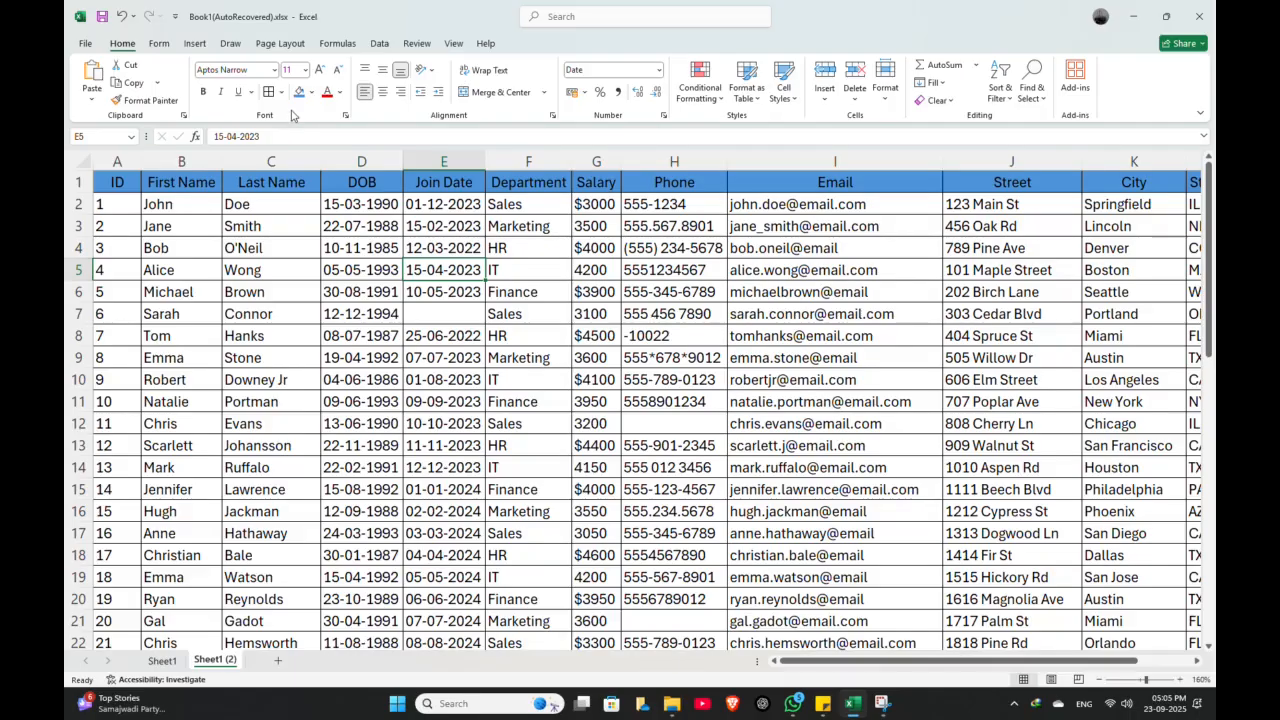
# Increase the header row's font size to 12 and make its text bold and italic
pyautogui.click(80, 190)
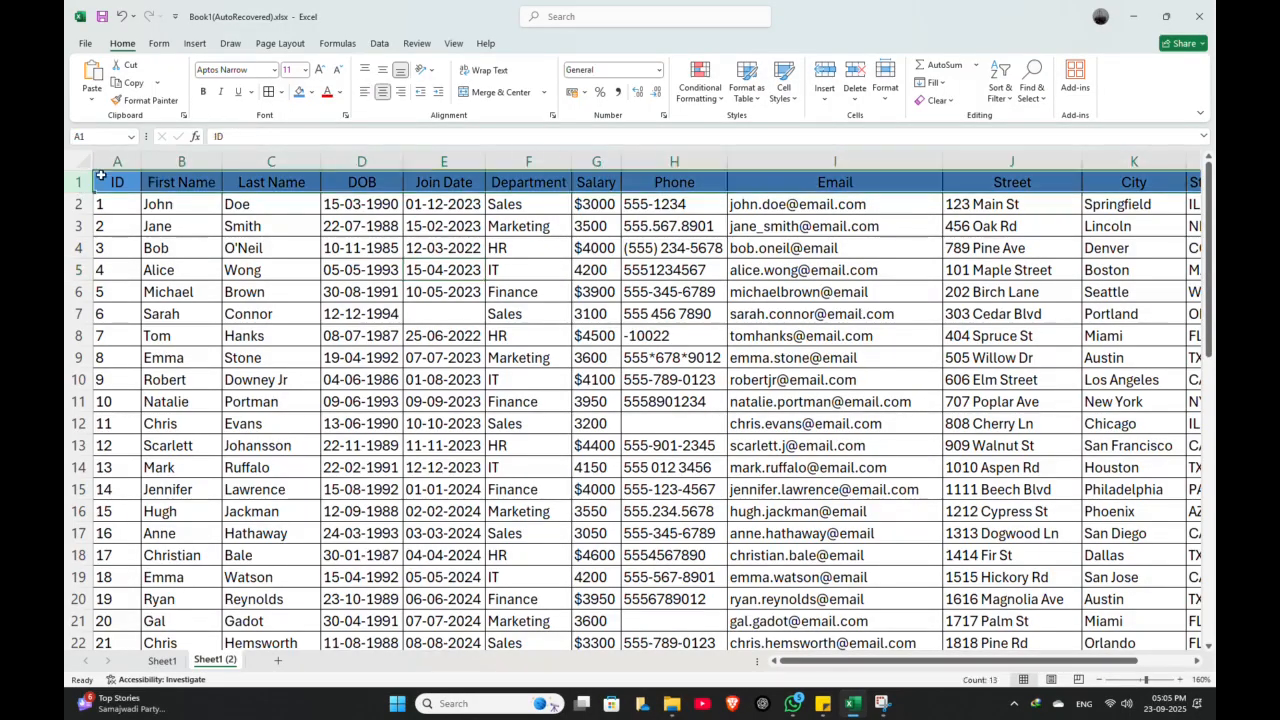
pyautogui.click(320, 72)
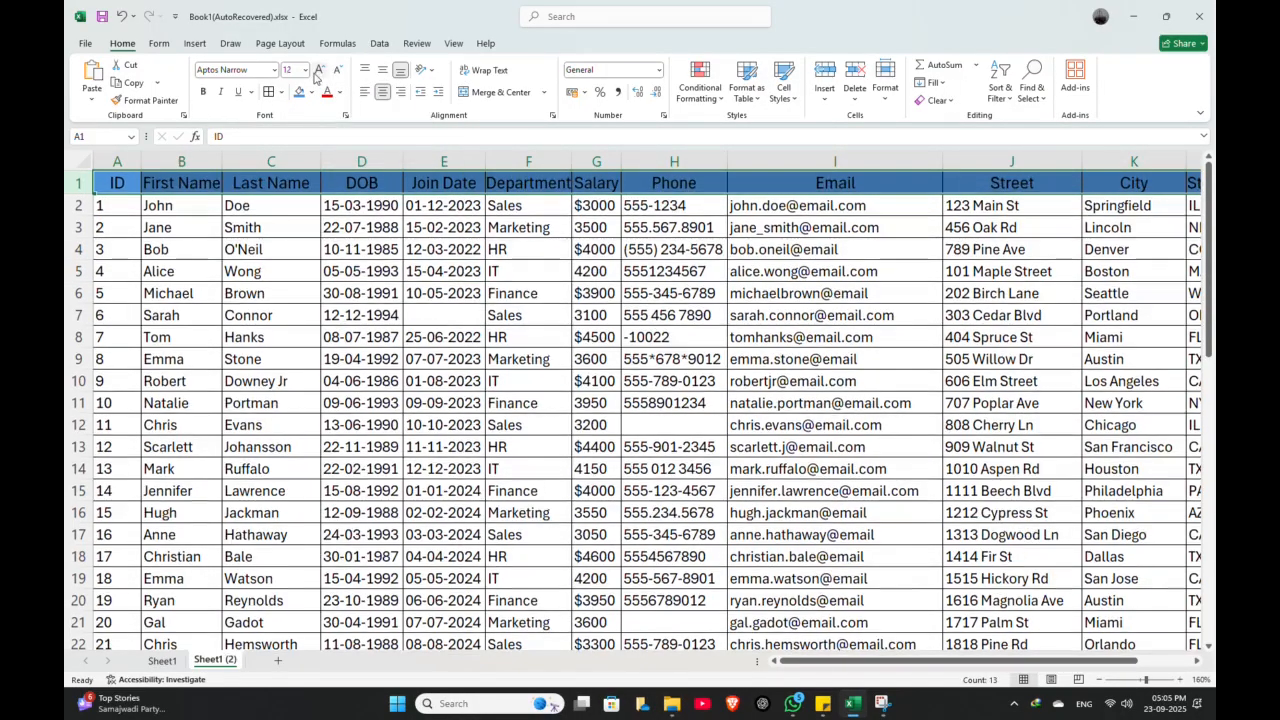
pyautogui.click(205, 92)
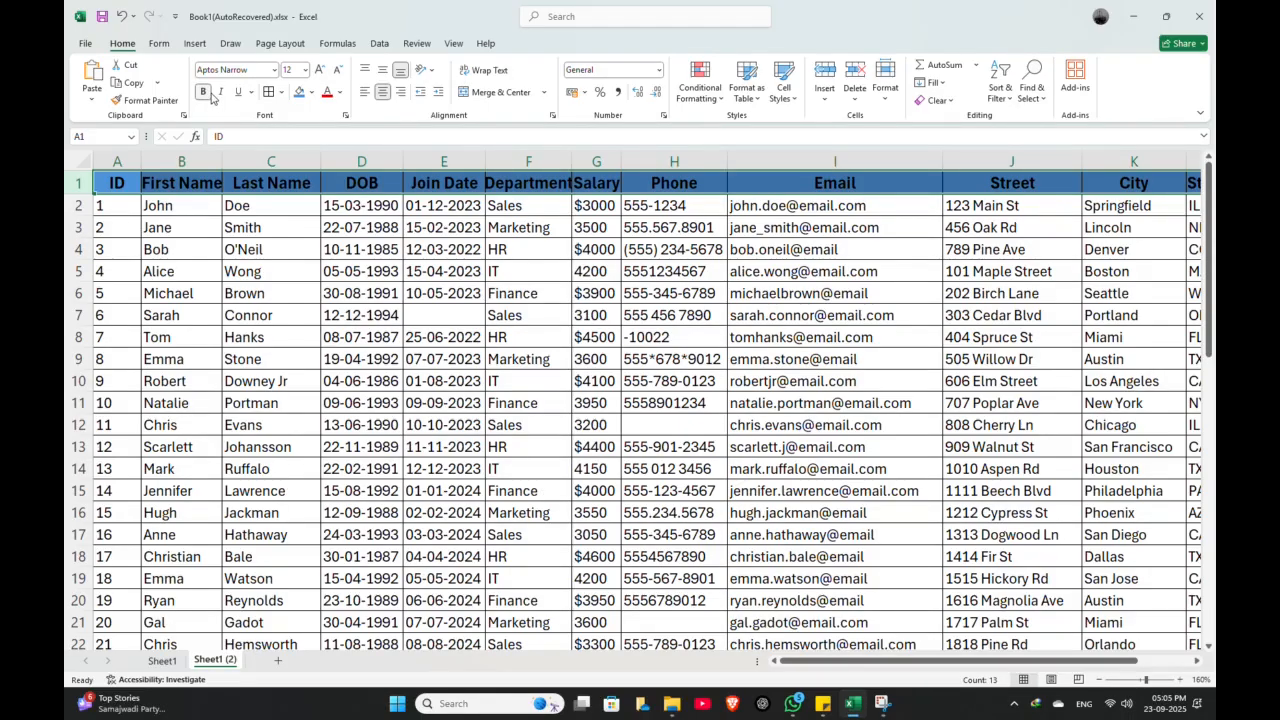
pyautogui.click(220, 92)
pyautogui.click(361, 315)
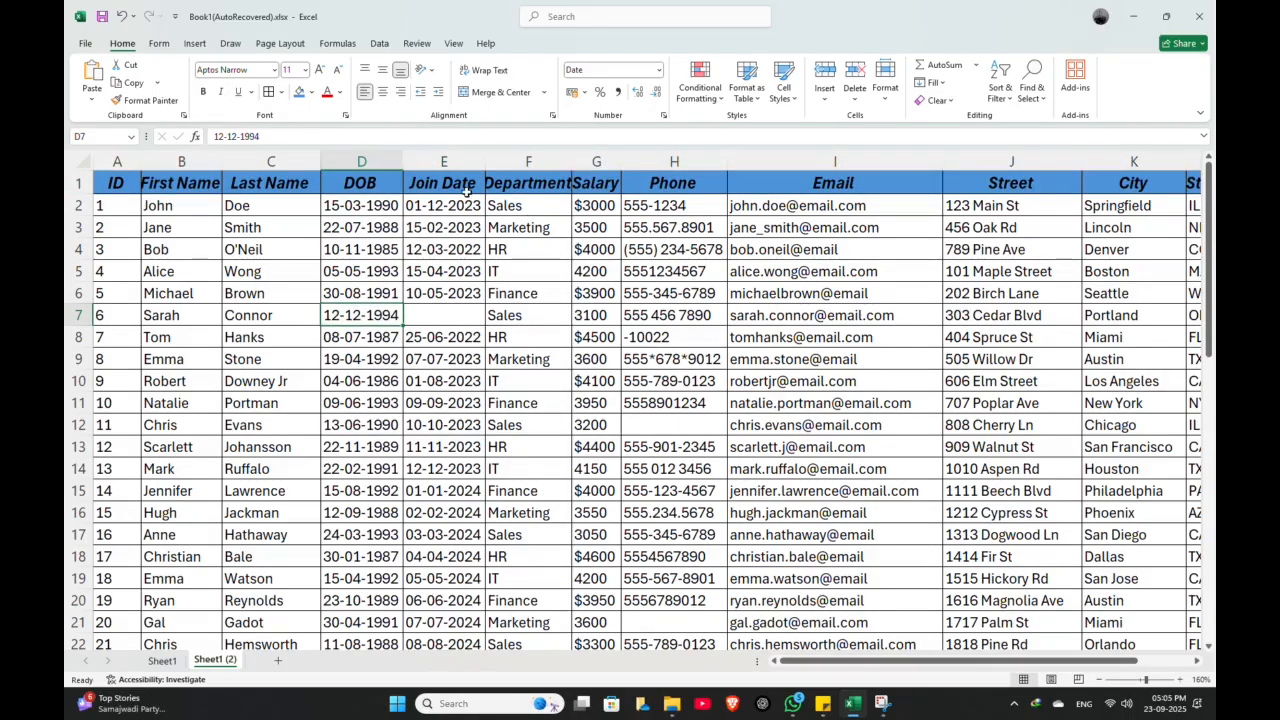
# AutoFit the column widths of the whole table to suit the enlarged header text
pyautogui.doubleClick(416, 293)
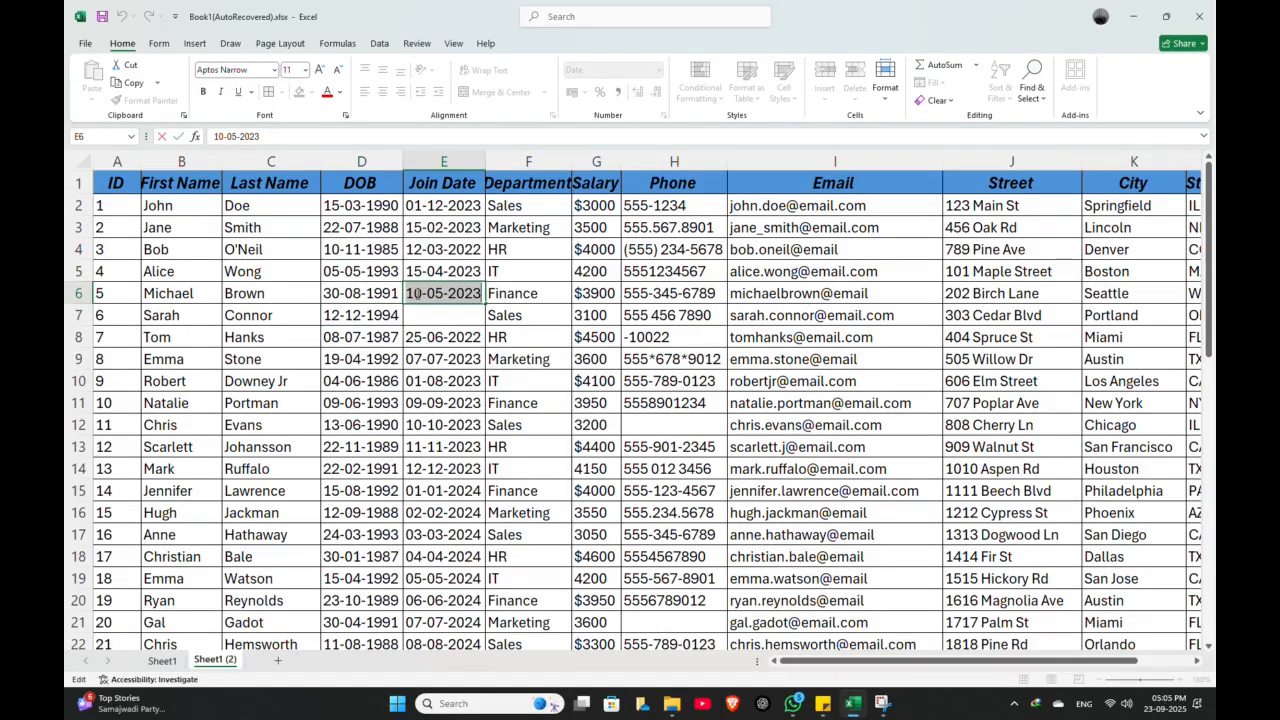
pyautogui.click(383, 308)
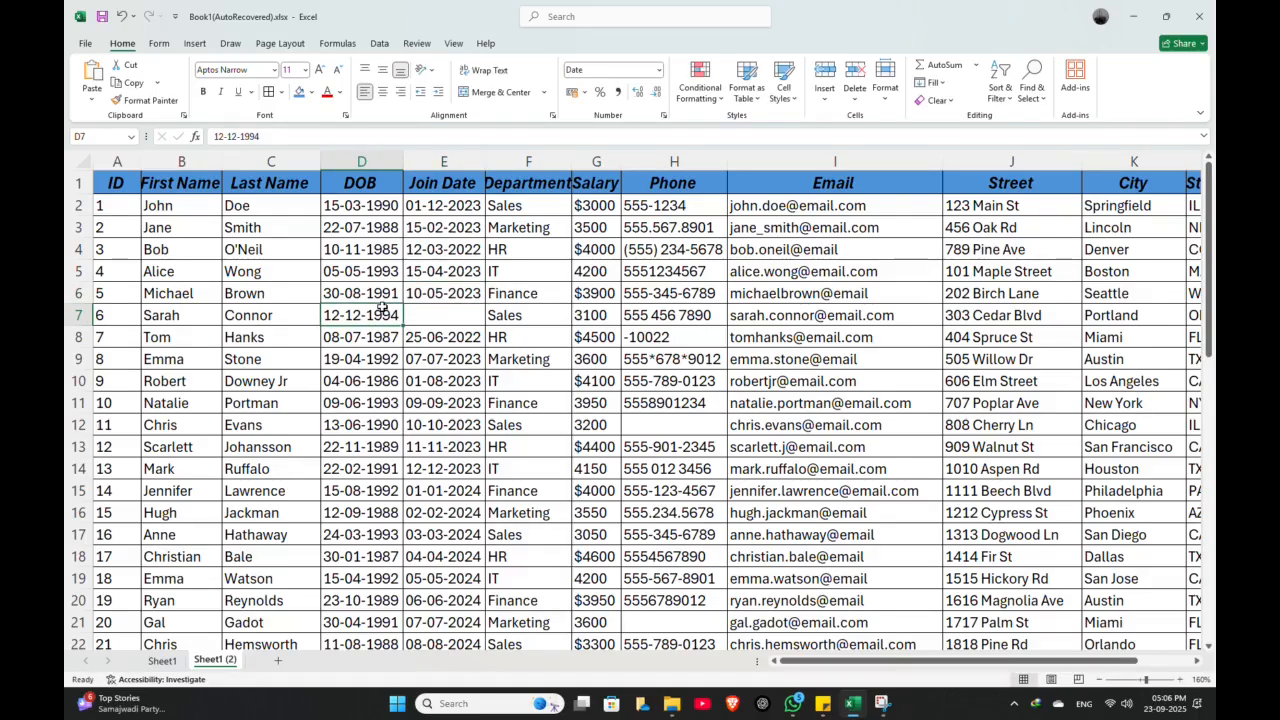
pyautogui.click(497, 185)
pyautogui.click(543, 313)
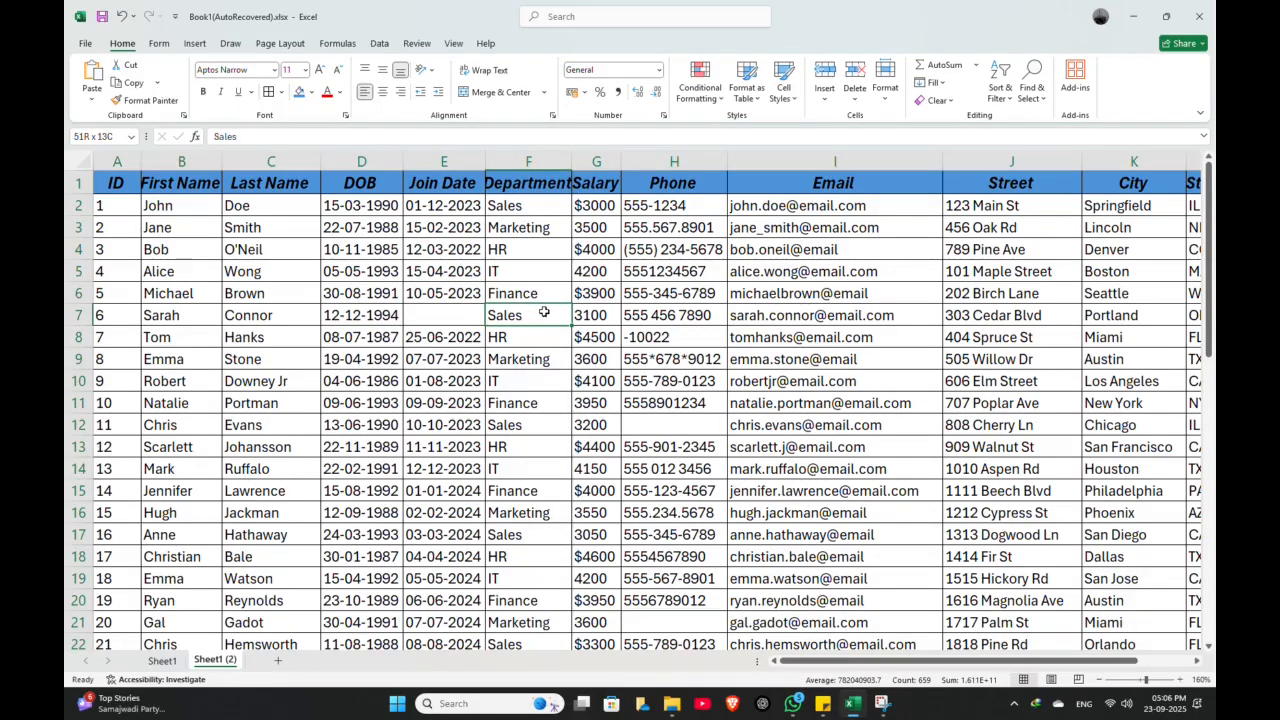
pyautogui.hotkey('ctrl', 'a')
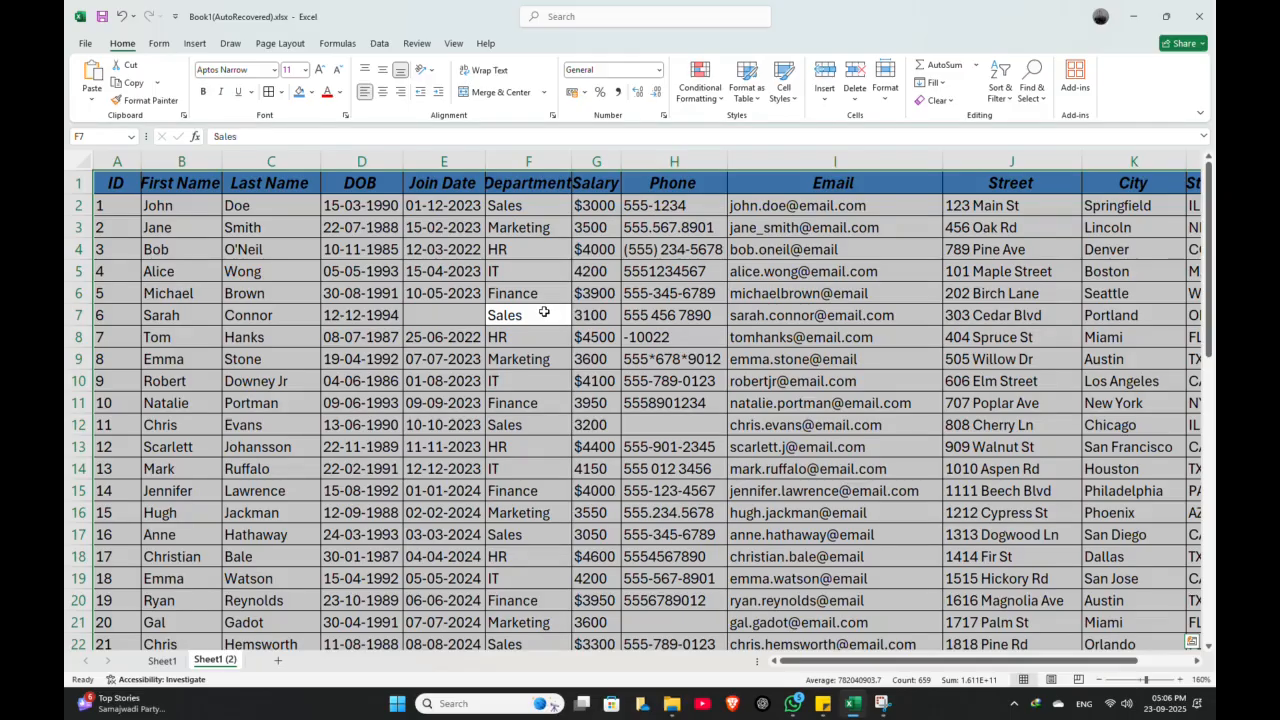
pyautogui.hotkey('alt', 'h')
pyautogui.press('o')
pyautogui.press('i')
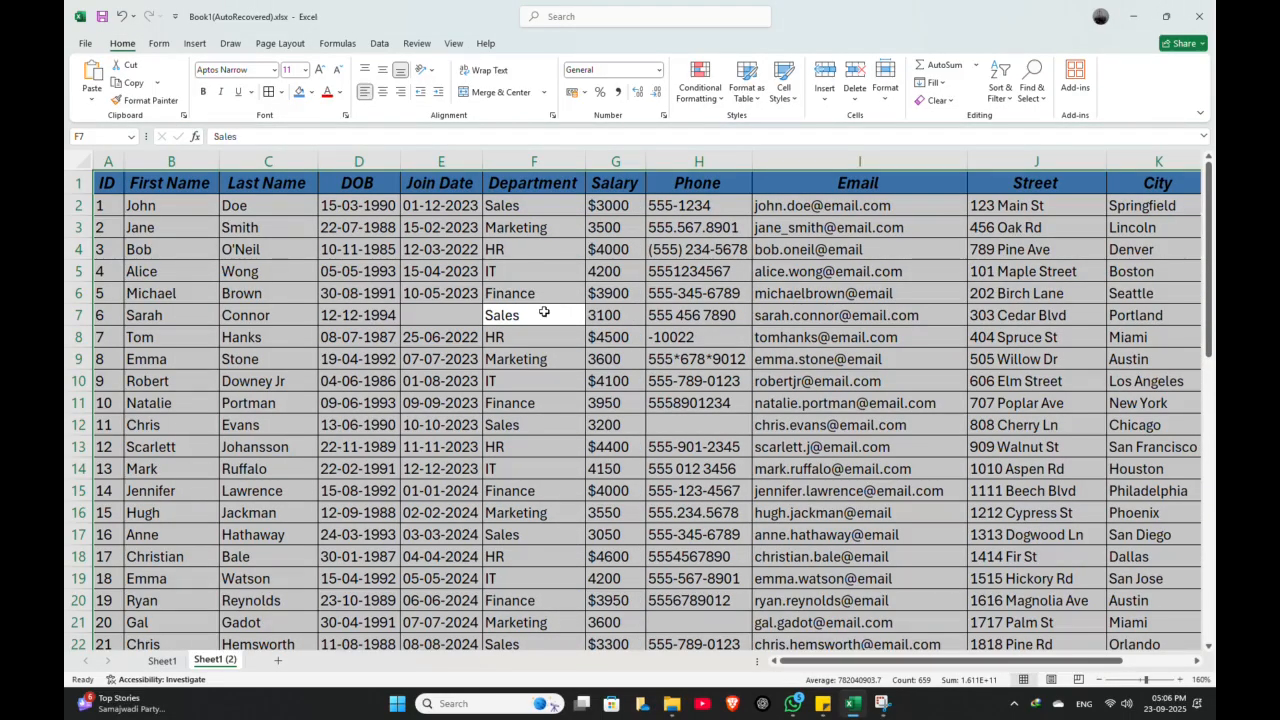
pyautogui.click(543, 313)
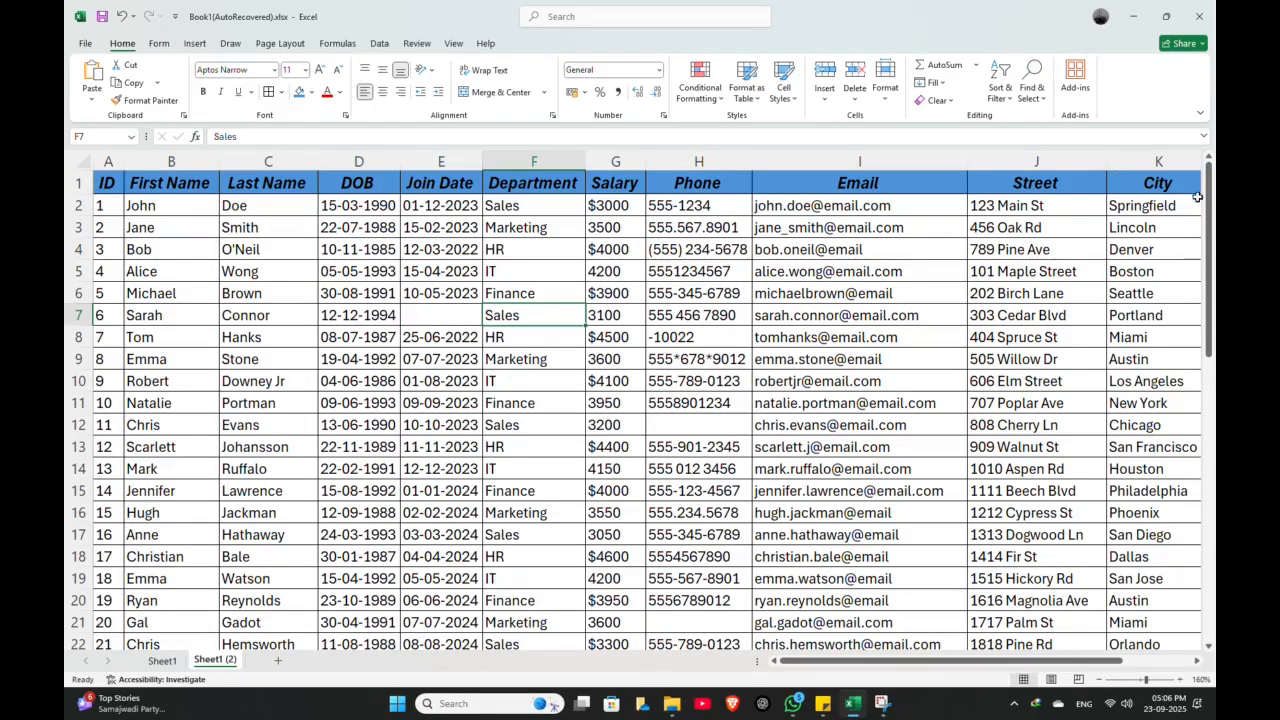
# Check the Street, City, State and Country columns and insert a new column N directly after Country
pyautogui.moveTo(855, 664)
pyautogui.mouseDown()
pyautogui.moveTo(925, 667)
pyautogui.moveTo(857, 667)
pyautogui.mouseUp()
pyautogui.moveTo(836, 668); pyautogui.dragTo(906, 668)
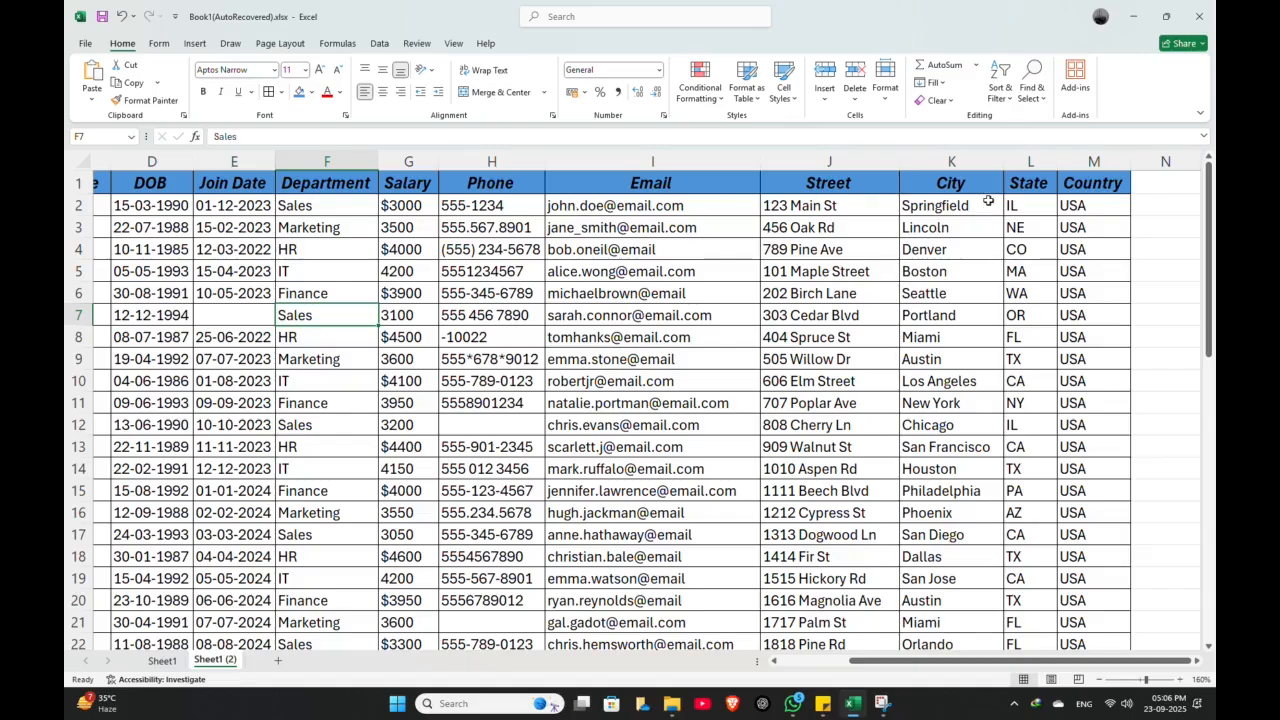
pyautogui.moveTo(838, 212); pyautogui.dragTo(1123, 603)
pyautogui.click(888, 227)
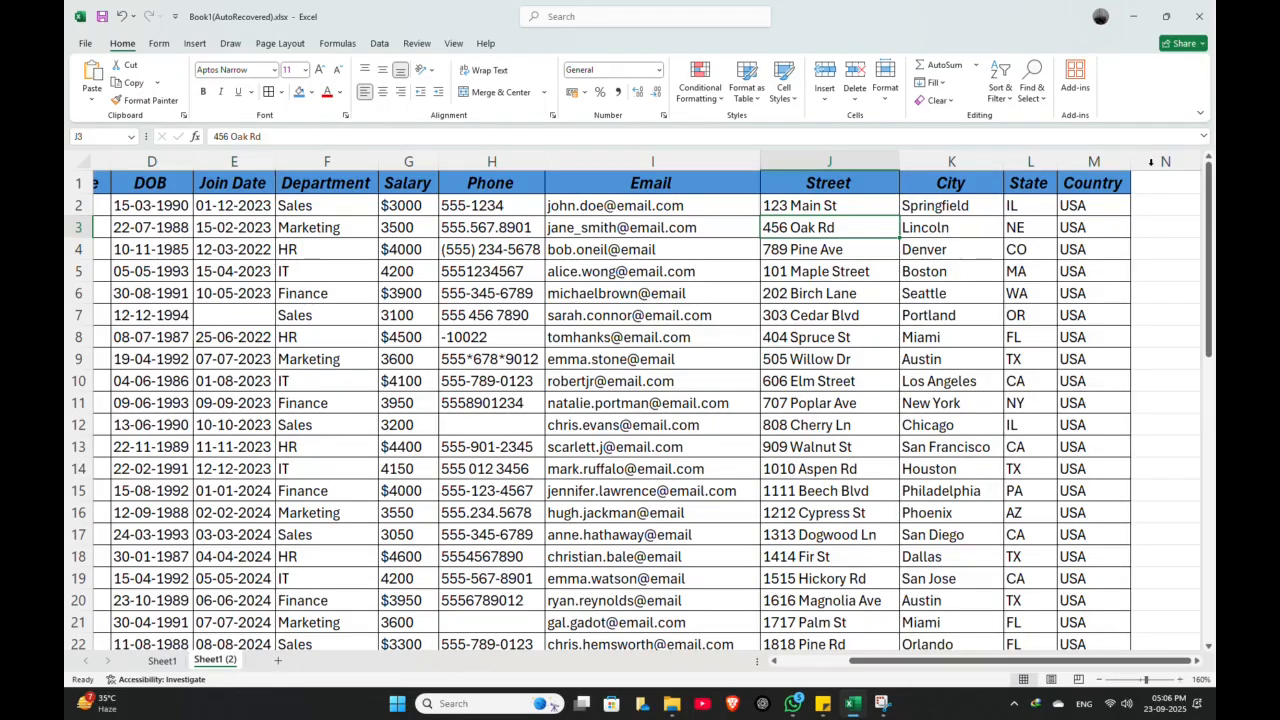
pyautogui.click(1151, 162)
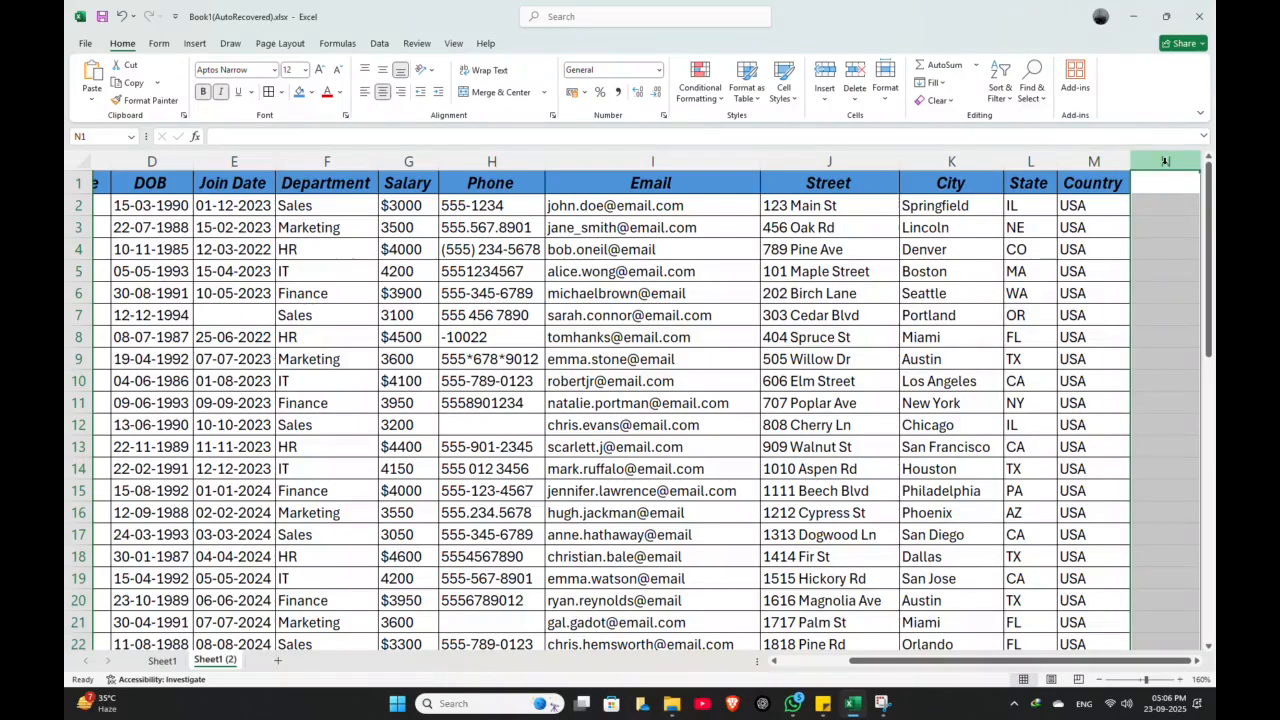
pyautogui.hotkey('ctrl', 'shift', '+')
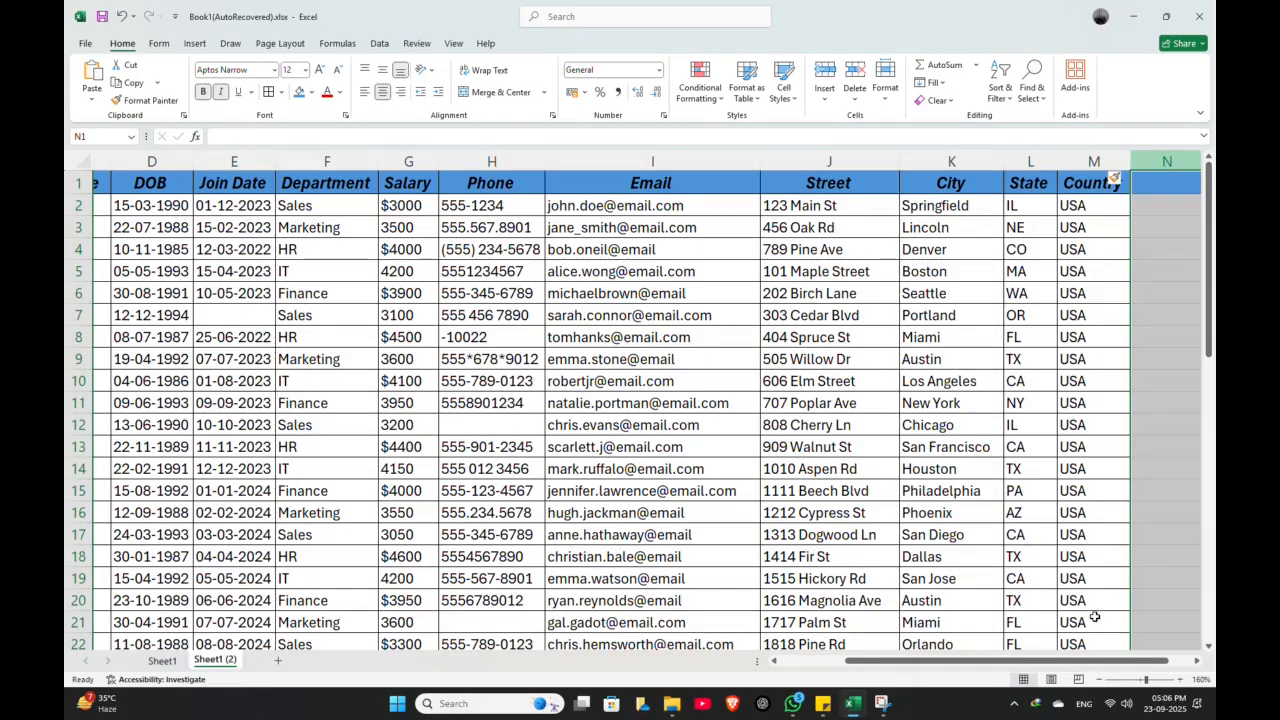
# Enter the header "Address" in cell N1 of the new column
pyautogui.moveTo(1078, 661); pyautogui.dragTo(1097, 662)
pyautogui.click(1190, 294)
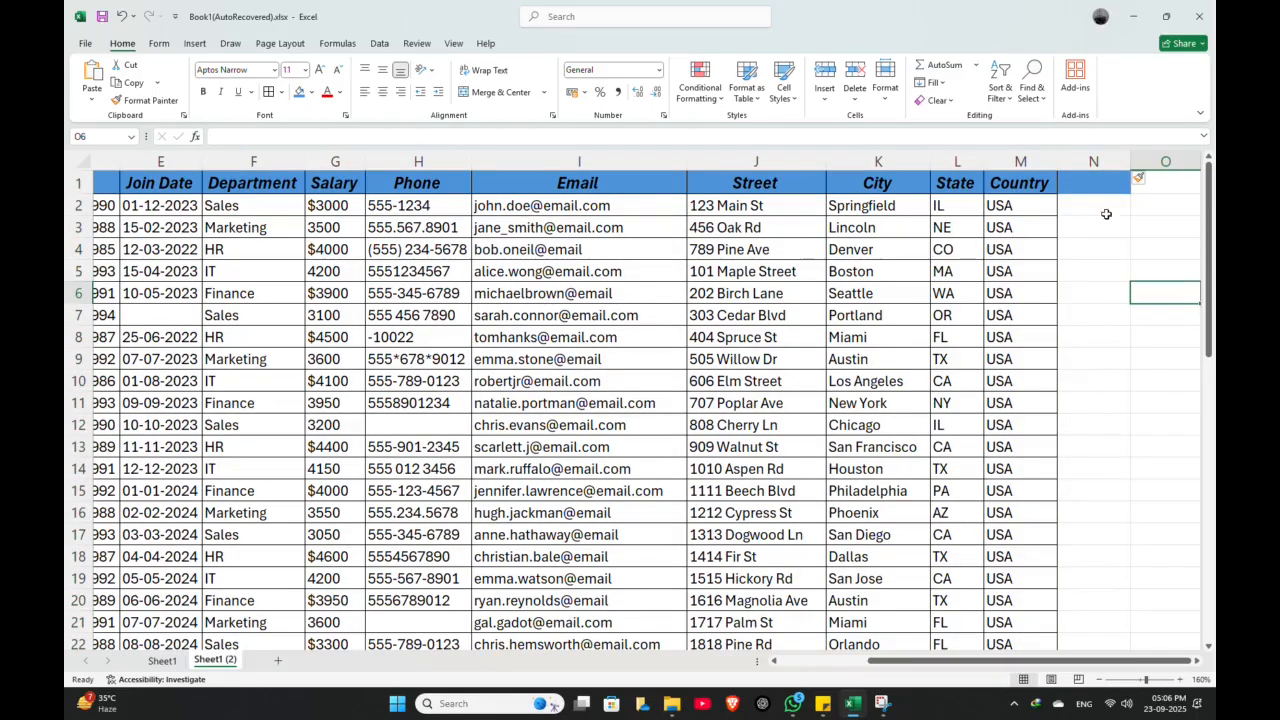
pyautogui.click(1070, 205)
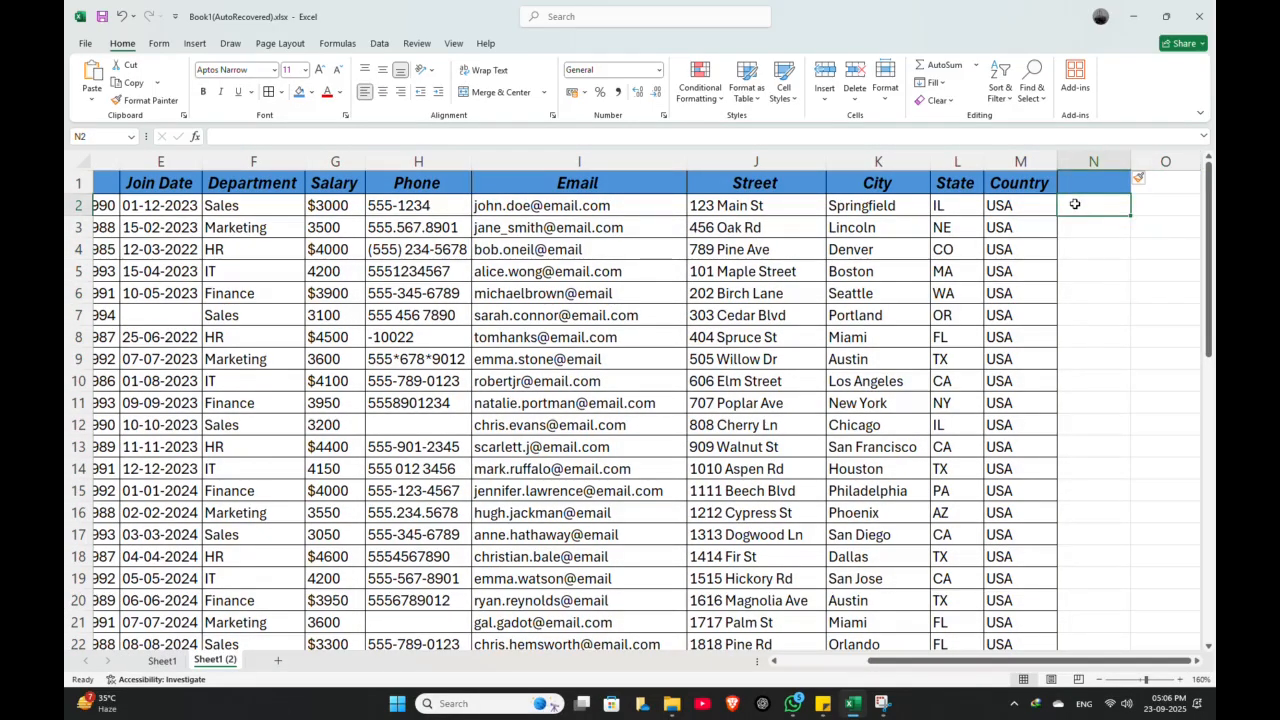
pyautogui.click(1099, 176)
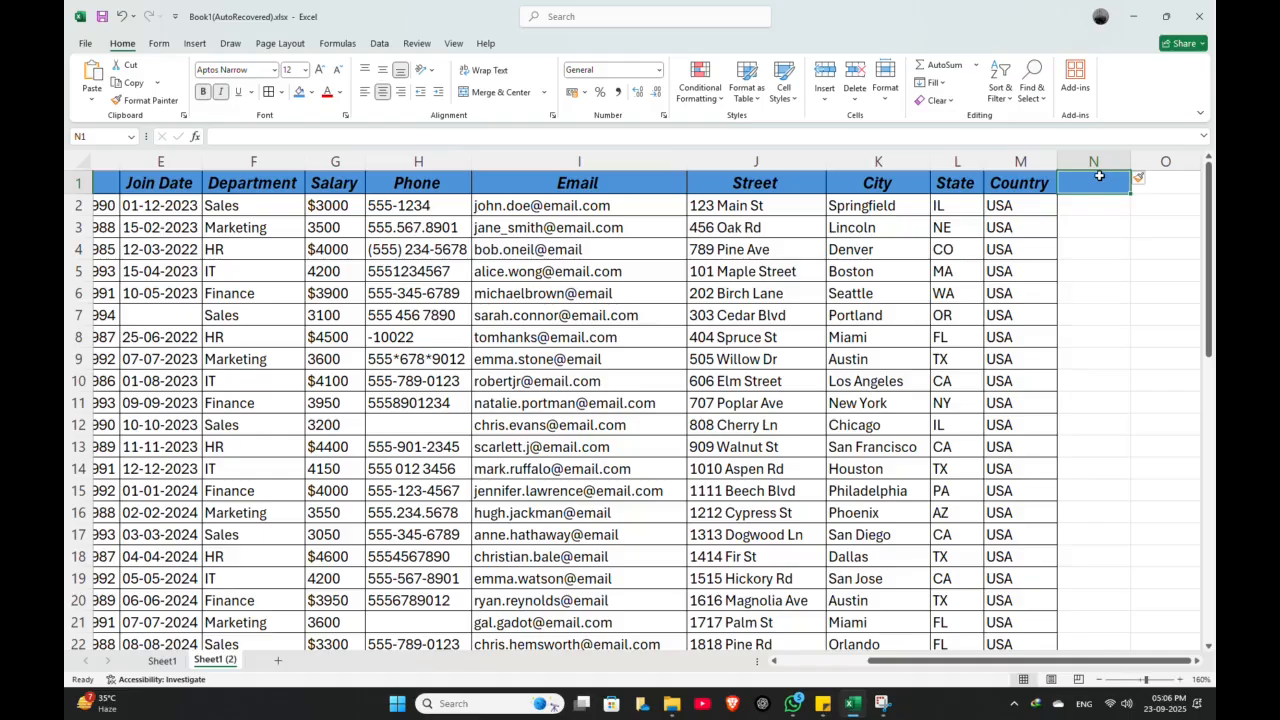
pyautogui.write('Address')
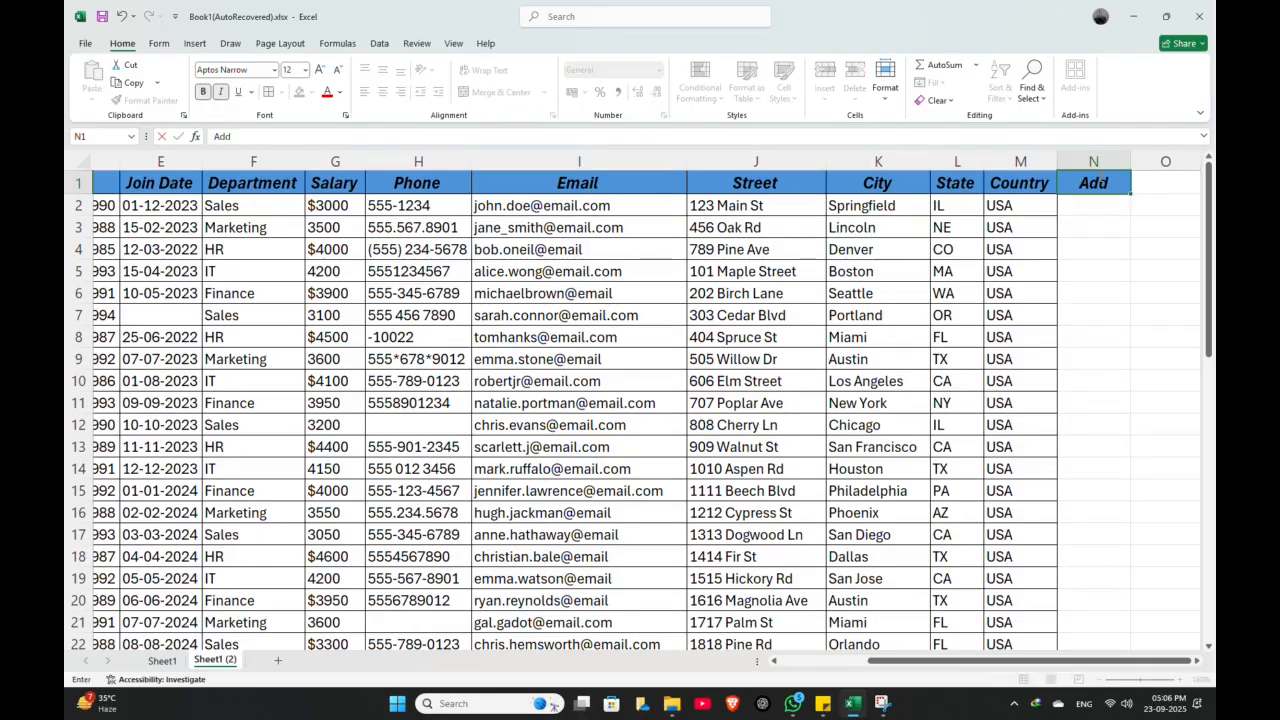
# Widen the Address column N slightly beyond its header text
pyautogui.click(1130, 161)
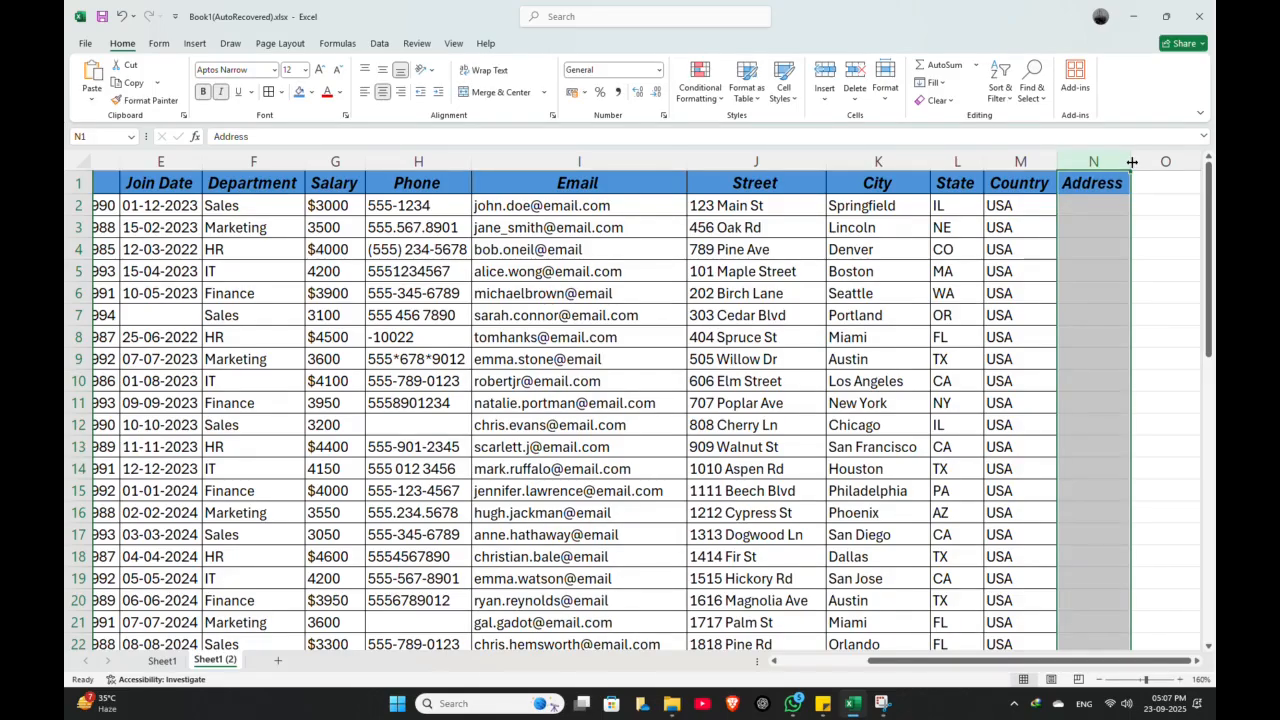
pyautogui.moveTo(1128, 161); pyautogui.dragTo(1165, 249)
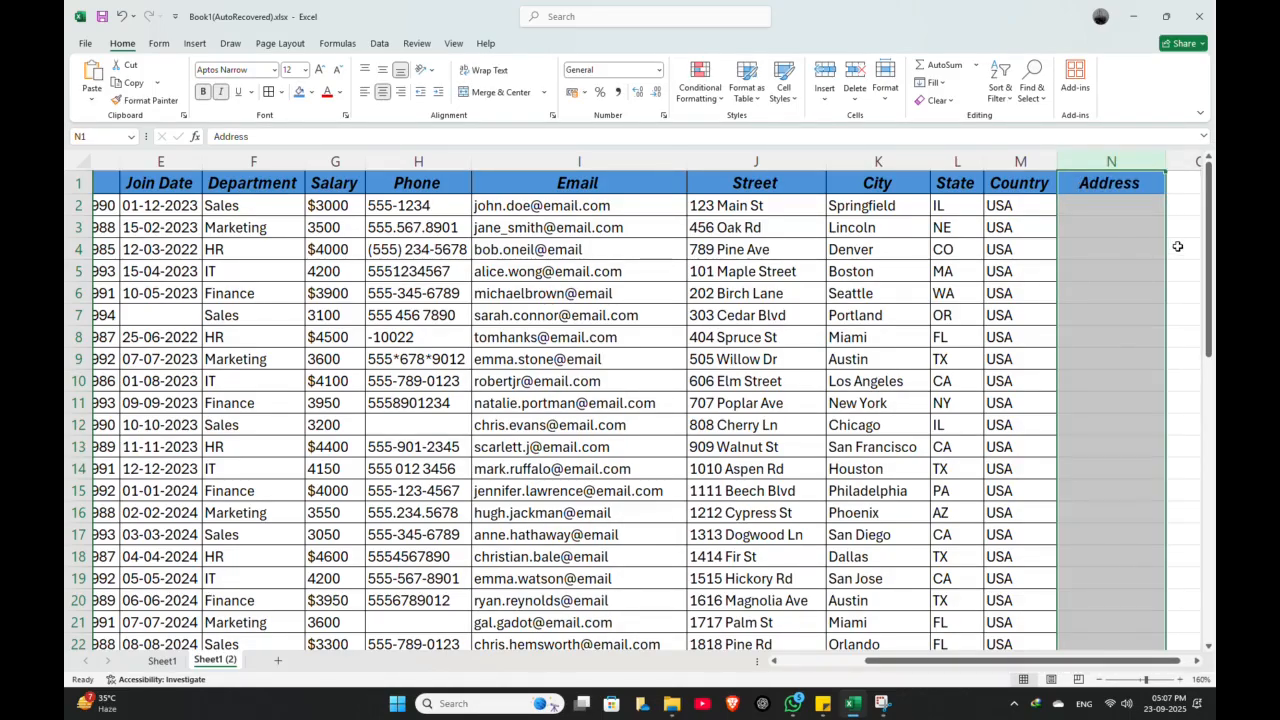
pyautogui.click(1178, 246)
pyautogui.moveTo(752, 207); pyautogui.dragTo(1086, 208)
pyautogui.click(1091, 205)
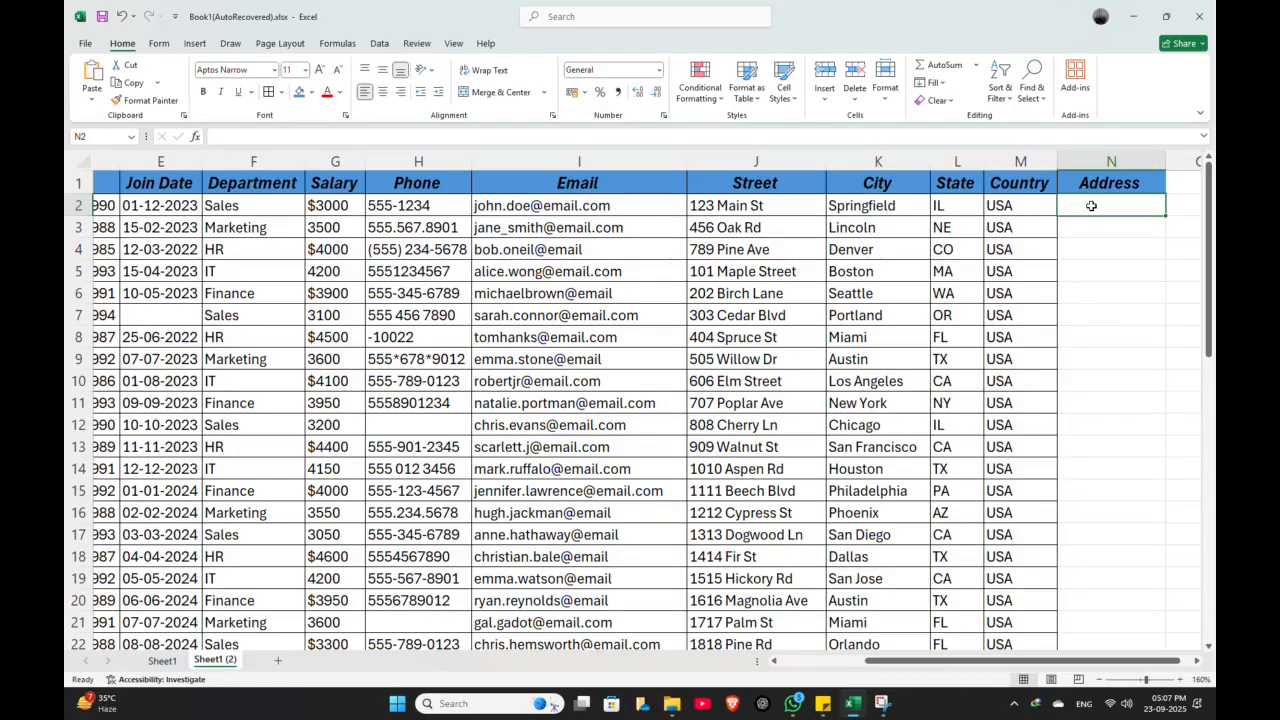
pyautogui.write('=concat')
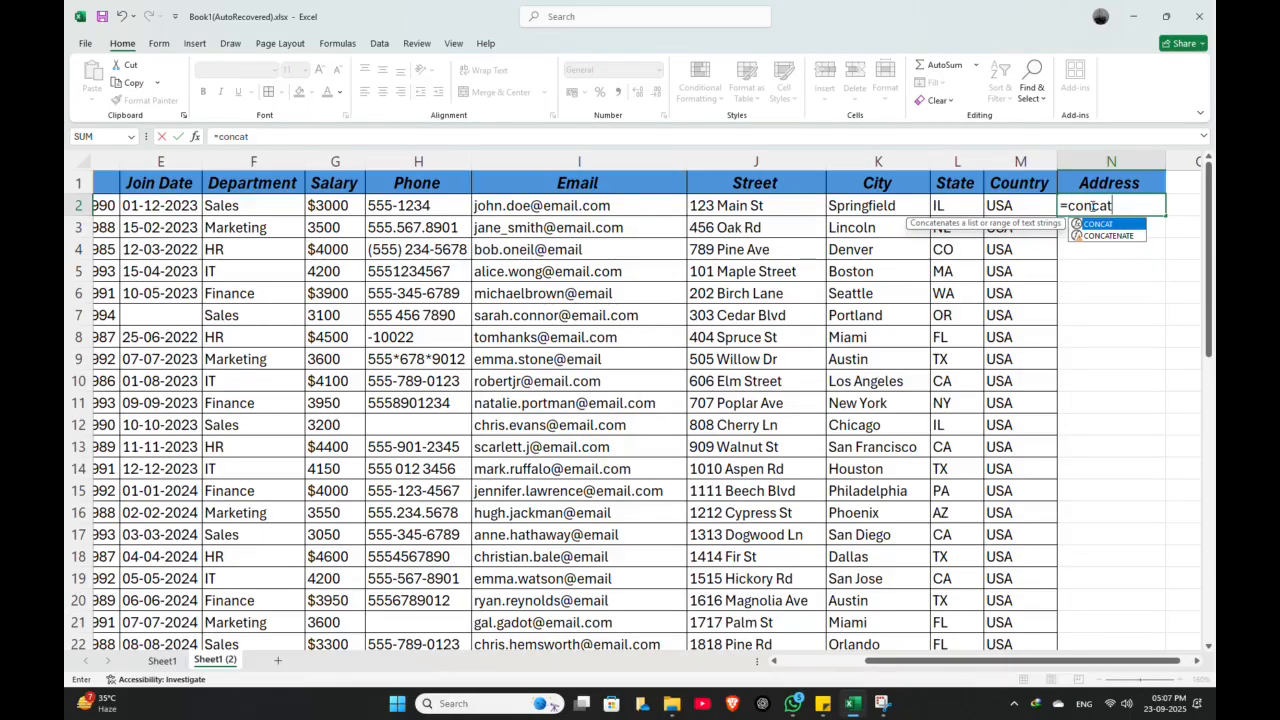
pyautogui.press('Down')
pyautogui.press('Tab')
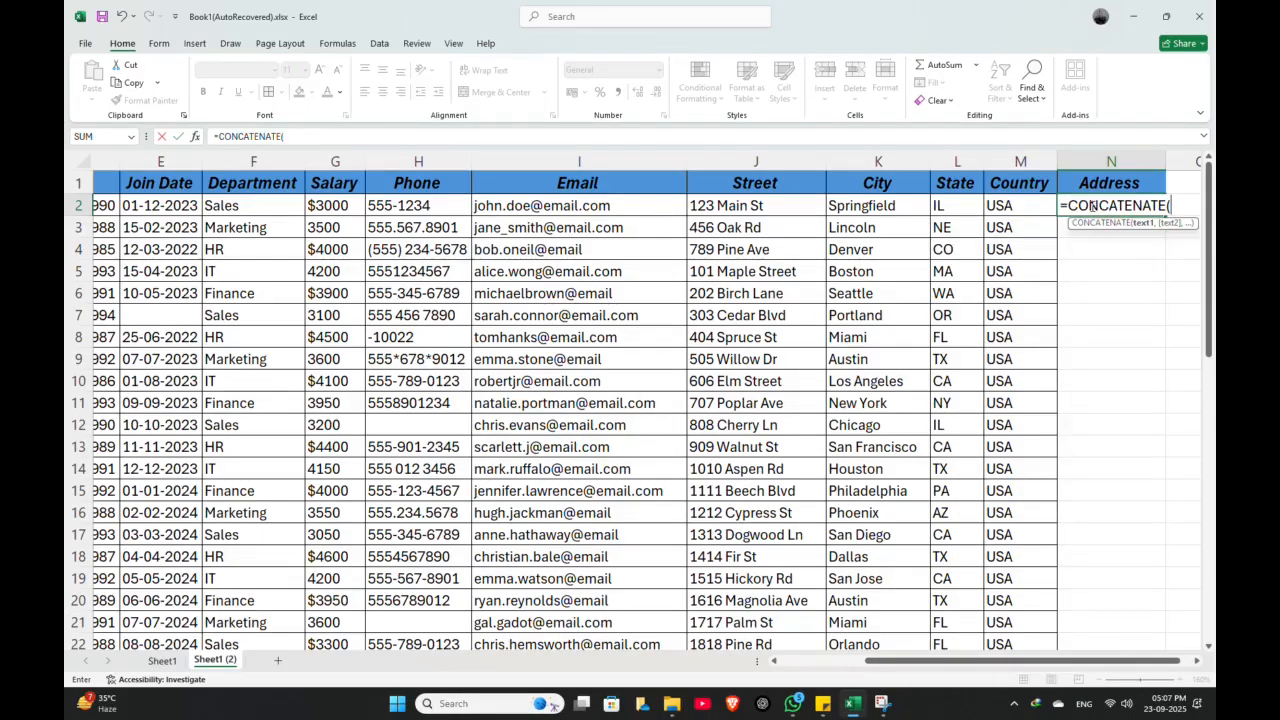
pyautogui.click(762, 204)
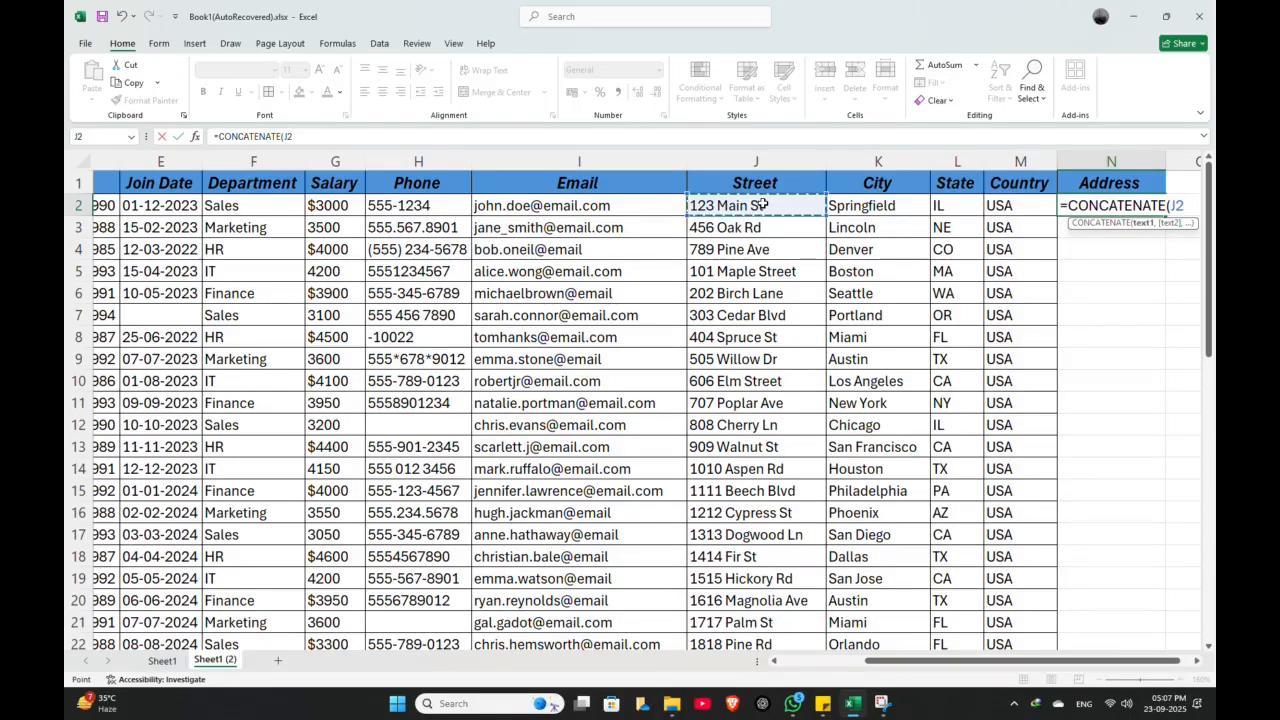
pyautogui.write(',')
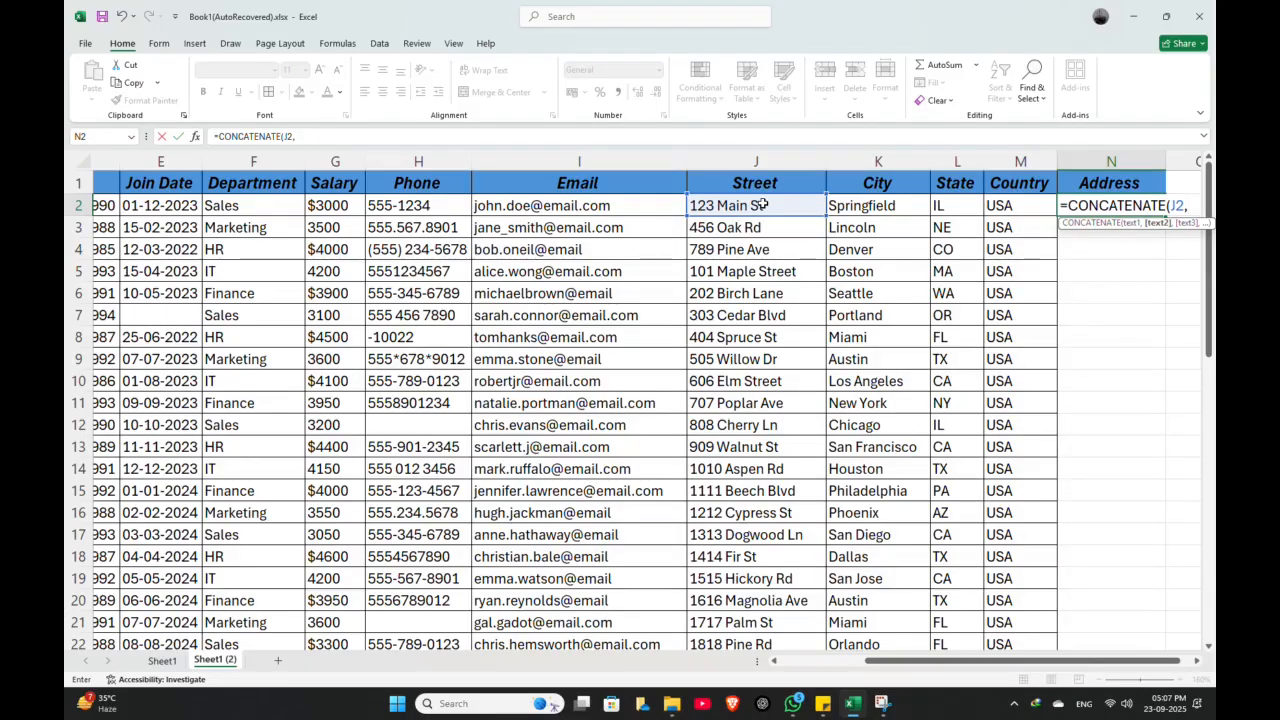
pyautogui.write('", "')
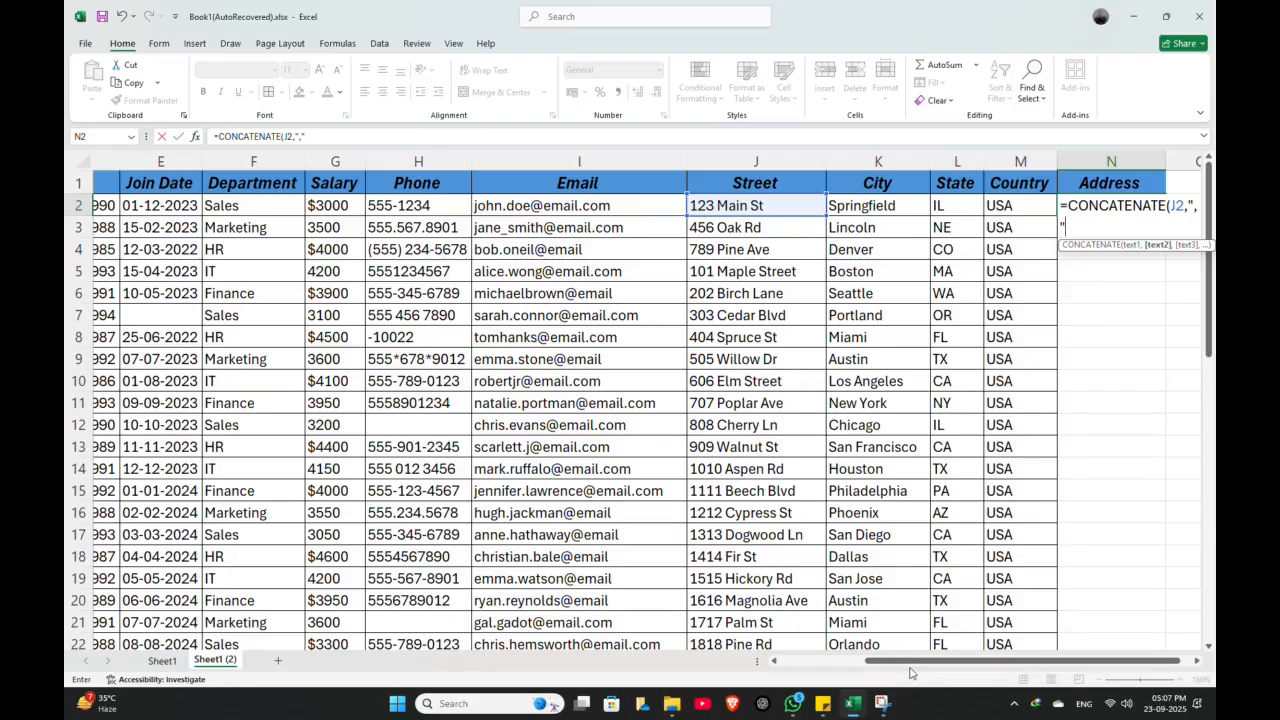
pyautogui.hscroll(1, 910, 673)
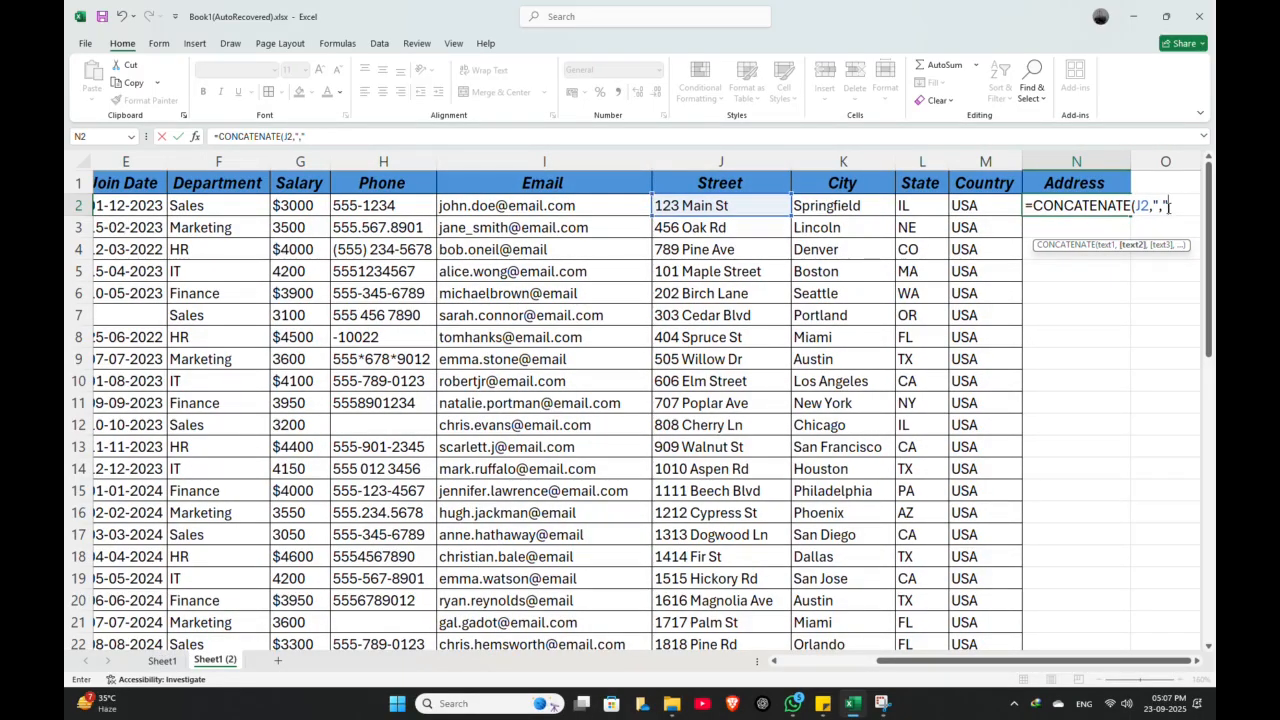
pyautogui.press('BackSpace')
pyautogui.press('BackSpace')
pyautogui.press('BackSpace')
pyautogui.press('BackSpace')
pyautogui.press('BackSpace')
pyautogui.press('BackSpace')
pyautogui.press('BackSpace')
pyautogui.press('BackSpace')
pyautogui.press('BackSpace')
pyautogui.press('BackSpace')
pyautogui.press('BackSpace')
pyautogui.press('BackSpace')
pyautogui.press('BackSpace')
pyautogui.press('BackSpace')
pyautogui.press('BackSpace')
pyautogui.press('BackSpace')
pyautogui.press('BackSpace')
pyautogui.press('BackSpace')
pyautogui.press('BackSpace')
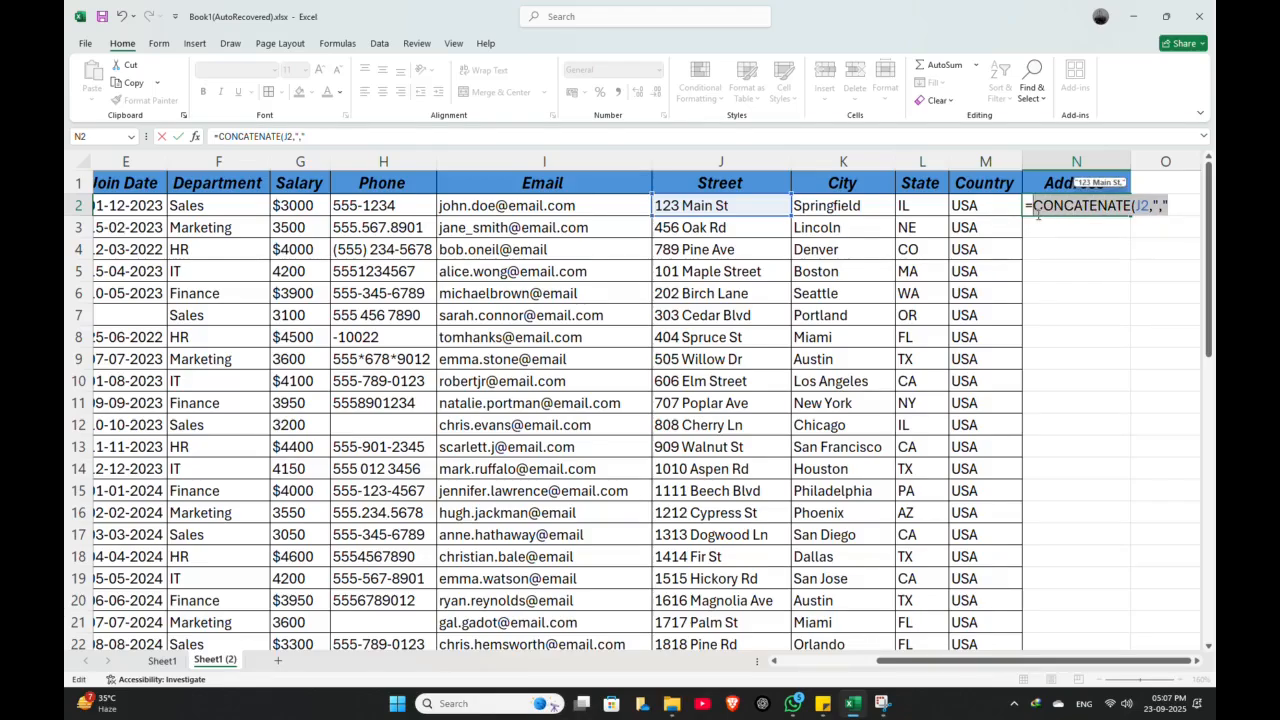
pyautogui.press('BackSpace')
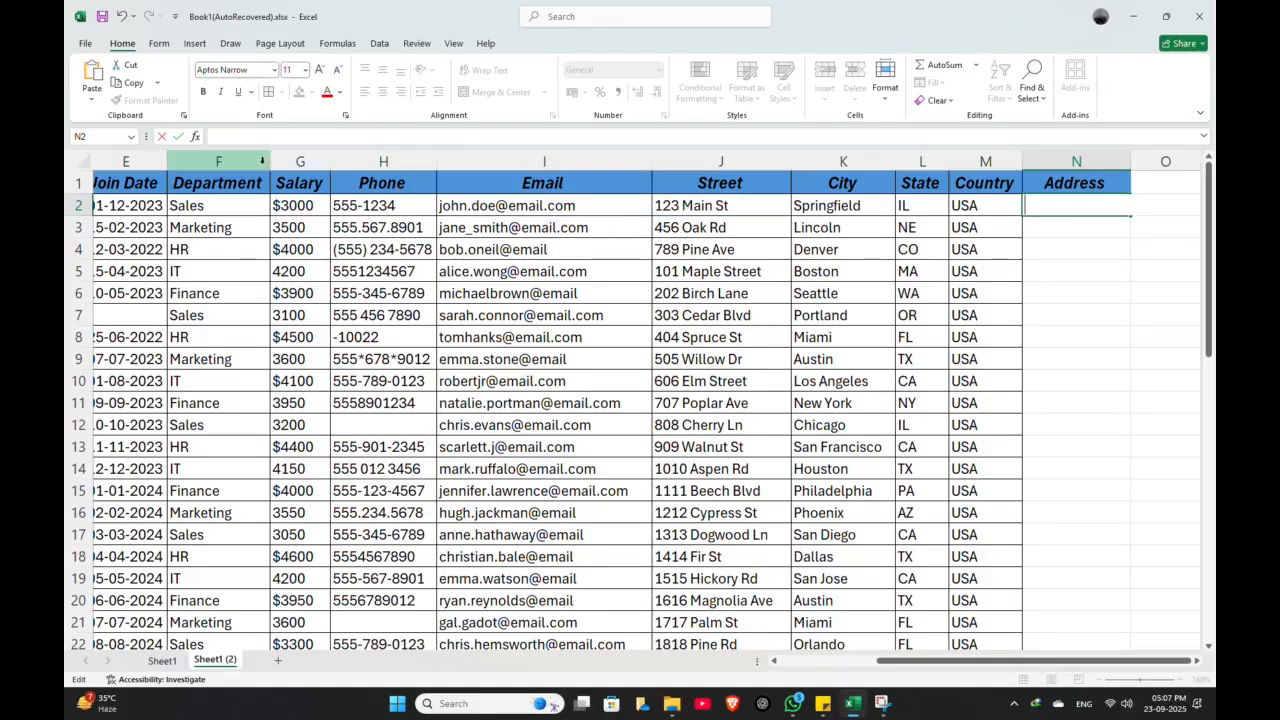
# Enter the formula =CONCATENATE(J2,",",K2,",",L2,",",M2) in cell N2 to join street, city, state and country
pyautogui.click(238, 137)
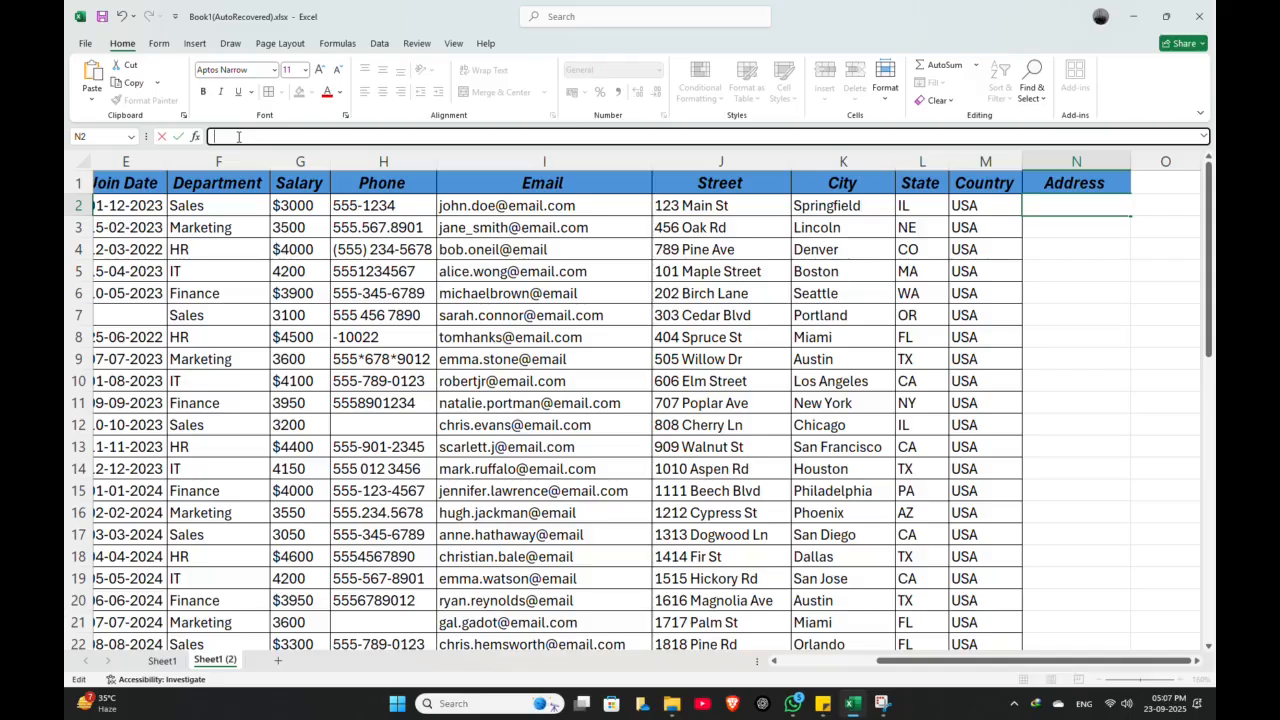
pyautogui.write('=CONCATENATE(J2,",')
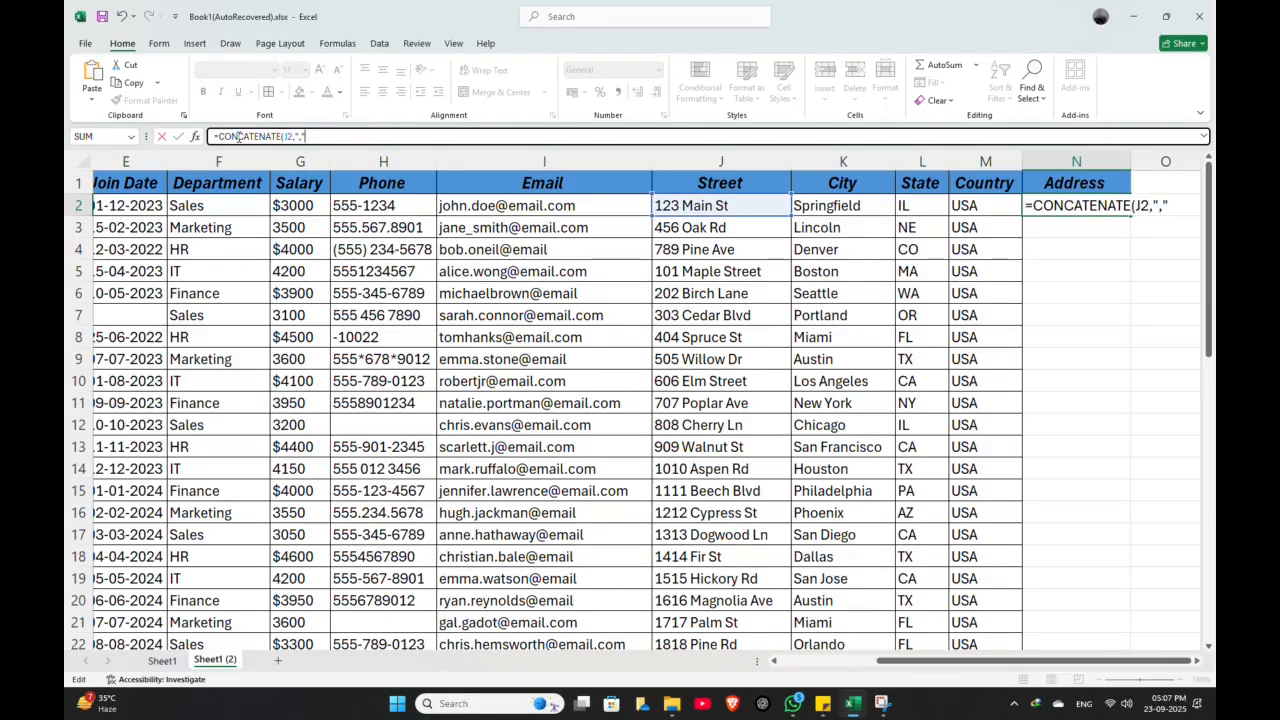
pyautogui.write(',')
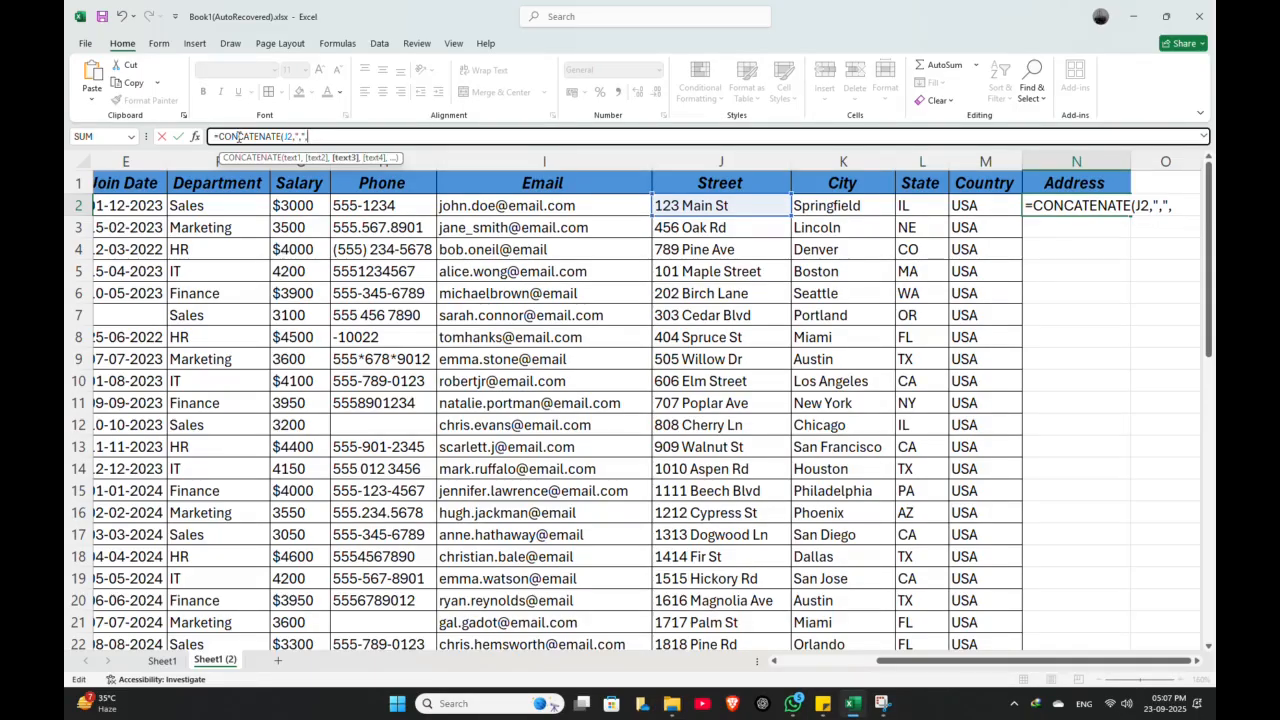
pyautogui.click(808, 205)
pyautogui.write(',')
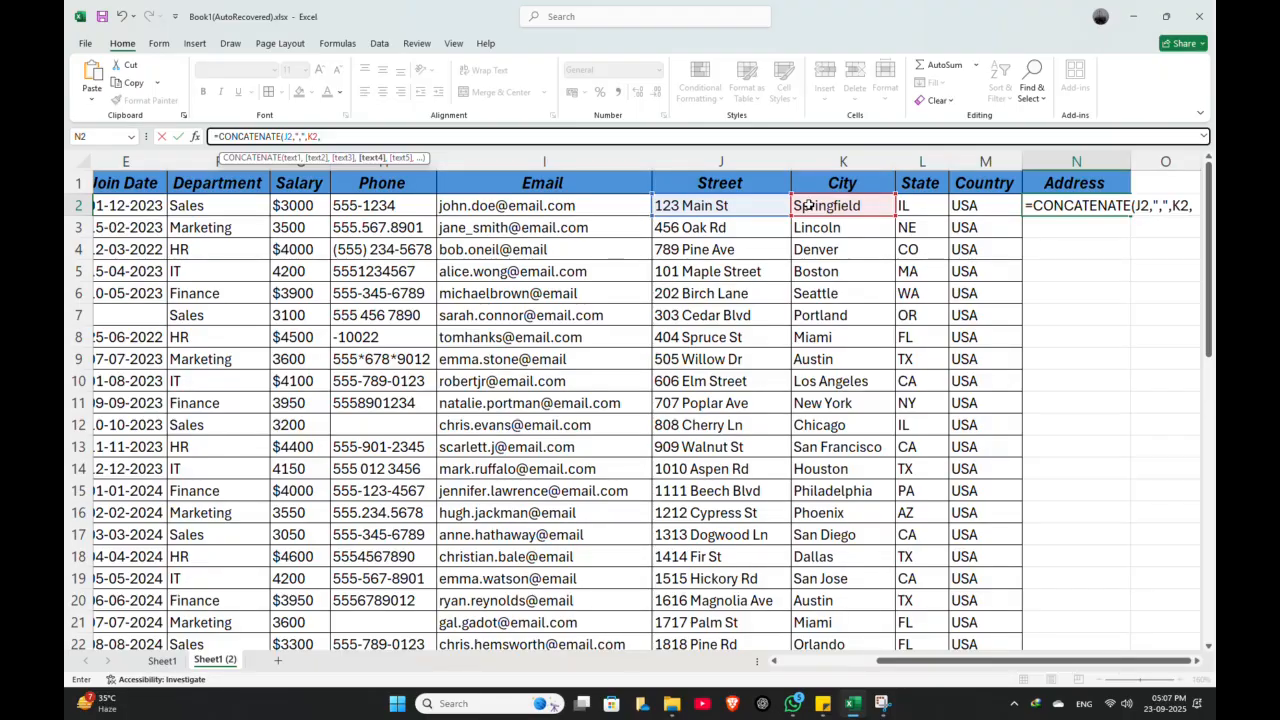
pyautogui.write('",",')
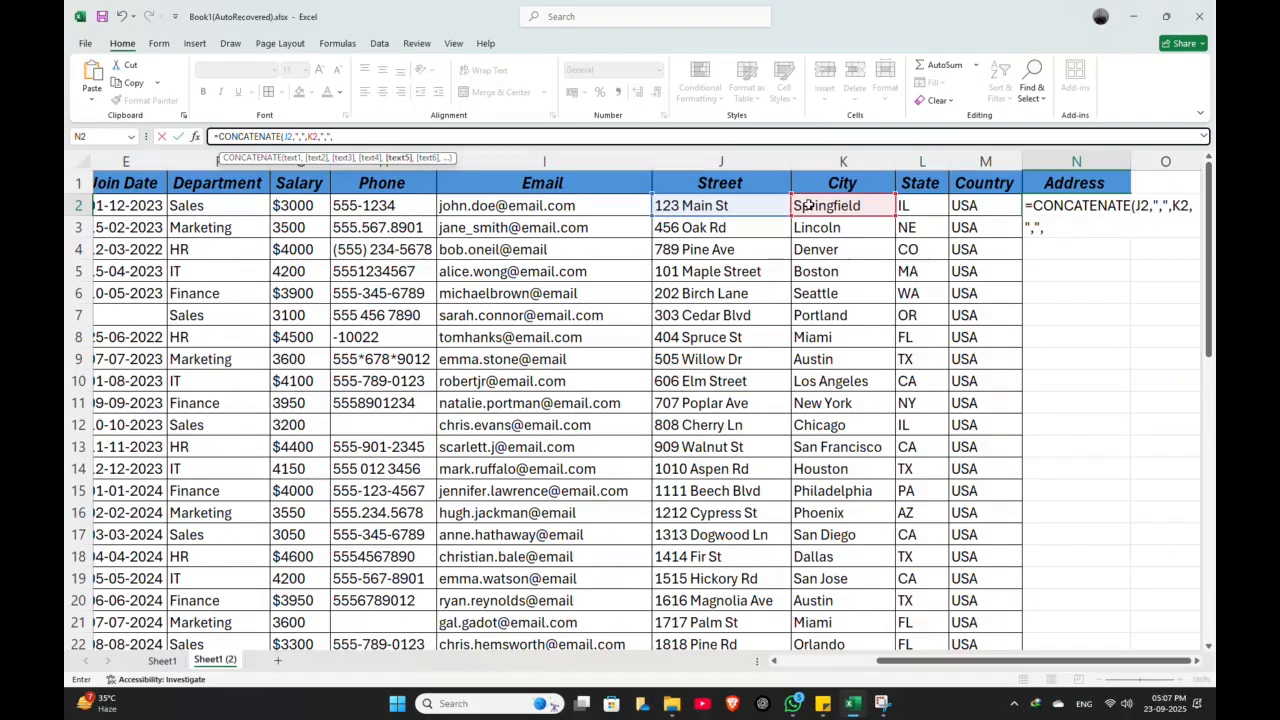
pyautogui.click(920, 208)
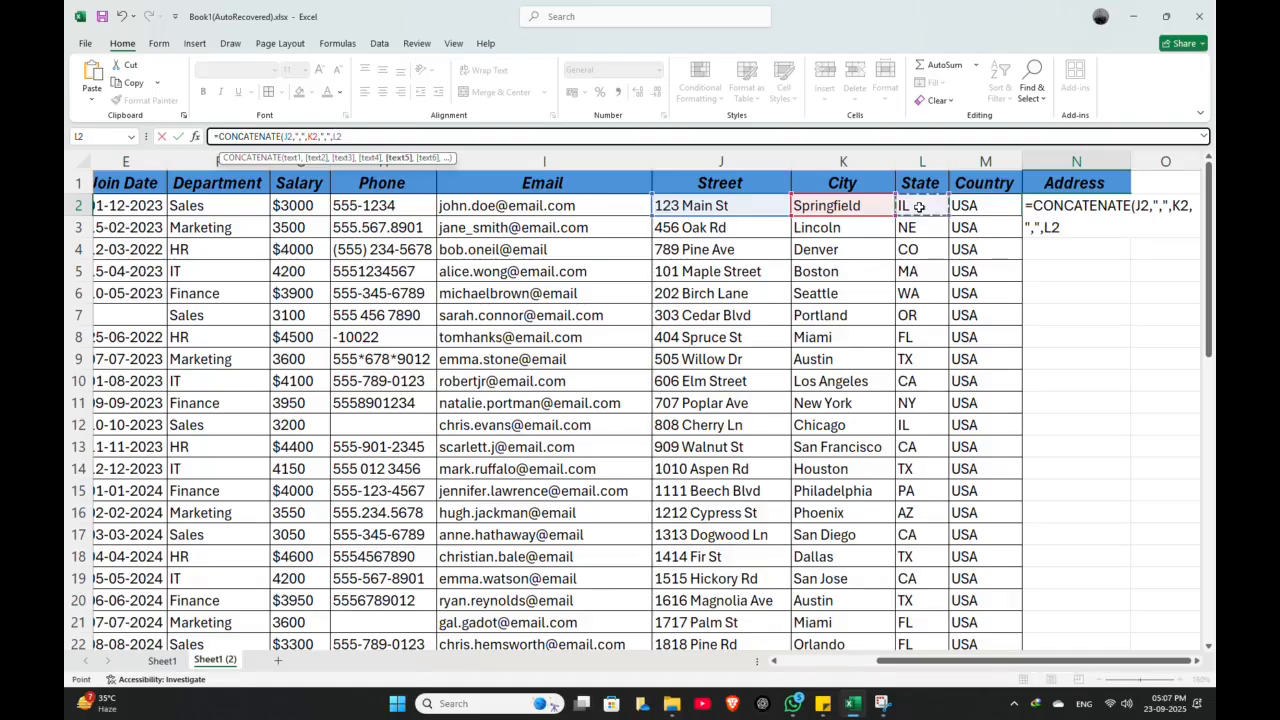
pyautogui.write(',",')
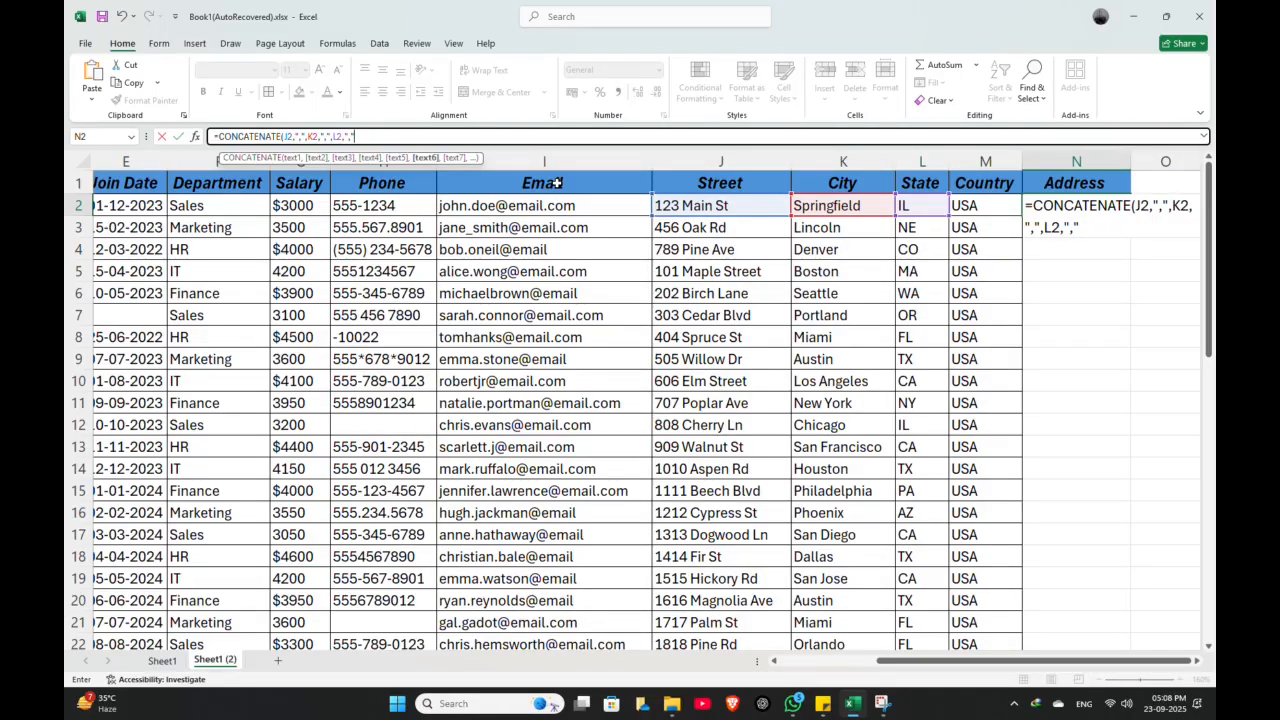
pyautogui.write(',')
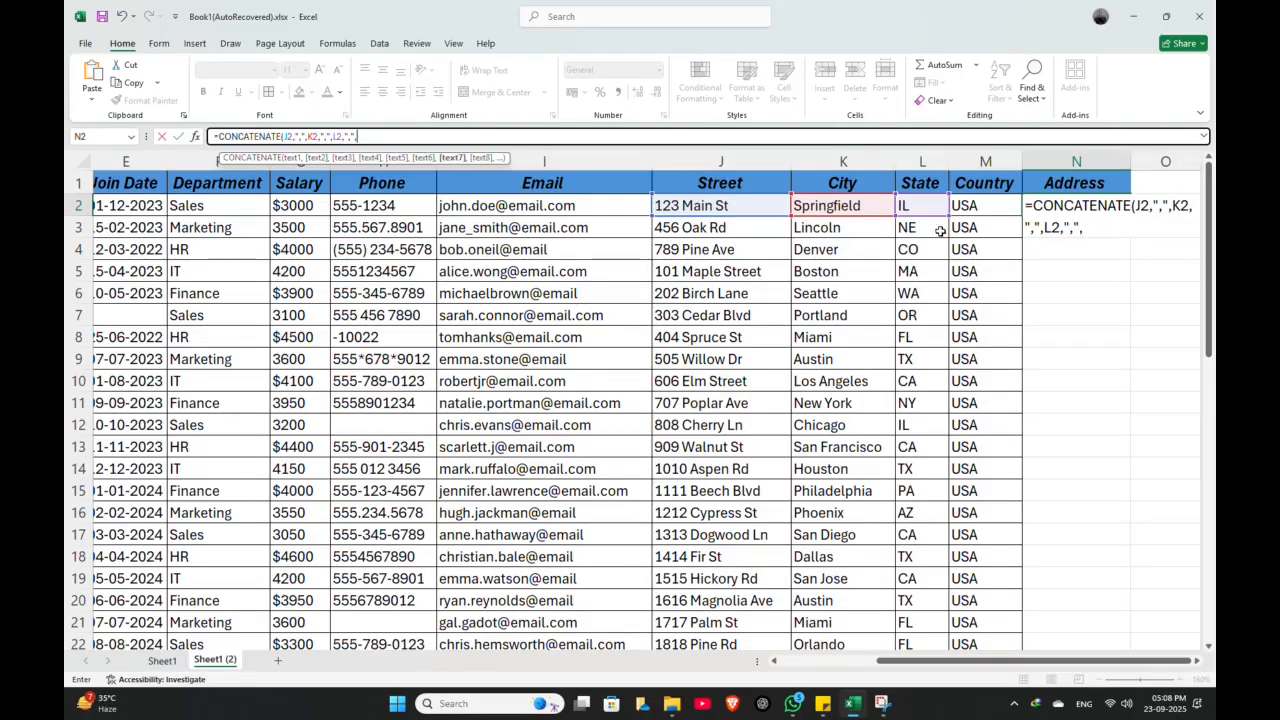
pyautogui.click(972, 207)
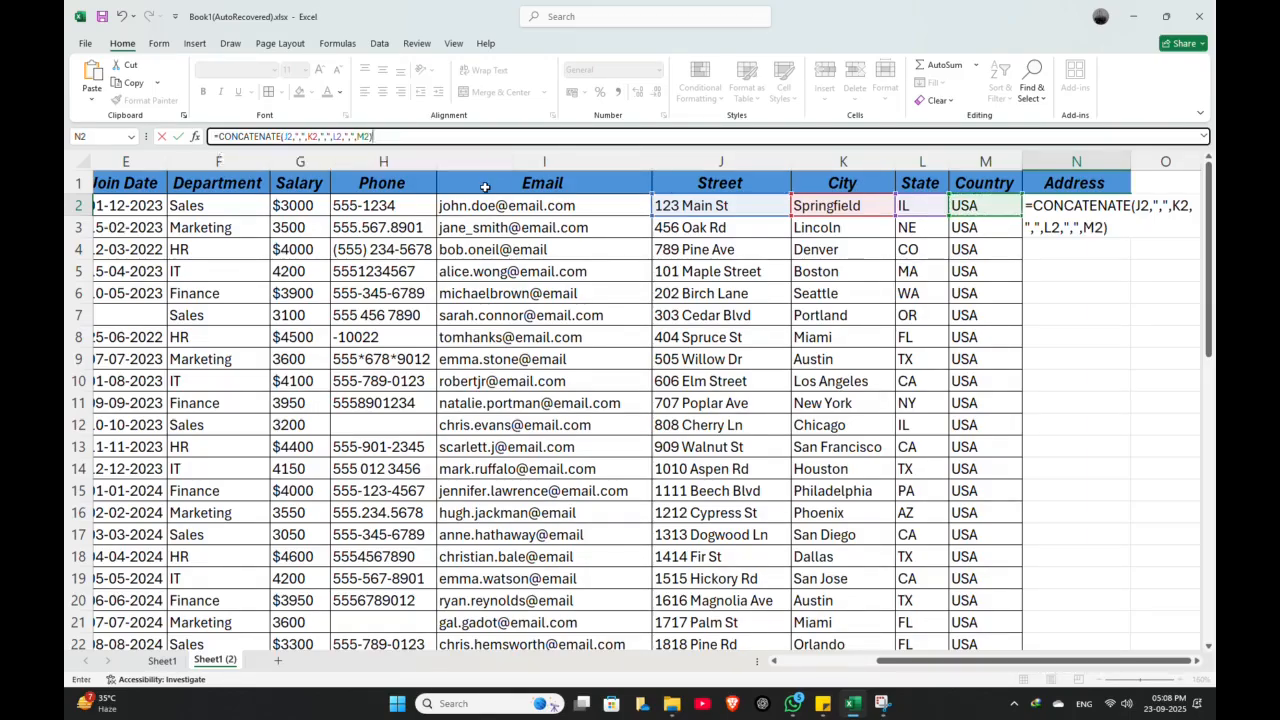
pyautogui.press('Return')
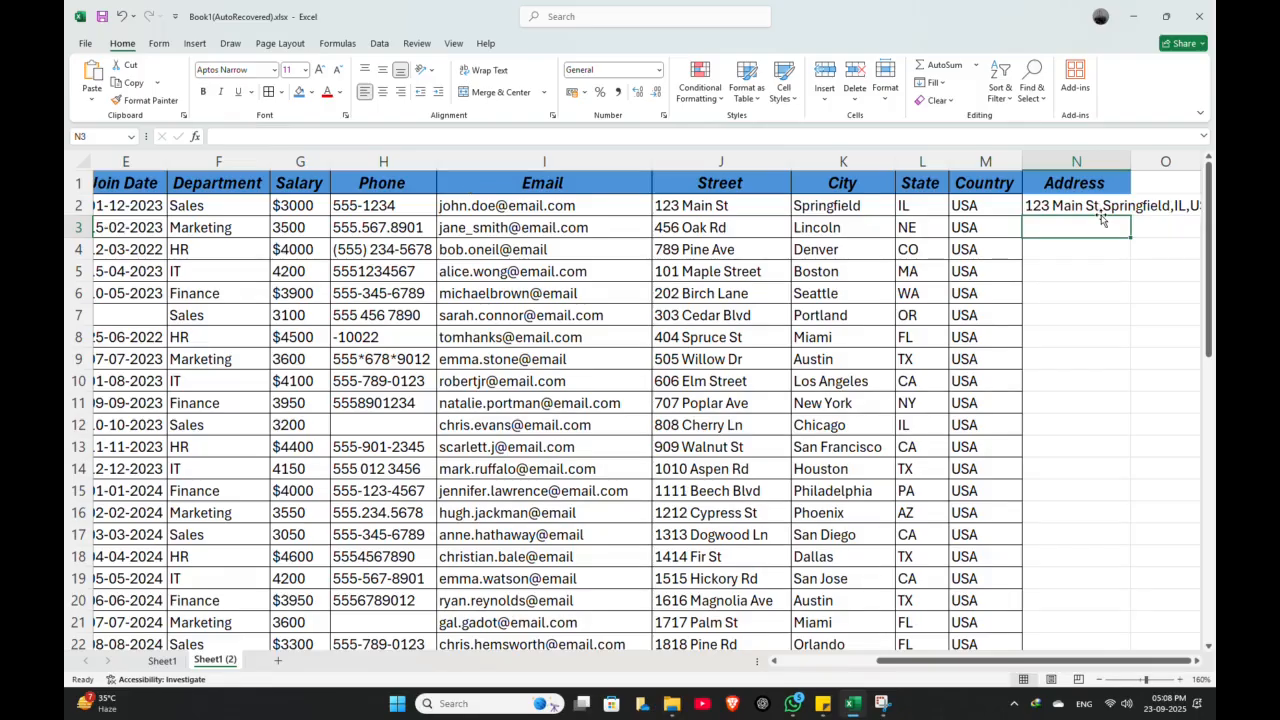
# Widen the Address column N so the combined address in N2 fits inside it
pyautogui.moveTo(1046, 662); pyautogui.dragTo(1140, 659)
pyautogui.click(1118, 248)
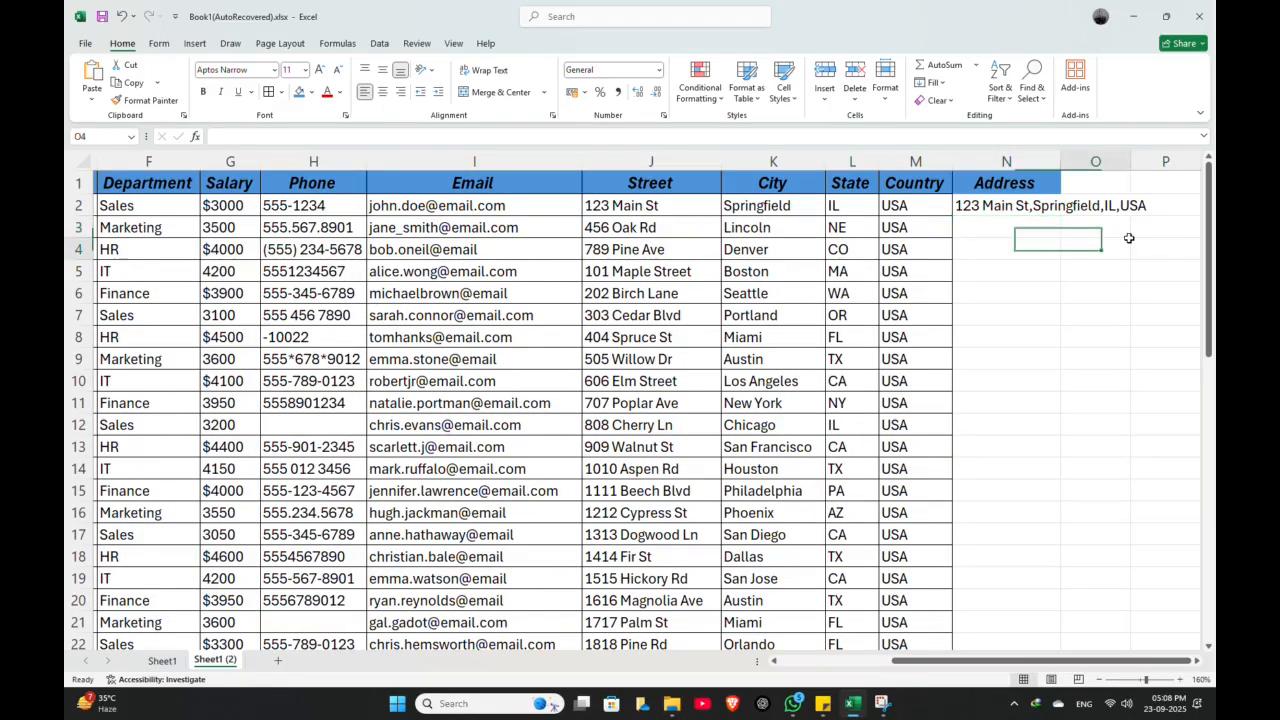
pyautogui.click(988, 207)
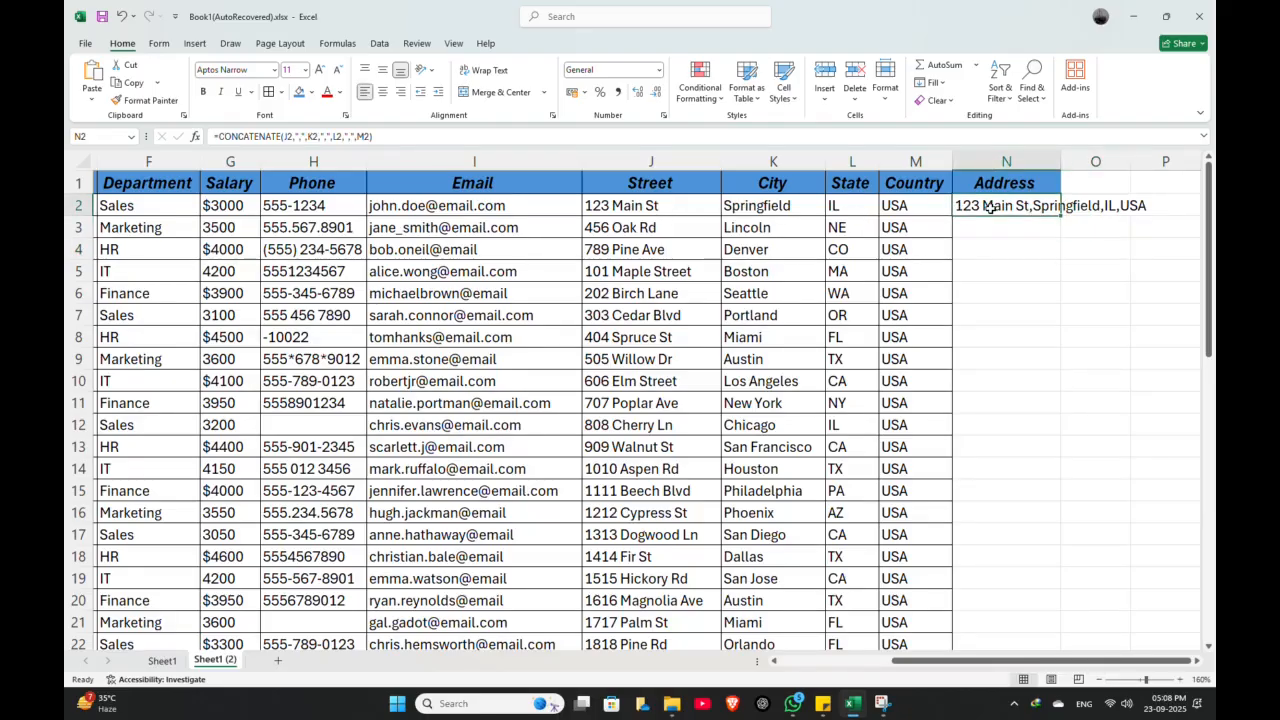
pyautogui.moveTo(1059, 156); pyautogui.dragTo(1163, 156)
pyautogui.click(1056, 249)
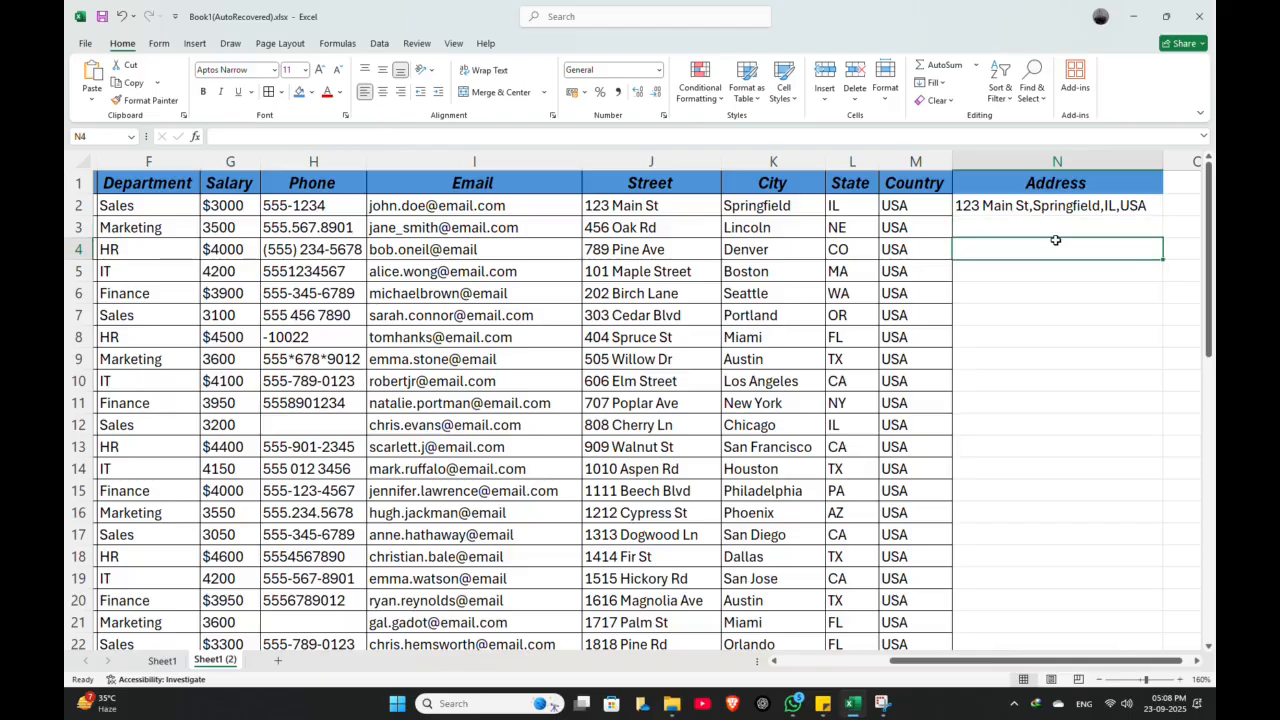
# Fill the CONCATENATE formula from N2 down through row 51 of the Address column
pyautogui.click(1108, 208)
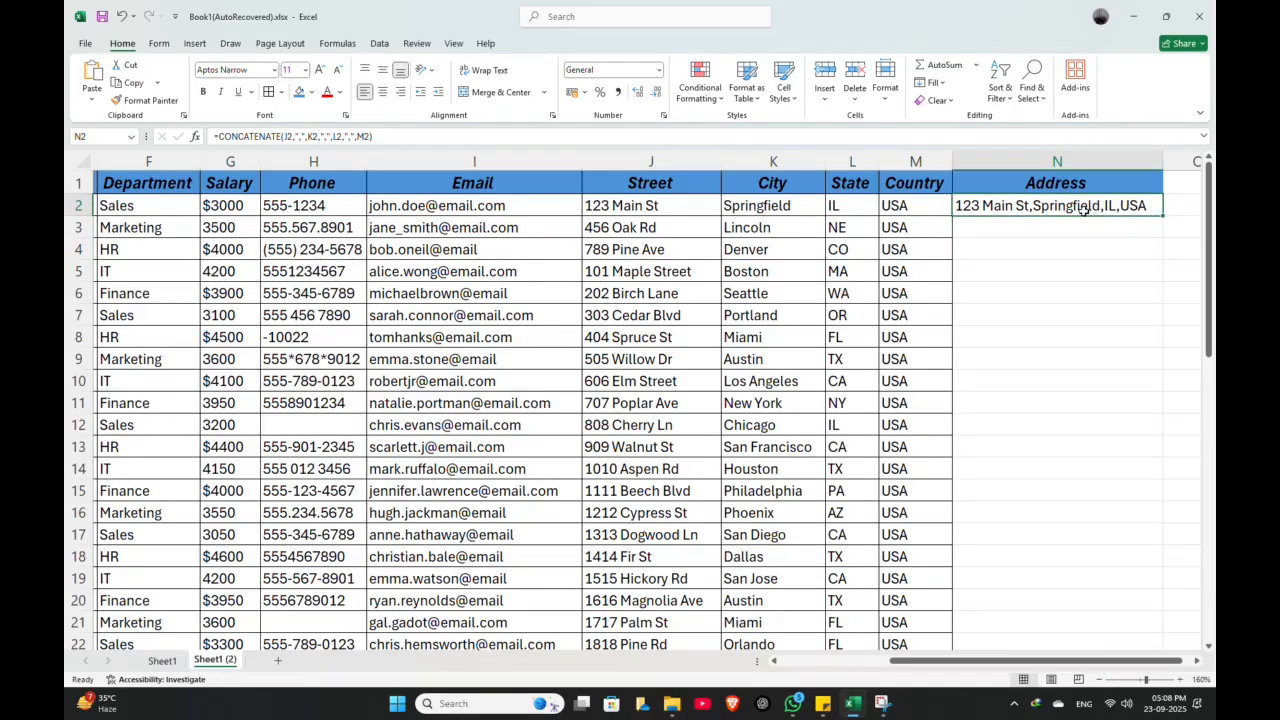
pyautogui.doubleClick(1161, 215)
pyautogui.scroll(-10, 1053, 265)
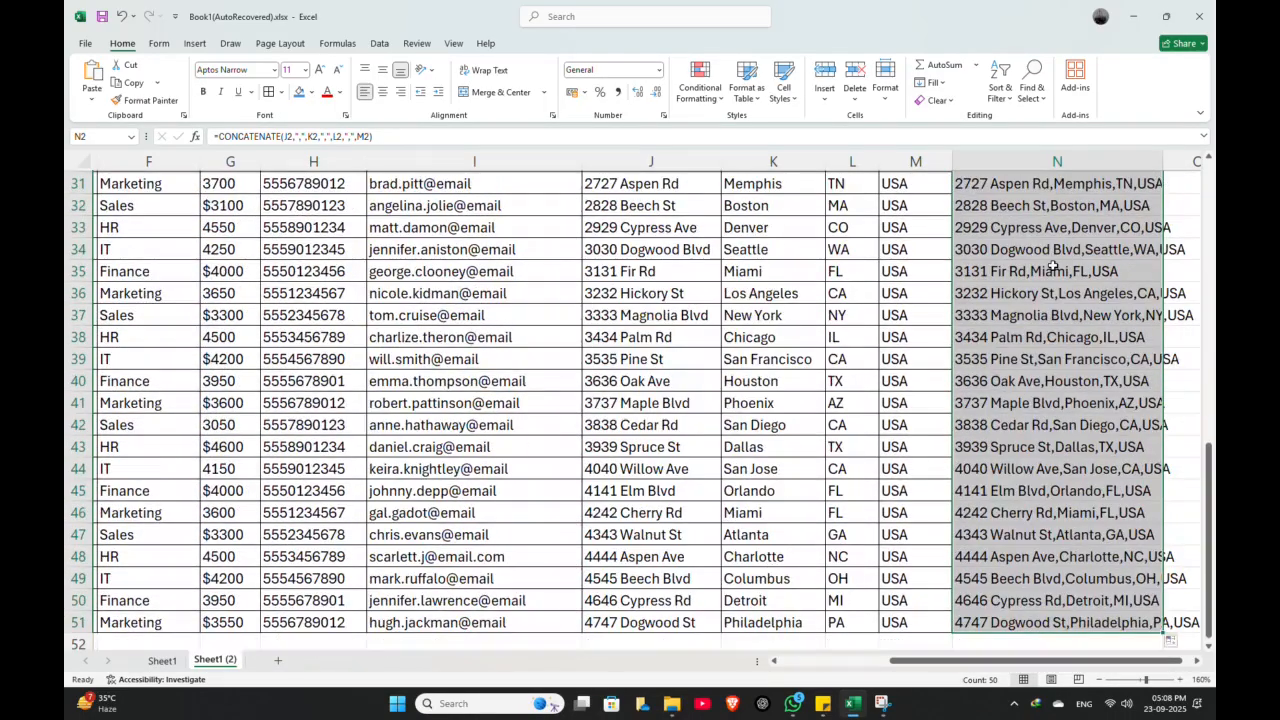
pyautogui.scroll(-3, 1053, 265)
pyautogui.scroll(12, 838, 245)
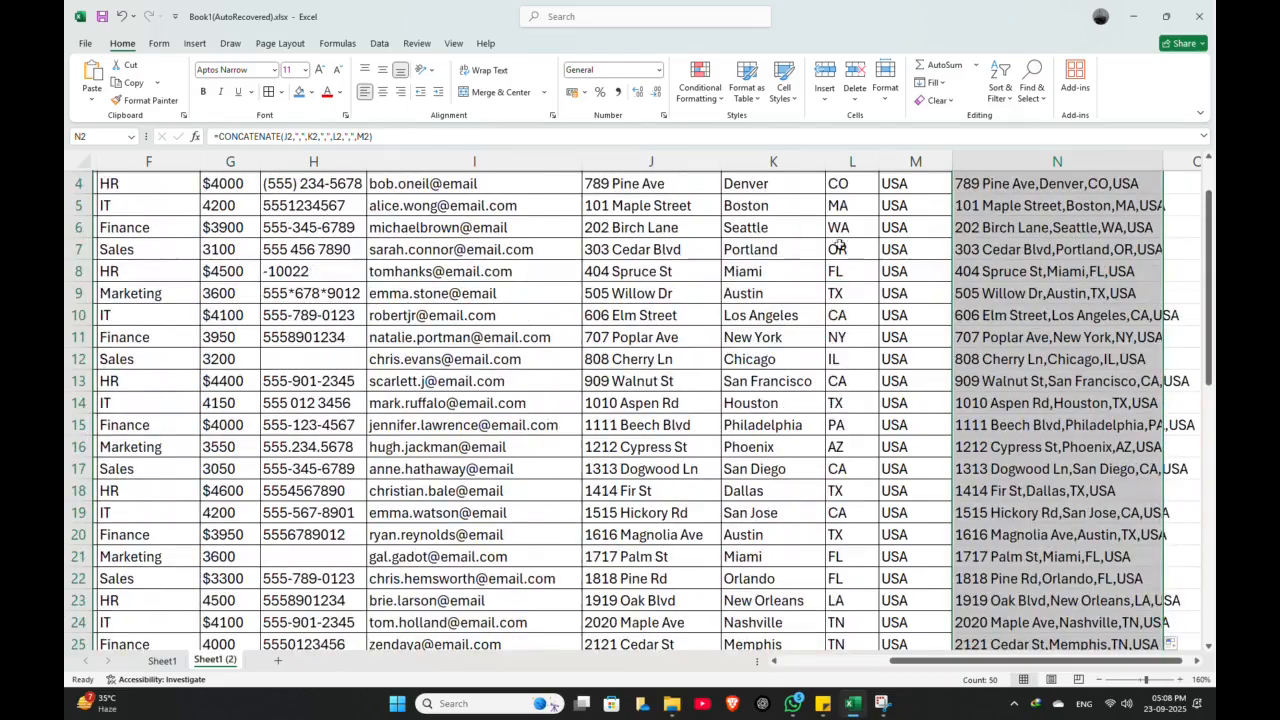
pyautogui.scroll(1, 838, 245)
# AutoFit the width of column N to its longest combined address
pyautogui.moveTo(1162, 160); pyautogui.dragTo(1162, 160)
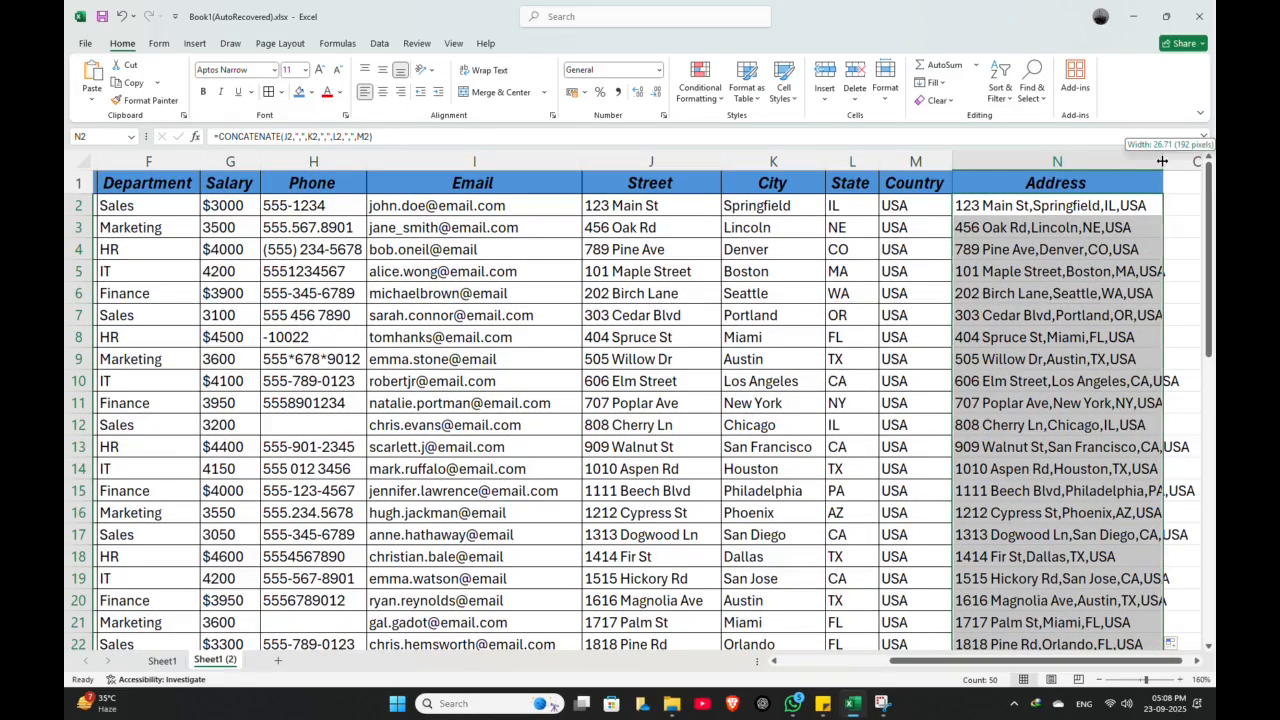
pyautogui.doubleClick(1162, 160)
pyautogui.click(1162, 158)
# Compare the combined addresses in column N with the Street, City, State and Country columns down to the last row
pyautogui.click(960, 228)
pyautogui.scroll(-8, 940, 232)
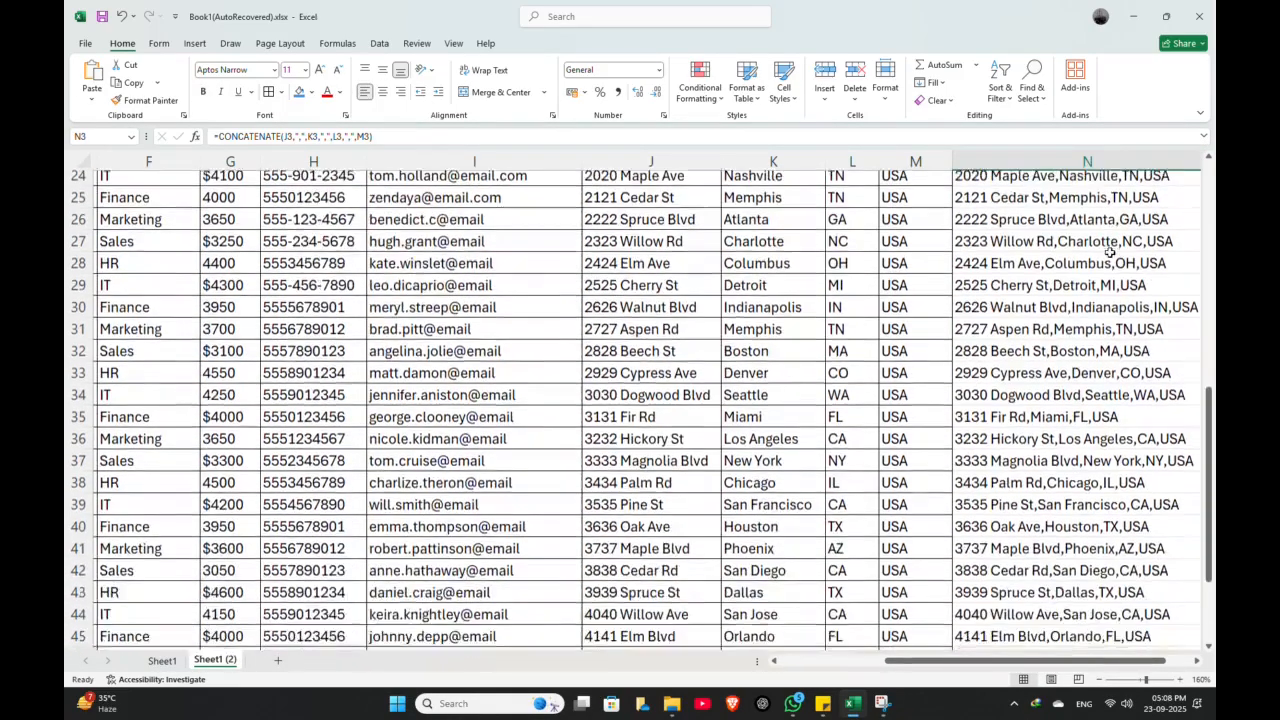
pyautogui.scroll(8, 940, 232)
pyautogui.moveTo(730, 208); pyautogui.dragTo(870, 230)
pyautogui.moveTo(672, 207); pyautogui.dragTo(910, 580)
pyautogui.scroll(-5, 859, 267)
pyautogui.scroll(-6, 859, 267)
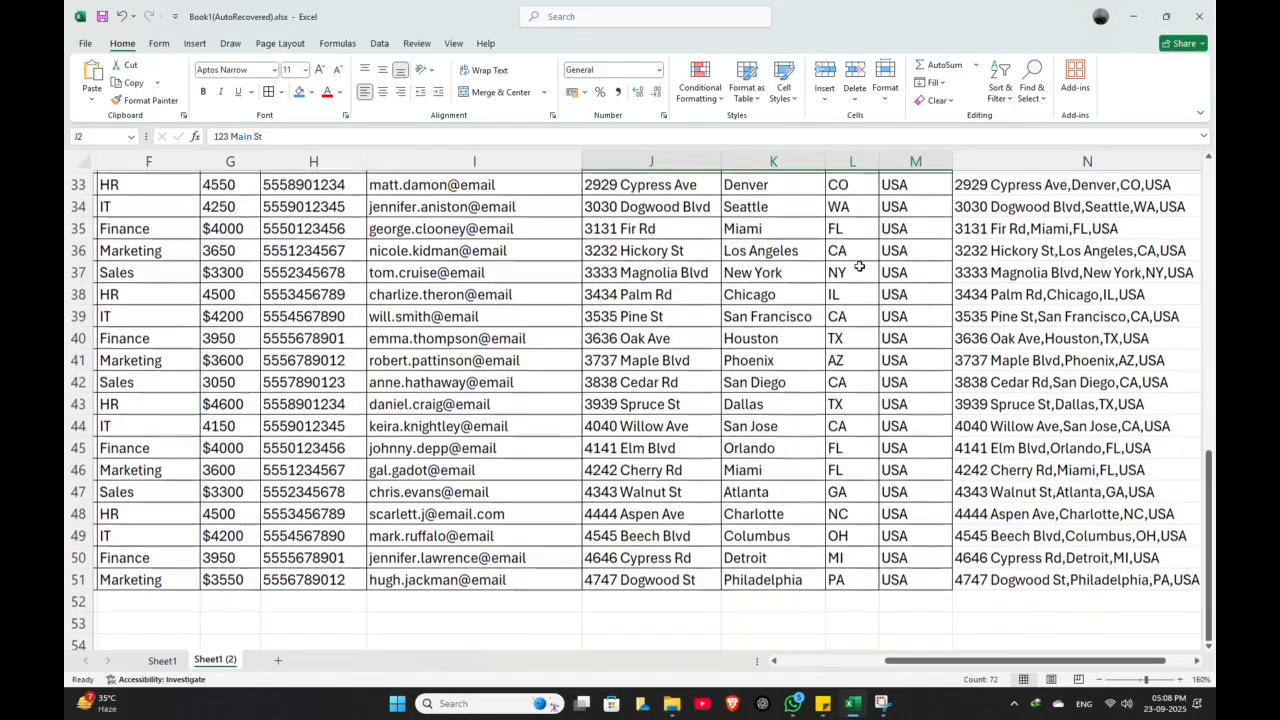
pyautogui.scroll(11, 850, 265)
pyautogui.click(682, 228)
pyautogui.moveTo(657, 184); pyautogui.dragTo(862, 270)
pyautogui.click(1018, 234)
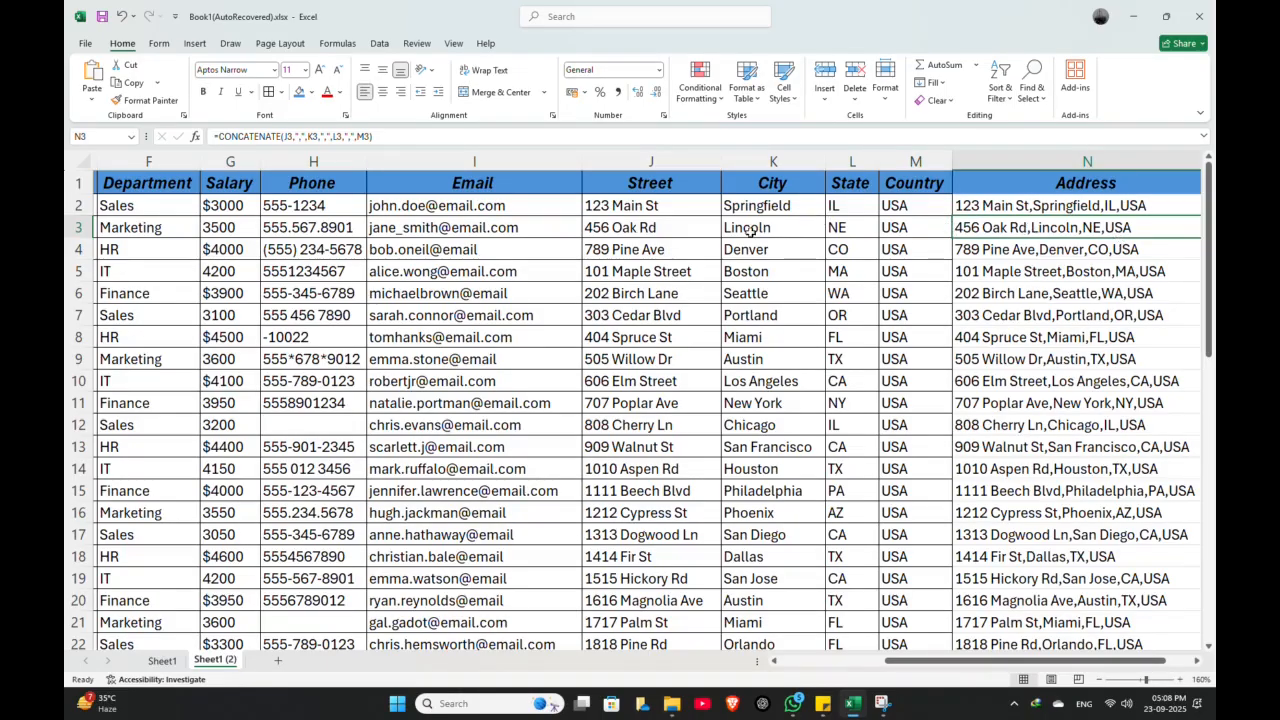
pyautogui.click(694, 207)
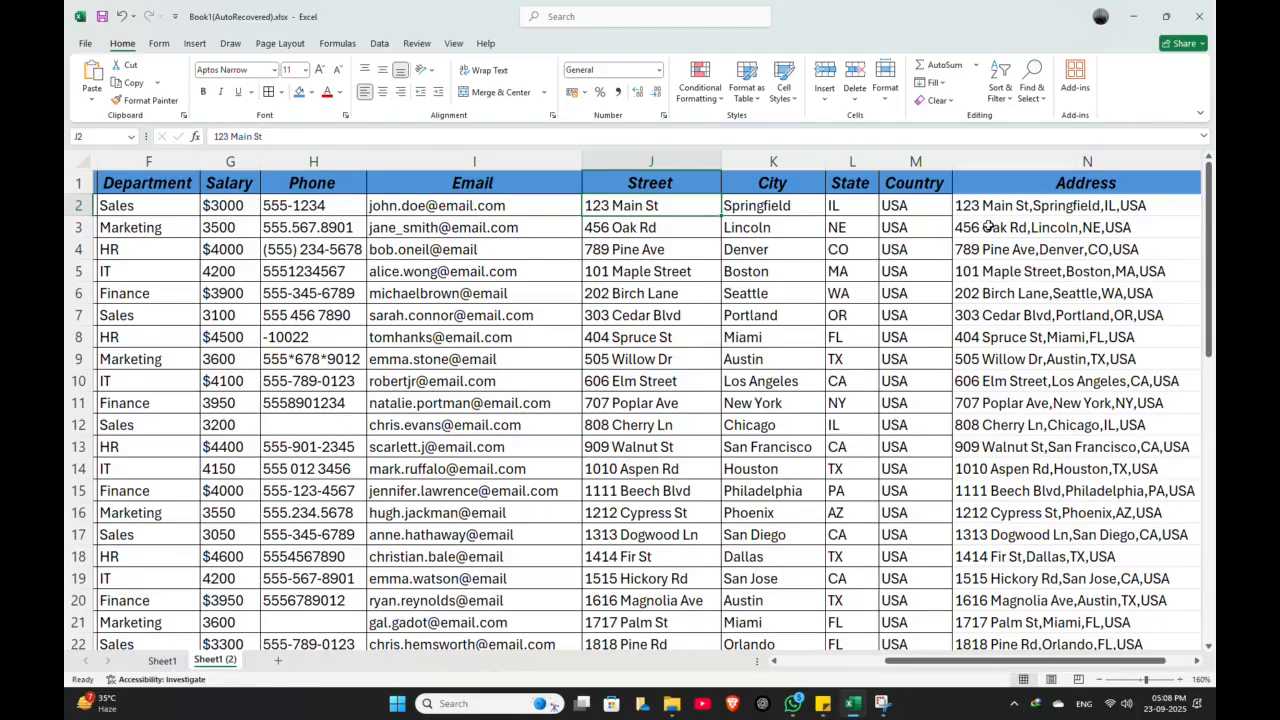
pyautogui.click(1016, 207)
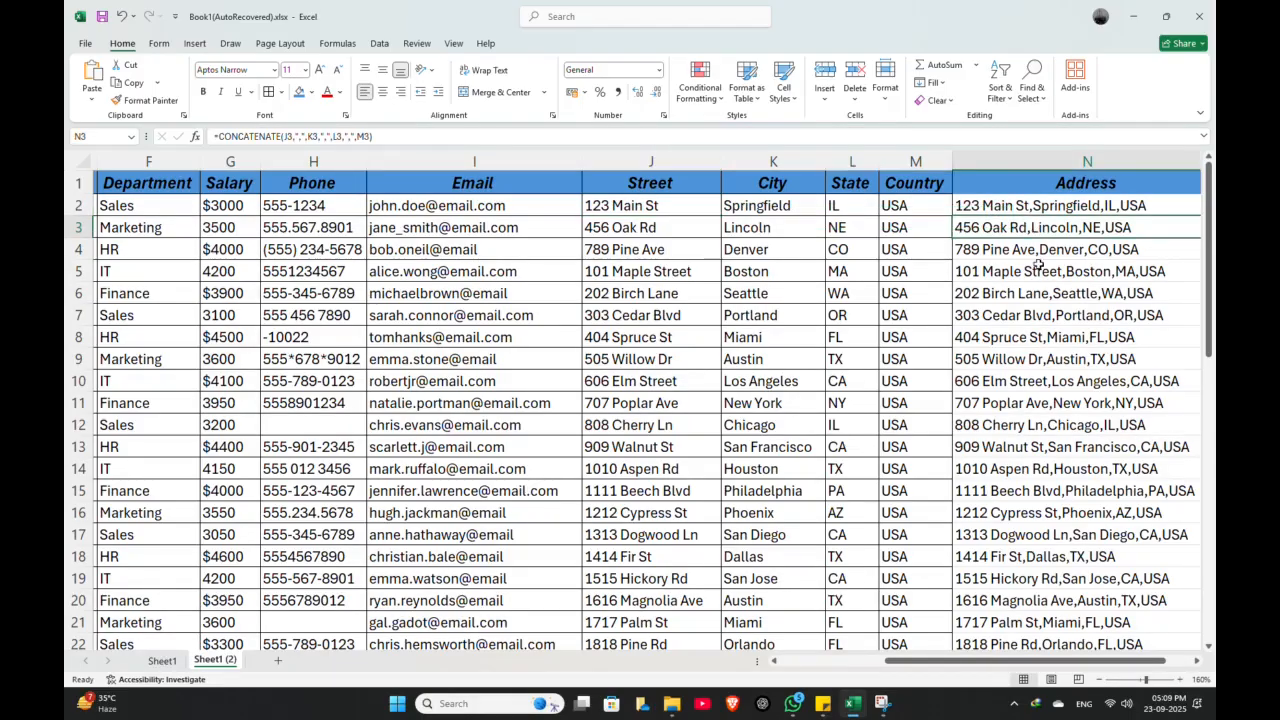
pyautogui.scroll(-16, 1020, 360)
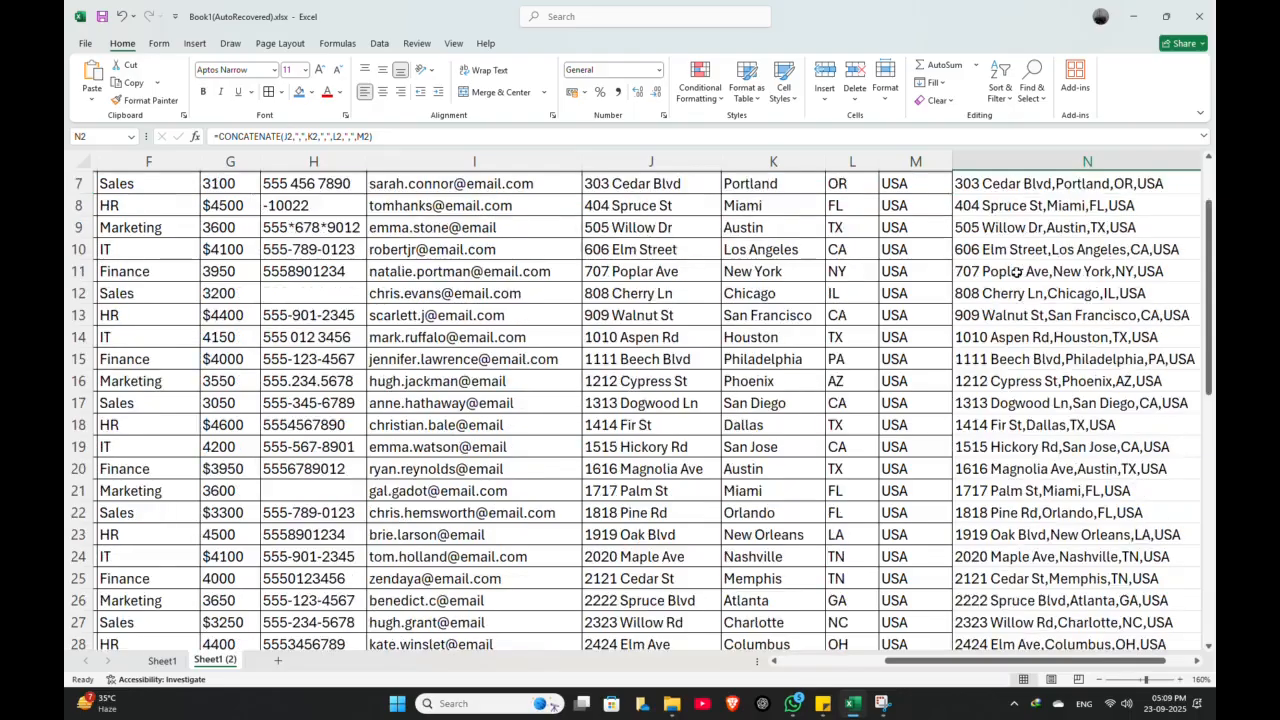
pyautogui.scroll(16, 1025, 398)
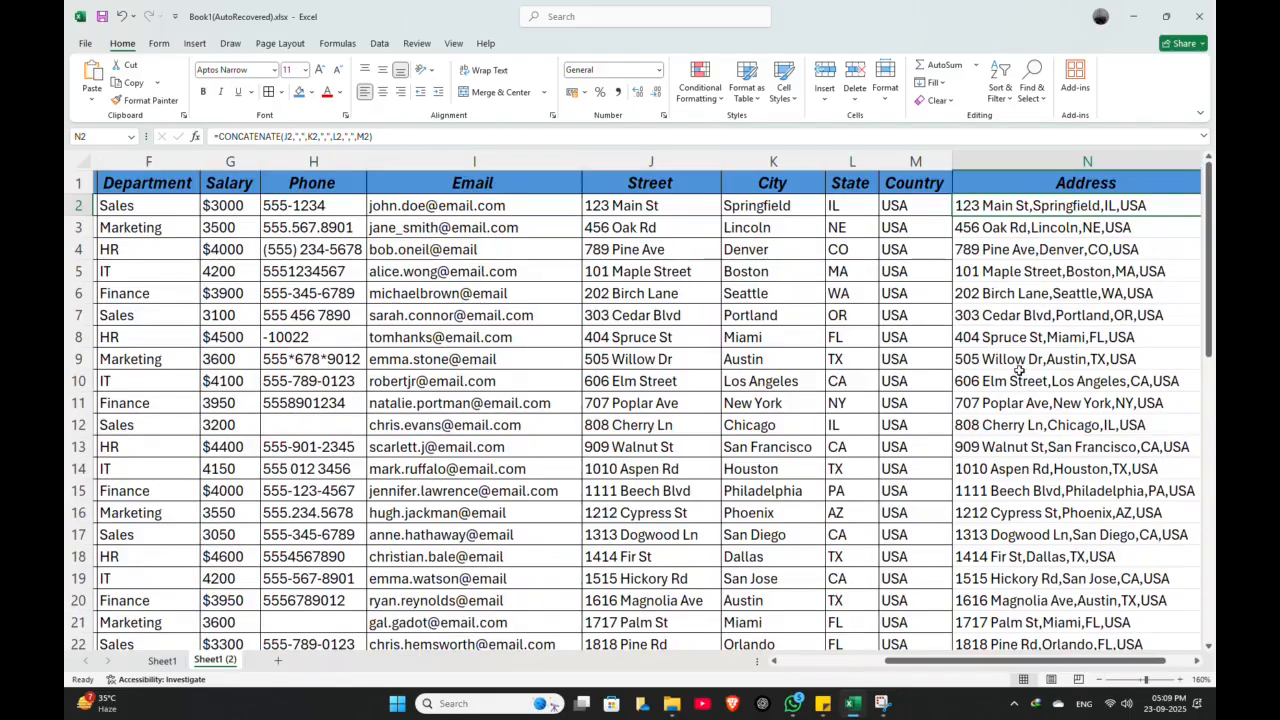
# Clear the street in J2 to test its effect on the combined address, and undo the deletion
pyautogui.click(642, 206)
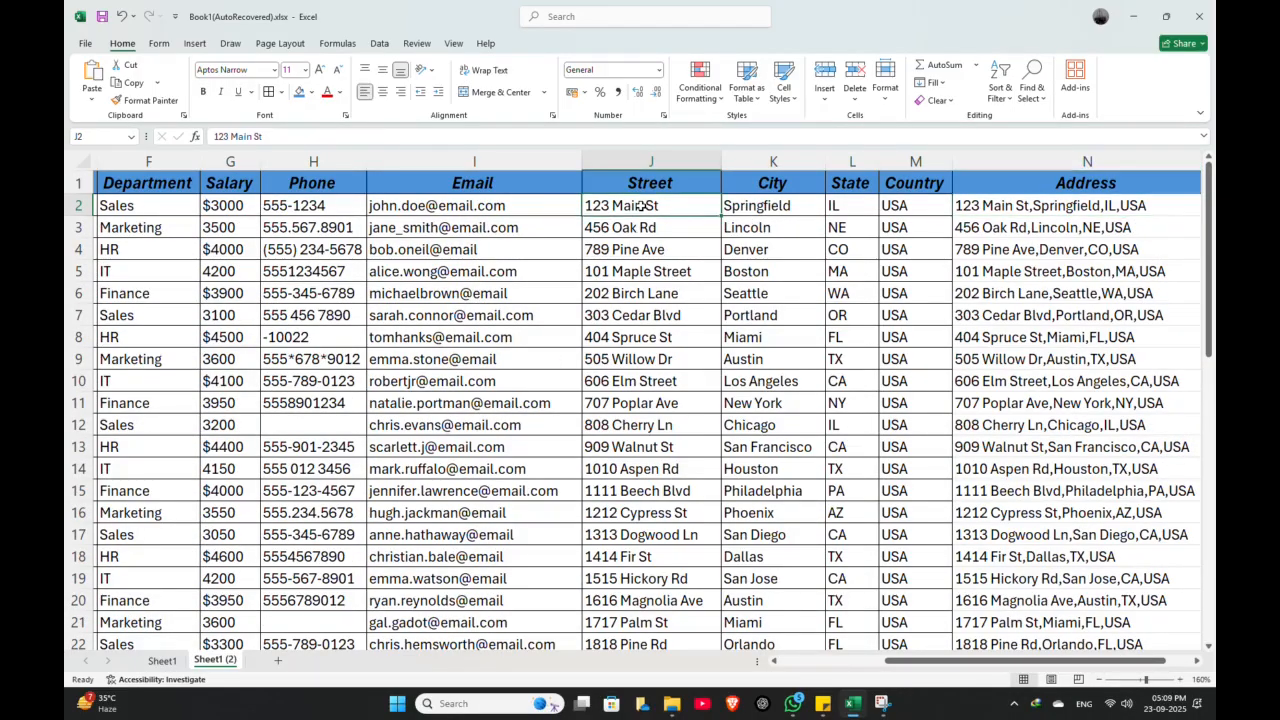
pyautogui.press('Delete')
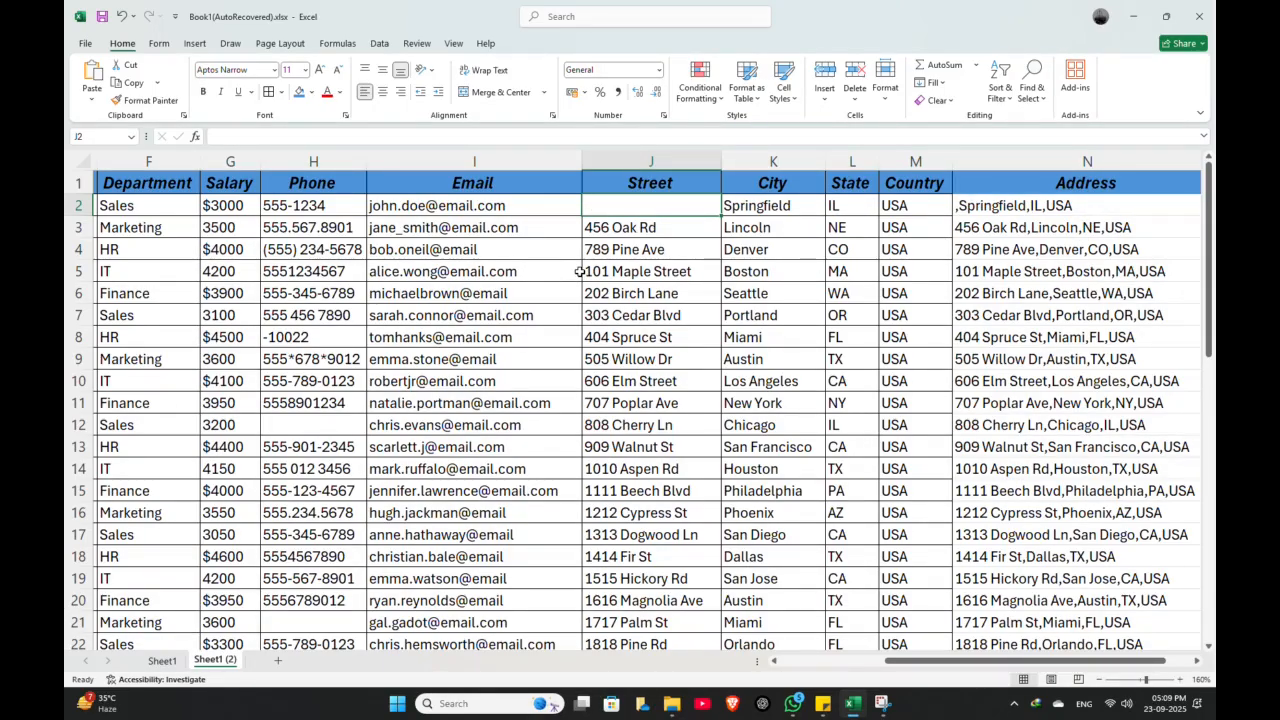
pyautogui.hotkey('ctrl', 'z')
pyautogui.click(775, 251)
pyautogui.scroll(-1, 1086, 406)
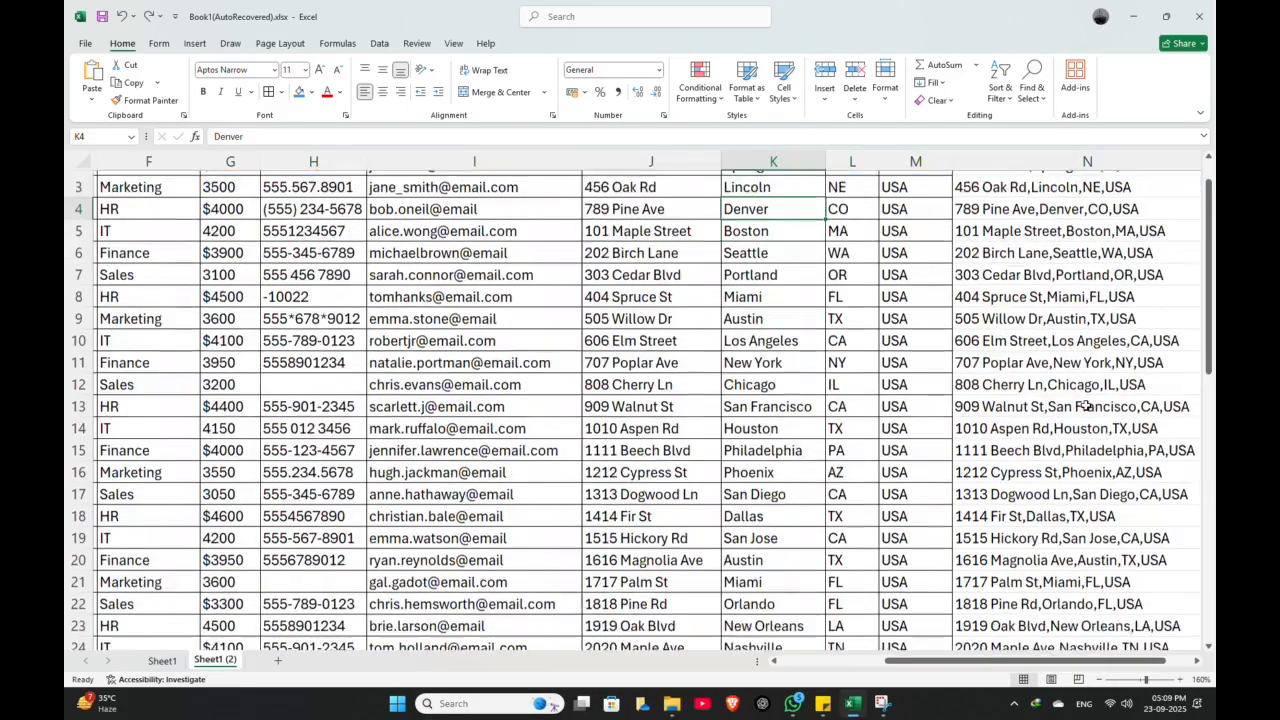
pyautogui.scroll(1, 1086, 406)
# Copy the combined addresses in N2 through N51 and paste them in place as values only
pyautogui.click(1068, 204)
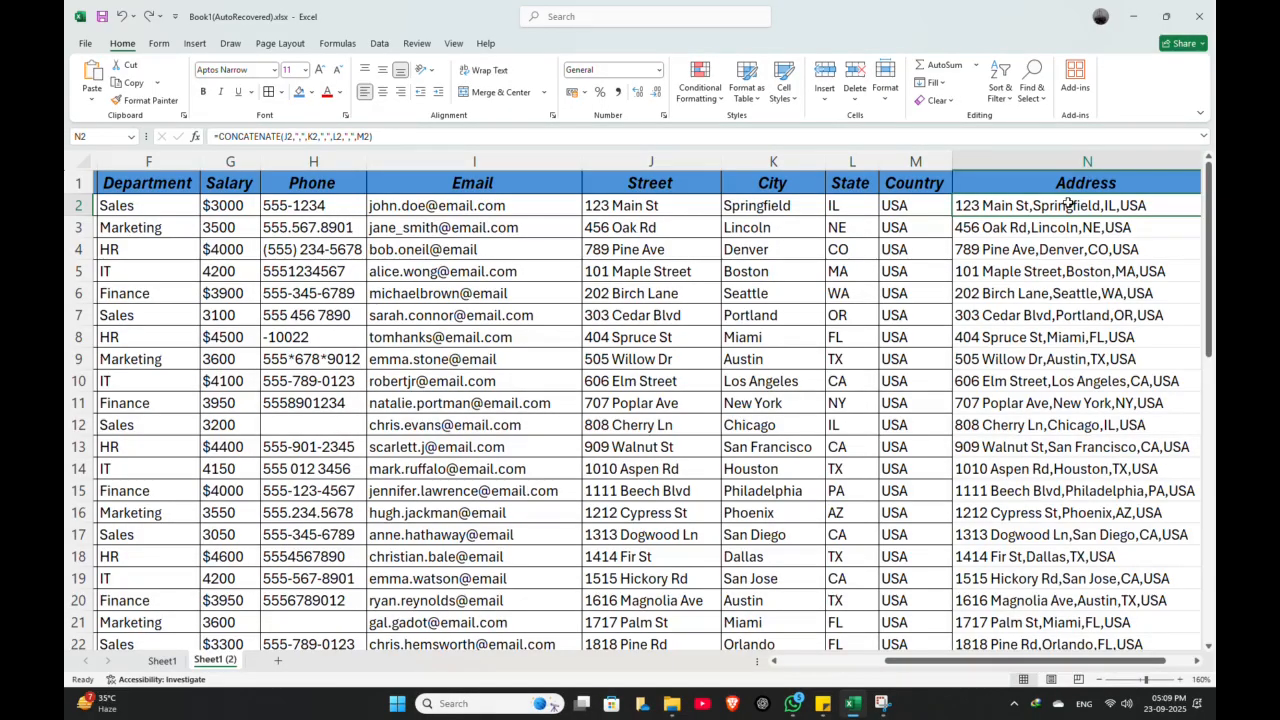
pyautogui.hotkey('ctrl', 'shift', 'Down')
pyautogui.hotkey('ctrl', 'BackSpace')
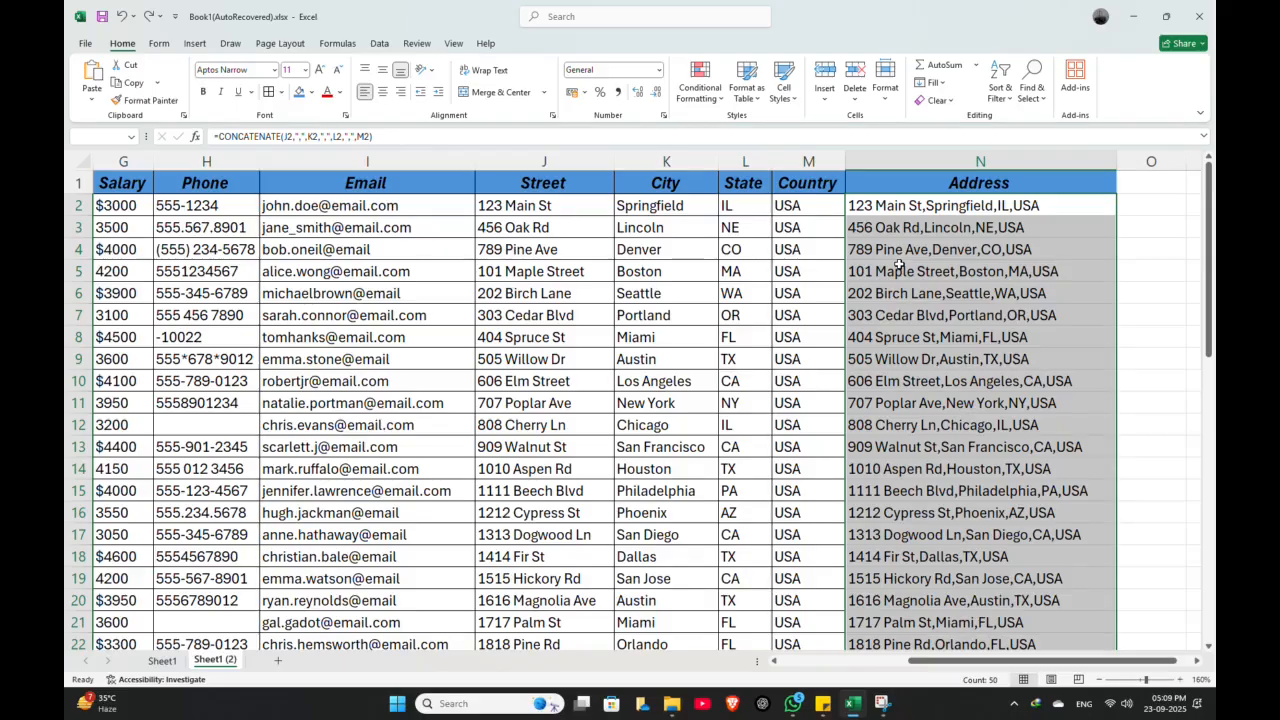
pyautogui.hotkey('ctrl', 'c')
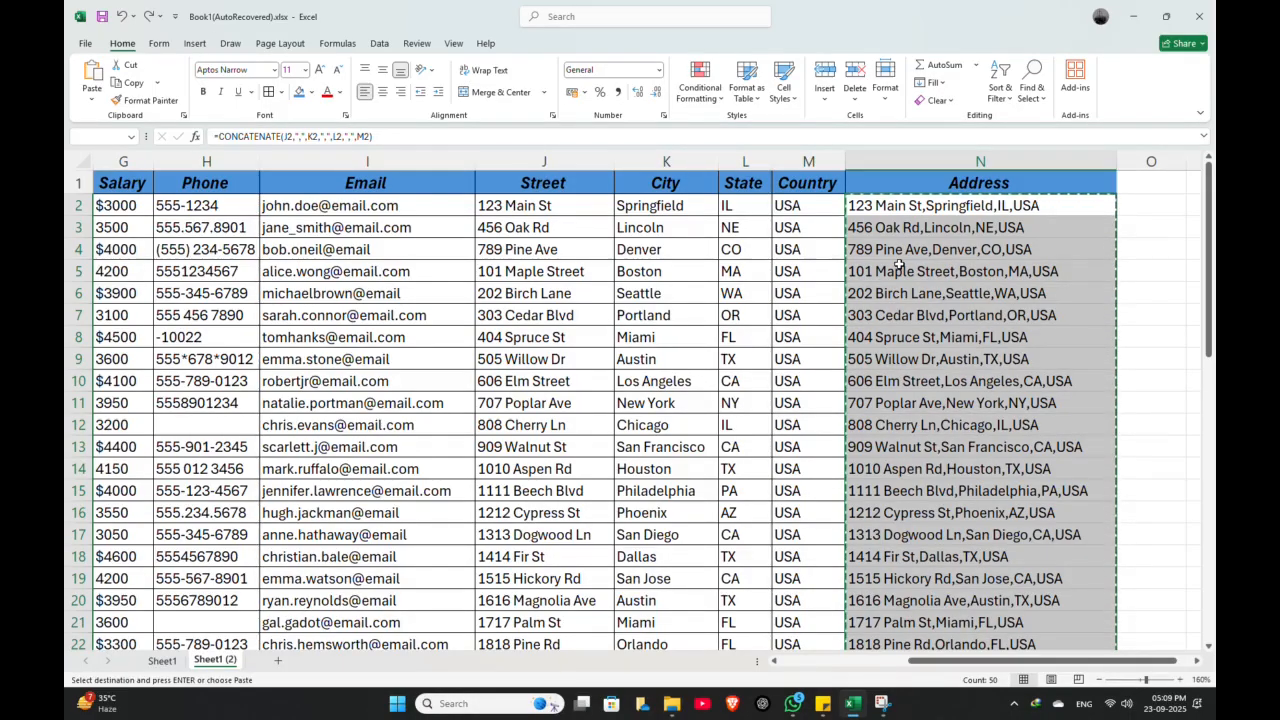
pyautogui.hotkey('ctrl', 'alt', 'v')
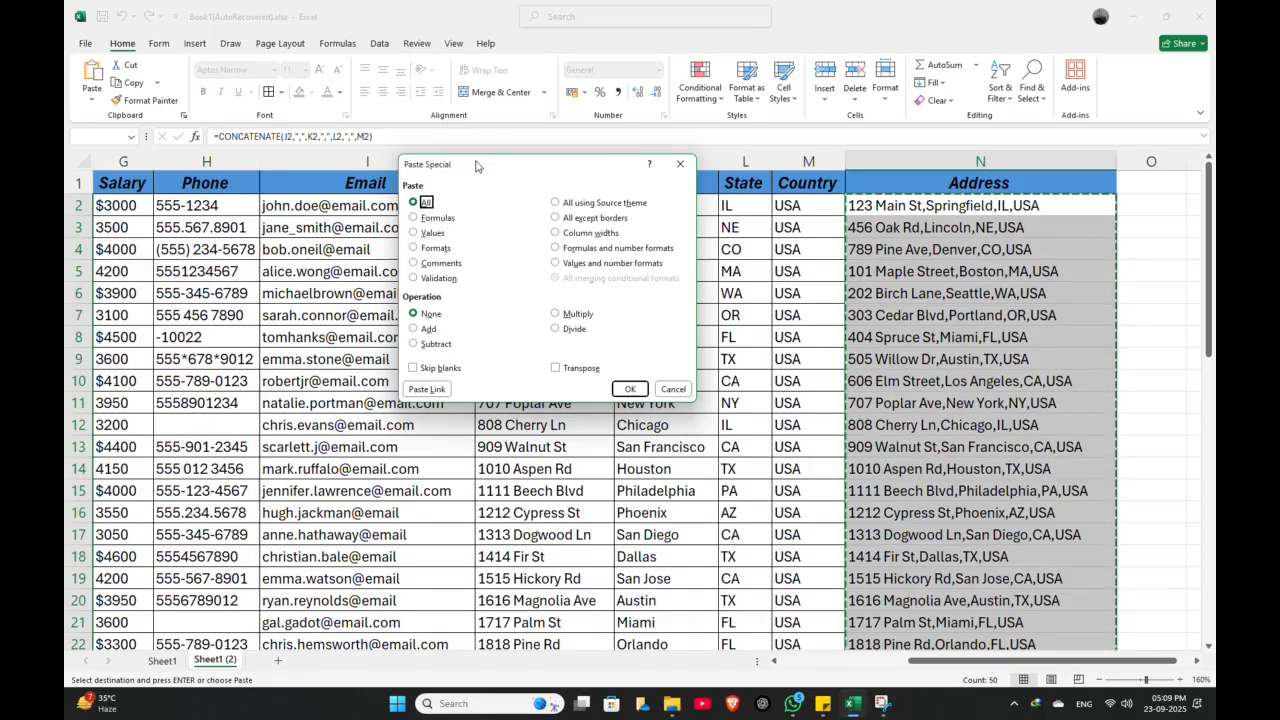
pyautogui.moveTo(476, 166); pyautogui.dragTo(617, 232)
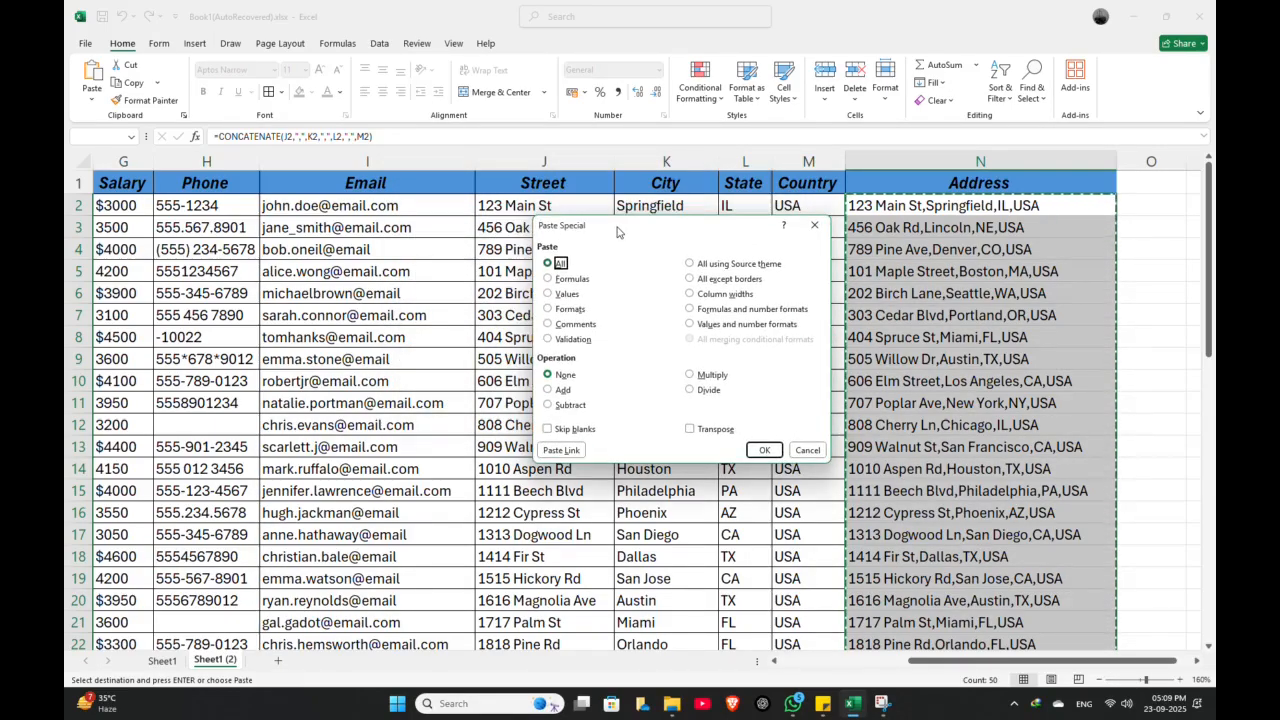
pyautogui.click(556, 296)
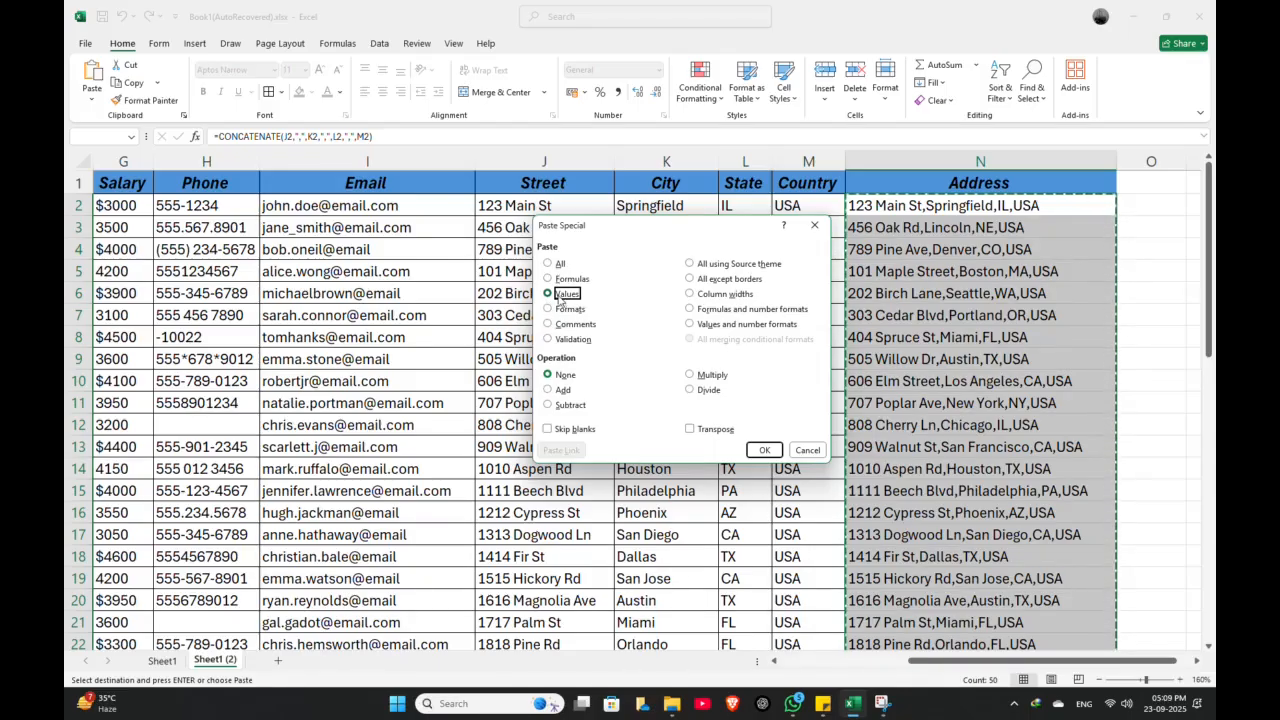
pyautogui.click(762, 452)
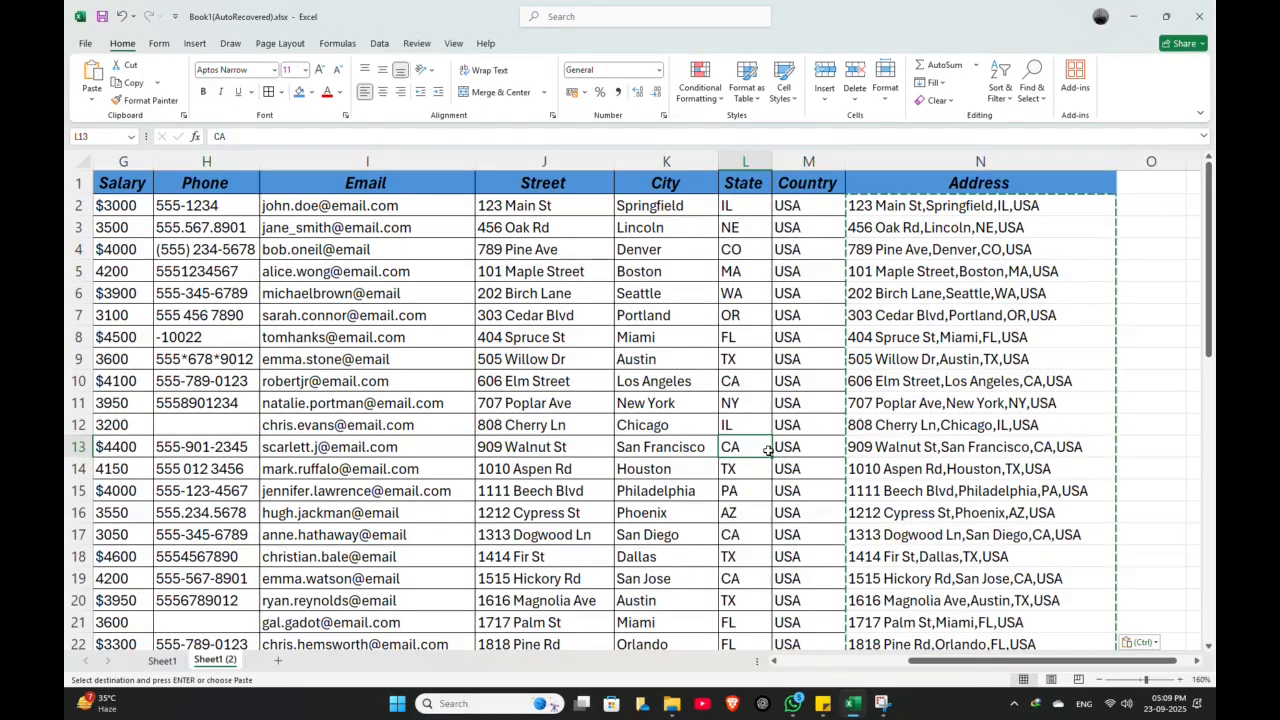
# End the copy mode and inspect the contents of several Address cells for remaining formulas
pyautogui.click(901, 419)
pyautogui.press('Escape')
pyautogui.click(952, 314)
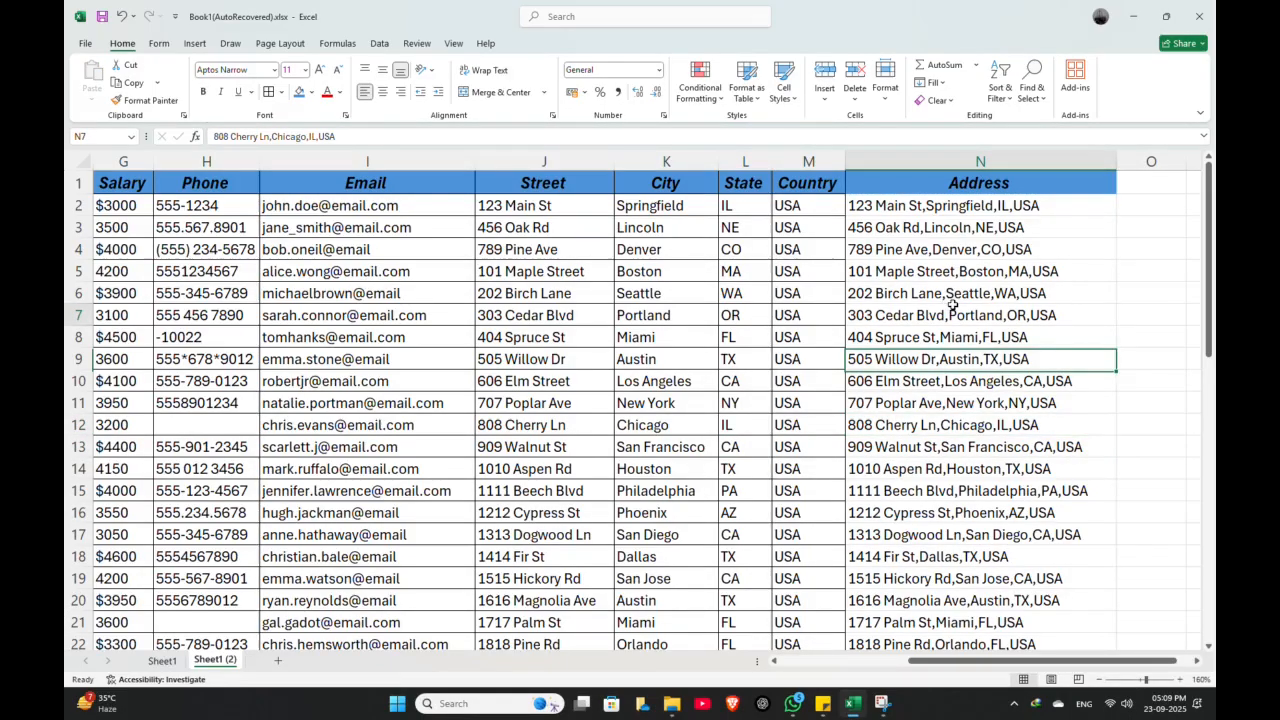
pyautogui.moveTo(297, 139); pyautogui.dragTo(316, 139)
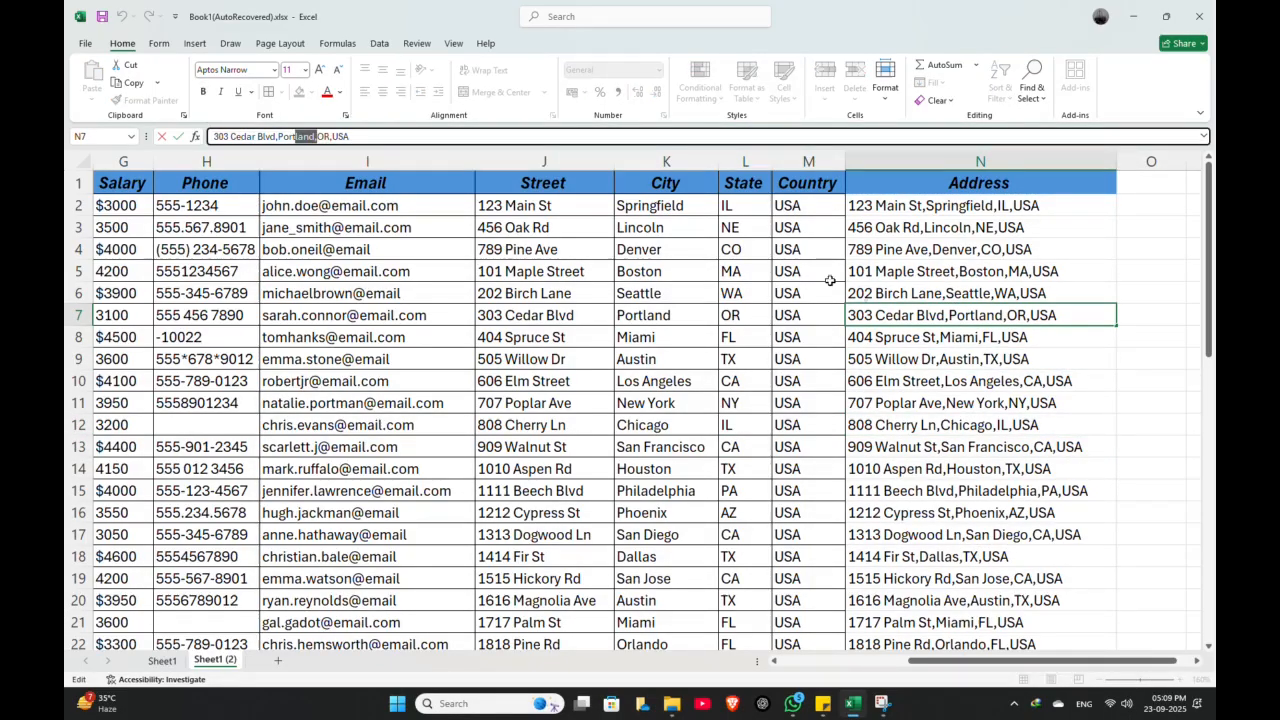
pyautogui.click(928, 291)
pyautogui.click(932, 229)
pyautogui.moveTo(932, 229); pyautogui.dragTo(1100, 385)
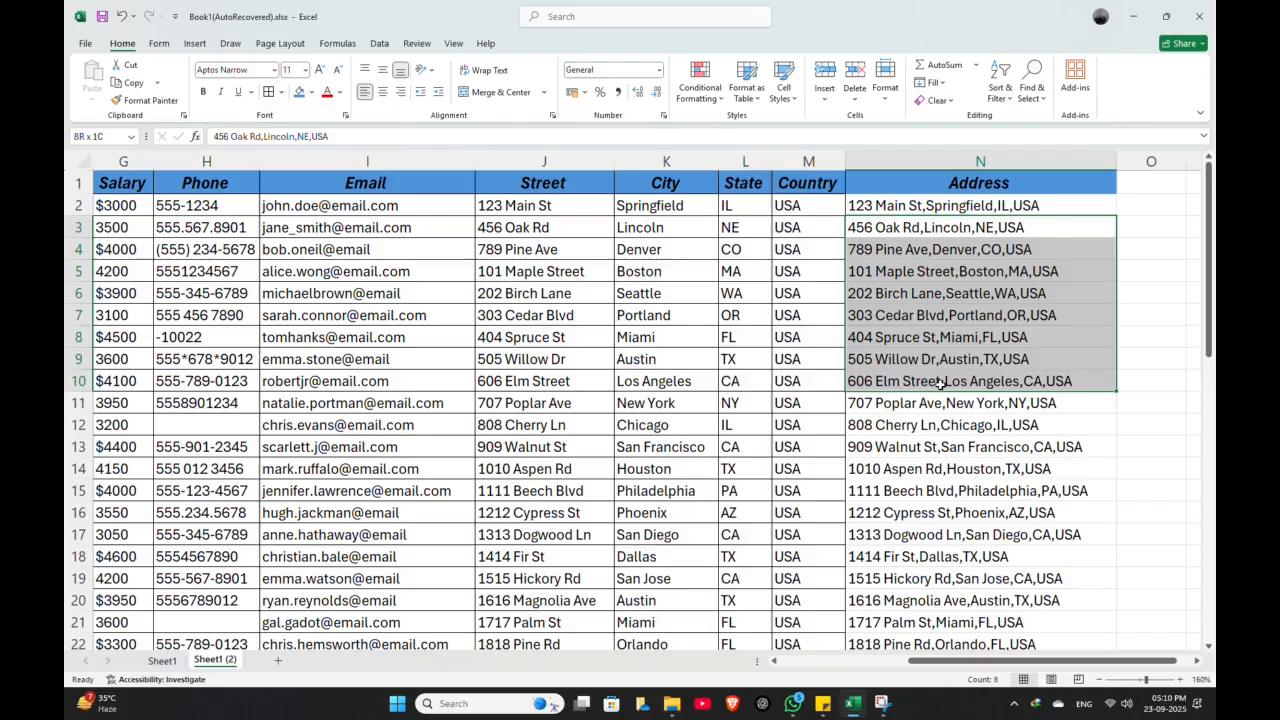
# Apply all borders to the Address column from its header in N1 down to row 51
pyautogui.click(915, 184)
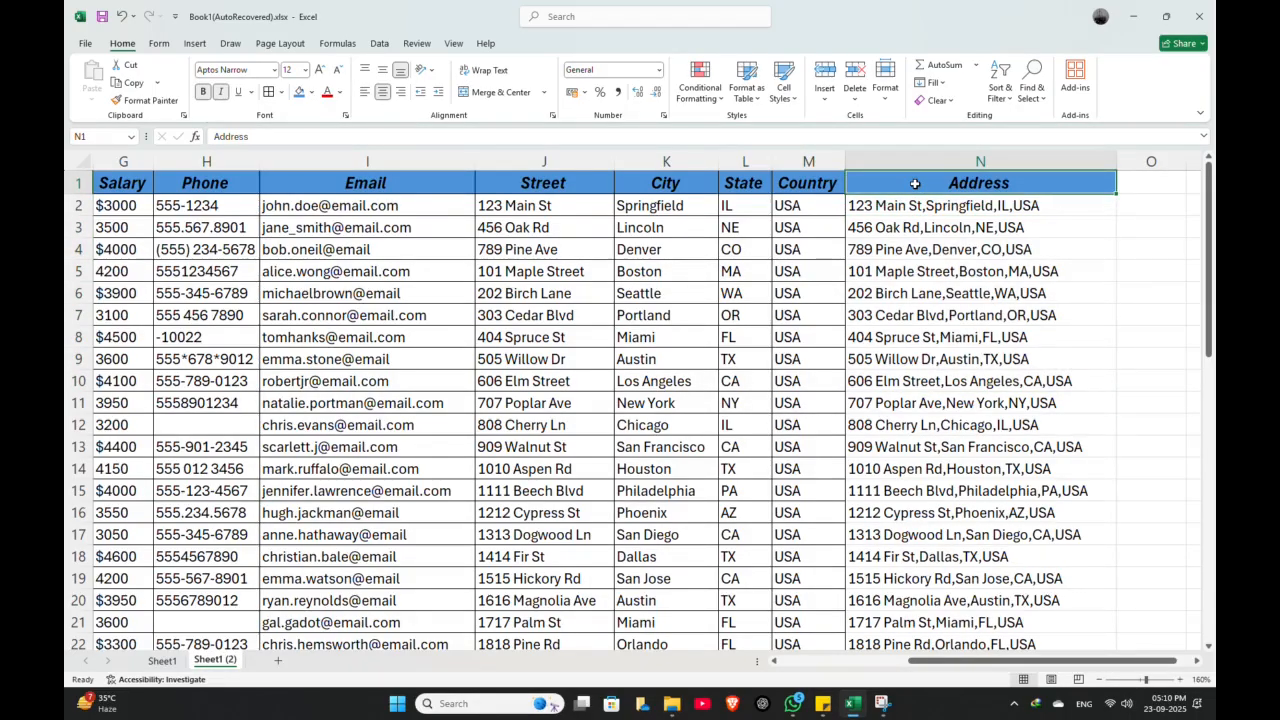
pyautogui.hotkey('ctrl', 'shift', 'Down')
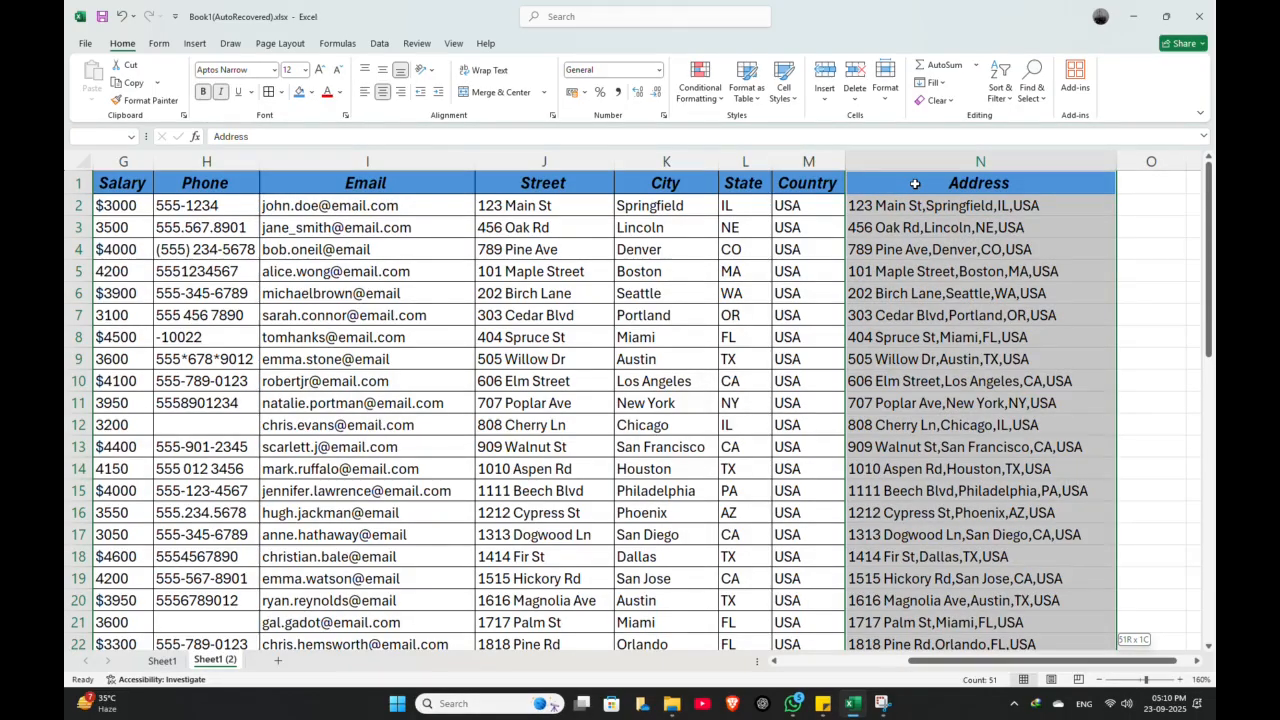
pyautogui.scroll(-10, 915, 184)
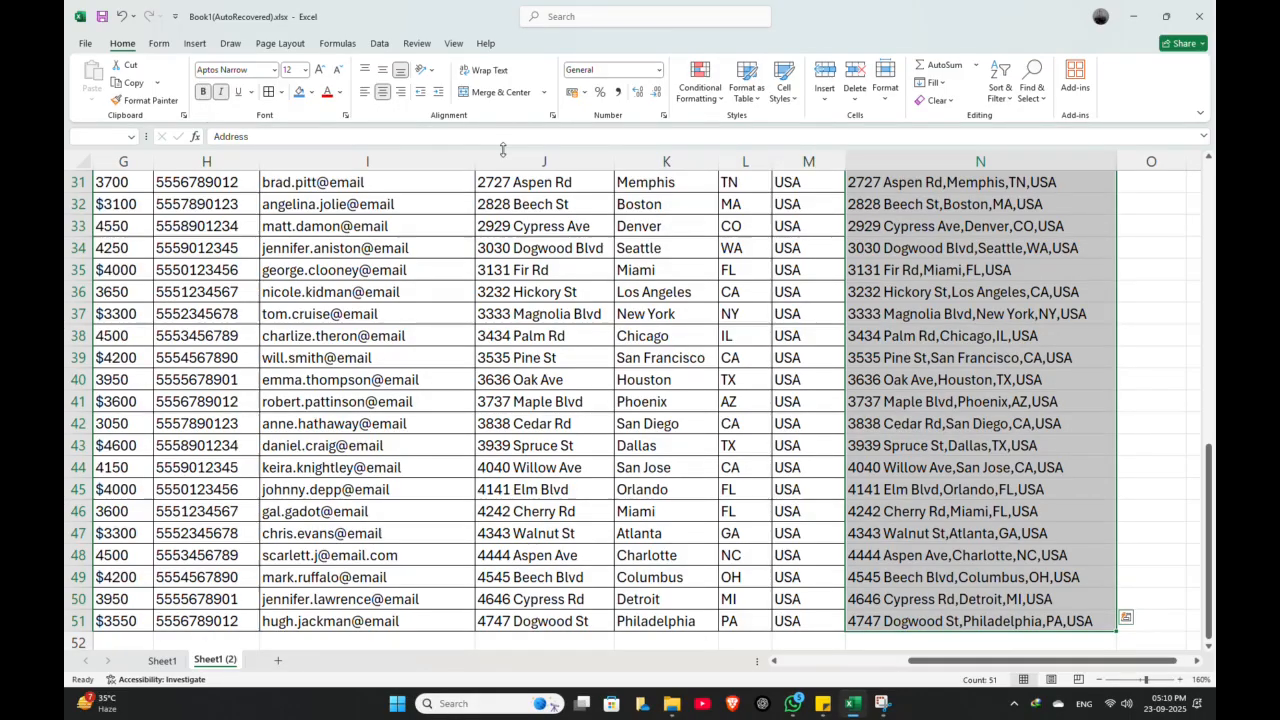
pyautogui.scroll(10, 935, 163)
pyautogui.click(956, 309)
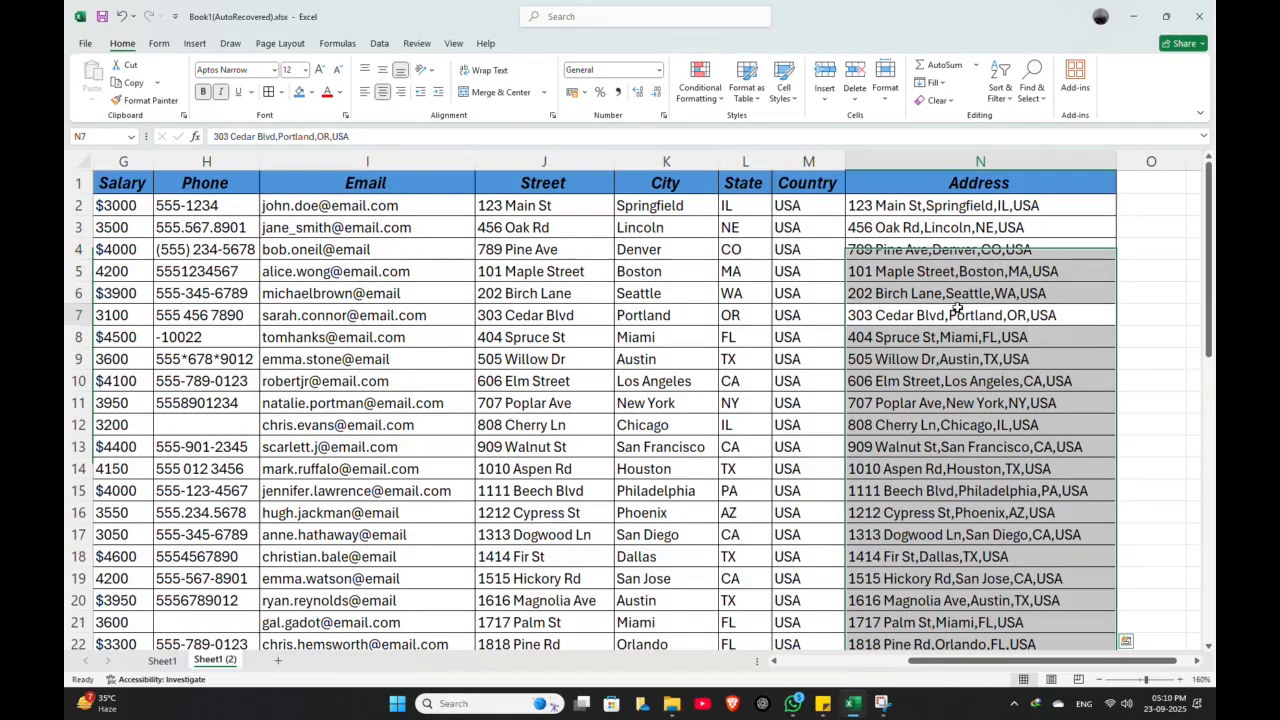
pyautogui.click(923, 181)
pyautogui.click(926, 230)
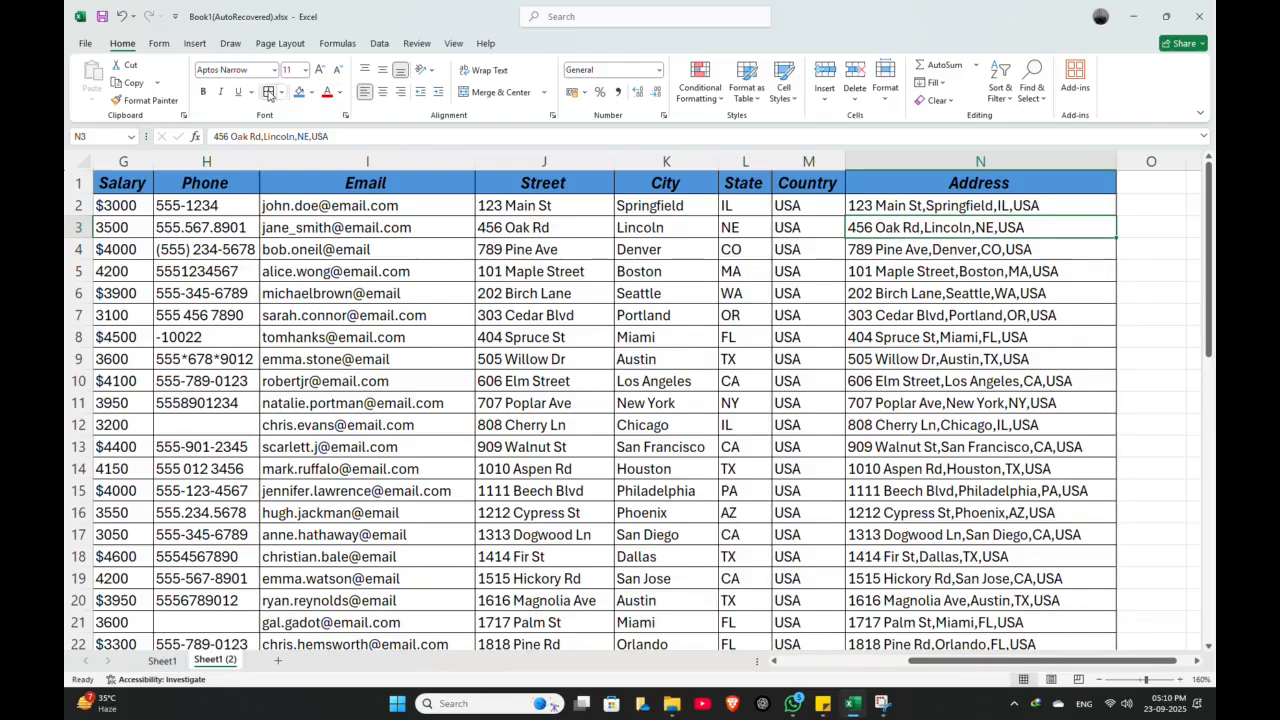
# Delete the separate Street, City, State and Country columns, J through M
pyautogui.click(539, 162)
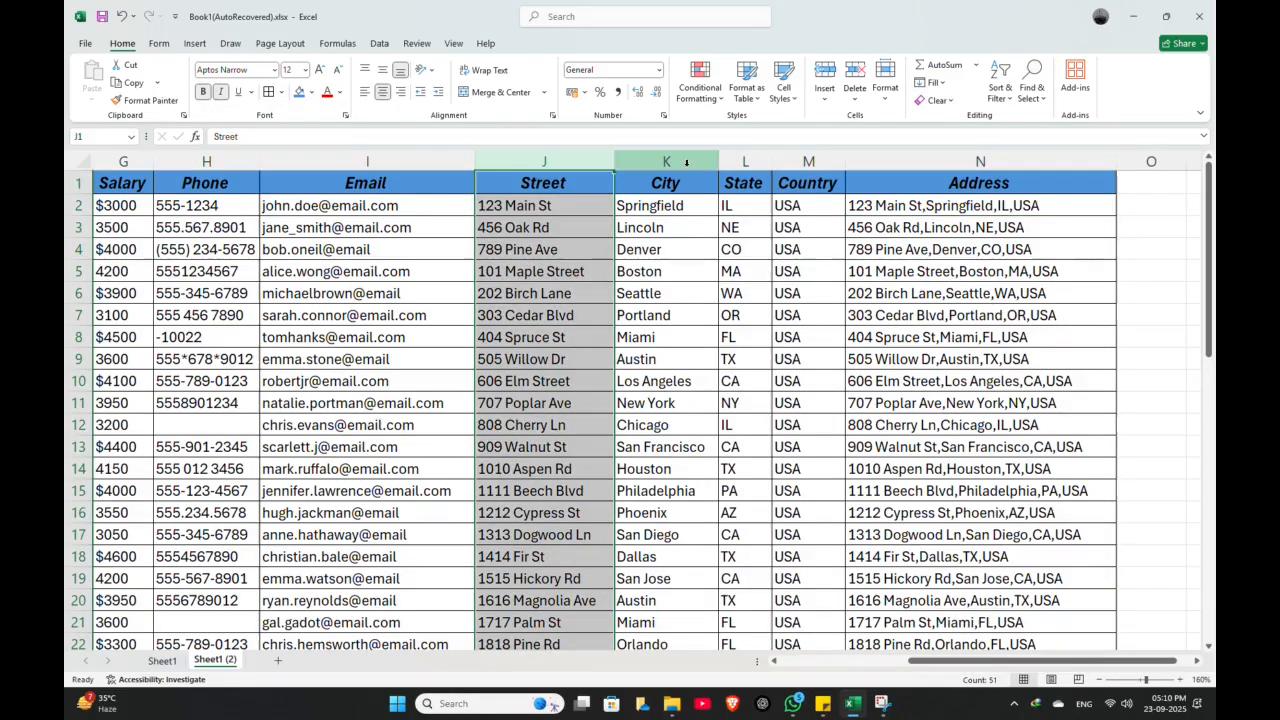
pyautogui.keyDown('ctrl'); pyautogui.click(688, 162); pyautogui.keyUp('ctrl')
pyautogui.keyDown('ctrl'); pyautogui.click(757, 161); pyautogui.keyUp('ctrl')
pyautogui.keyDown('ctrl'); pyautogui.click(805, 161); pyautogui.keyUp('ctrl')
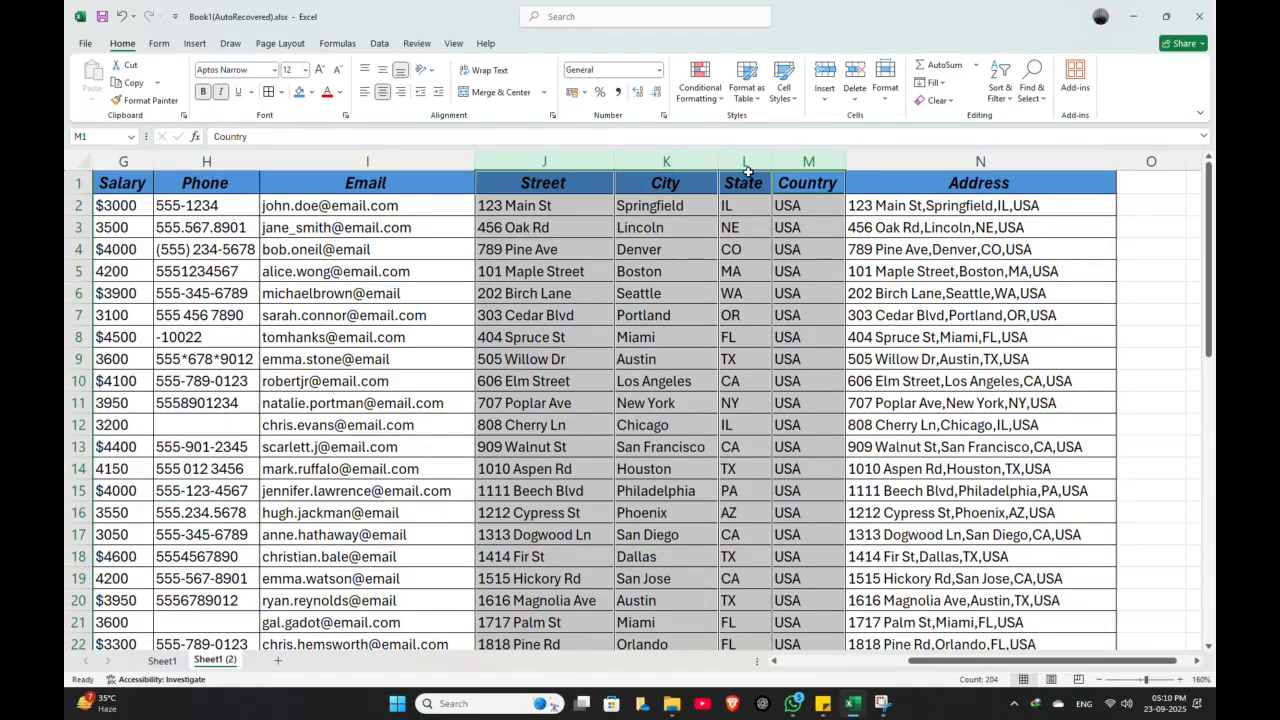
pyautogui.hotkey('ctrl', '-')
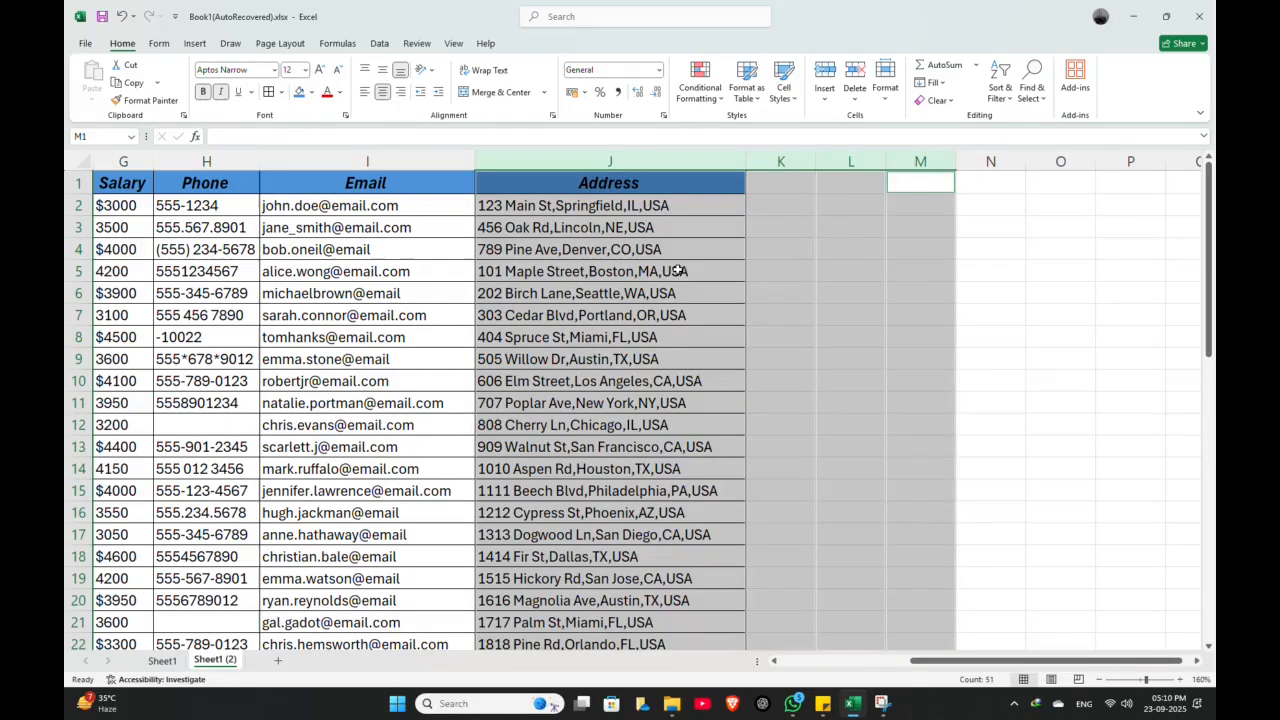
pyautogui.click(852, 252)
# Review the table from the ID column down to the last row, examining how the Salary values are written
pyautogui.moveTo(1005, 661); pyautogui.dragTo(755, 665)
pyautogui.scroll(-5, 1048, 272)
pyautogui.scroll(-7, 1048, 272)
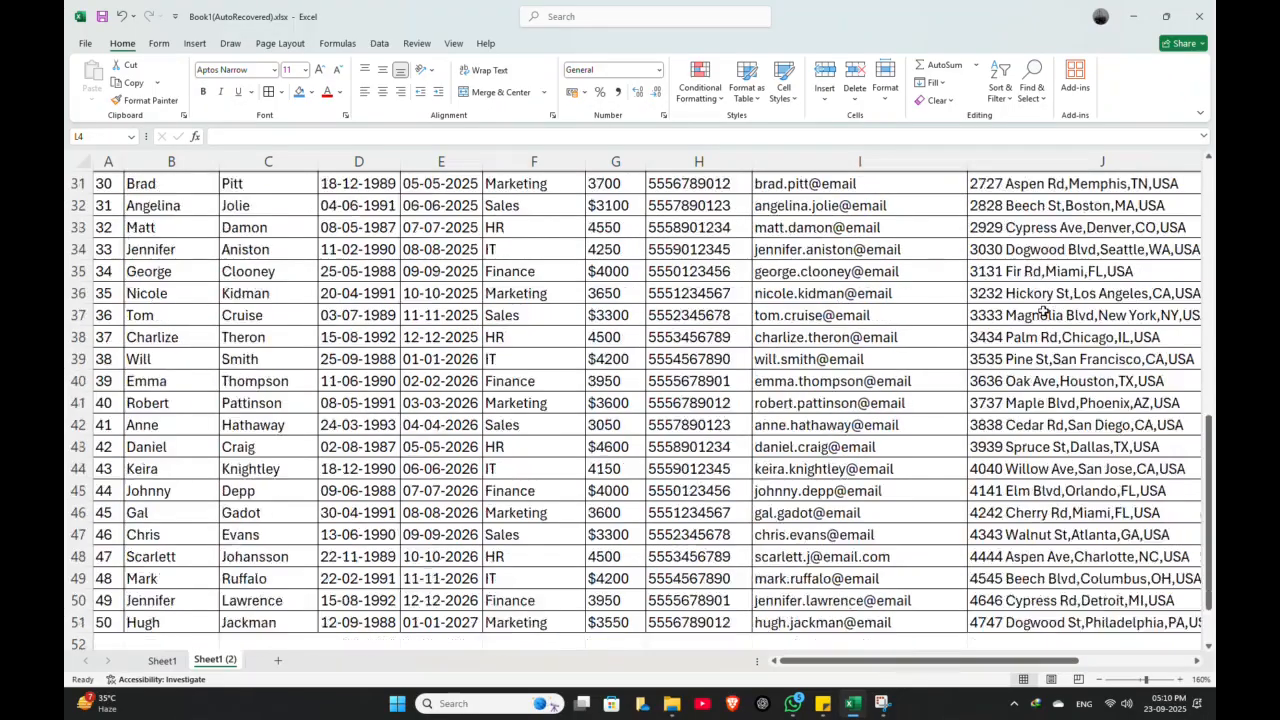
pyautogui.scroll(12, 1035, 385)
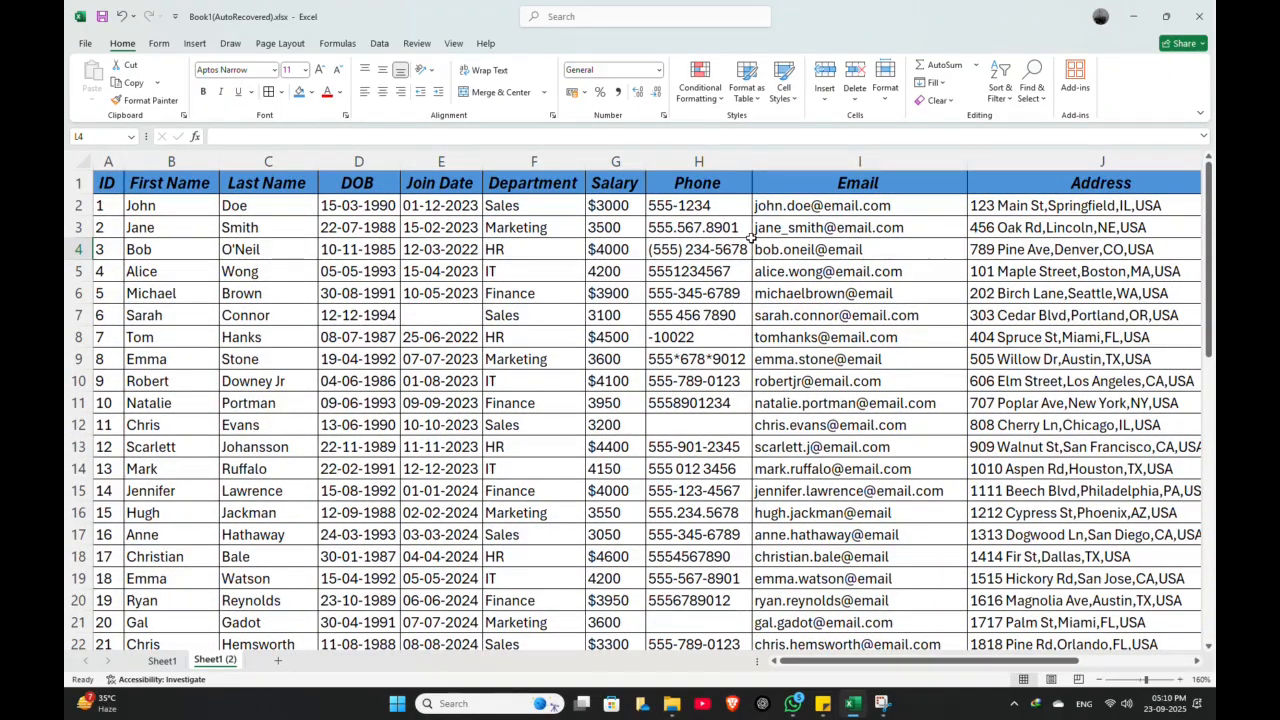
pyautogui.scroll(-12, 600, 230)
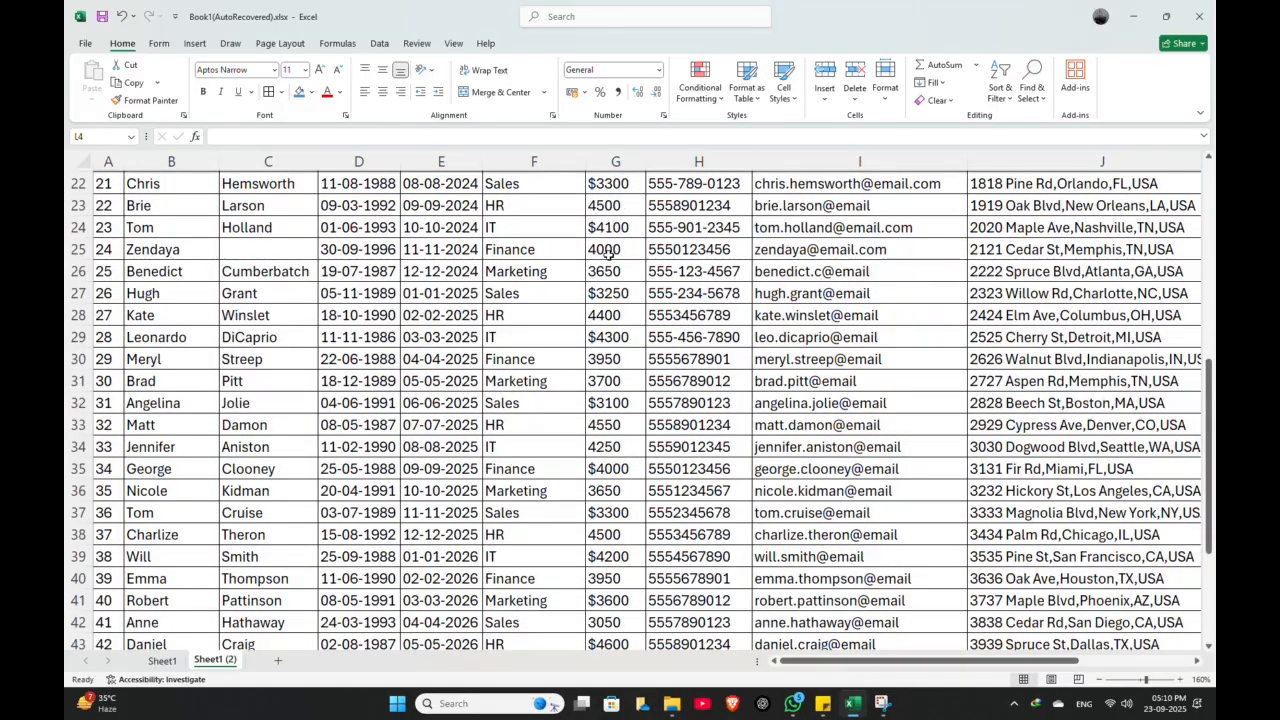
pyautogui.scroll(12, 606, 277)
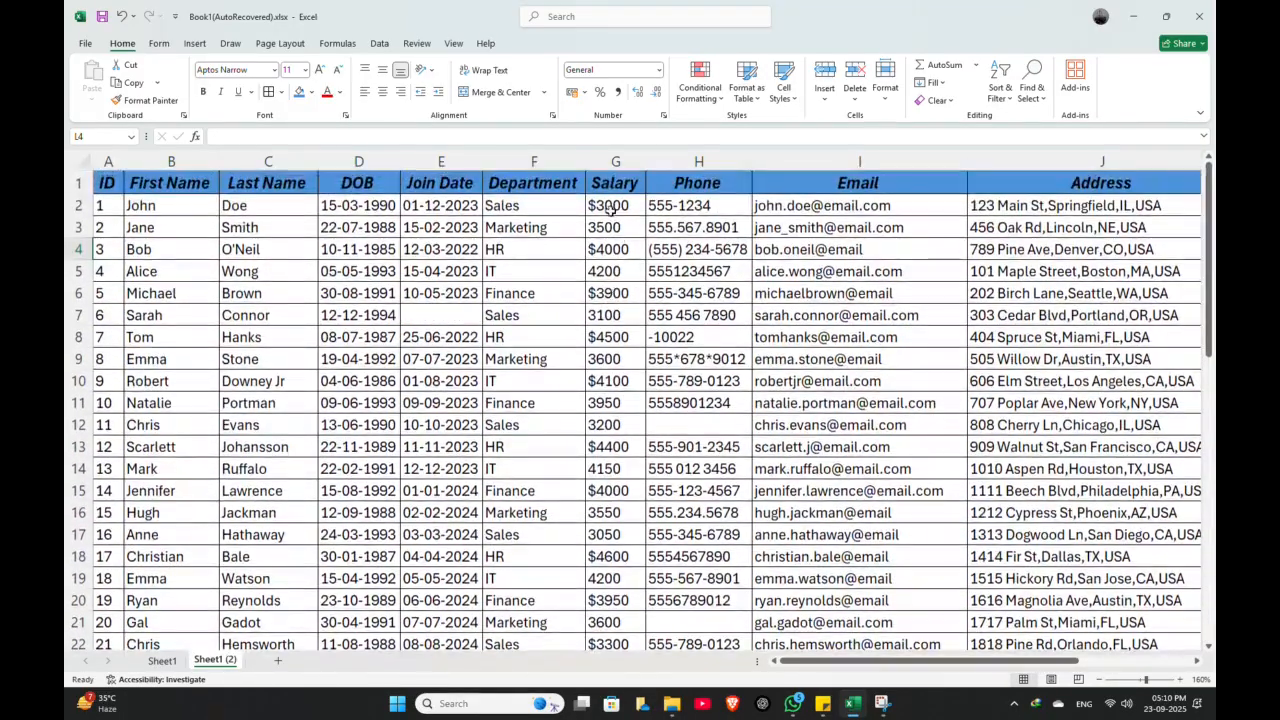
pyautogui.click(607, 197)
pyautogui.scroll(-1, 620, 320)
pyautogui.scroll(-8, 614, 280)
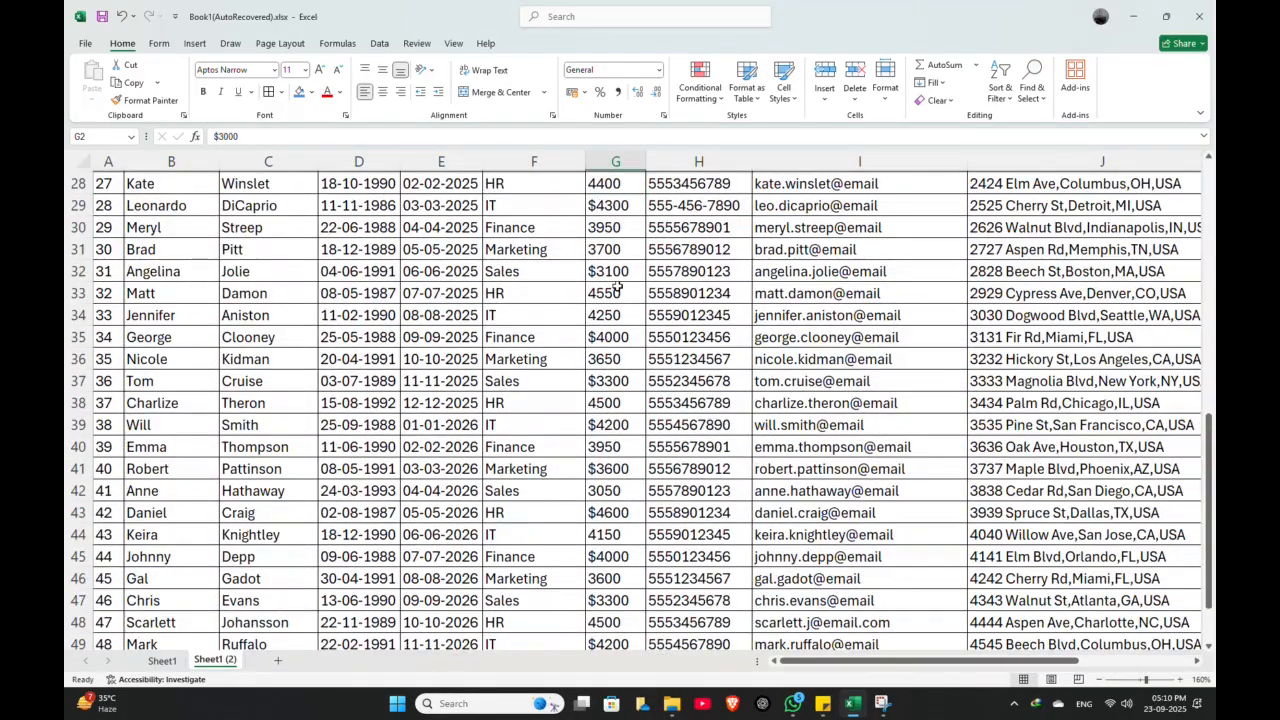
pyautogui.scroll(9, 617, 289)
pyautogui.click(610, 290)
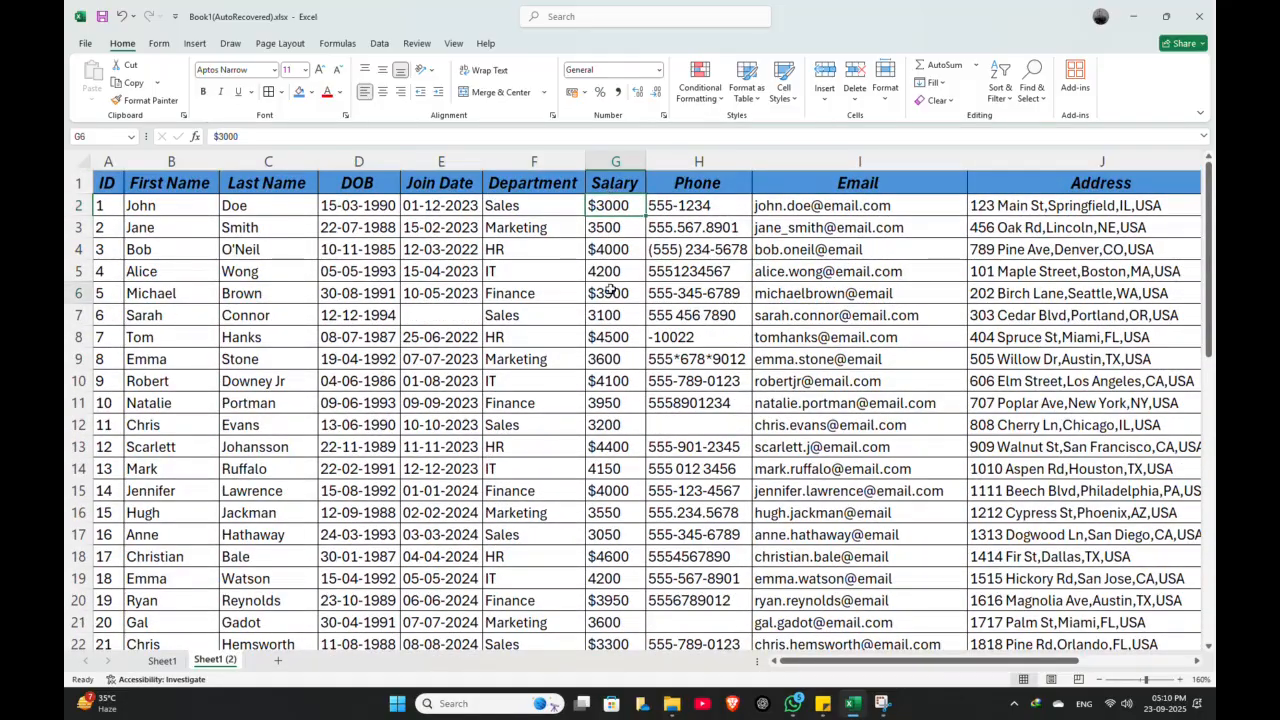
# Replace every $ in the Salary values from G2 down to the last row with nothing
pyautogui.click(613, 207)
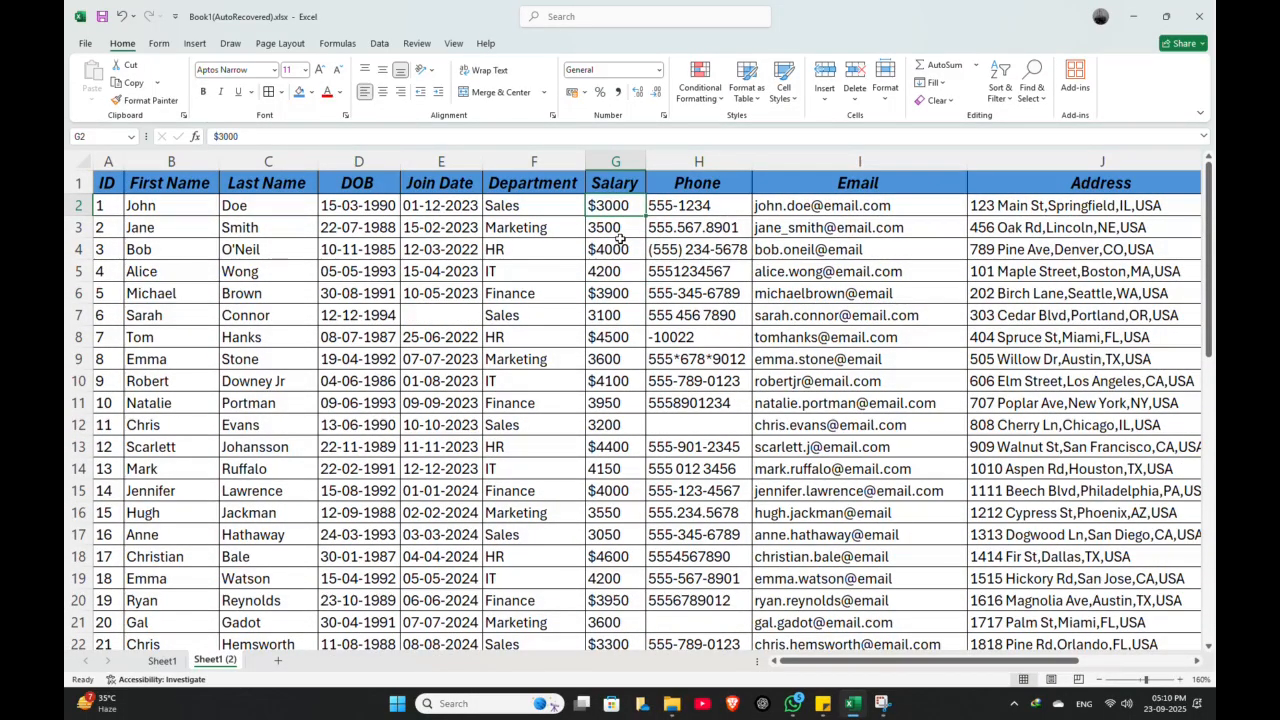
pyautogui.hotkey('ctrl', 'shift', 'Down')
pyautogui.scroll(10, 616, 283)
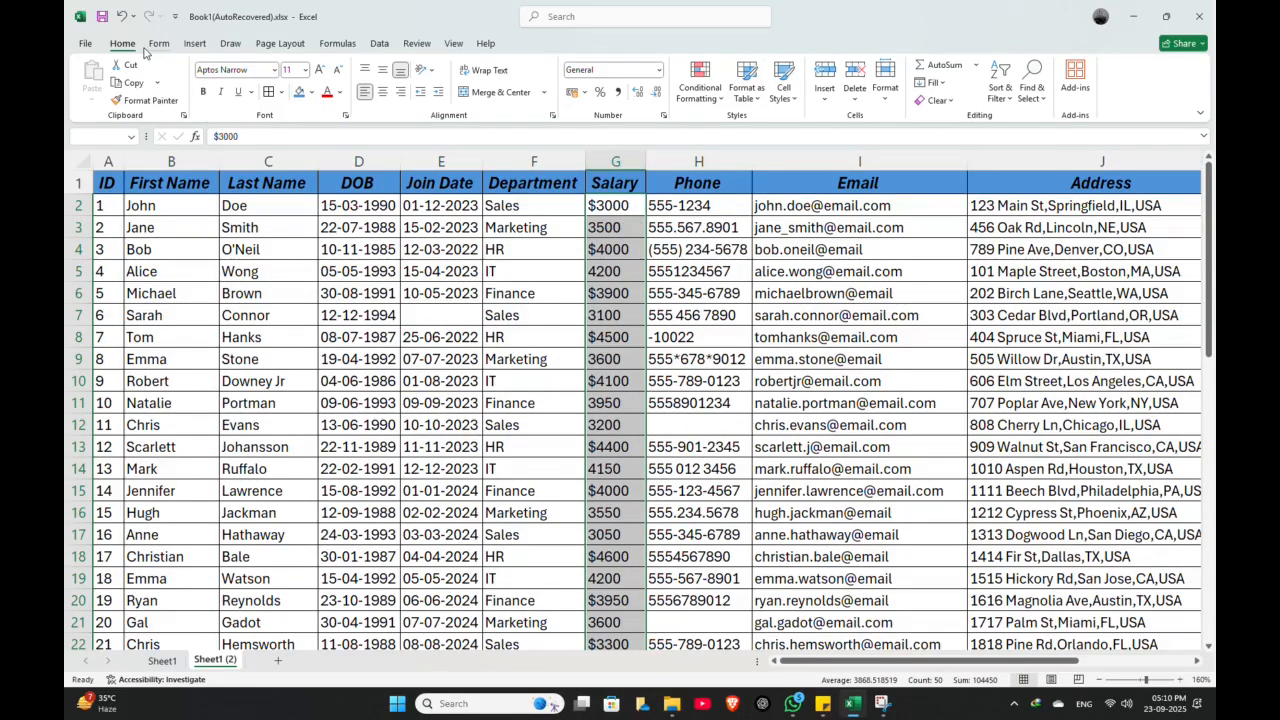
pyautogui.click(1032, 88)
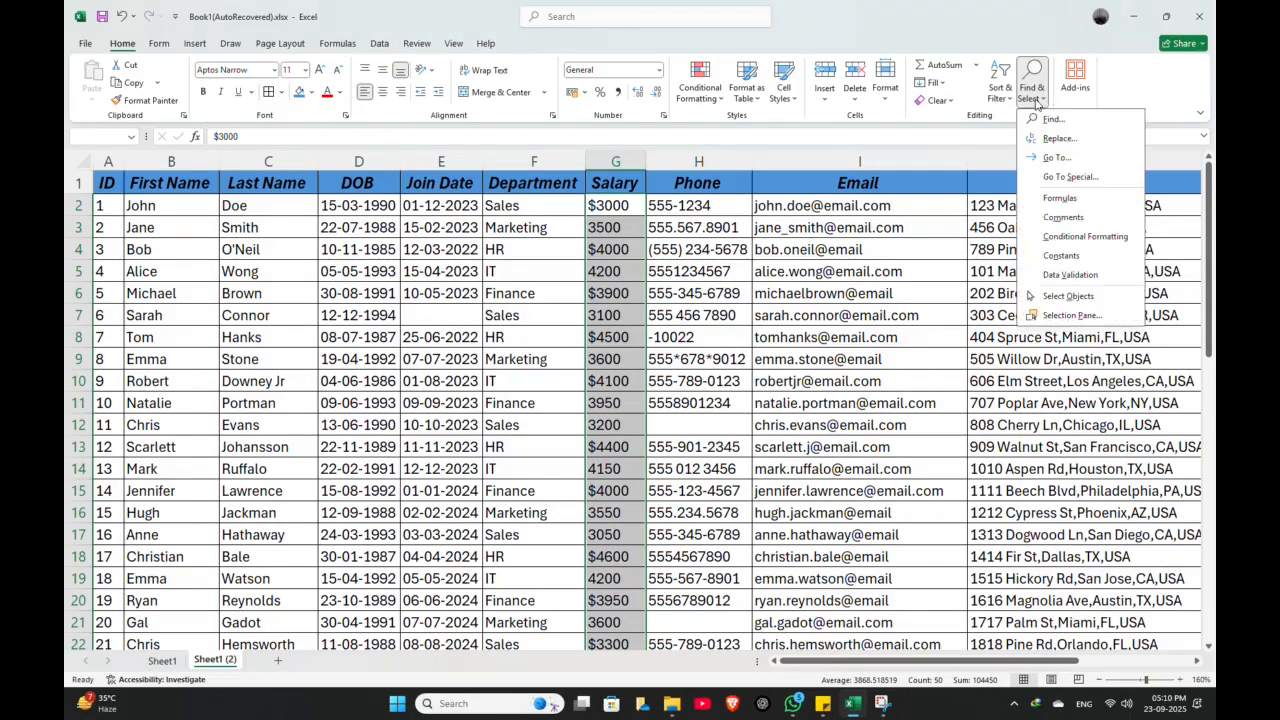
pyautogui.click(1052, 141)
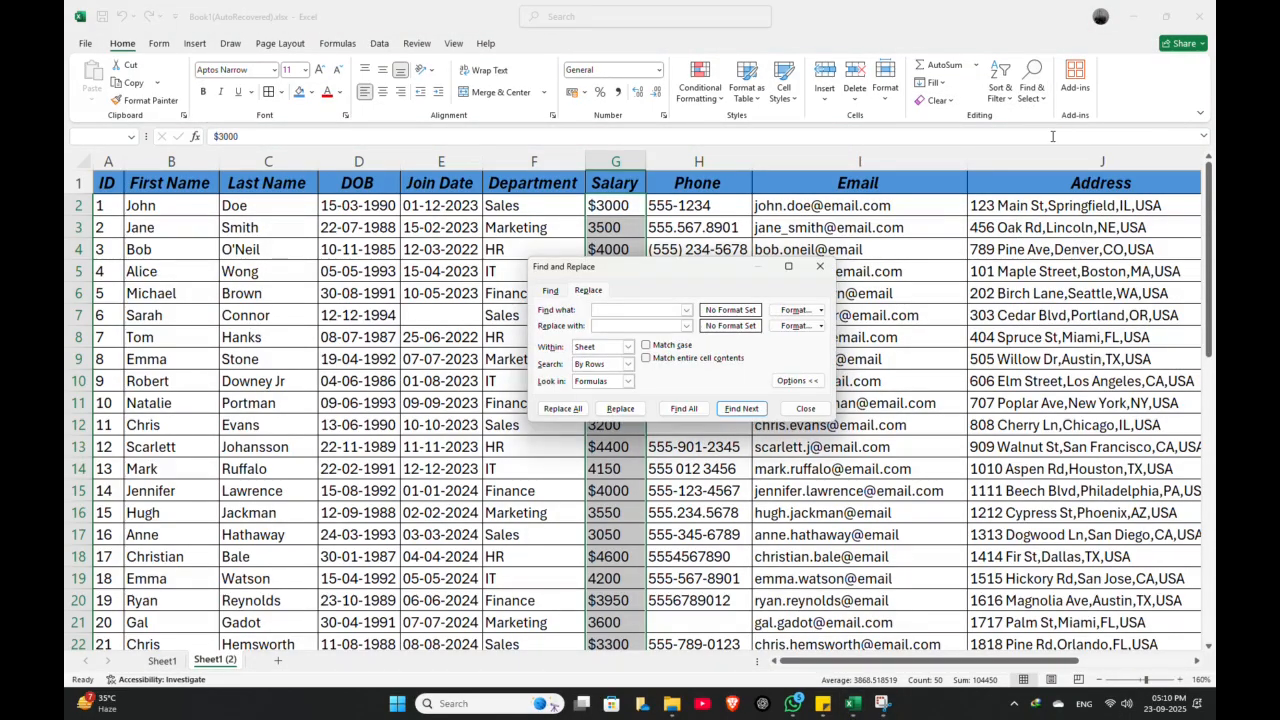
pyautogui.moveTo(619, 271); pyautogui.dragTo(794, 269)
pyautogui.scroll(-12, 604, 224)
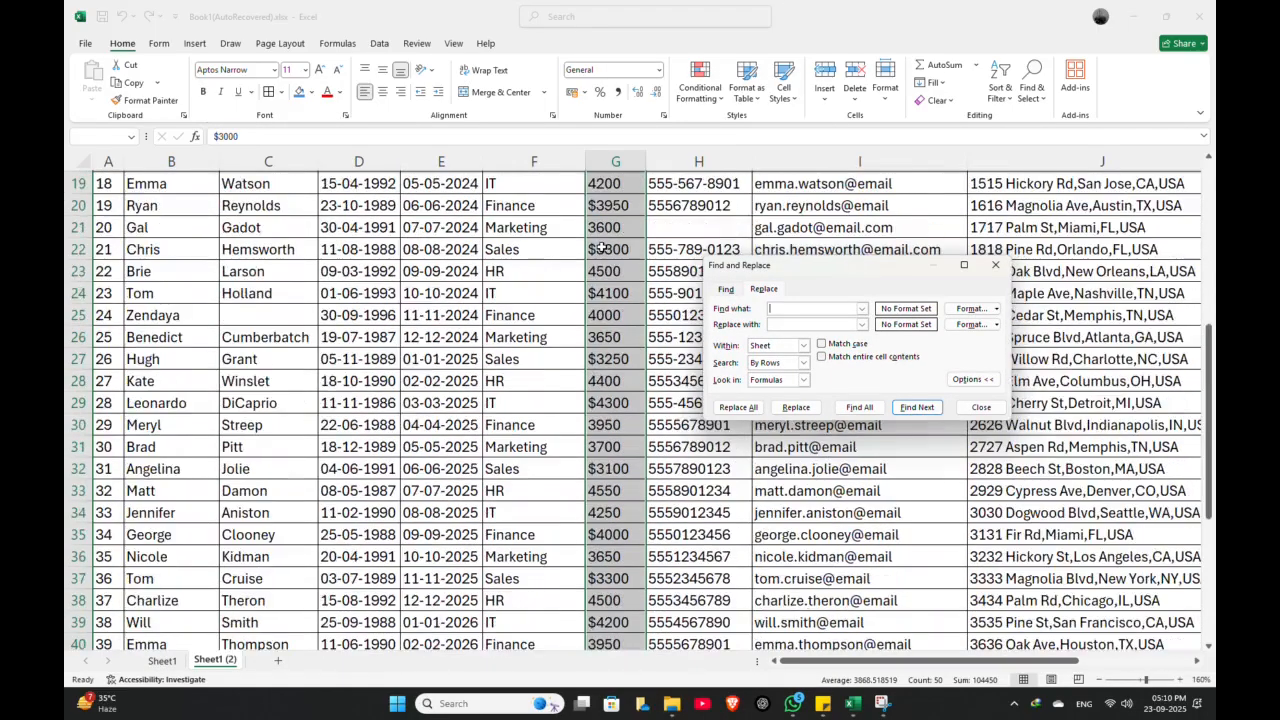
pyautogui.scroll(11, 573, 341)
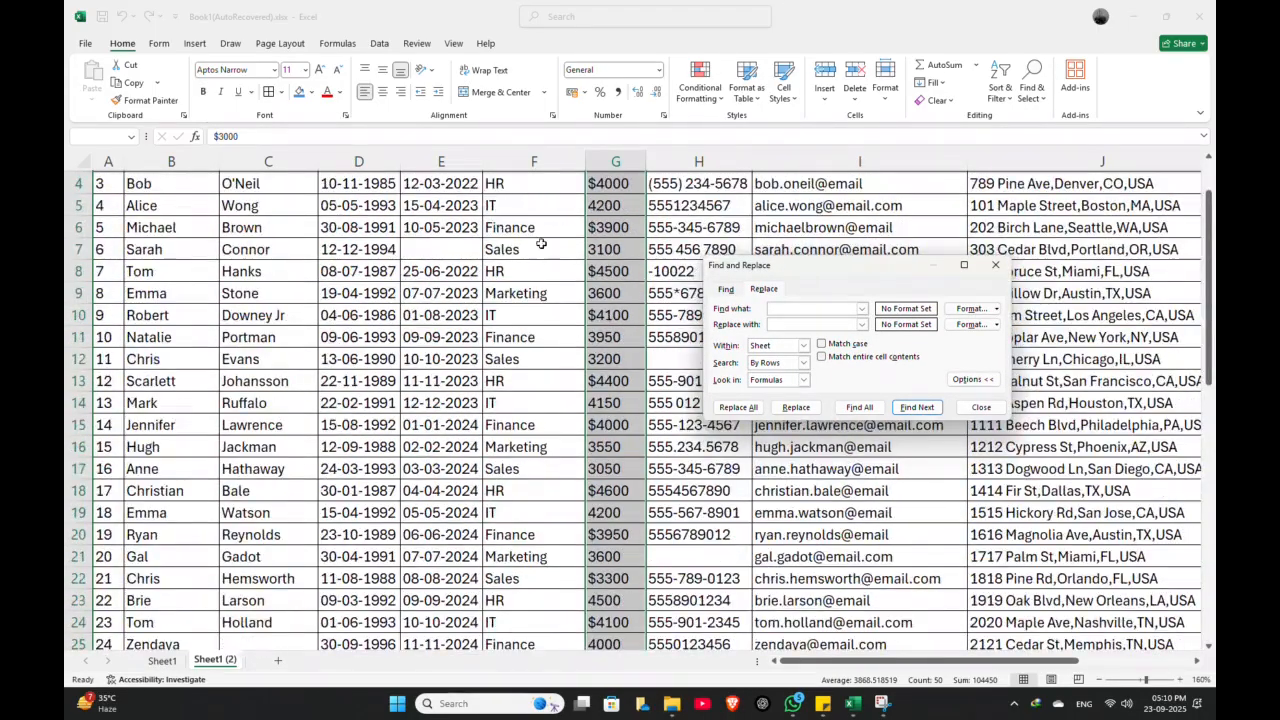
pyautogui.scroll(1, 542, 242)
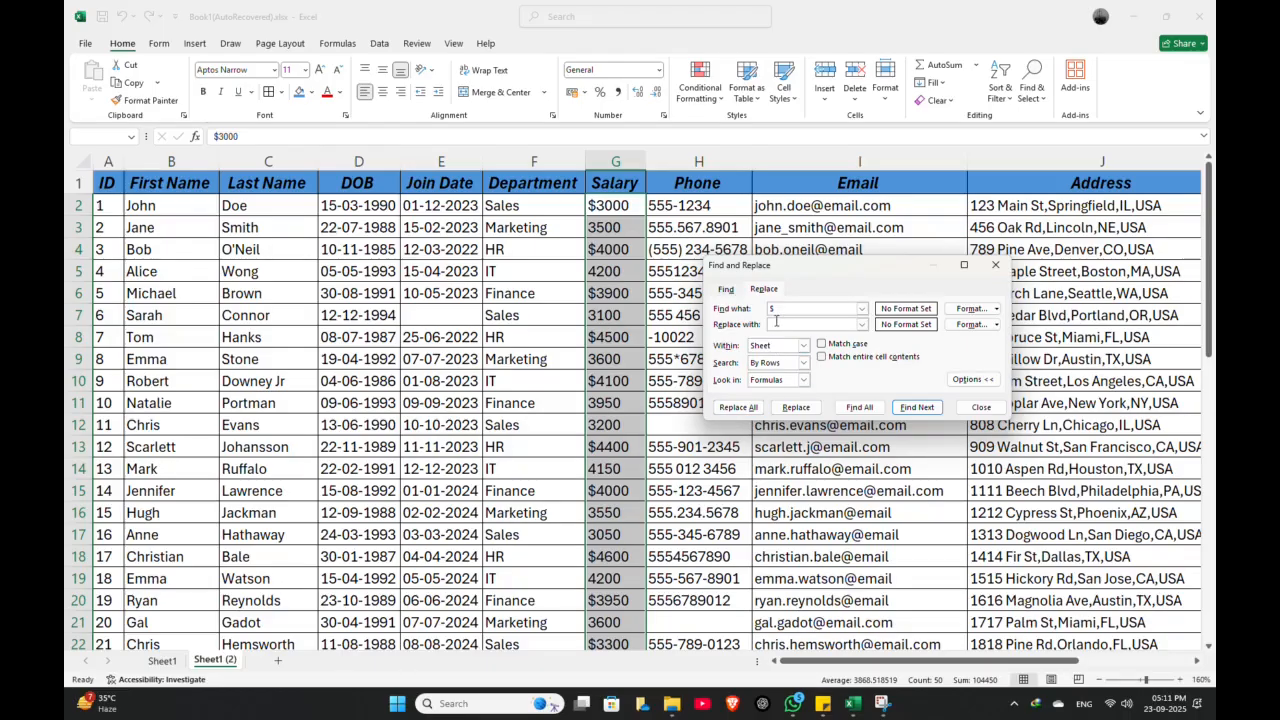
pyautogui.click(738, 407)
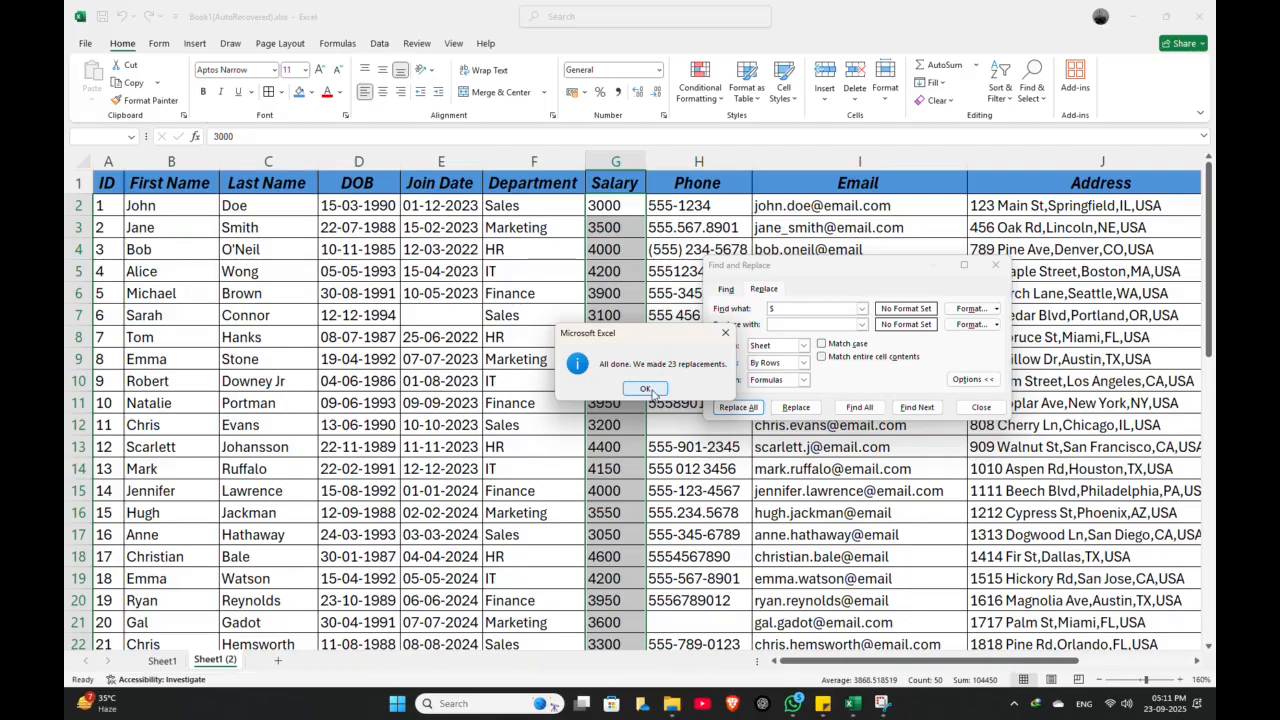
# Finish the $ replacement and check the Salary values from the first to the last row
pyautogui.click(646, 389)
pyautogui.click(981, 407)
pyautogui.scroll(-6, 575, 407)
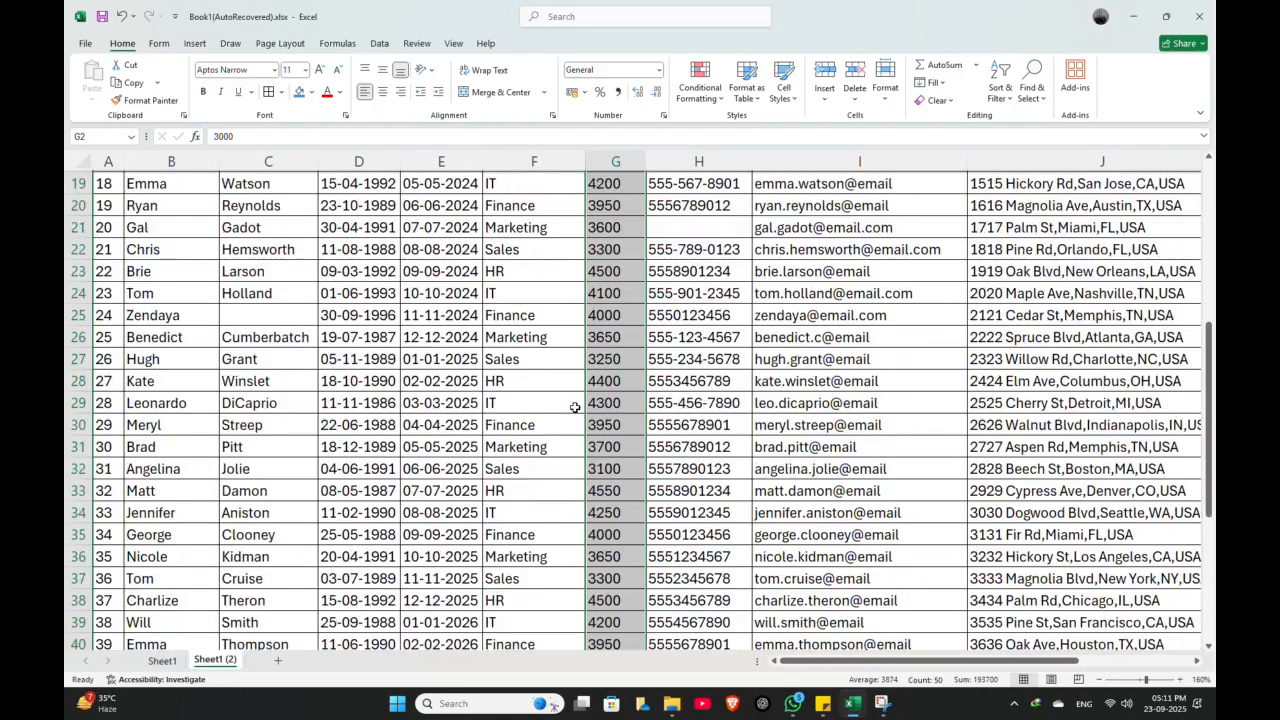
pyautogui.scroll(-6, 575, 407)
pyautogui.scroll(12, 654, 400)
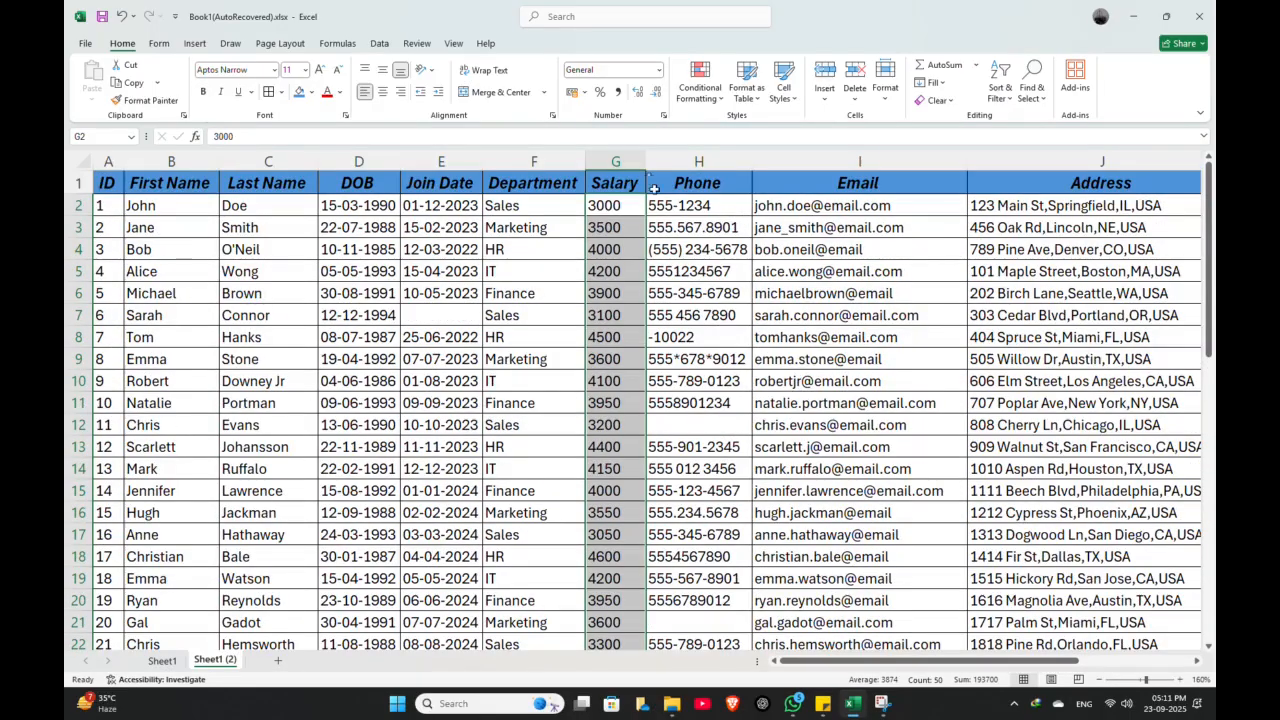
# Apply the $ English (United States) accounting format to the Salary values from G2 down to row 51
pyautogui.click(605, 218)
pyautogui.click(604, 214)
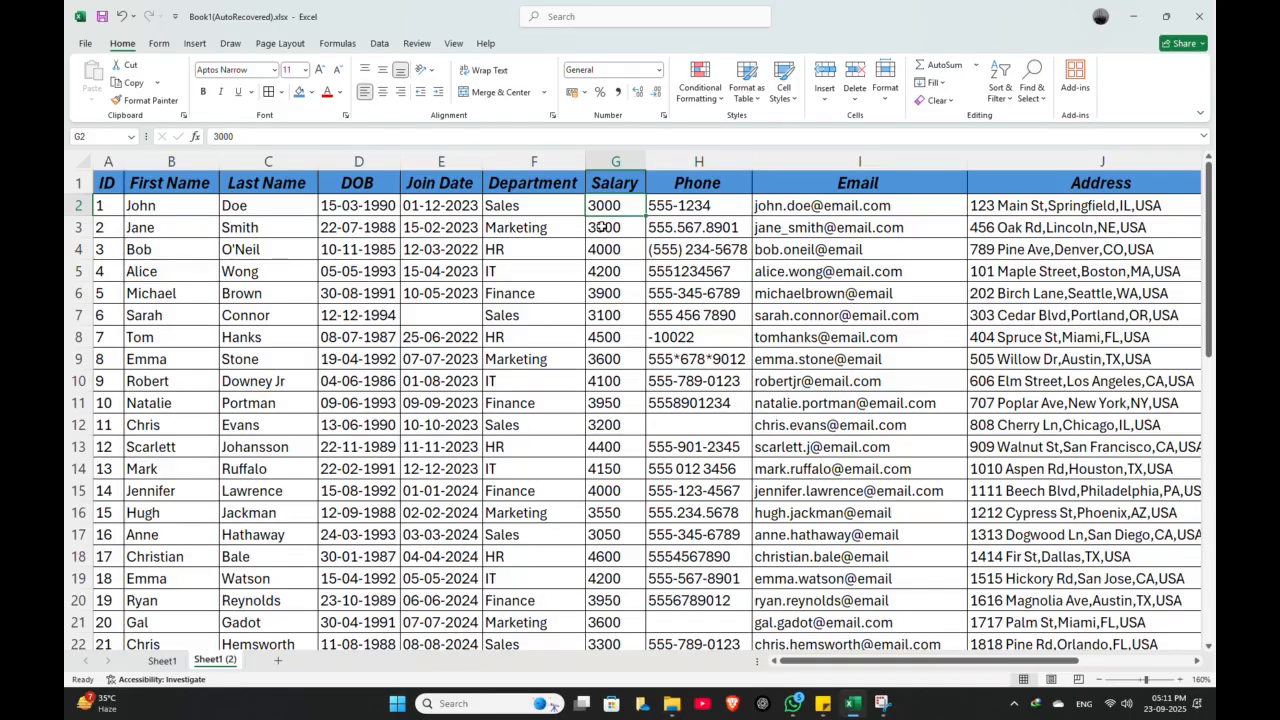
pyautogui.hotkey('ctrl', 'shift', 'Down')
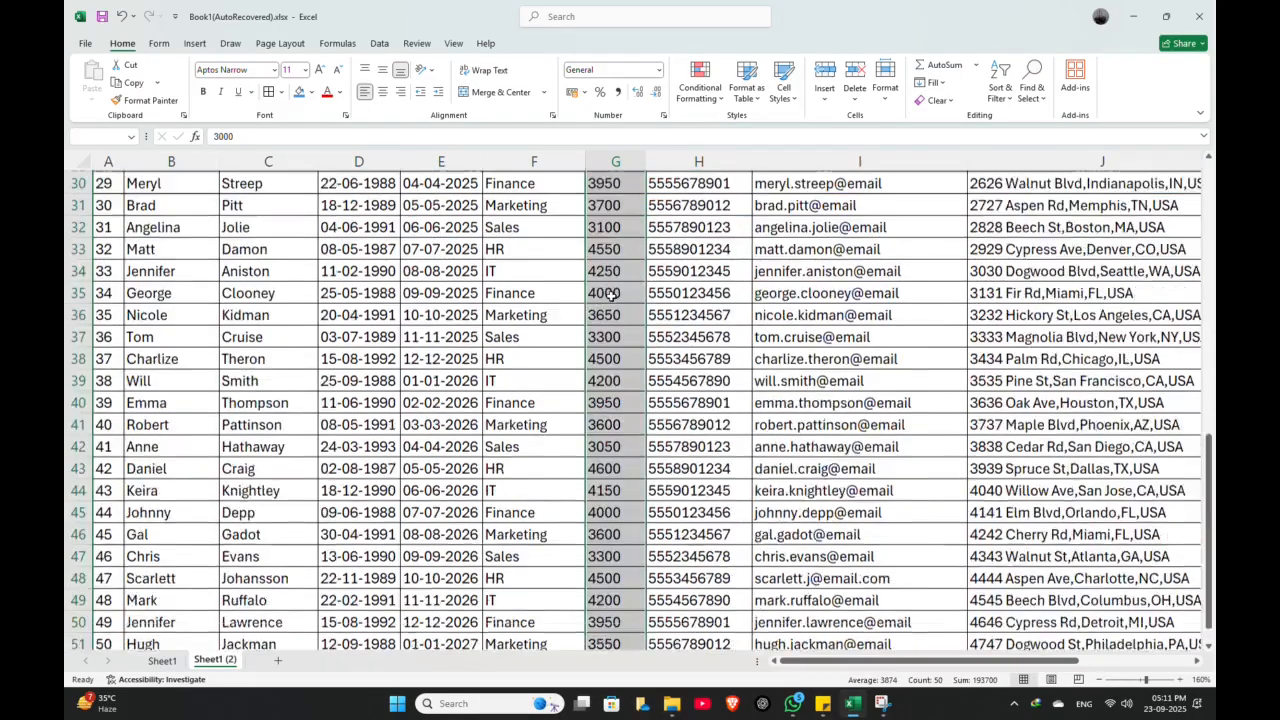
pyautogui.scroll(10, 594, 220)
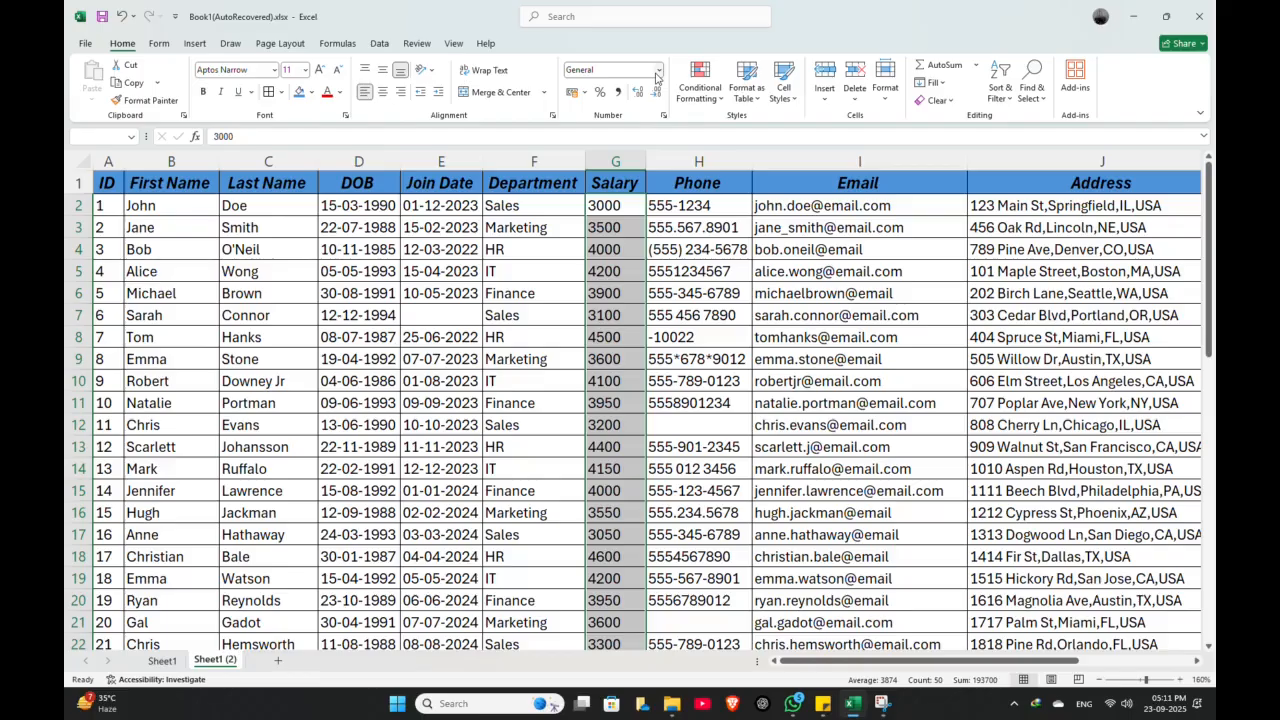
pyautogui.click(657, 76)
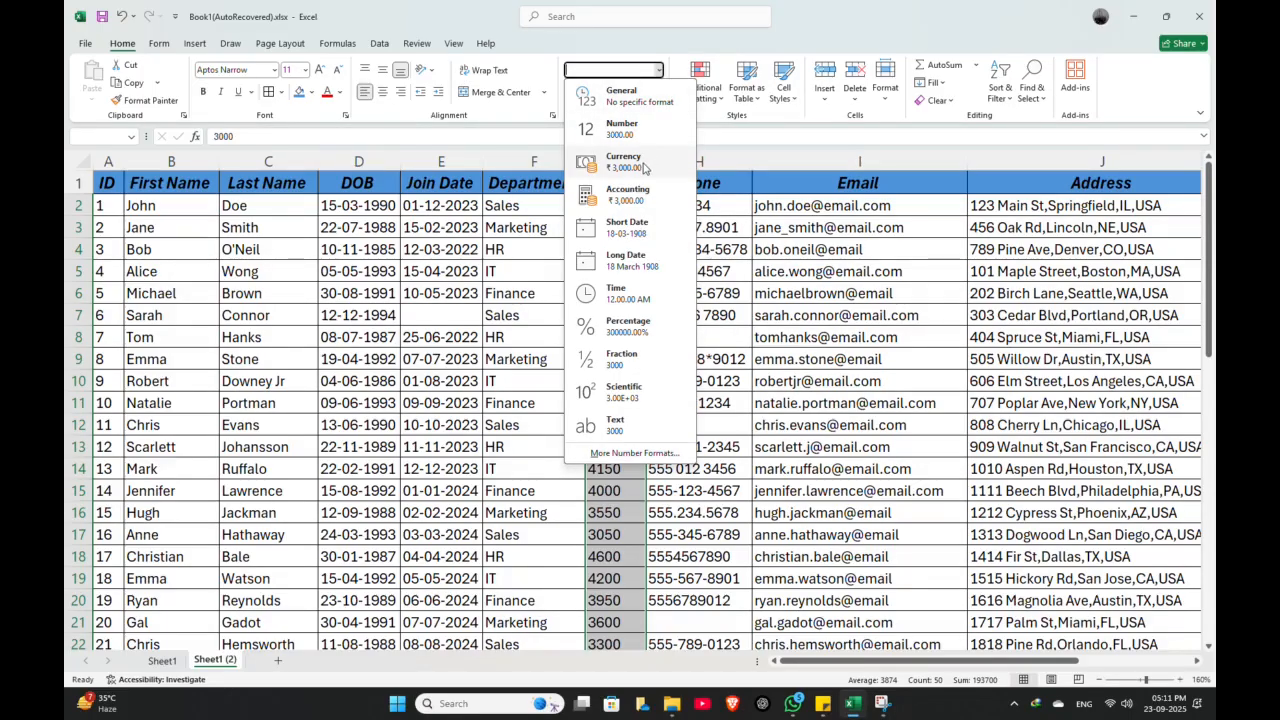
pyautogui.click(646, 46)
pyautogui.click(620, 203)
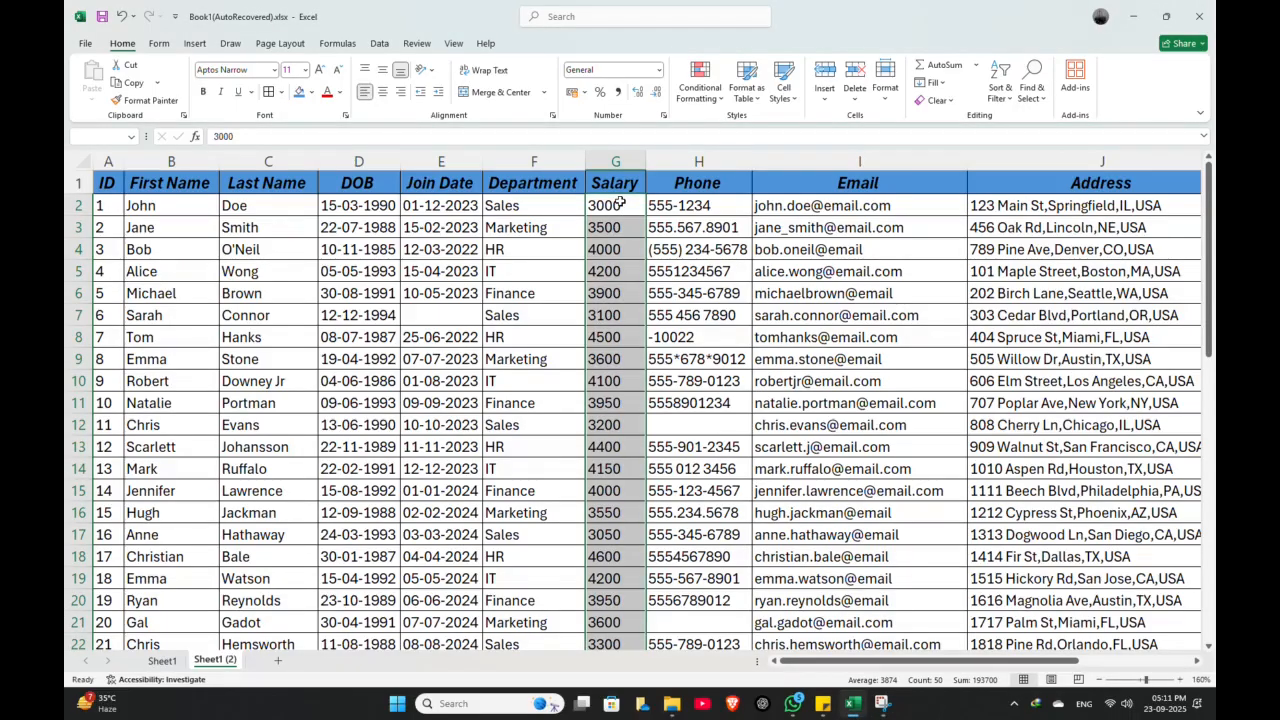
pyautogui.scroll(-15, 620, 200)
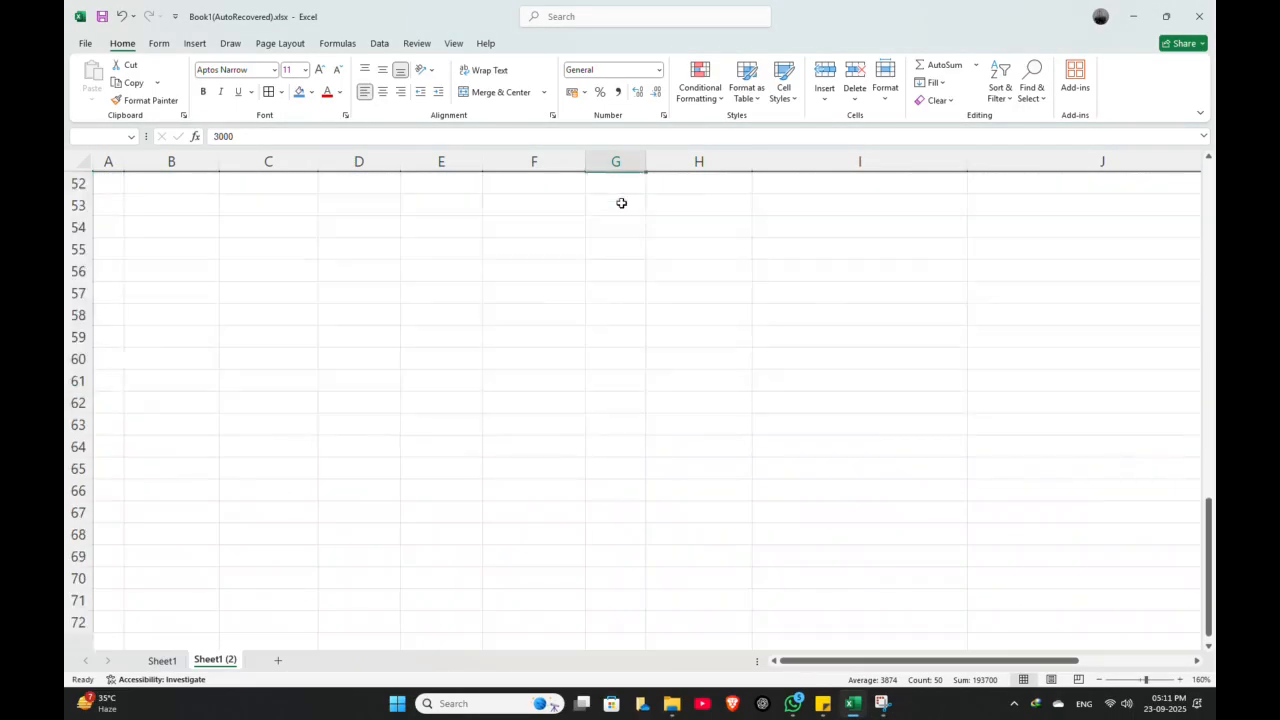
pyautogui.scroll(15, 620, 200)
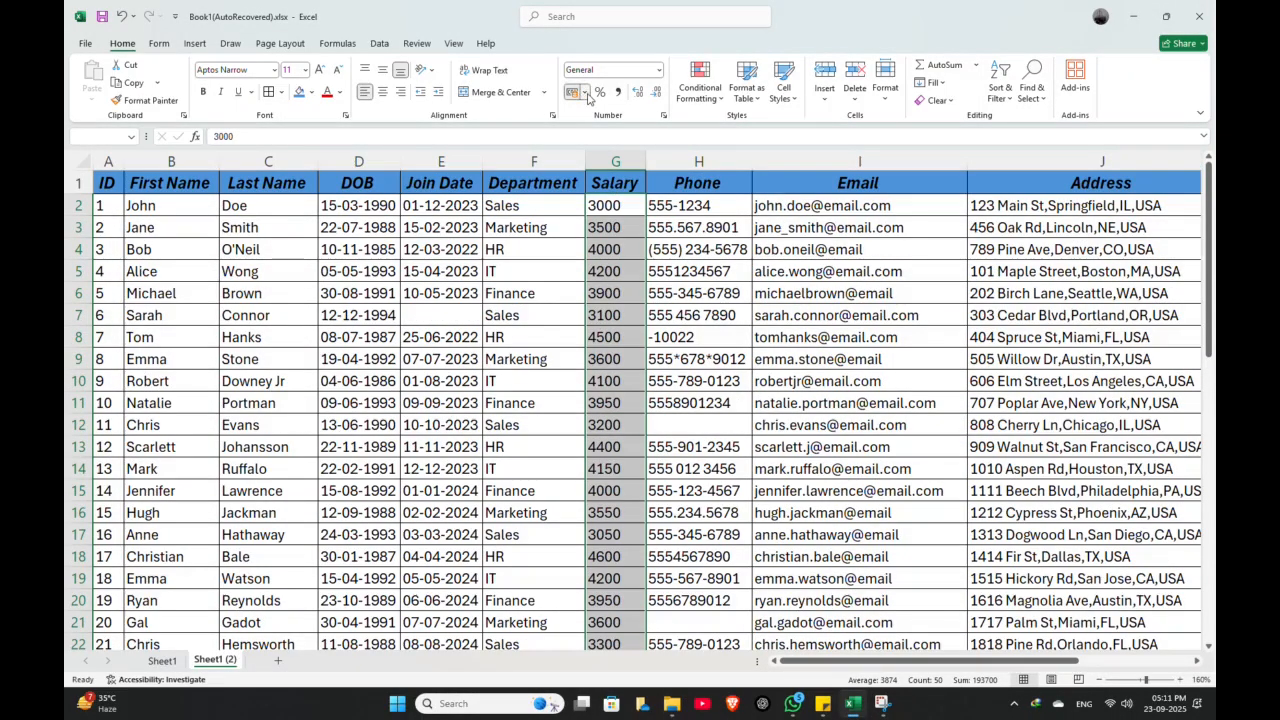
pyautogui.click(584, 93)
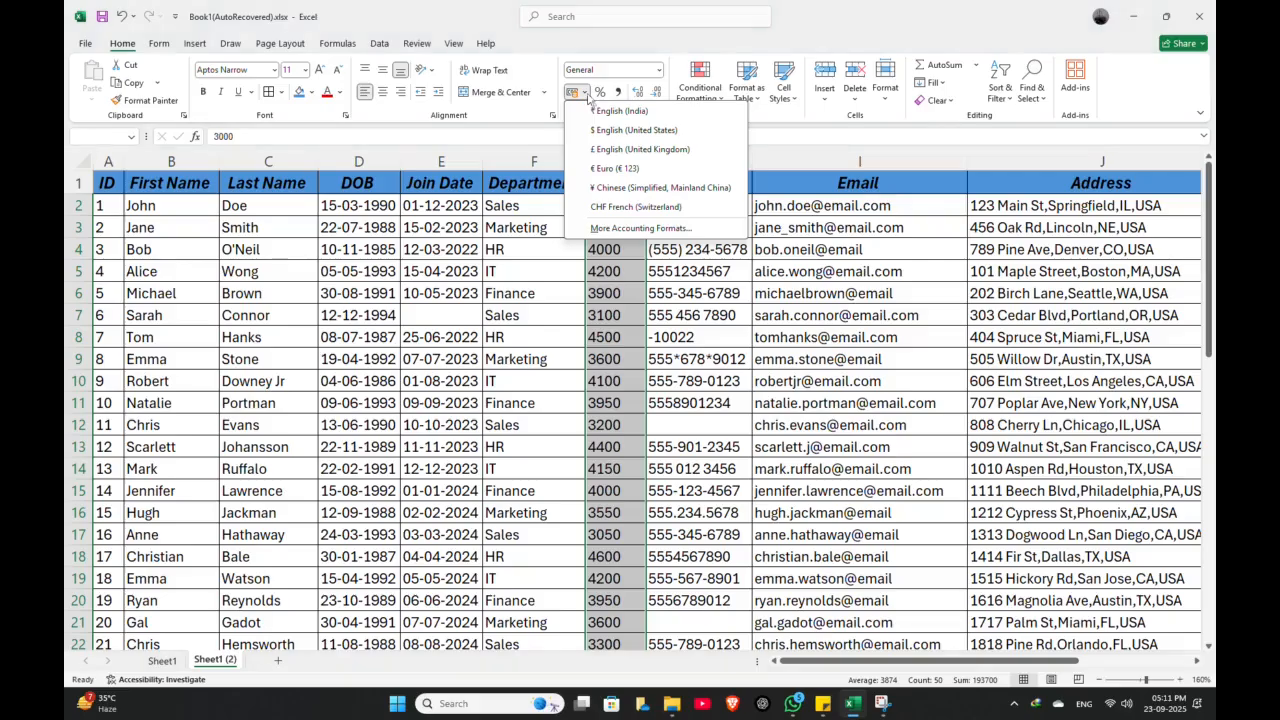
pyautogui.click(614, 133)
pyautogui.click(632, 232)
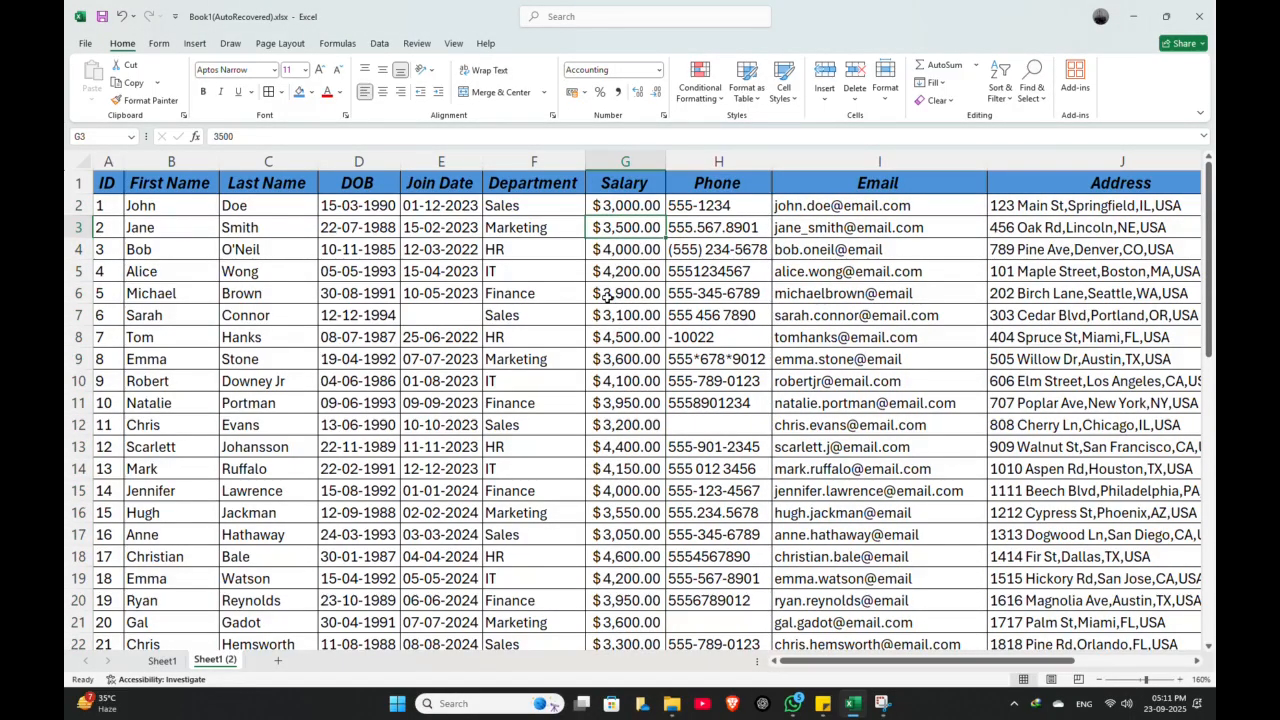
pyautogui.scroll(-7, 640, 300)
pyautogui.scroll(7, 652, 381)
# Reduce the Salary values from G2 down to row 51 to no decimal places
pyautogui.click(628, 198)
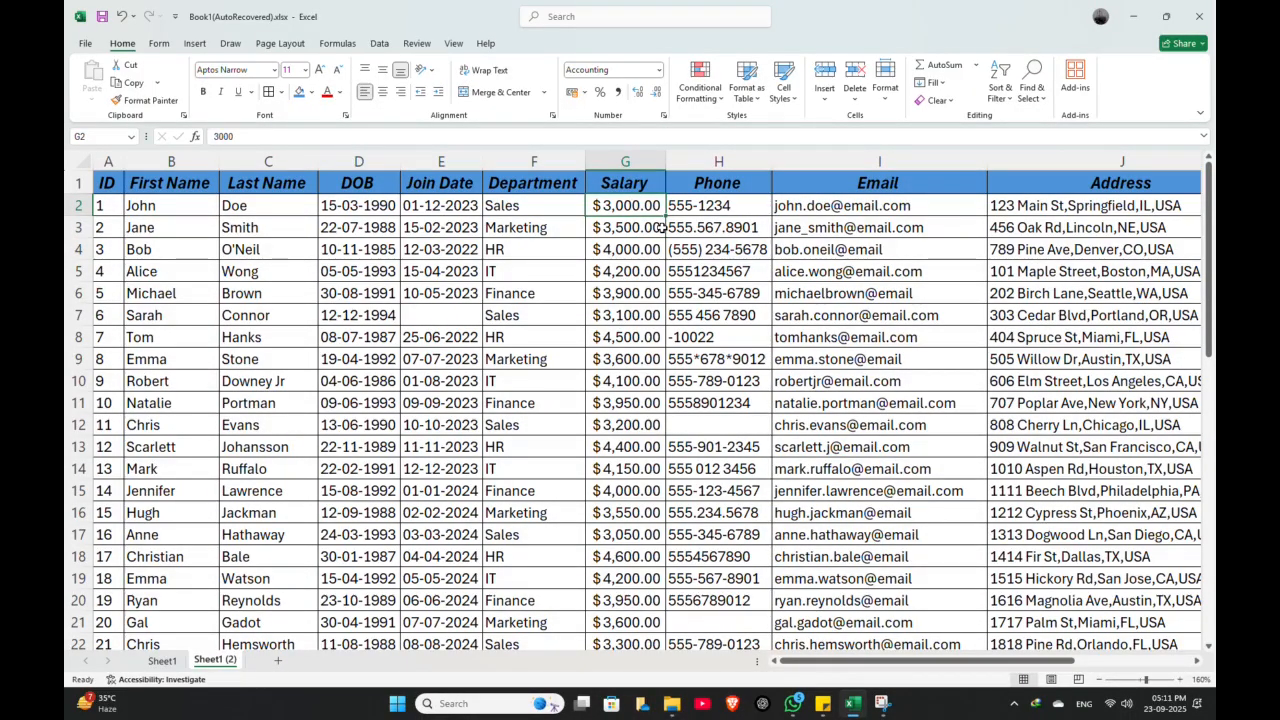
pyautogui.hotkey('ctrl', 'shift', 'Down')
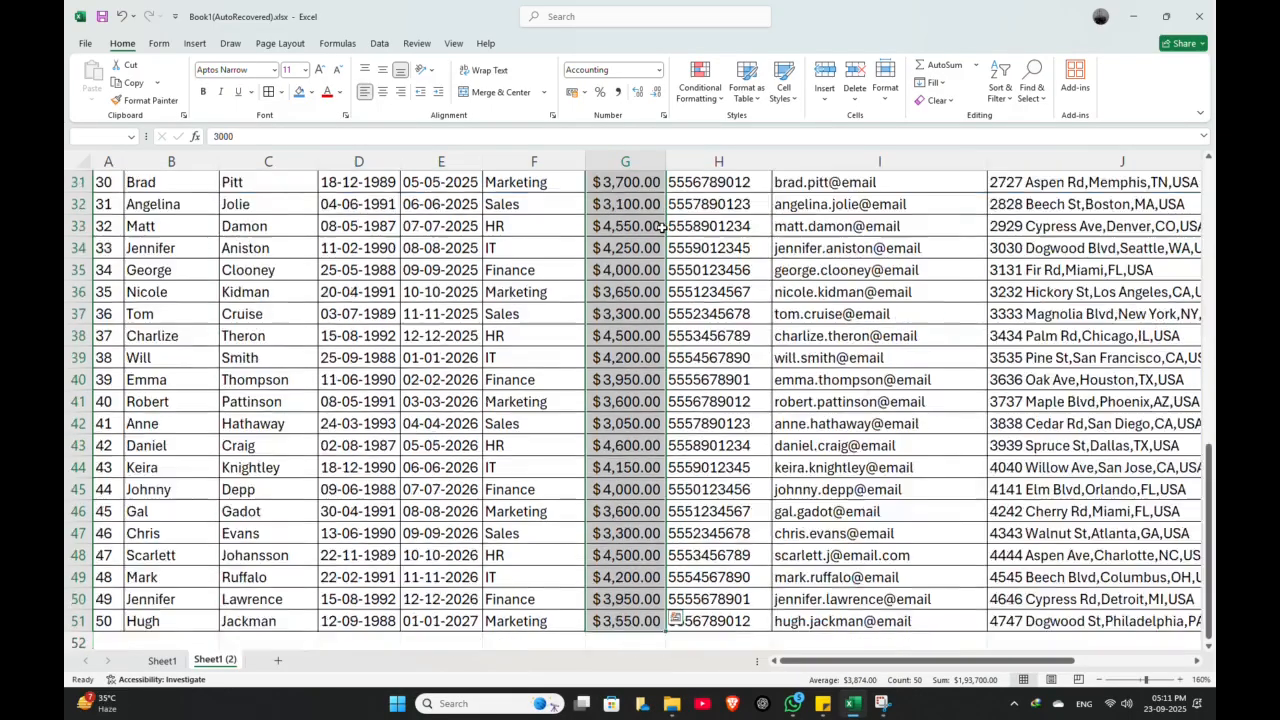
pyautogui.scroll(10, 663, 203)
pyautogui.click(657, 93)
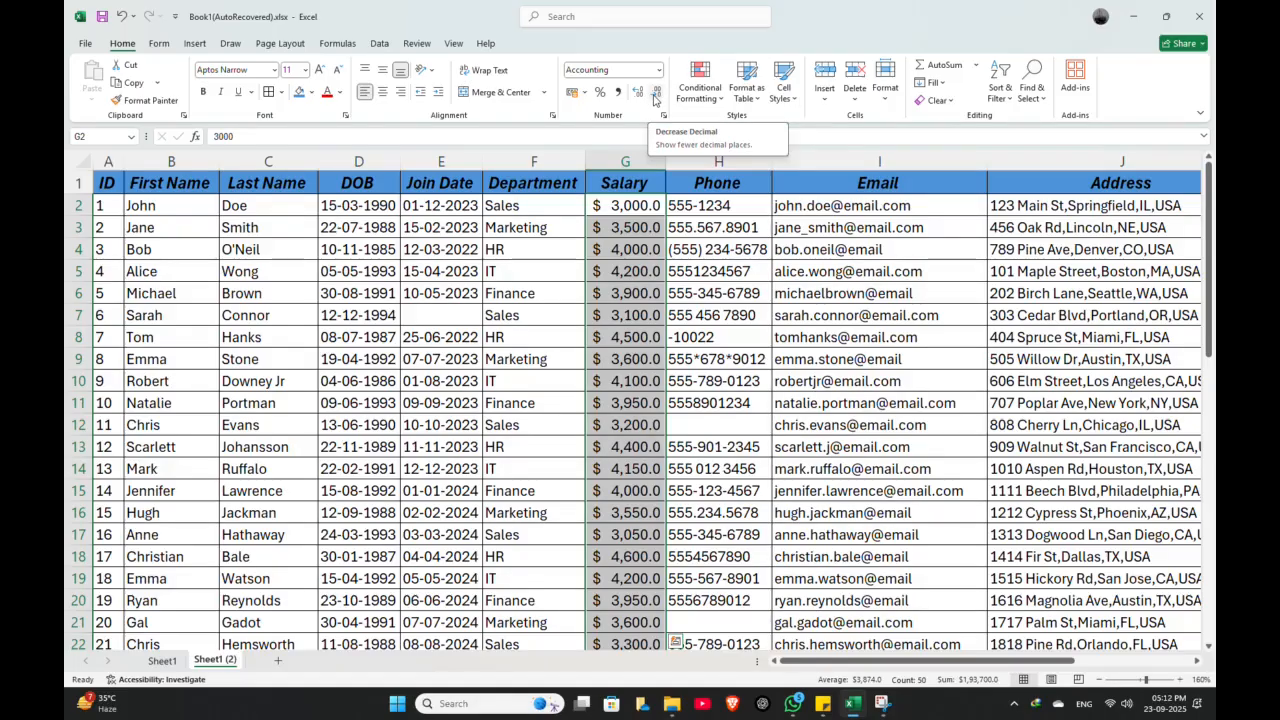
pyautogui.click(655, 96)
pyautogui.click(641, 268)
pyautogui.scroll(-1, 641, 265)
pyautogui.scroll(-7, 641, 265)
pyautogui.scroll(7, 640, 256)
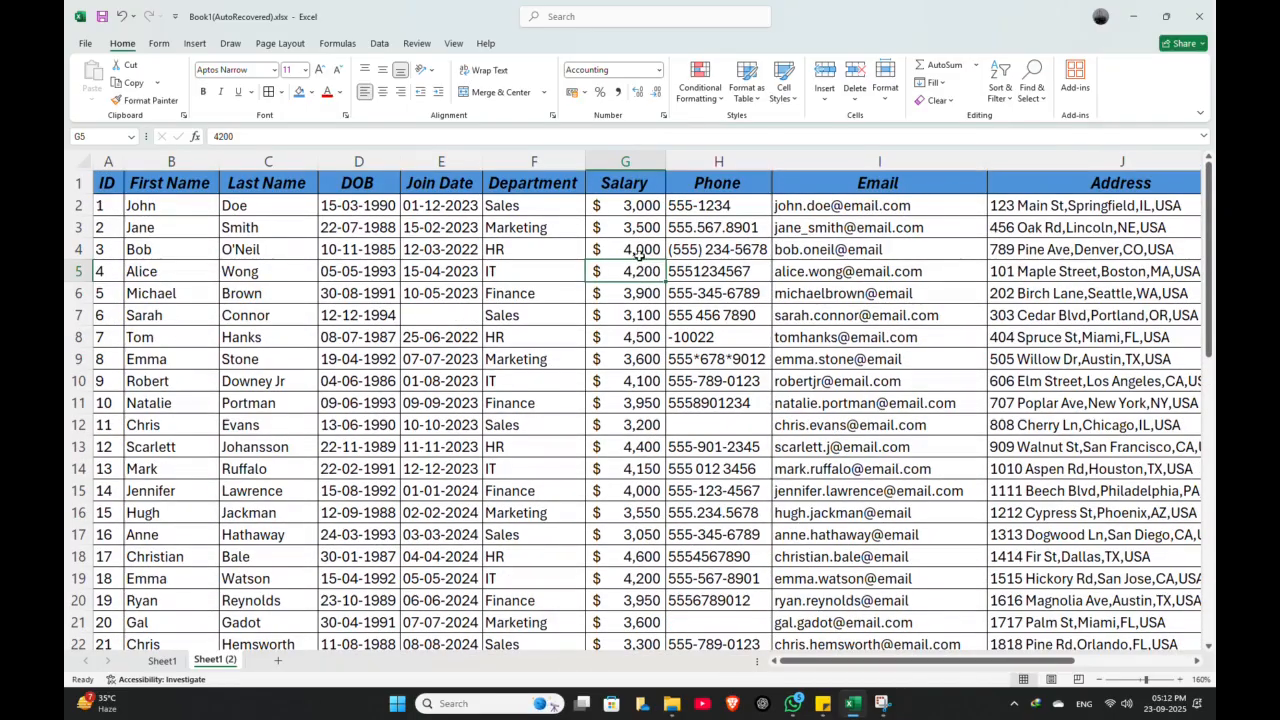
pyautogui.click(635, 208)
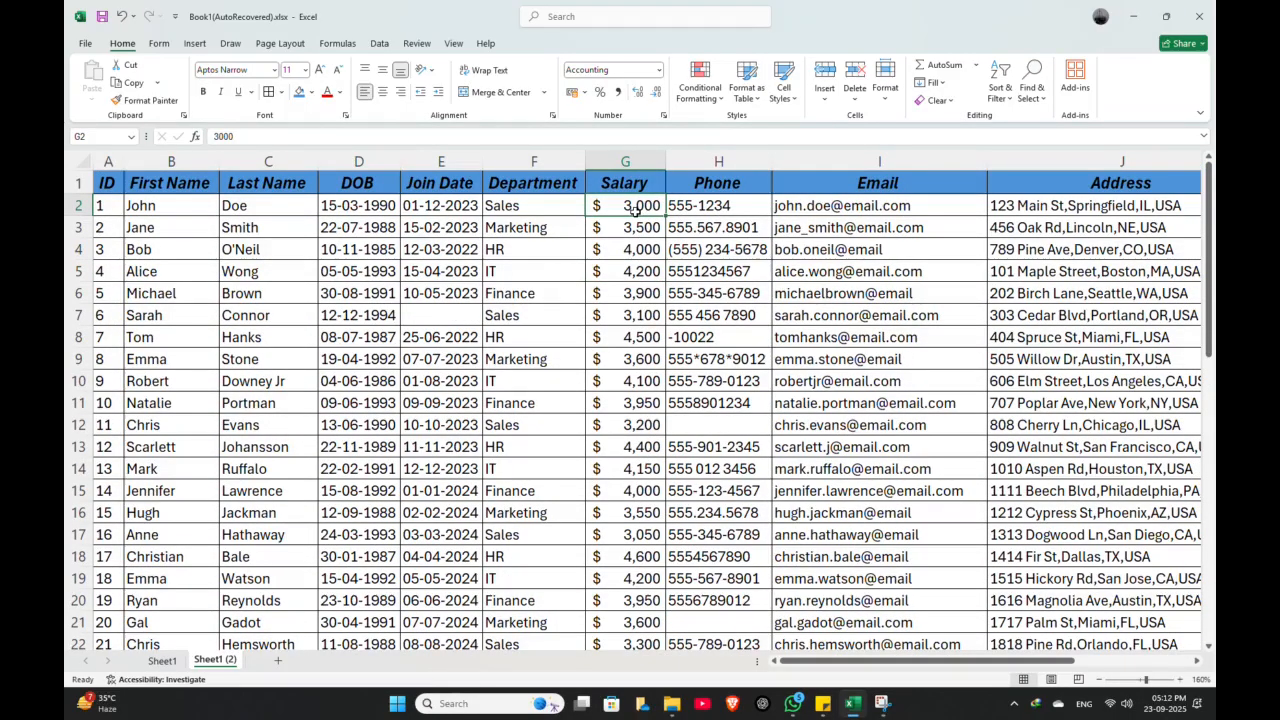
pyautogui.press('super+Down')
pyautogui.press('super')
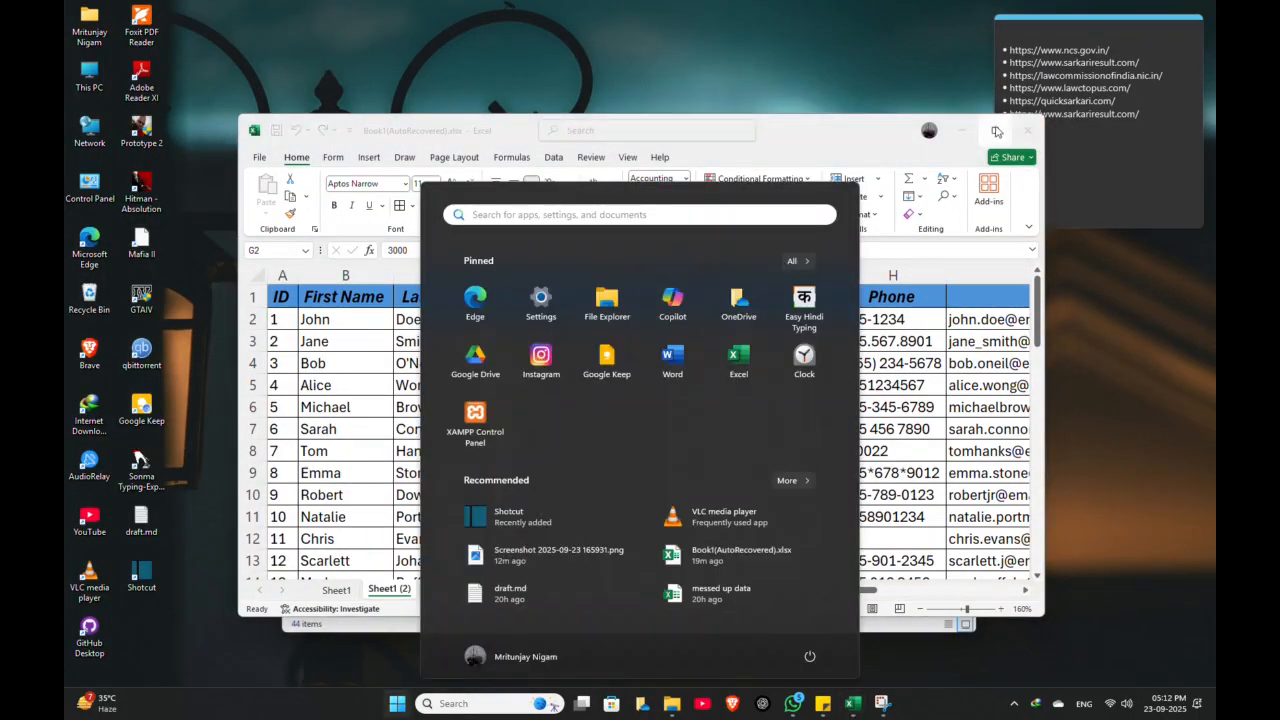
pyautogui.click(996, 131)
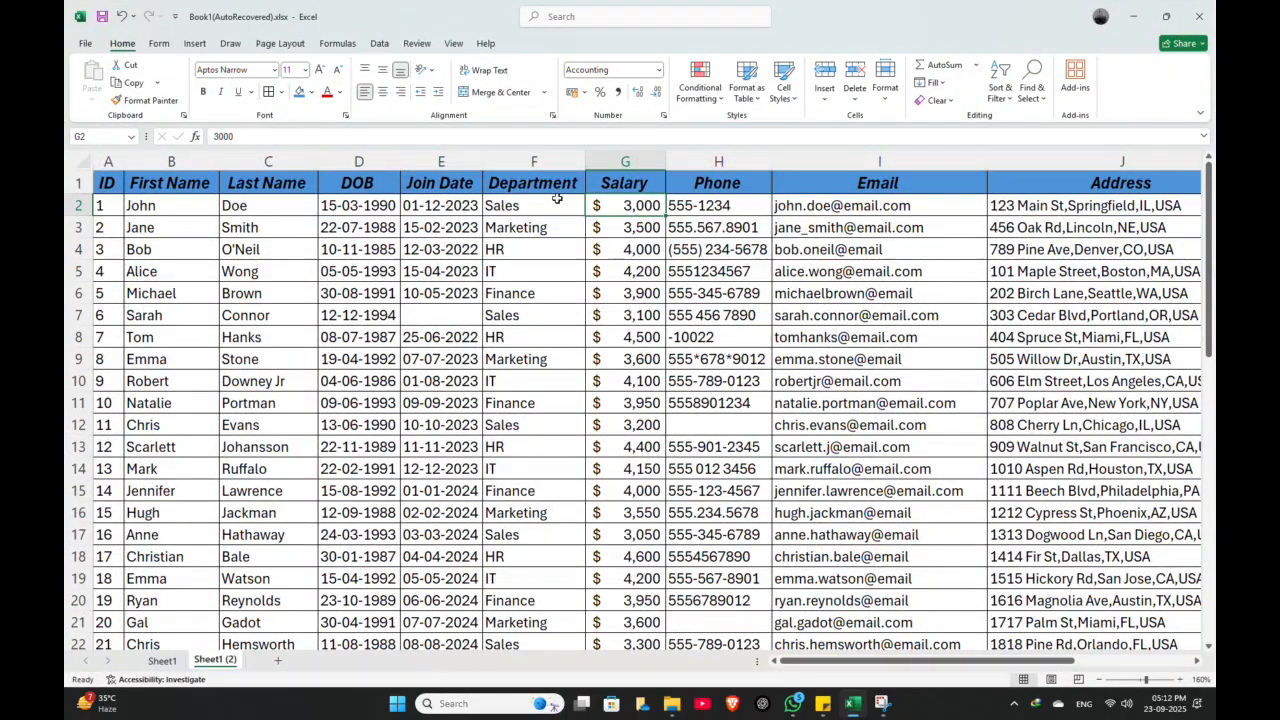
# Increase the Salary values from G2 down to row 51 to two decimal places
pyautogui.hotkey('ctrl', 'shift', 'Down')
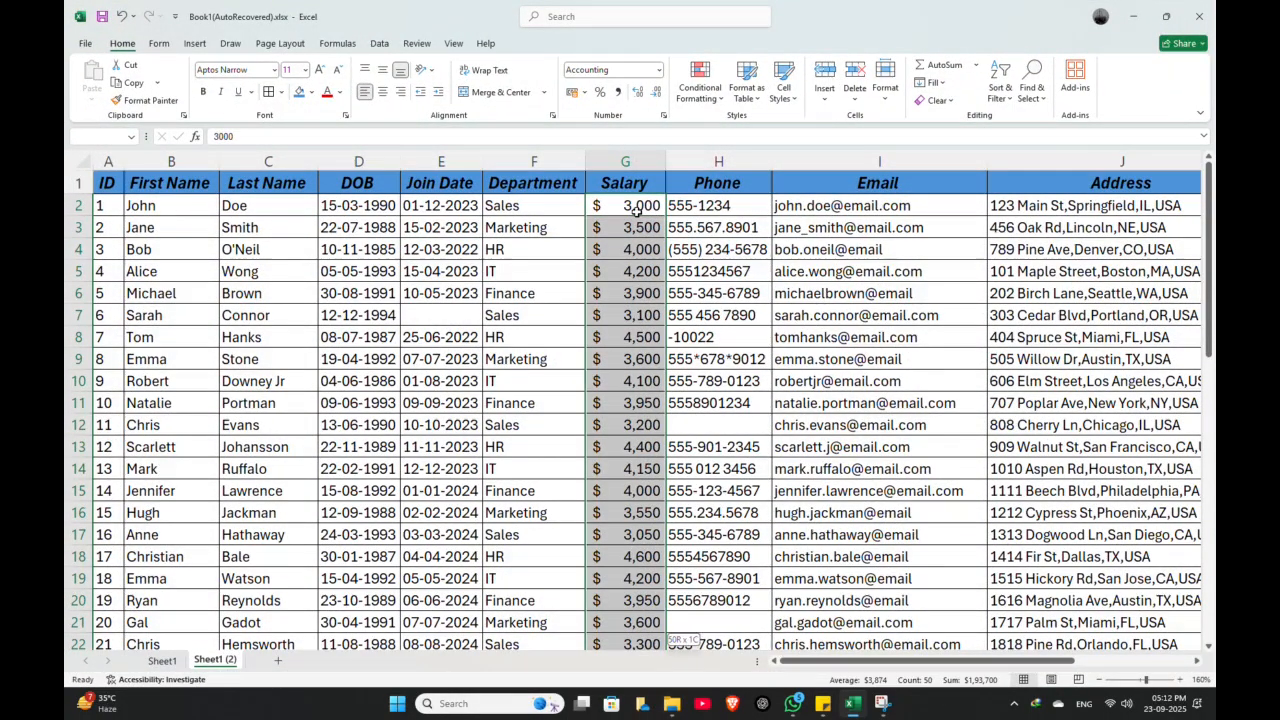
pyautogui.click(638, 91)
pyautogui.click(641, 91)
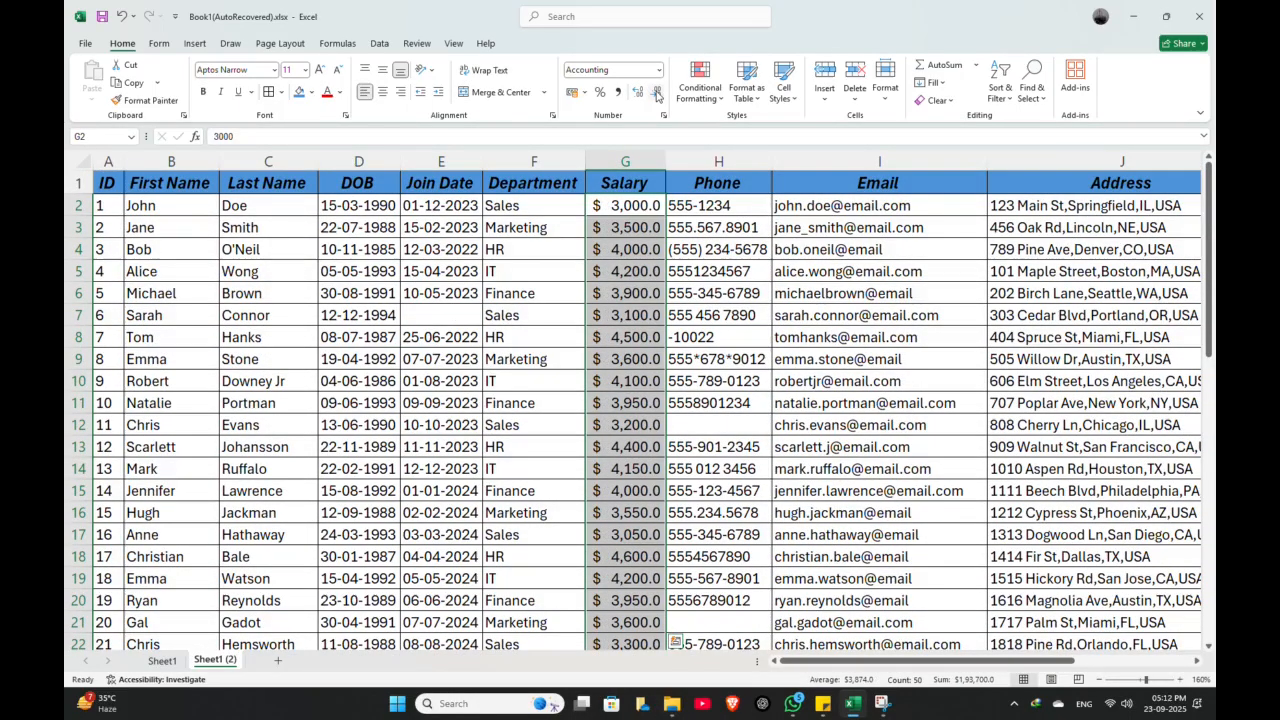
pyautogui.click(652, 273)
pyautogui.scroll(-2, 657, 278)
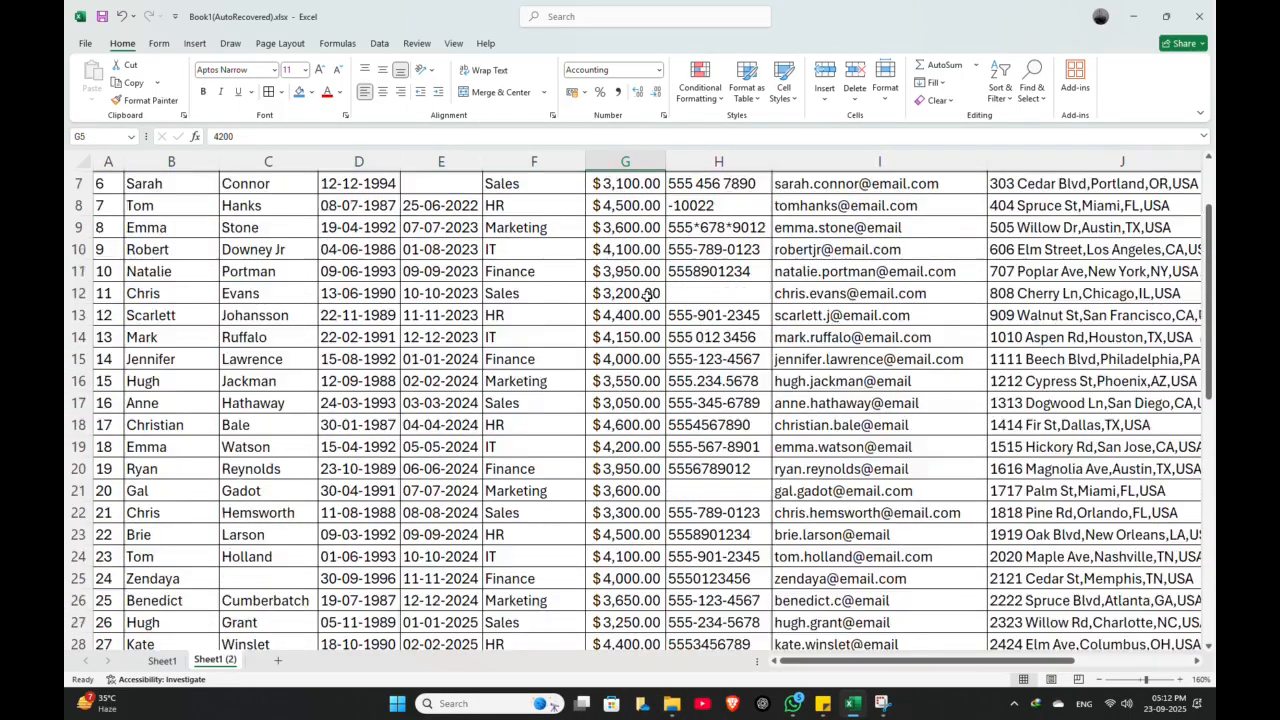
pyautogui.scroll(2, 652, 300)
pyautogui.scroll(-13, 652, 305)
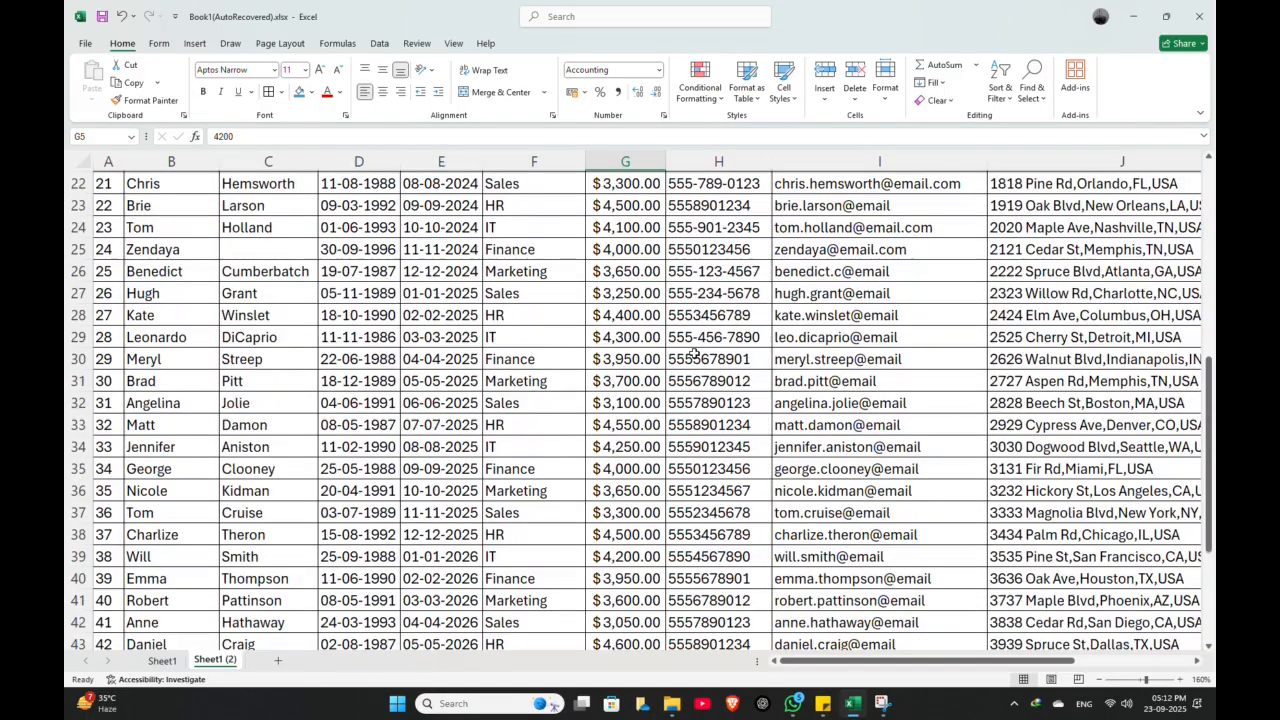
pyautogui.scroll(13, 574, 380)
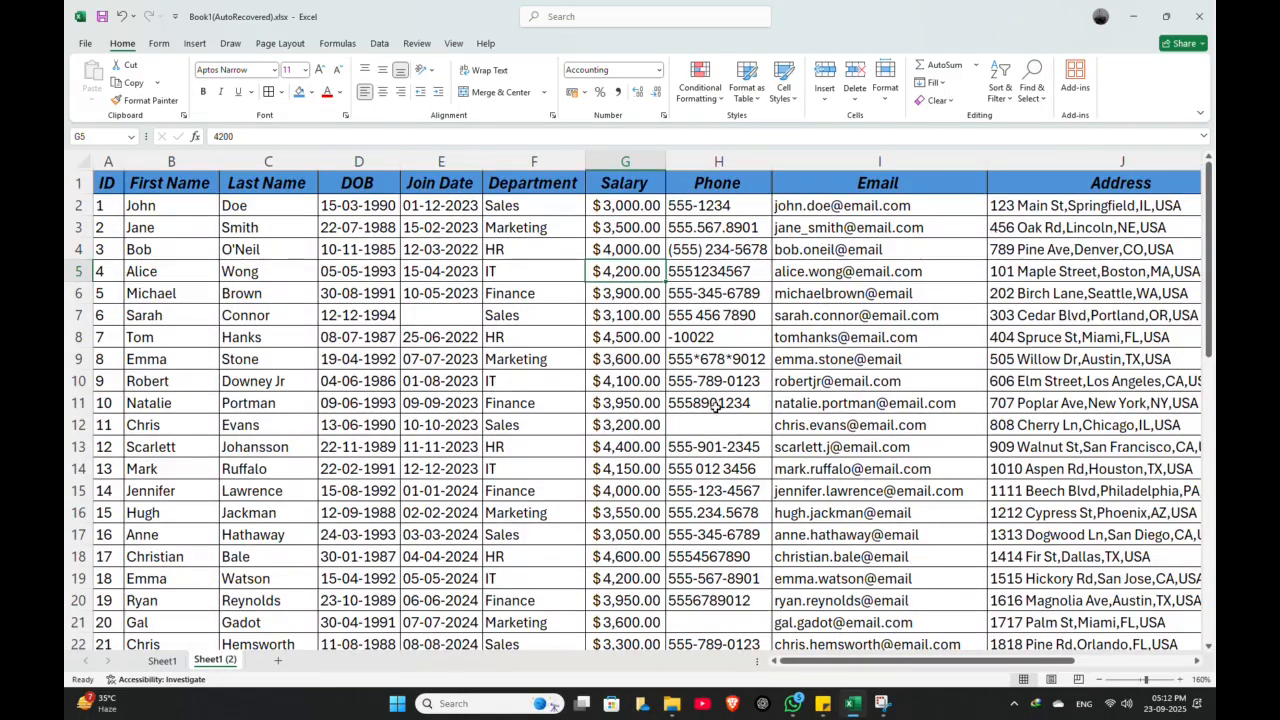
# Look through the table for empty cells, examining the Join Date and Phone columns down the rows
pyautogui.click(435, 318)
pyautogui.scroll(-5, 506, 331)
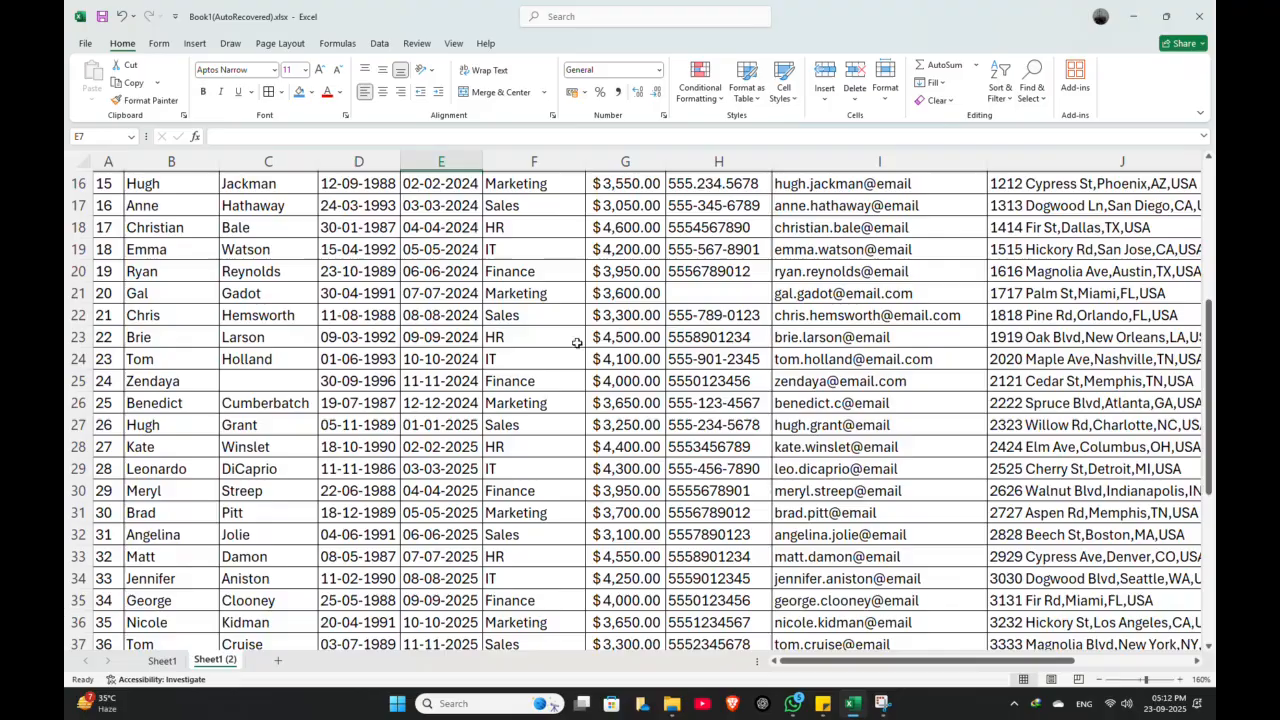
pyautogui.doubleClick(706, 296)
pyautogui.scroll(-2, 620, 299)
pyautogui.scroll(7, 610, 298)
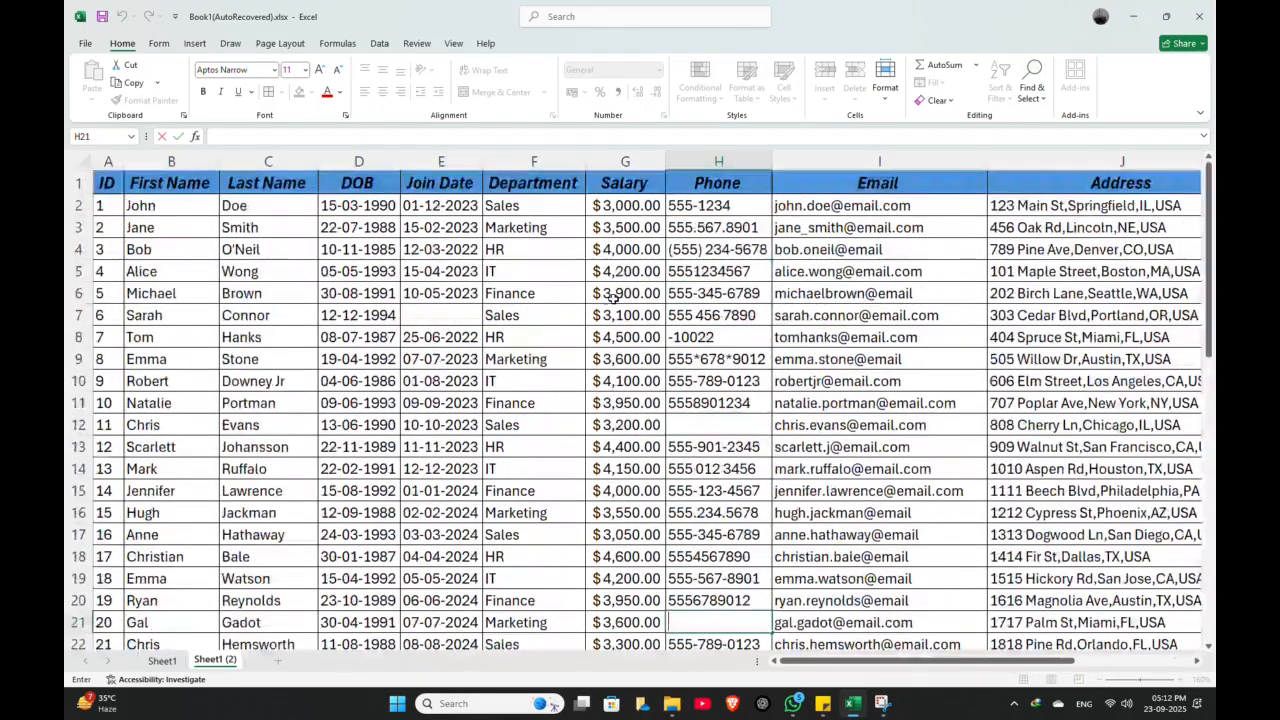
pyautogui.click(440, 316)
pyautogui.scroll(-1, 566, 338)
pyautogui.scroll(-11, 570, 344)
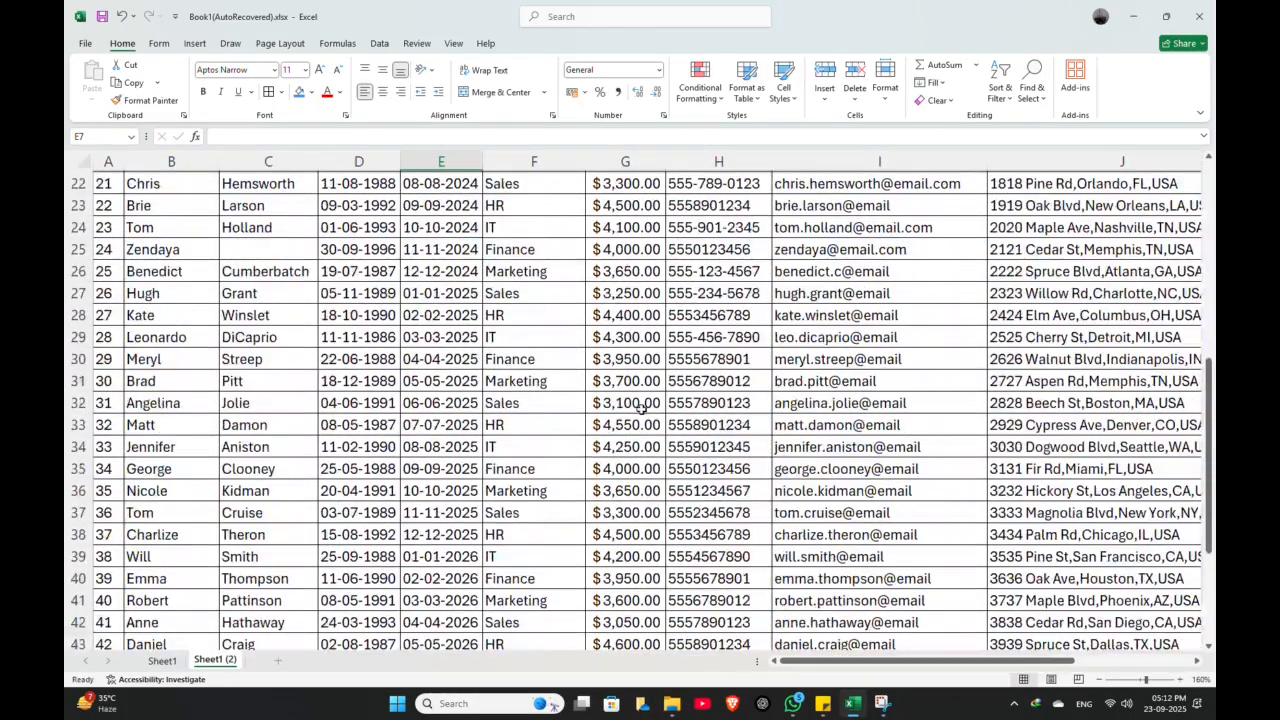
pyautogui.scroll(12, 785, 458)
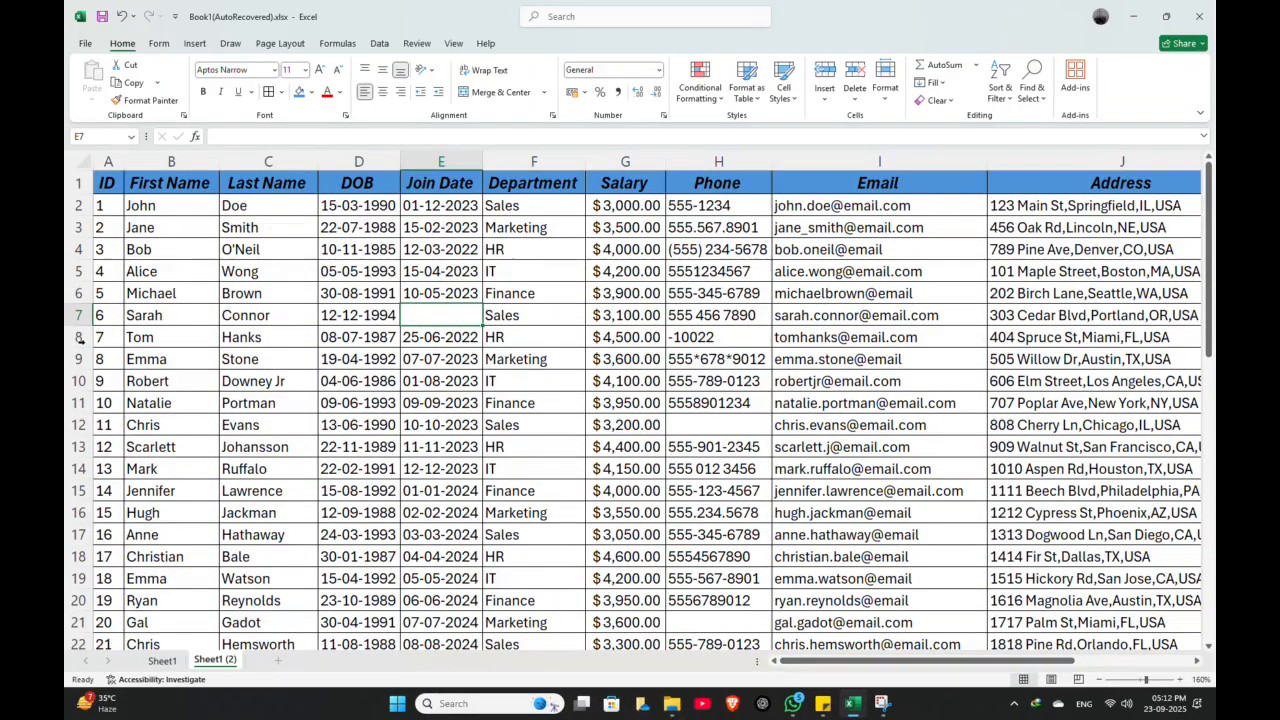
pyautogui.scroll(-6, 80, 338)
pyautogui.scroll(6, 487, 333)
# Select all blank cells in the whole table with Go To Special, using the Blanks option
pyautogui.click(545, 355)
pyautogui.click(541, 342)
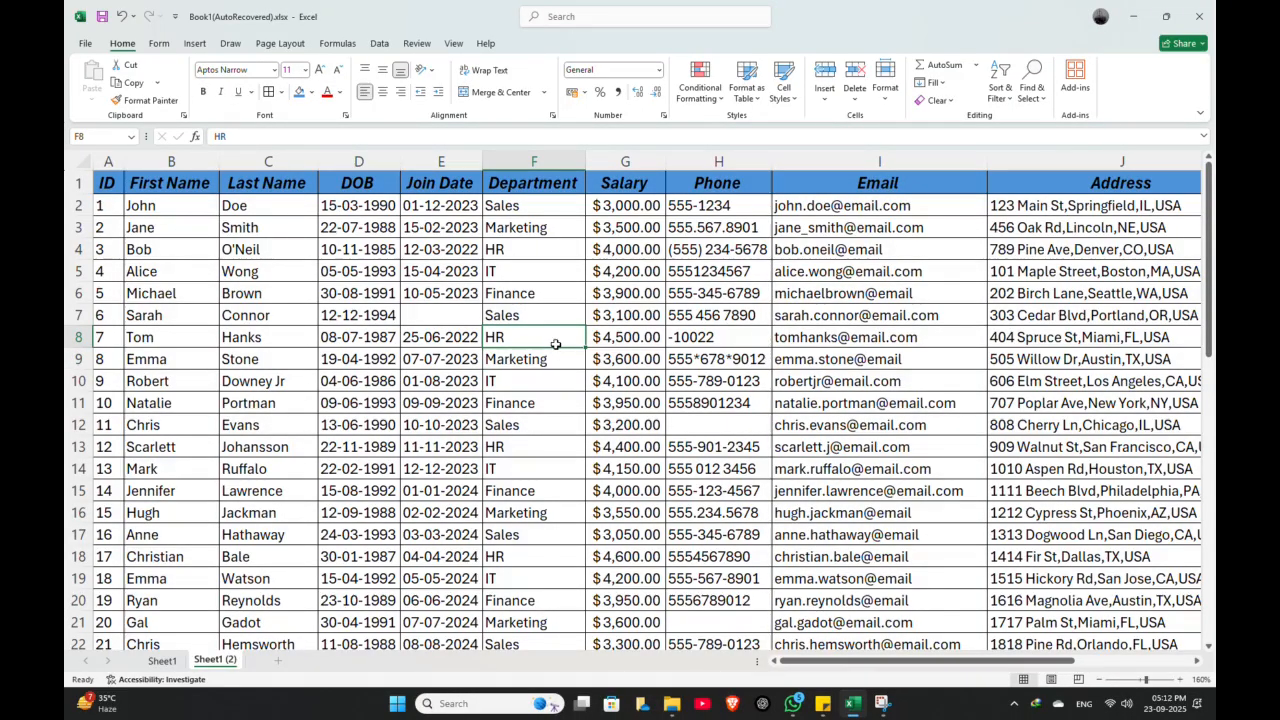
pyautogui.hotkey('ctrl', 'a')
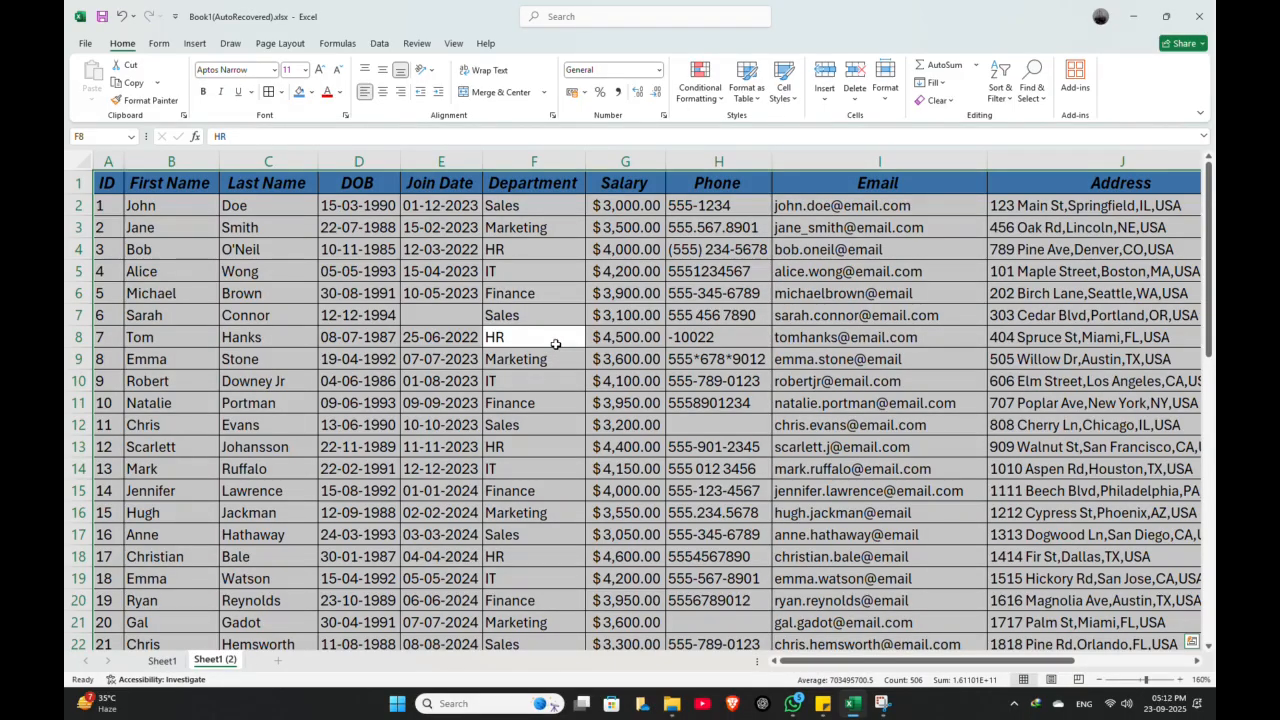
pyautogui.hotkey('ctrl', 'g')
pyautogui.moveTo(640, 225); pyautogui.dragTo(736, 225)
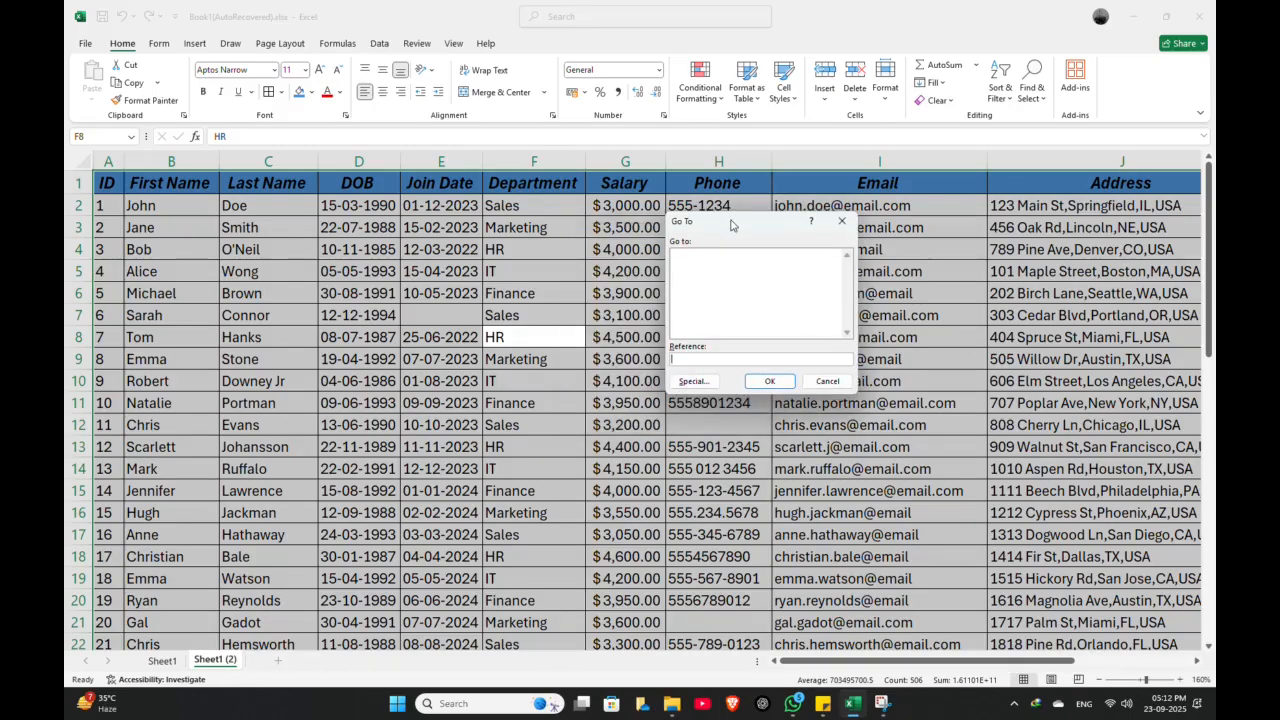
pyautogui.click(695, 381)
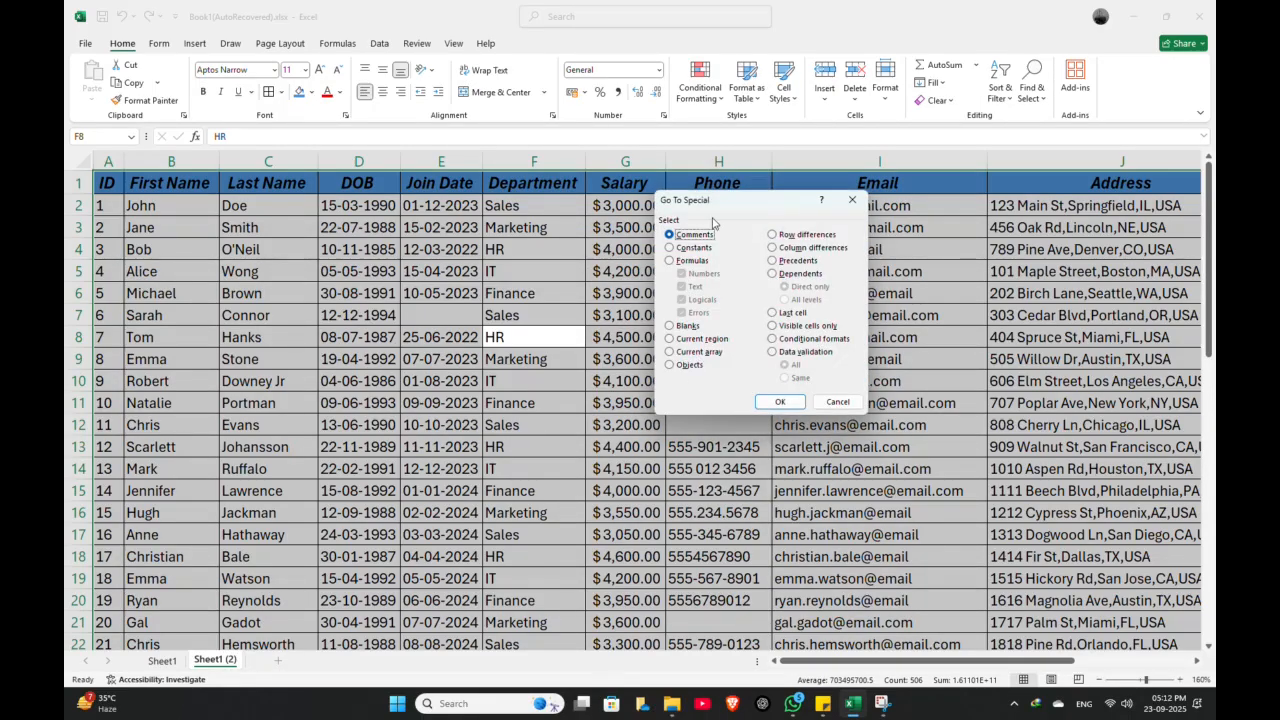
pyautogui.click(670, 327)
pyautogui.click(782, 401)
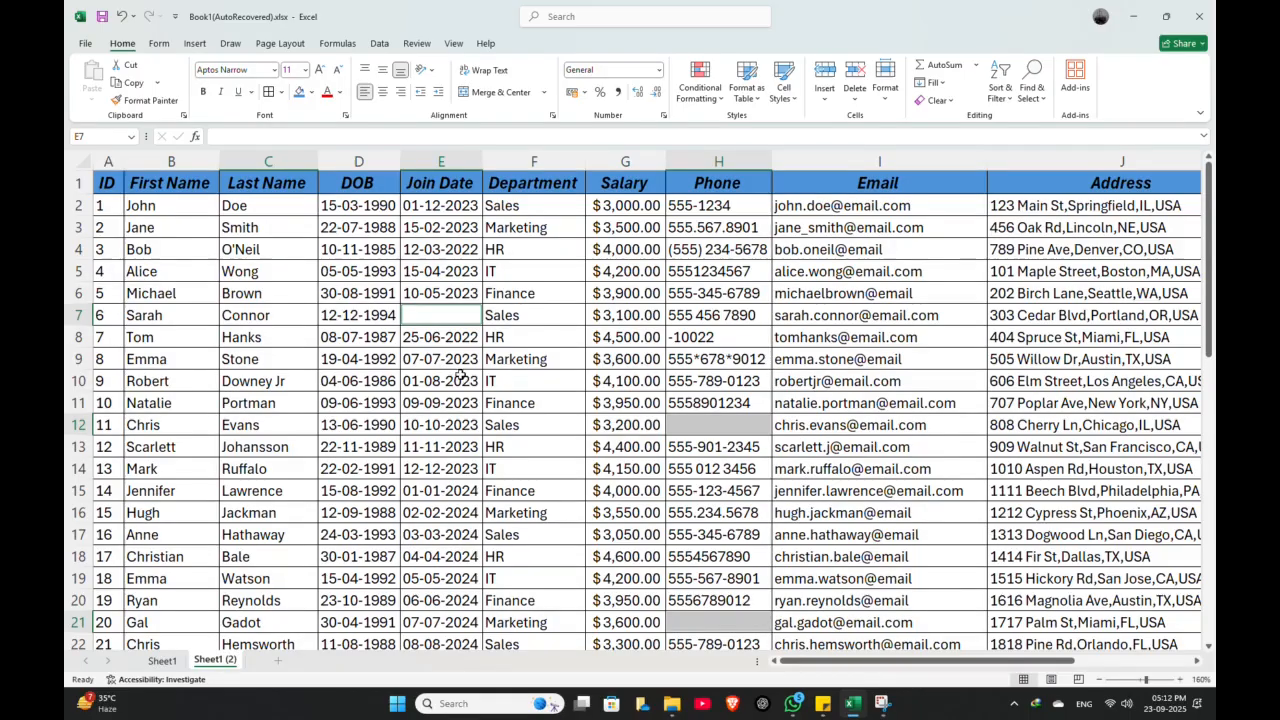
# Fill all the selected blank cells in the table with NA in a single entry
pyautogui.scroll(-7, 460, 375)
pyautogui.scroll(1, 560, 390)
pyautogui.scroll(-3, 662, 401)
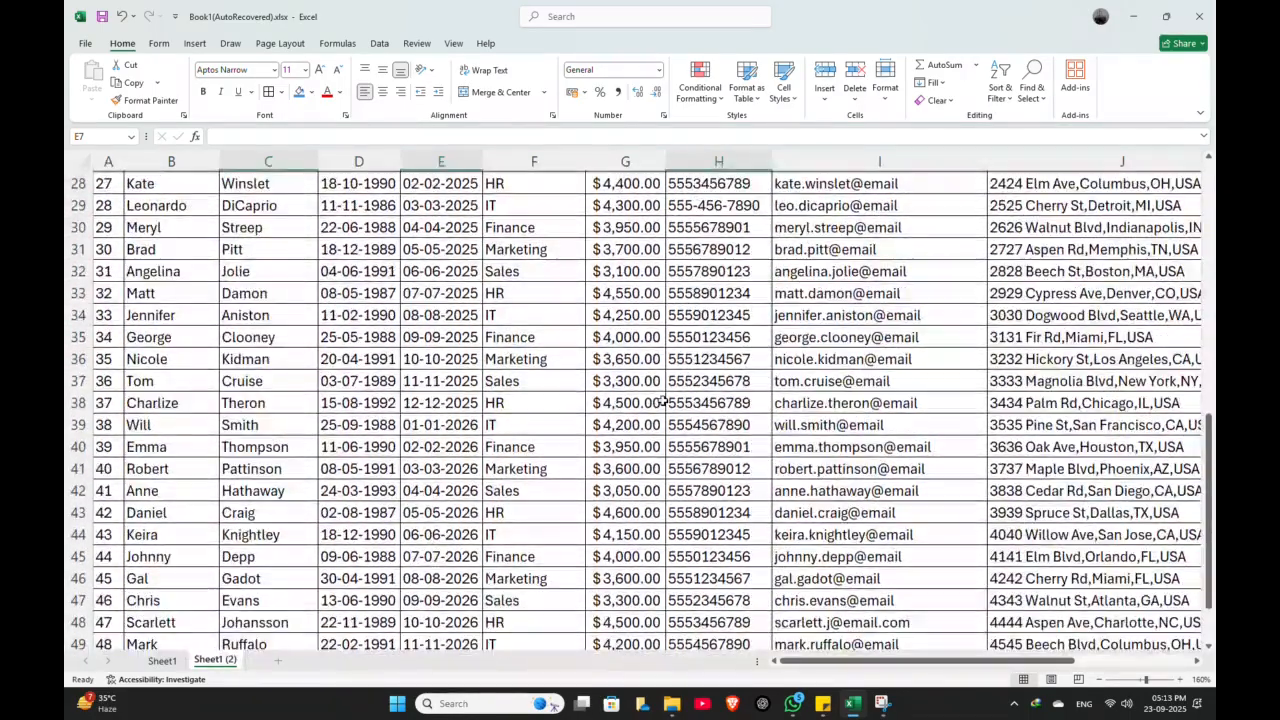
pyautogui.scroll(-4, 662, 401)
pyautogui.scroll(13, 630, 400)
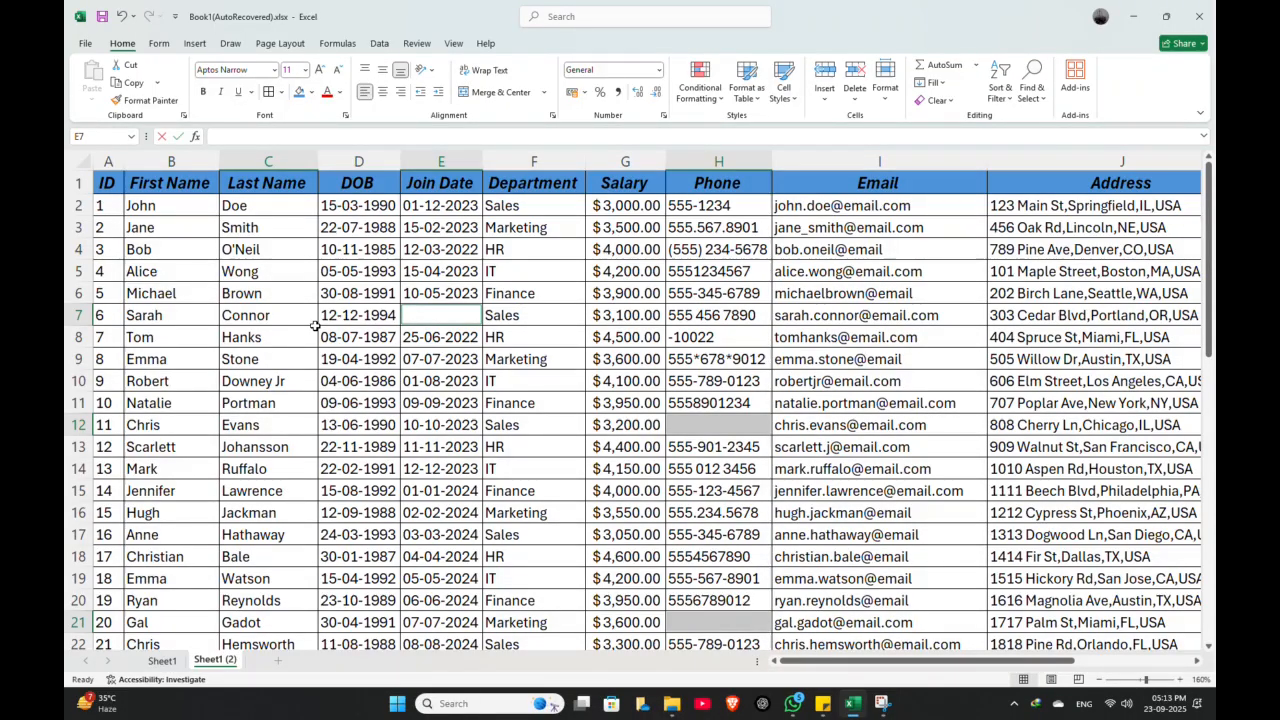
pyautogui.write('NA')
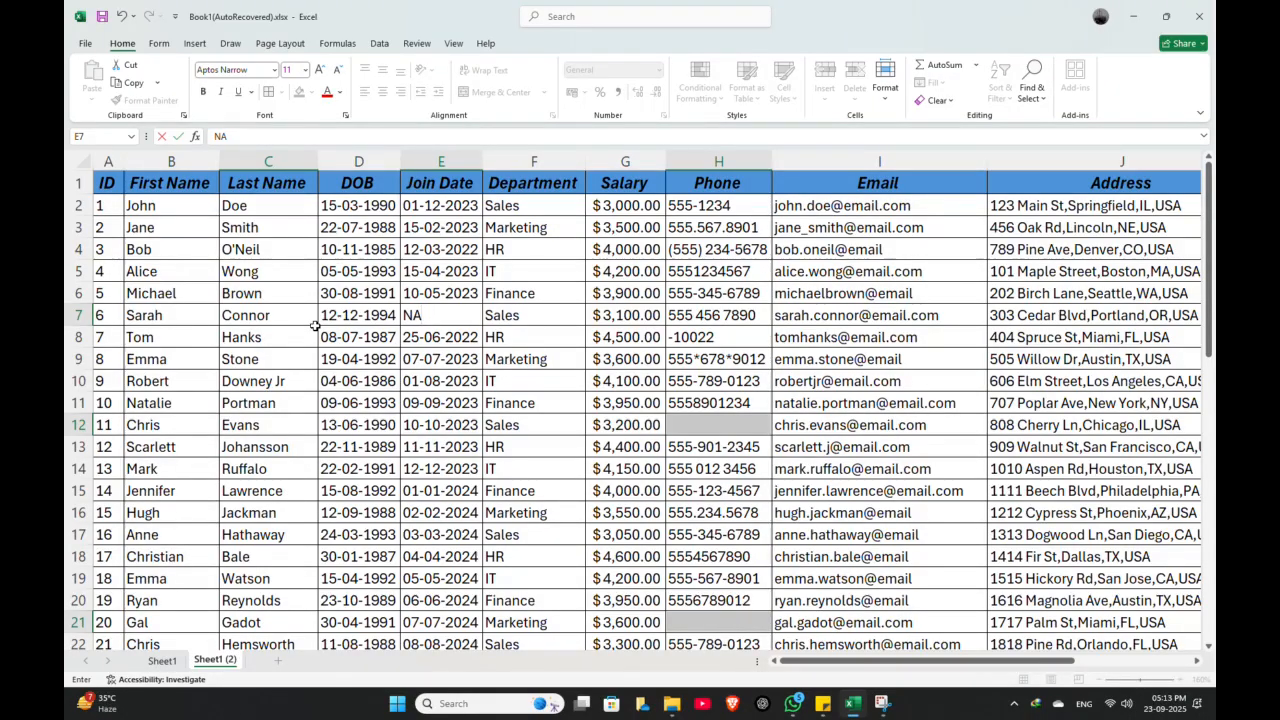
pyautogui.hotkey('ctrl', 'Return')
pyautogui.scroll(-9, 484, 440)
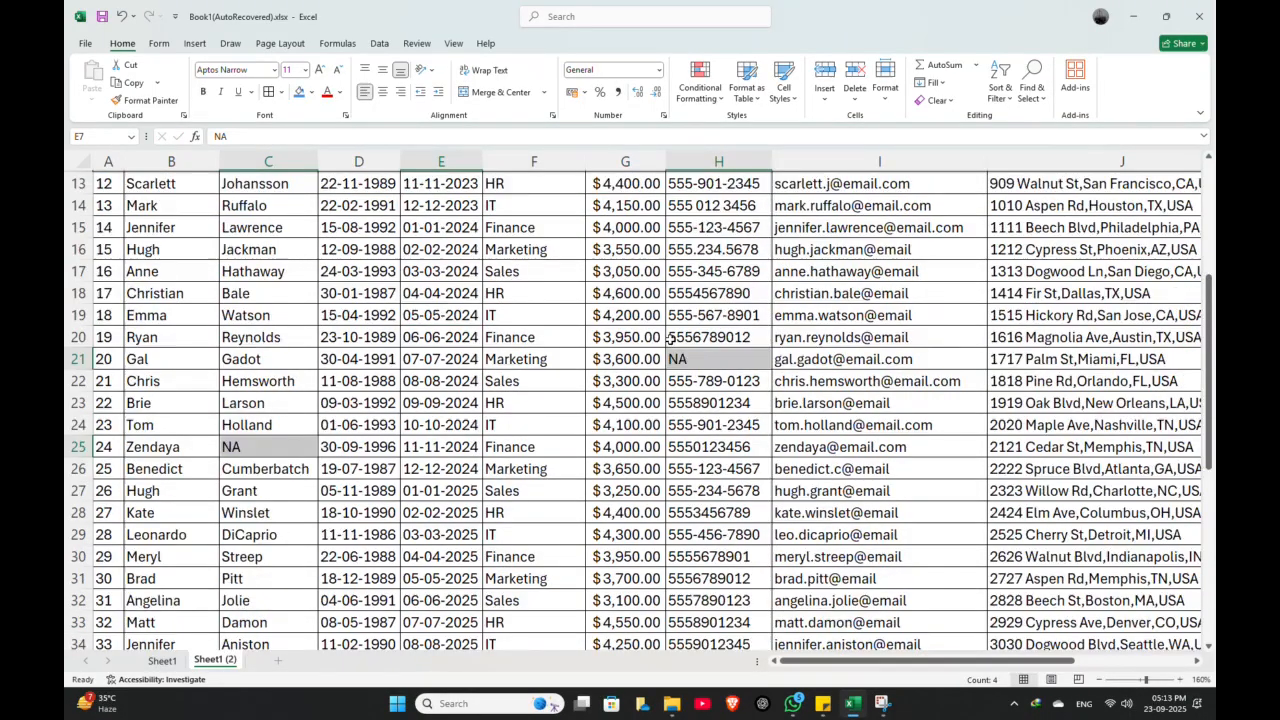
pyautogui.scroll(-4, 543, 380)
pyautogui.scroll(13, 520, 375)
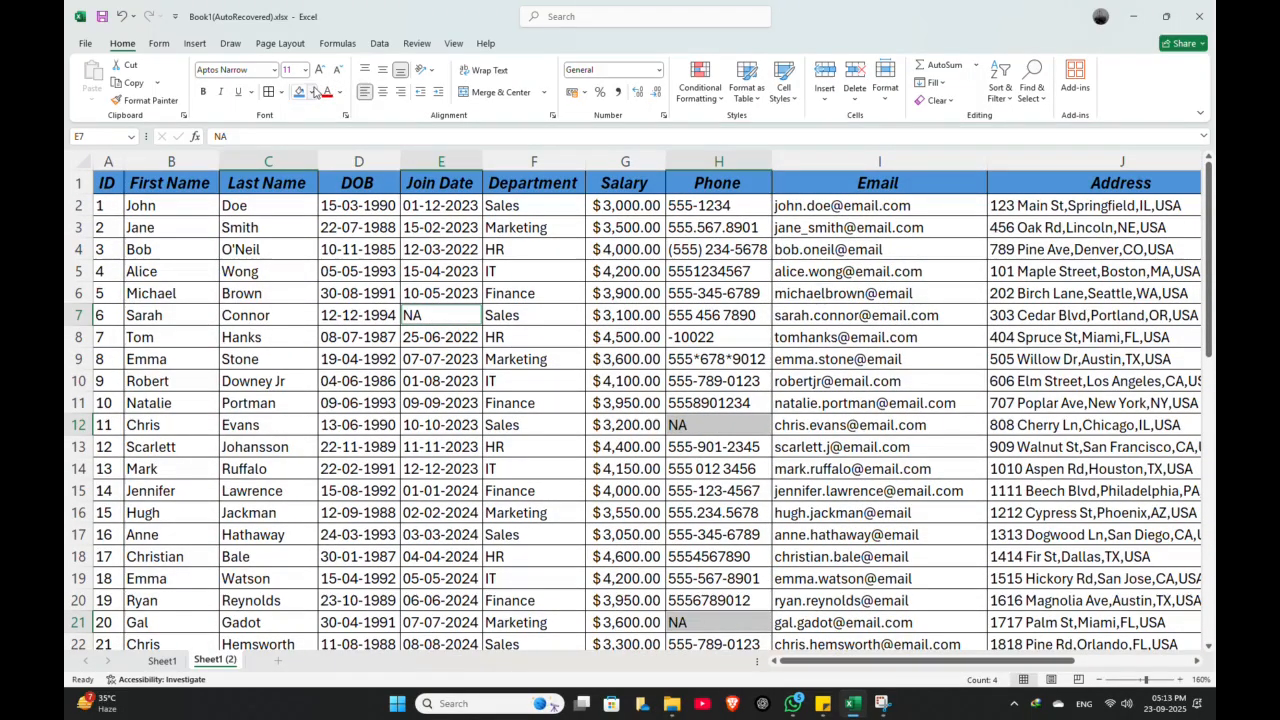
# Give the selected NA cells a red fill and white font colour
pyautogui.click(311, 92)
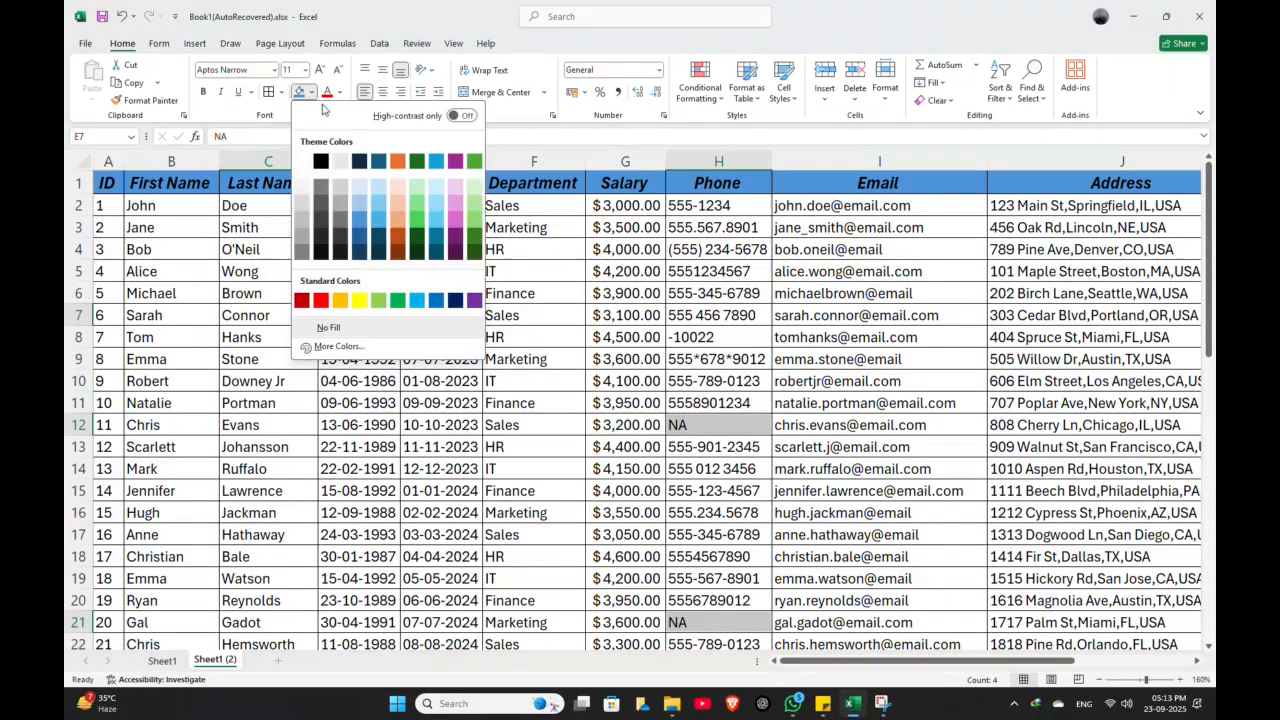
pyautogui.click(320, 300)
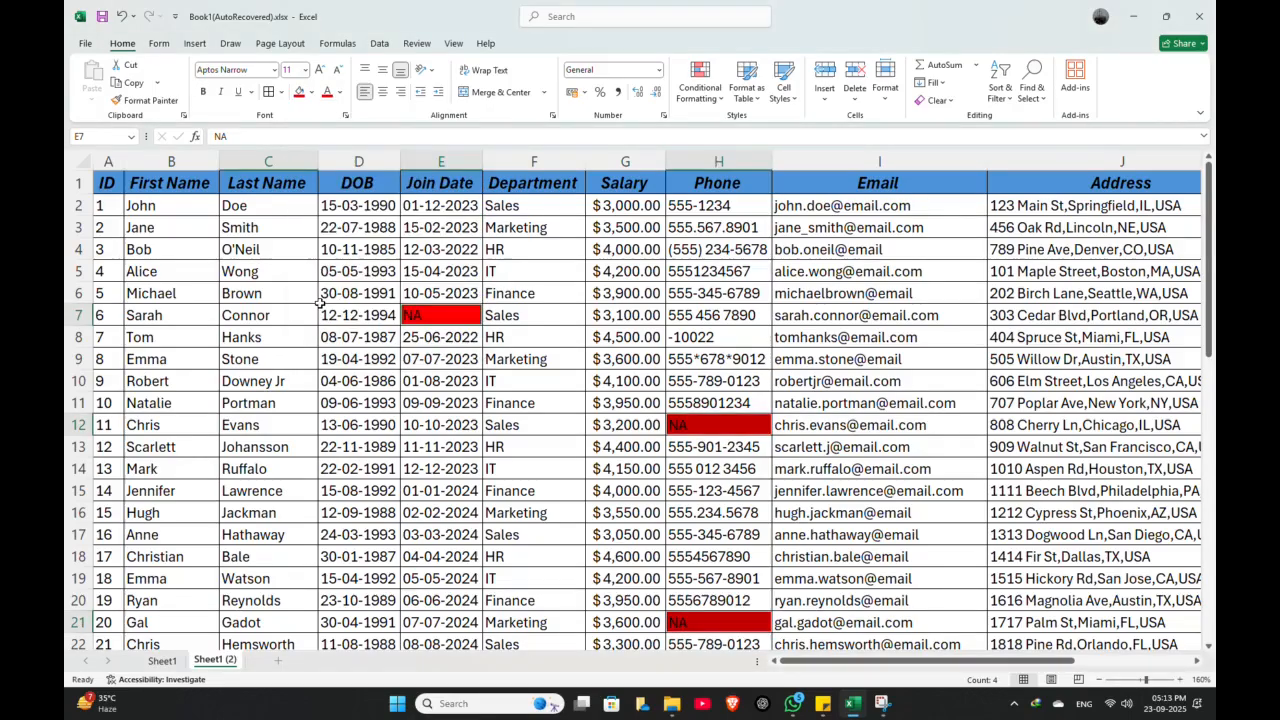
pyautogui.click(340, 92)
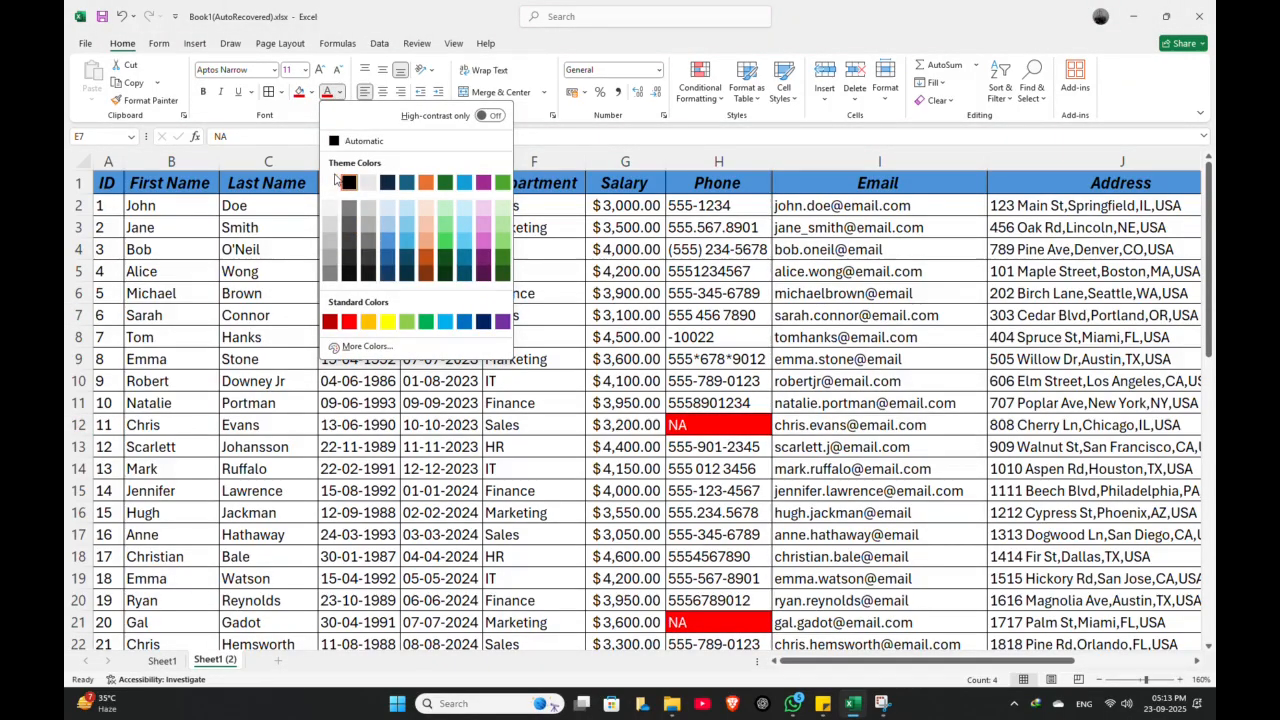
pyautogui.click(333, 181)
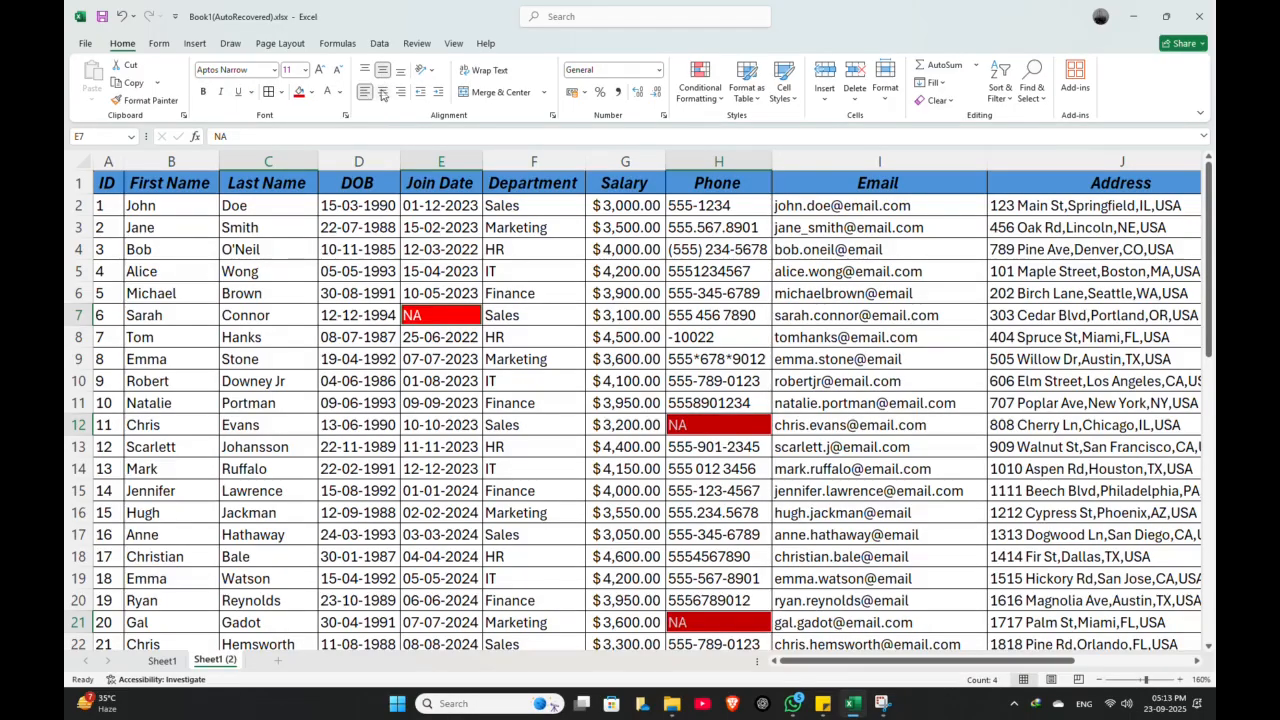
# Centre the text in the selected red NA cells and make it bold and italic
pyautogui.click(382, 92)
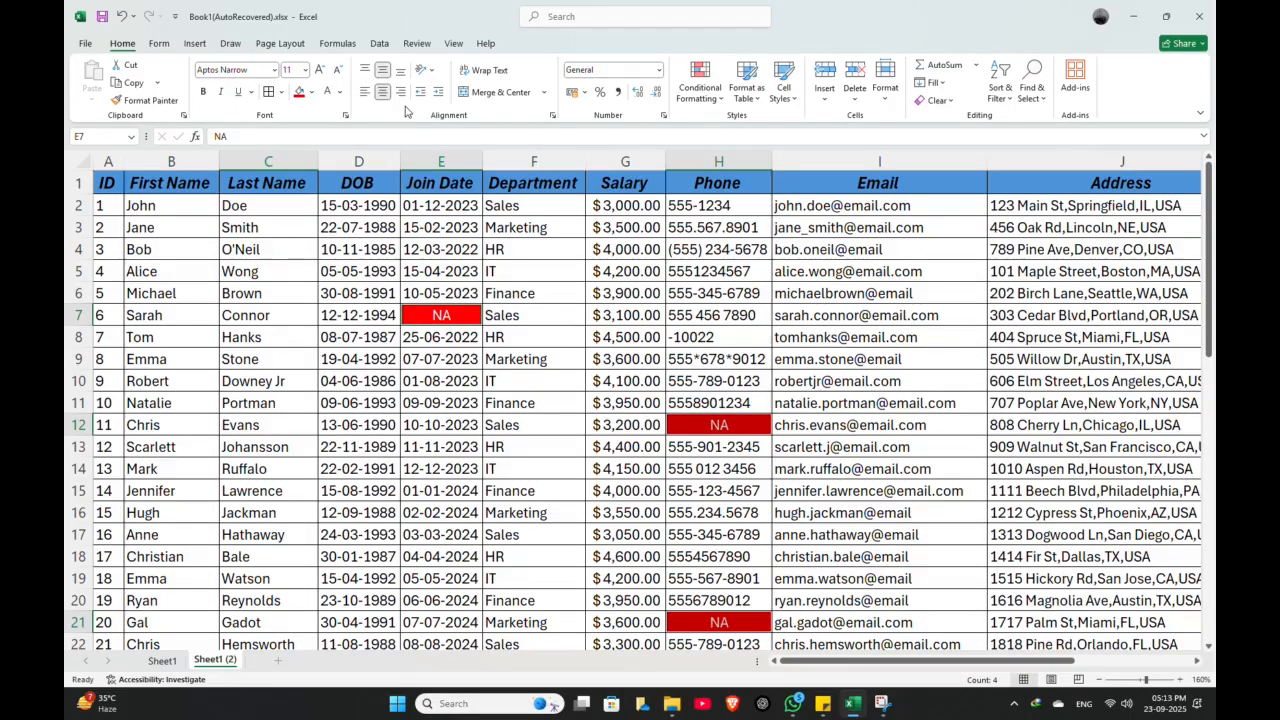
pyautogui.click(204, 92)
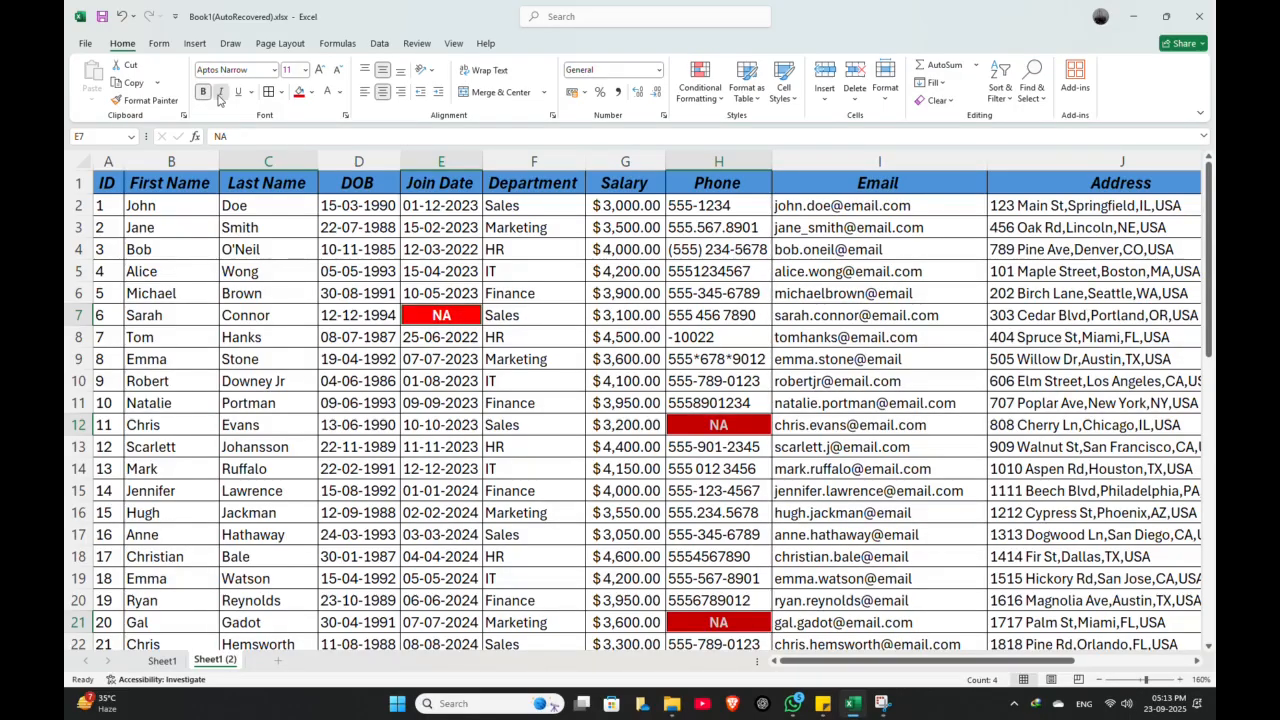
pyautogui.click(220, 92)
pyautogui.click(540, 296)
# Review the records in the formatted employee table from the header row to the last entry
pyautogui.scroll(-11, 548, 320)
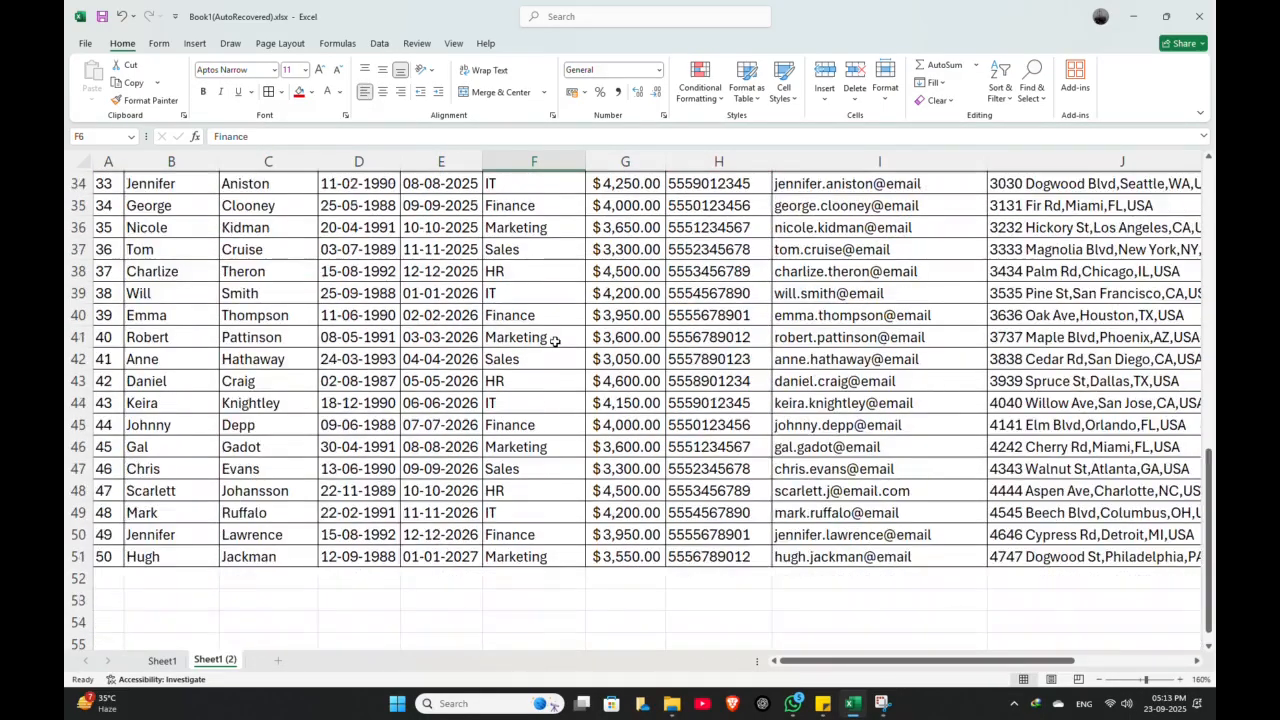
pyautogui.scroll(6, 555, 341)
pyautogui.scroll(5, 555, 341)
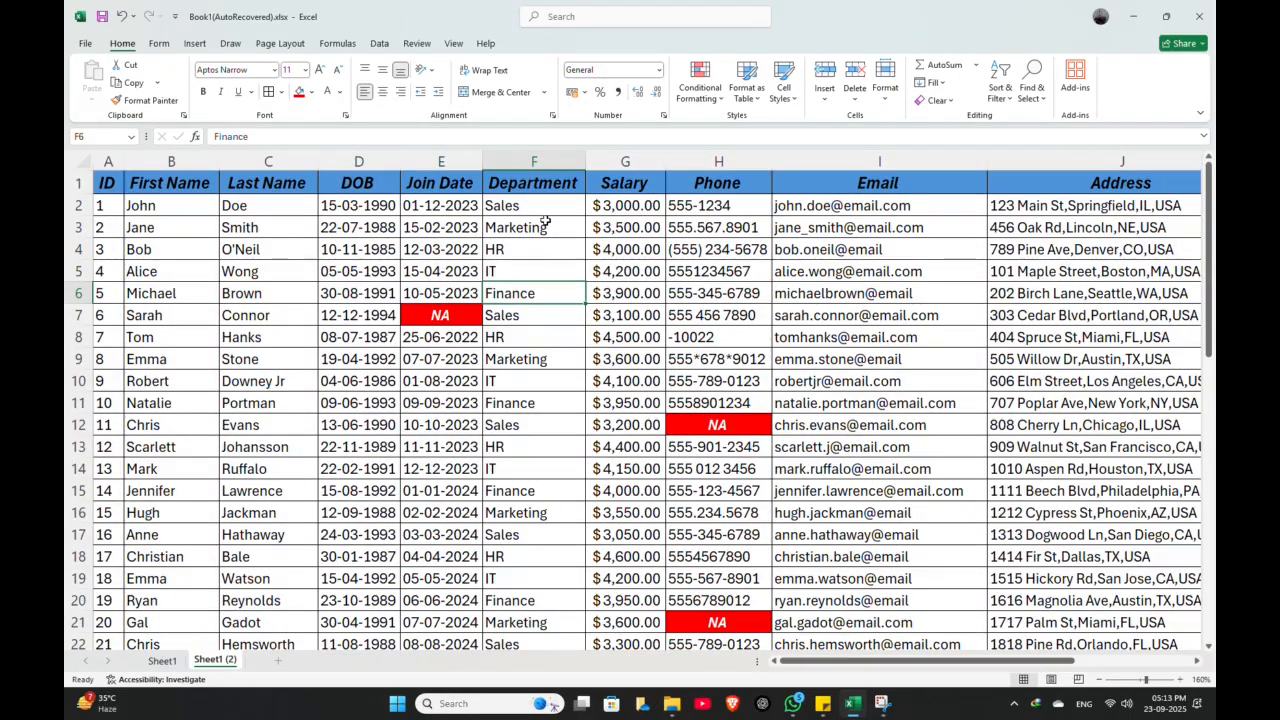
pyautogui.scroll(-5, 546, 221)
pyautogui.scroll(5, 546, 221)
pyautogui.moveTo(116, 208); pyautogui.dragTo(1045, 512)
pyautogui.scroll(-6, 746, 300)
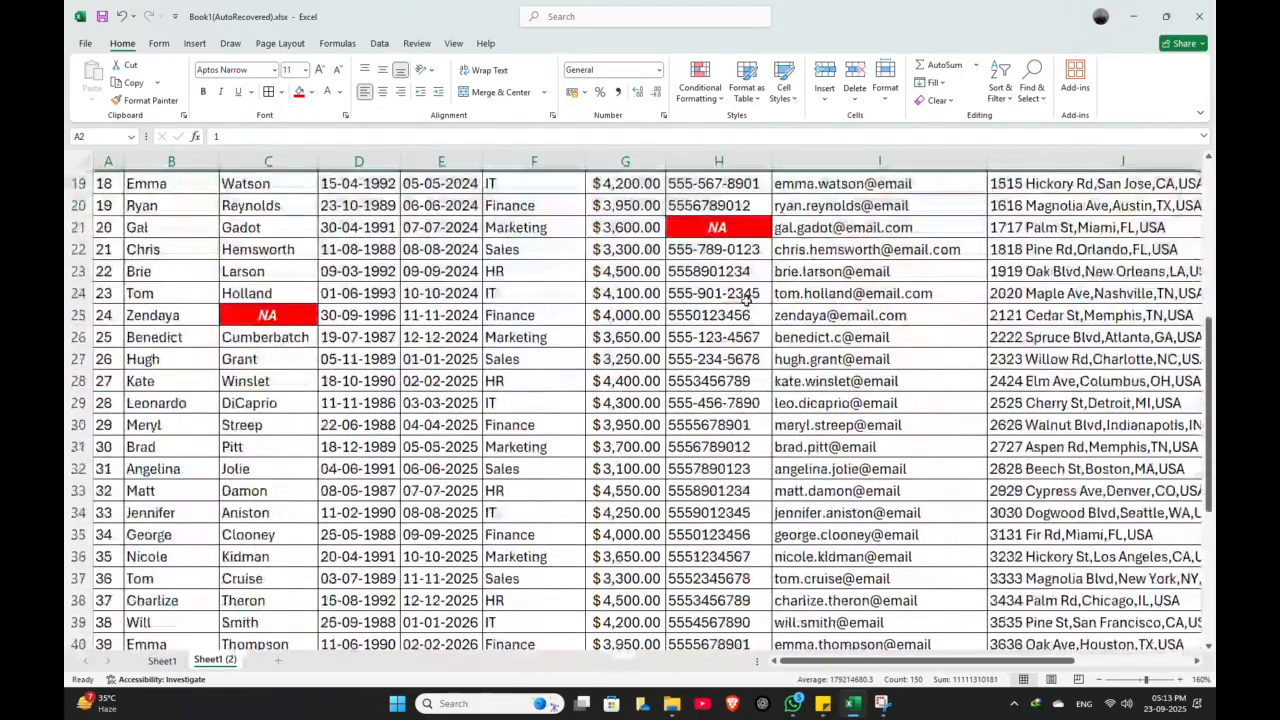
pyautogui.scroll(6, 746, 300)
pyautogui.click(268, 447)
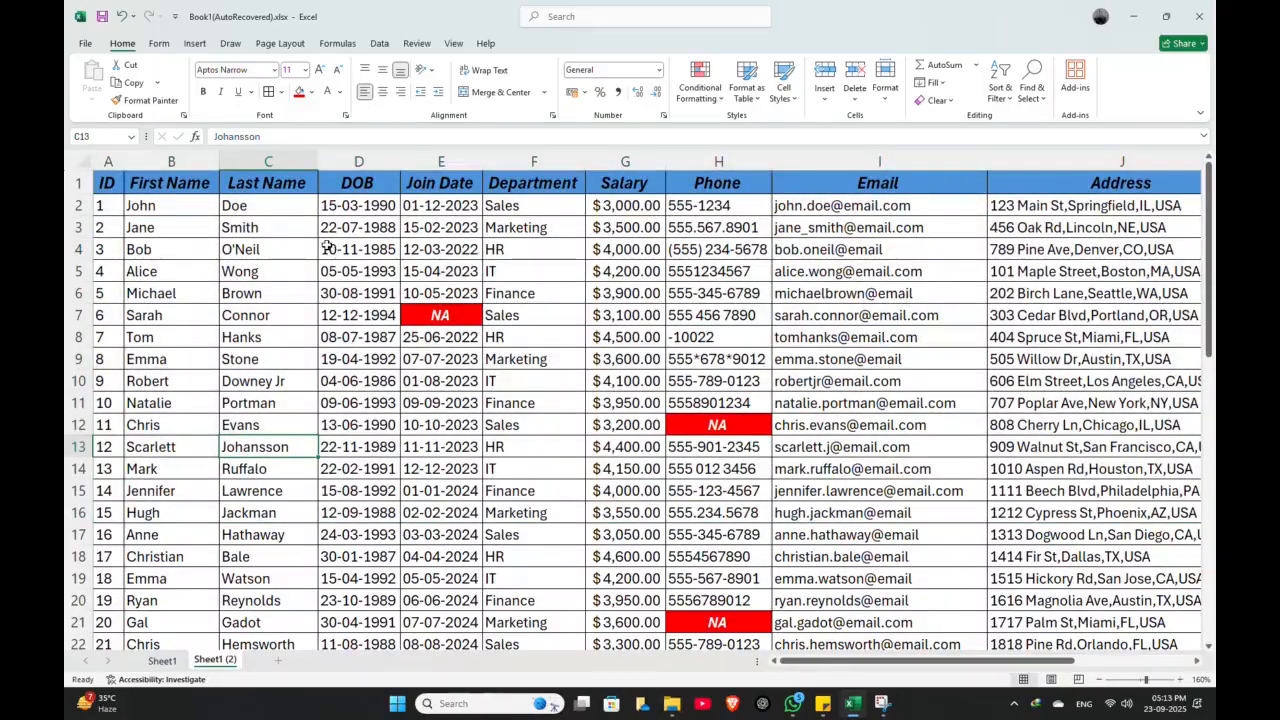
pyautogui.scroll(-5, 224, 446)
pyautogui.scroll(5, 220, 491)
# Examine the entries in the DOB, Join Date and Department columns
pyautogui.moveTo(437, 207); pyautogui.dragTo(440, 338)
pyautogui.moveTo(368, 207); pyautogui.dragTo(368, 338)
pyautogui.scroll(-15, 368, 338)
pyautogui.scroll(15, 368, 338)
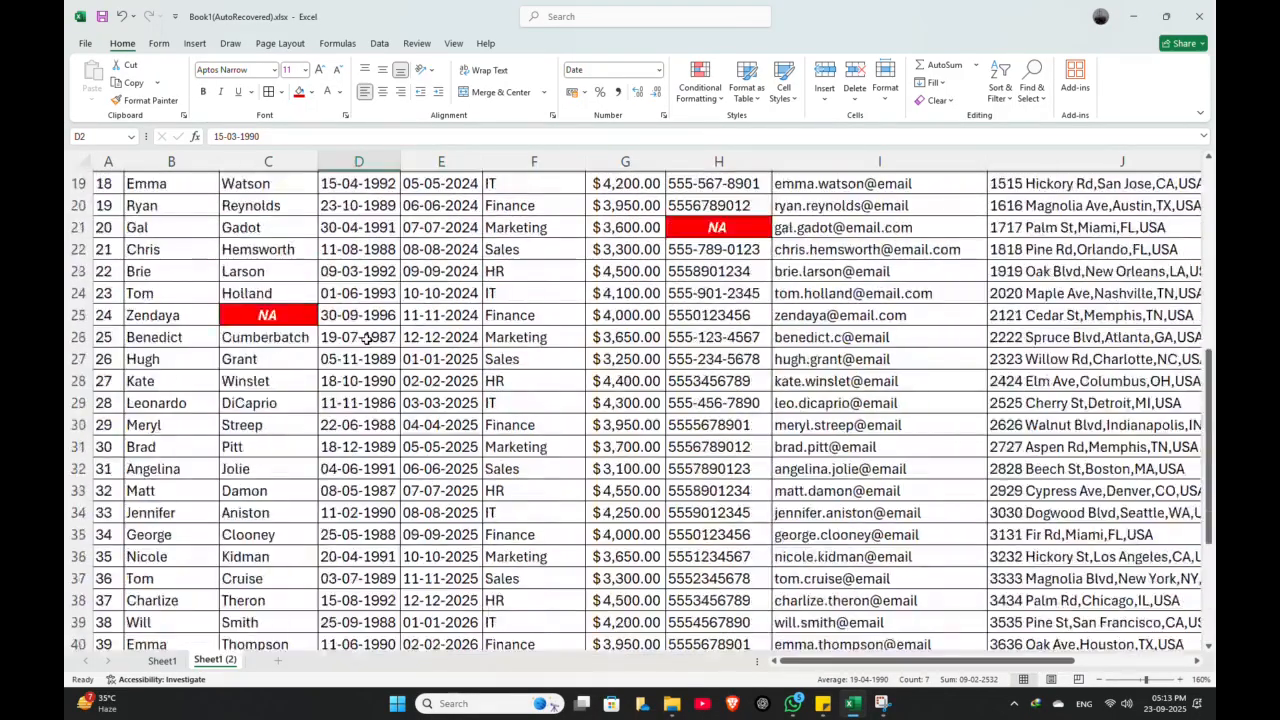
pyautogui.moveTo(440, 205); pyautogui.dragTo(447, 535)
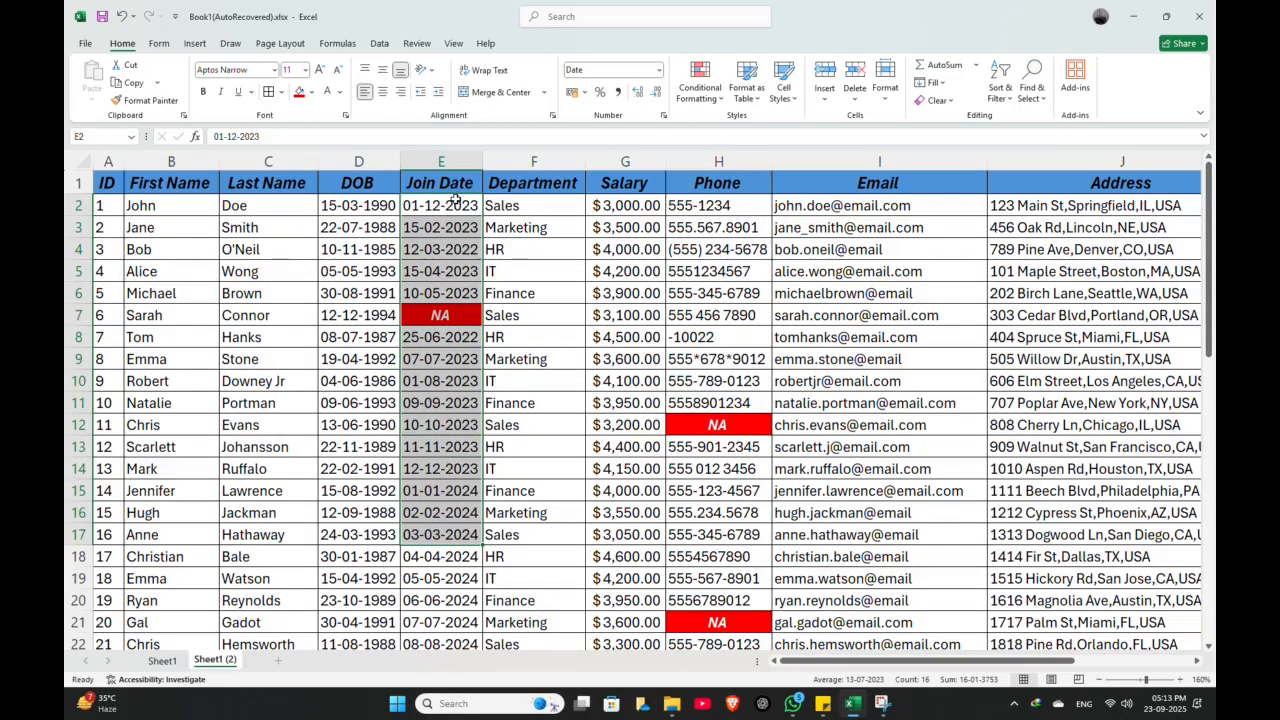
pyautogui.click(440, 219)
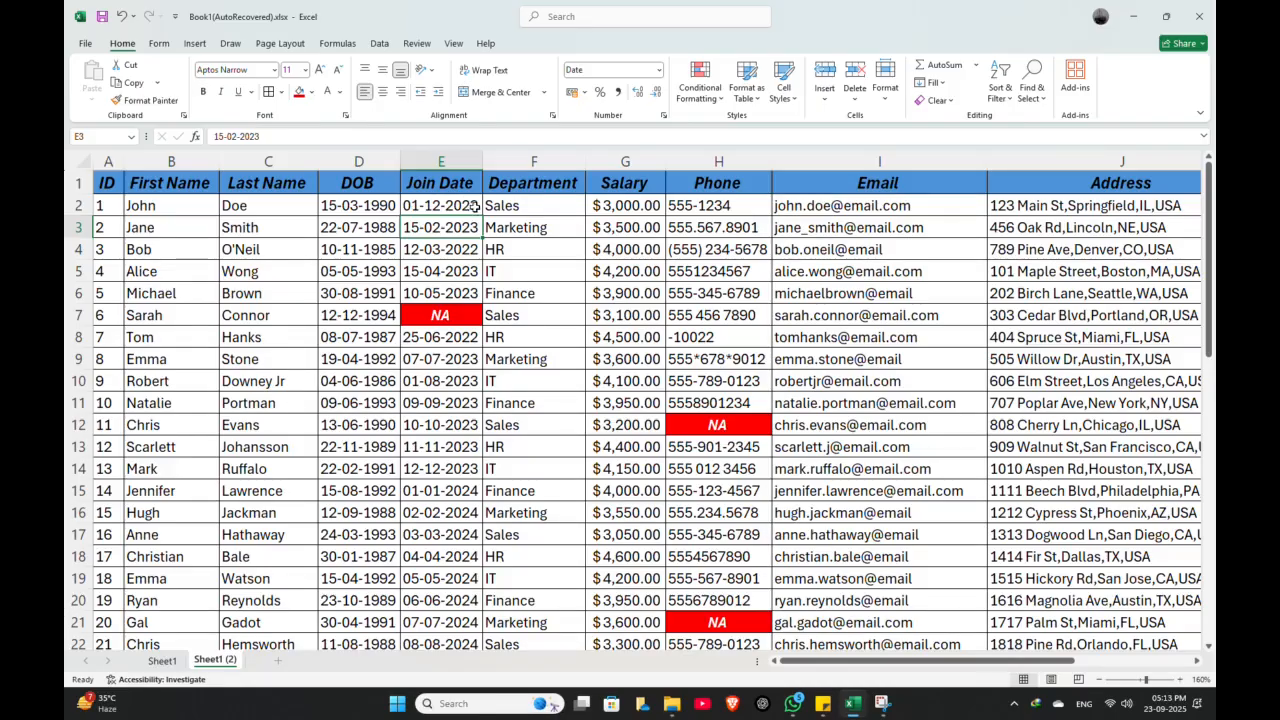
pyautogui.moveTo(495, 205); pyautogui.dragTo(535, 578)
pyautogui.scroll(-11, 540, 430)
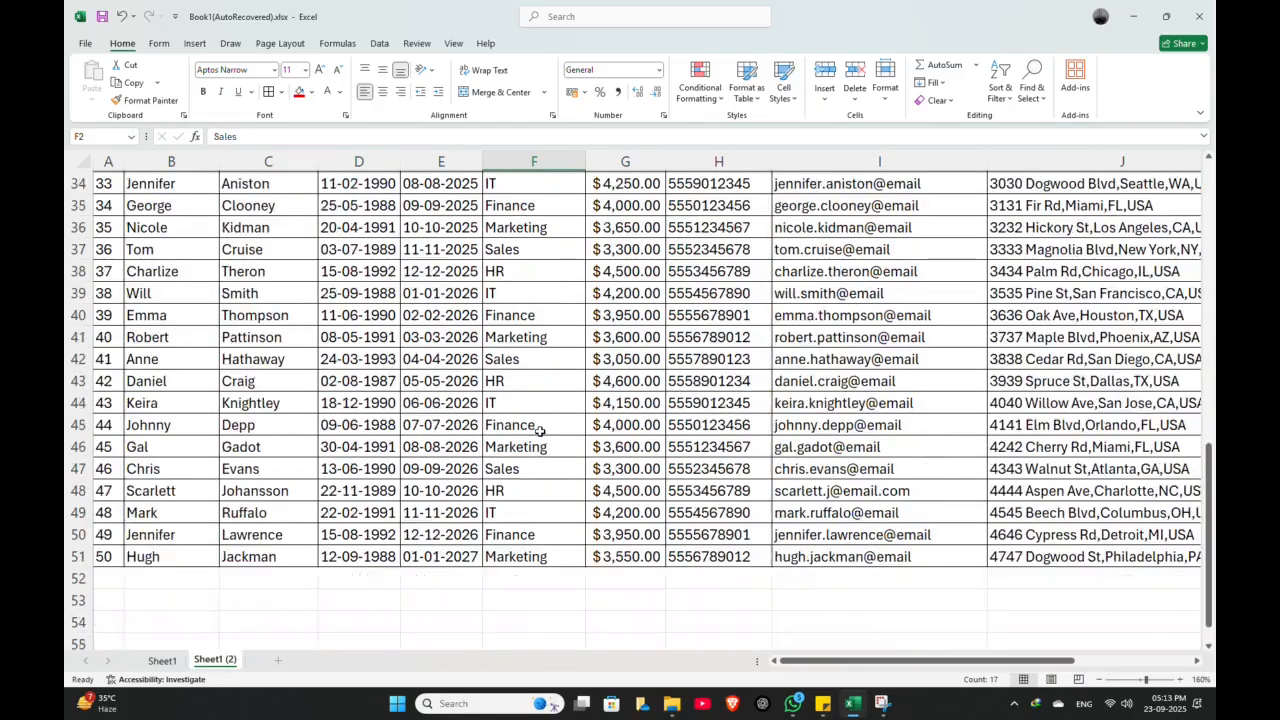
pyautogui.scroll(7, 540, 430)
pyautogui.scroll(4, 540, 430)
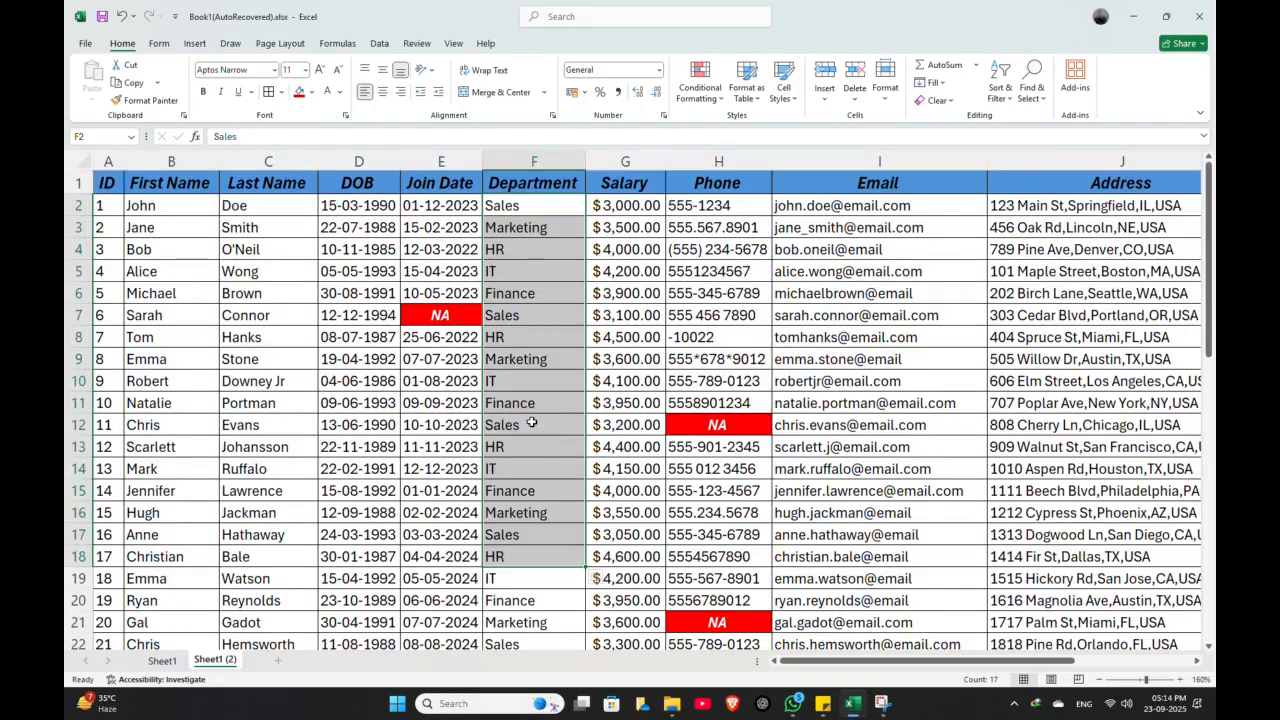
pyautogui.click(537, 200)
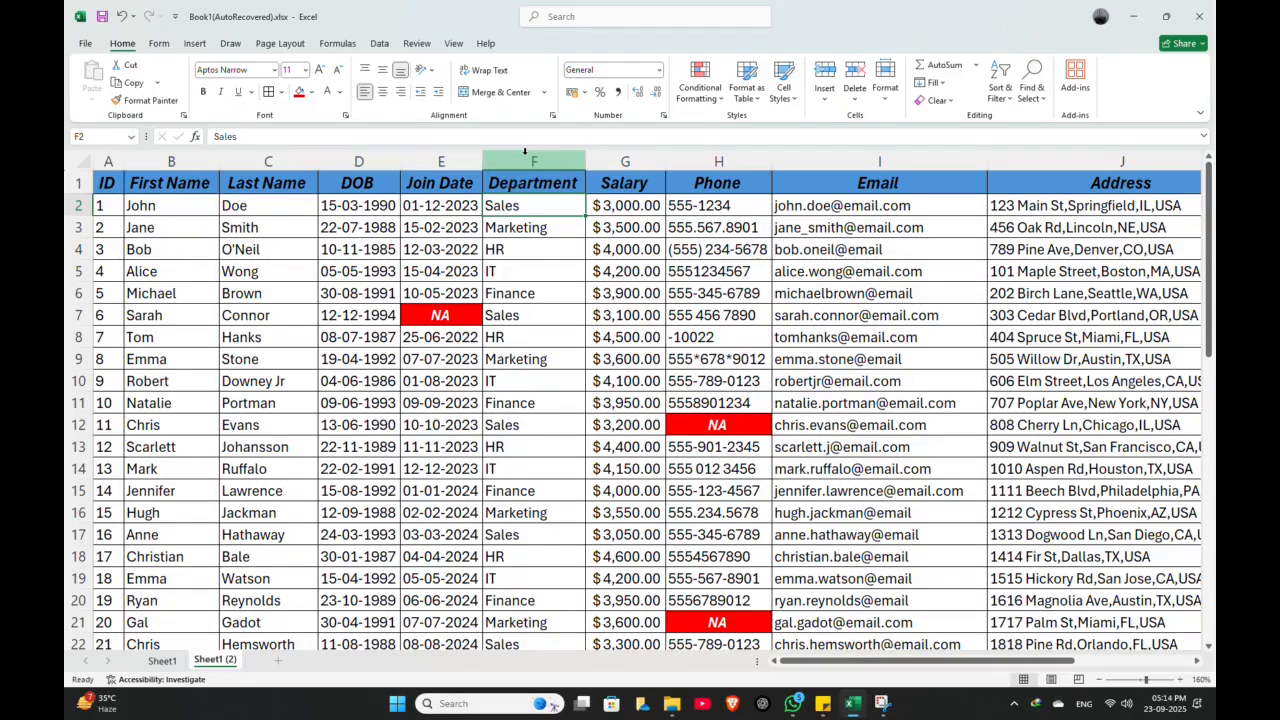
# Insert a blank column before Department and give it the same formatting as the Department column
pyautogui.click(524, 160)
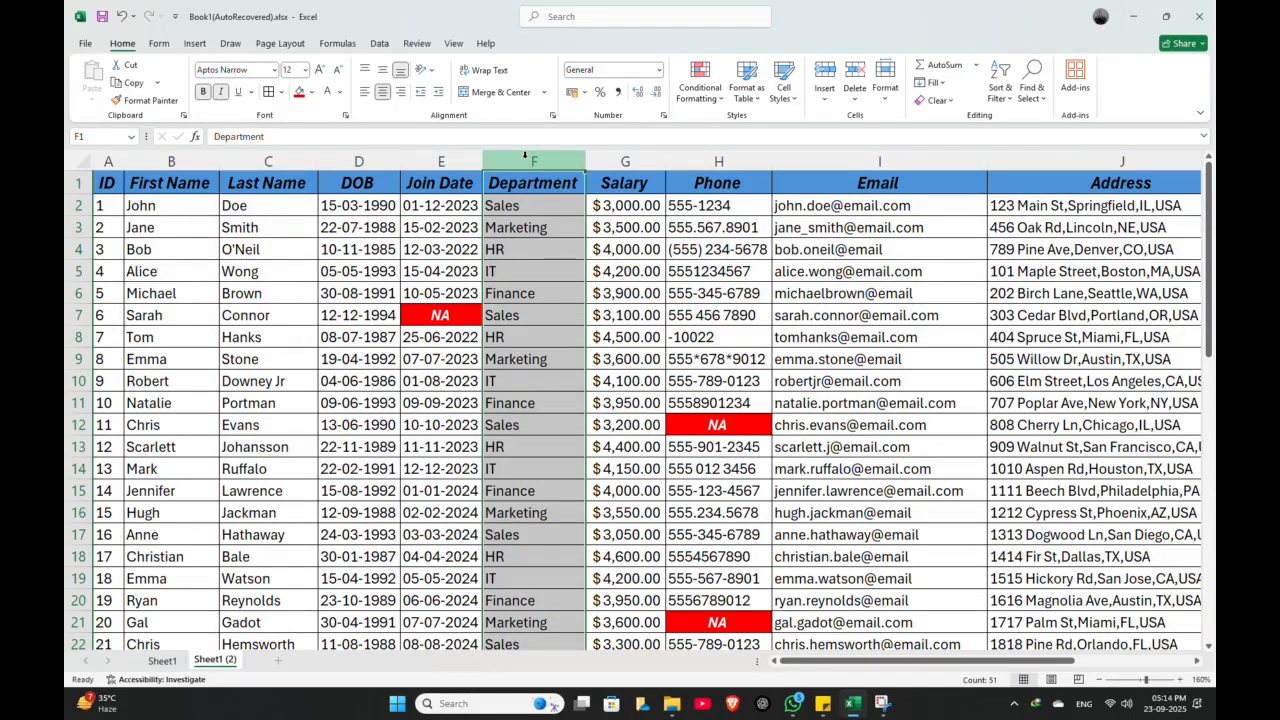
pyautogui.hotkey('ctrl', 'shift', '+')
pyautogui.click(500, 250)
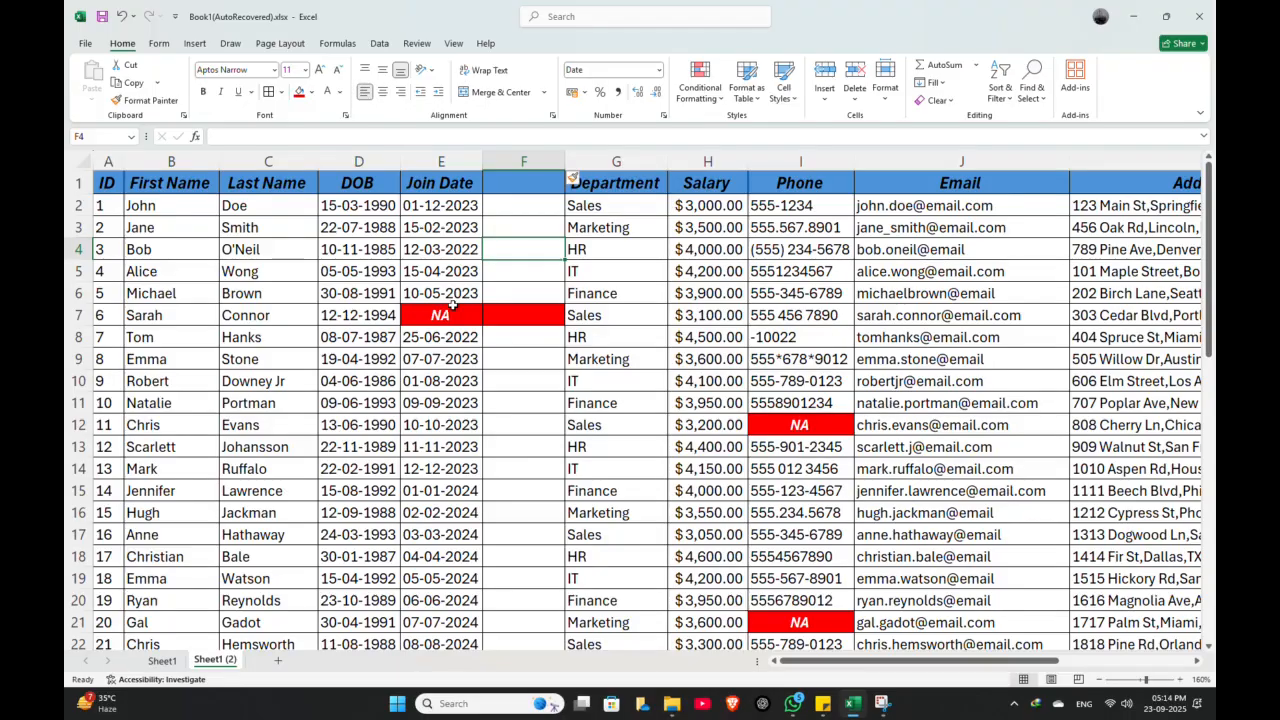
pyautogui.scroll(-14, 453, 304)
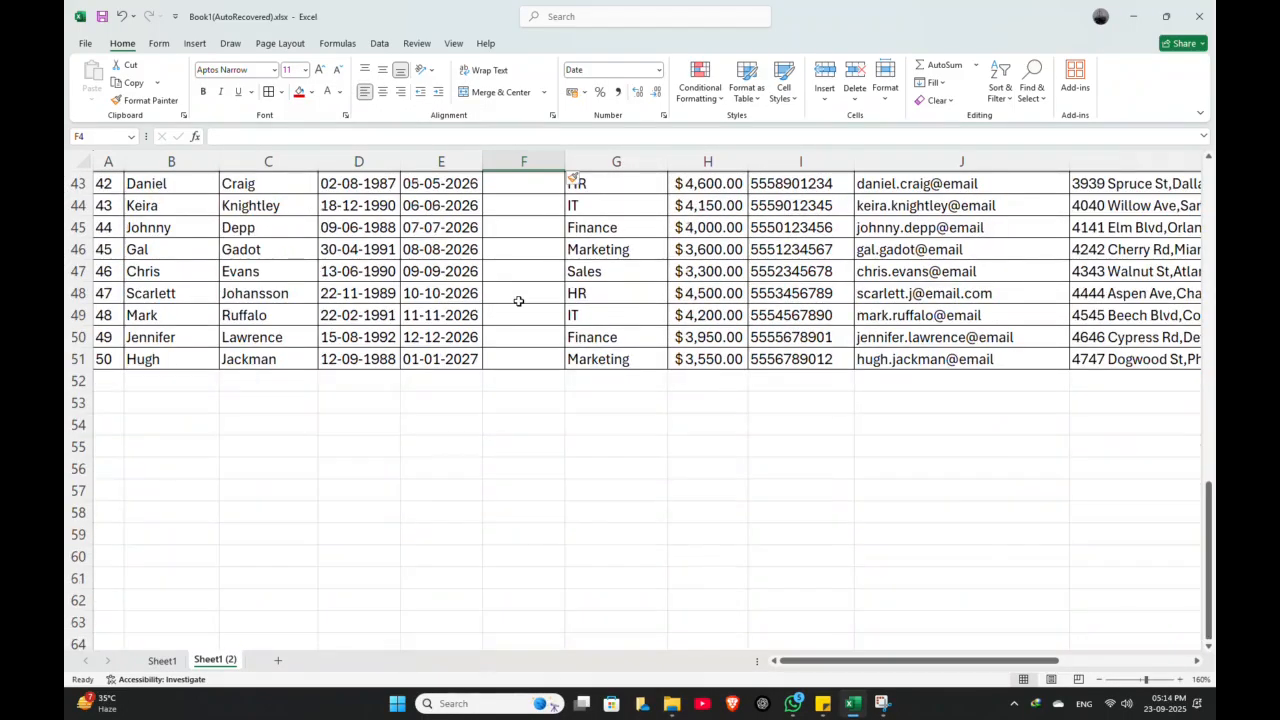
pyautogui.scroll(14, 518, 301)
pyautogui.click(508, 204)
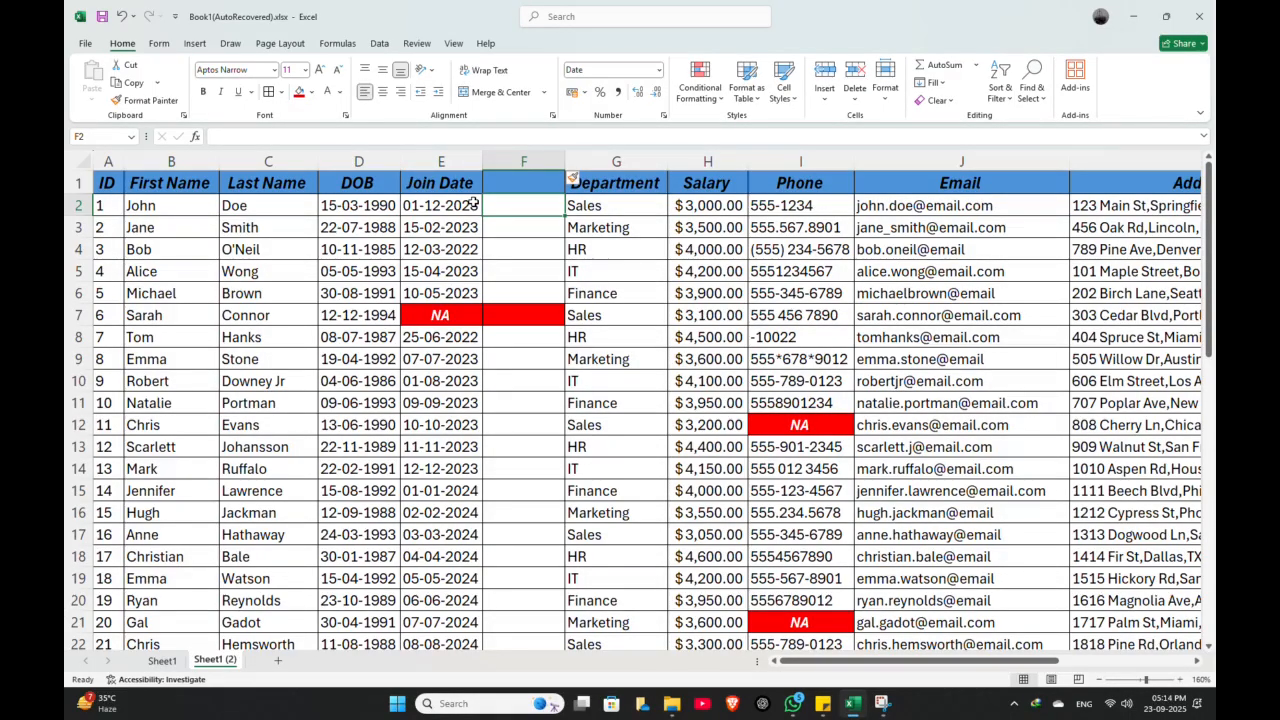
pyautogui.click(577, 182)
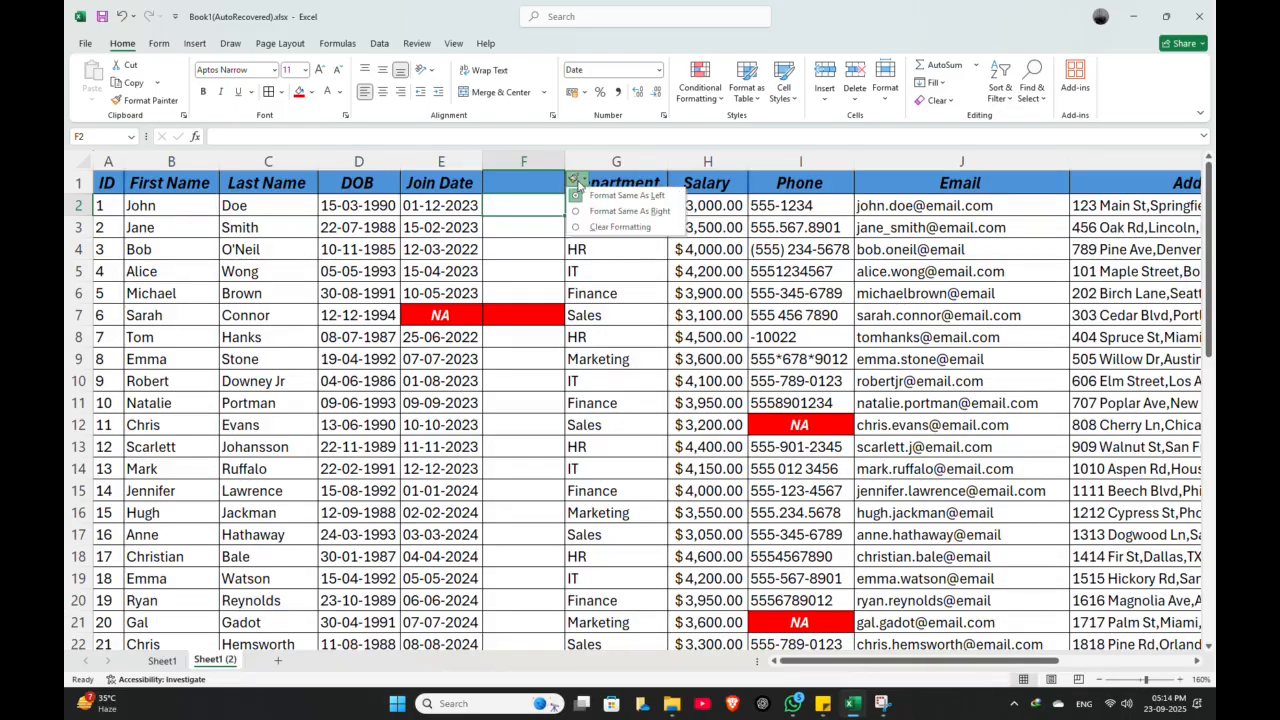
pyautogui.click(606, 209)
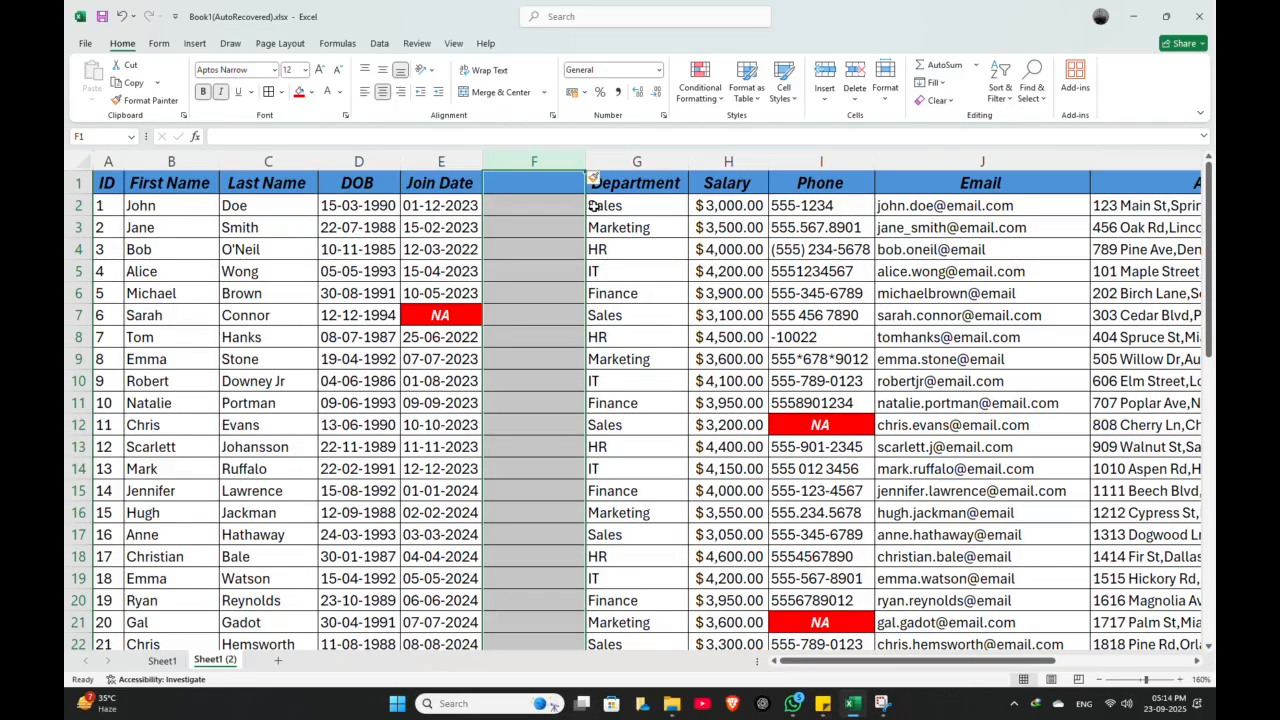
pyautogui.press('Down')
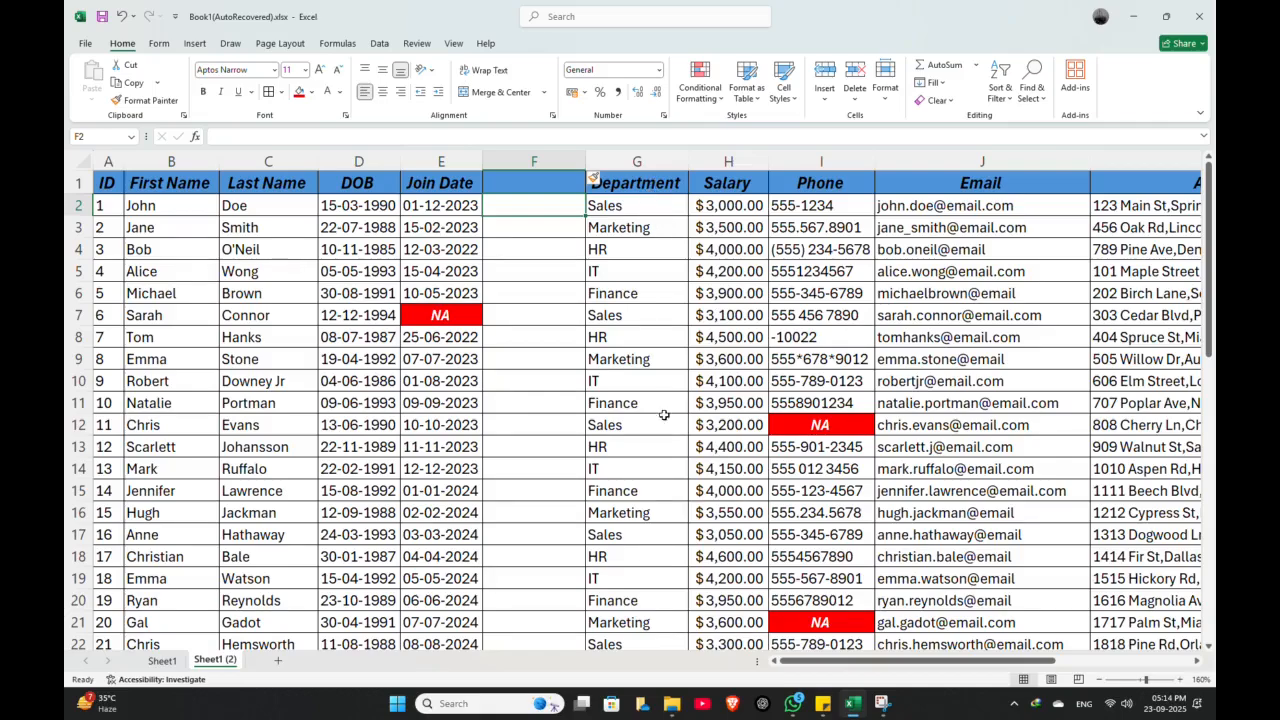
# Head the blank column F with Days Worked and autofit its width
pyautogui.click(532, 180)
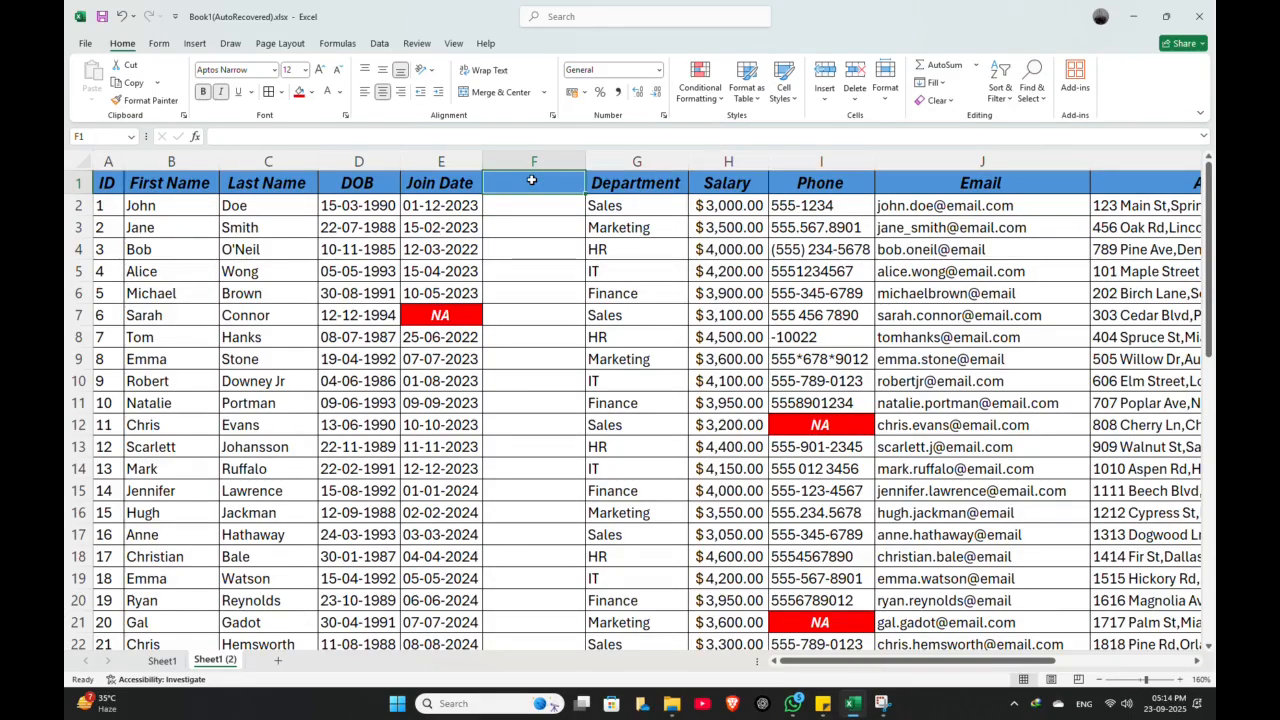
pyautogui.write('Days Worked')
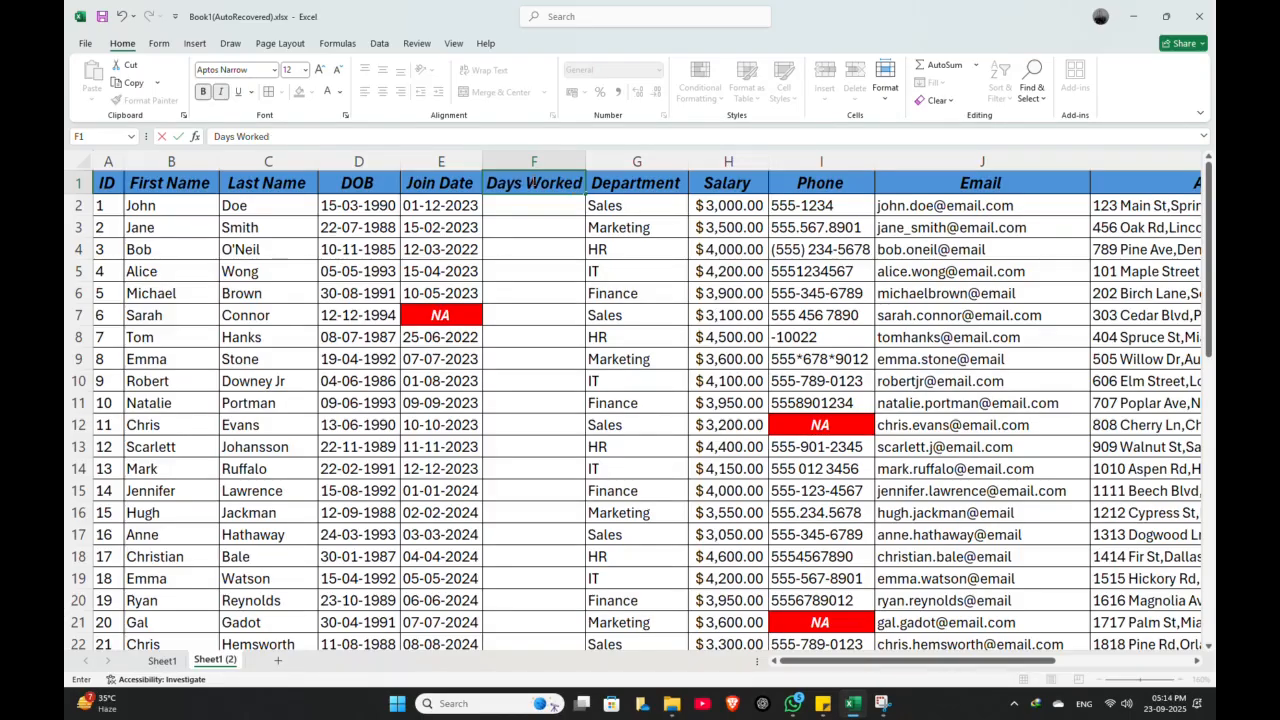
pyautogui.click(528, 206)
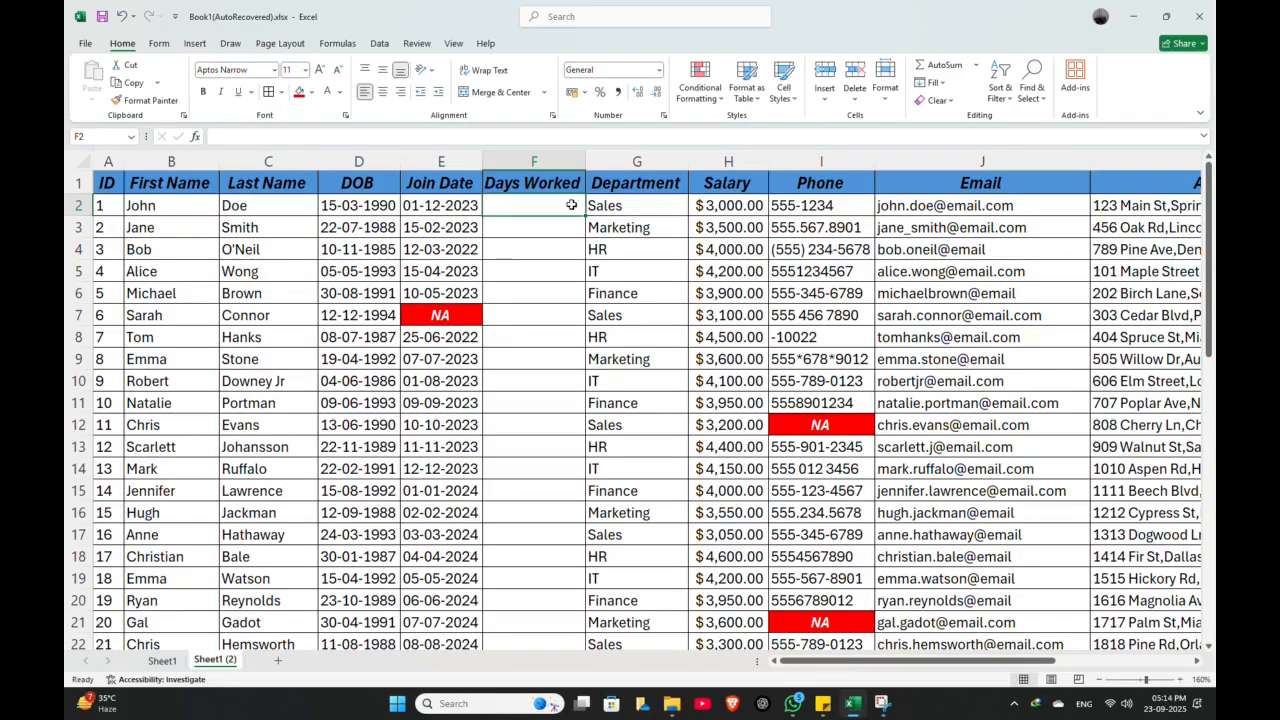
pyautogui.click(529, 232)
pyautogui.moveTo(586, 162); pyautogui.dragTo(586, 162)
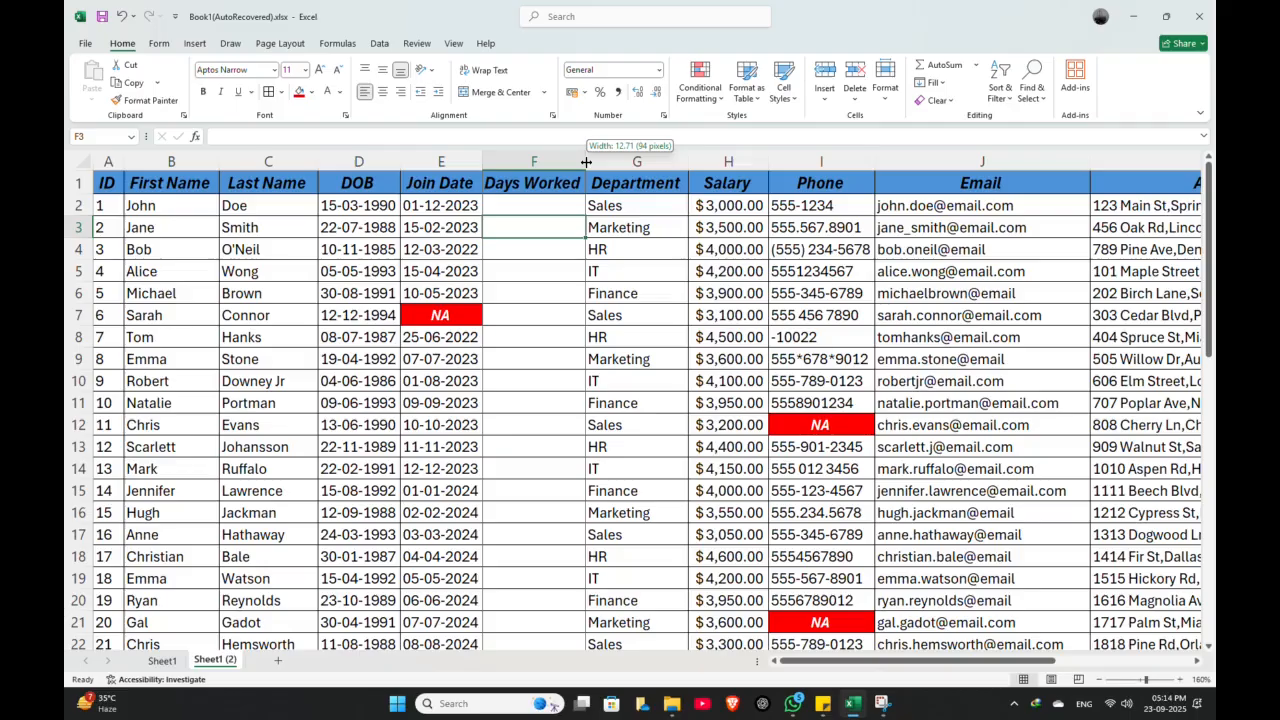
pyautogui.doubleClick(586, 162)
# Enter the formula =DATEDIF(E2,TODAY(),"Y") in cell F2 of the Days Worked column
pyautogui.click(512, 206)
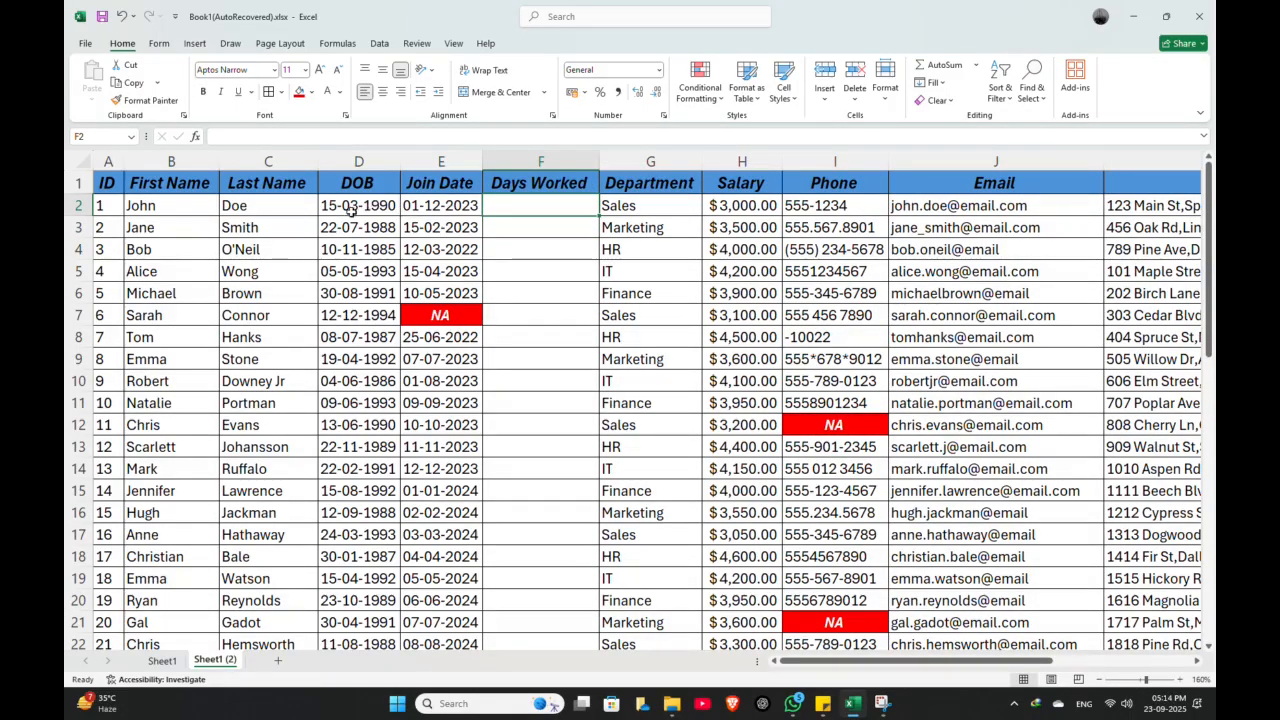
pyautogui.click(462, 206)
pyautogui.click(502, 205)
pyautogui.write('=dated')
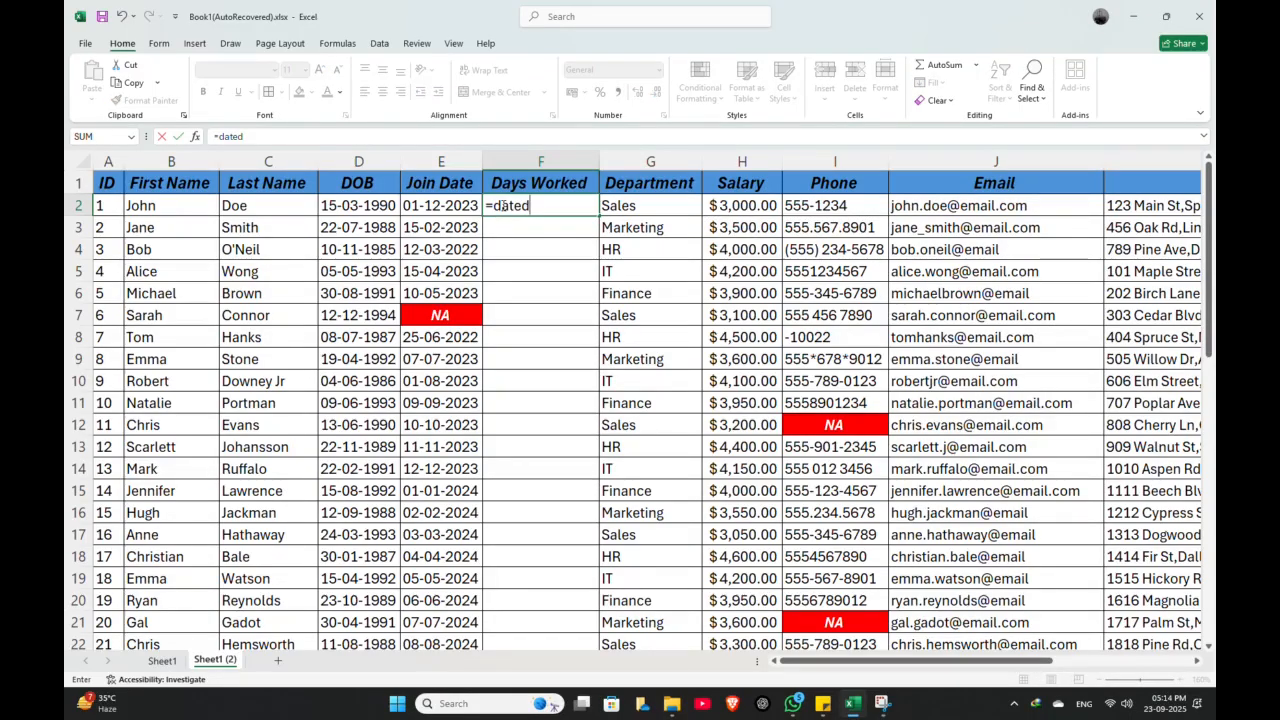
pyautogui.write('if(')
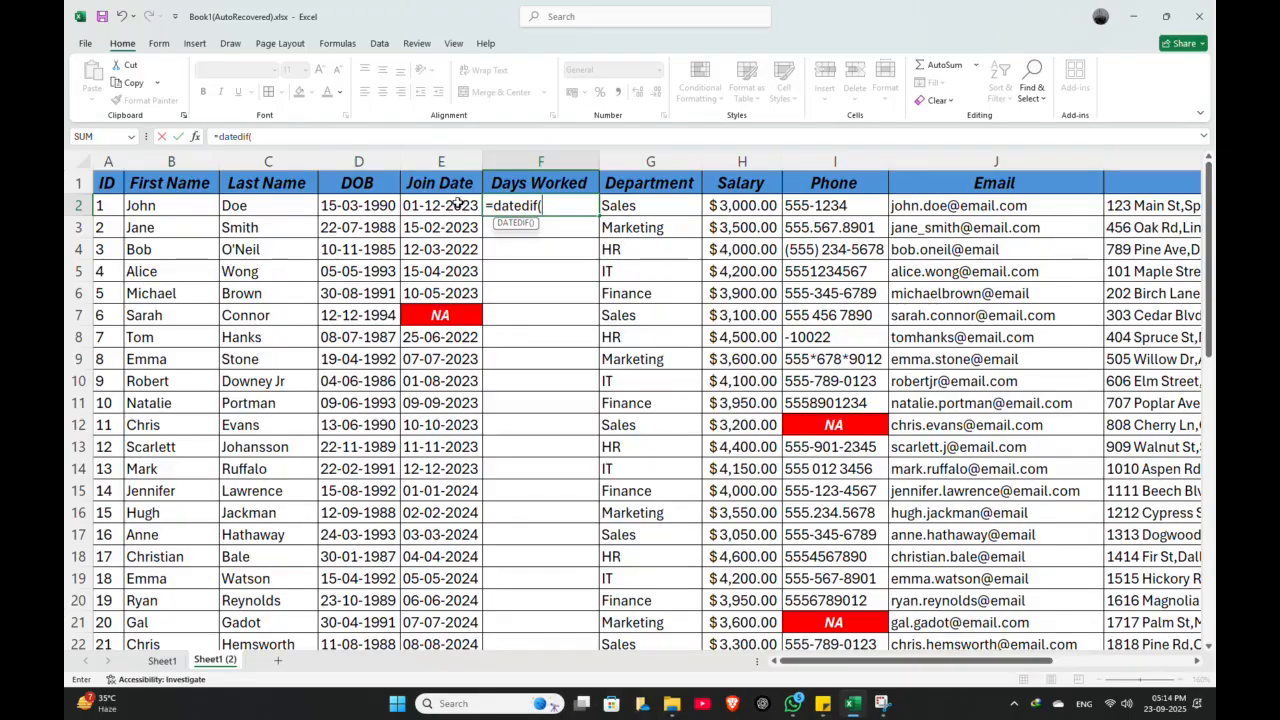
pyautogui.click(425, 205)
pyautogui.write(',')
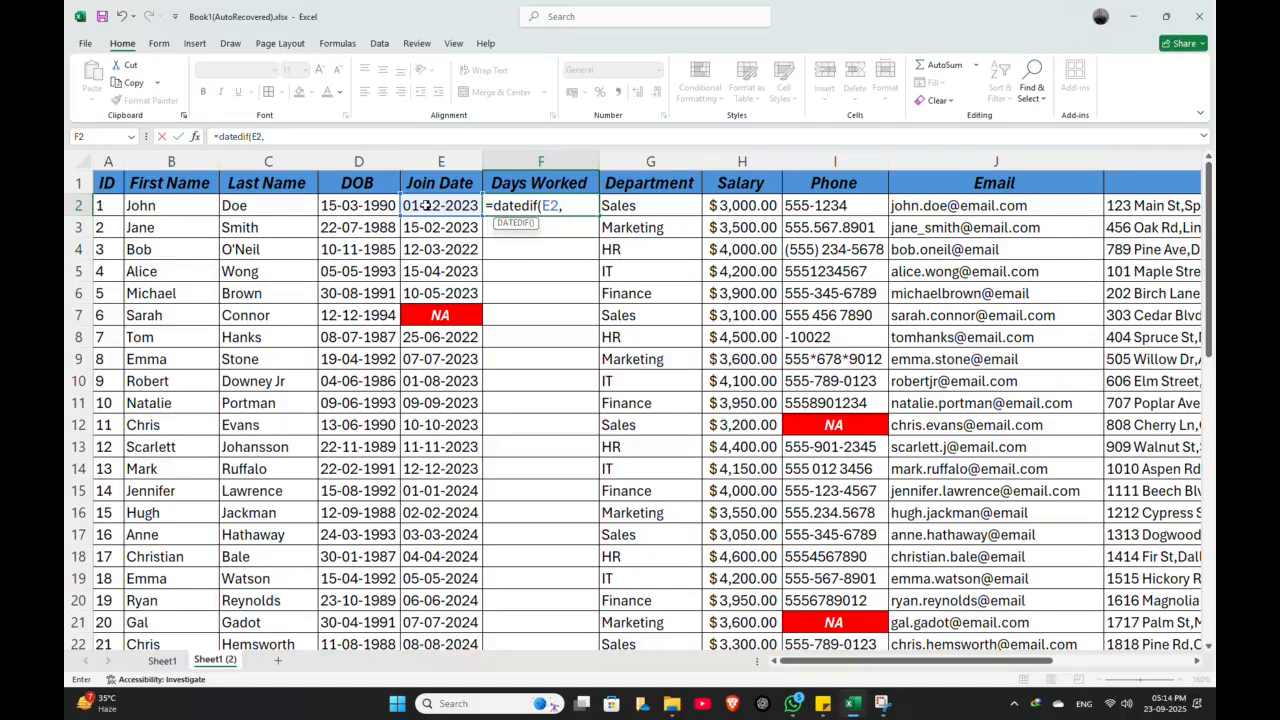
pyautogui.write('today(')
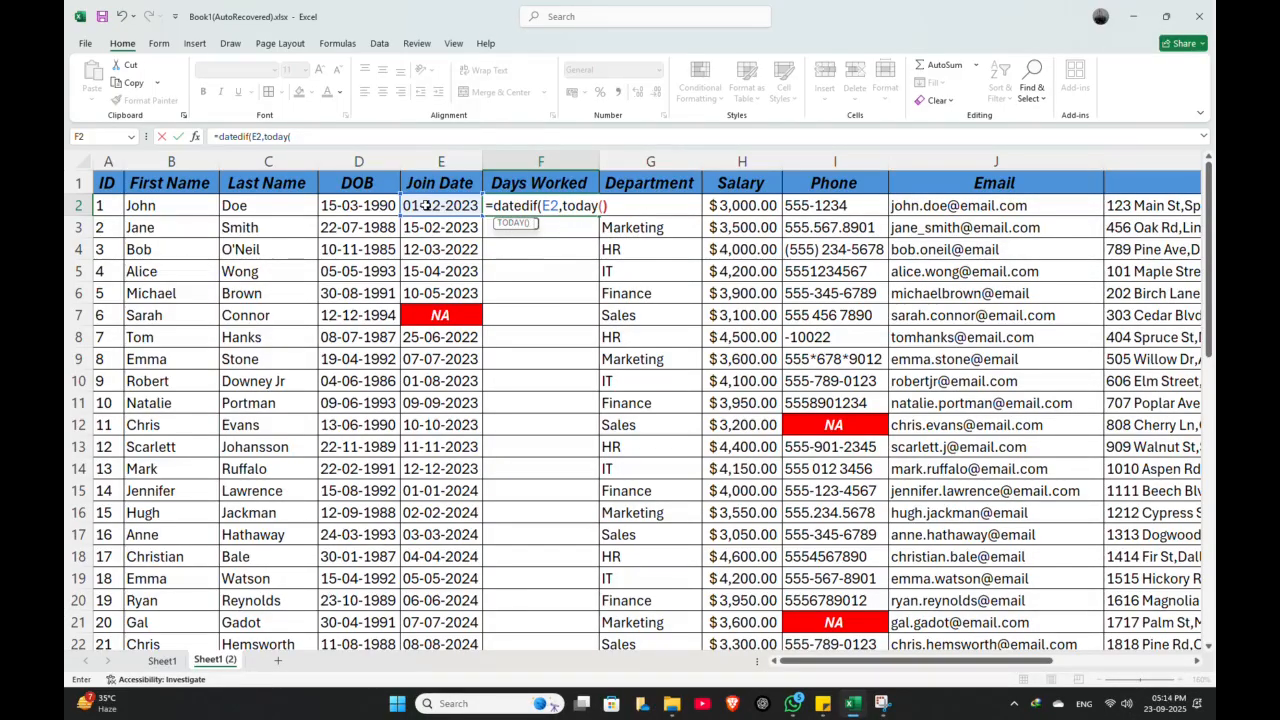
pyautogui.write('),"Y')
pyautogui.write(')')
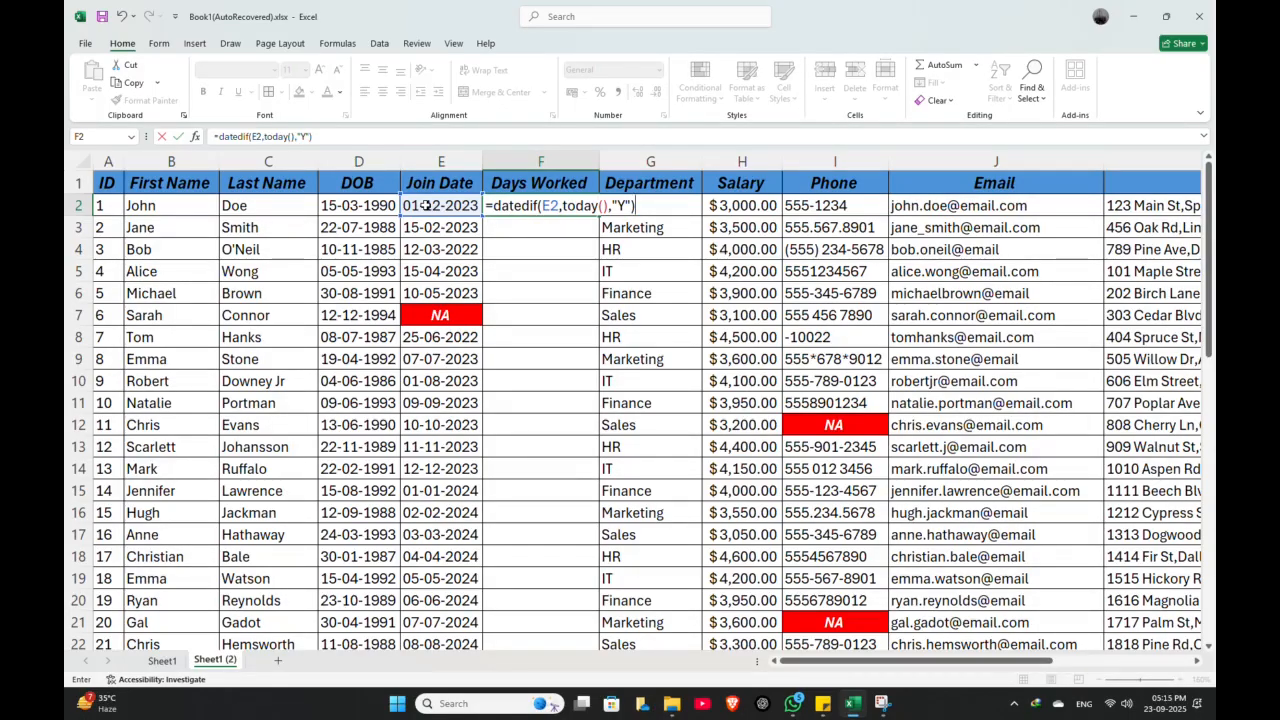
pyautogui.press('Tab')
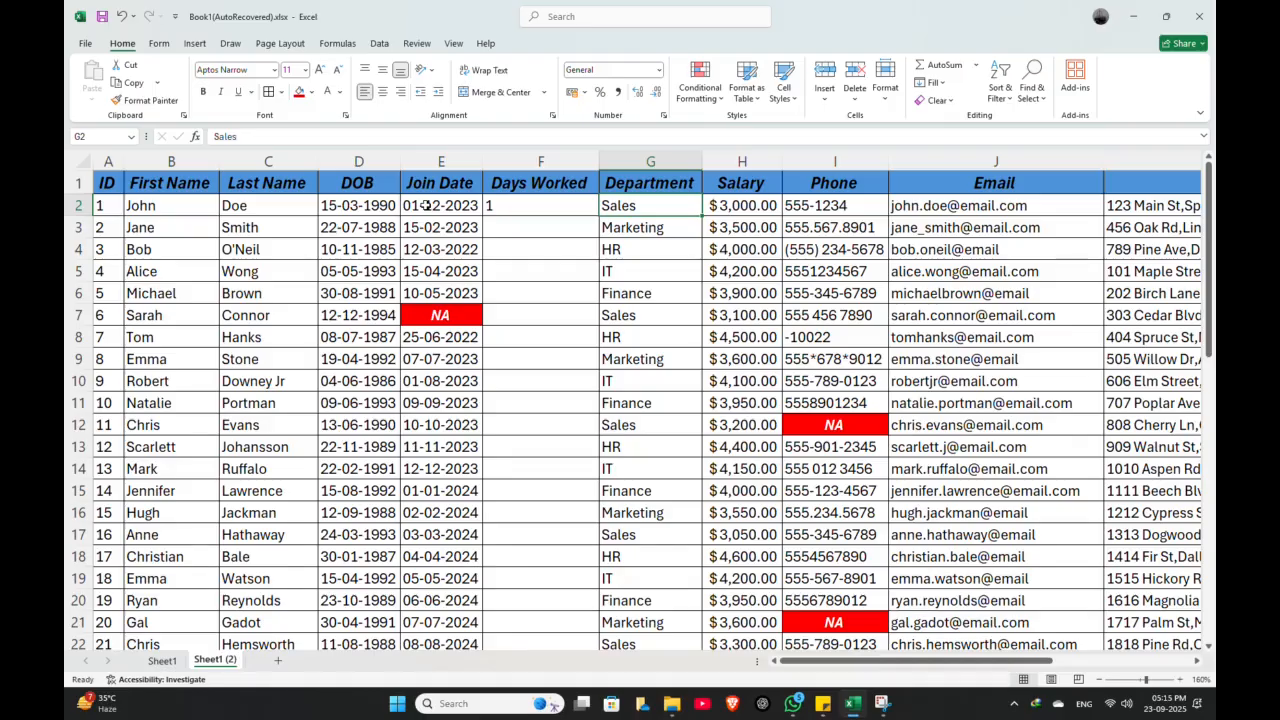
# Fill the DATEDIF formula from F2 down through all records in the Days Worked column
pyautogui.click(494, 216)
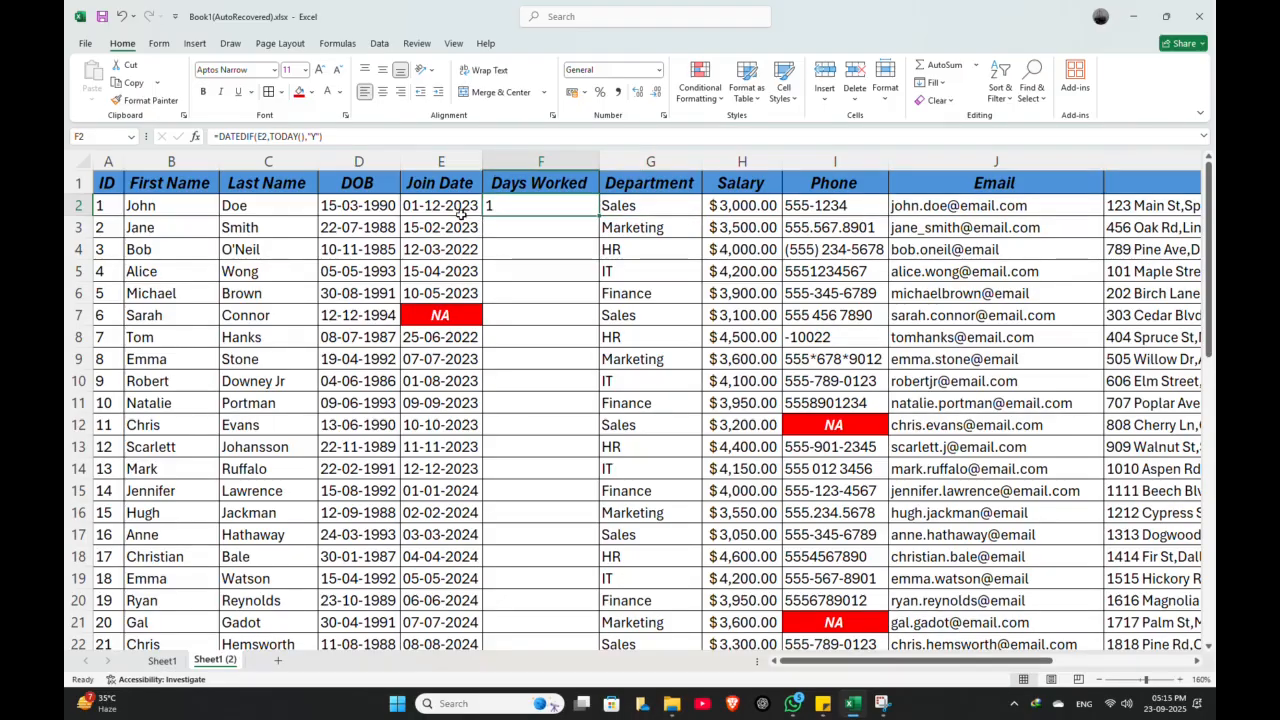
pyautogui.click(462, 214)
pyautogui.click(487, 210)
pyautogui.doubleClick(599, 213)
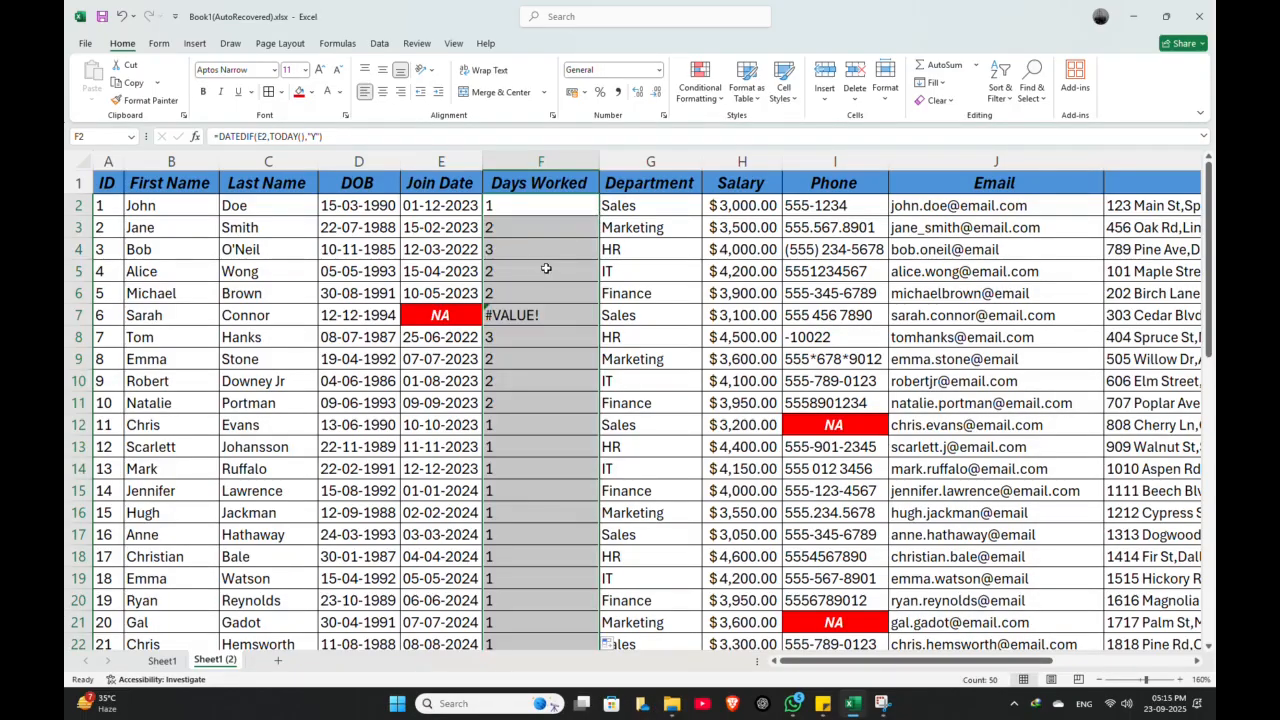
# Check the Days Worked results against the join dates, including the one in E36
pyautogui.scroll(-15, 543, 288)
pyautogui.scroll(8, 543, 288)
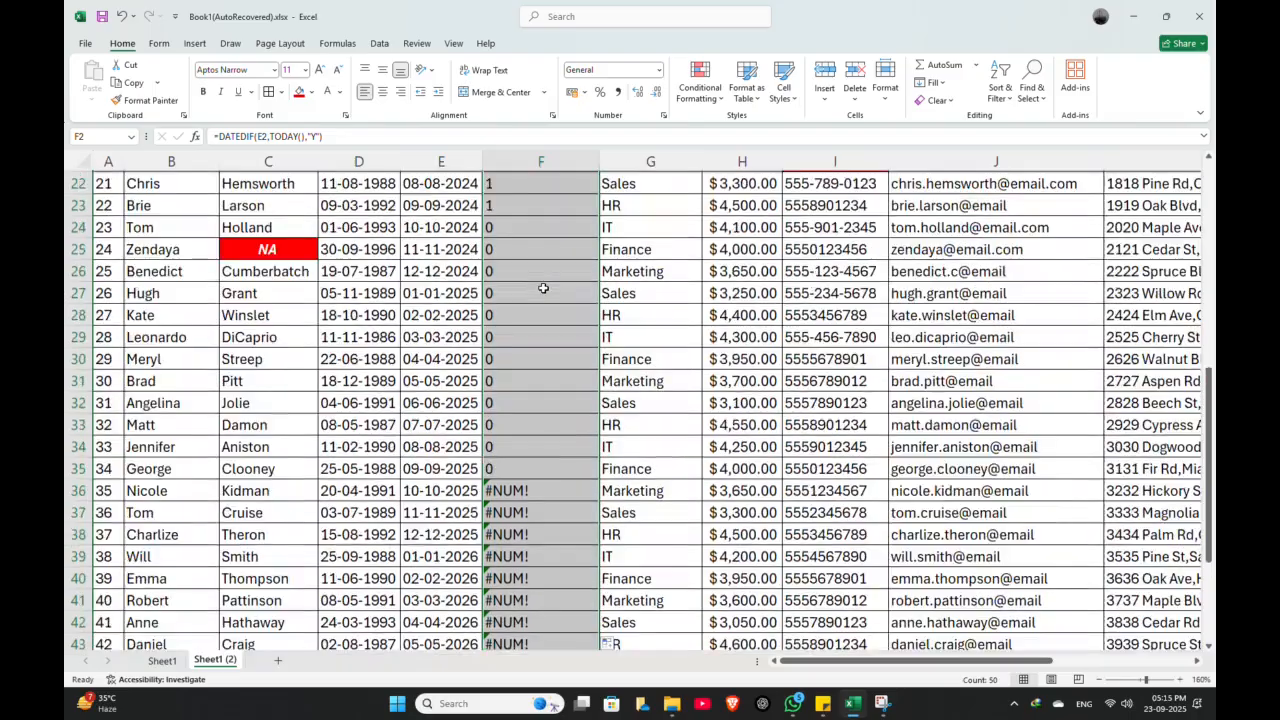
pyautogui.scroll(-1, 543, 288)
pyautogui.click(549, 366)
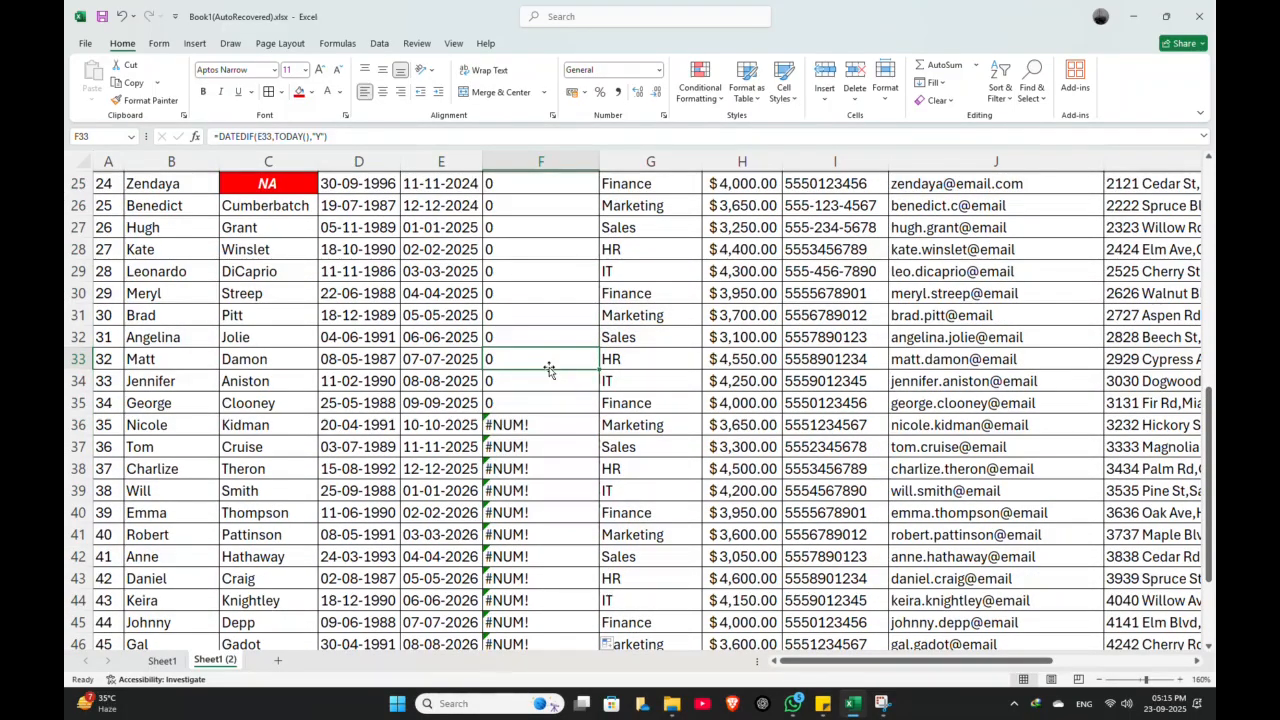
pyautogui.click(457, 430)
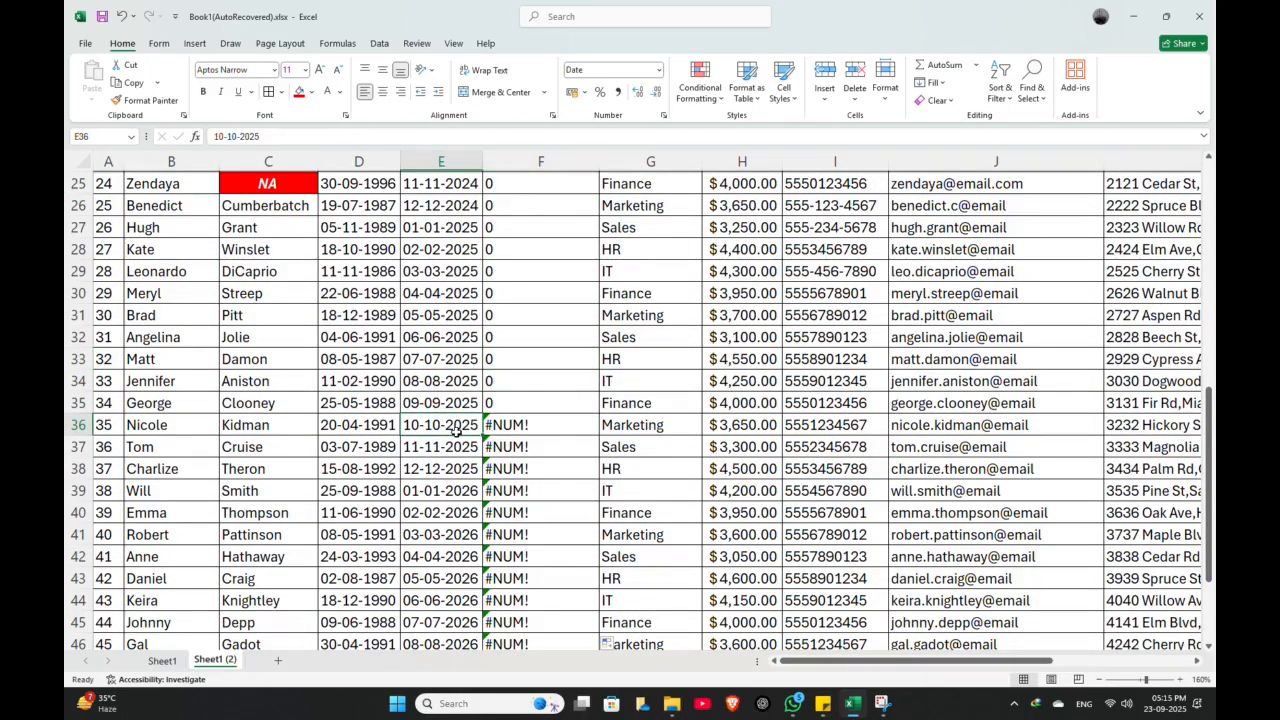
# Examine the Days Worked formulas and results in F44, F7 and F36 against their join dates
pyautogui.scroll(-5, 447, 456)
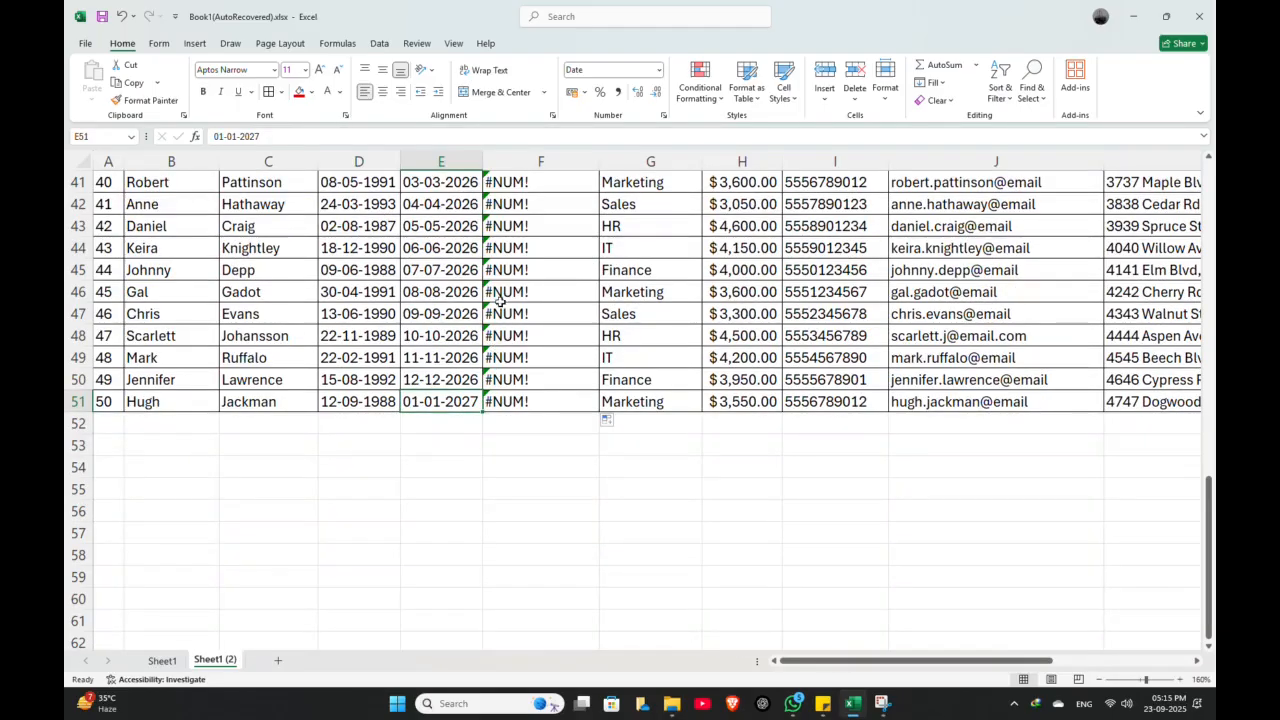
pyautogui.click(511, 244)
pyautogui.scroll(5, 513, 246)
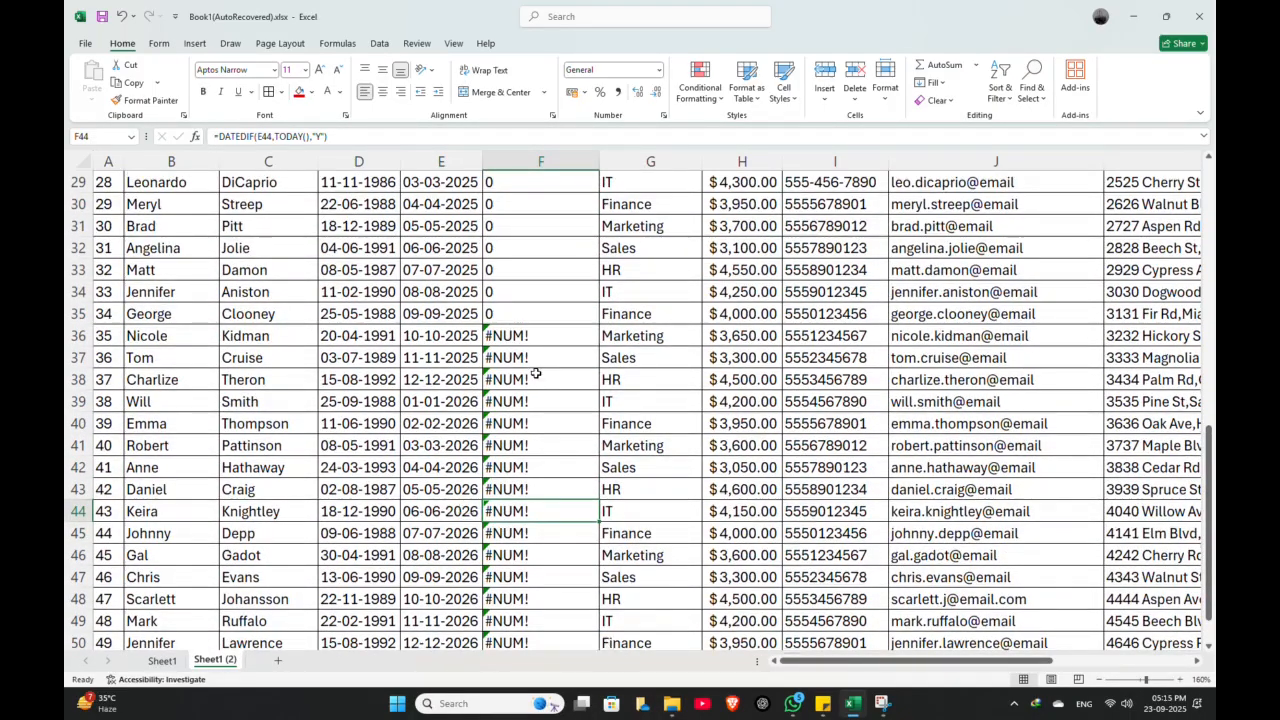
pyautogui.scroll(9, 530, 371)
pyautogui.scroll(1, 533, 365)
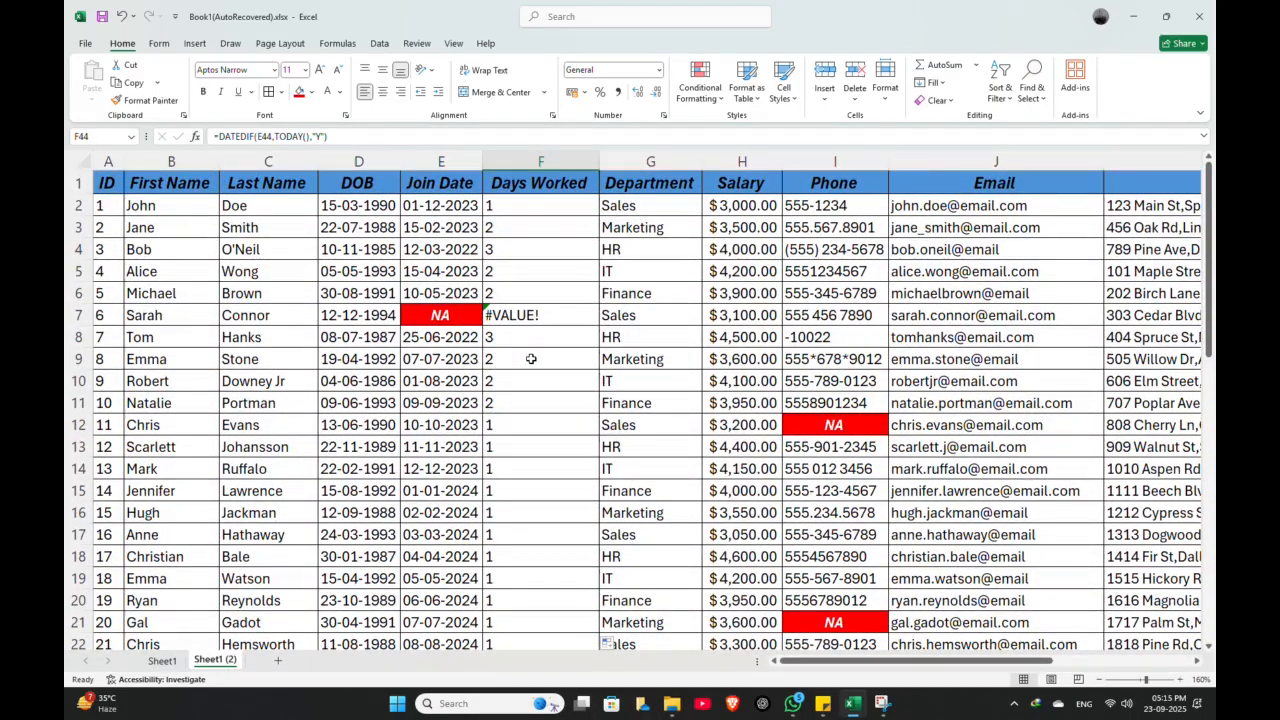
pyautogui.click(530, 316)
pyautogui.scroll(-9, 531, 355)
pyautogui.click(520, 364)
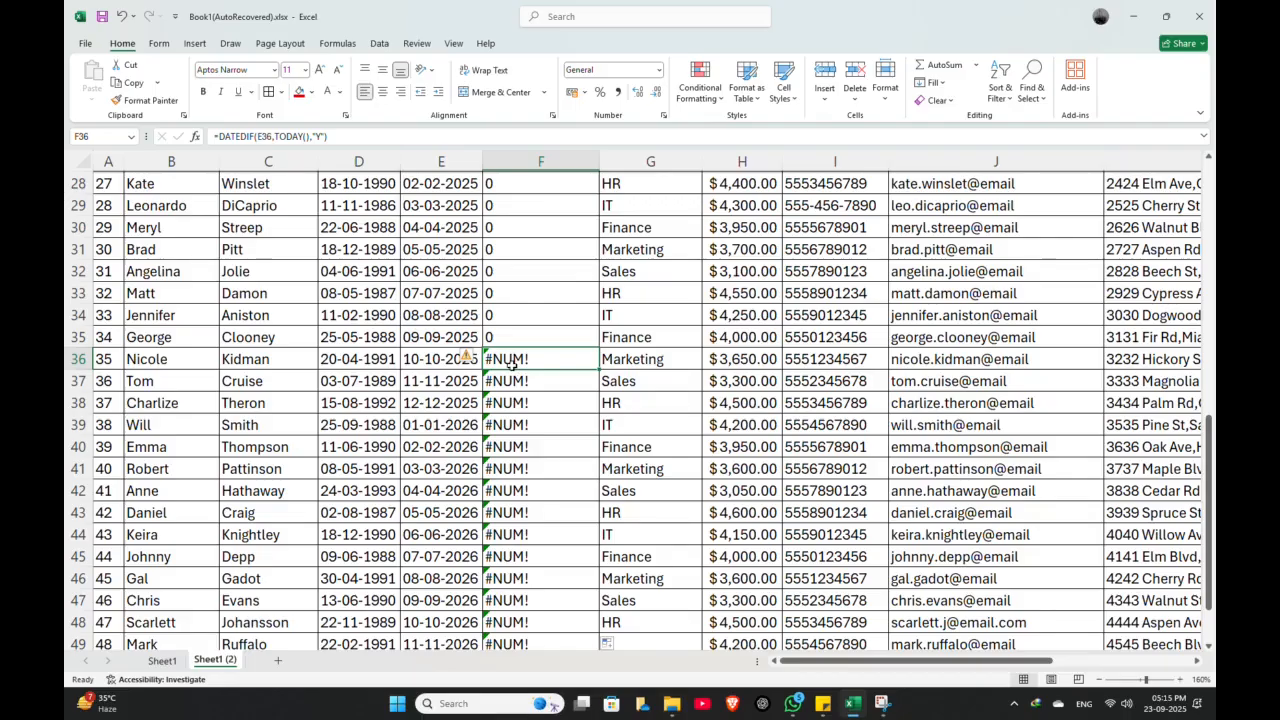
pyautogui.click(437, 362)
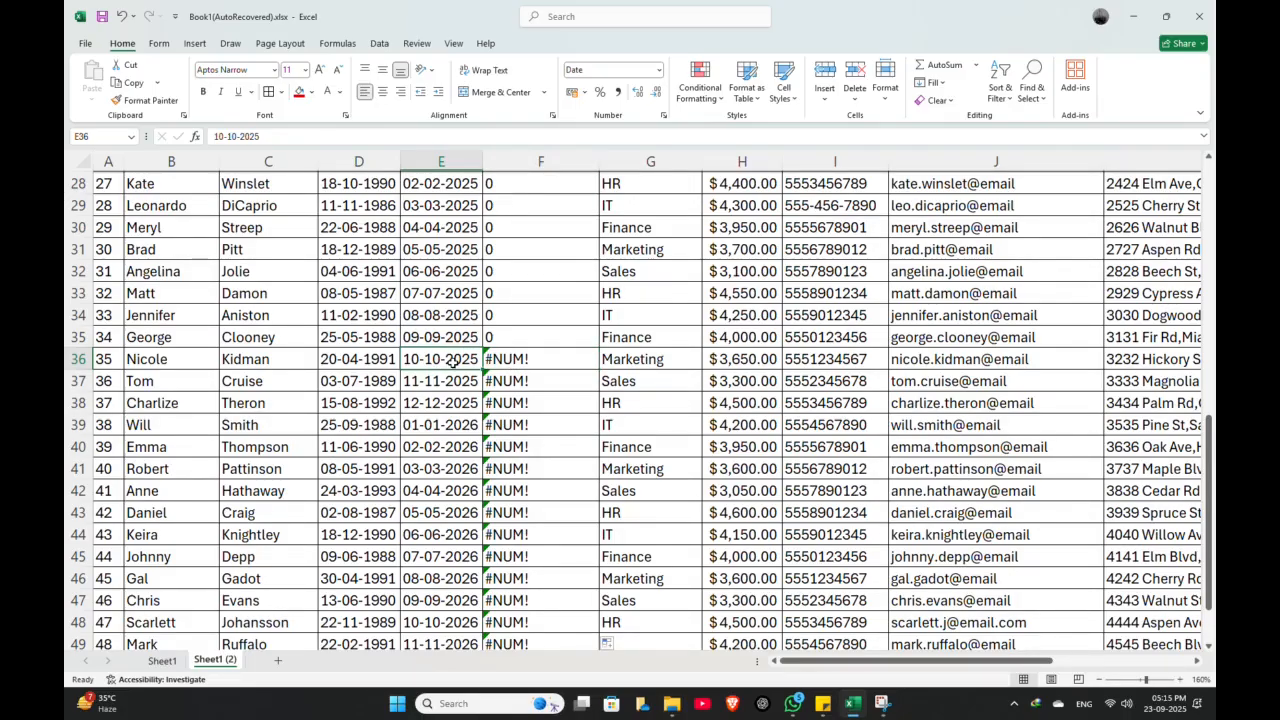
pyautogui.click(522, 361)
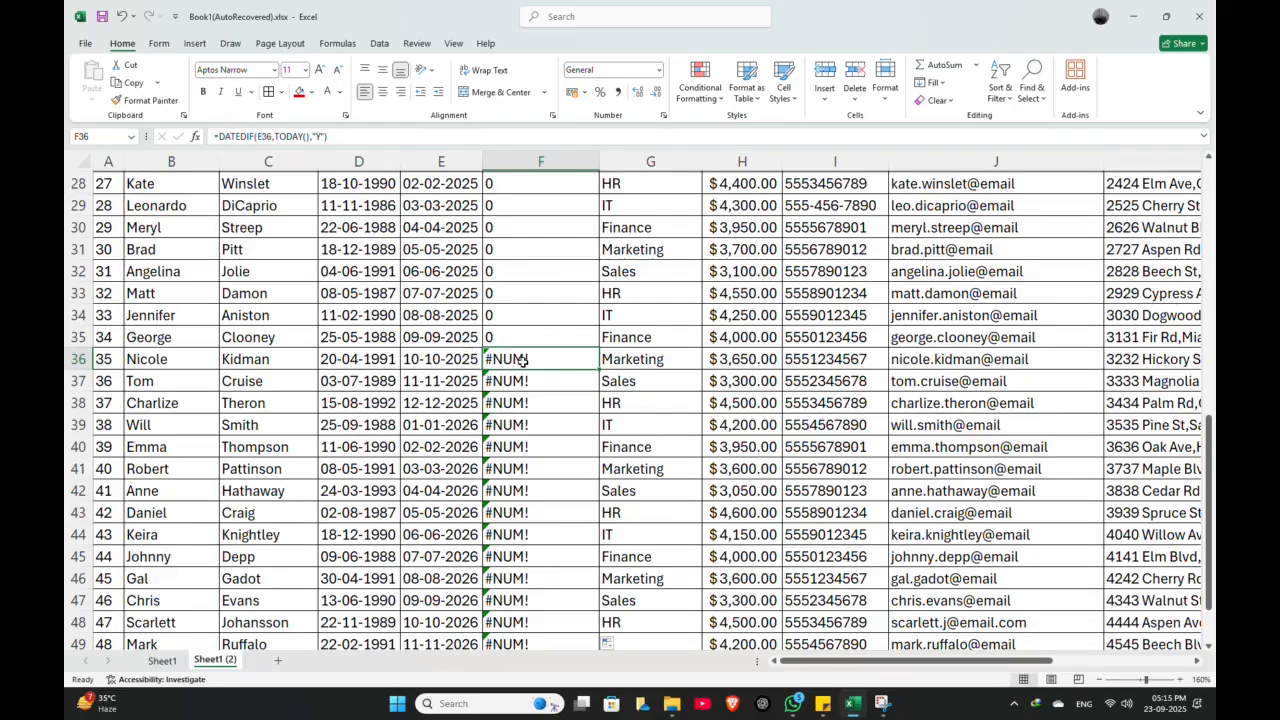
# Compare the Days Worked results with the join dates through the last record in row 51
pyautogui.scroll(5, 522, 361)
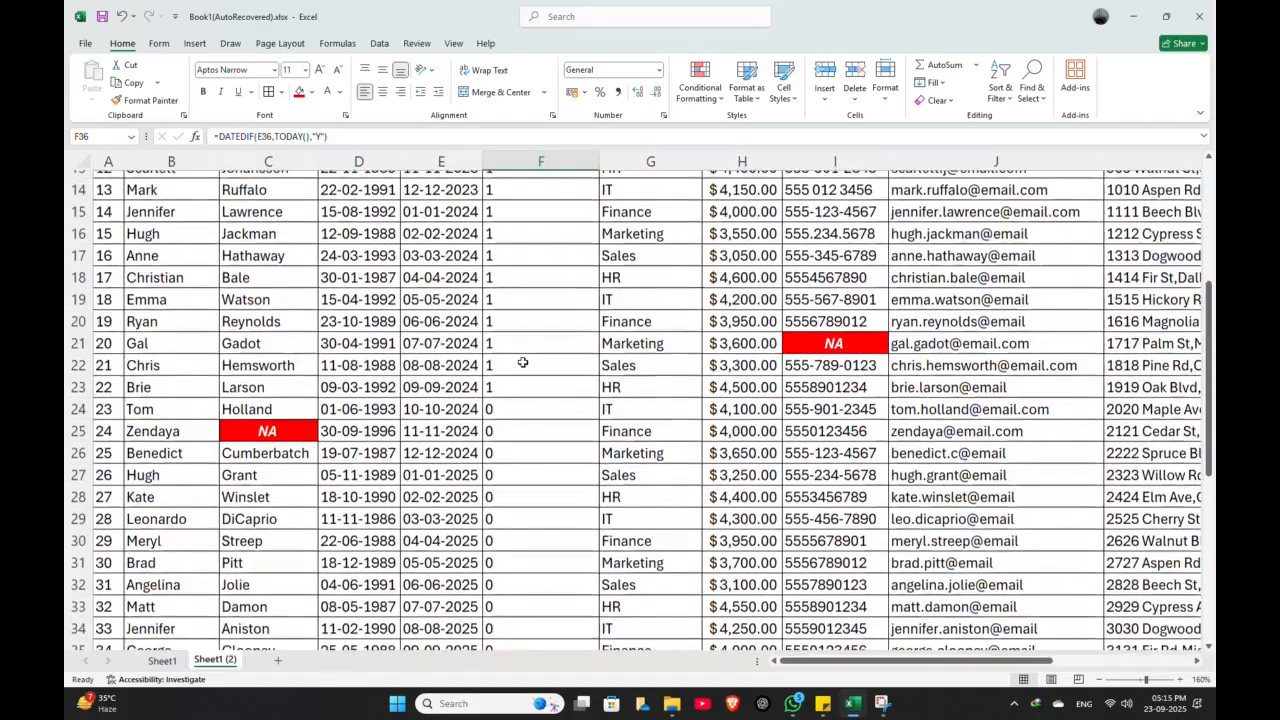
pyautogui.scroll(-5, 522, 361)
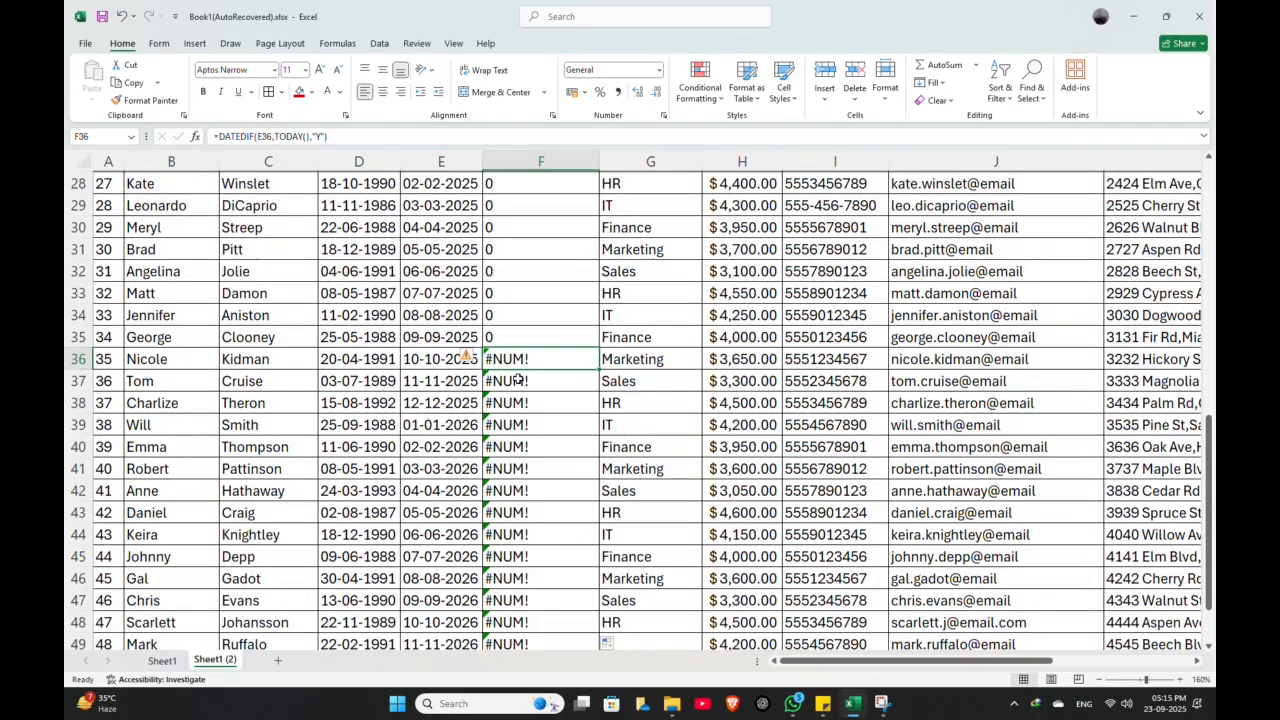
pyautogui.scroll(-4, 476, 447)
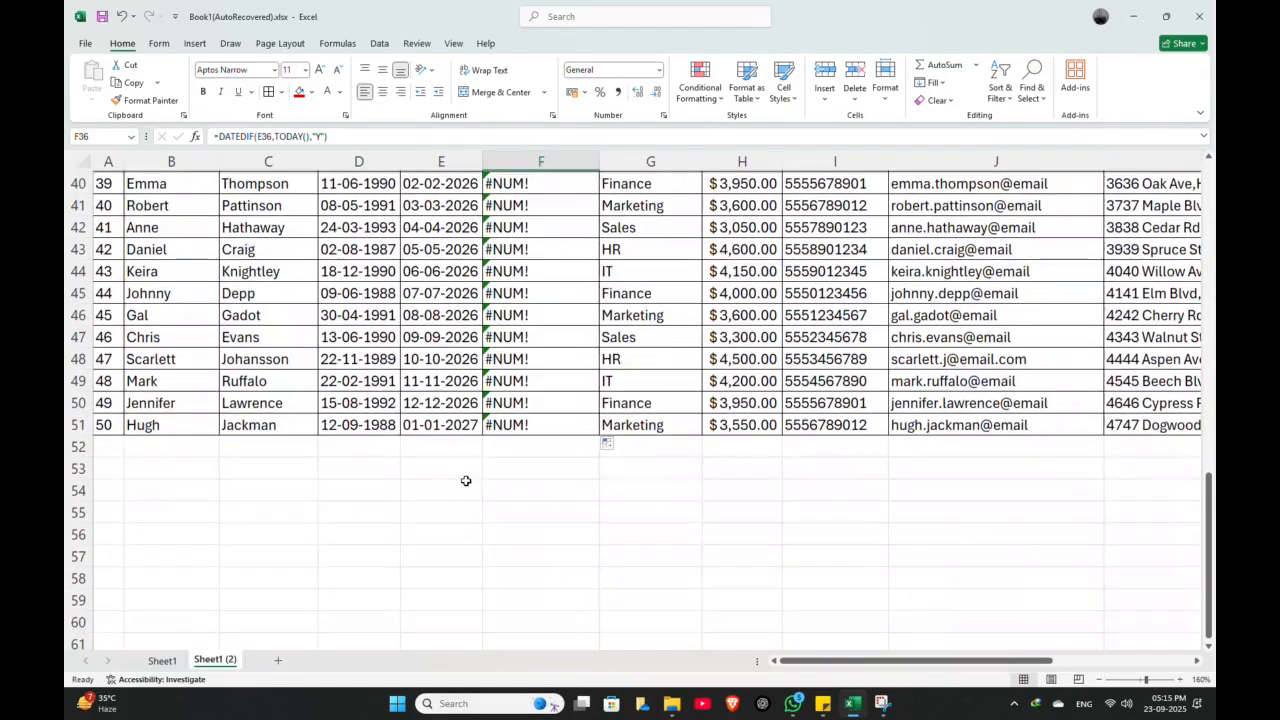
pyautogui.click(469, 425)
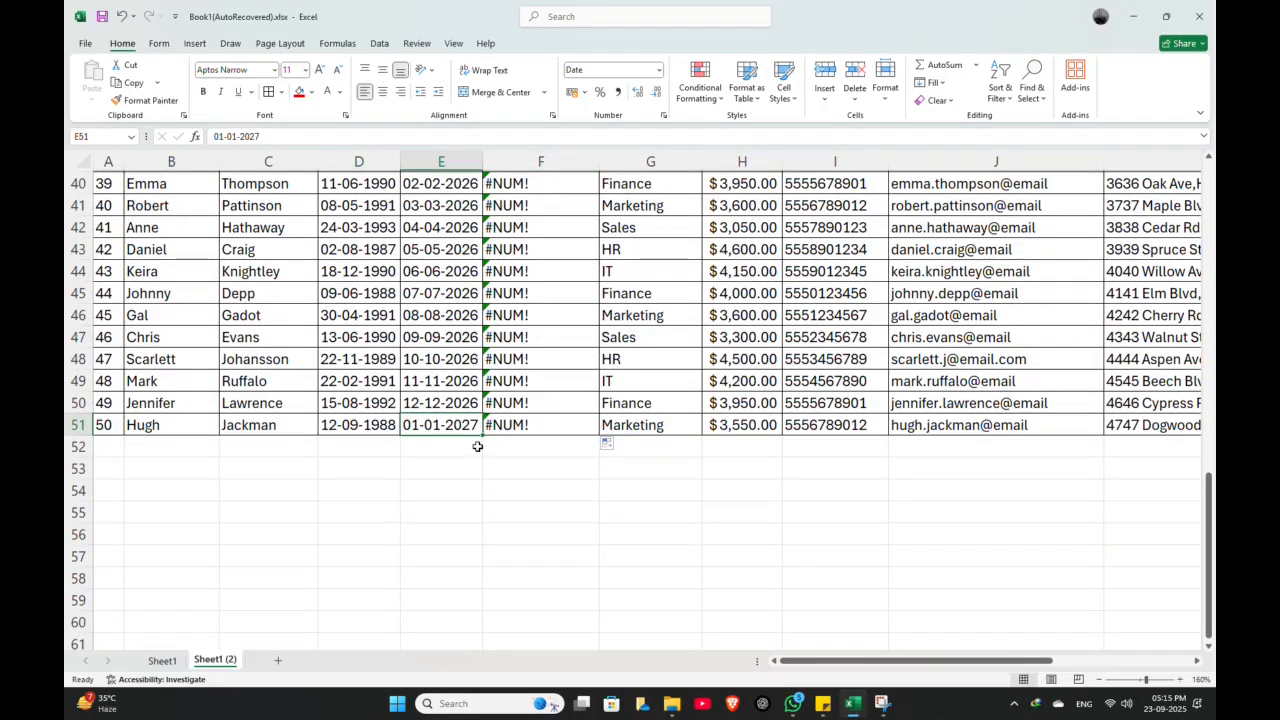
pyautogui.scroll(3, 448, 400)
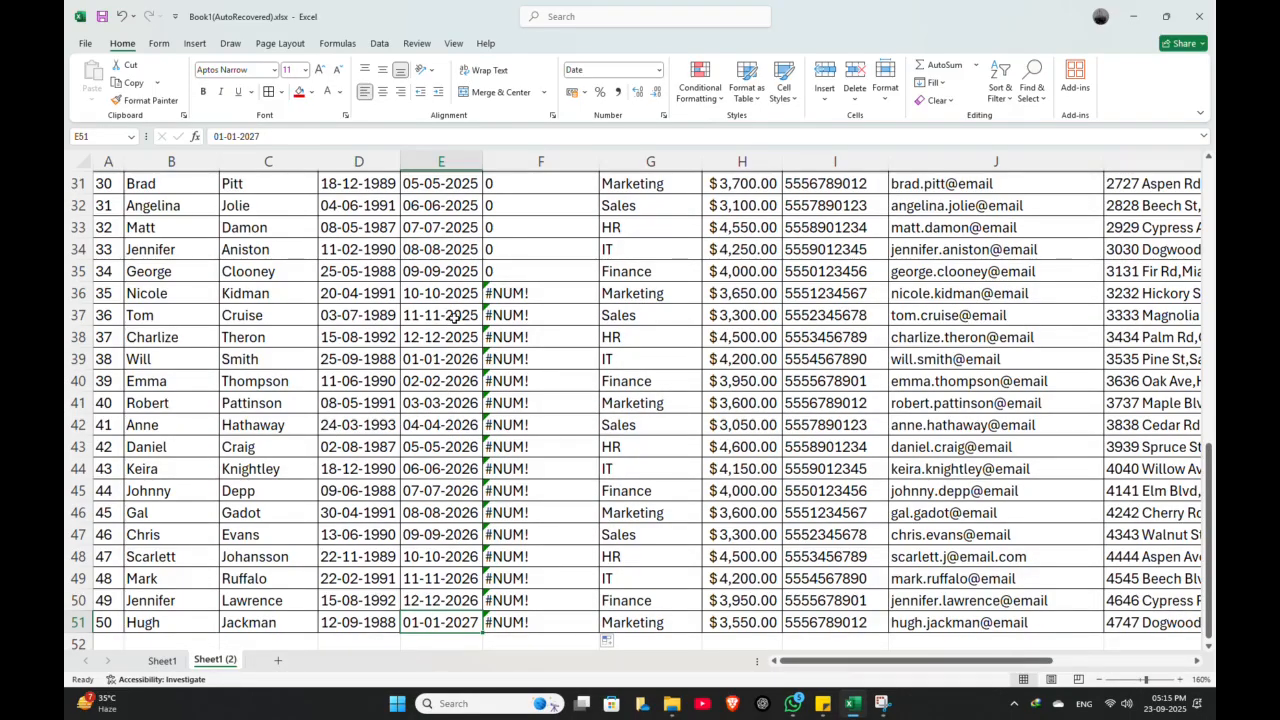
pyautogui.scroll(10, 466, 299)
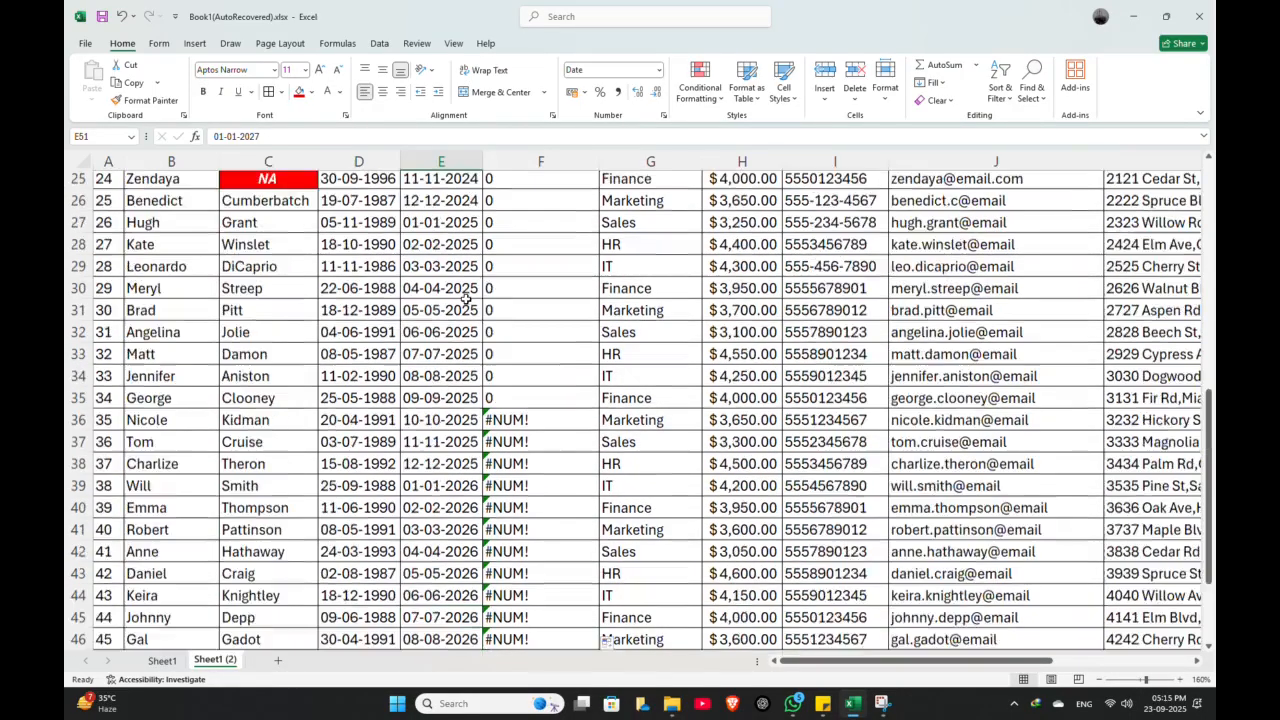
pyautogui.scroll(-7, 466, 220)
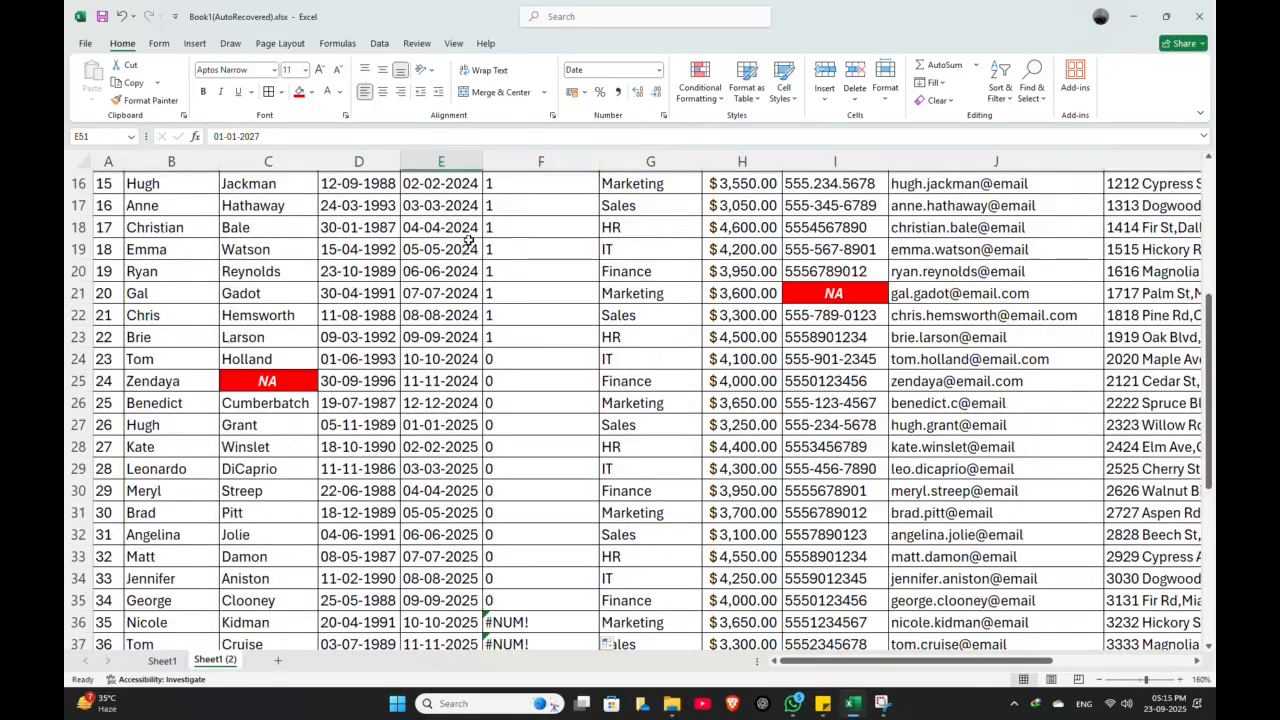
pyautogui.scroll(-6, 480, 452)
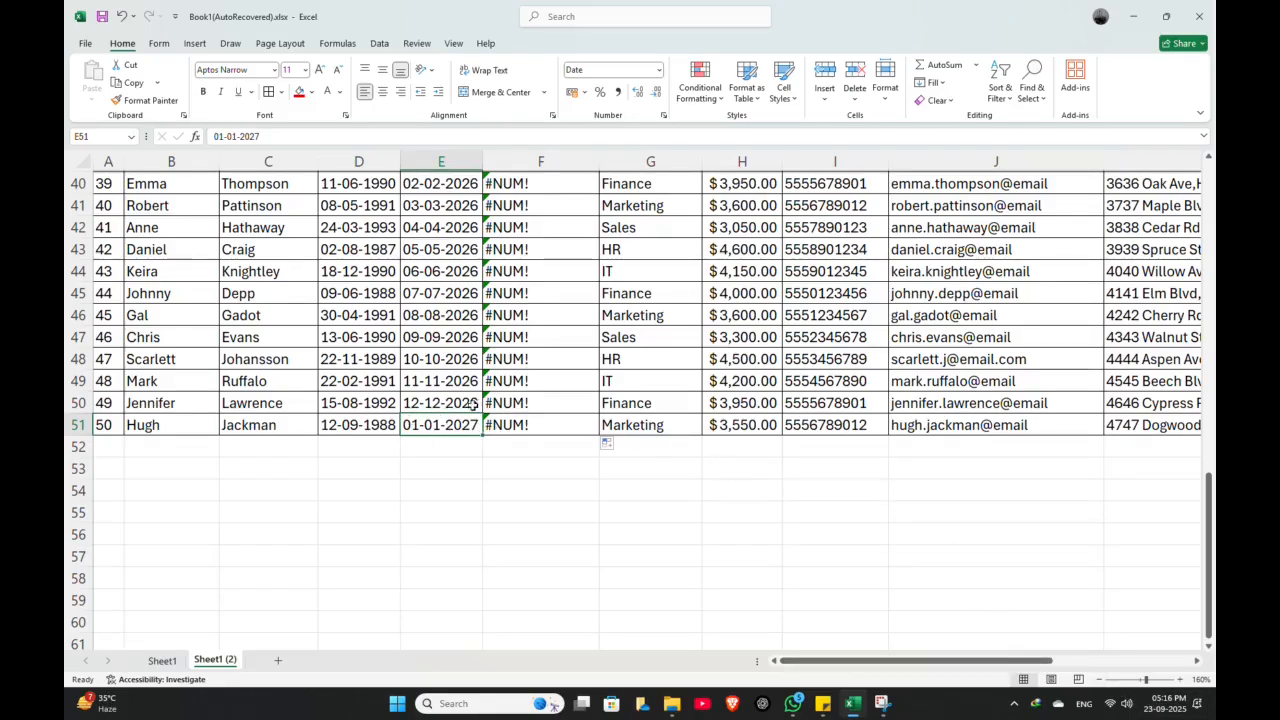
pyautogui.scroll(4, 470, 408)
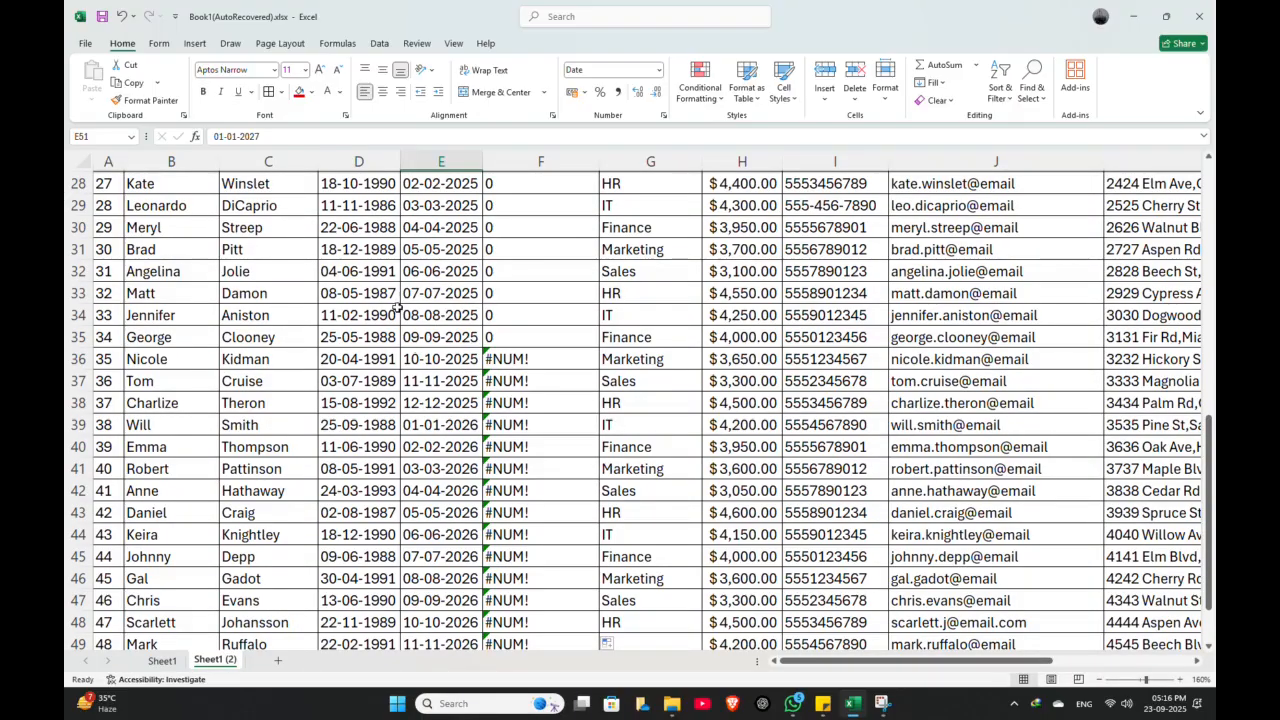
# Examine the join dates in E36:E51 by selecting that range
pyautogui.moveTo(449, 369); pyautogui.dragTo(442, 582)
pyautogui.scroll(-4, 440, 550)
pyautogui.click(450, 463)
pyautogui.scroll(3, 455, 465)
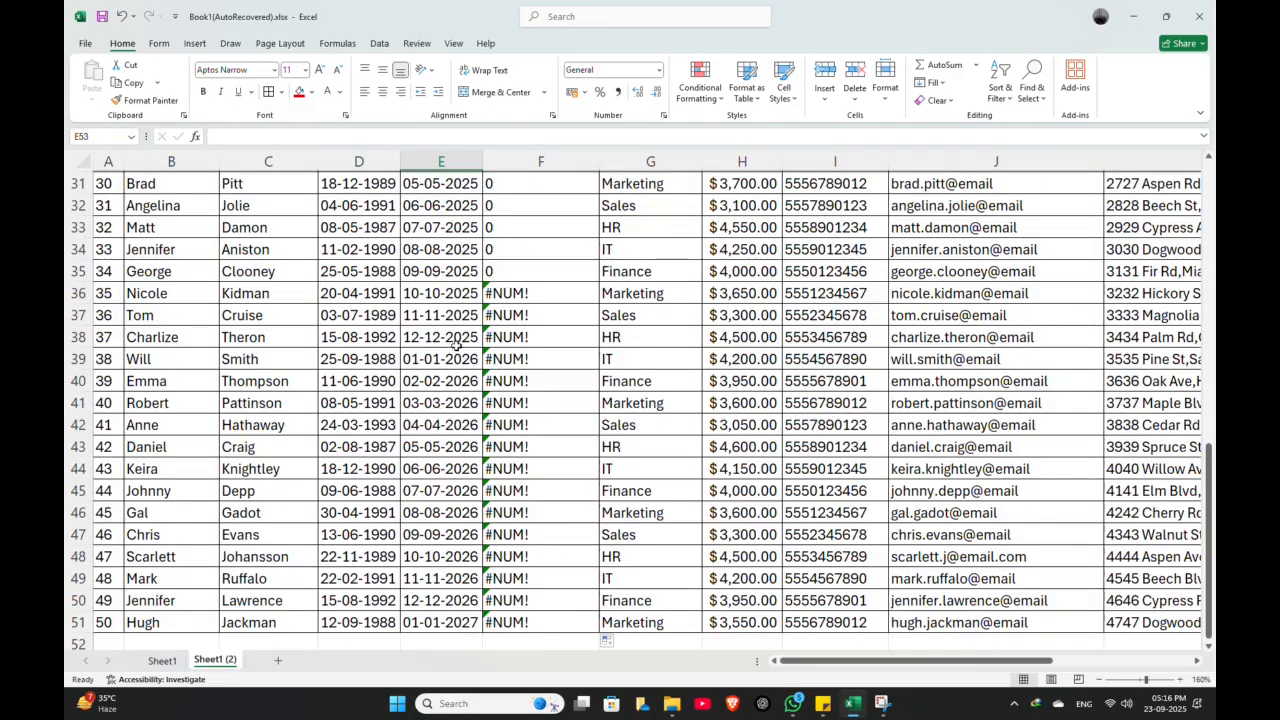
pyautogui.moveTo(452, 297); pyautogui.dragTo(451, 620)
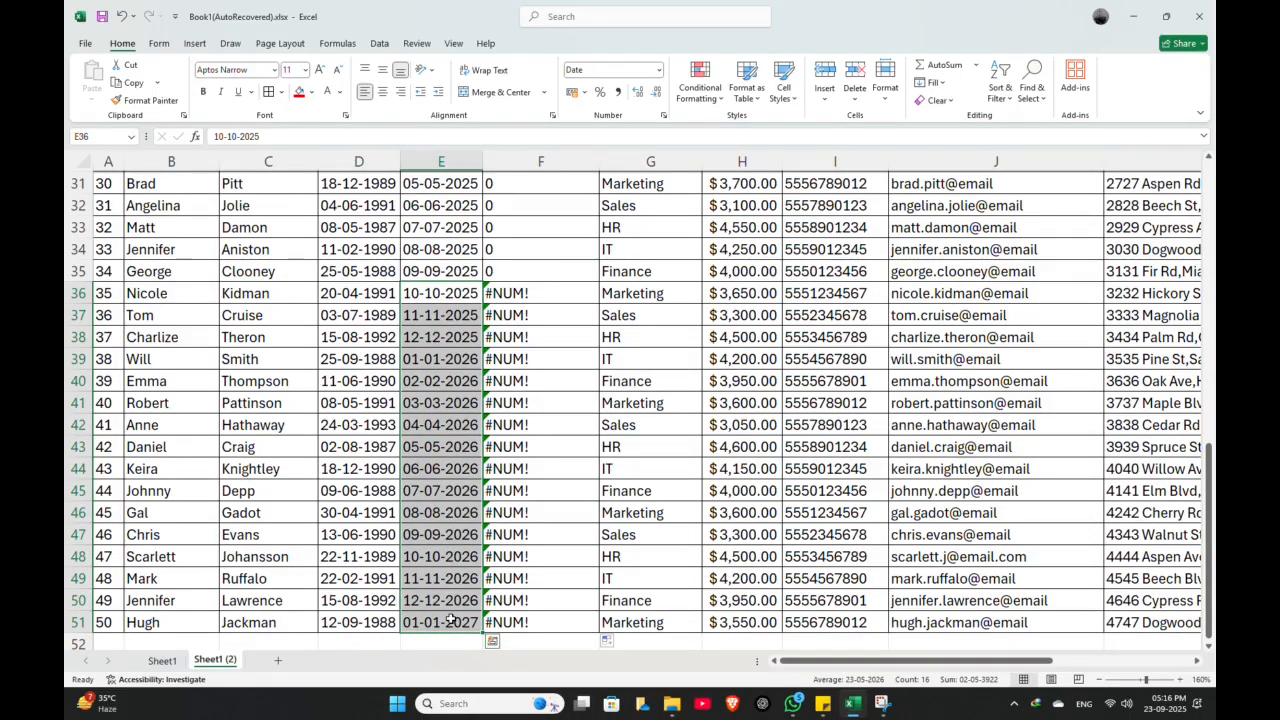
# Replace the Days Worked error in F7 with NA, copying the red formatted NA cell from E7
pyautogui.scroll(10, 450, 620)
pyautogui.click(521, 232)
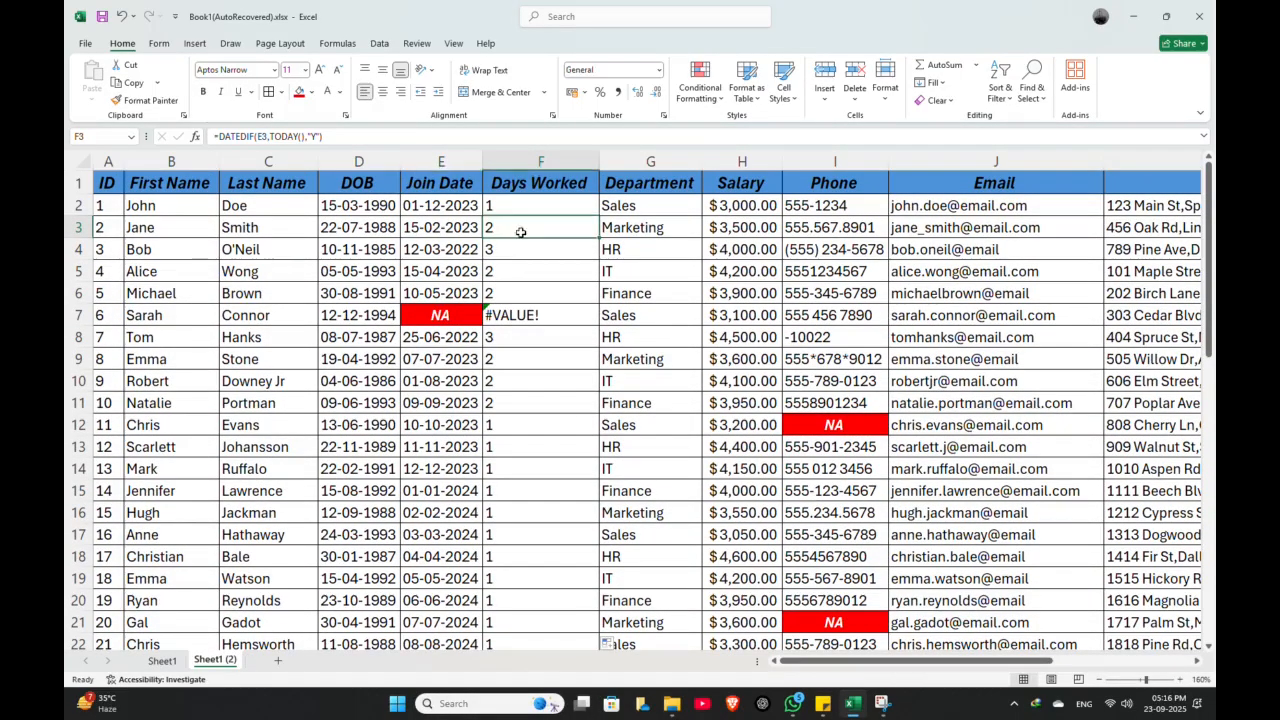
pyautogui.click(522, 314)
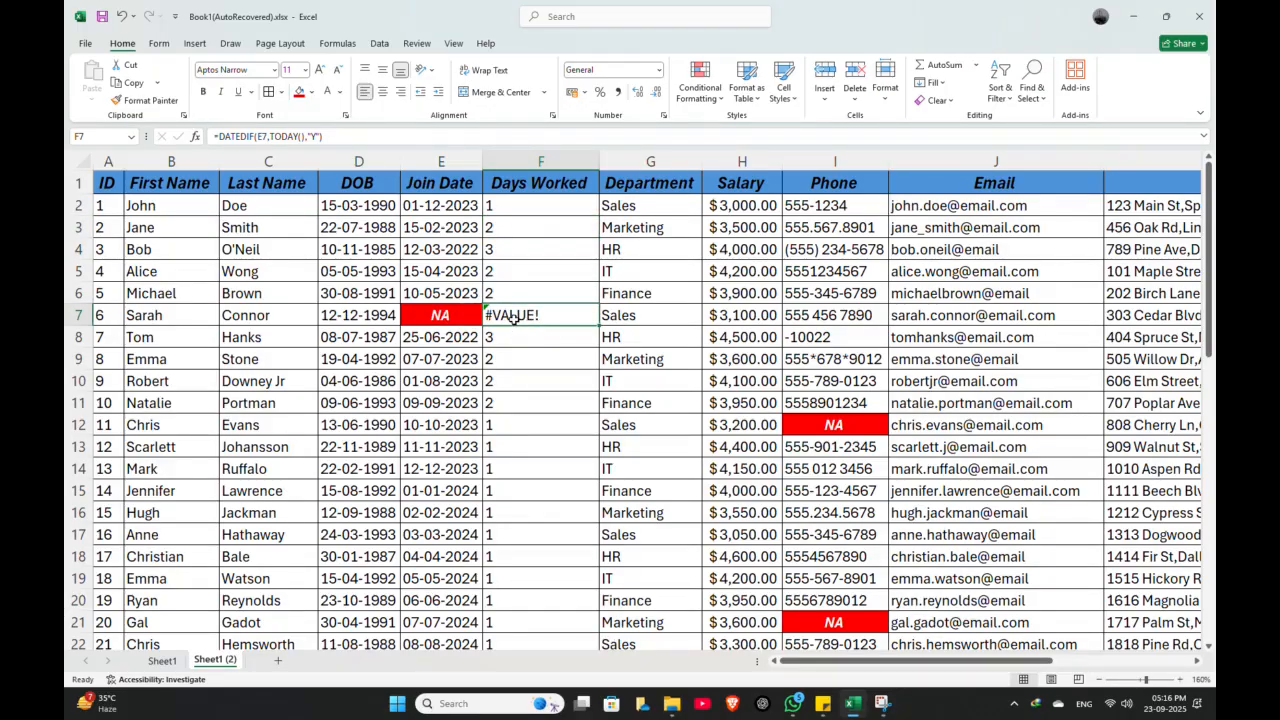
pyautogui.press('Delete')
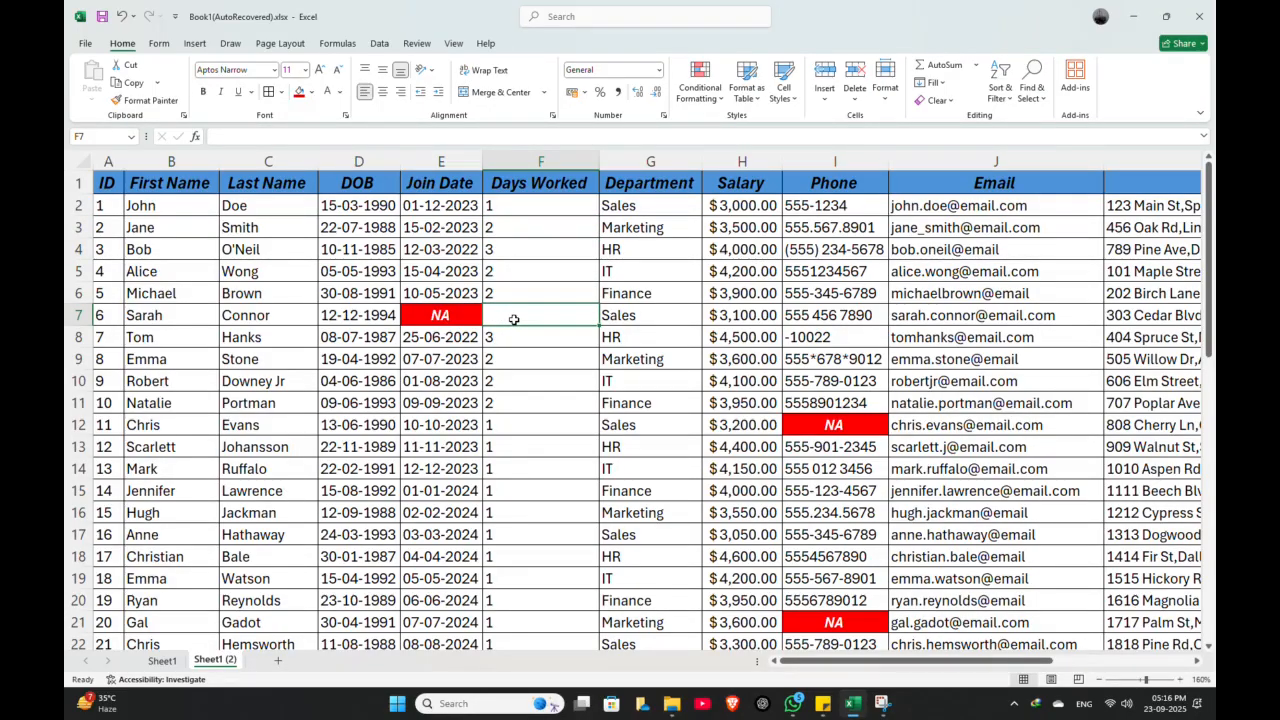
pyautogui.write('NA')
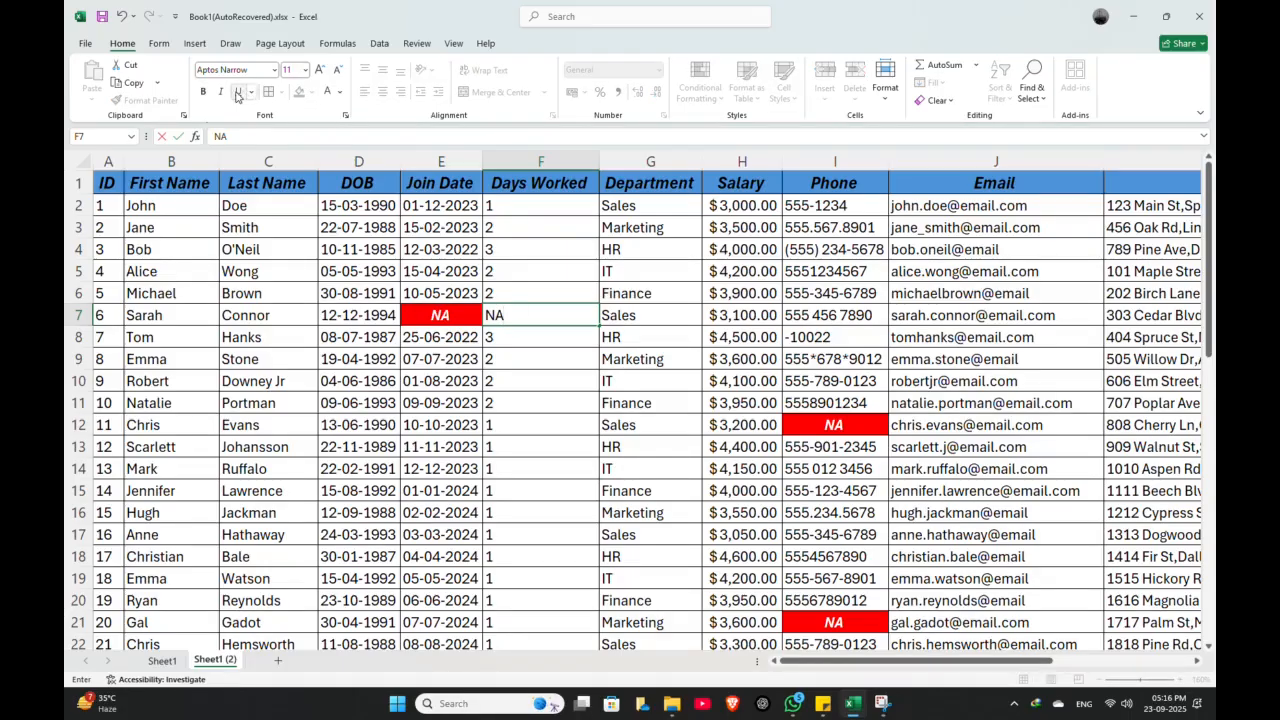
pyautogui.click(443, 315)
pyautogui.hotkey('ctrl', 'c')
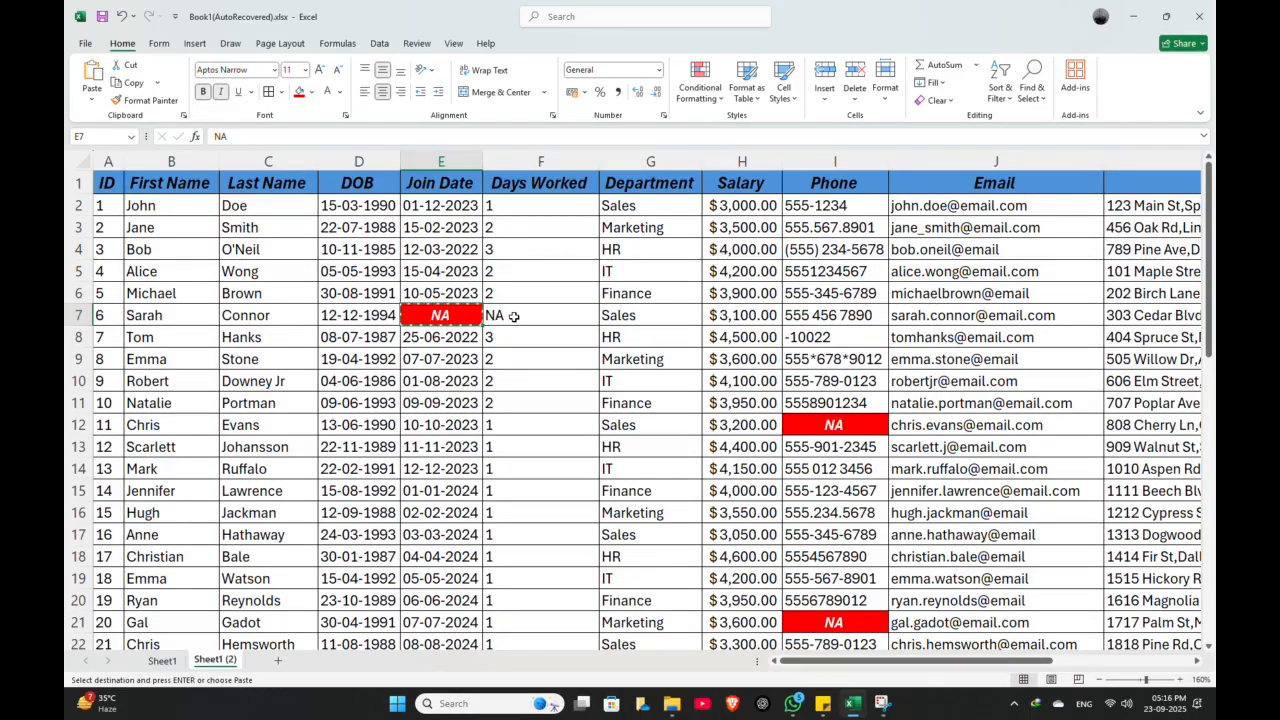
pyautogui.click(517, 315)
pyautogui.hotkey('ctrl', 'v')
pyautogui.press('Return')
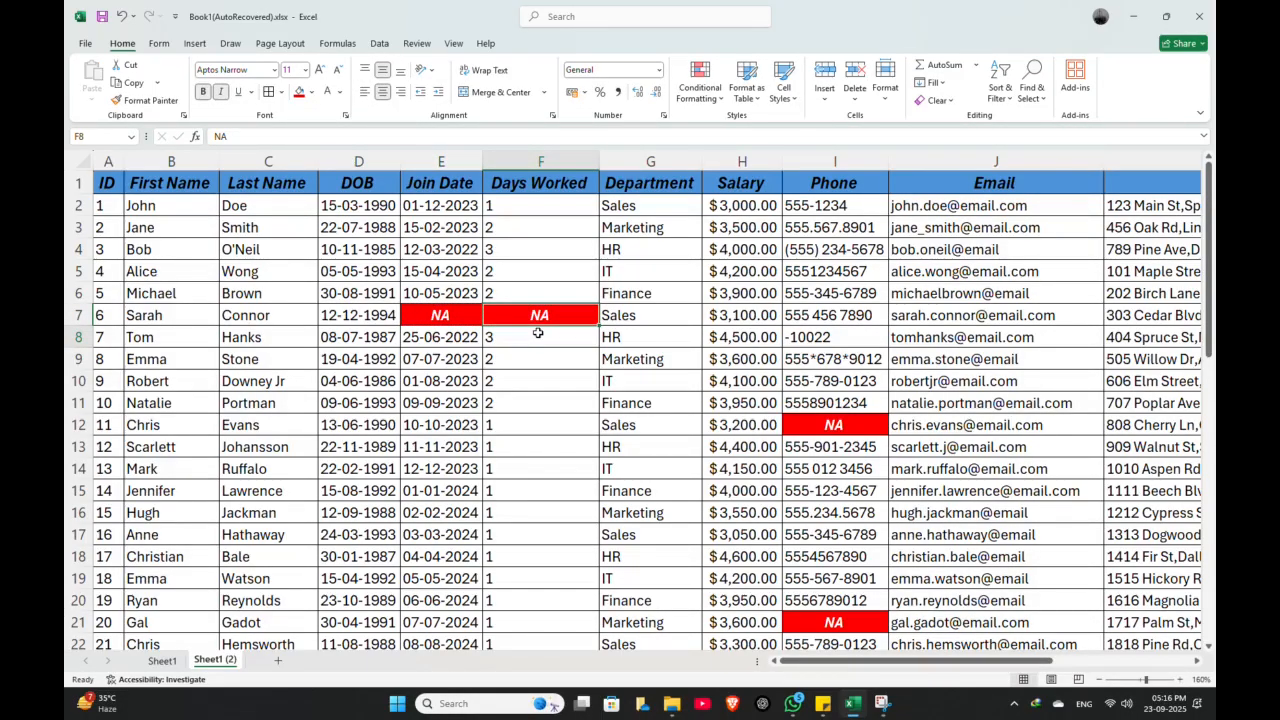
pyautogui.scroll(-14, 577, 395)
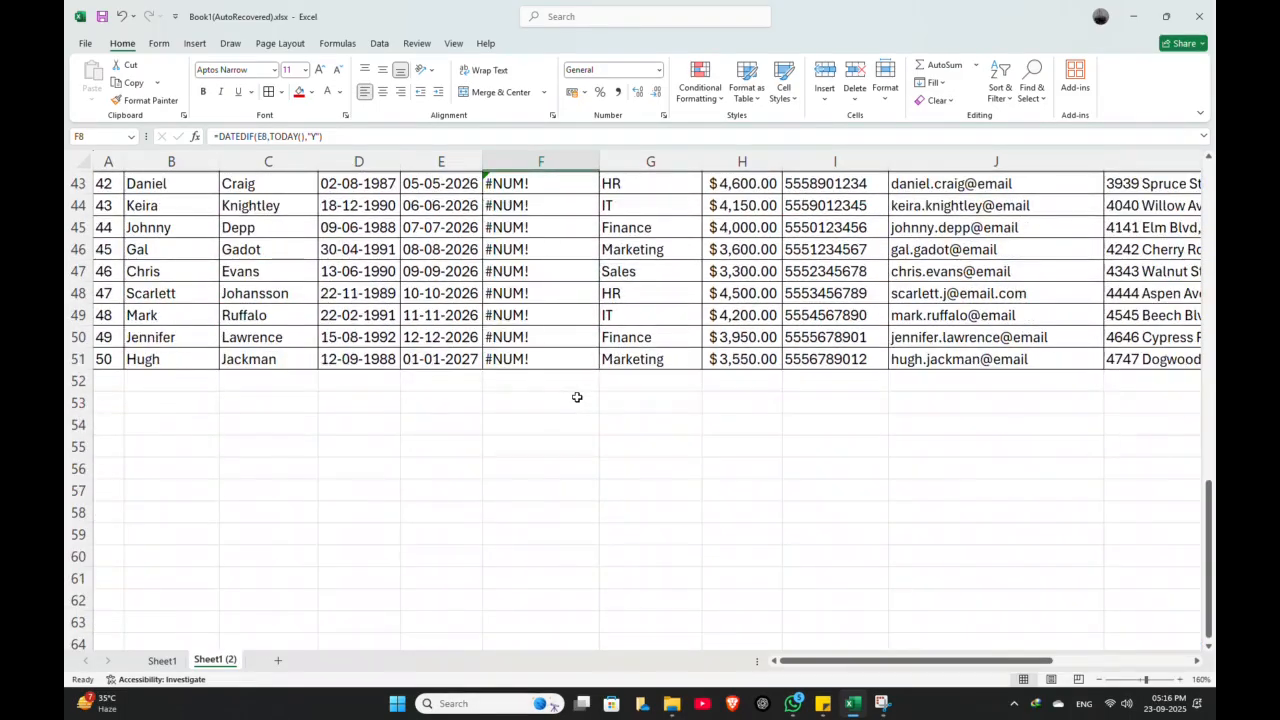
pyautogui.scroll(14, 577, 397)
pyautogui.scroll(-11, 577, 390)
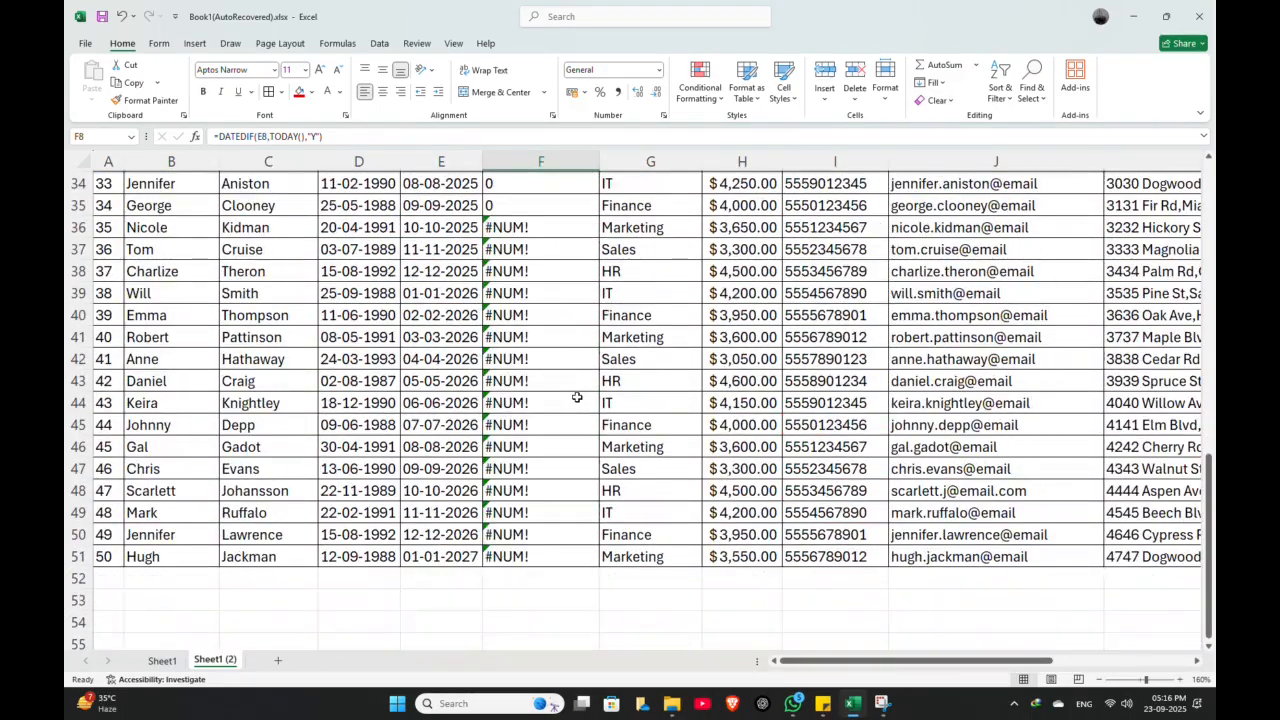
pyautogui.moveTo(548, 228); pyautogui.dragTo(533, 555)
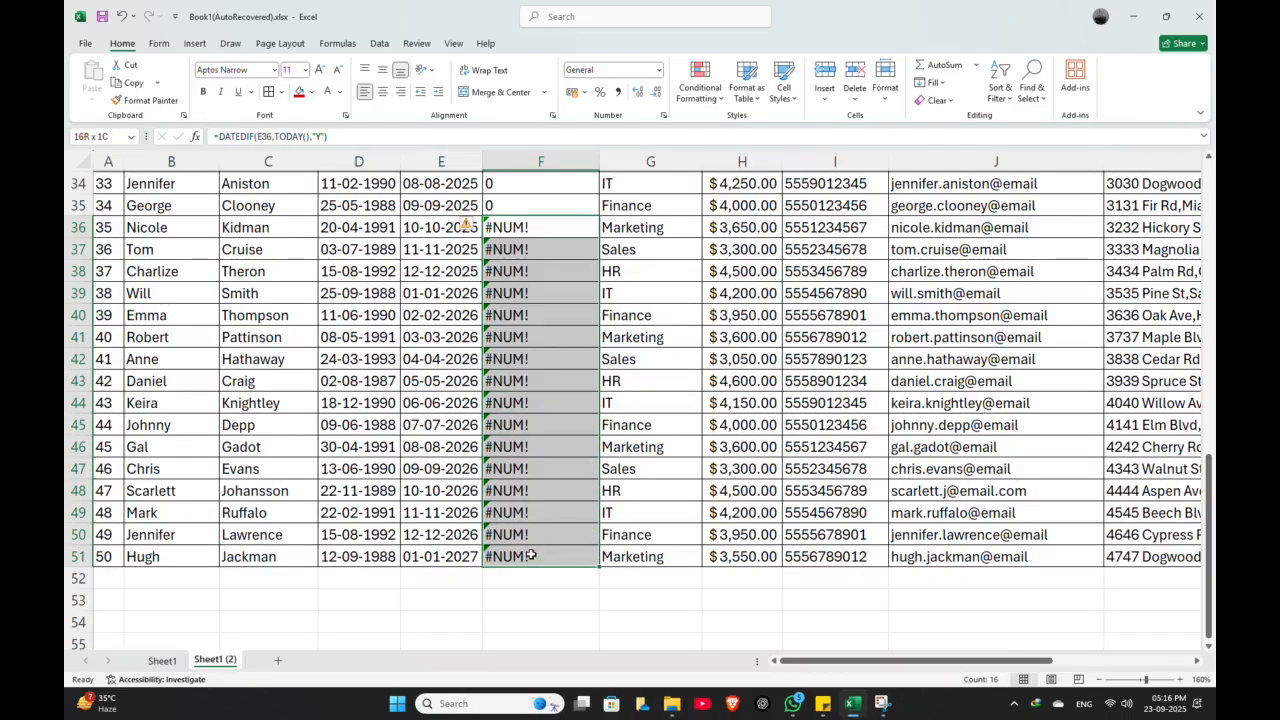
# Select the whole employee table and narrow it with Go To Special to formulas that return errors only
pyautogui.scroll(9, 513, 352)
pyautogui.click(513, 352)
pyautogui.hotkey('ctrl', 'a')
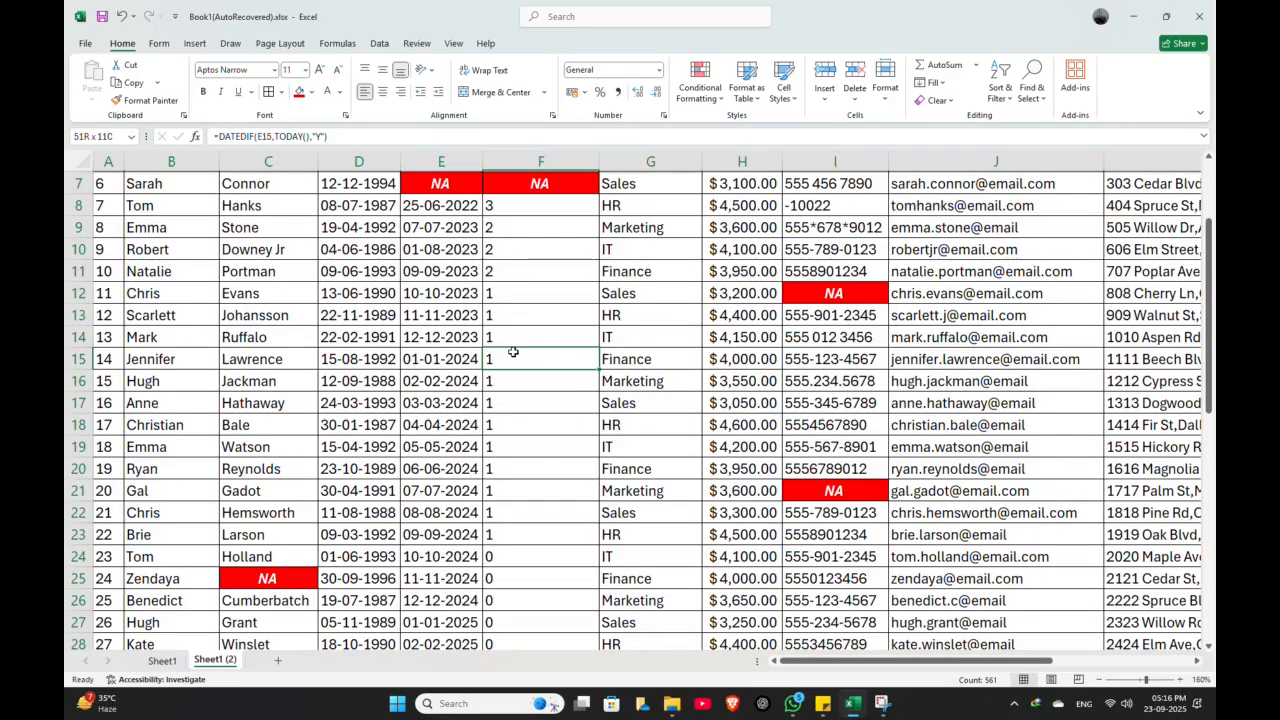
pyautogui.scroll(-7, 513, 352)
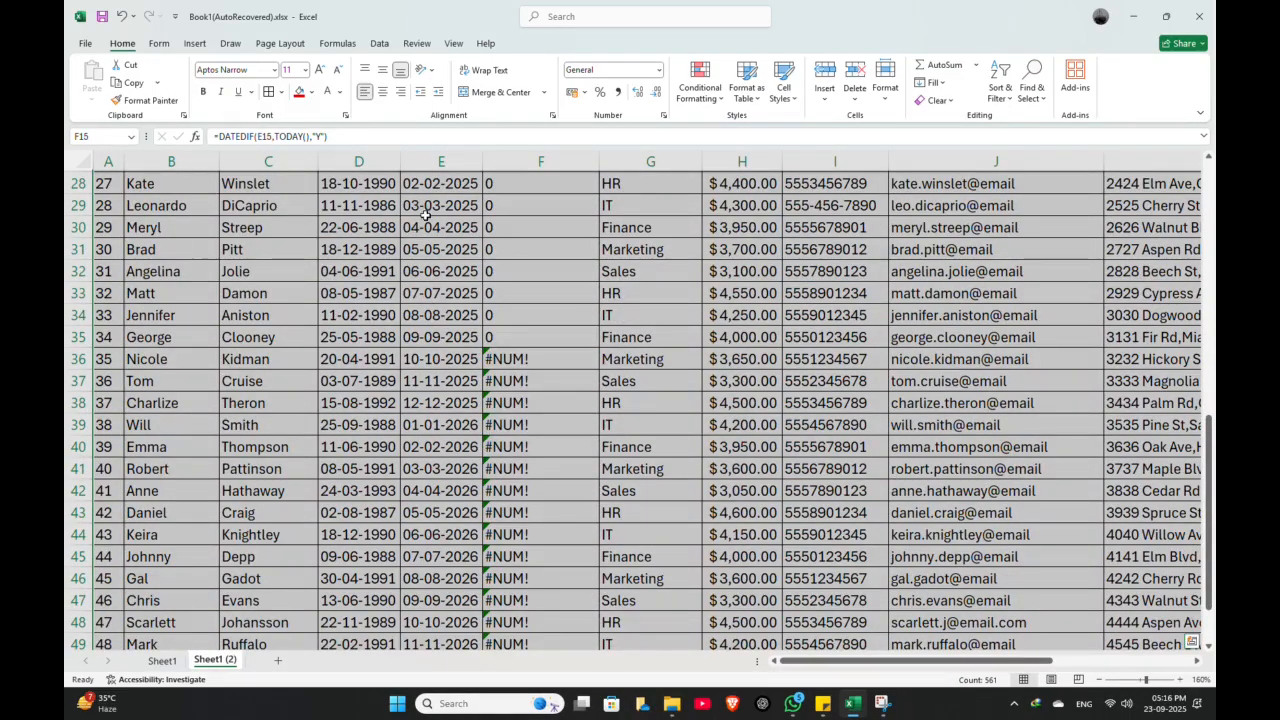
pyautogui.scroll(8, 481, 360)
pyautogui.scroll(-8, 481, 360)
pyautogui.scroll(6, 433, 395)
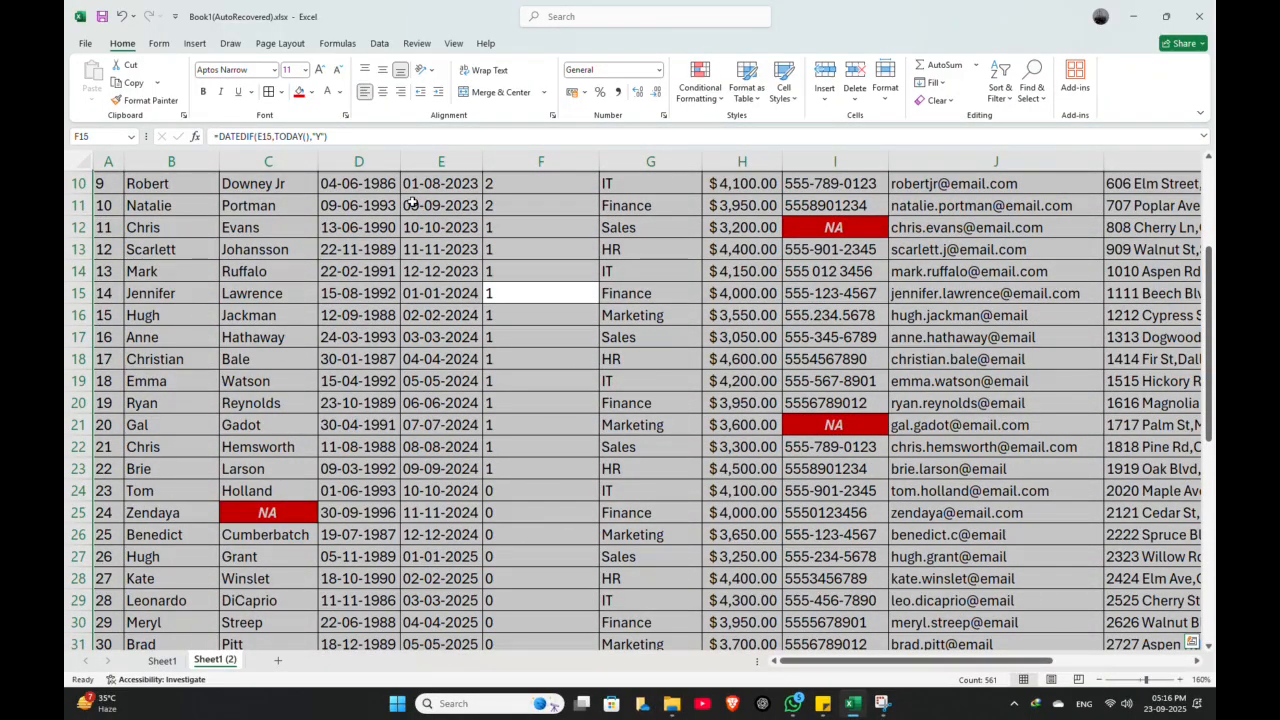
pyautogui.hotkey('ctrl', 'g')
pyautogui.click(690, 381)
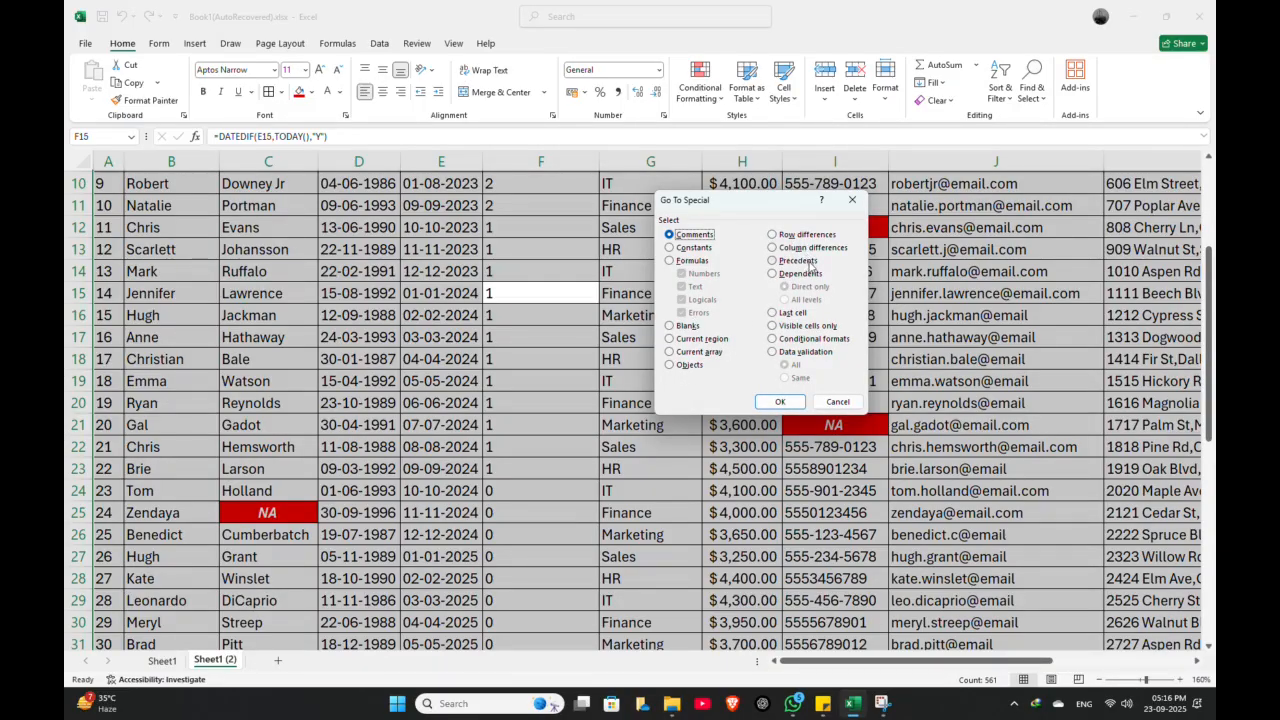
pyautogui.click(694, 261)
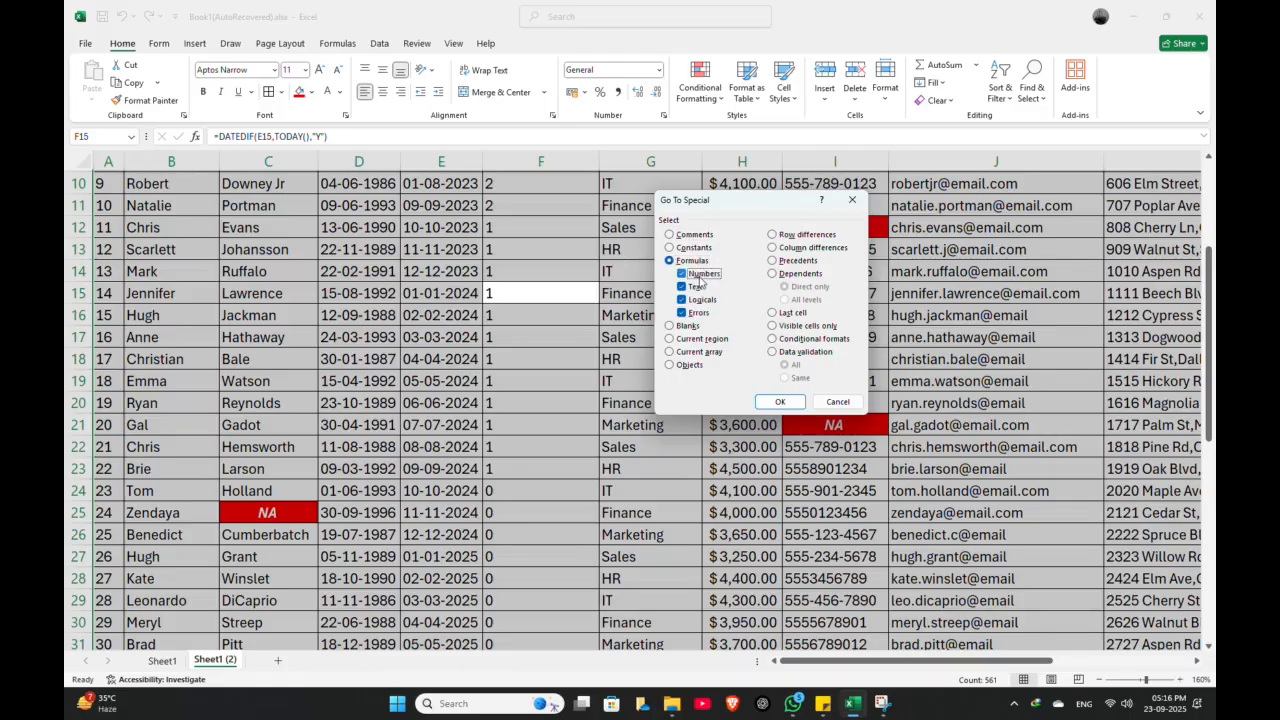
pyautogui.click(697, 273)
pyautogui.click(693, 286)
pyautogui.click(699, 300)
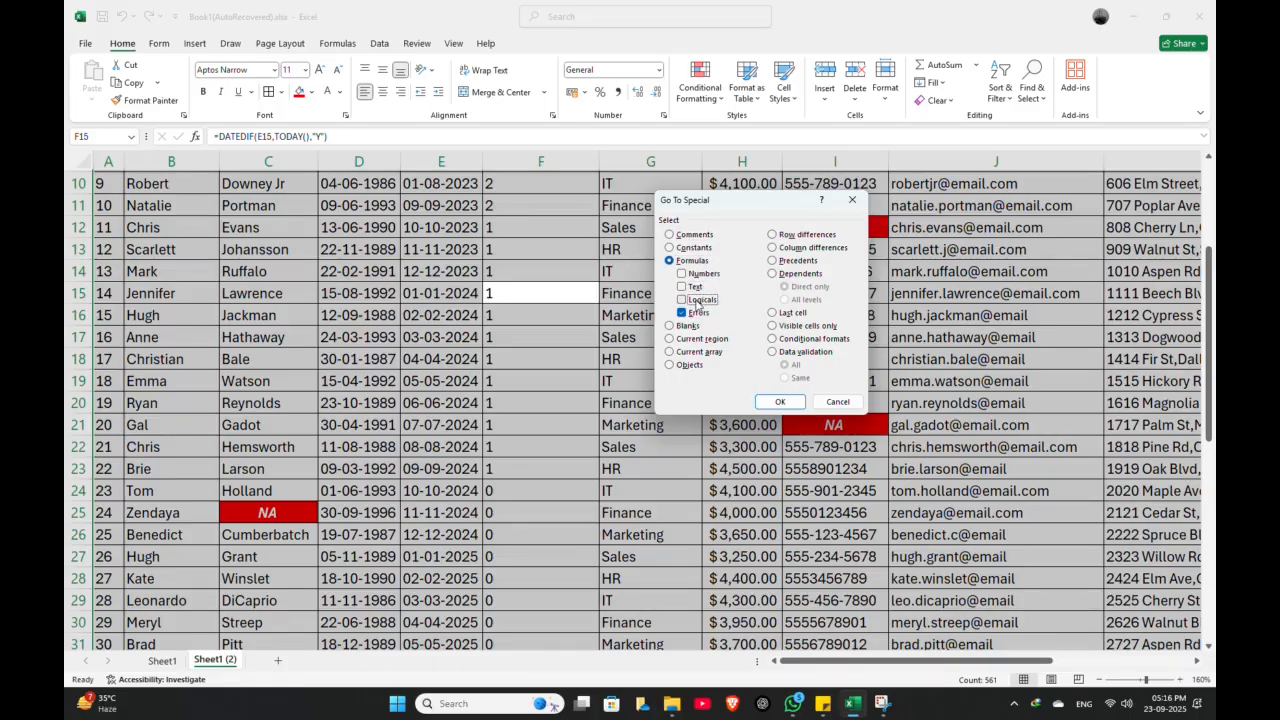
pyautogui.click(778, 402)
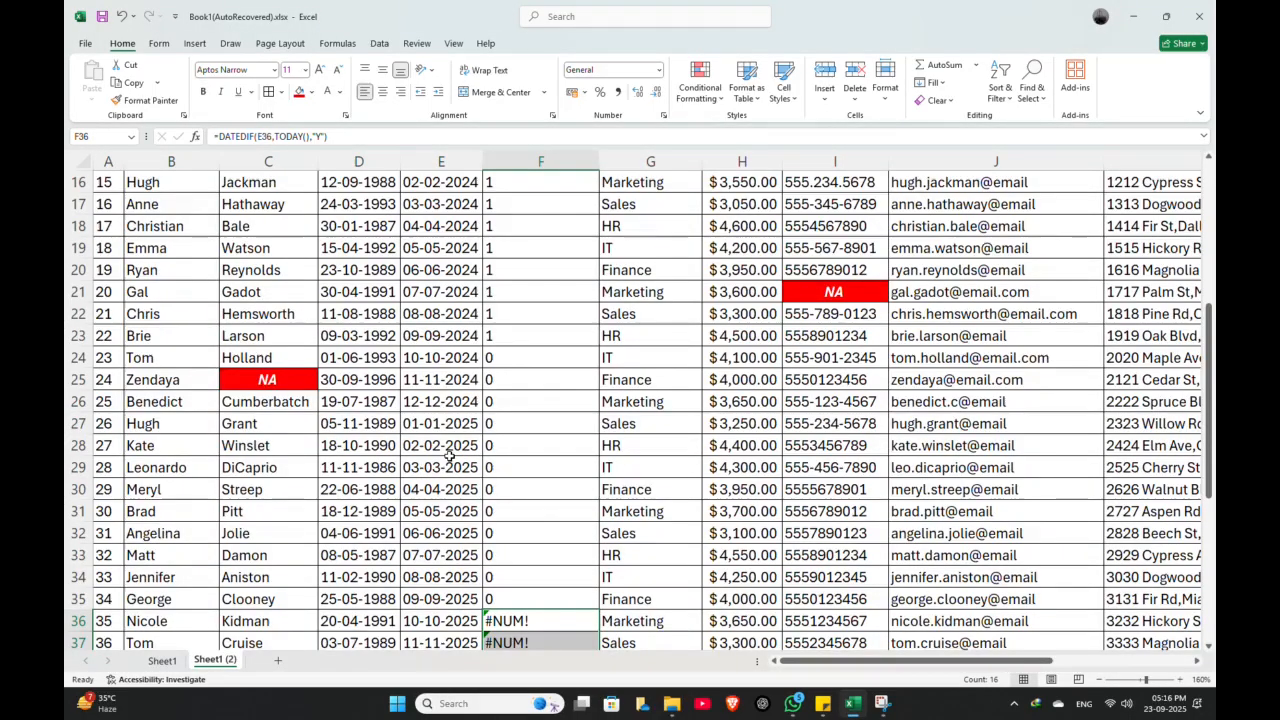
# Replace the error results in the selected Days Worked cells F36:F51 with the text Incorrect Data
pyautogui.scroll(-6, 551, 461)
pyautogui.scroll(7, 551, 461)
pyautogui.scroll(4, 551, 461)
pyautogui.scroll(-11, 545, 460)
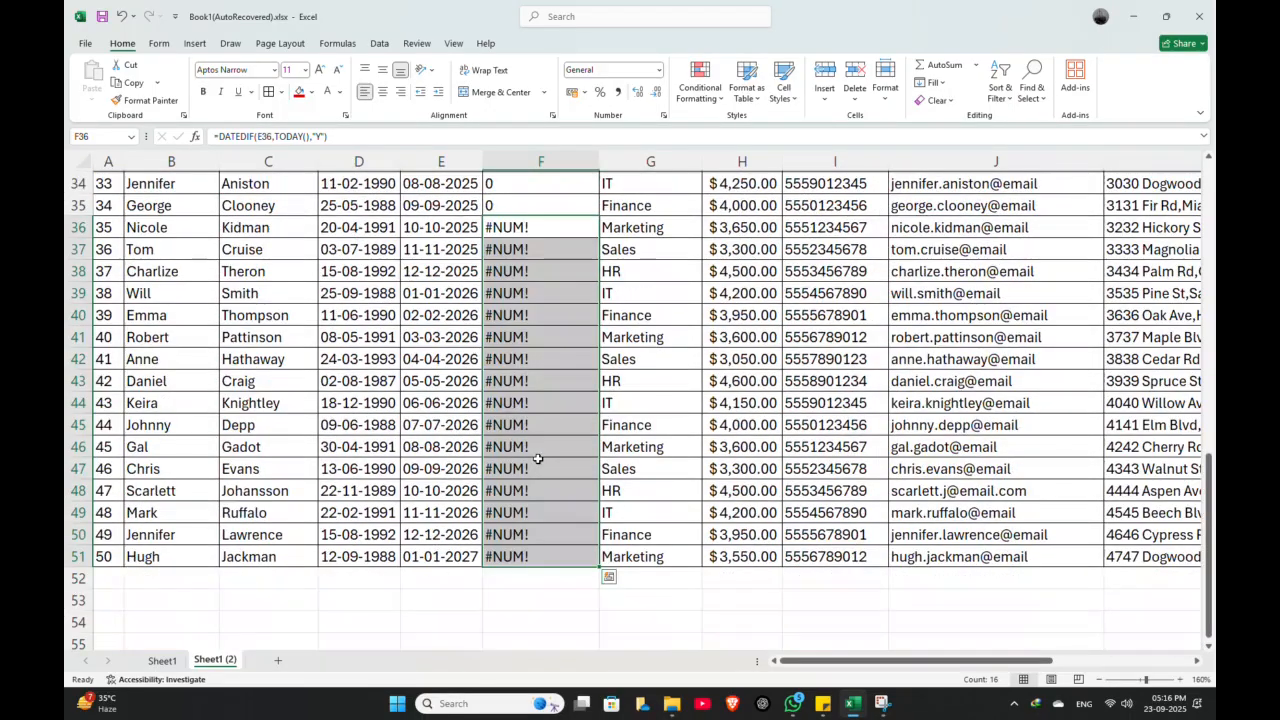
pyautogui.press('Delete')
pyautogui.press('BackSpace')
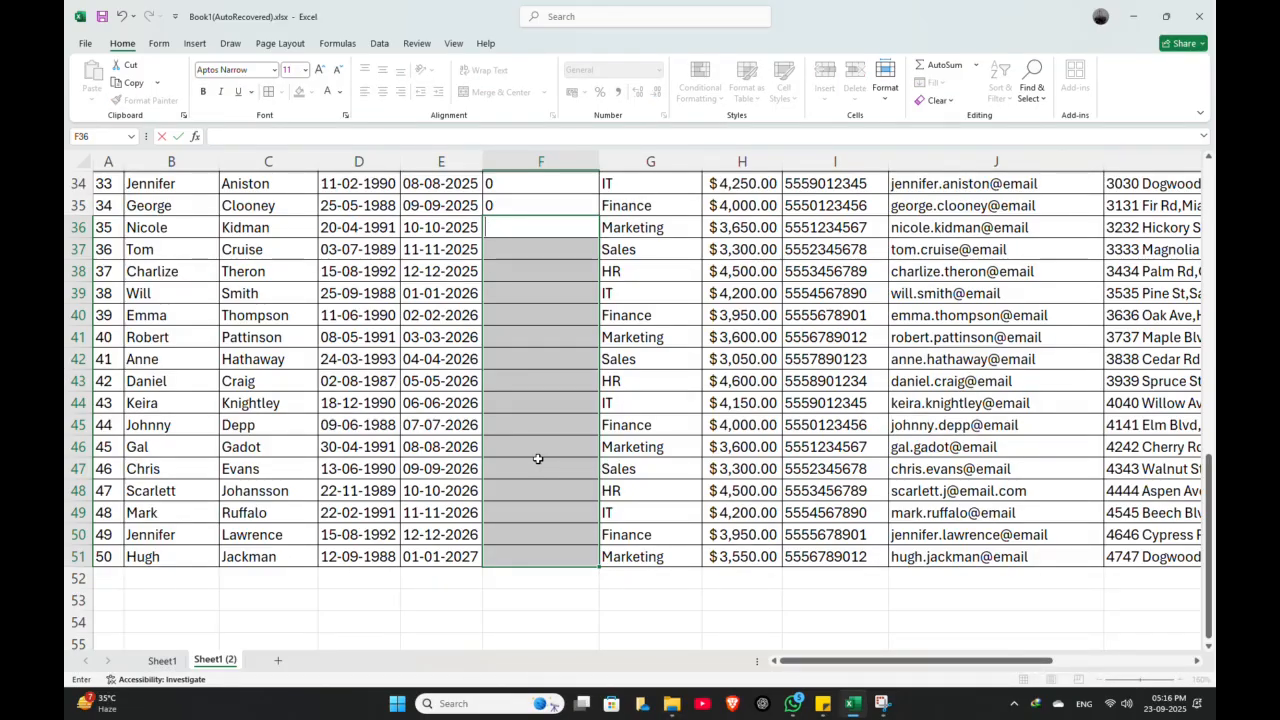
pyautogui.write('Incorrect')
pyautogui.write(' Data')
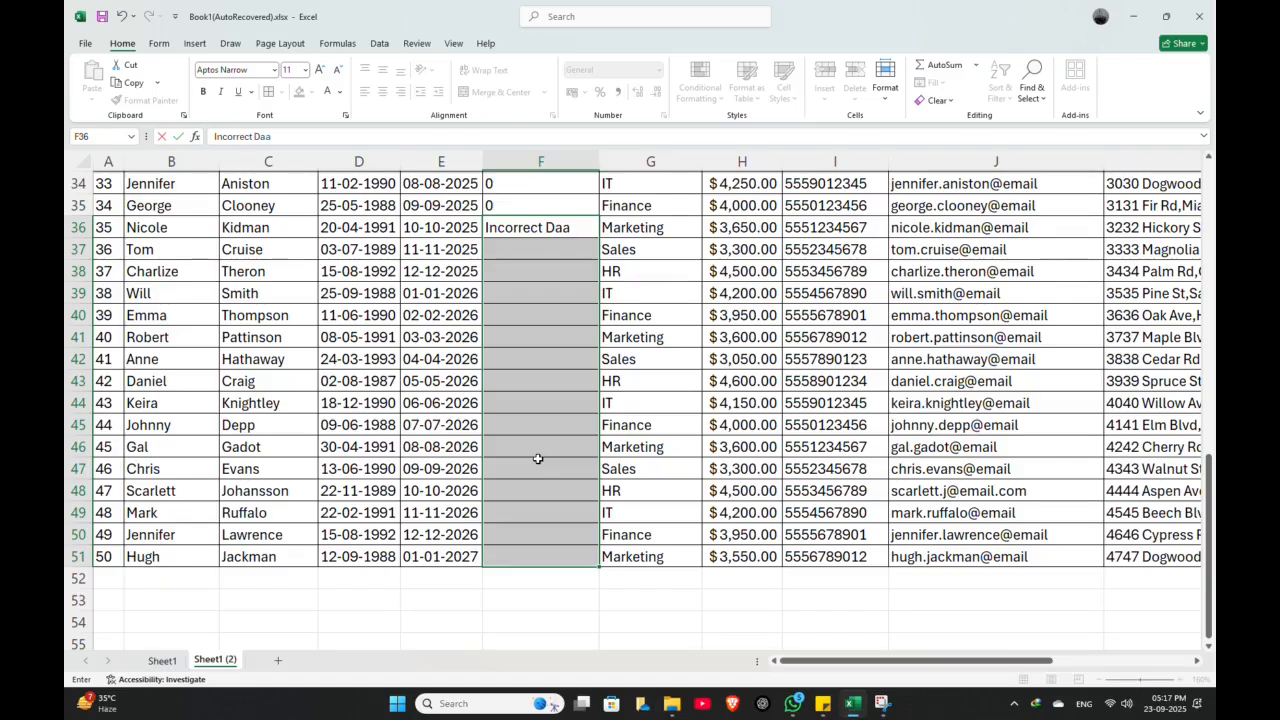
pyautogui.press('BackSpace')
pyautogui.write('ta')
pyautogui.scroll(5, 535, 247)
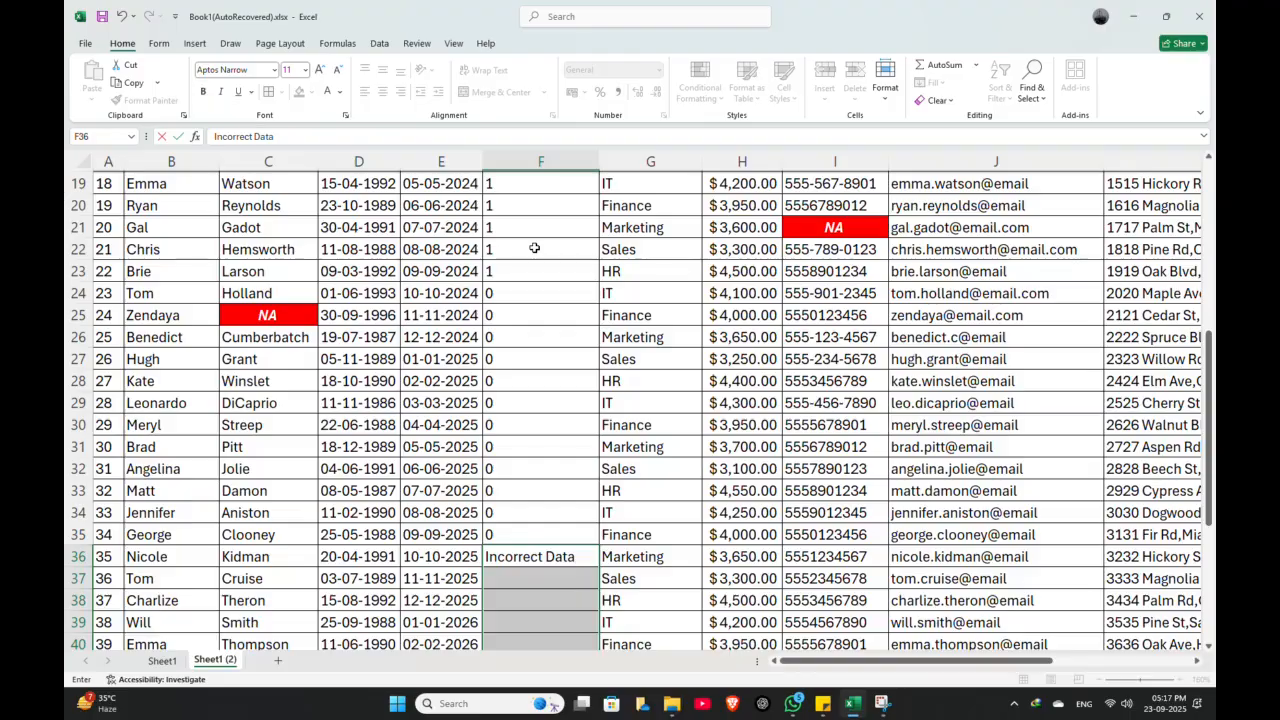
pyautogui.hotkey('ctrl', 'Return')
pyautogui.scroll(-6, 535, 247)
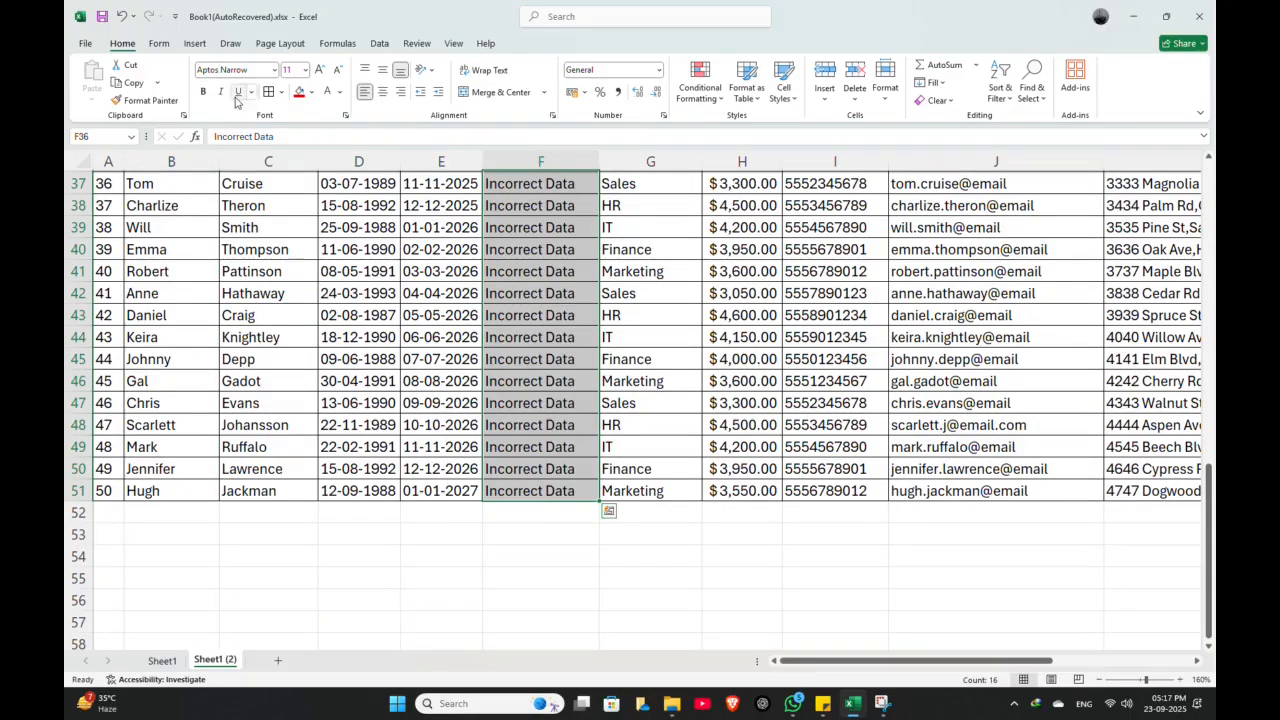
# Format the Incorrect Data cells F36:F51 as centred, bold white text on a red fill
pyautogui.click(382, 91)
pyautogui.click(299, 91)
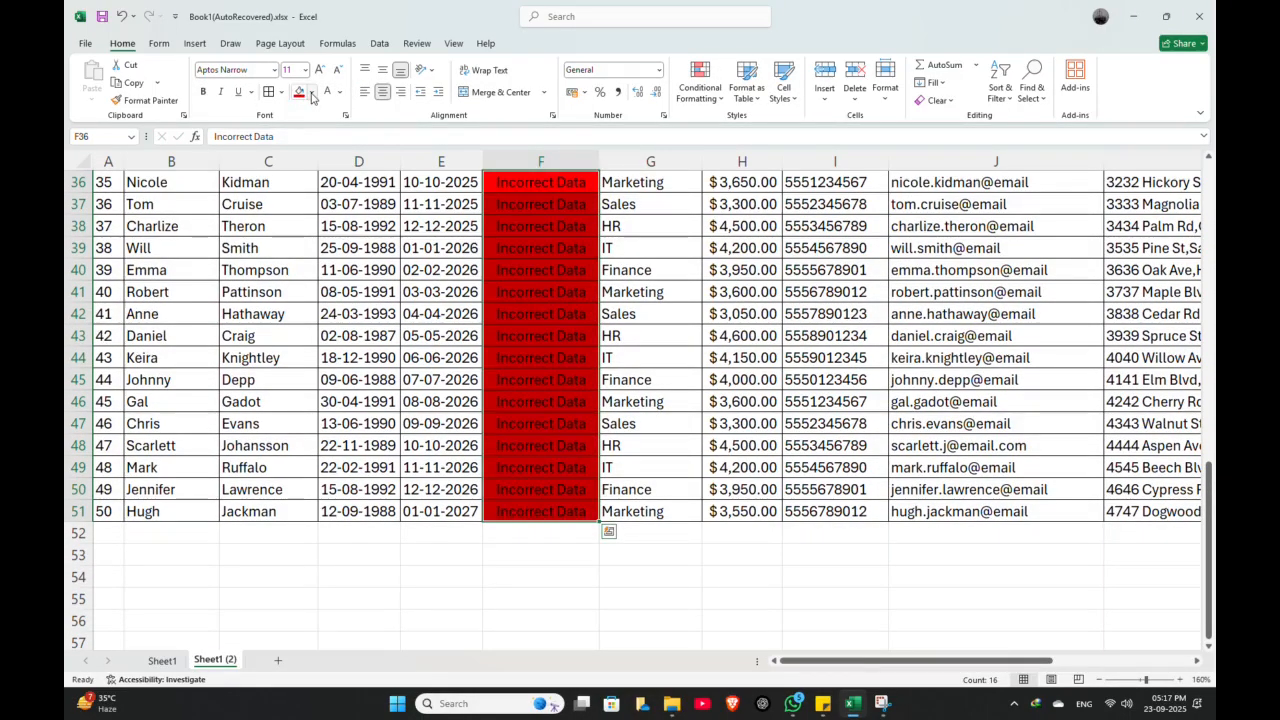
pyautogui.click(326, 91)
pyautogui.click(202, 91)
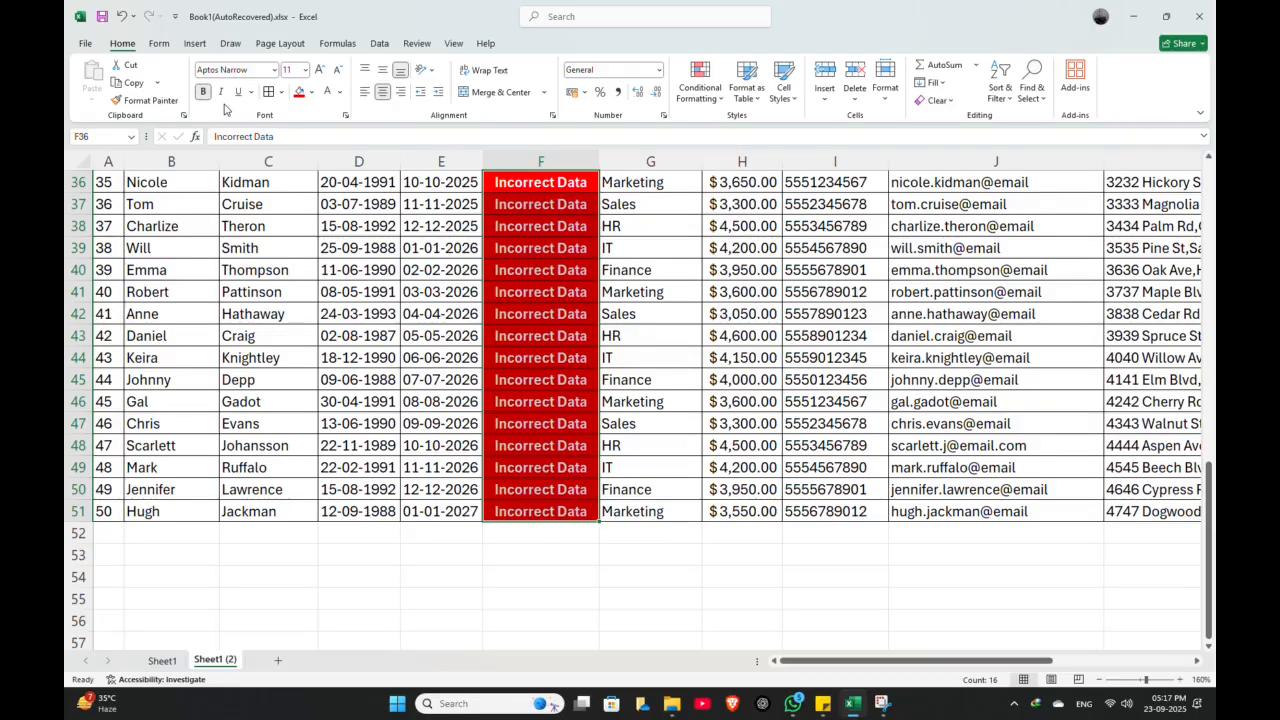
# Review the Days Worked column against the join dates across all records, including the Incorrect Data rows
pyautogui.scroll(12, 660, 250)
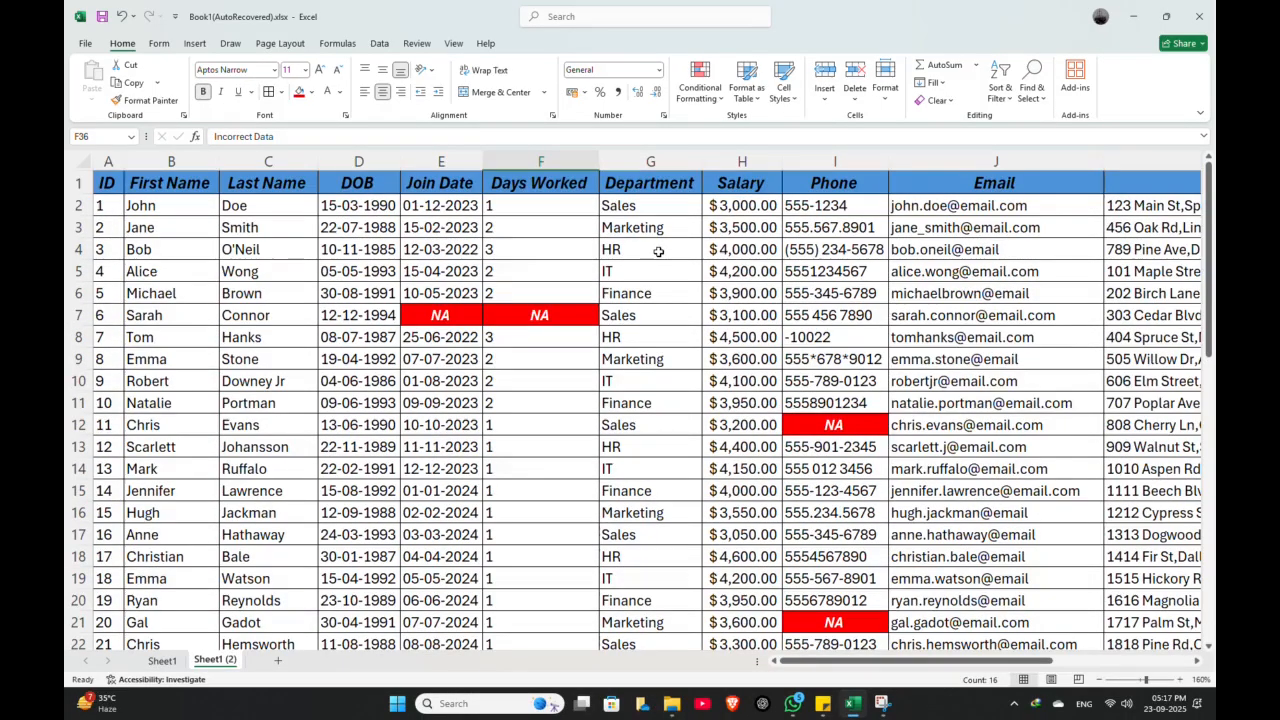
pyautogui.scroll(-11, 660, 250)
pyautogui.scroll(8, 658, 251)
pyautogui.scroll(-2, 658, 251)
pyautogui.click(505, 358)
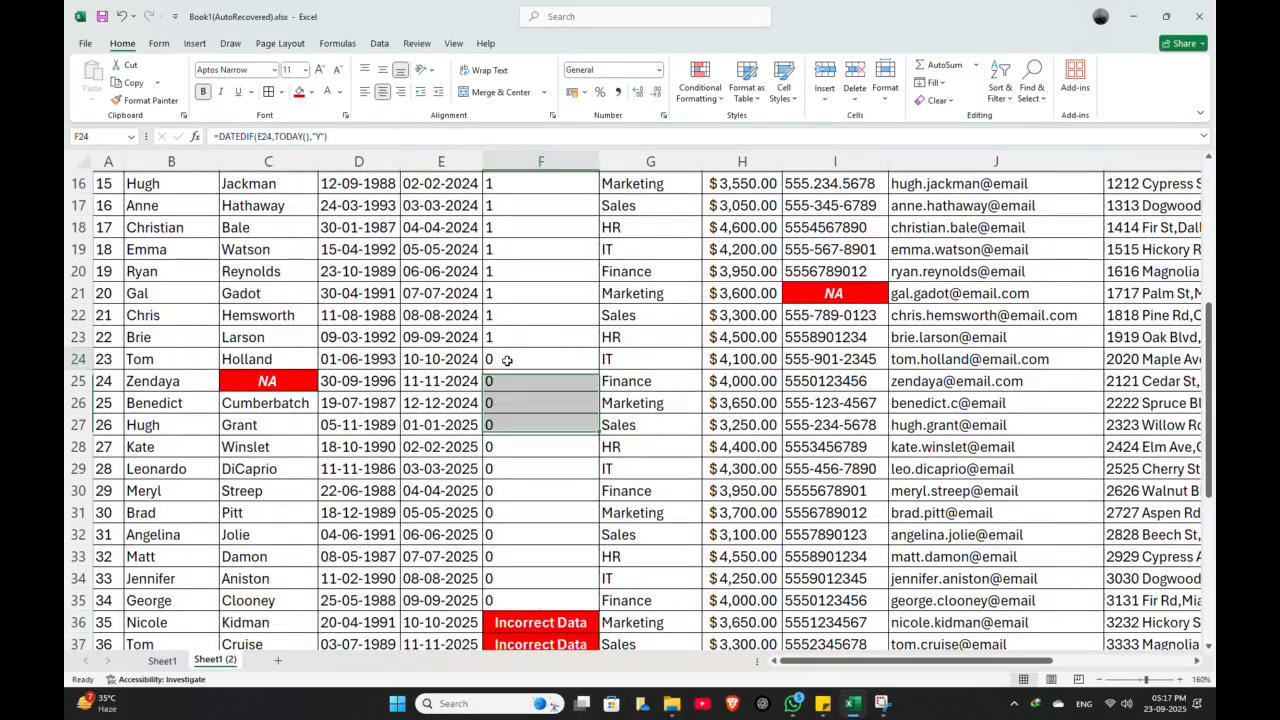
pyautogui.scroll(-1, 487, 440)
pyautogui.scroll(-5, 487, 440)
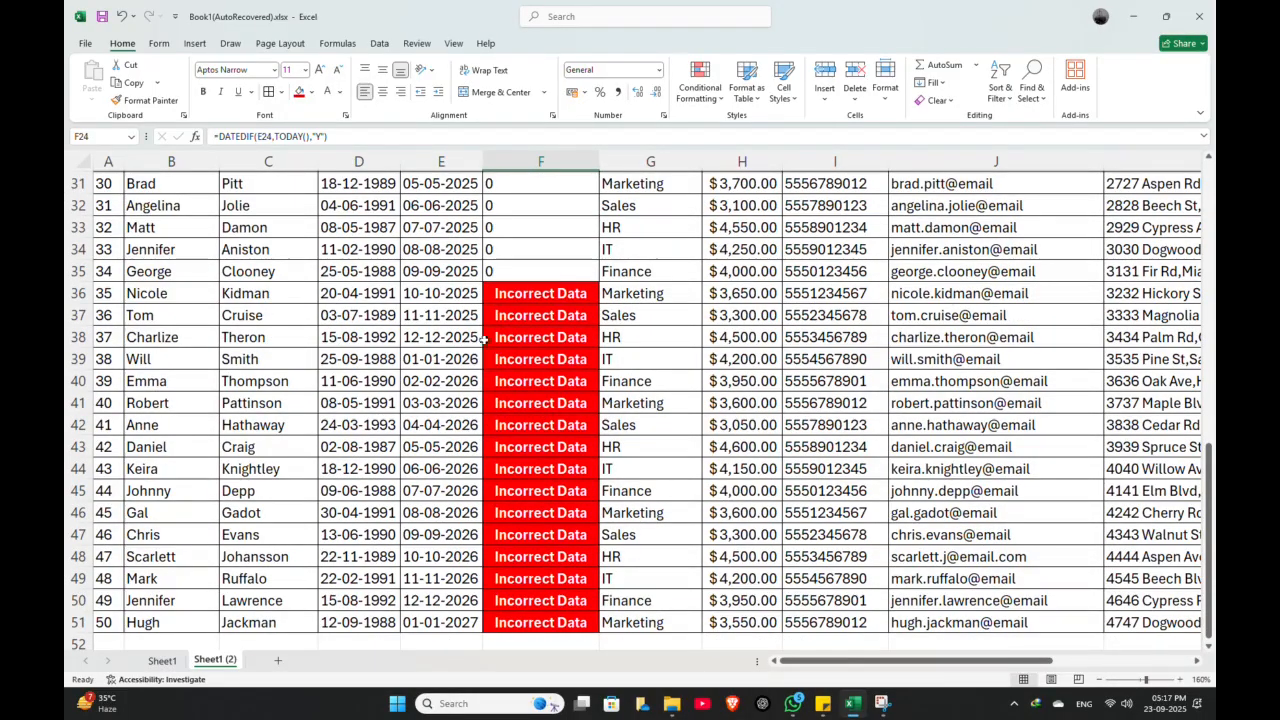
pyautogui.moveTo(460, 300); pyautogui.dragTo(434, 600)
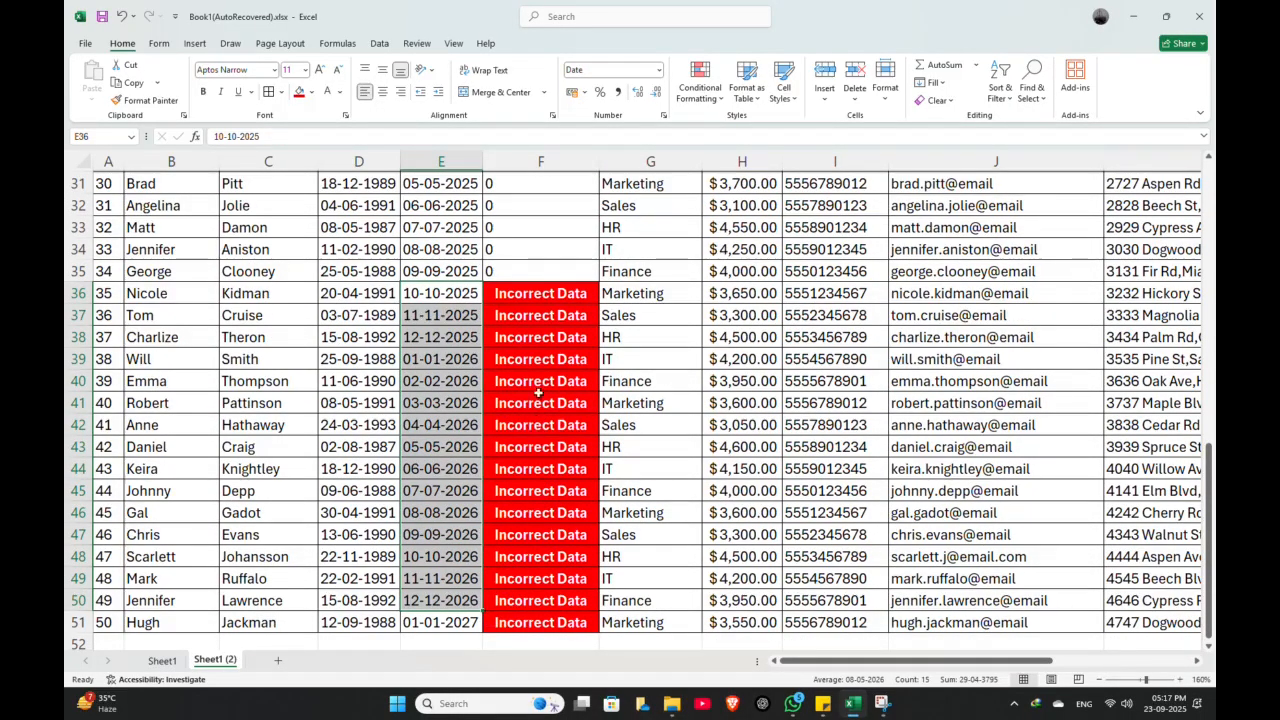
pyautogui.moveTo(558, 320); pyautogui.dragTo(535, 556)
pyautogui.moveTo(434, 339); pyautogui.dragTo(456, 620)
pyautogui.scroll(7, 426, 418)
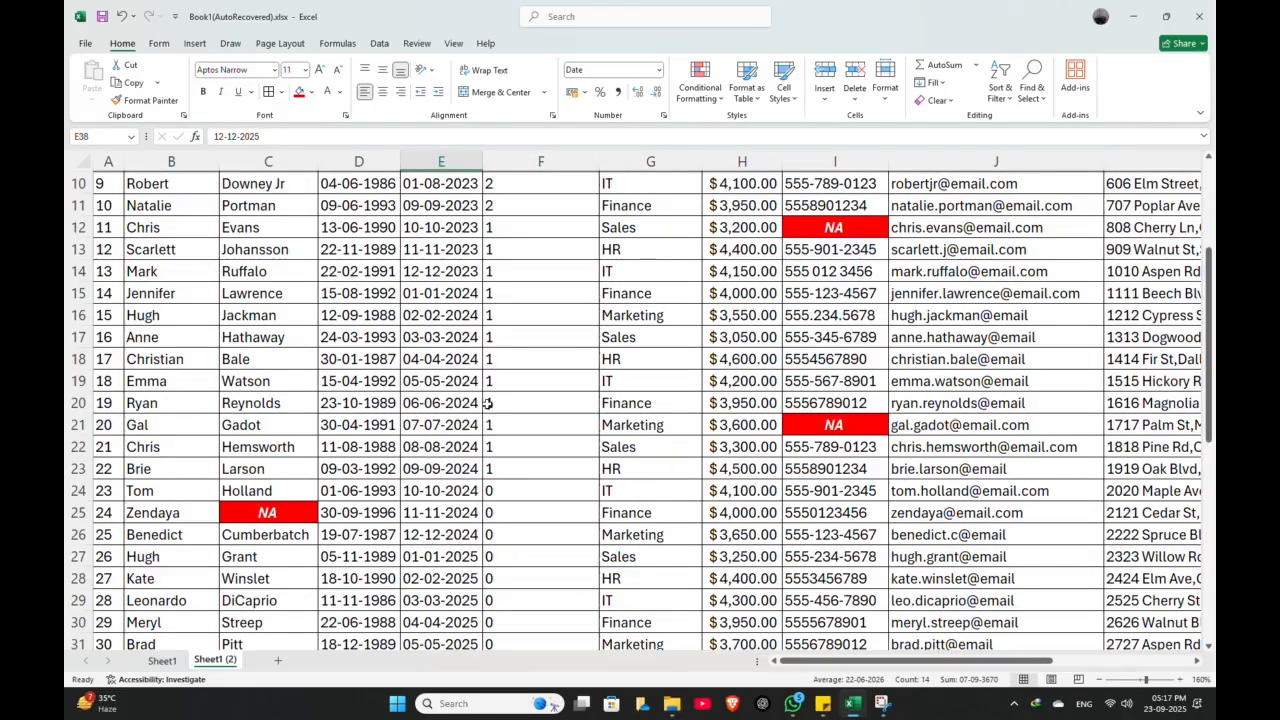
pyautogui.scroll(3, 446, 380)
pyautogui.moveTo(468, 200); pyautogui.dragTo(1008, 316)
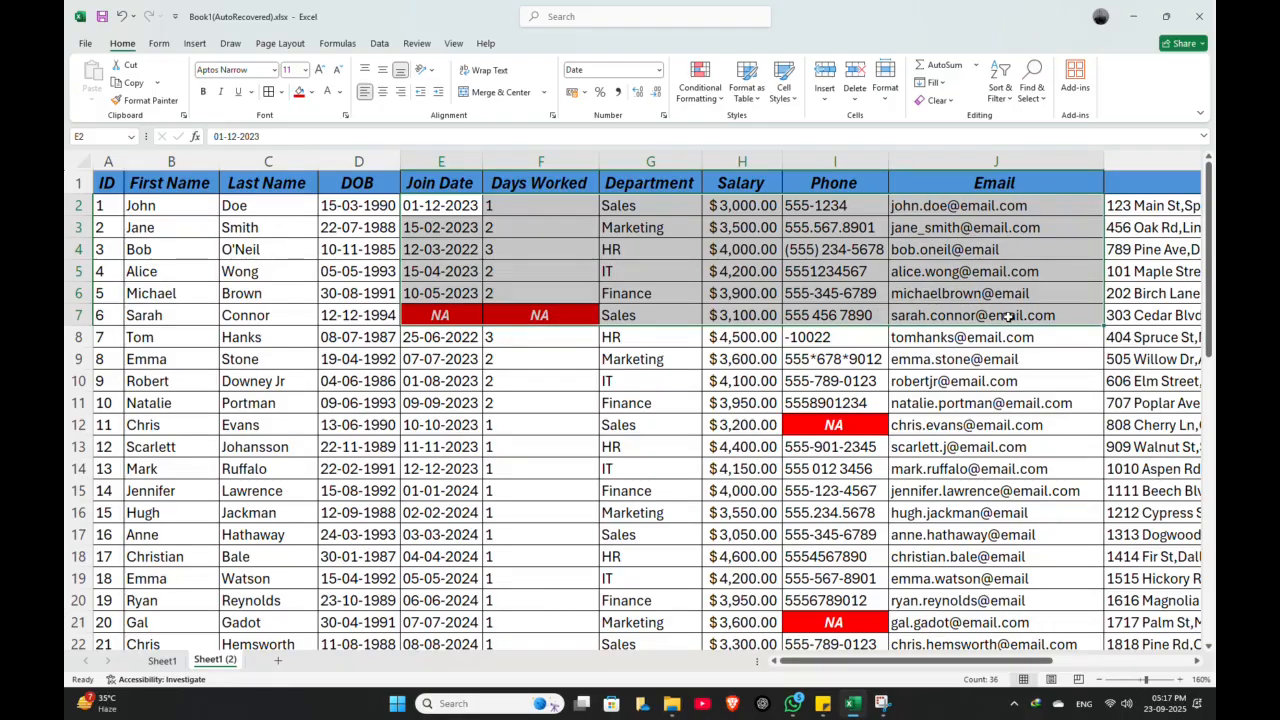
pyautogui.scroll(-3, 390, 285)
pyautogui.scroll(3, 296, 294)
# Insert one blank column between the Last Name and DOB columns
pyautogui.click(356, 161)
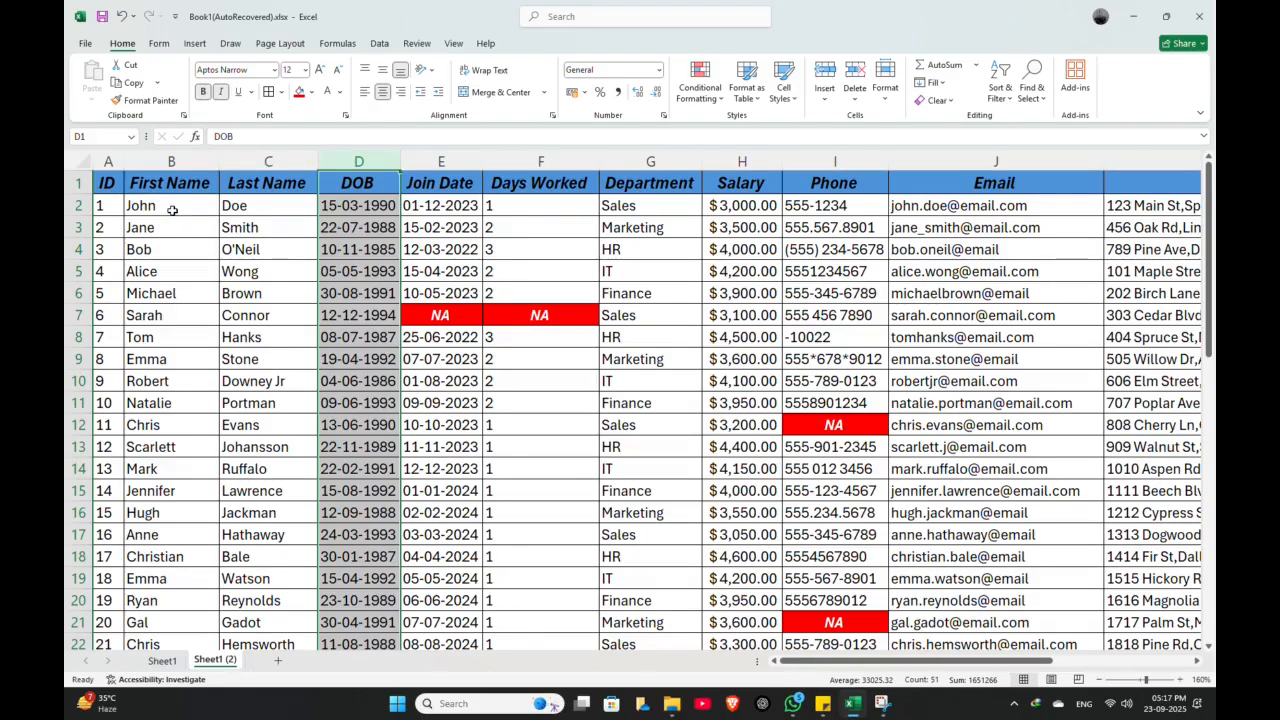
pyautogui.click(159, 184)
pyautogui.click(256, 184)
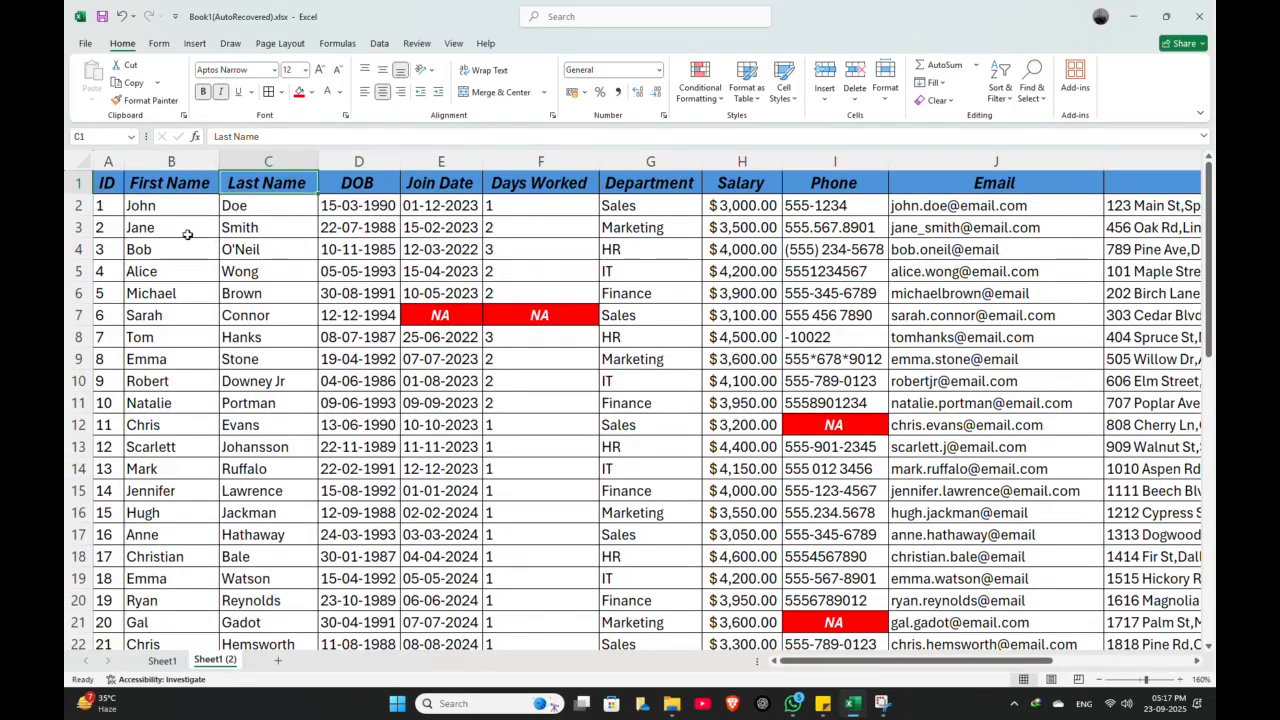
pyautogui.click(340, 162)
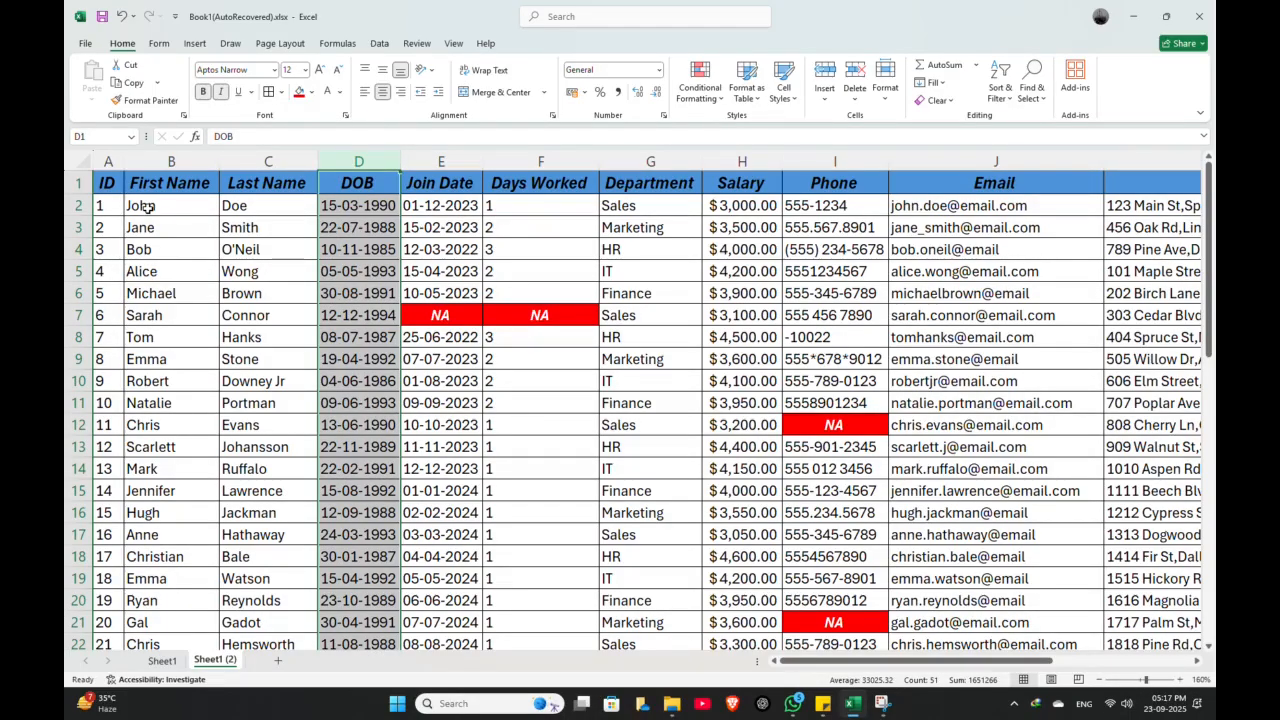
pyautogui.moveTo(148, 205); pyautogui.dragTo(286, 293)
pyautogui.click(338, 161)
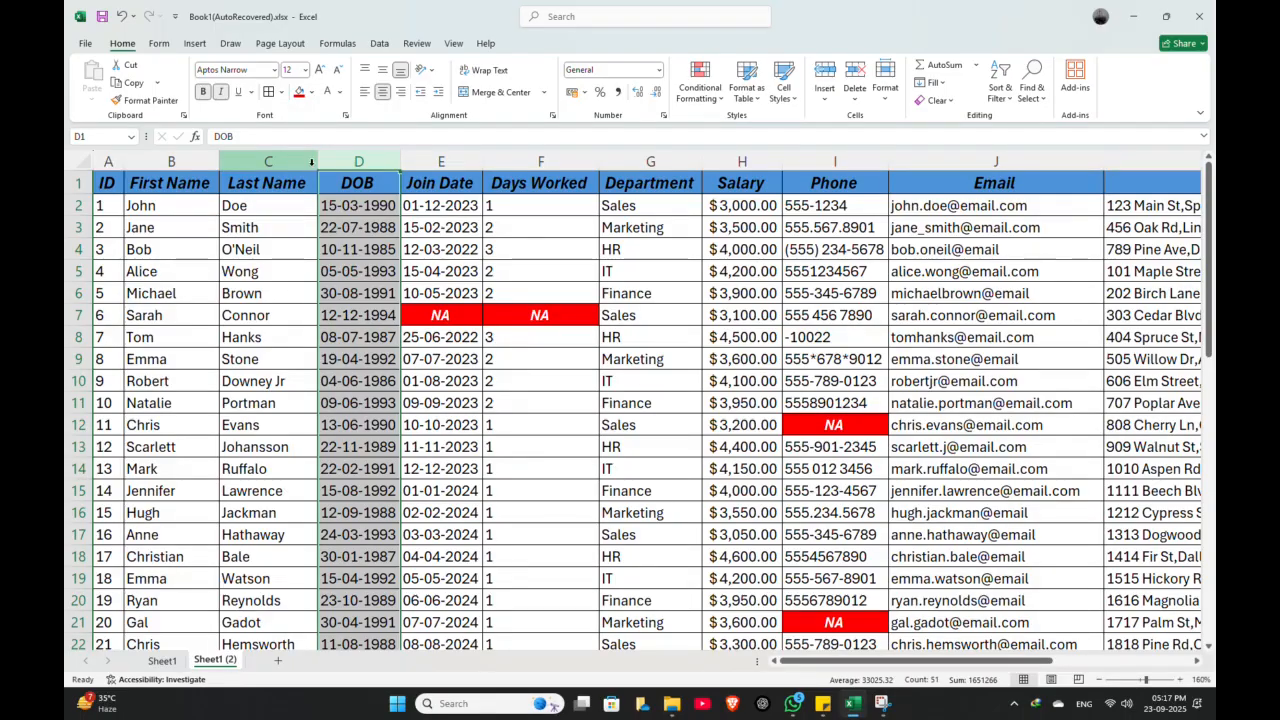
pyautogui.hotkey('ctrl', 'shift', '+')
pyautogui.hotkey('ctrl', 'shift', '+')
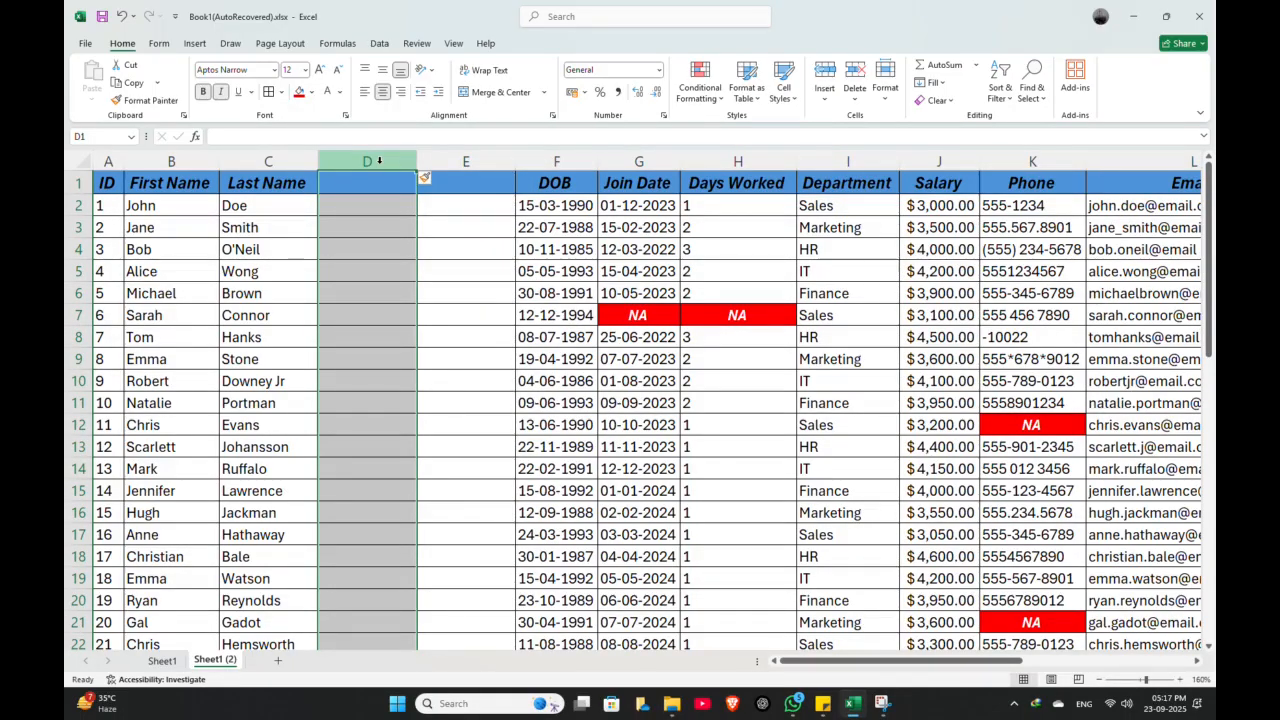
pyautogui.hotkey('ctrl', '-')
# Enter the header Name in D1 of the blank column
pyautogui.click(357, 181)
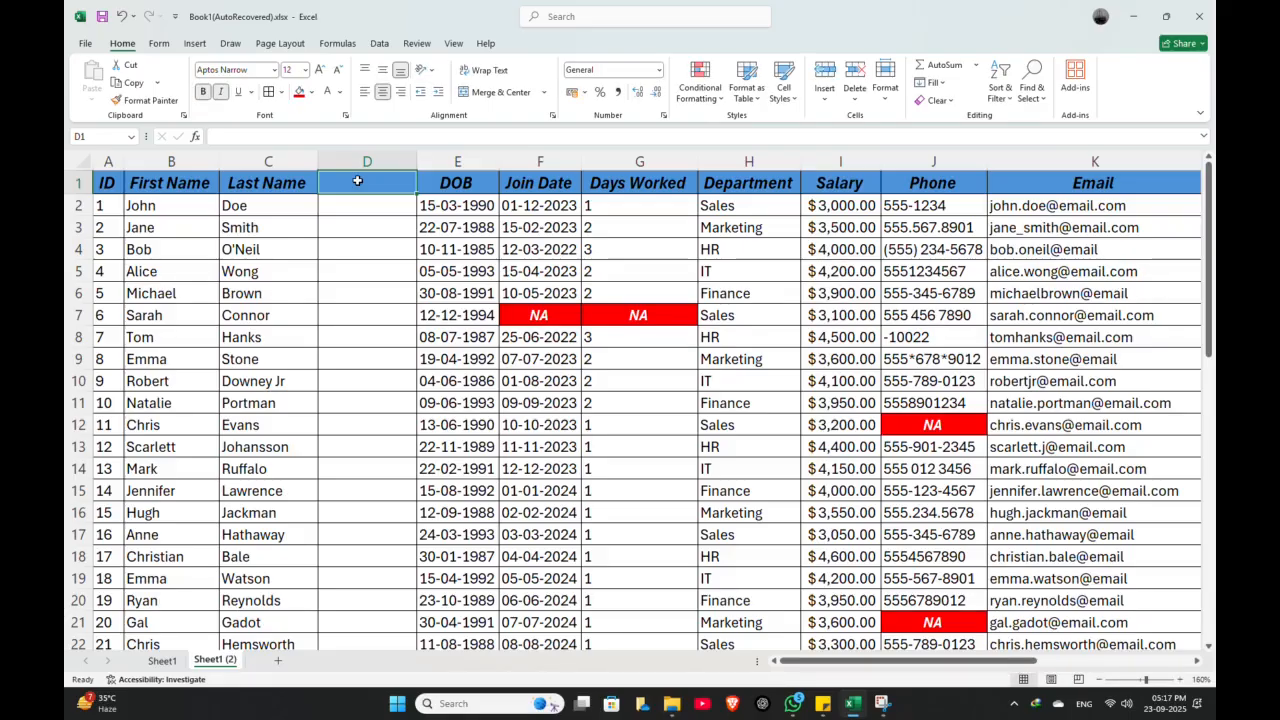
pyautogui.write('Names')
pyautogui.press('BackSpace')
pyautogui.press('BackSpace')
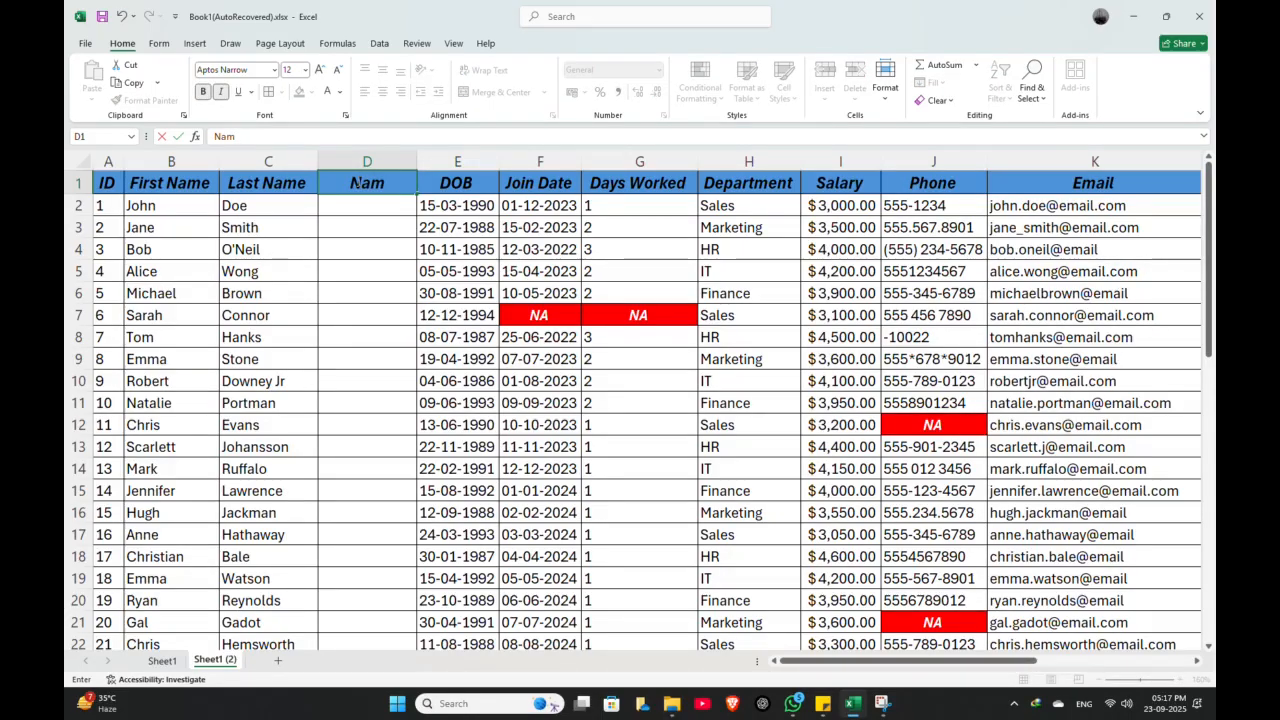
pyautogui.write('e')
# Try to join the first and last name in D2 with the formula =B2," "&C2
pyautogui.click(349, 204)
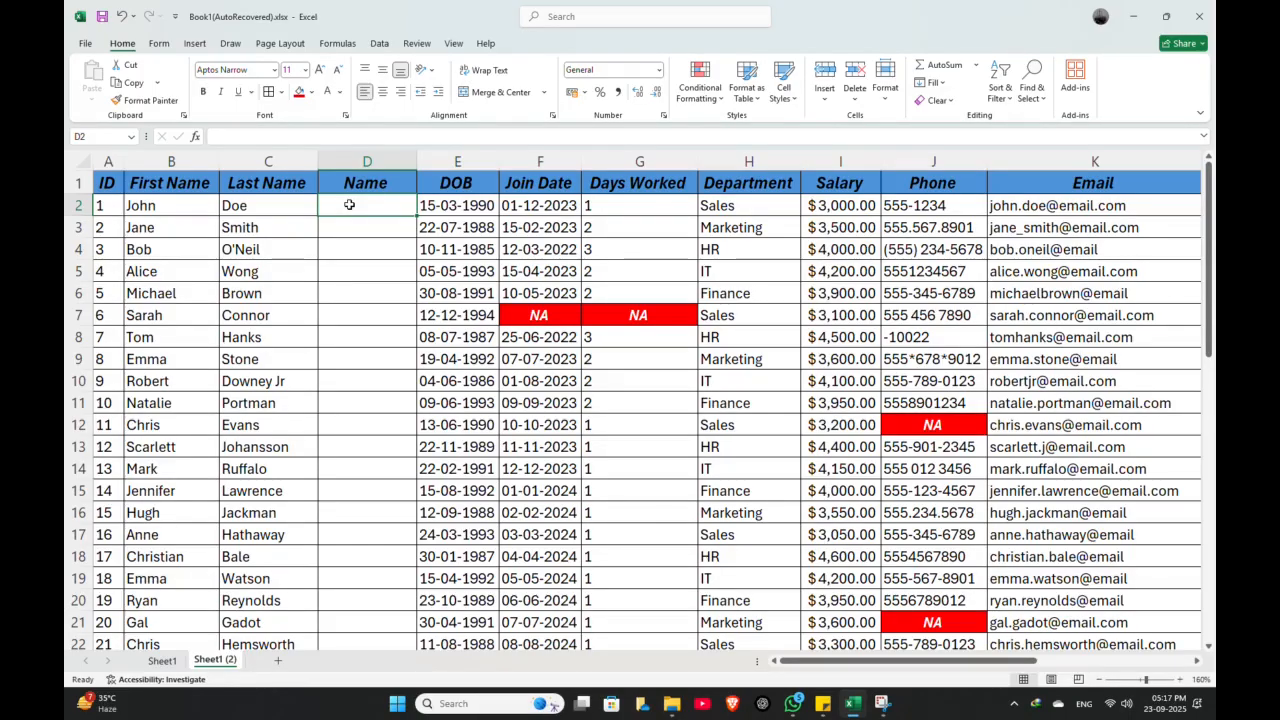
pyautogui.write('=')
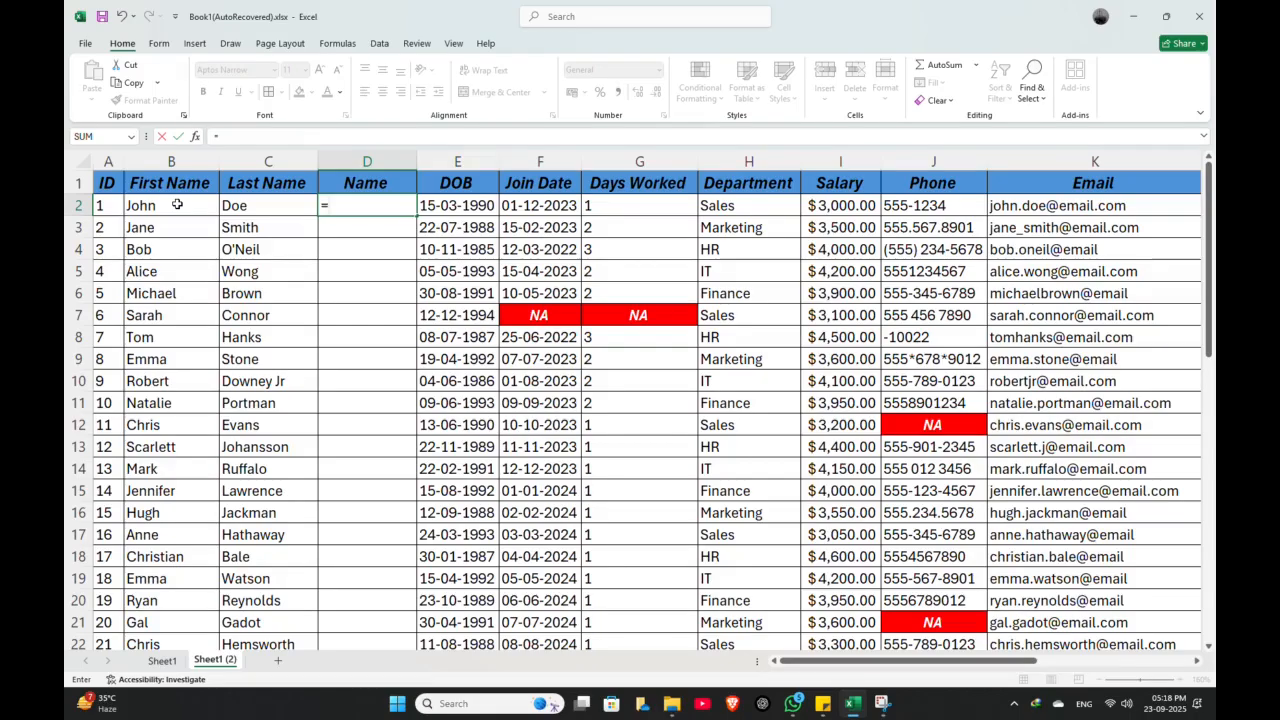
pyautogui.click(177, 204)
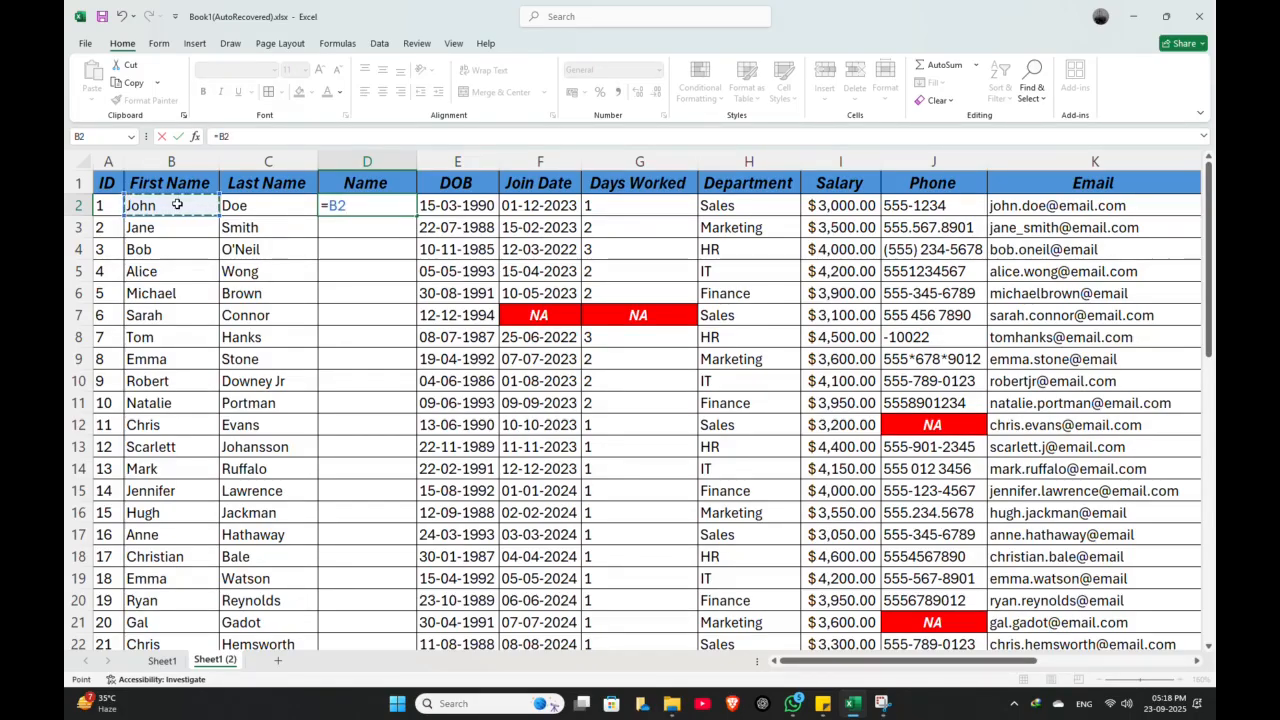
pyautogui.write('," ",')
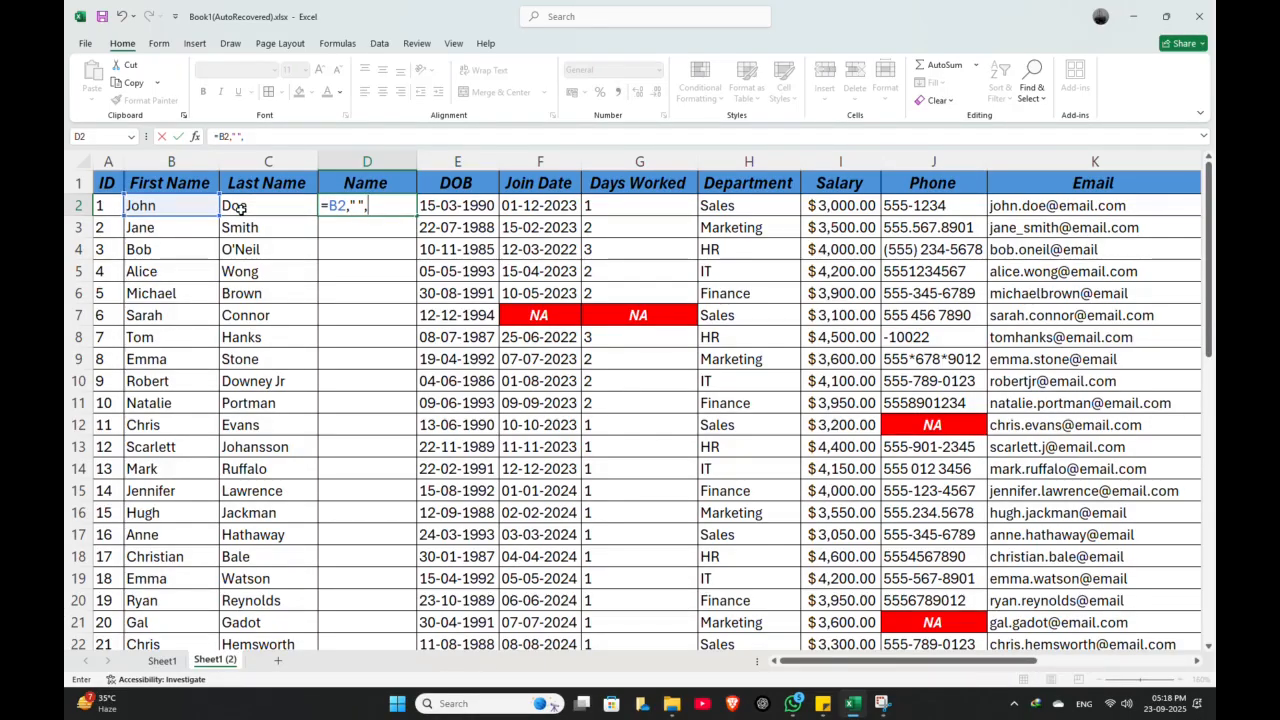
pyautogui.press('BackSpace')
pyautogui.write('&')
pyautogui.click(240, 208)
pyautogui.press('Return')
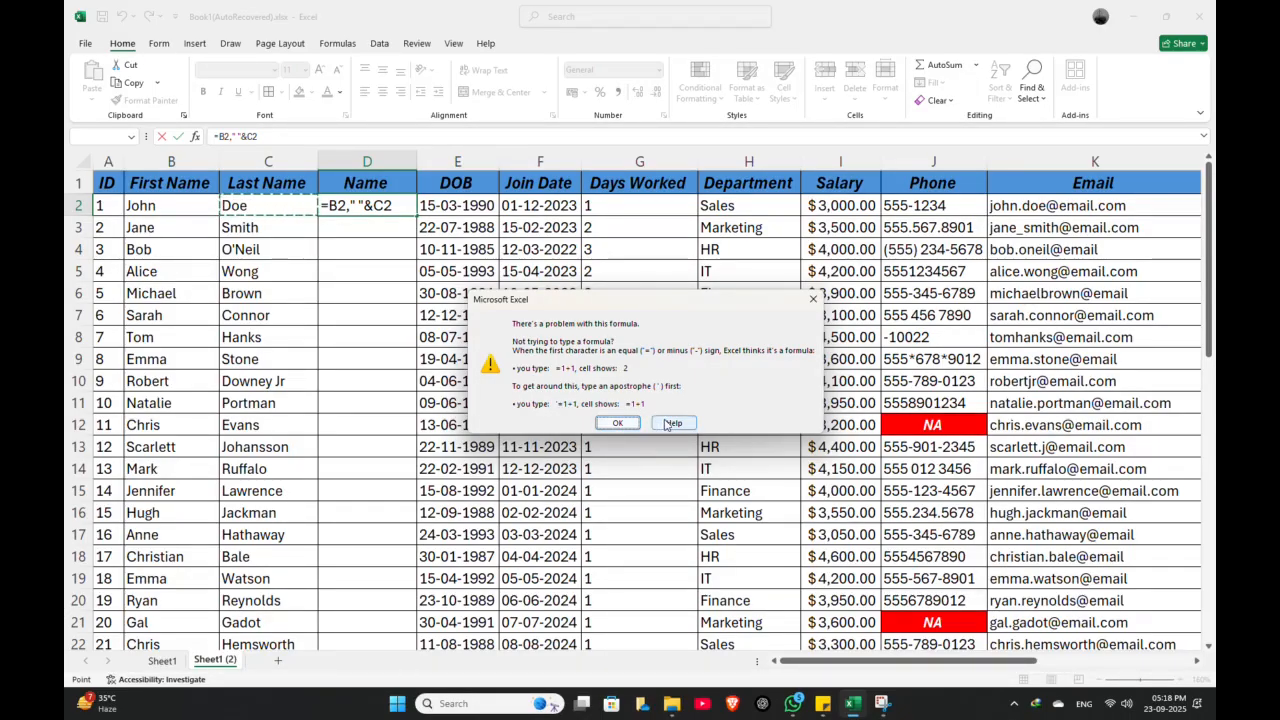
pyautogui.click(670, 424)
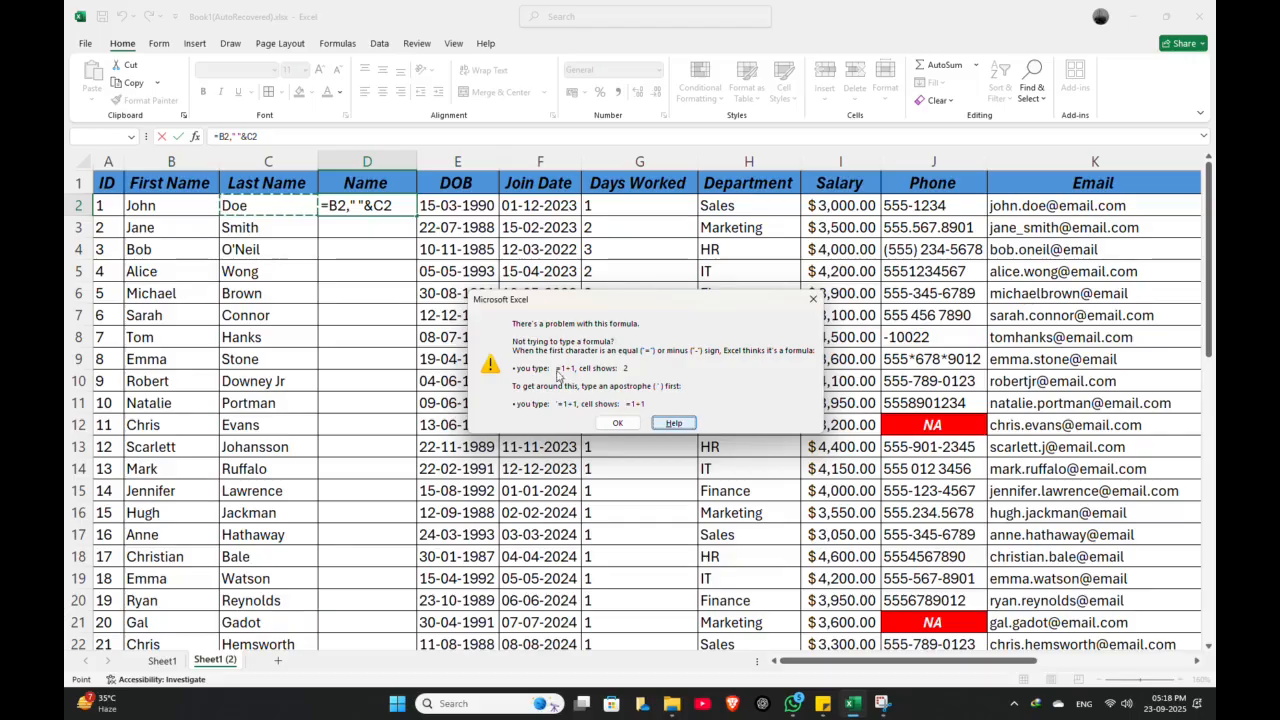
pyautogui.click(617, 423)
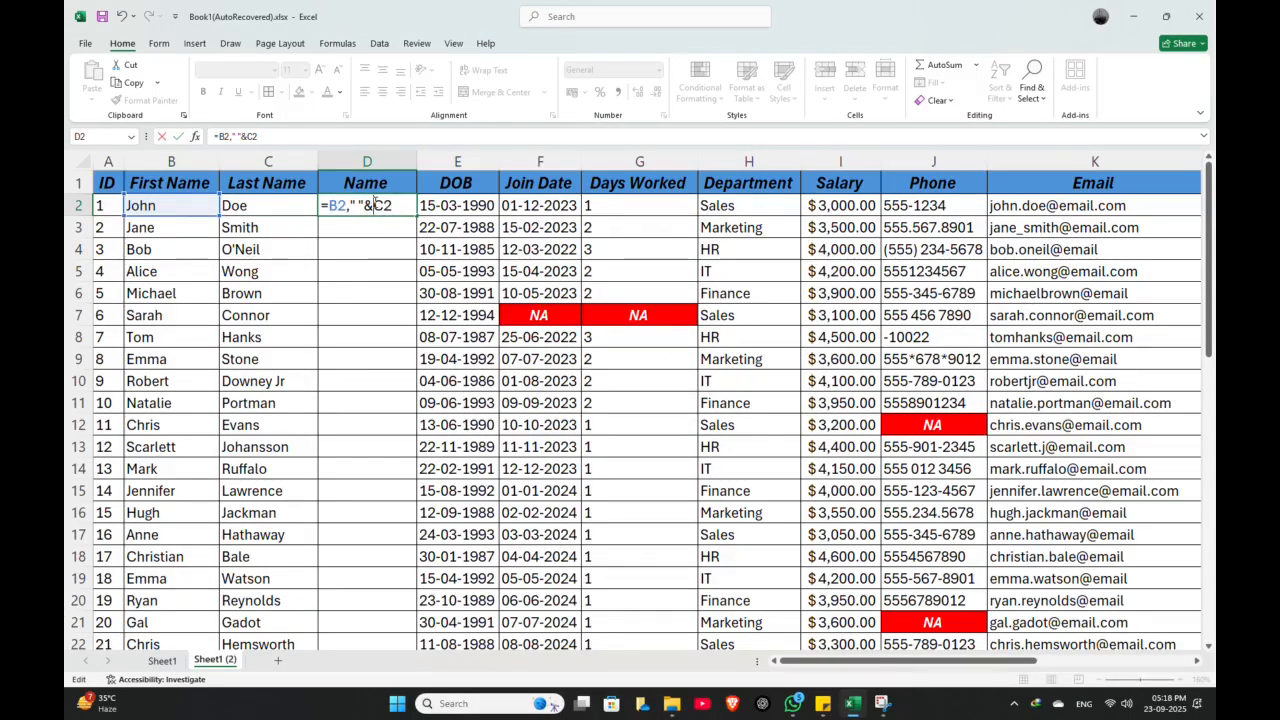
# Try the formula =B2," ",C2 in D2 and consult the help page on broken formulas
pyautogui.press('BackSpace')
pyautogui.write(',')
pyautogui.press('Return')
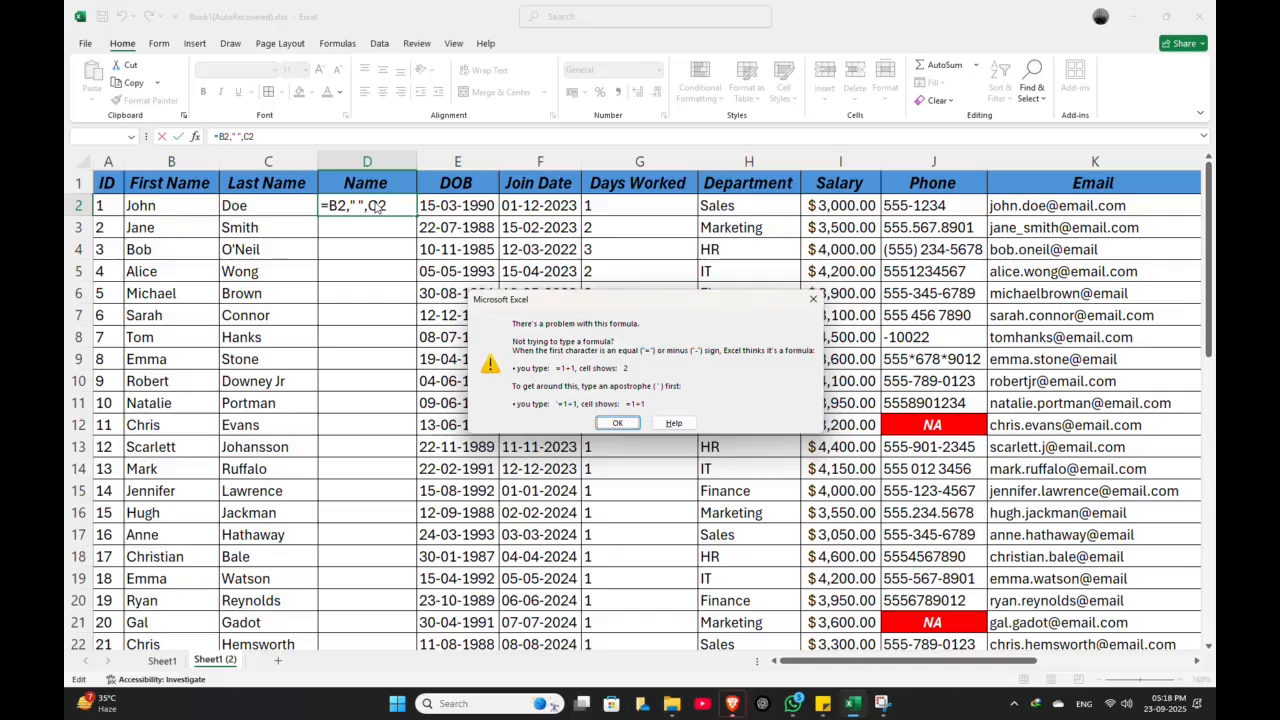
pyautogui.click(673, 424)
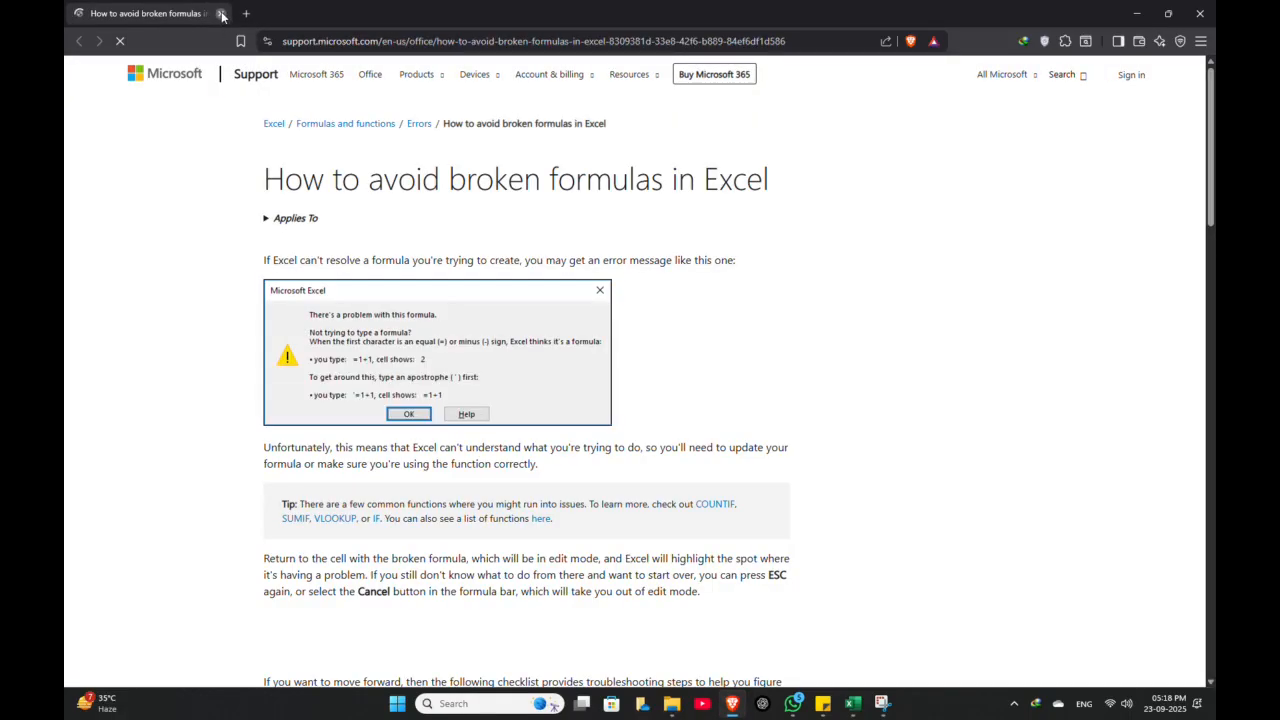
pyautogui.click(221, 14)
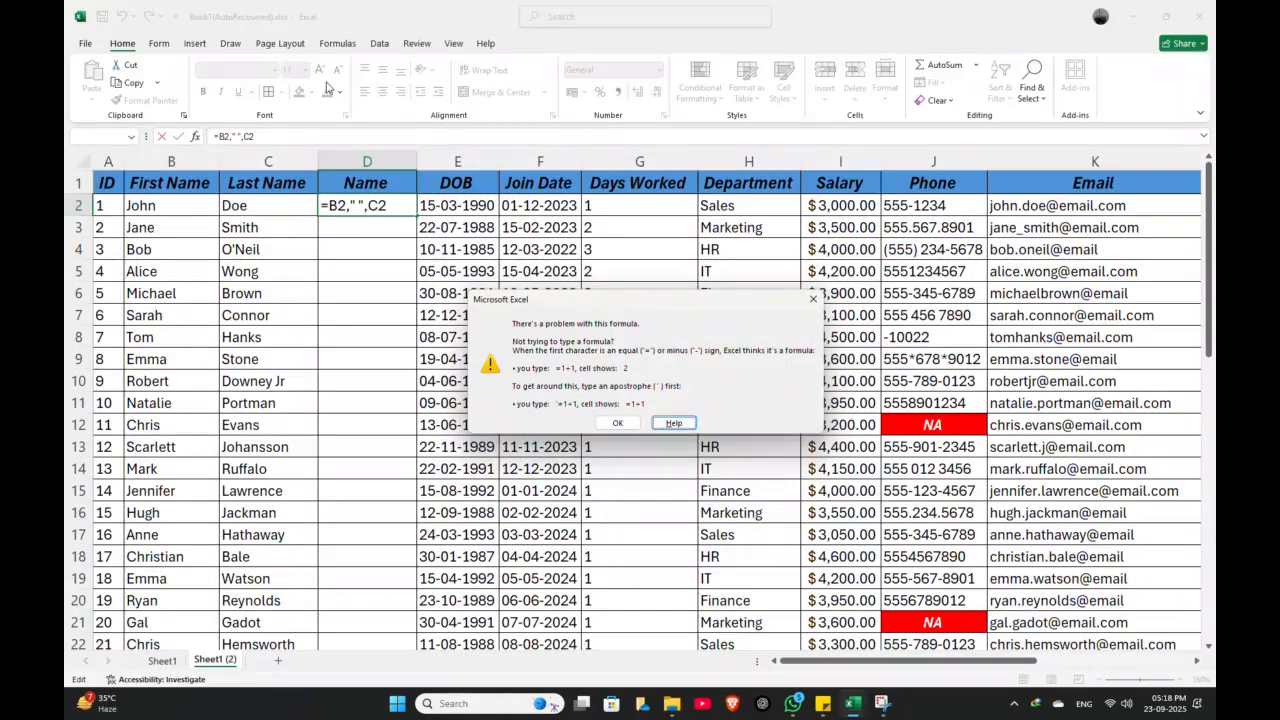
pyautogui.click(813, 298)
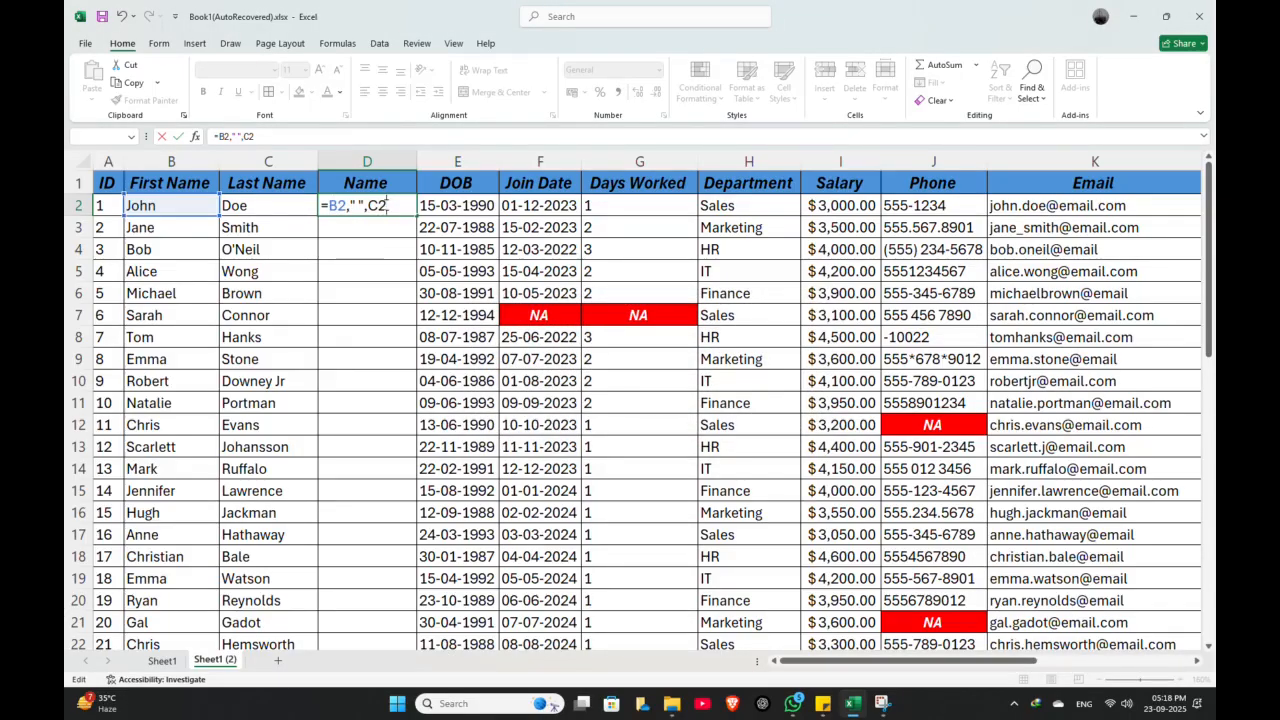
# Replace the broken formula in D2 with =CONCATENATE(B2," ",C2) to join the first and last name
pyautogui.hotkey('ctrl', 'shift', 'Left')
pyautogui.hotkey('ctrl', 'shift', 'Left')
pyautogui.hotkey('ctrl', 'shift', 'Left')
pyautogui.hotkey('ctrl', 'shift', 'Left')
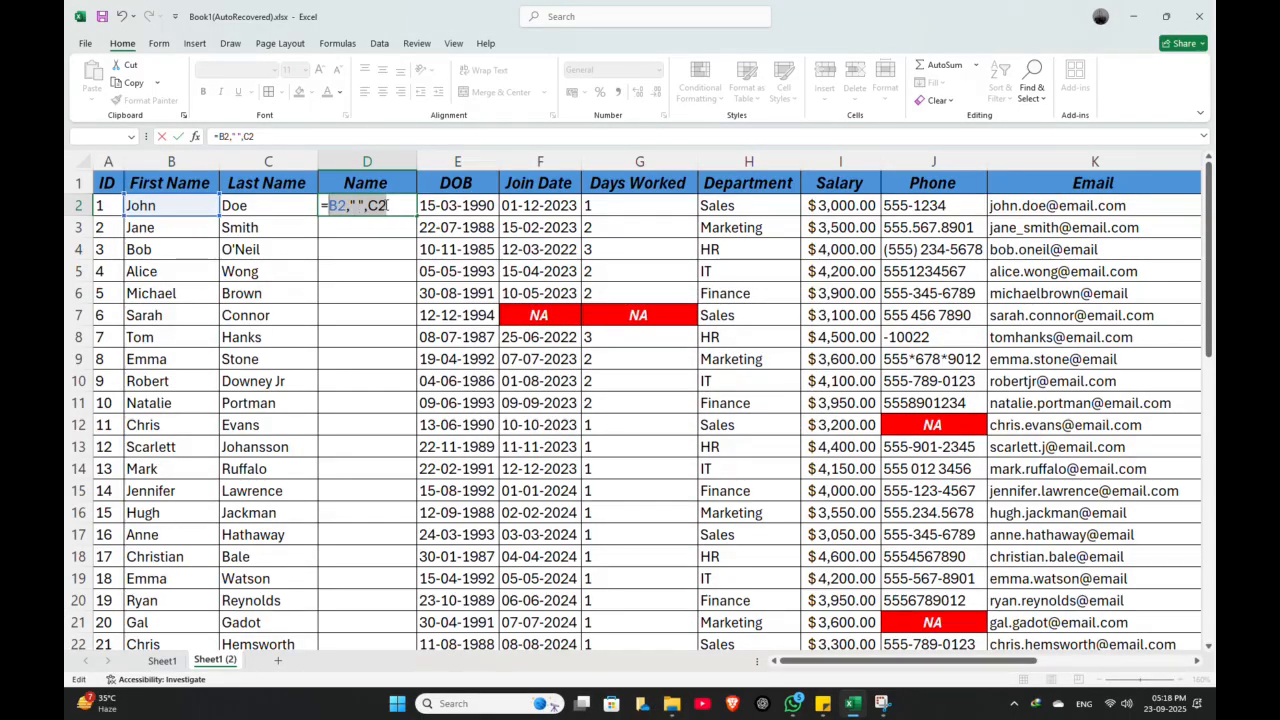
pyautogui.write('=')
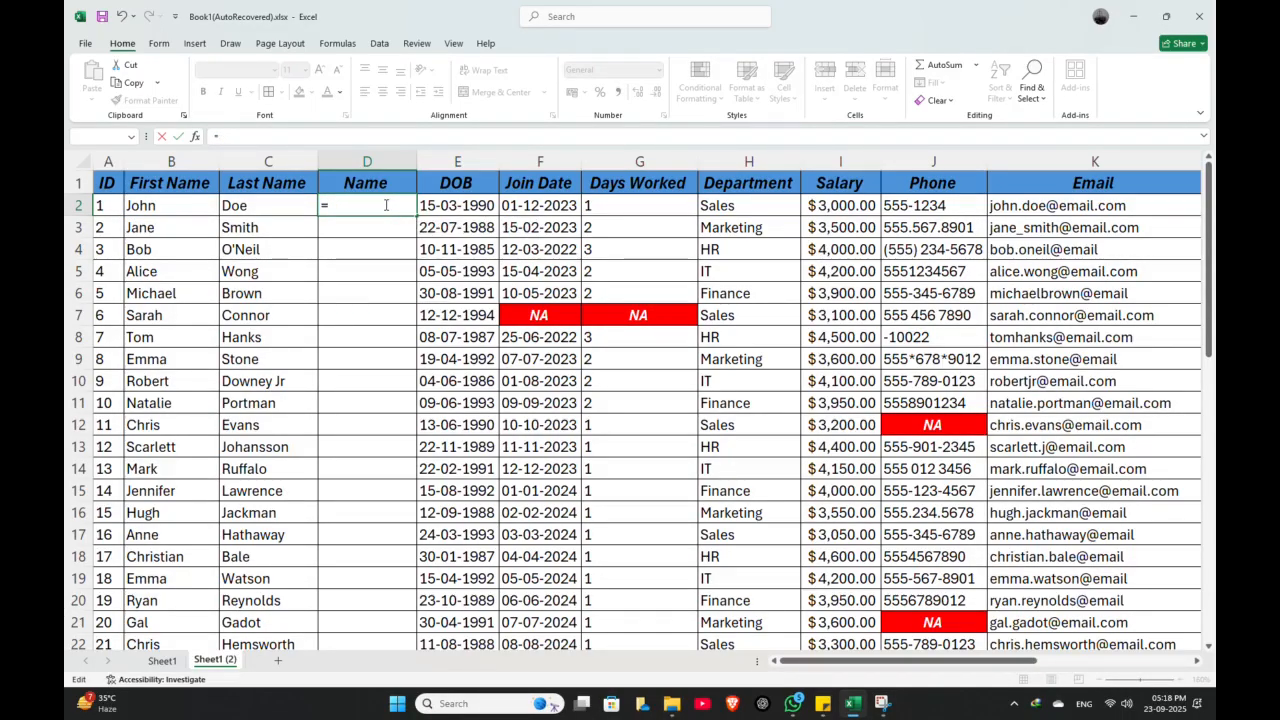
pyautogui.write('concat')
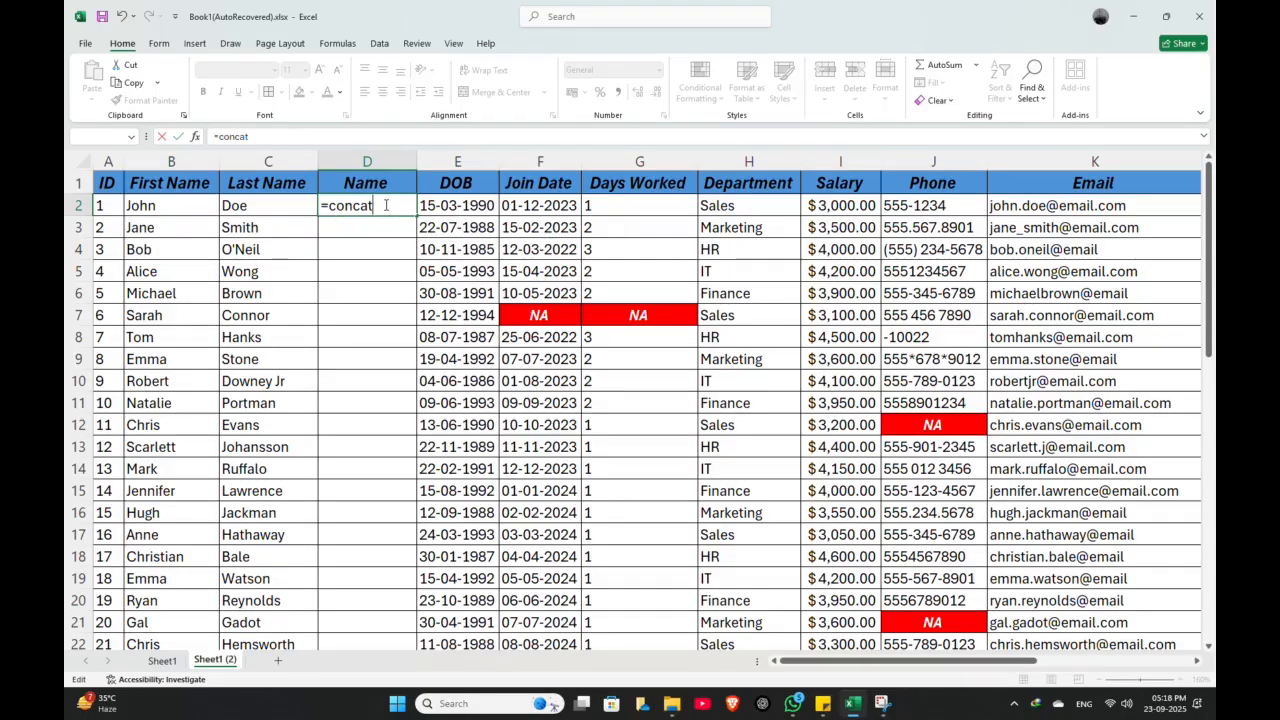
pyautogui.write('E')
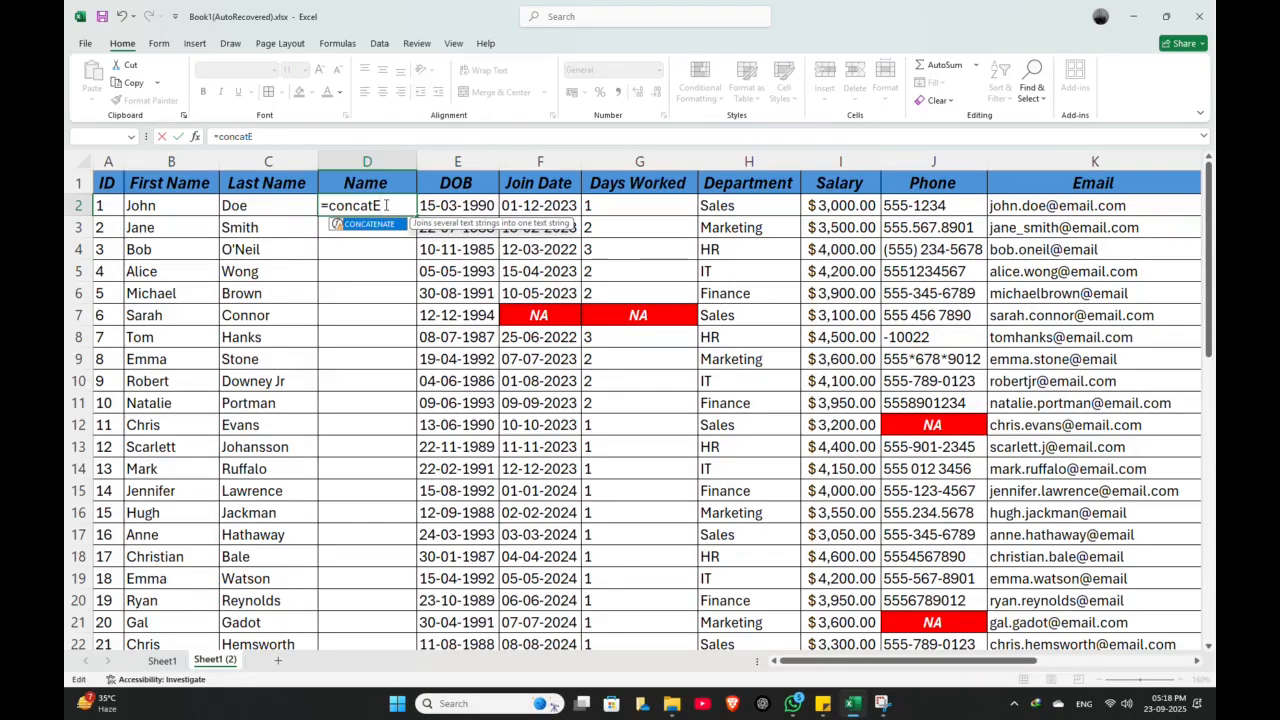
pyautogui.press('Tab')
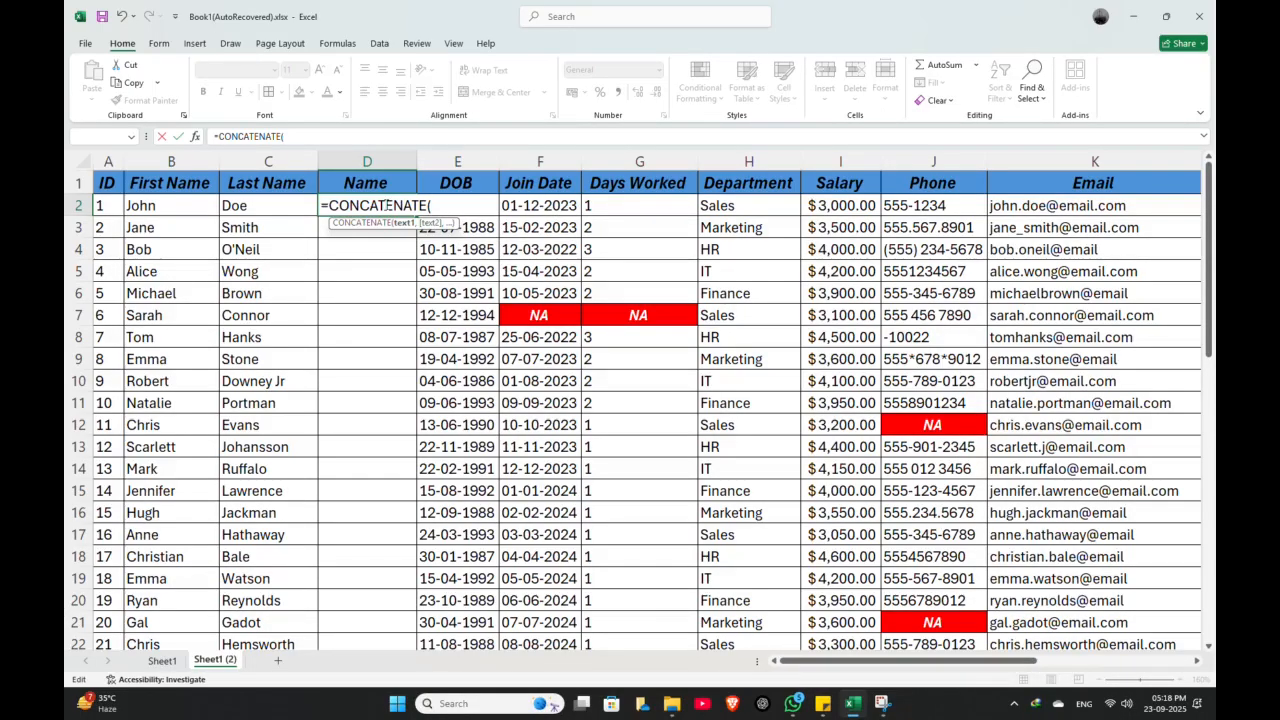
pyautogui.click(168, 205)
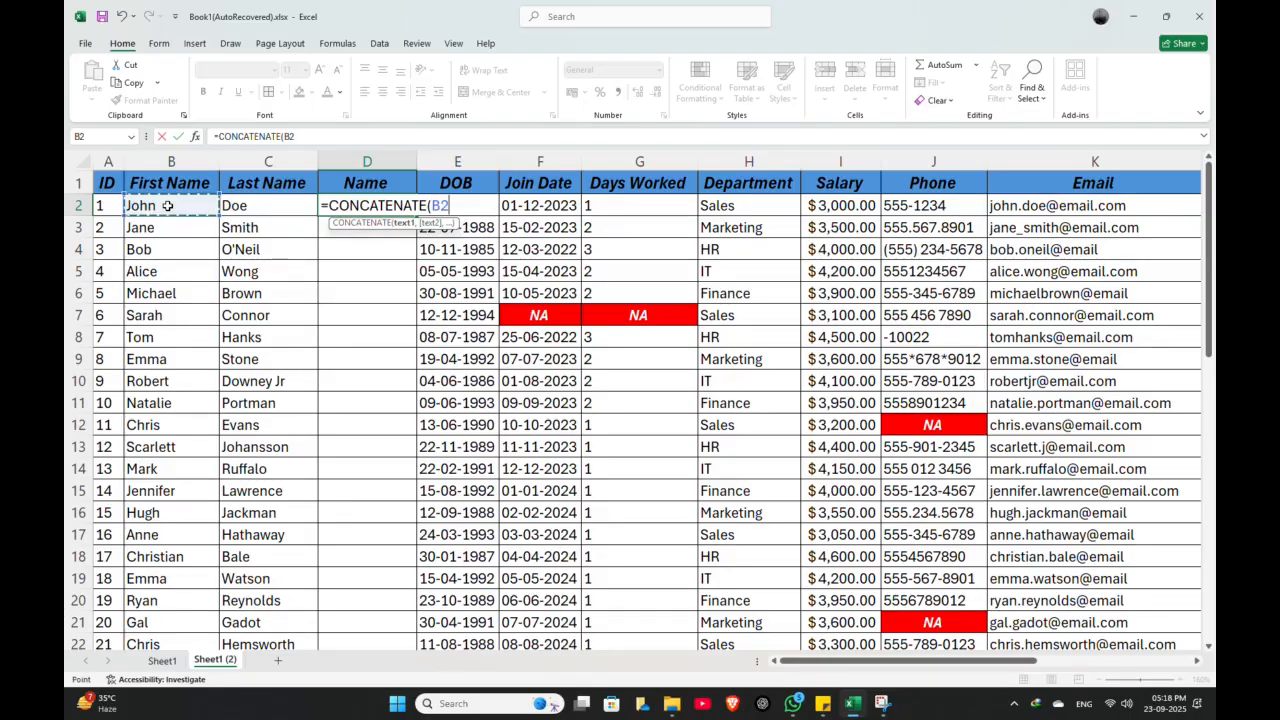
pyautogui.write(',')
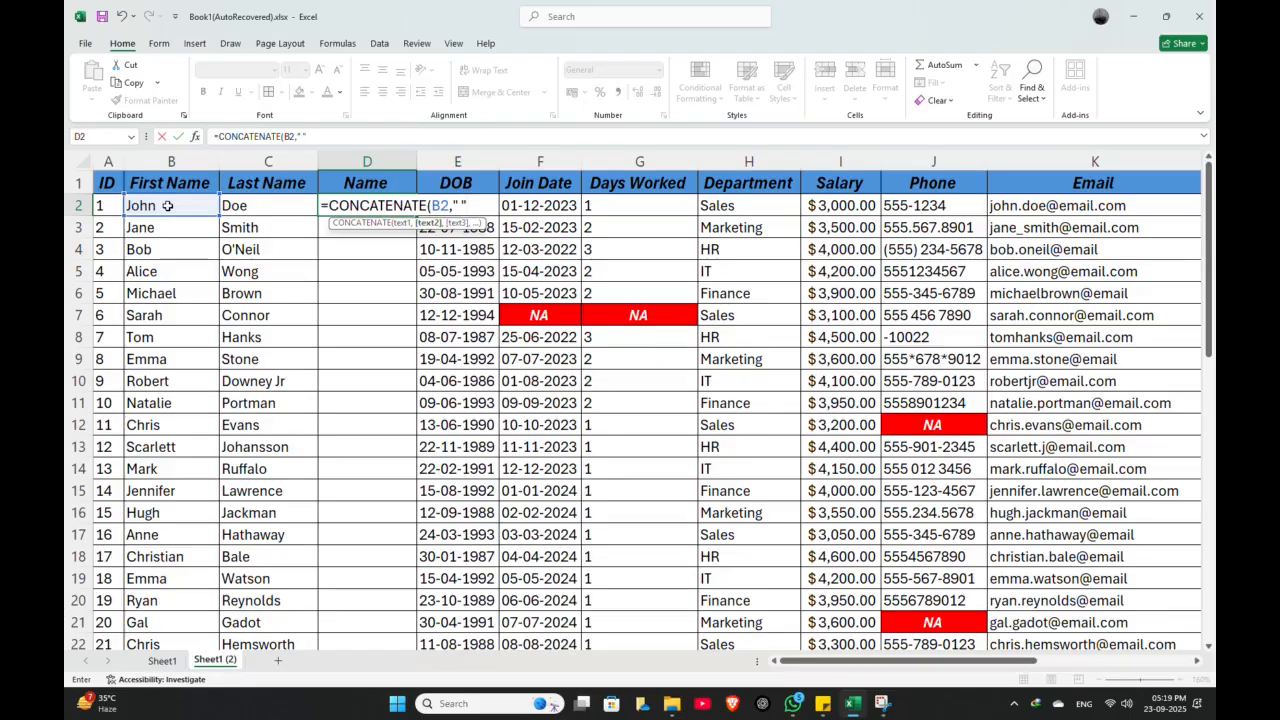
pyautogui.write('" ",')
pyautogui.click(266, 205)
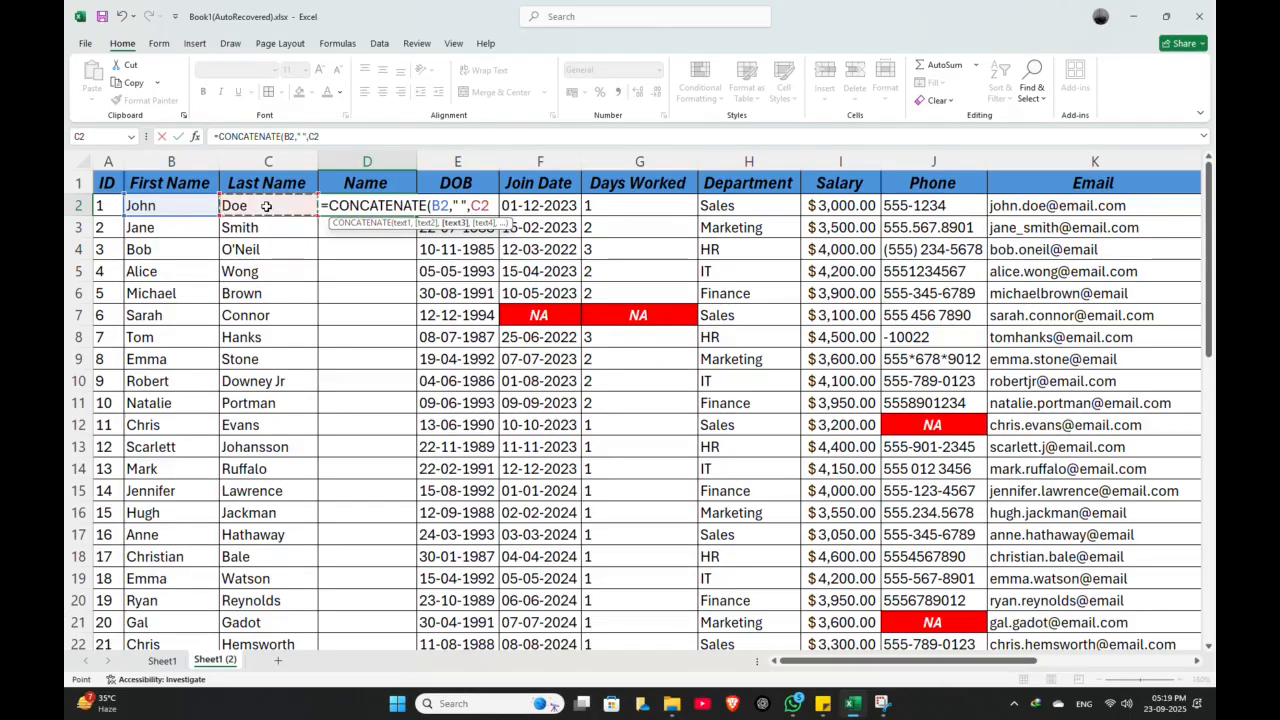
pyautogui.write(')')
pyautogui.press('Return')
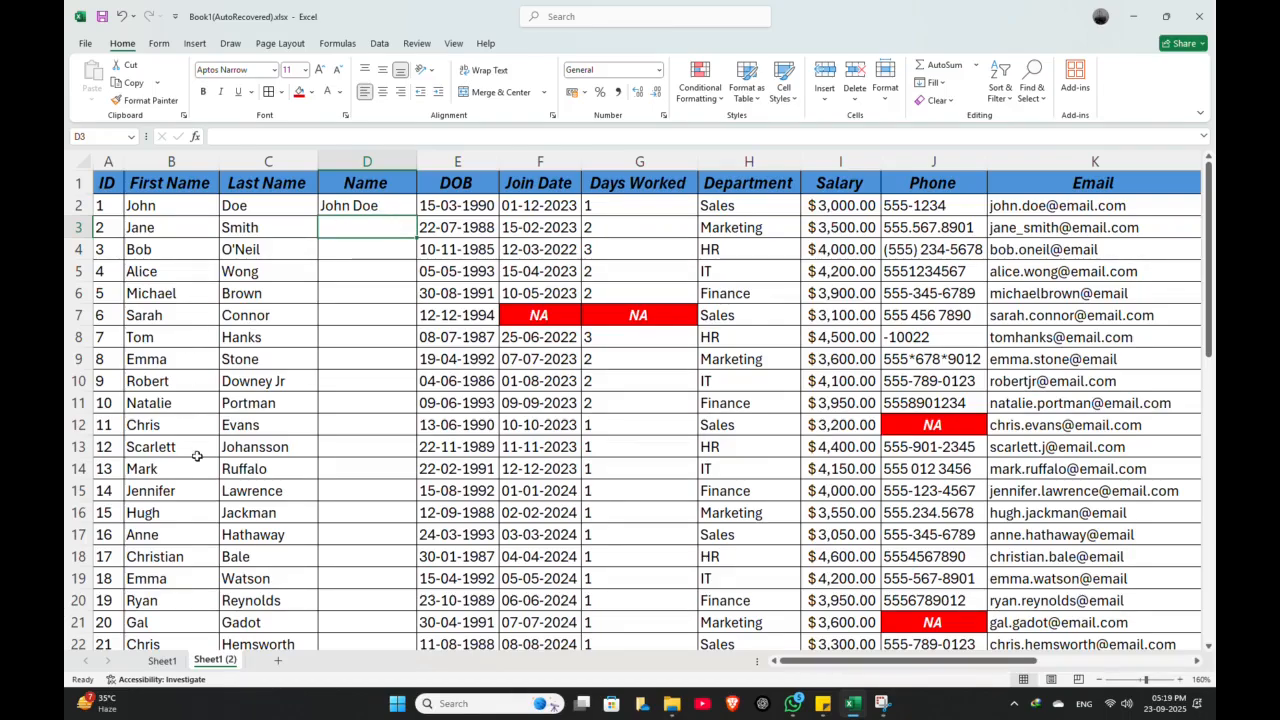
# Fill the D2 name formula down the Name column to the last employee in row 51
pyautogui.scroll(-2, 194, 457)
pyautogui.scroll(-2, 166, 436)
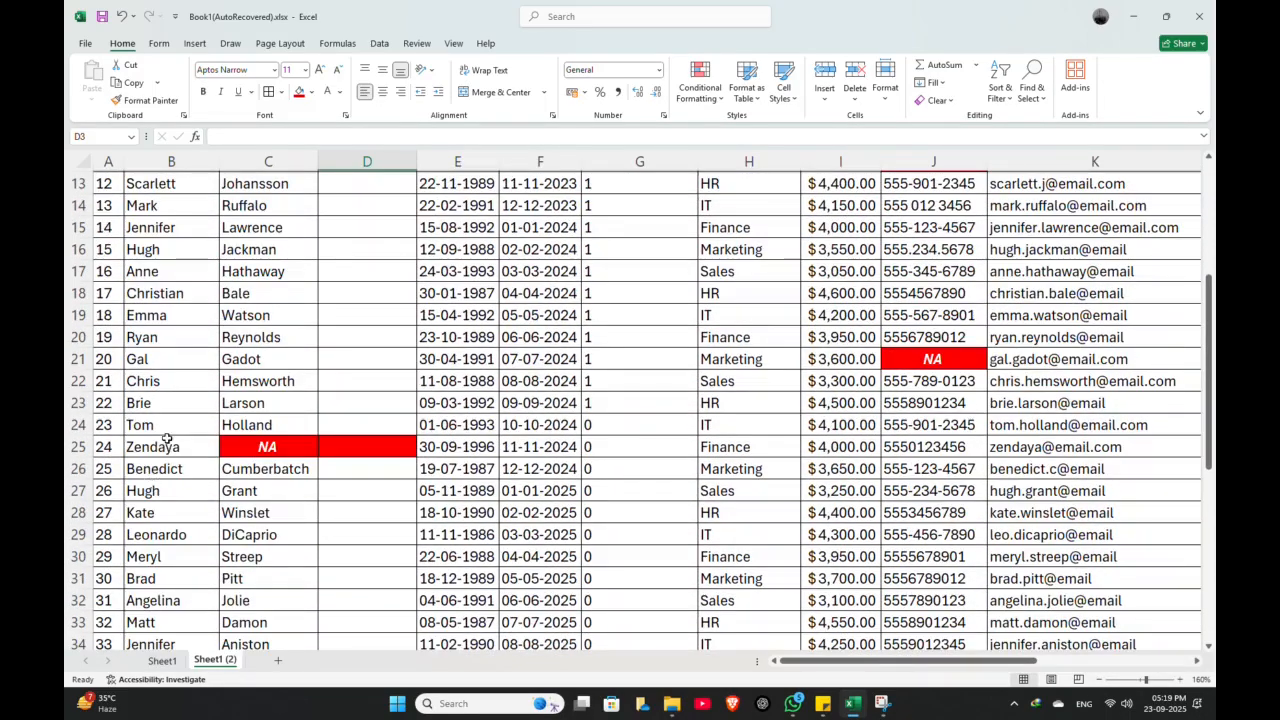
pyautogui.moveTo(163, 428); pyautogui.dragTo(235, 425)
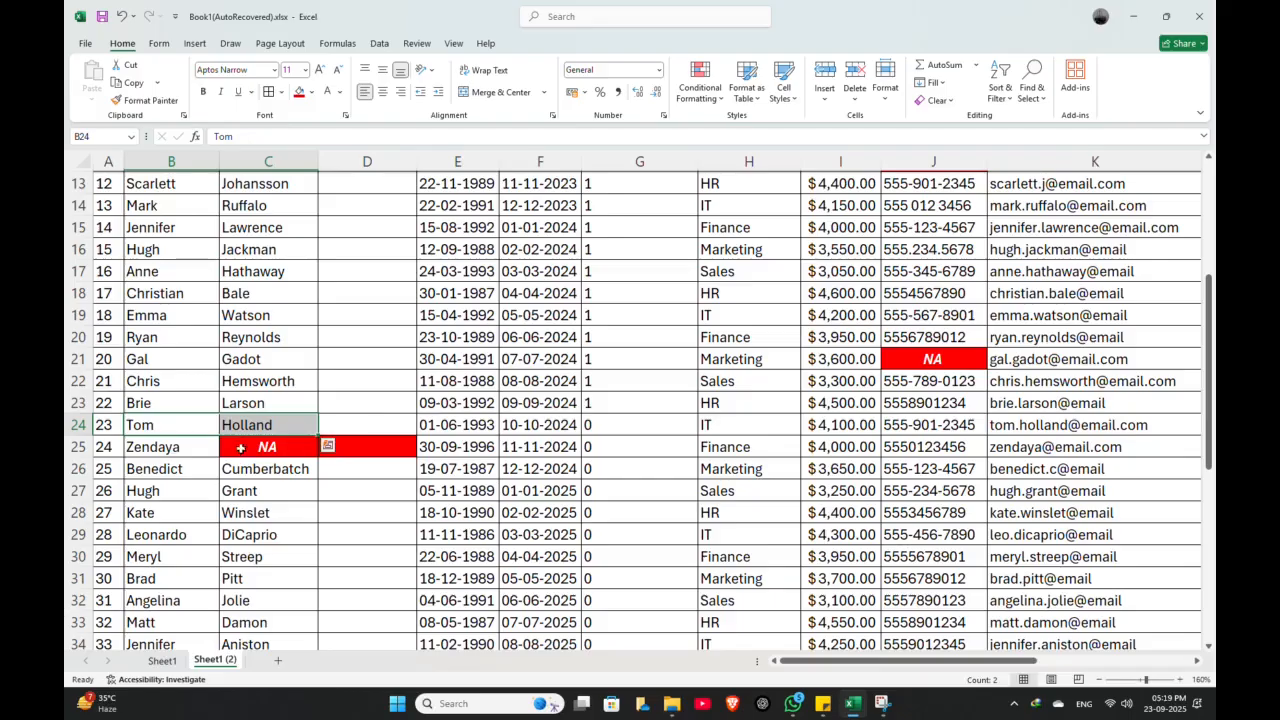
pyautogui.scroll(4, 263, 466)
pyautogui.click(353, 265)
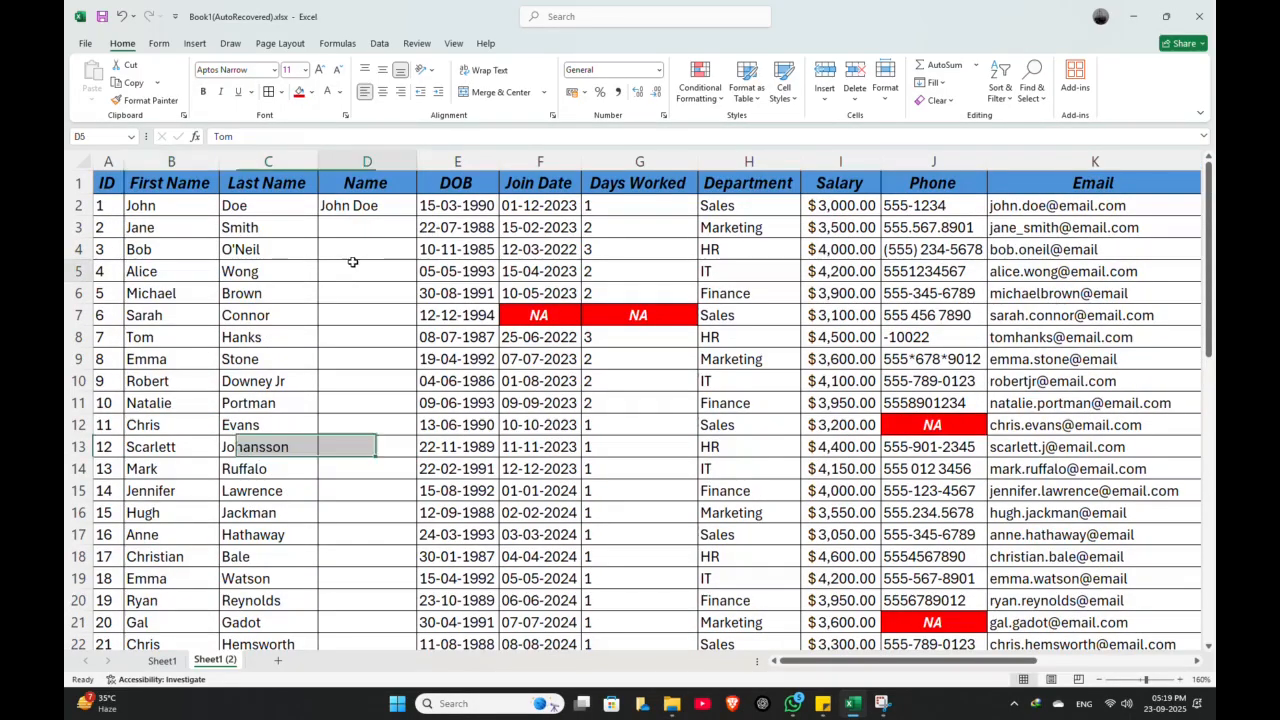
pyautogui.click(396, 197)
pyautogui.doubleClick(396, 197)
pyautogui.press('Return')
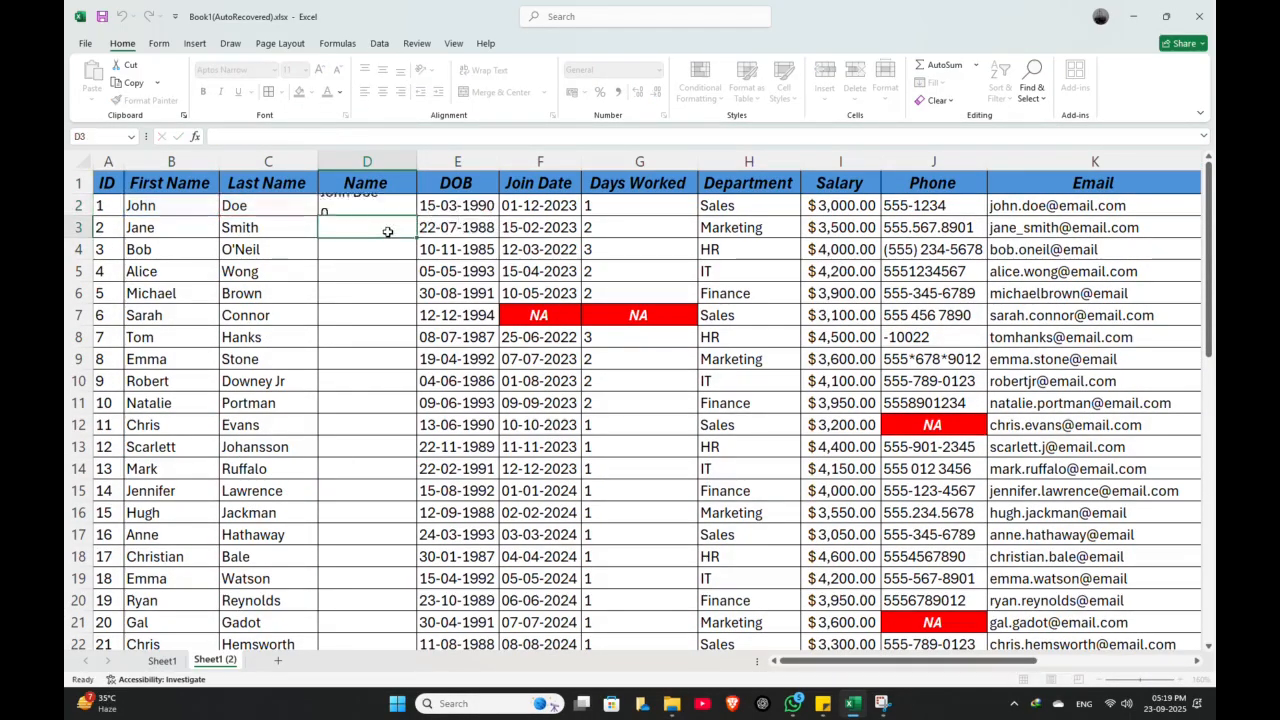
pyautogui.click(408, 208)
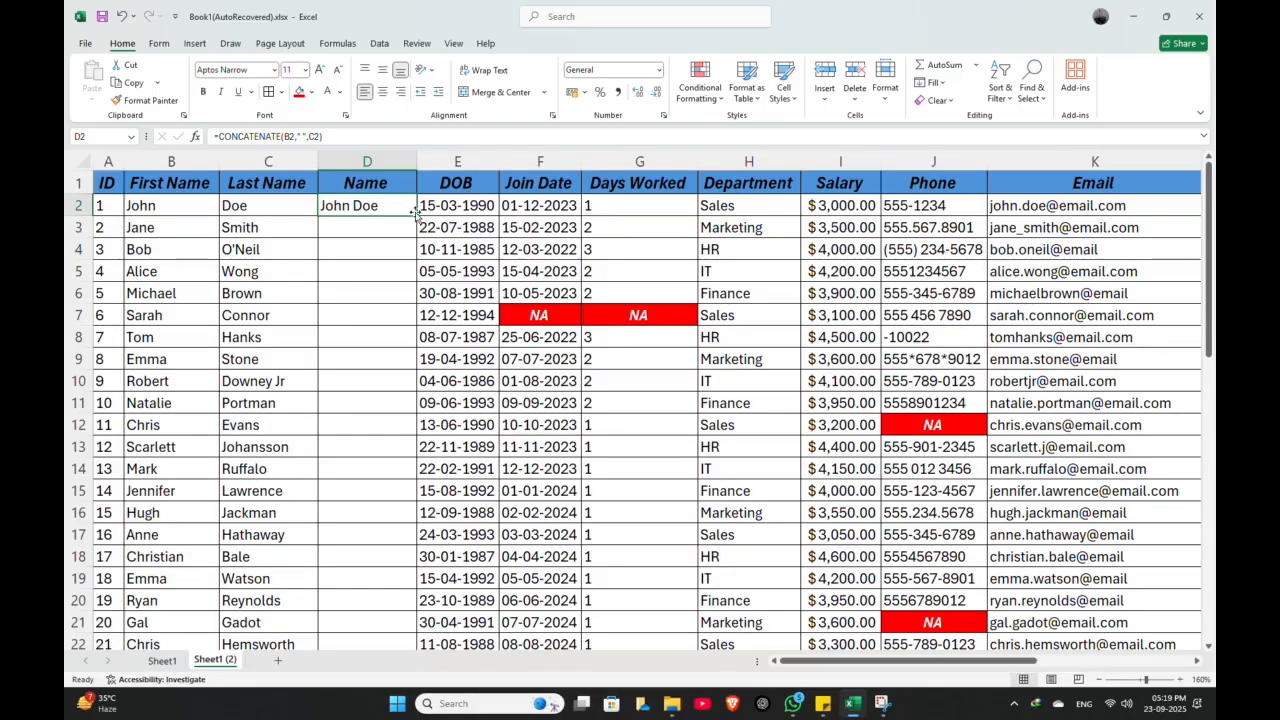
pyautogui.doubleClick(416, 214)
# Check the filled names down the table and auto-fit the Name column's width to its contents
pyautogui.scroll(-13, 362, 338)
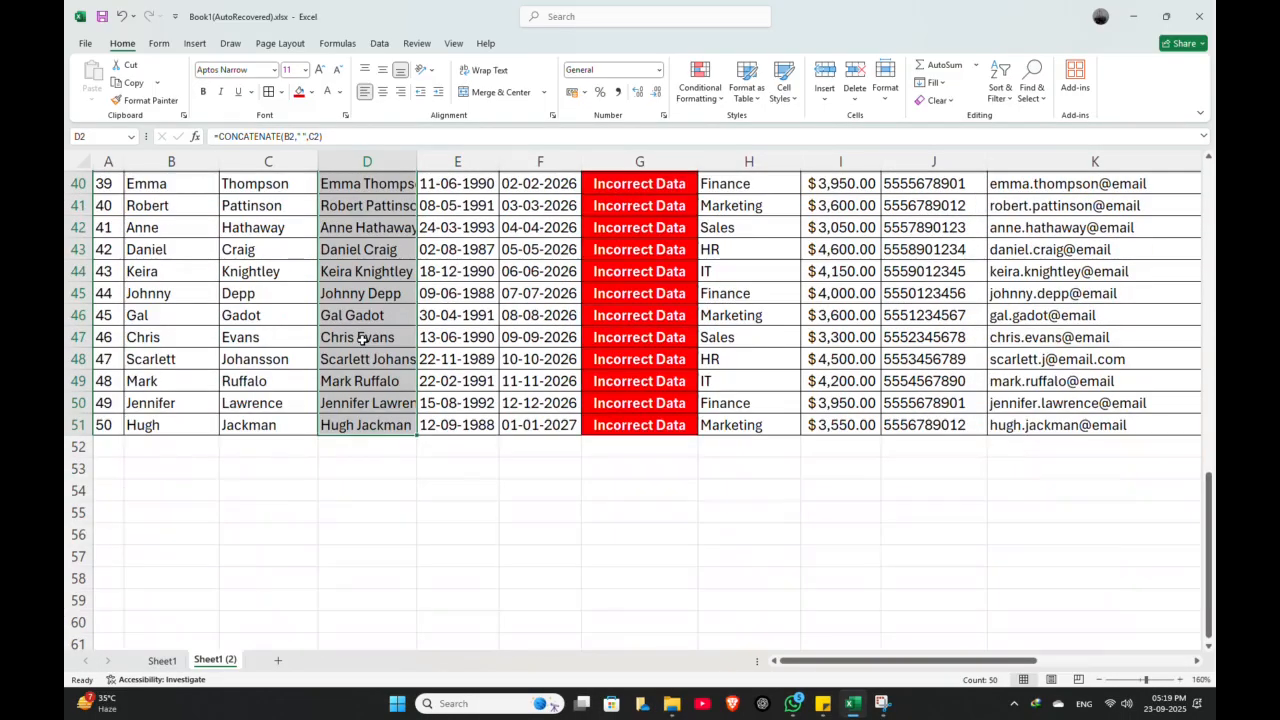
pyautogui.scroll(9, 362, 338)
pyautogui.scroll(-4, 303, 378)
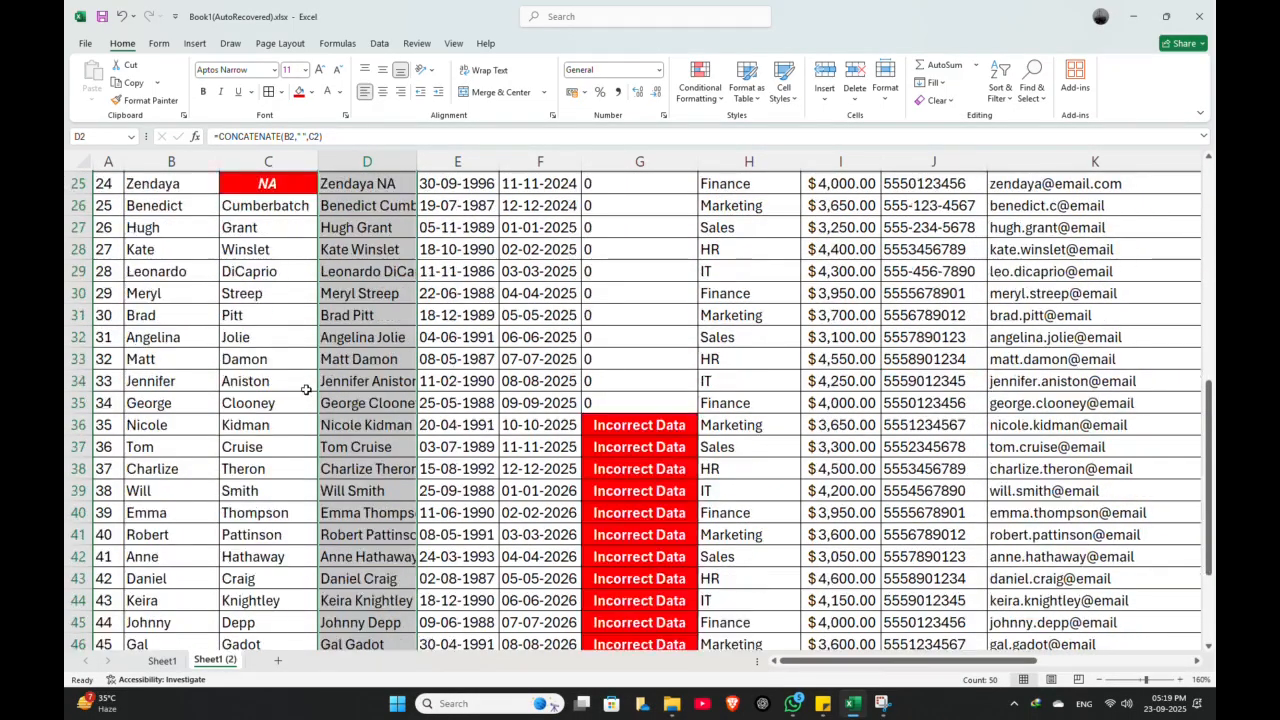
pyautogui.scroll(8, 308, 333)
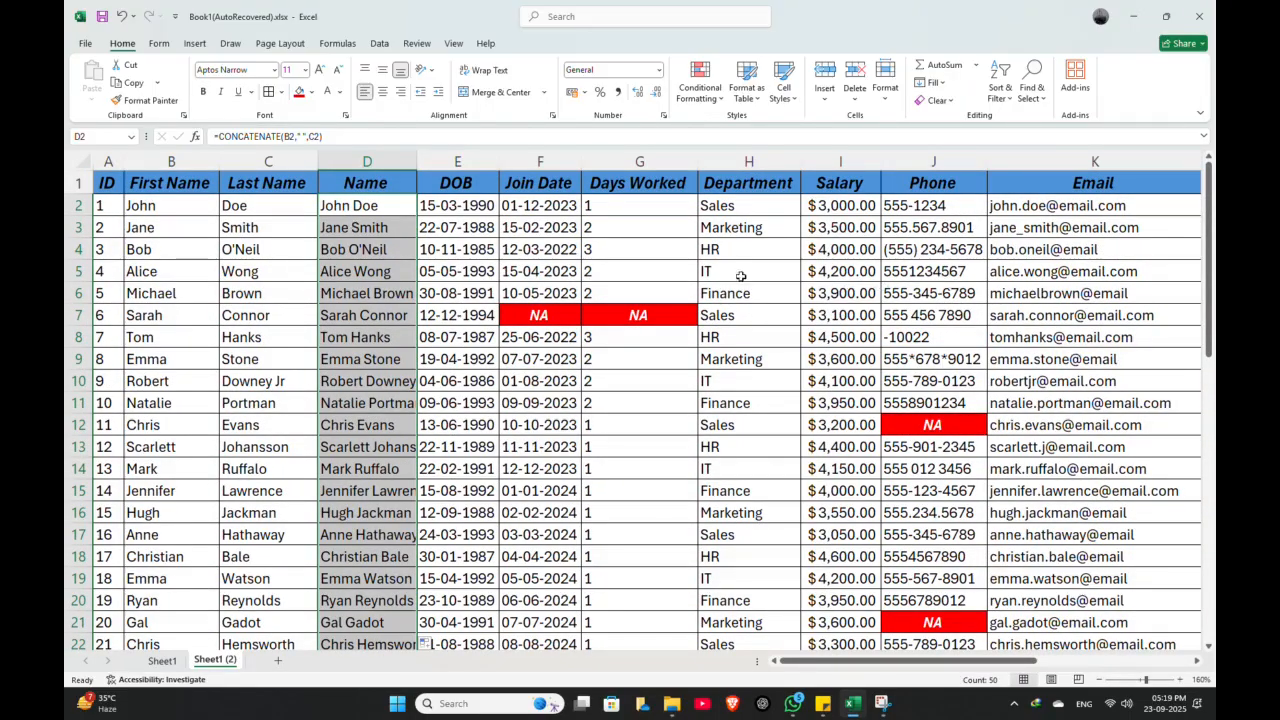
pyautogui.doubleClick(417, 161)
# Test the Name formula's dependence on its source by clearing the first name in B2, and undo the deletion
pyautogui.click(171, 209)
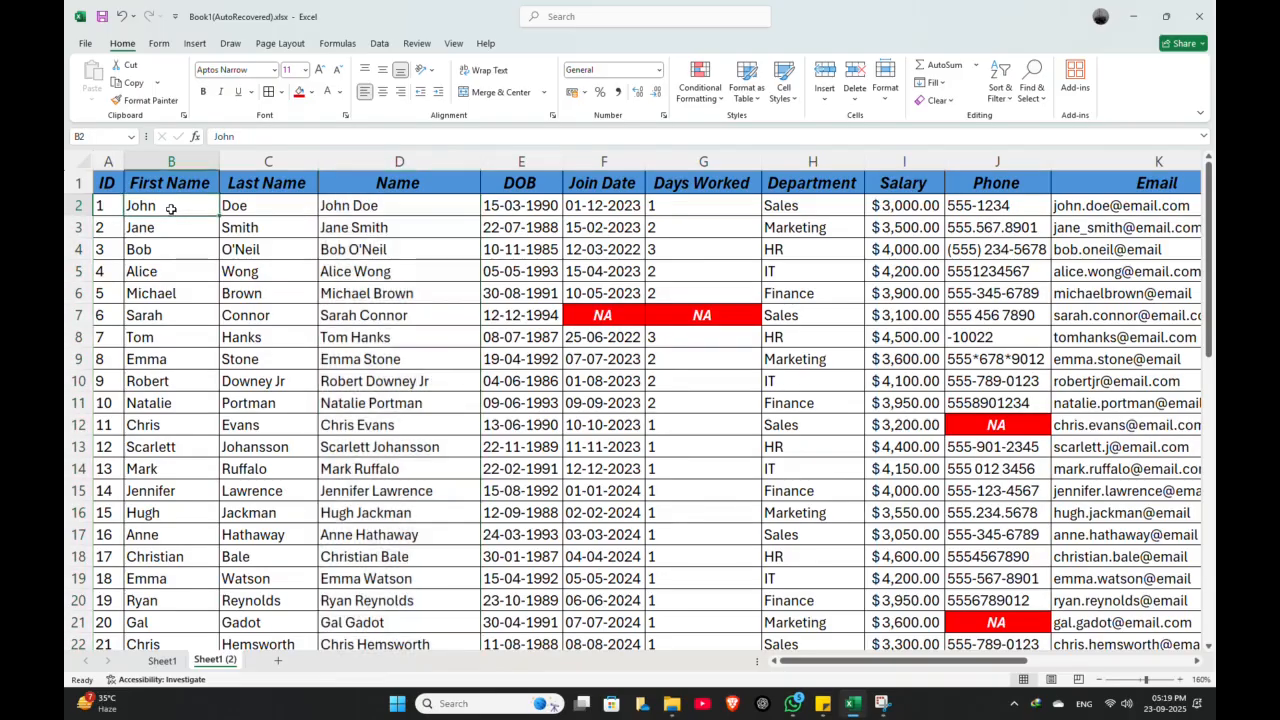
pyautogui.press('Delete')
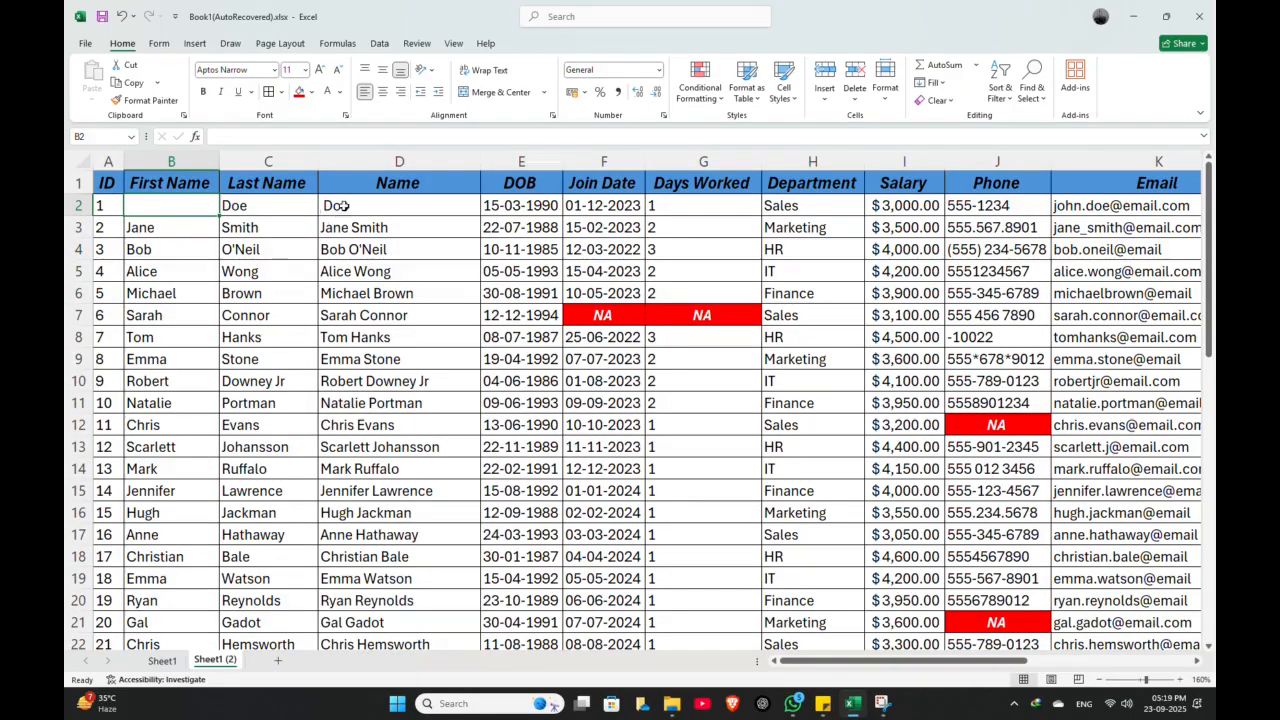
pyautogui.hotkey('ctrl', 'z')
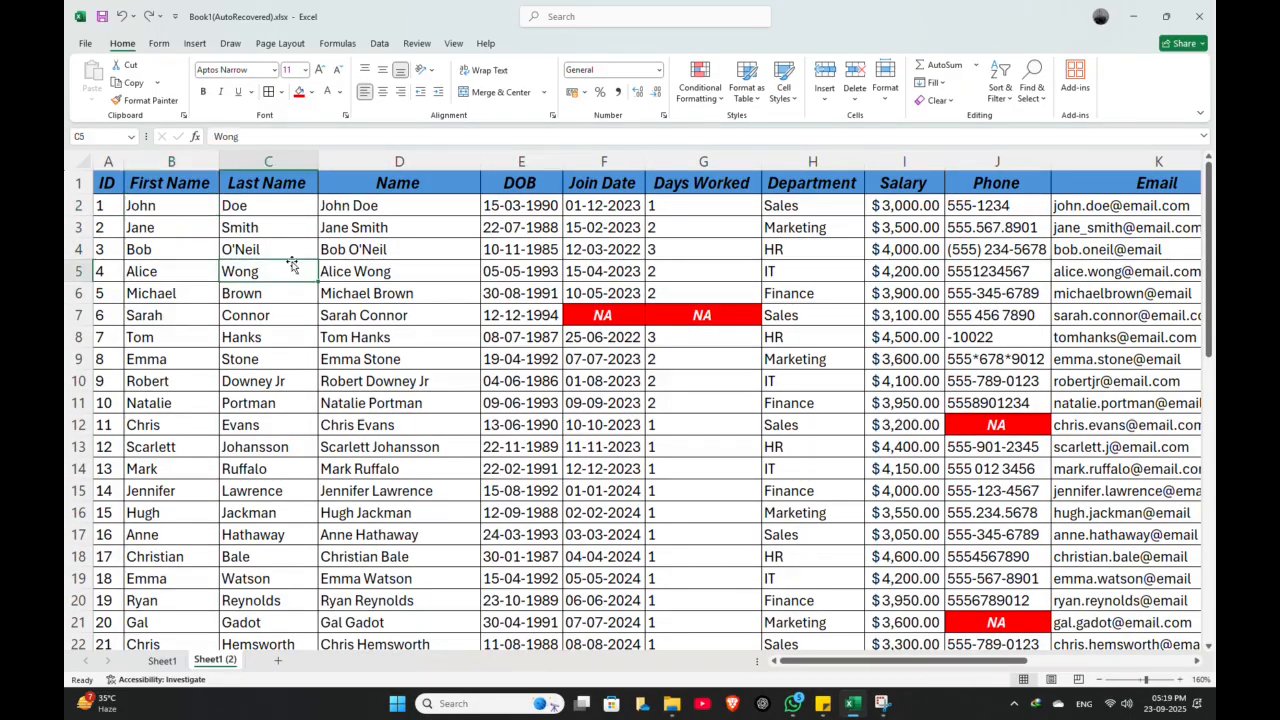
# Convert the Name formulas in D2:D51 to static text by copying them and pasting only values in place, and check the content of D5
pyautogui.click(385, 212)
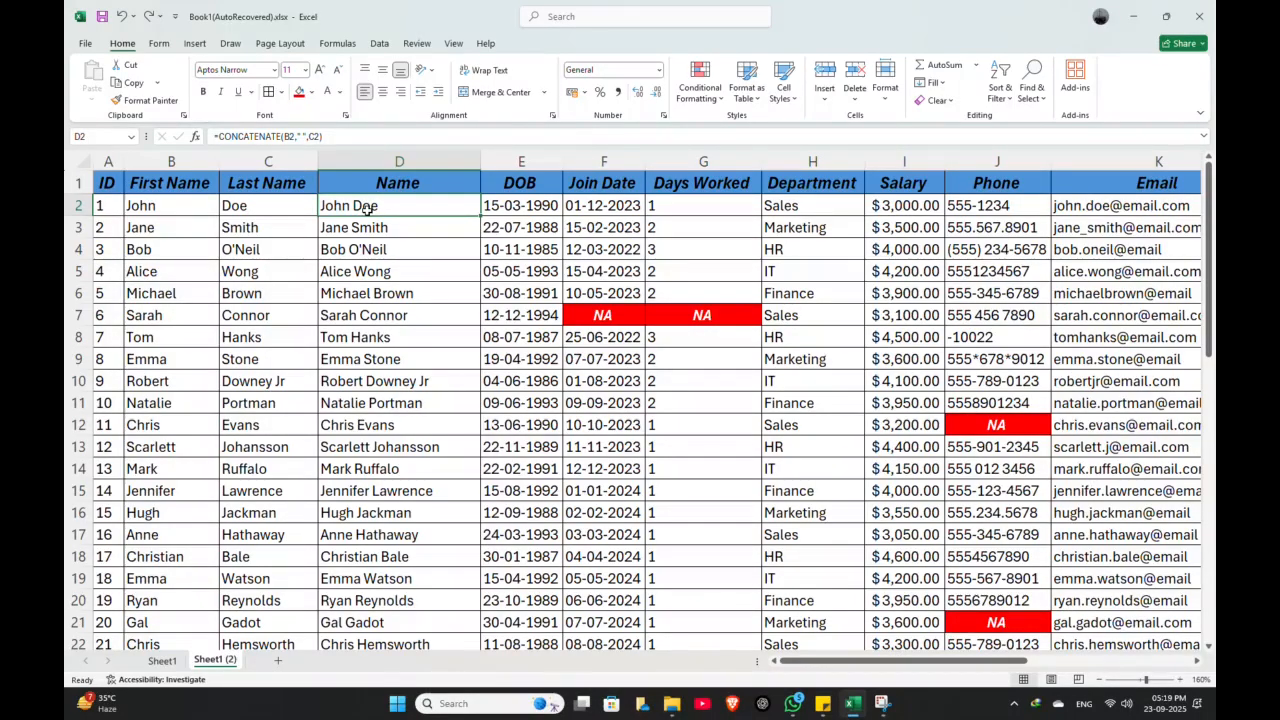
pyautogui.hotkey('ctrl', 'shift', 'Down')
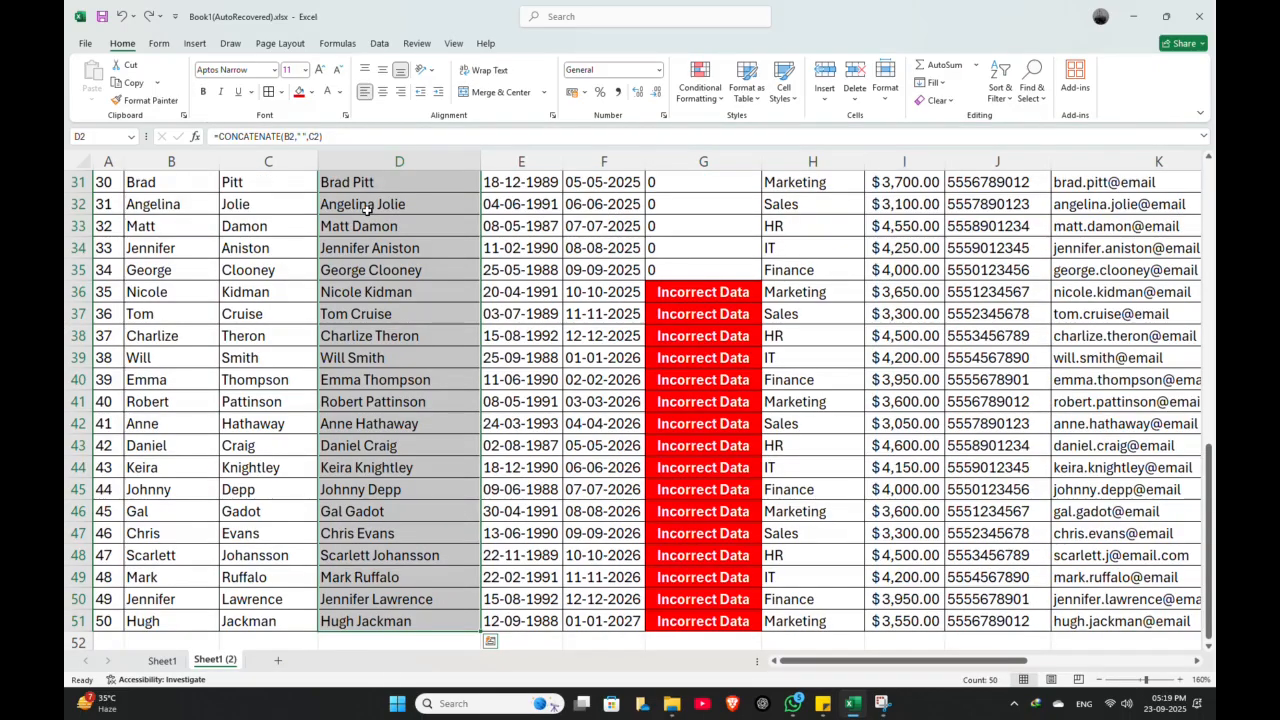
pyautogui.scroll(10, 385, 218)
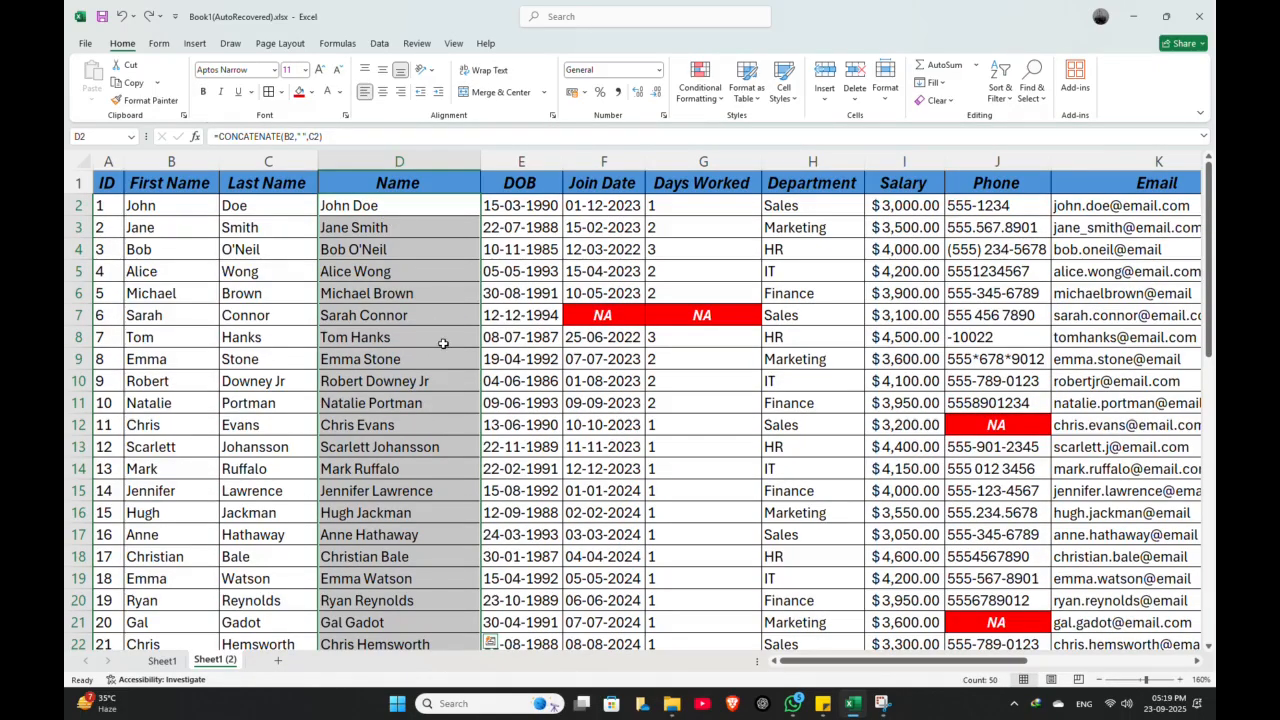
pyautogui.hotkey('ctrl', 'c')
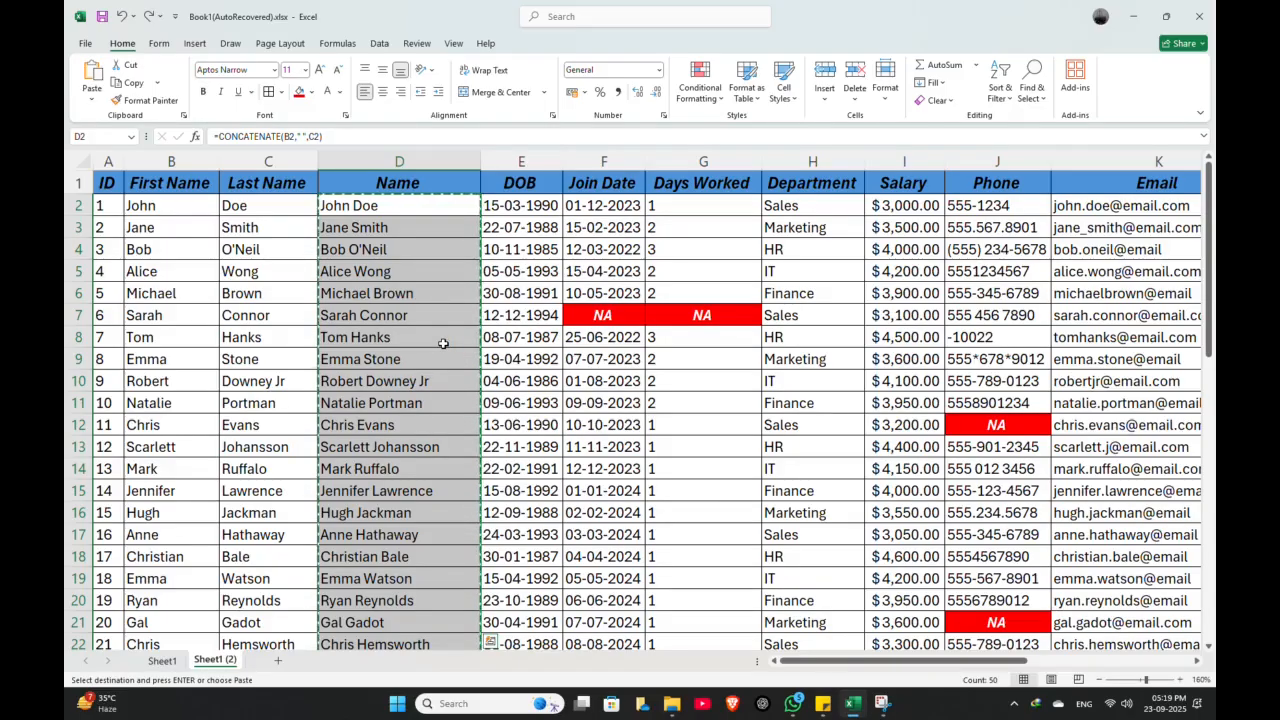
pyautogui.hotkey('ctrl', 'alt', 'v')
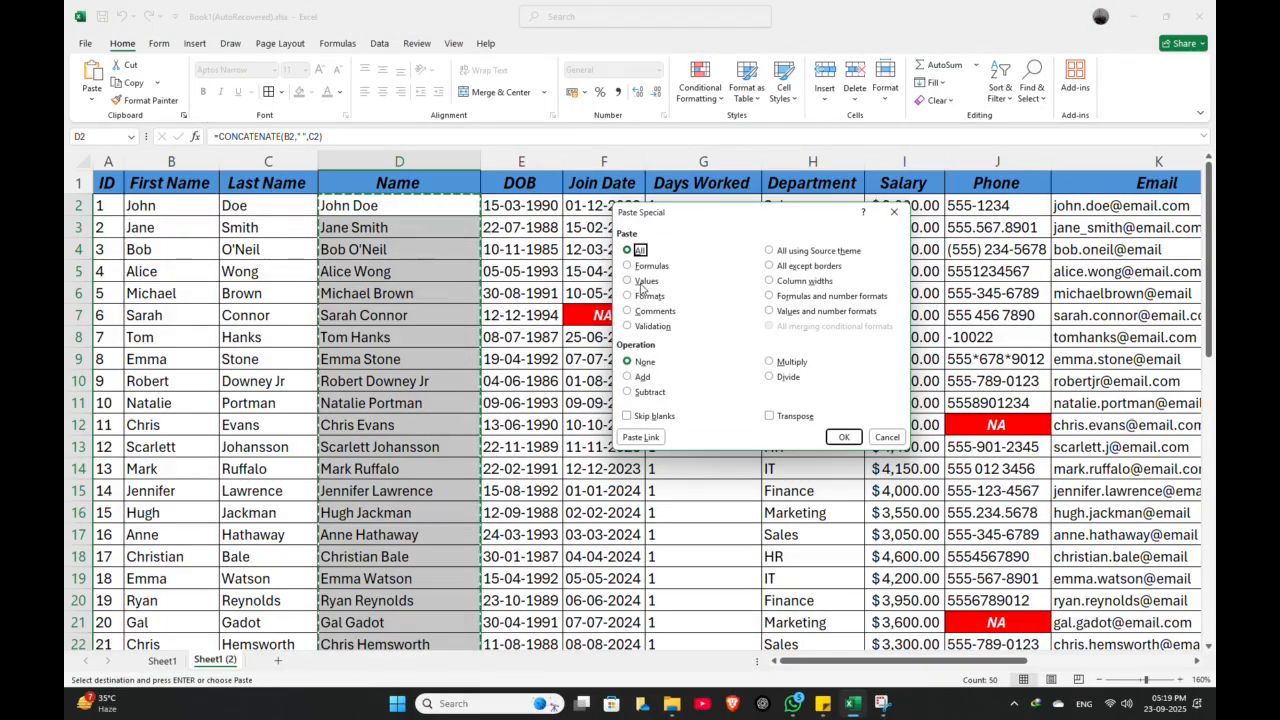
pyautogui.press('v')
pyautogui.click(843, 437)
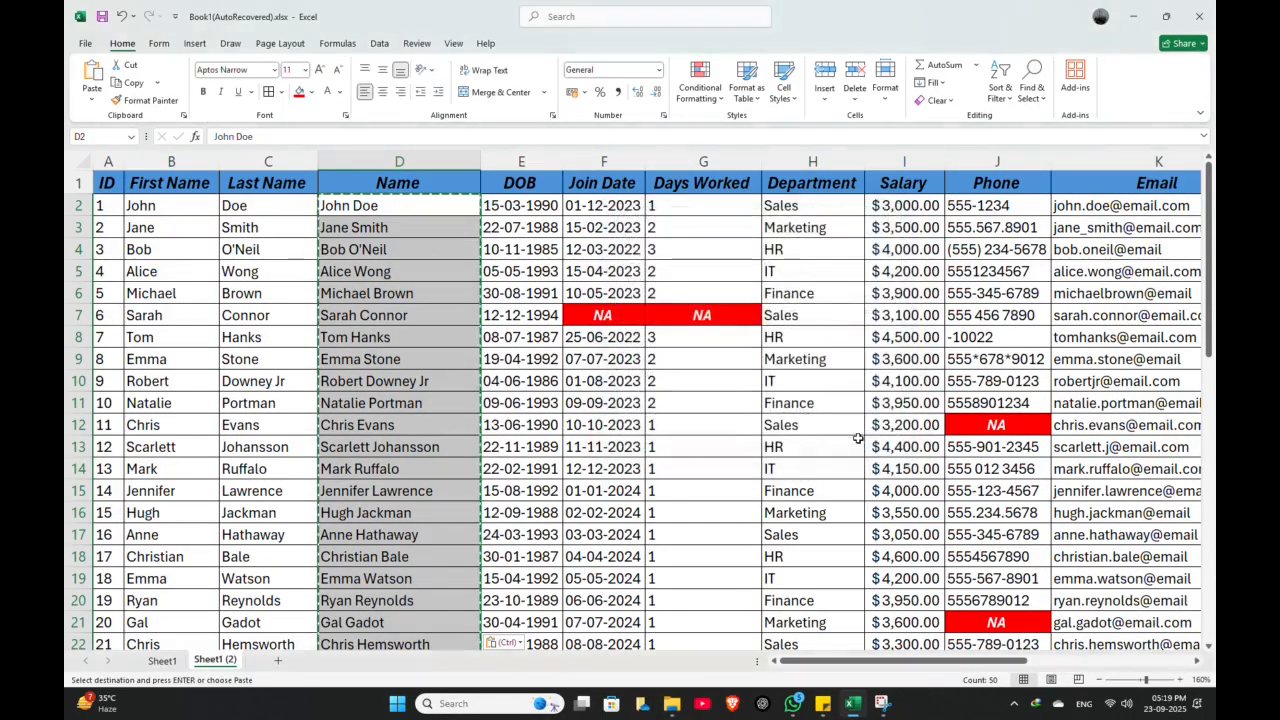
pyautogui.click(352, 274)
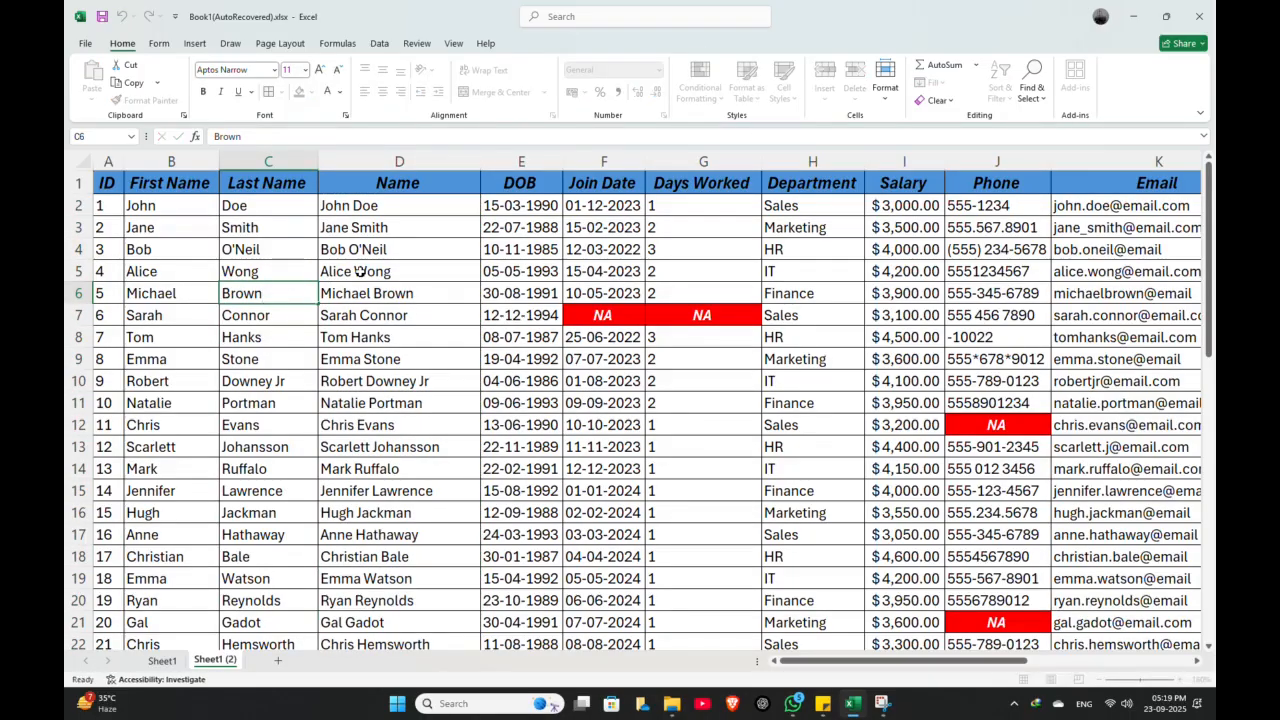
pyautogui.click(227, 134)
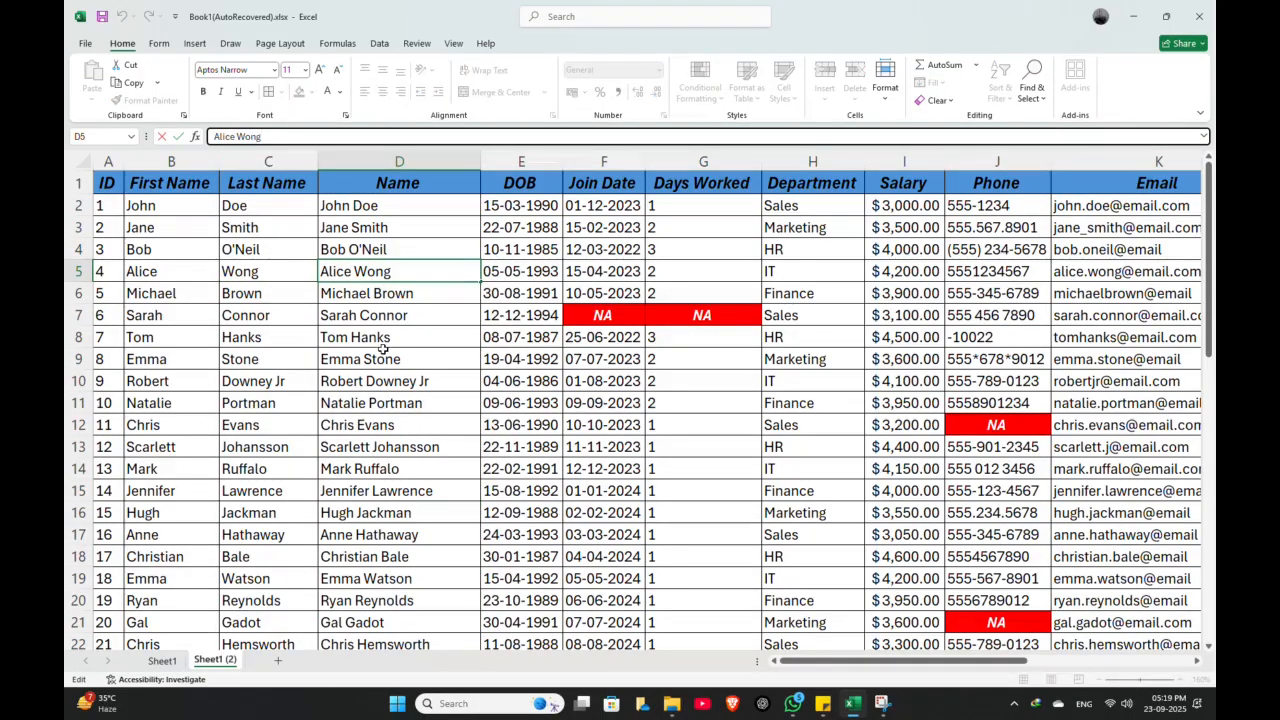
# Delete the First Name and Last Name columns from the table
pyautogui.click(172, 162)
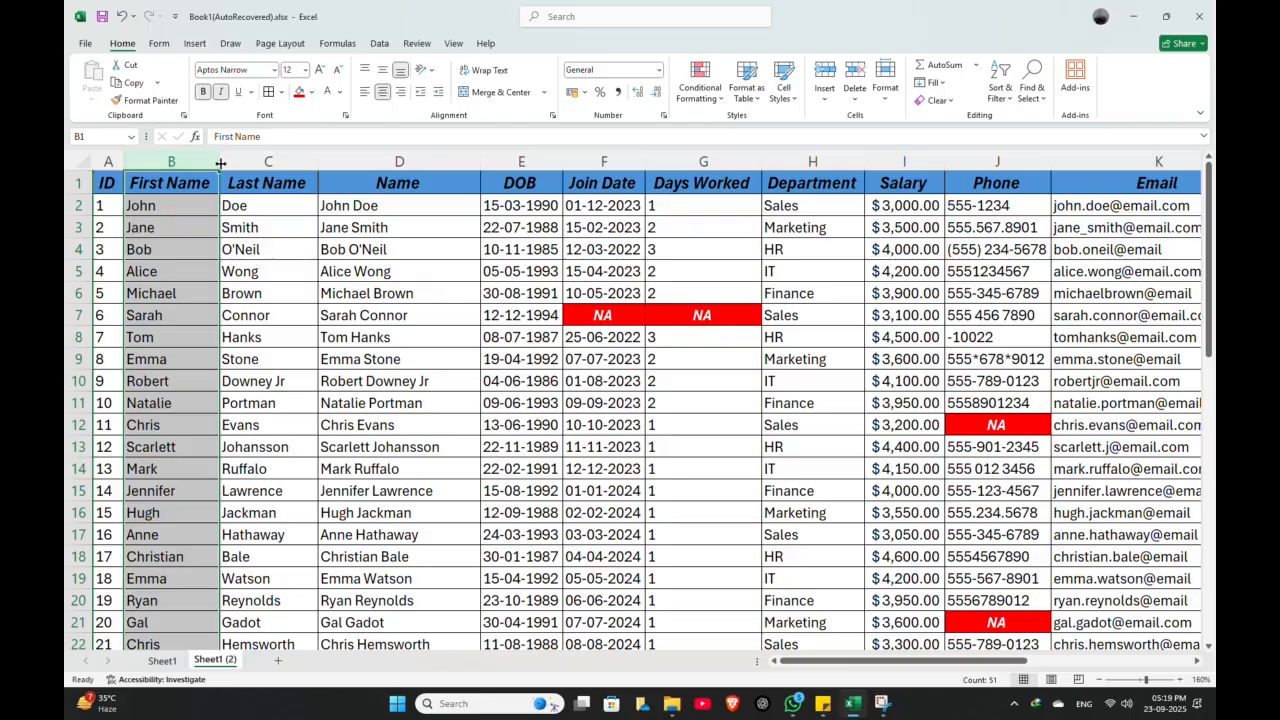
pyautogui.keyDown('ctrl'); pyautogui.click(253, 160); pyautogui.keyUp('ctrl')
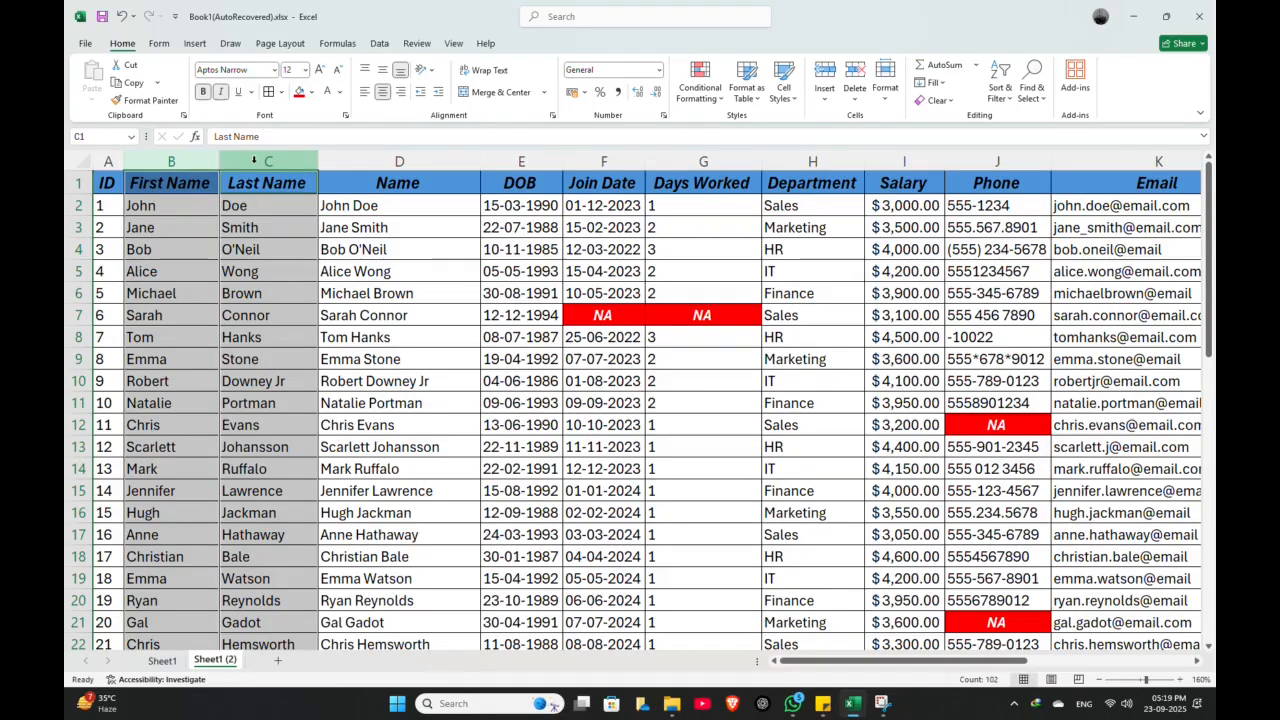
pyautogui.hotkey('ctrl', '-')
pyautogui.click(261, 250)
# Review the cleaned table from top to end and compare it with the raw data on Sheet1
pyautogui.scroll(-3, 261, 250)
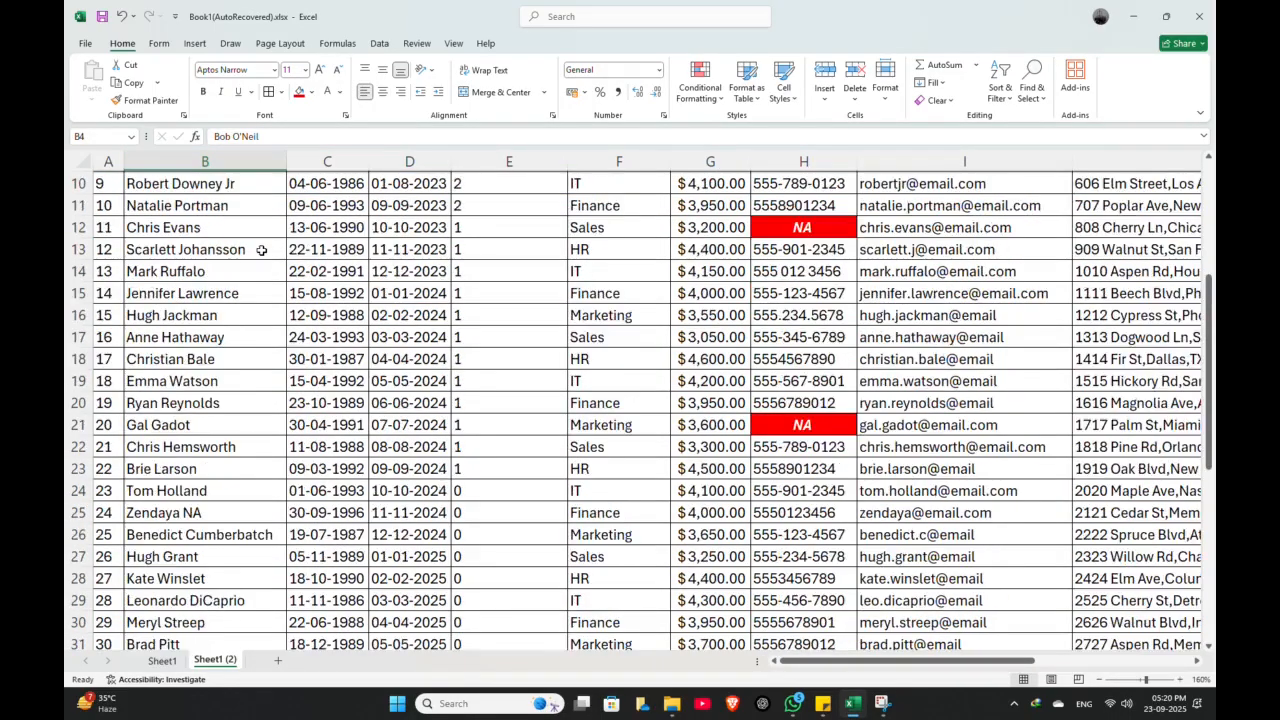
pyautogui.scroll(3, 261, 250)
pyautogui.scroll(-10, 261, 250)
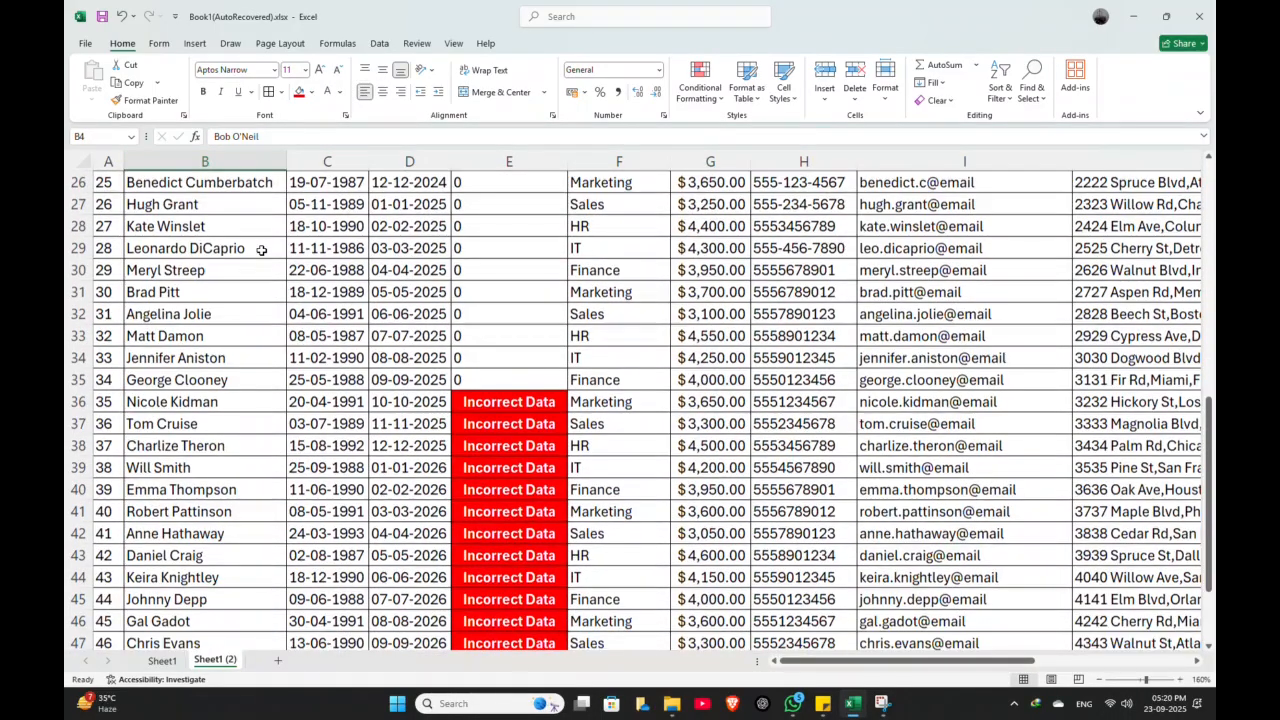
pyautogui.scroll(10, 261, 250)
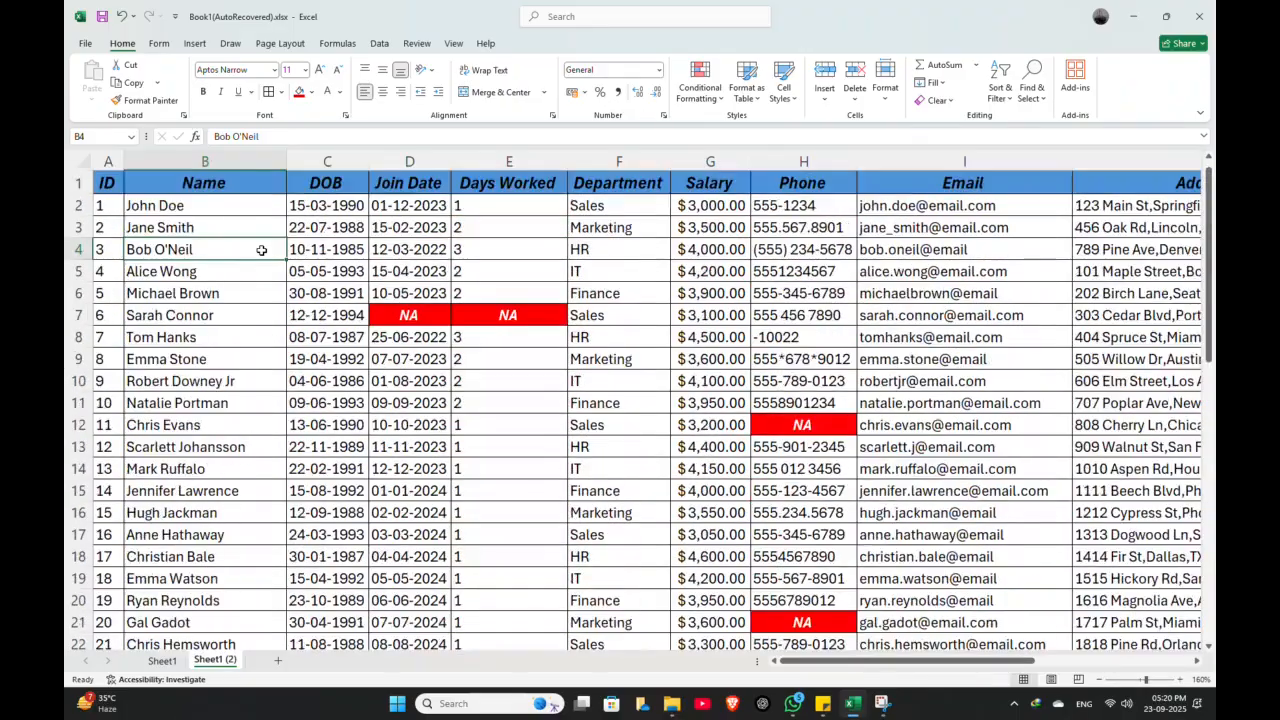
pyautogui.click(162, 661)
pyautogui.scroll(-10, 380, 385)
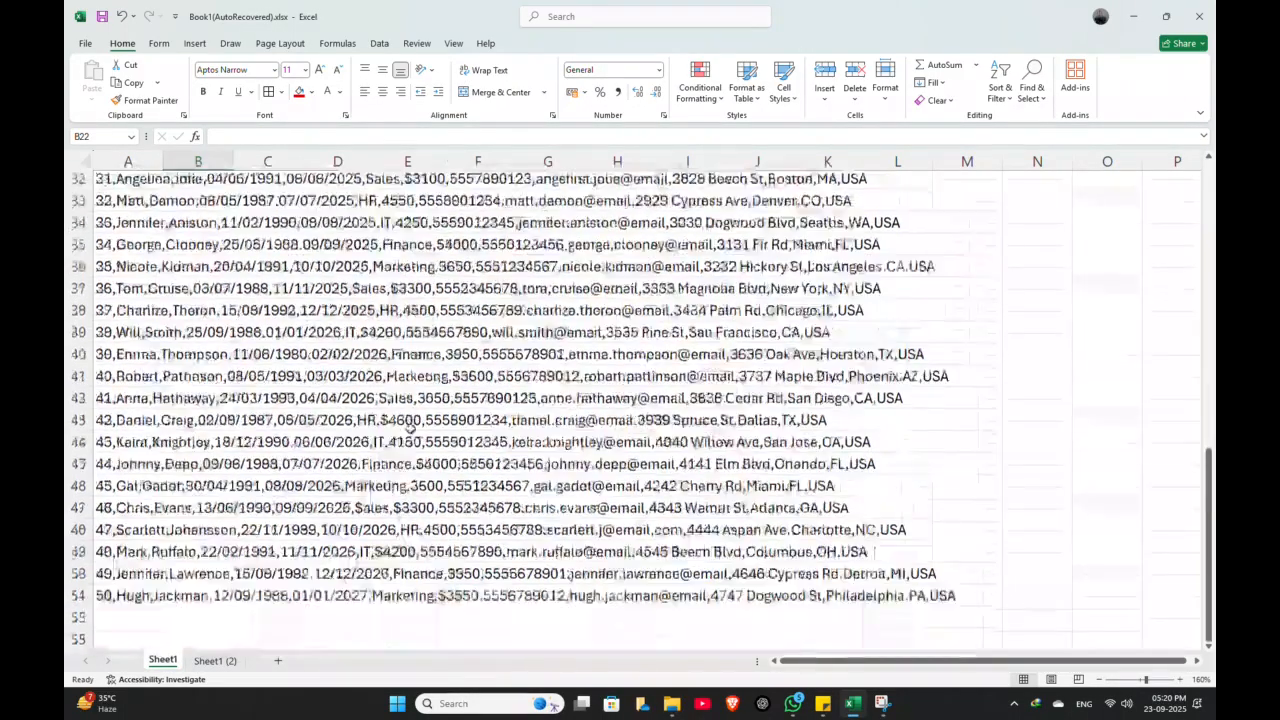
pyautogui.scroll(10, 380, 385)
pyautogui.click(212, 661)
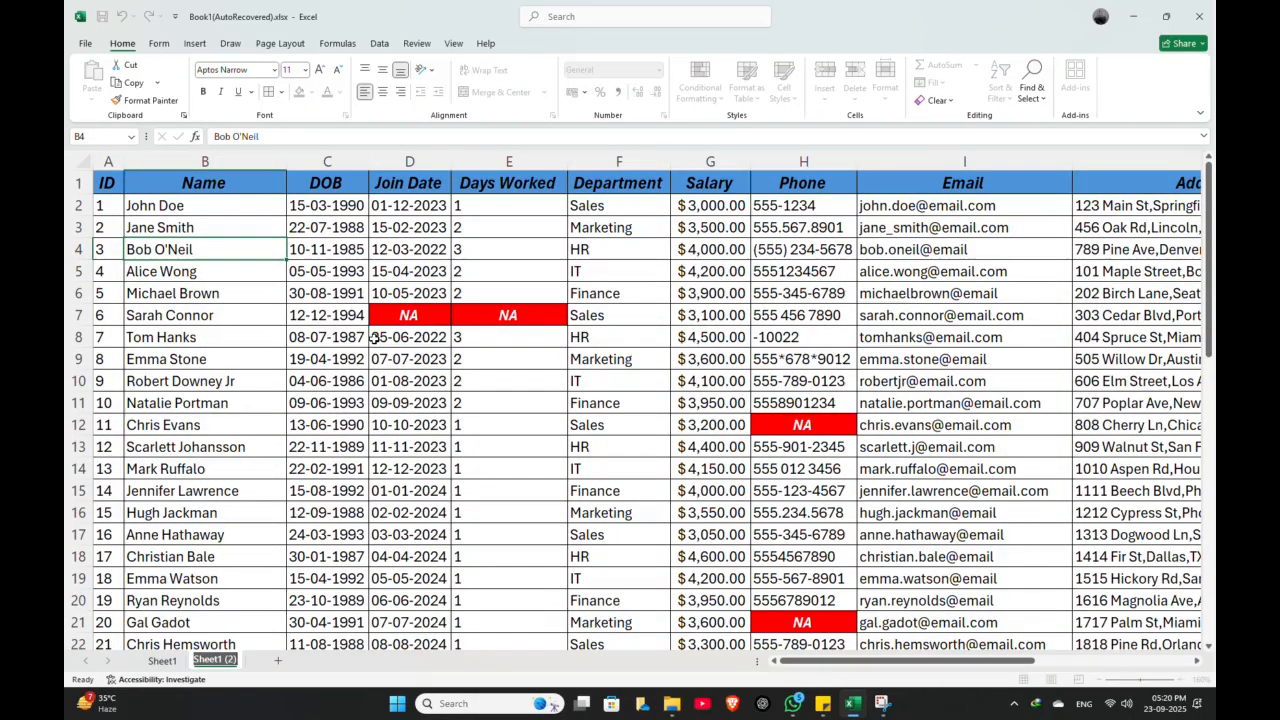
# Examine the Days Worked formula in E10 and the DOB and Join Date entries down to the table's last row
pyautogui.doubleClick(462, 381)
pyautogui.scroll(-6, 407, 386)
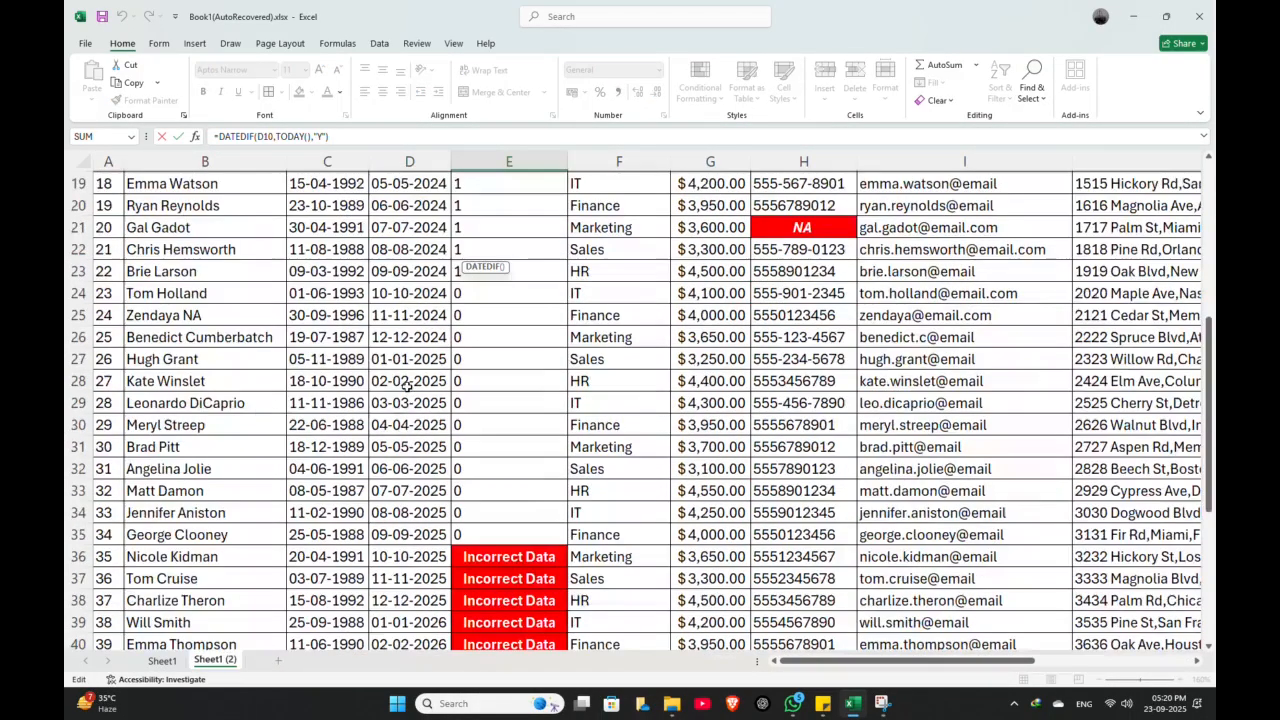
pyautogui.press('Escape')
pyautogui.click(344, 366)
pyautogui.scroll(-7, 345, 370)
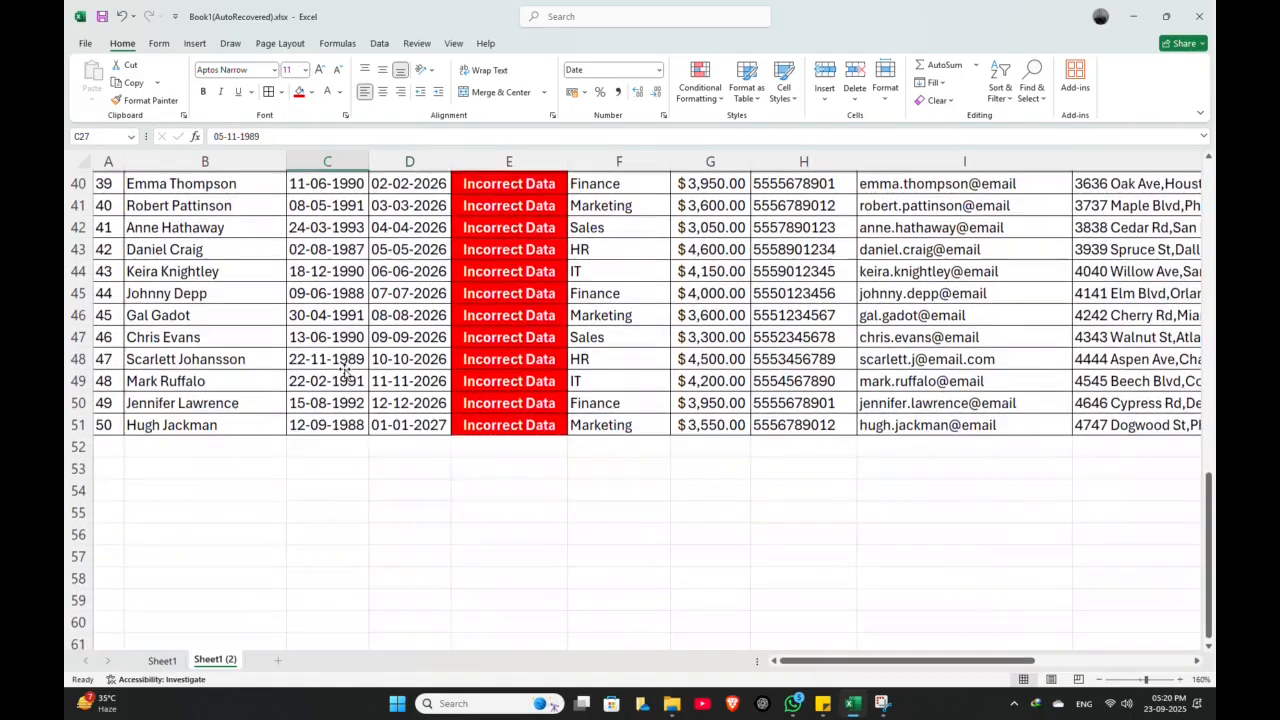
pyautogui.scroll(13, 344, 370)
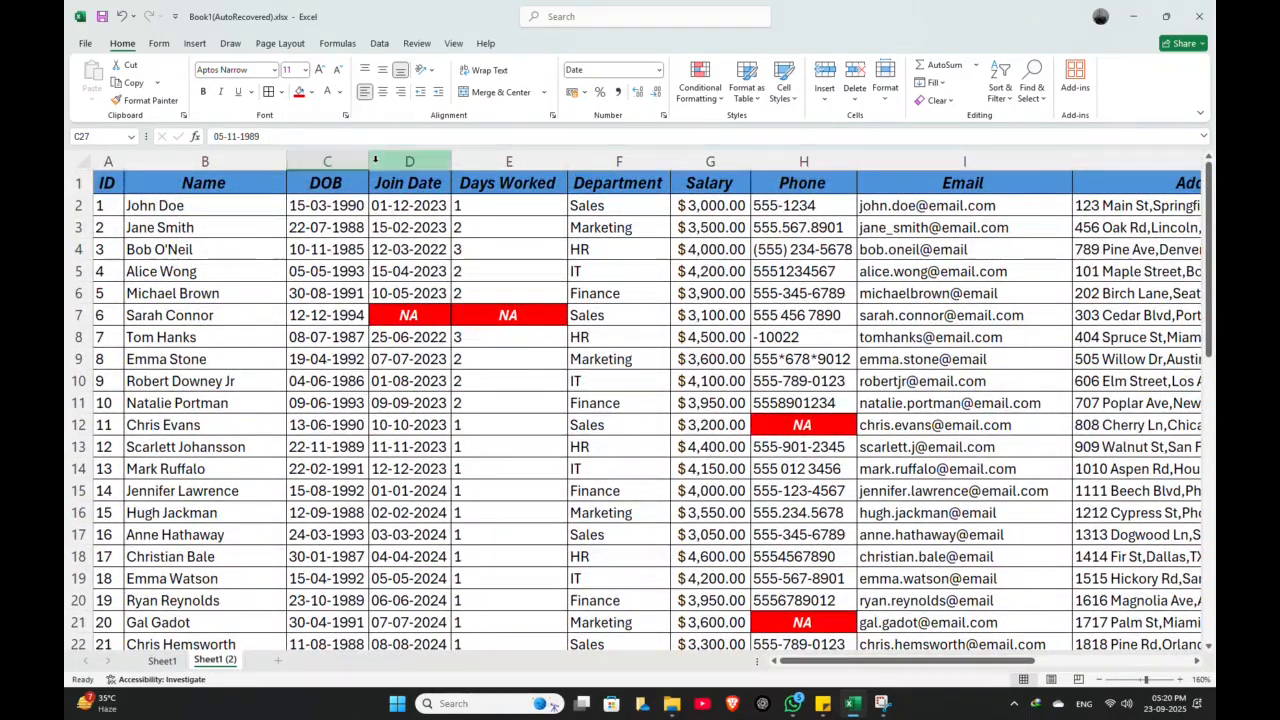
pyautogui.click(326, 183)
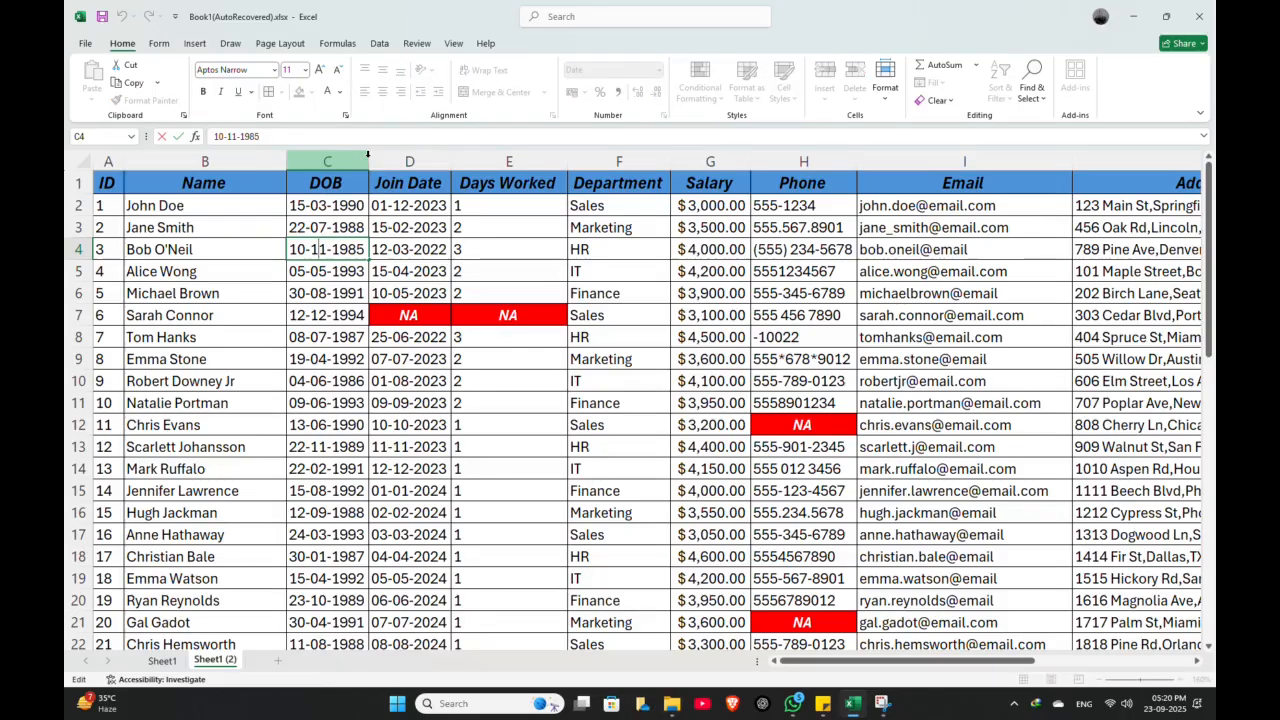
# Insert an empty column between DOB and Join Date and widen it
pyautogui.click(395, 161)
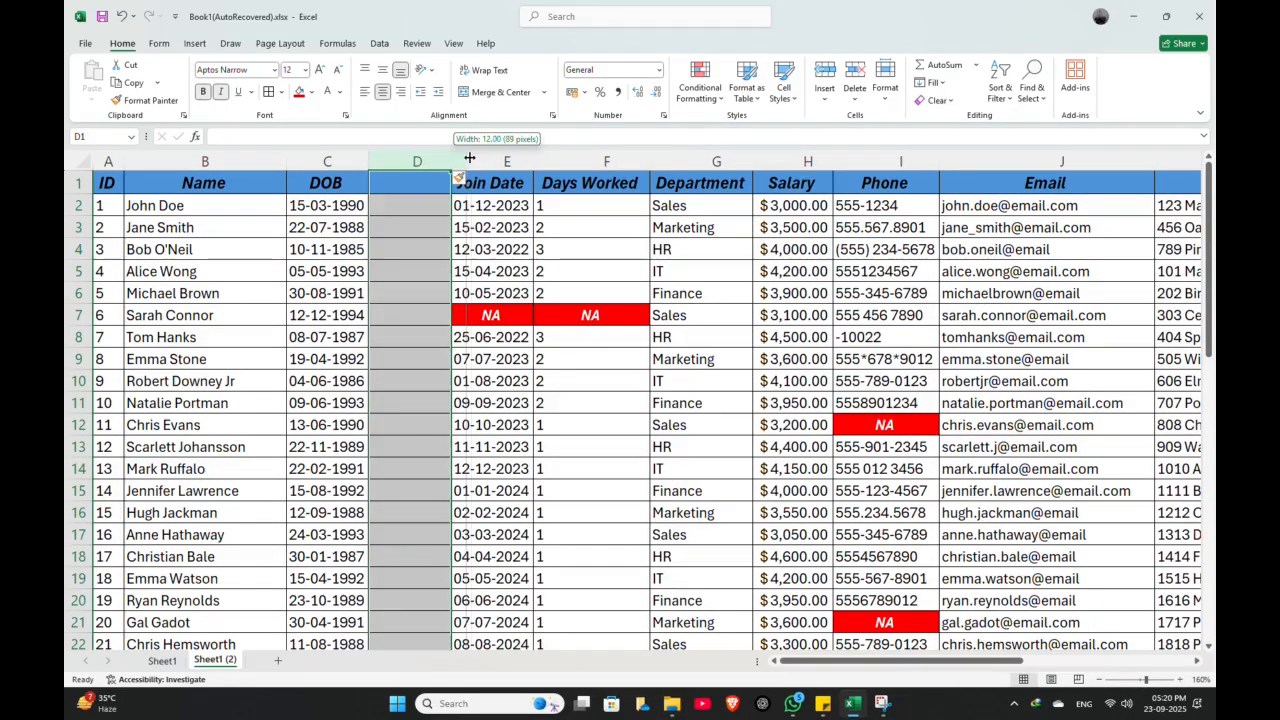
pyautogui.hotkey('ctrl', 'shift', '+')
pyautogui.click(420, 205)
pyautogui.scroll(-5, 418, 237)
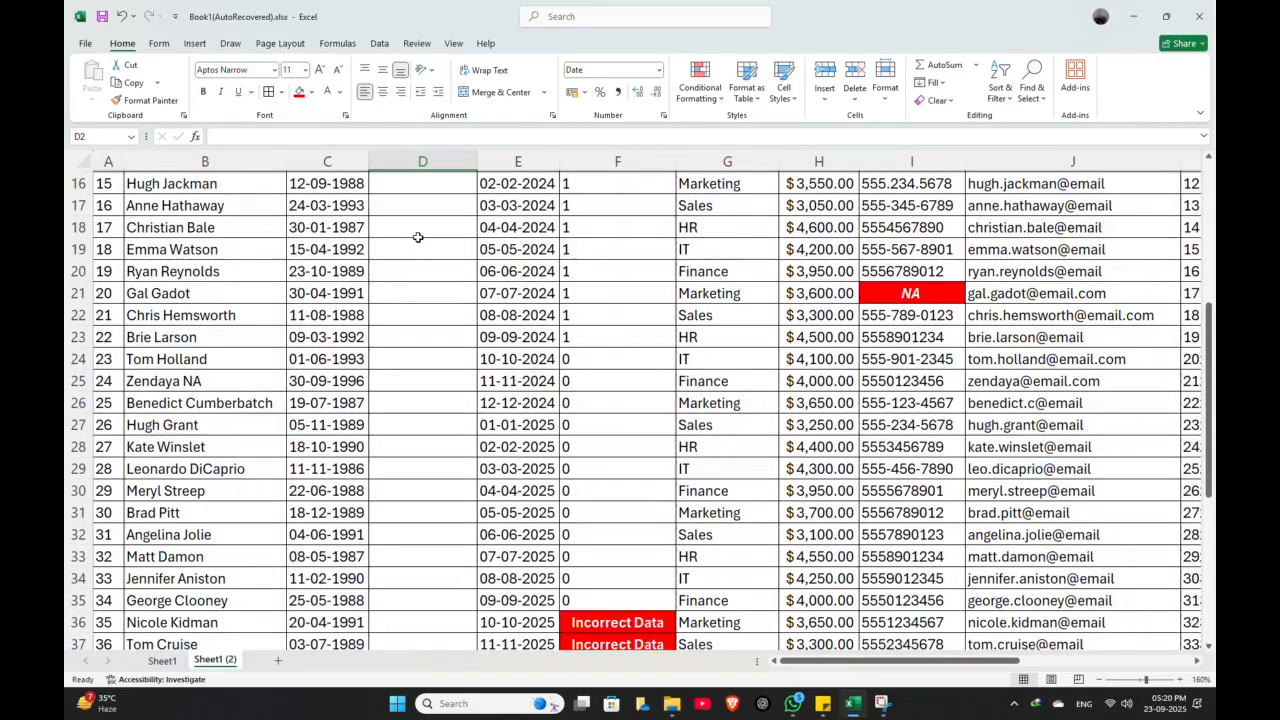
pyautogui.scroll(1, 418, 237)
pyautogui.scroll(4, 418, 237)
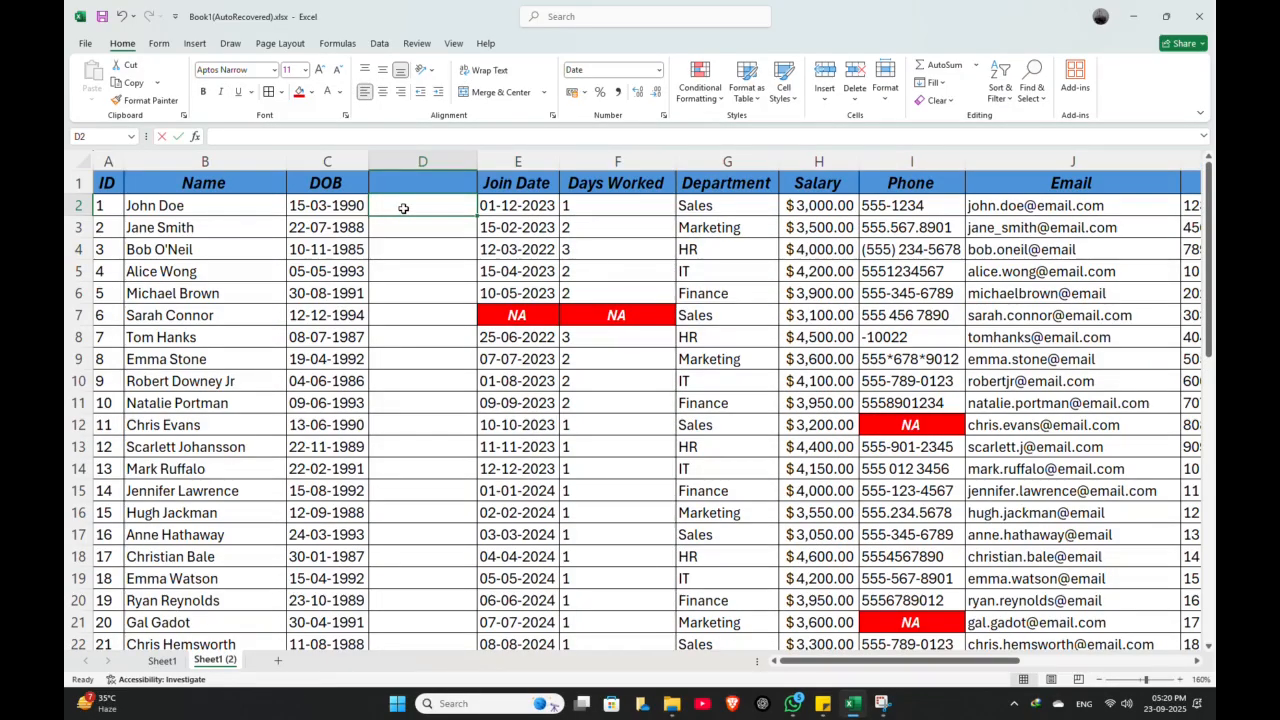
# Calculate the full years from the DOB in C2 to today in D2 with =DATEDIF(C2,TODAY(),"Y")
pyautogui.write('=')
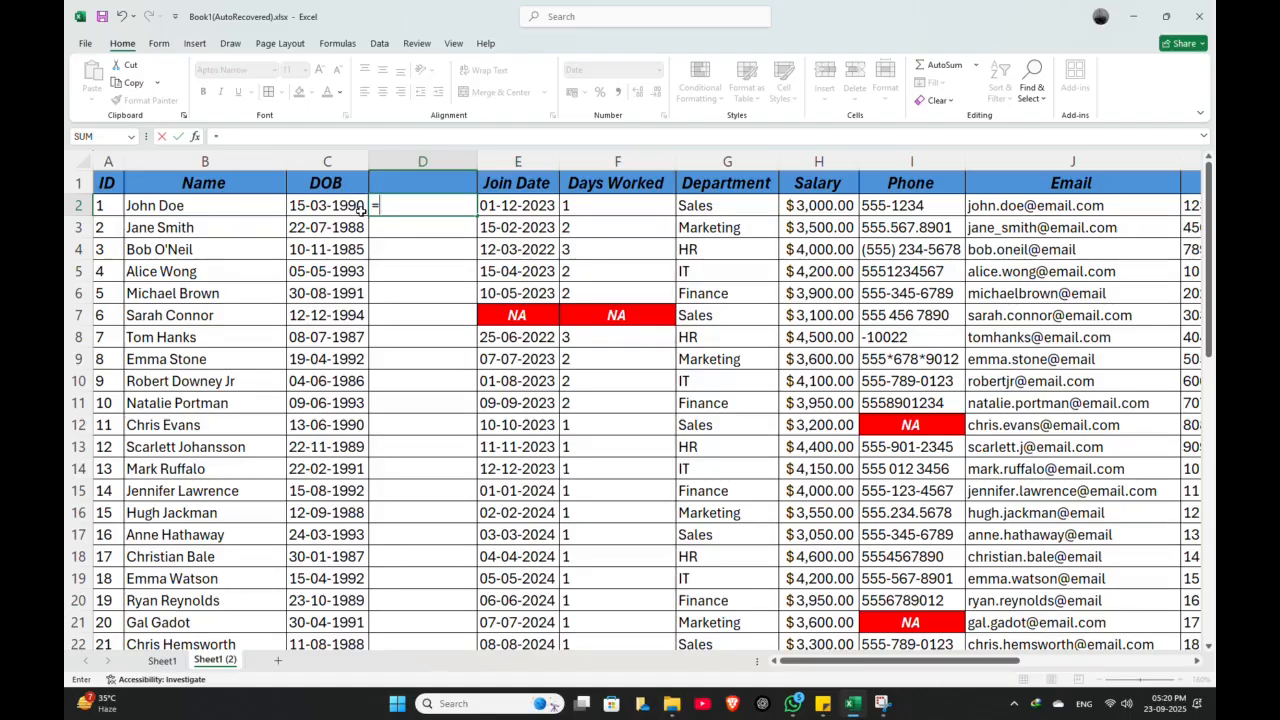
pyautogui.write('dated')
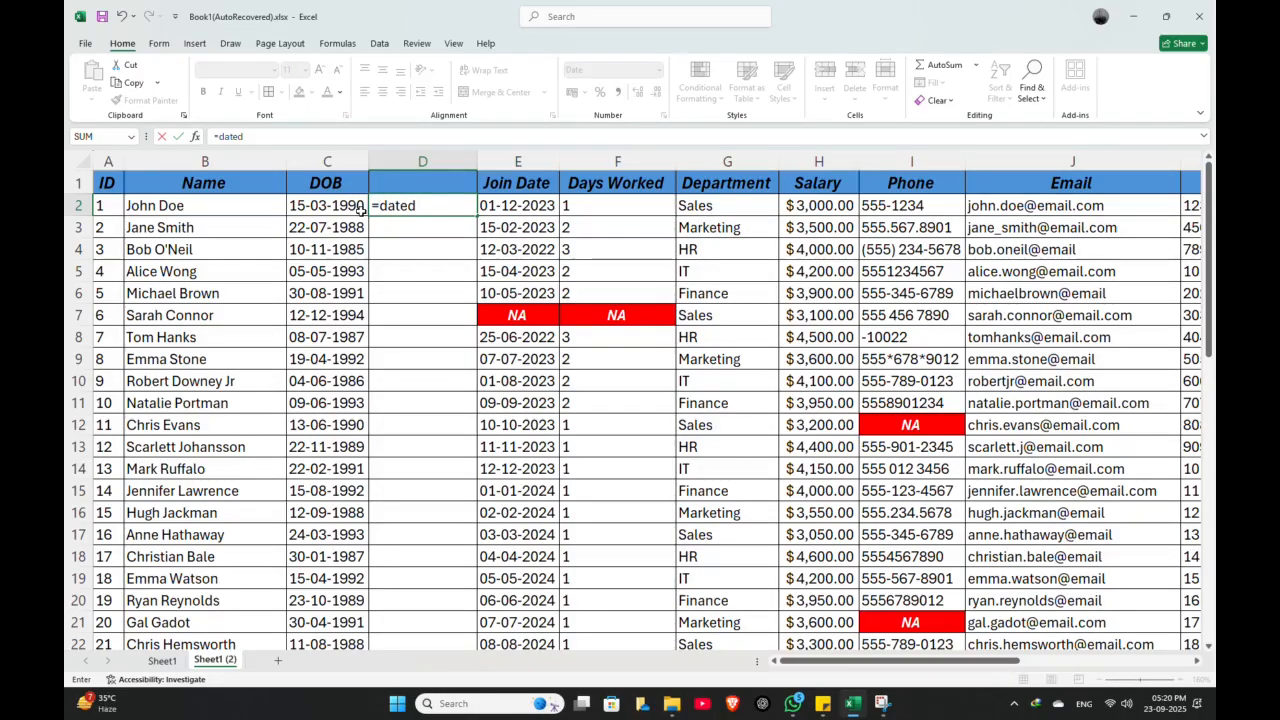
pyautogui.write('if(')
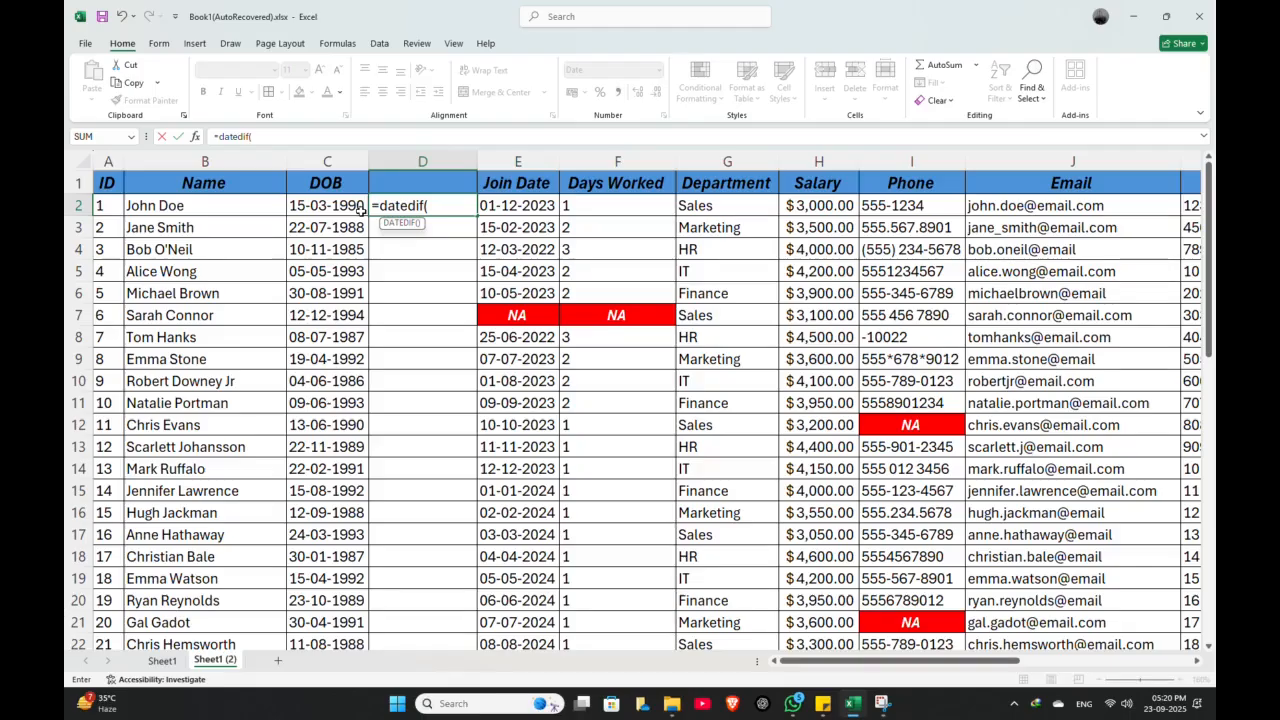
pyautogui.click(355, 206)
pyautogui.write(',')
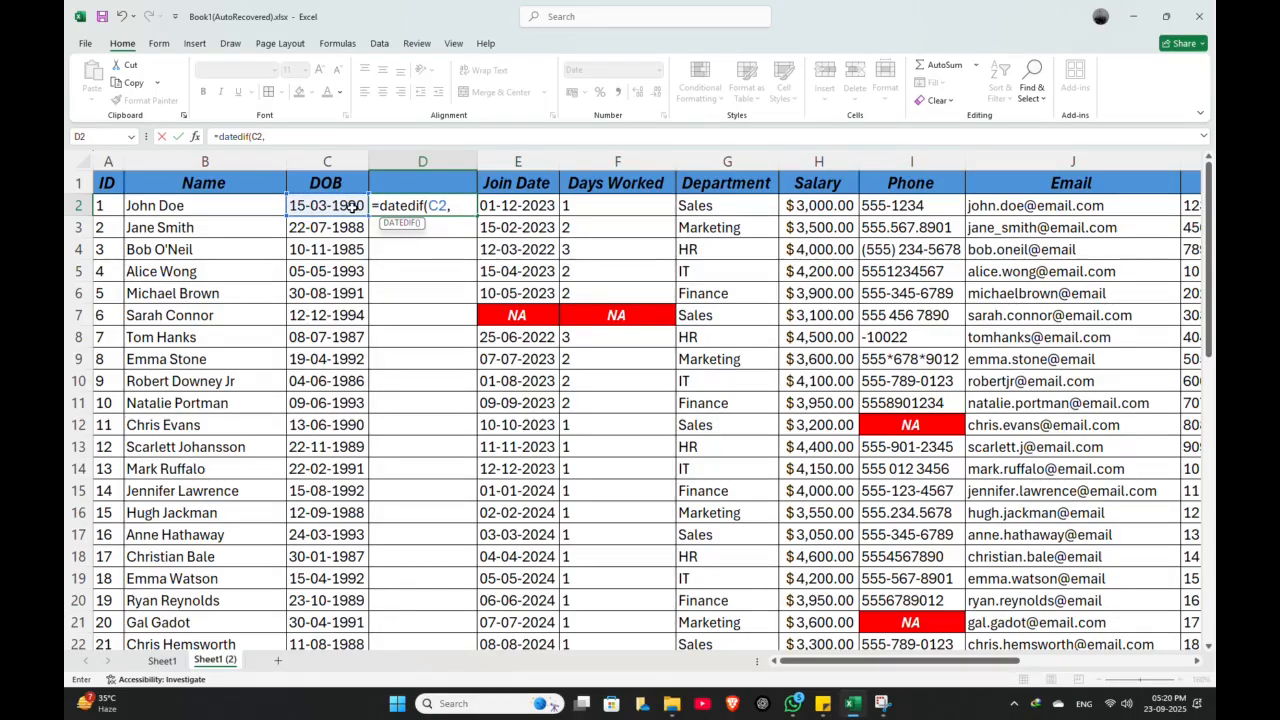
pyautogui.write('today(),"Y')
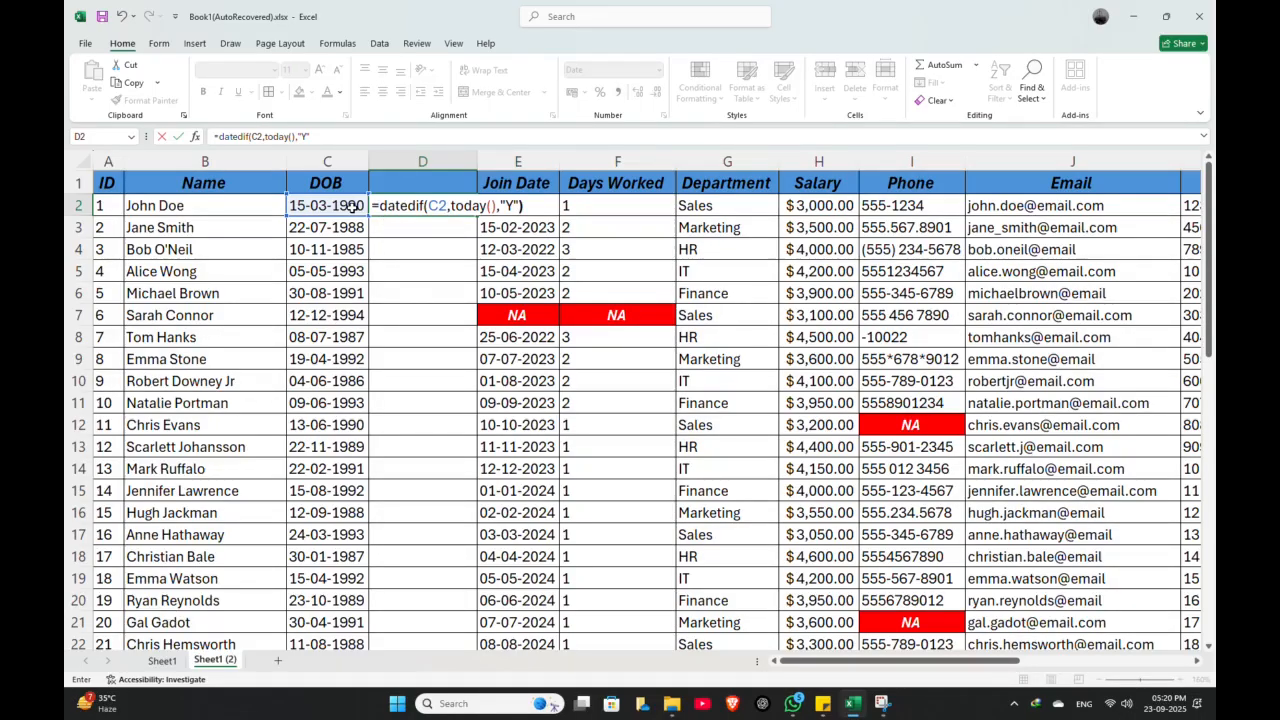
pyautogui.press('Return')
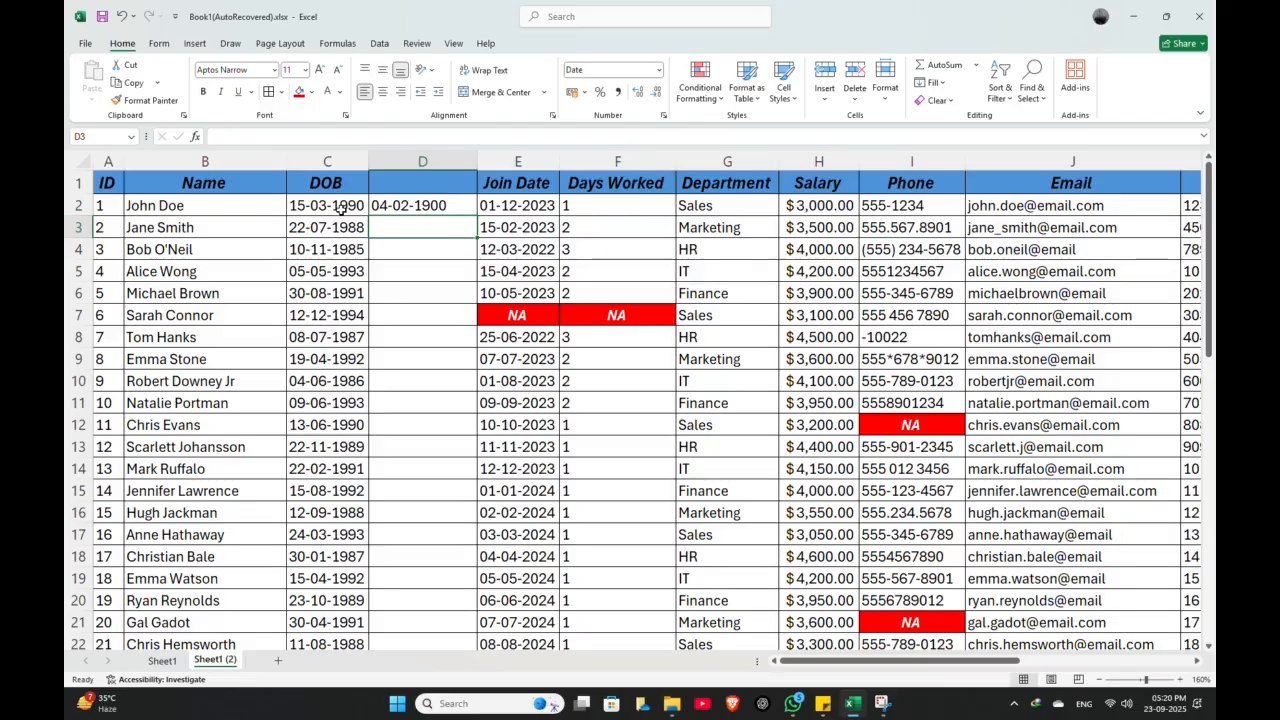
# Delete the inserted column D together with its date-difference formula
pyautogui.click(427, 205)
pyautogui.click(413, 160)
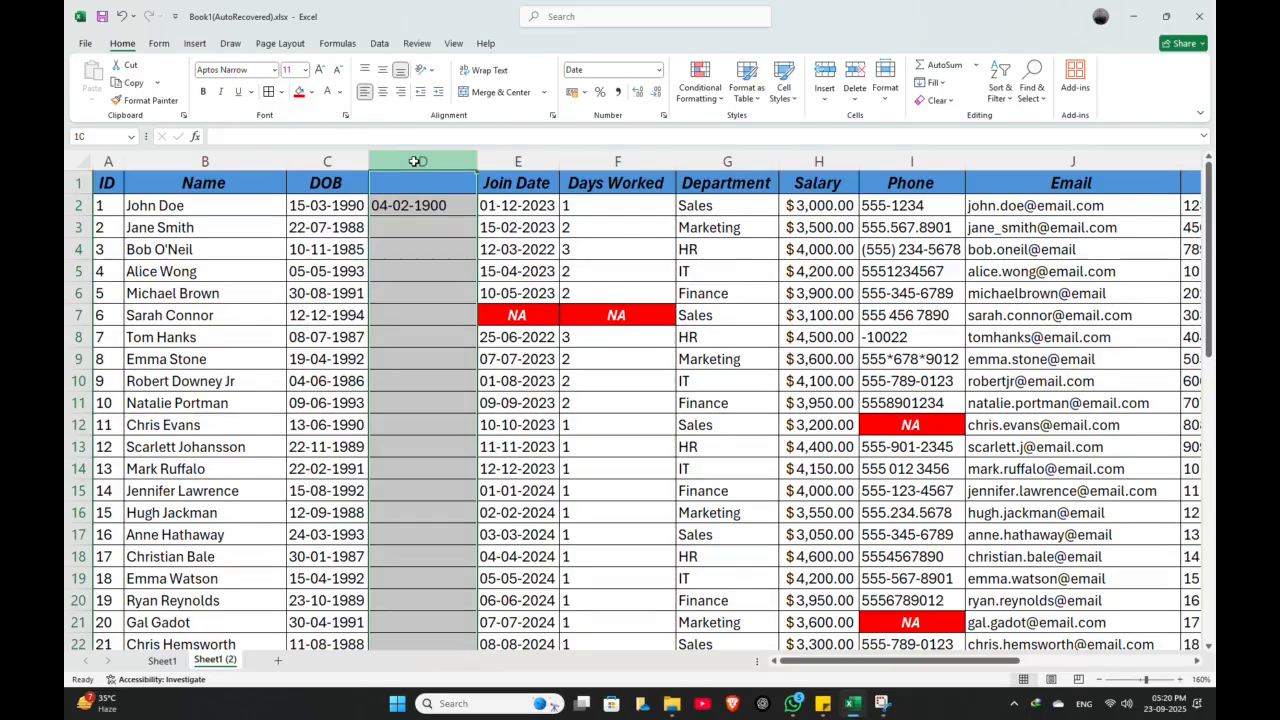
pyautogui.hotkey('ctrl', '-')
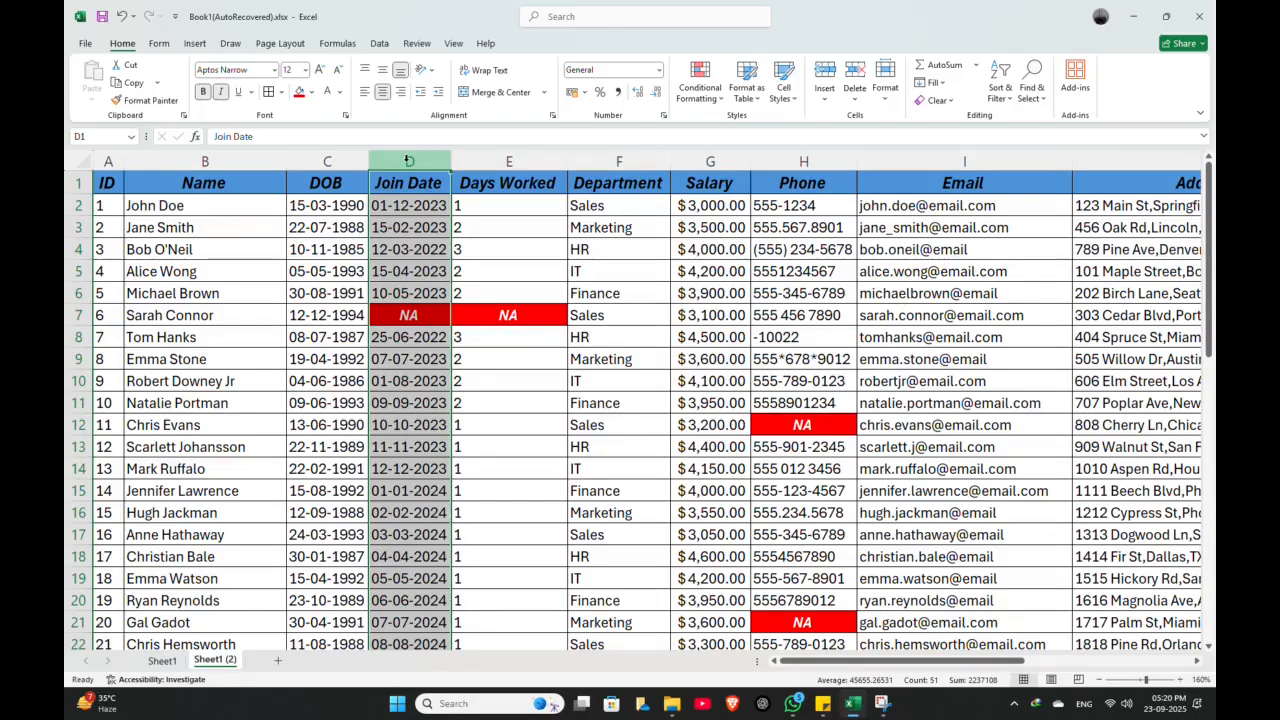
# Insert an empty column before Join Date using Format Same As Right, and clear everything, including the red fill, from D7
pyautogui.hotkey('ctrl', '+')
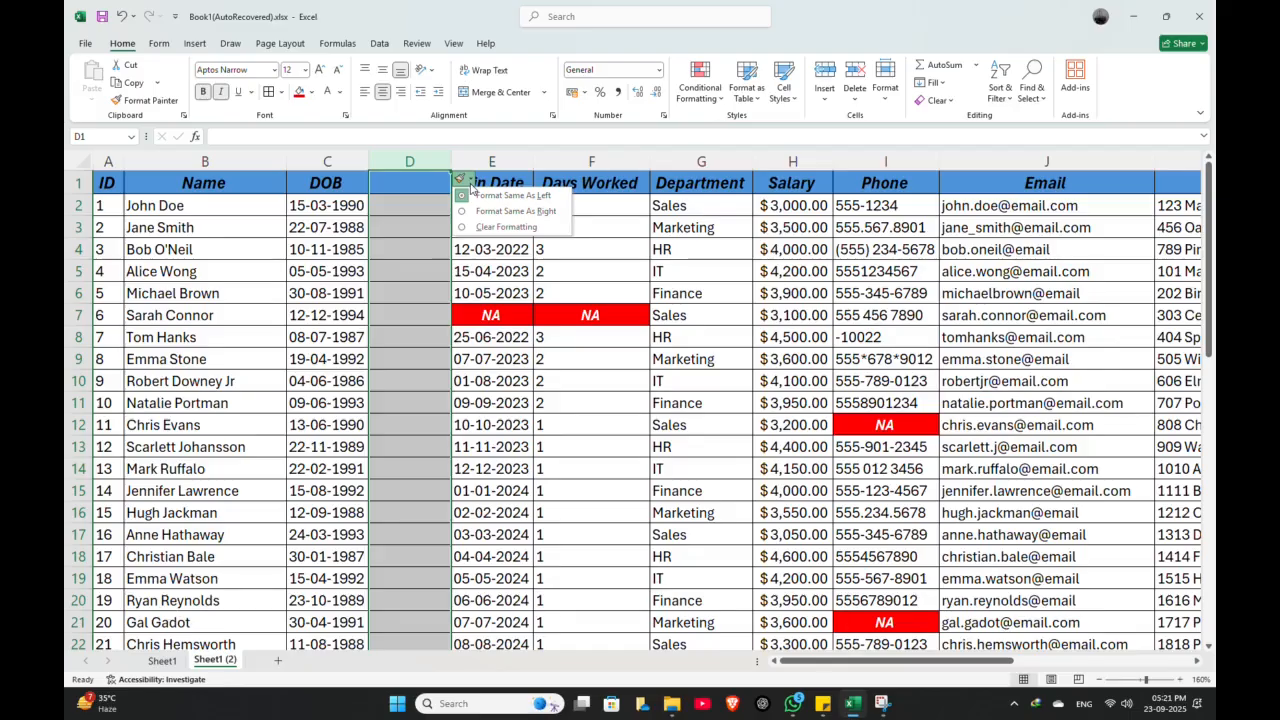
pyautogui.click(408, 205)
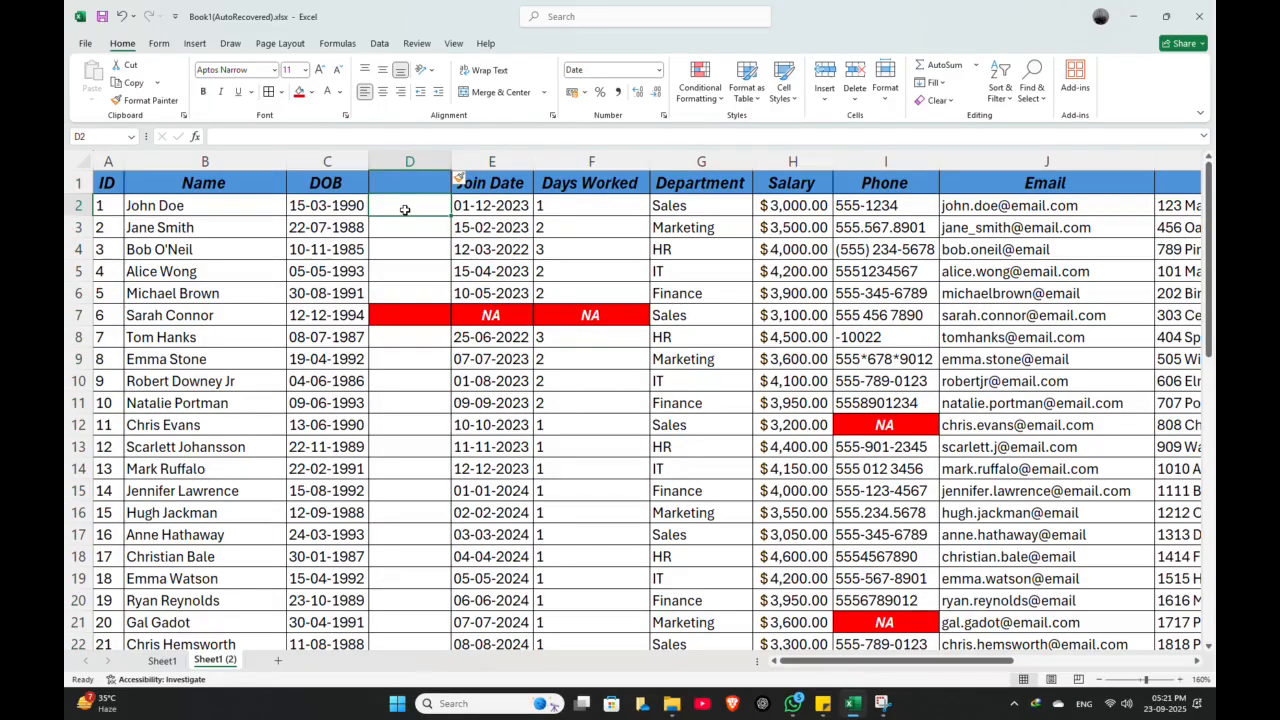
pyautogui.click(409, 317)
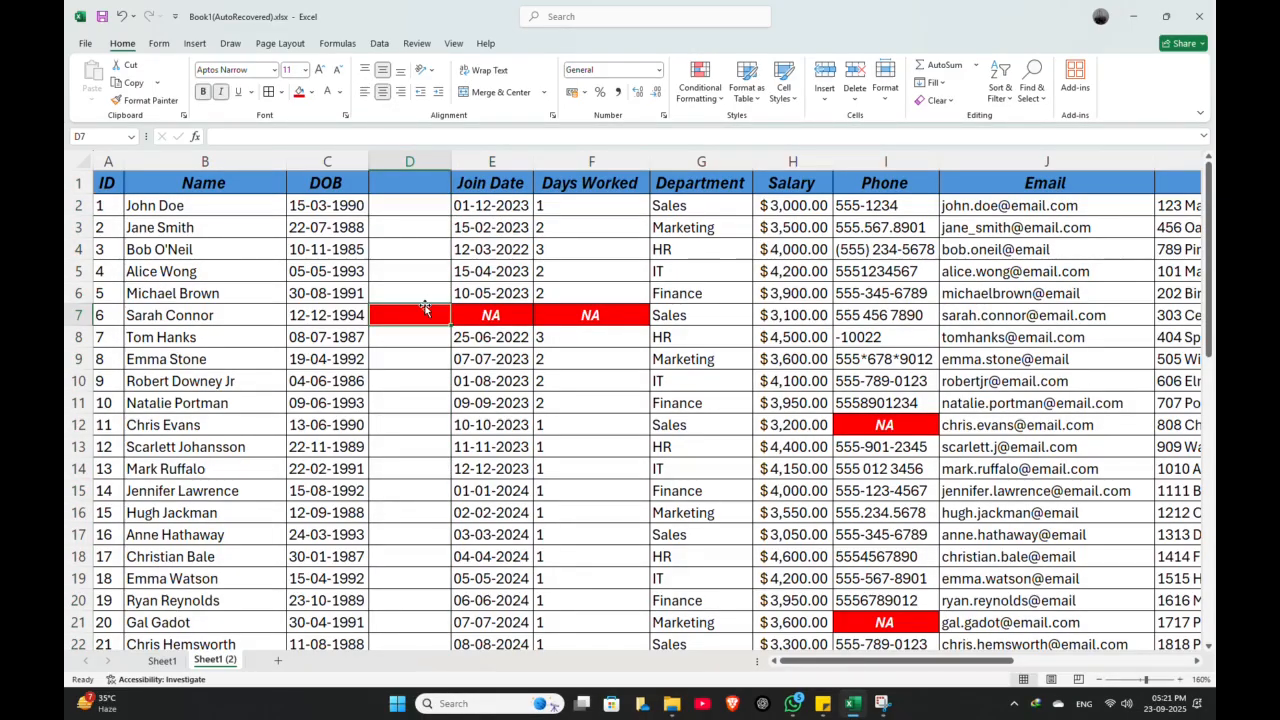
pyautogui.click(937, 100)
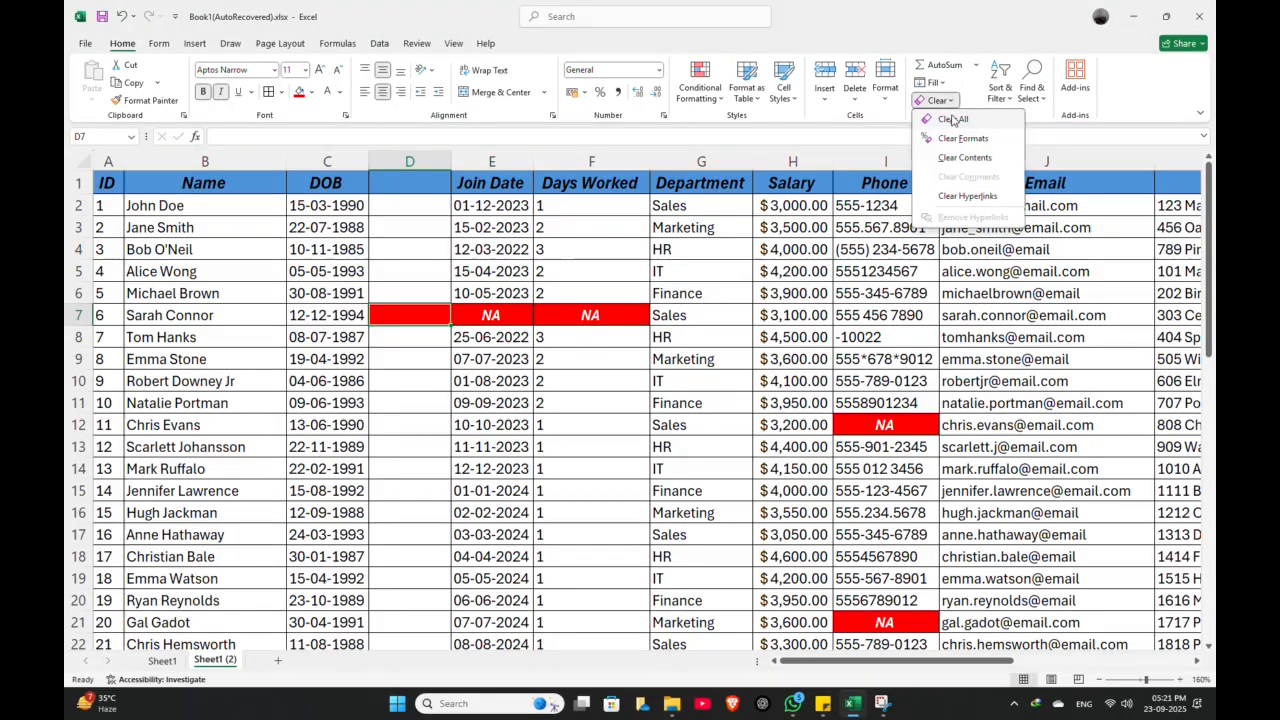
pyautogui.click(952, 119)
pyautogui.scroll(-6, 400, 192)
pyautogui.scroll(6, 426, 234)
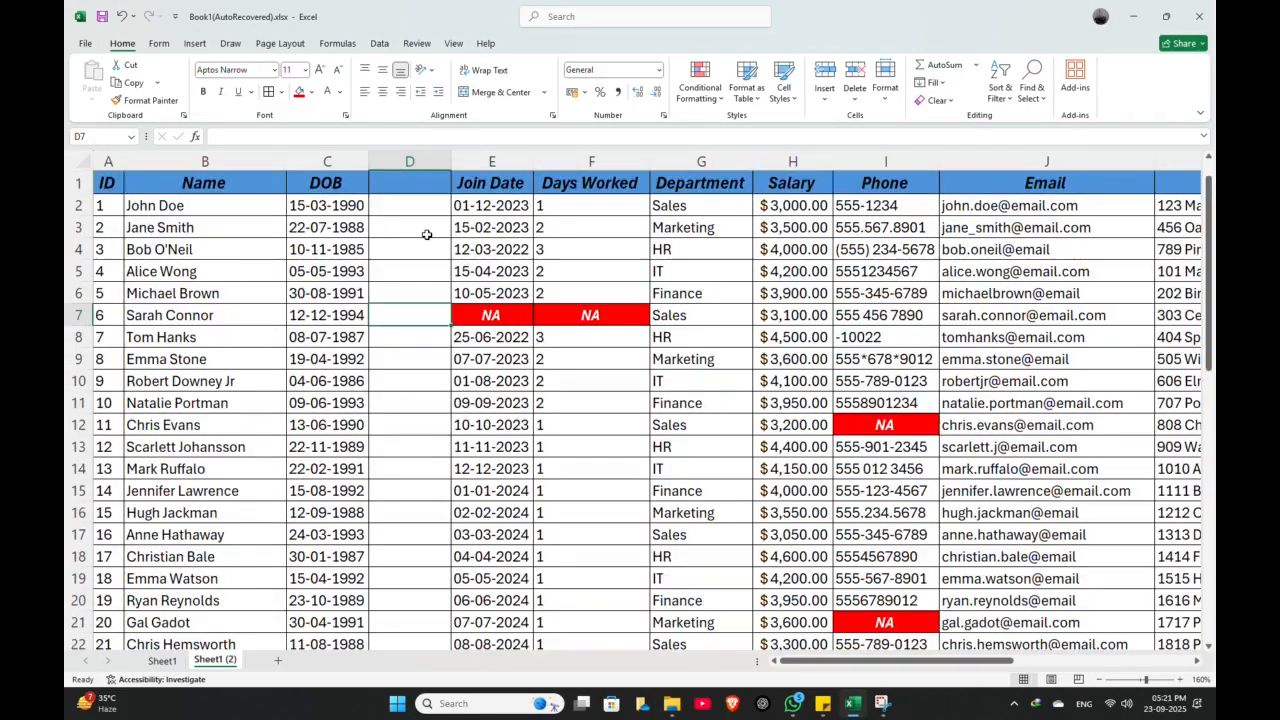
# Enter =DATEDIF(C2,TODAY(),"Y") in D2 to calculate the years since the DOB in C2
pyautogui.click(407, 206)
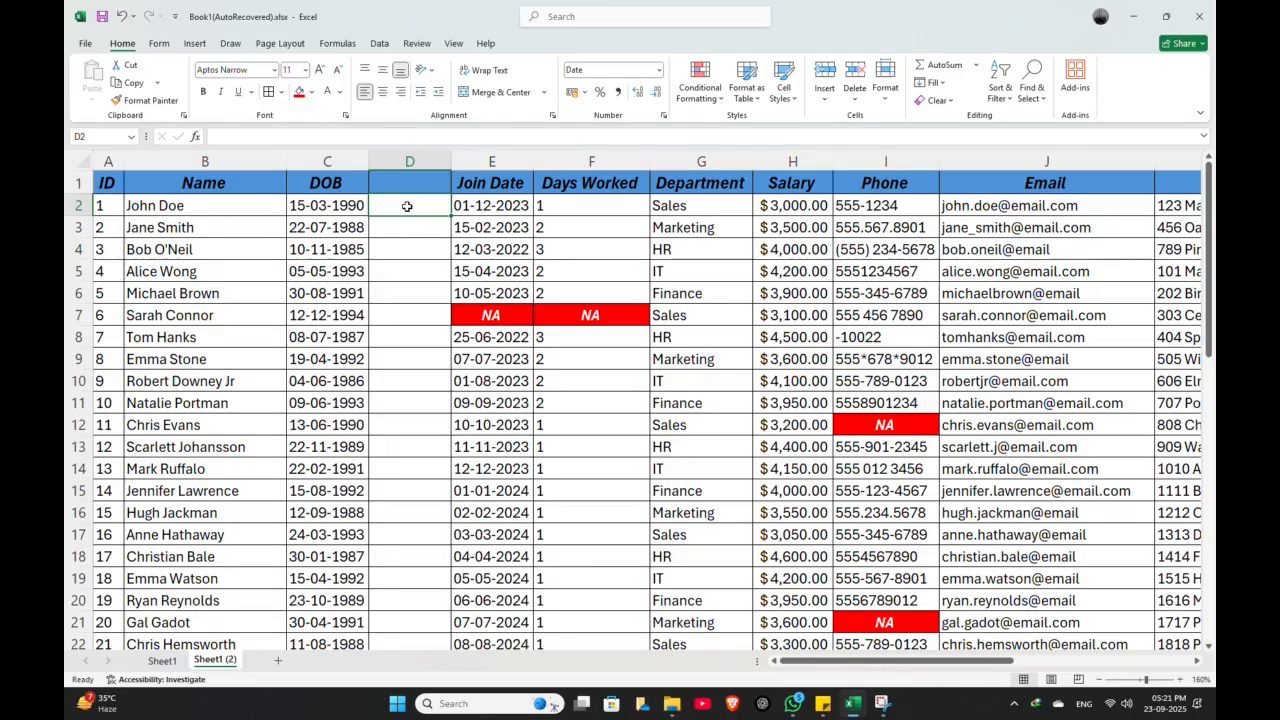
pyautogui.write('=da')
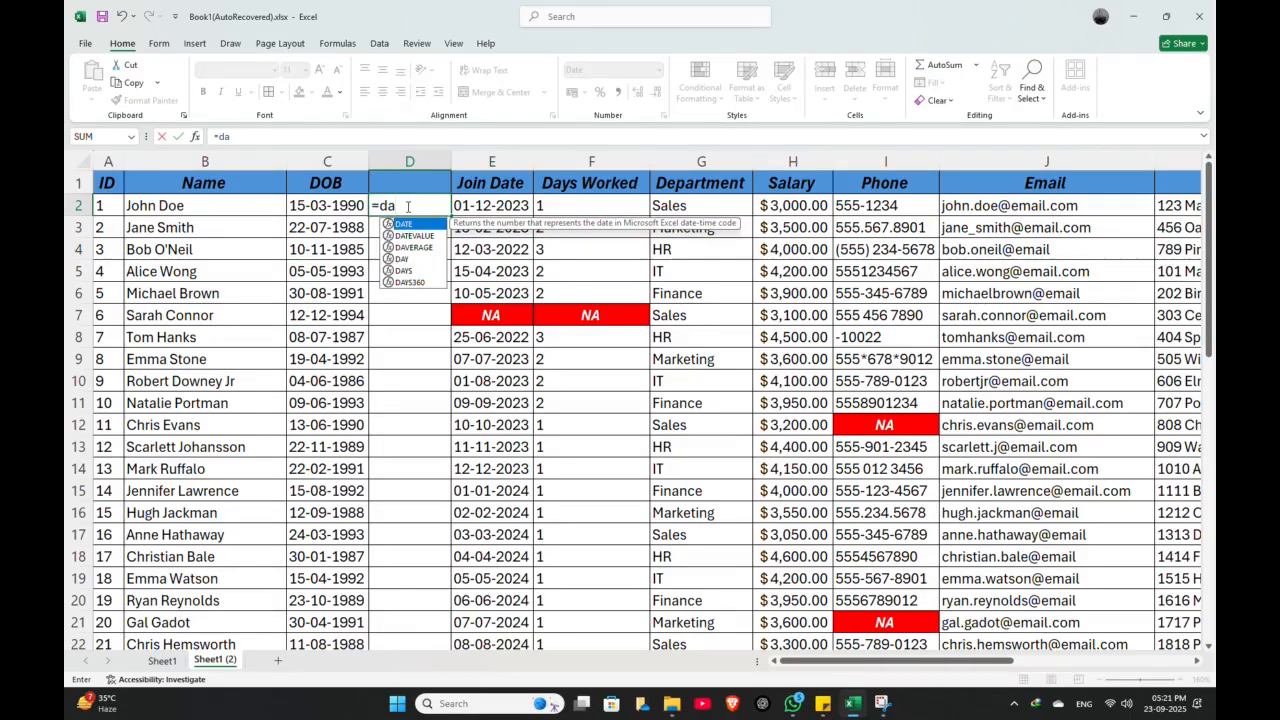
pyautogui.write('tedif')
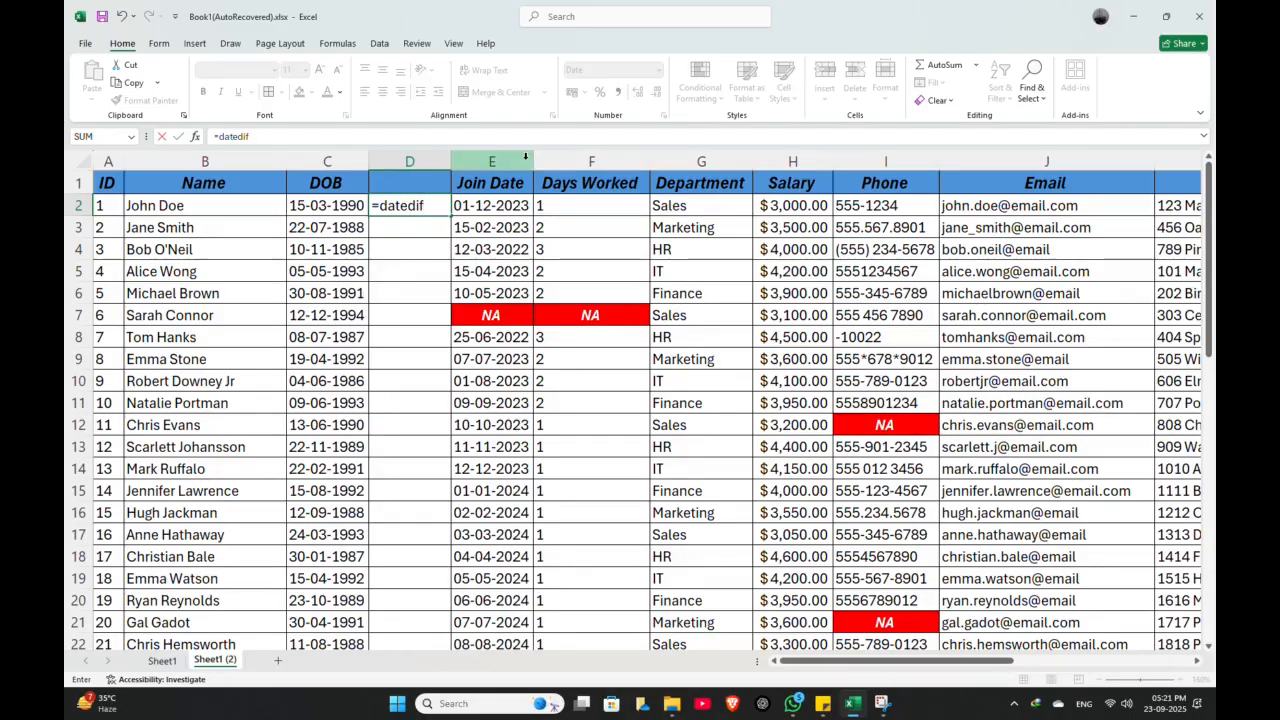
pyautogui.write('(')
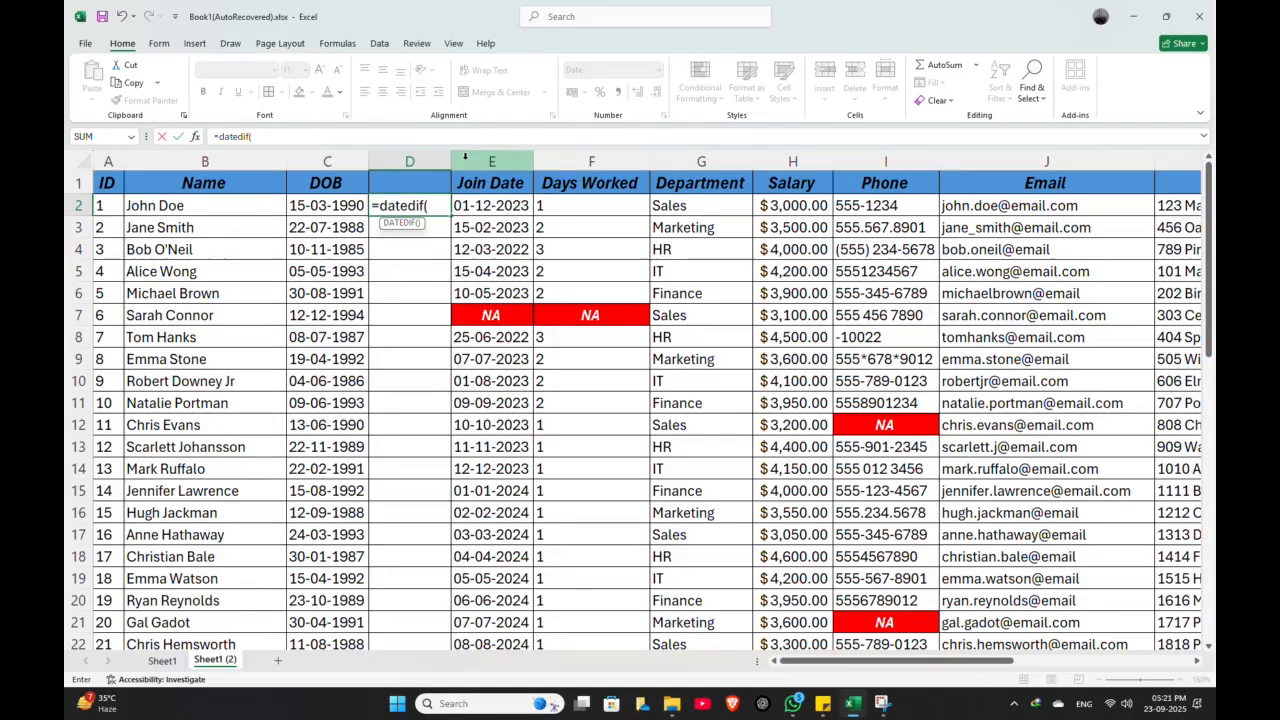
pyautogui.click(338, 205)
pyautogui.write(',')
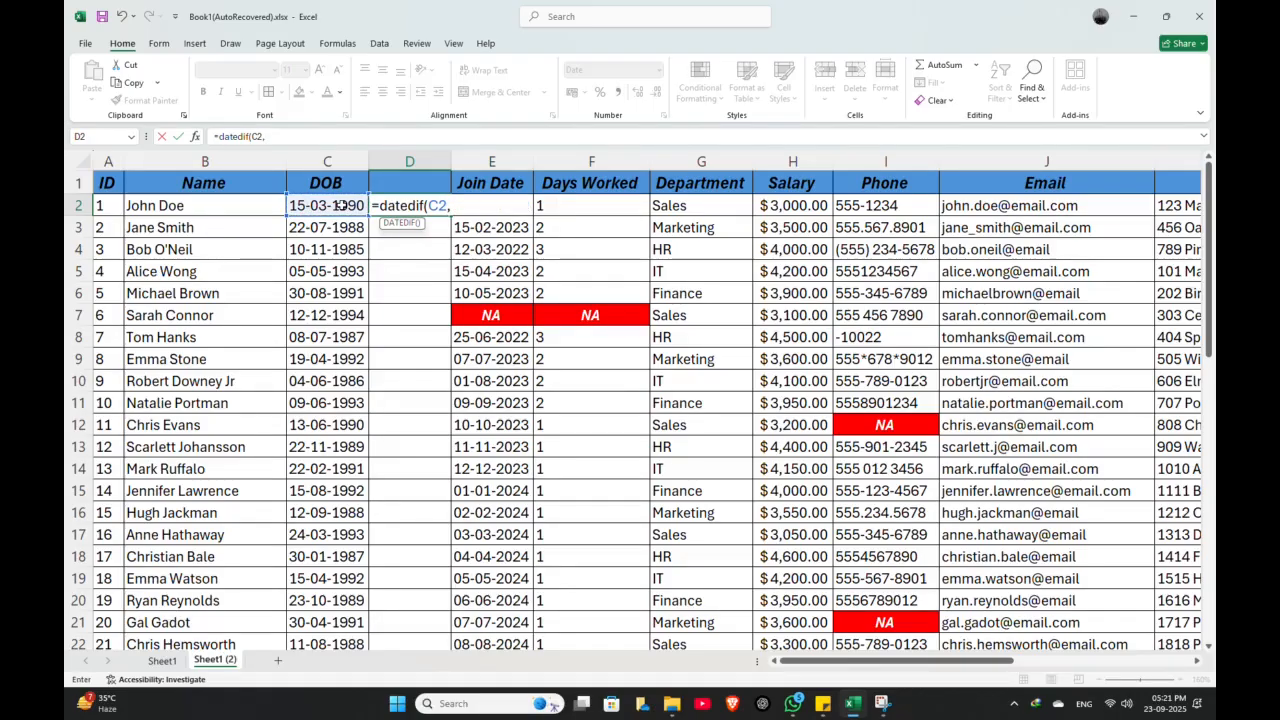
pyautogui.write('today')
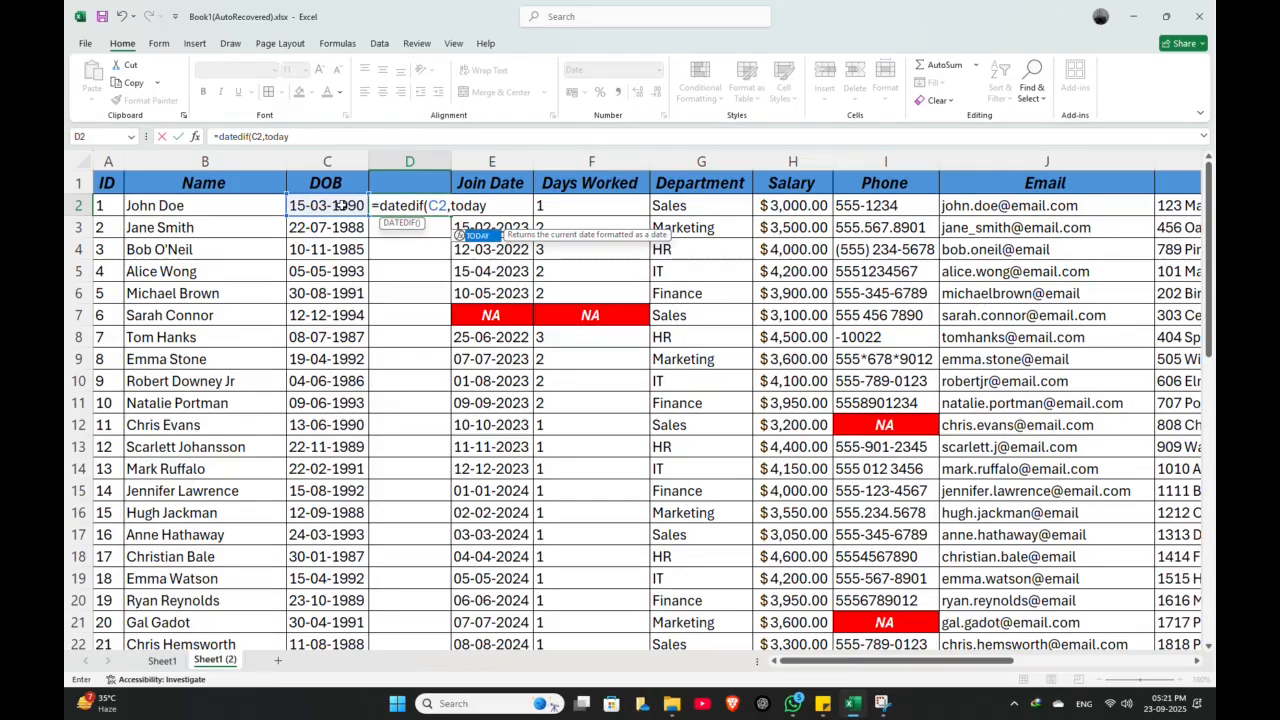
pyautogui.write('(),"Y')
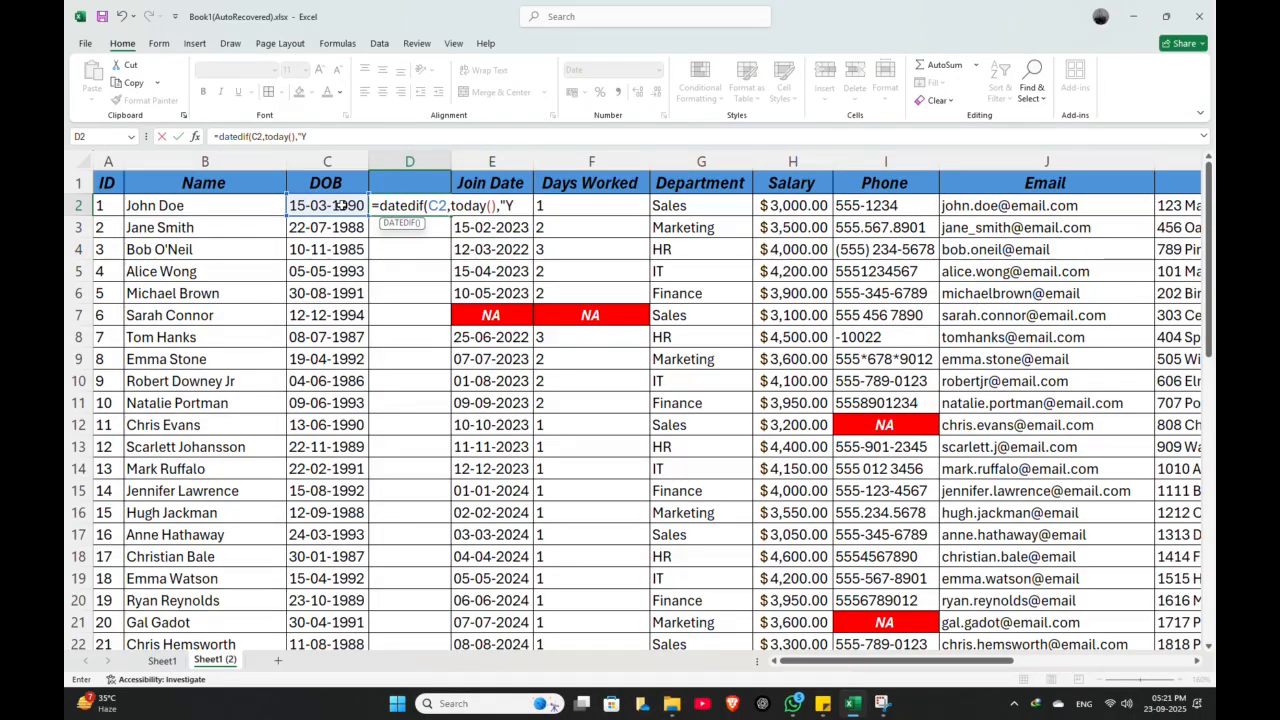
pyautogui.press('Return')
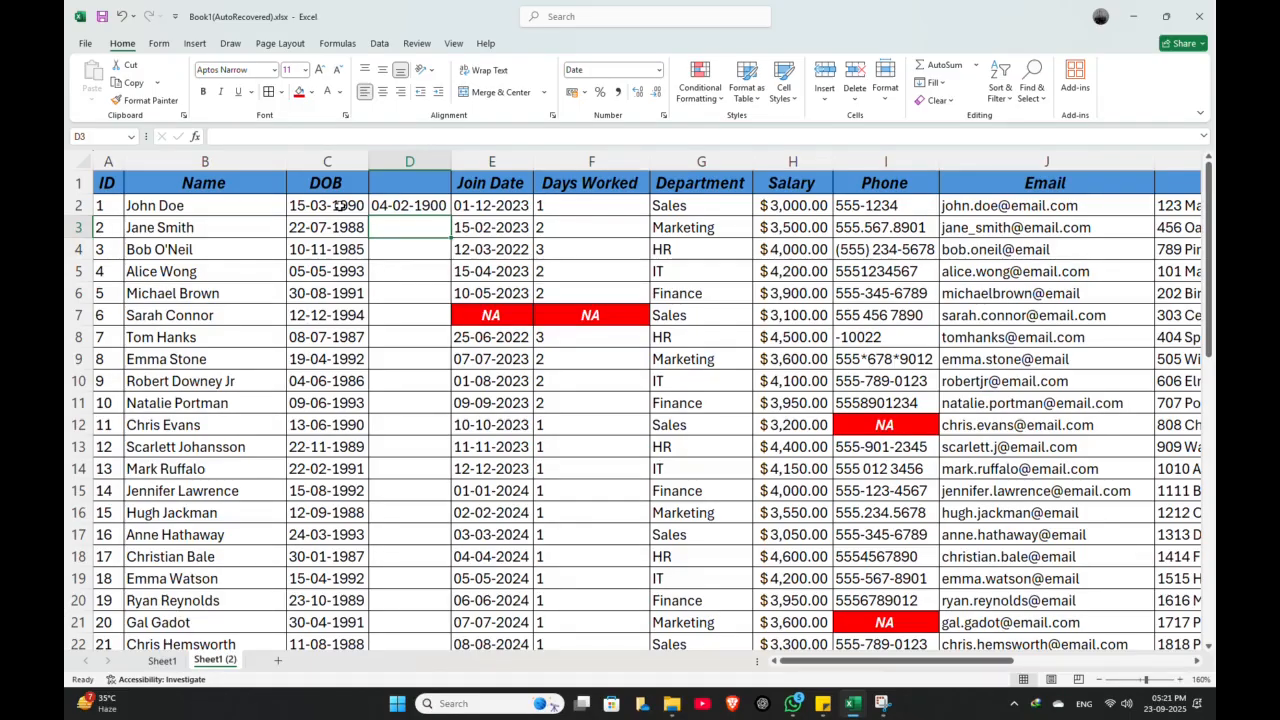
# Try to select column D from D2 down to the table's end, and return to the top of the sheet
pyautogui.click(408, 206)
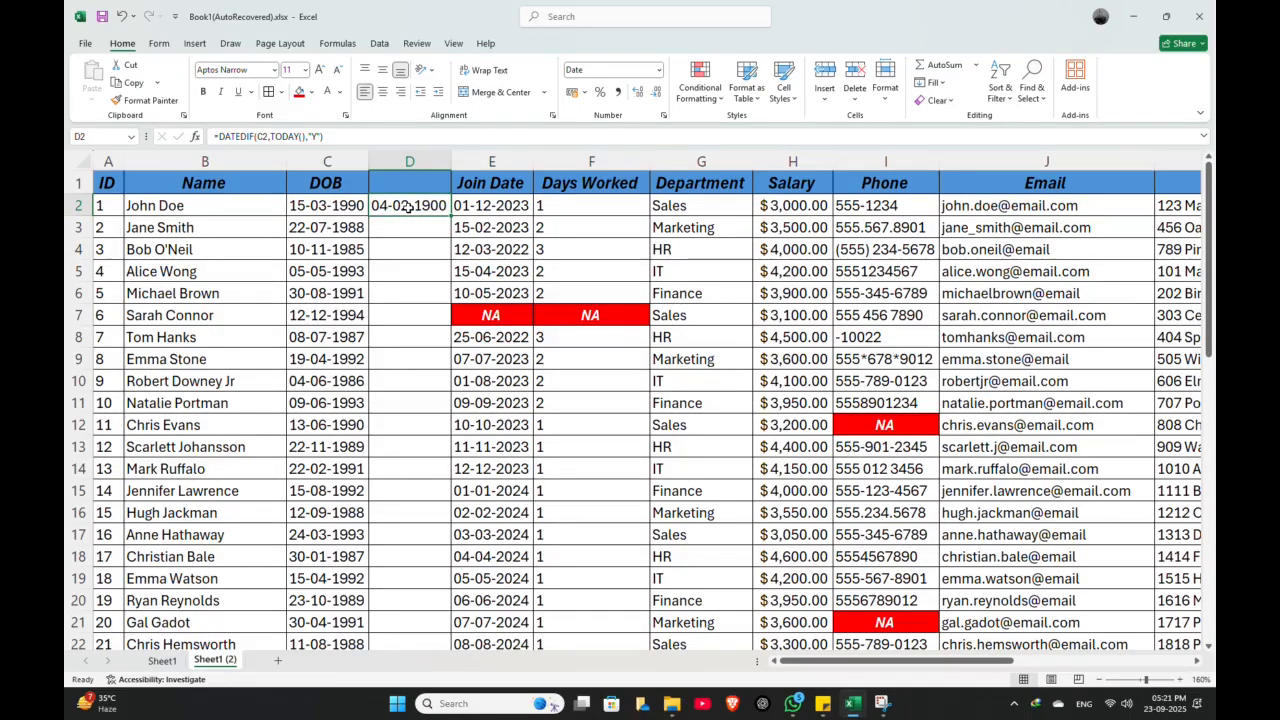
pyautogui.hotkey('ctrl', 'shift', 'Down')
pyautogui.scroll(20, 408, 207)
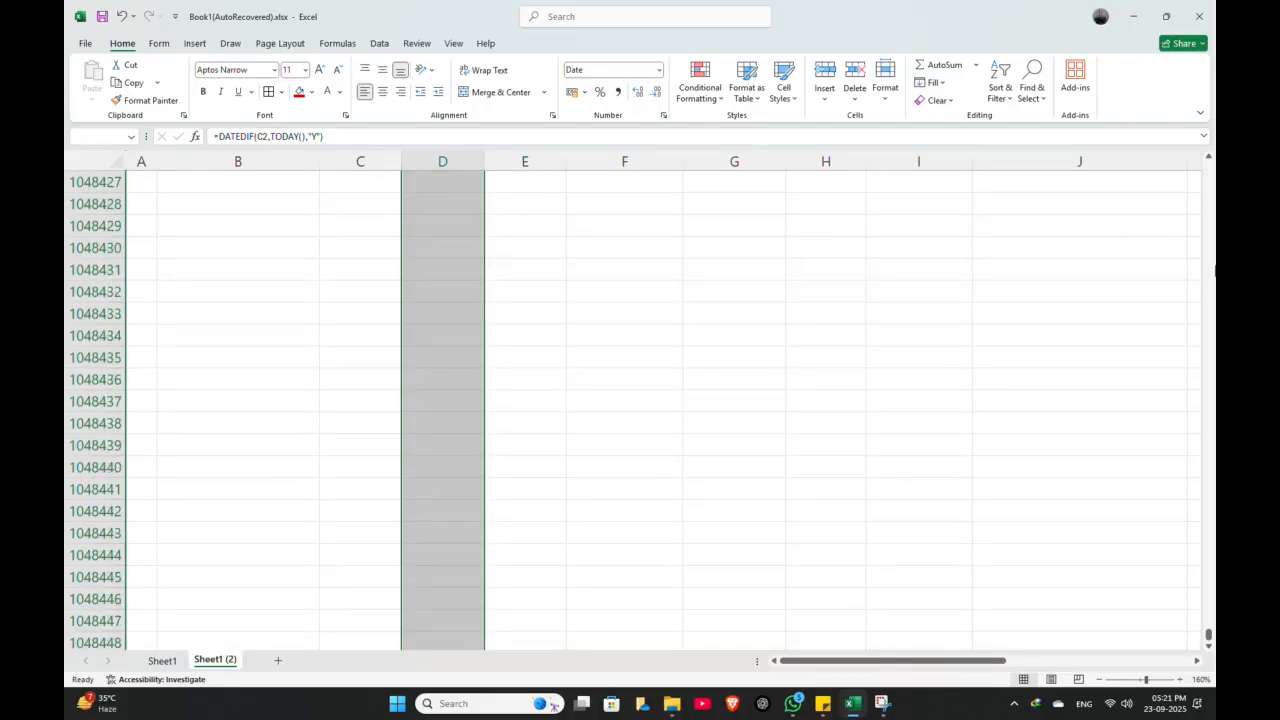
pyautogui.click(1017, 425)
pyautogui.hotkey('ctrl', 'Up')
pyautogui.hotkey('ctrl', 'Up')
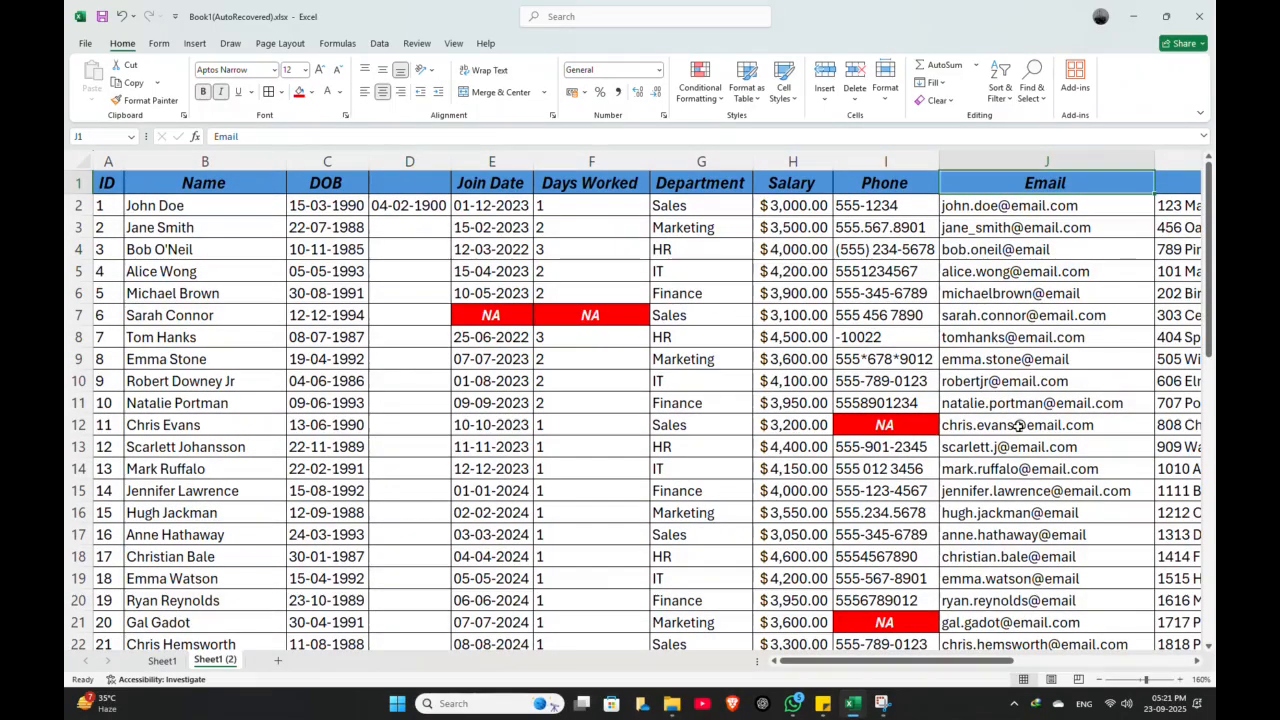
pyautogui.scroll(-9, 497, 440)
pyautogui.scroll(-5, 497, 440)
pyautogui.scroll(14, 474, 423)
# Remove the formula from D2 and clear all contents and formatting from the whole of column D
pyautogui.click(418, 207)
pyautogui.press('Delete')
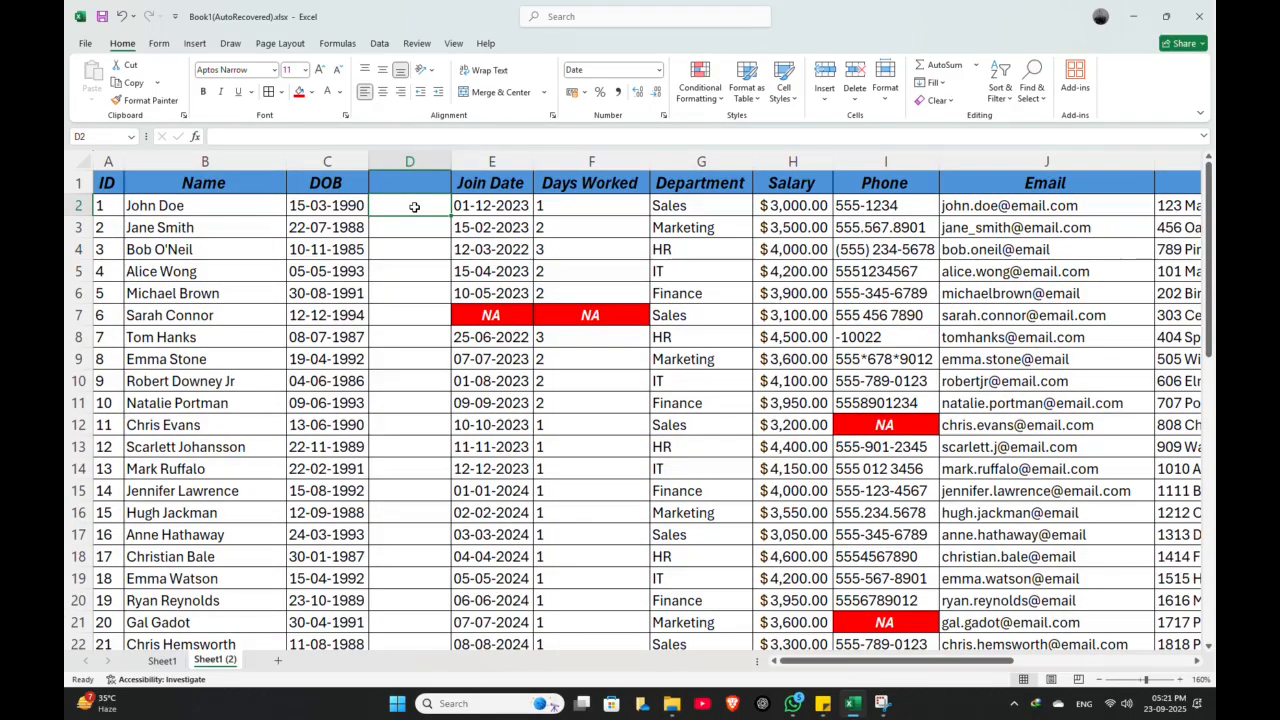
pyautogui.click(409, 161)
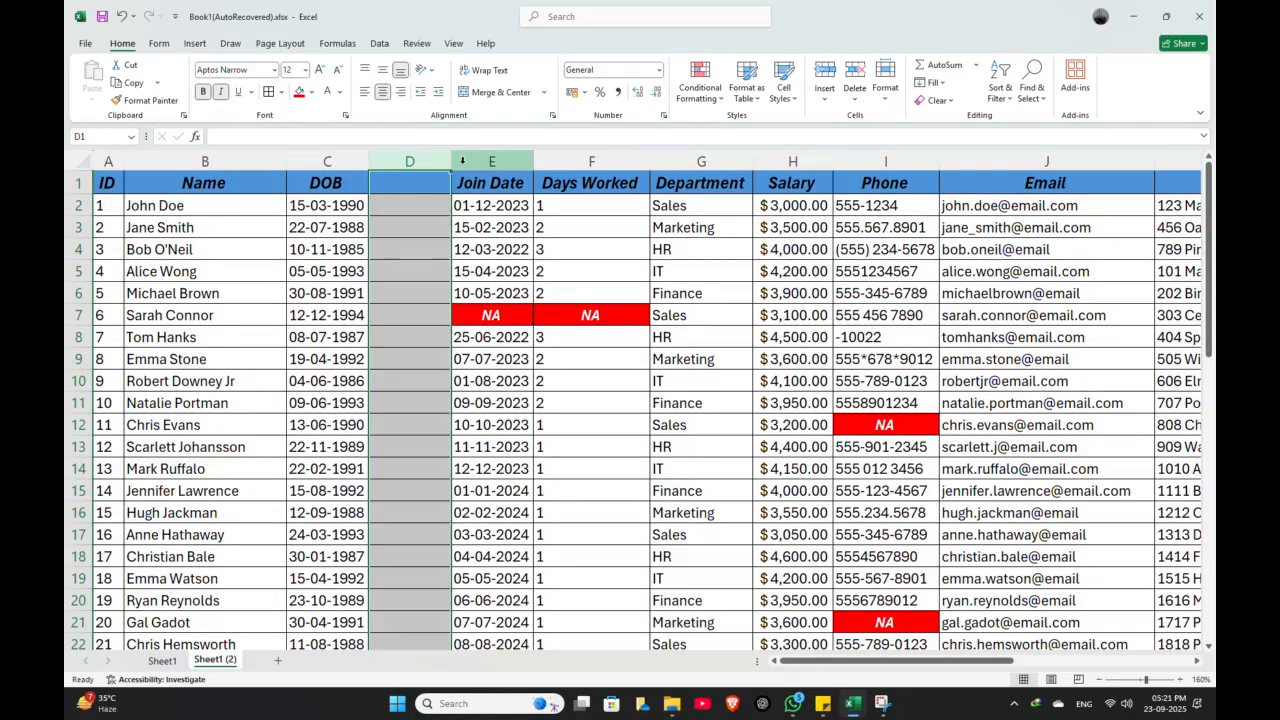
pyautogui.click(940, 100)
pyautogui.click(955, 124)
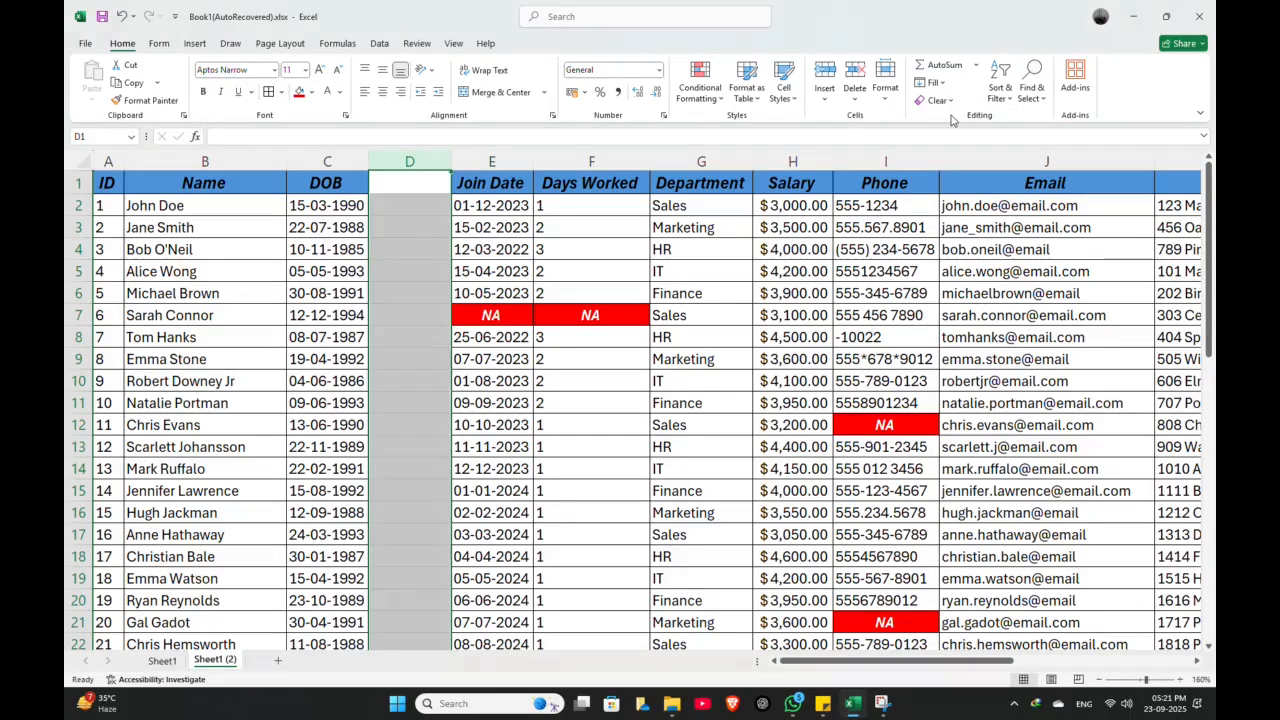
pyautogui.click(409, 180)
pyautogui.click(397, 210)
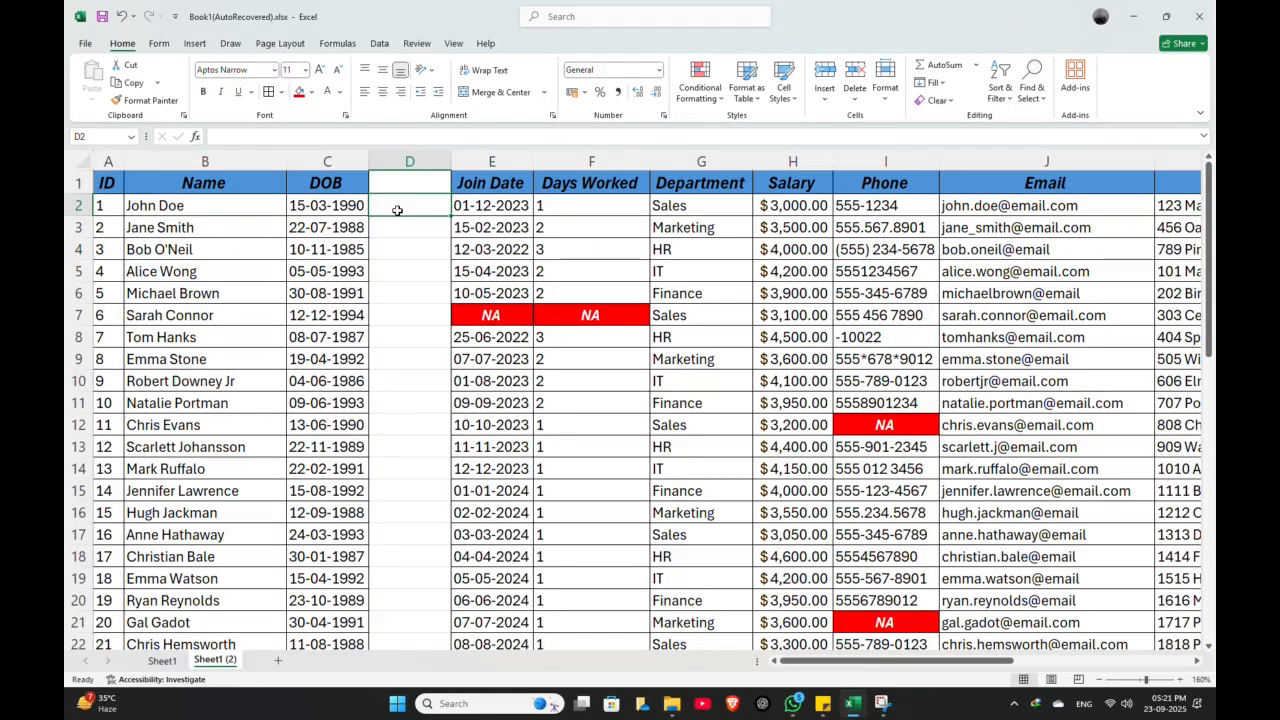
# Widen column D slightly and enter =DATEDIF(C2,TODAY(),"y") in D2 to calculate the age in years from the DOB in C2
pyautogui.moveTo(450, 161); pyautogui.dragTo(476, 161)
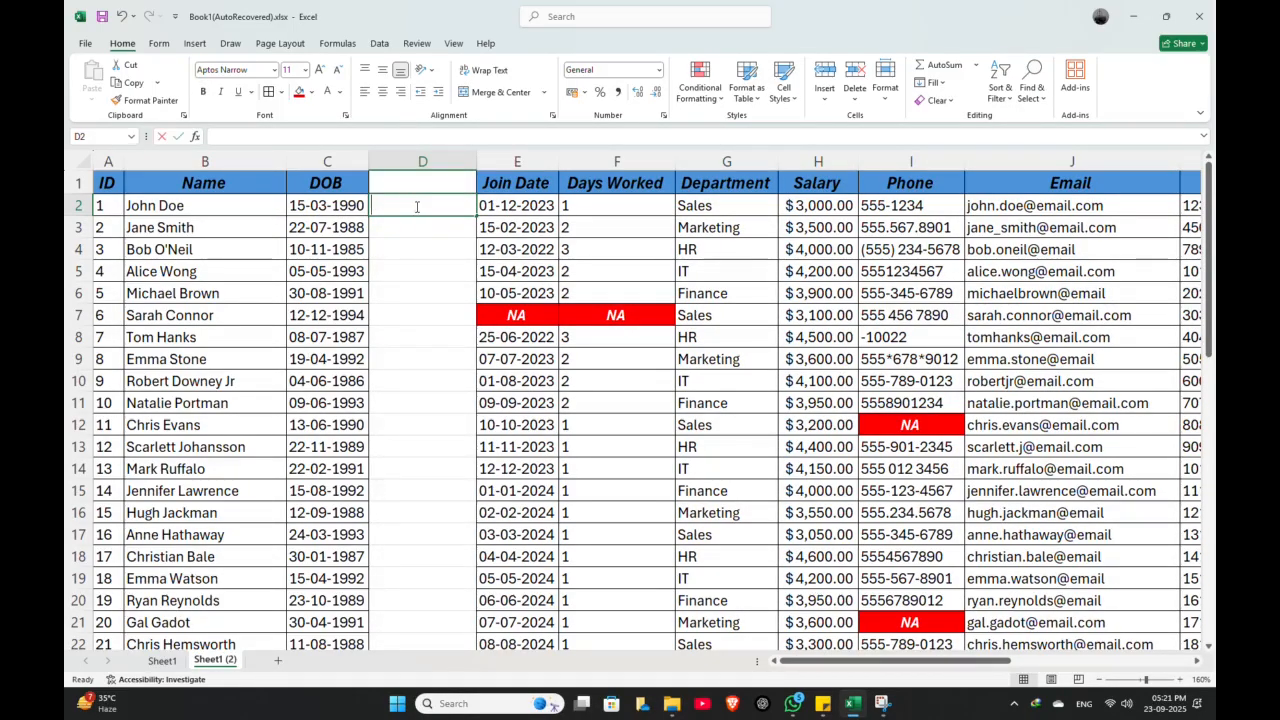
pyautogui.write('=datedif')
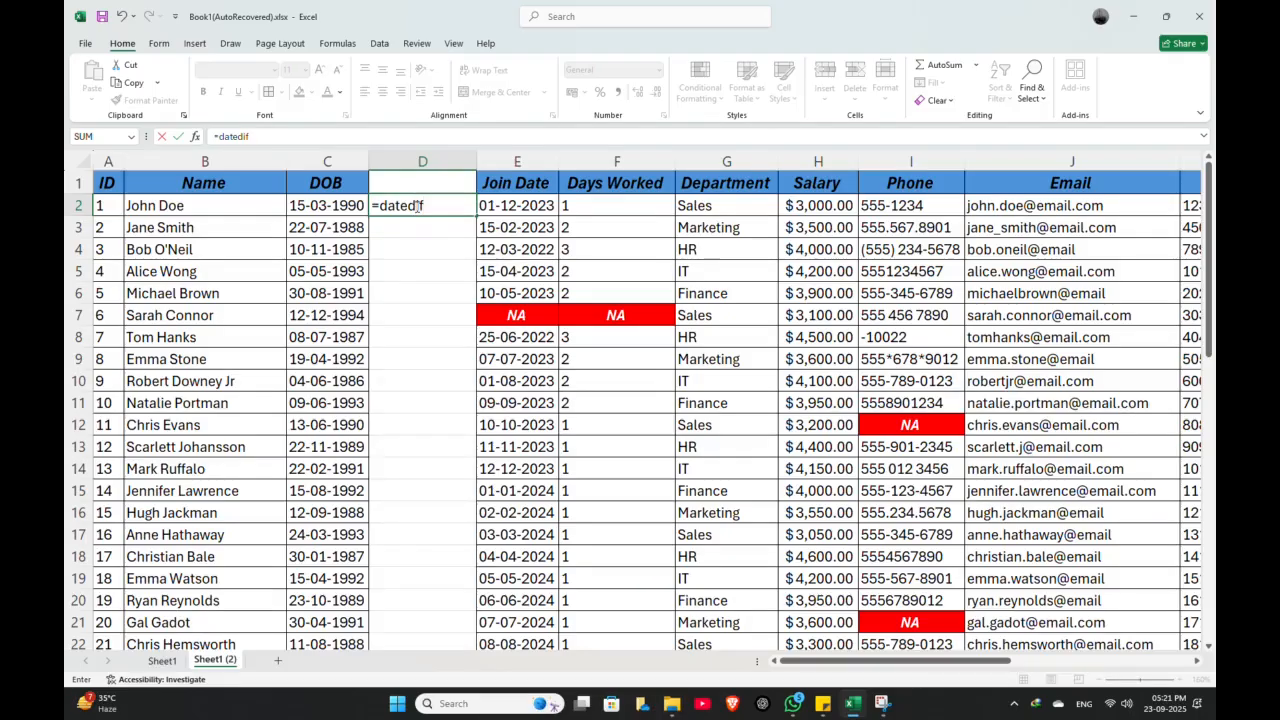
pyautogui.write('(')
pyautogui.click(340, 206)
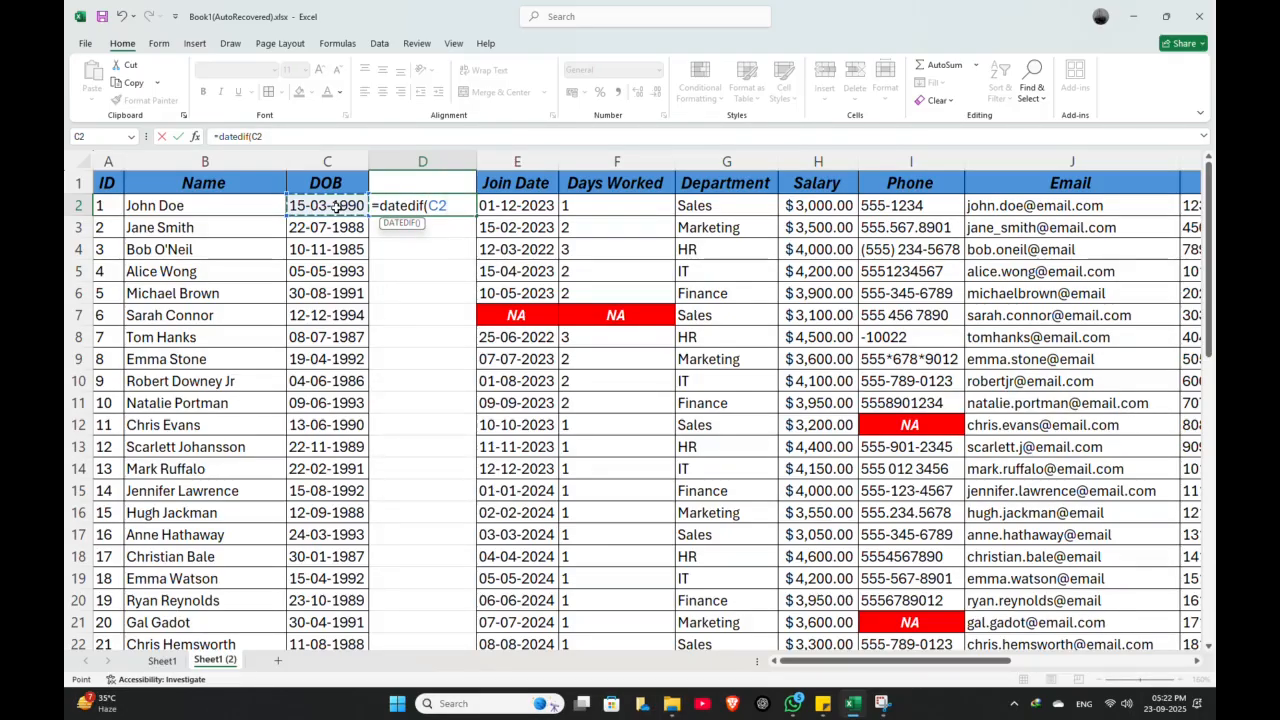
pyautogui.write(',toda')
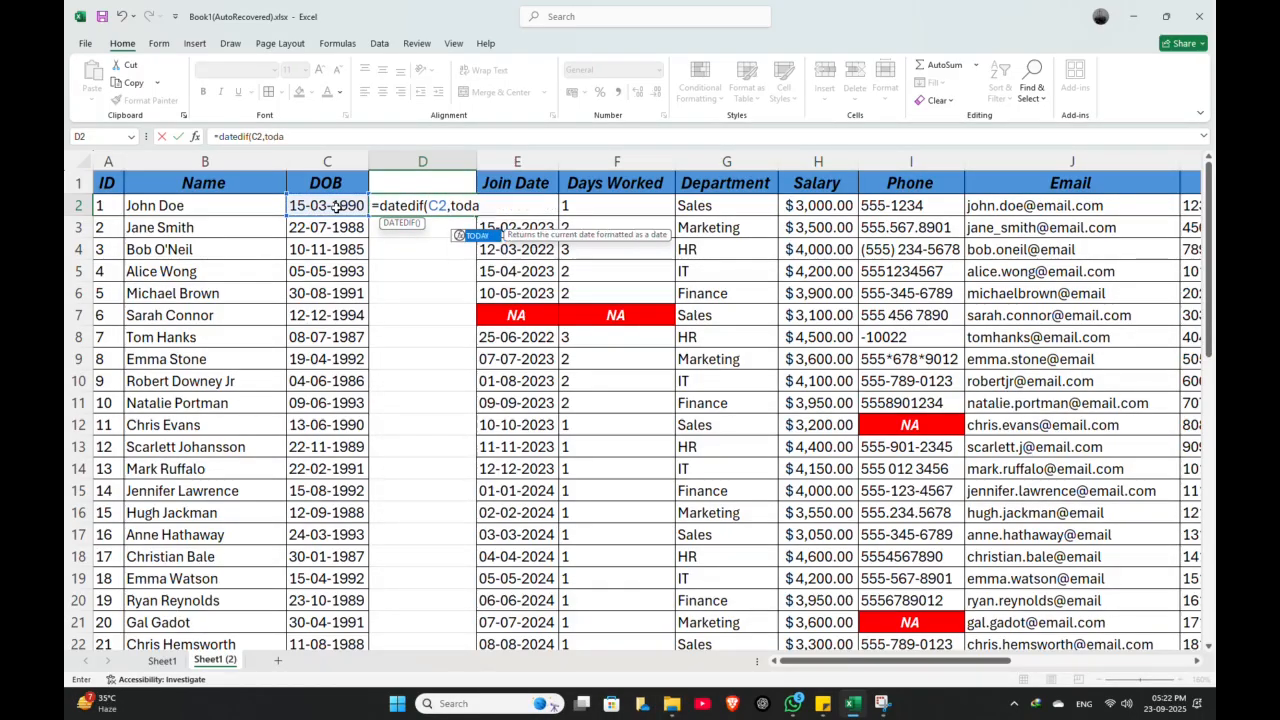
pyautogui.write('y(')
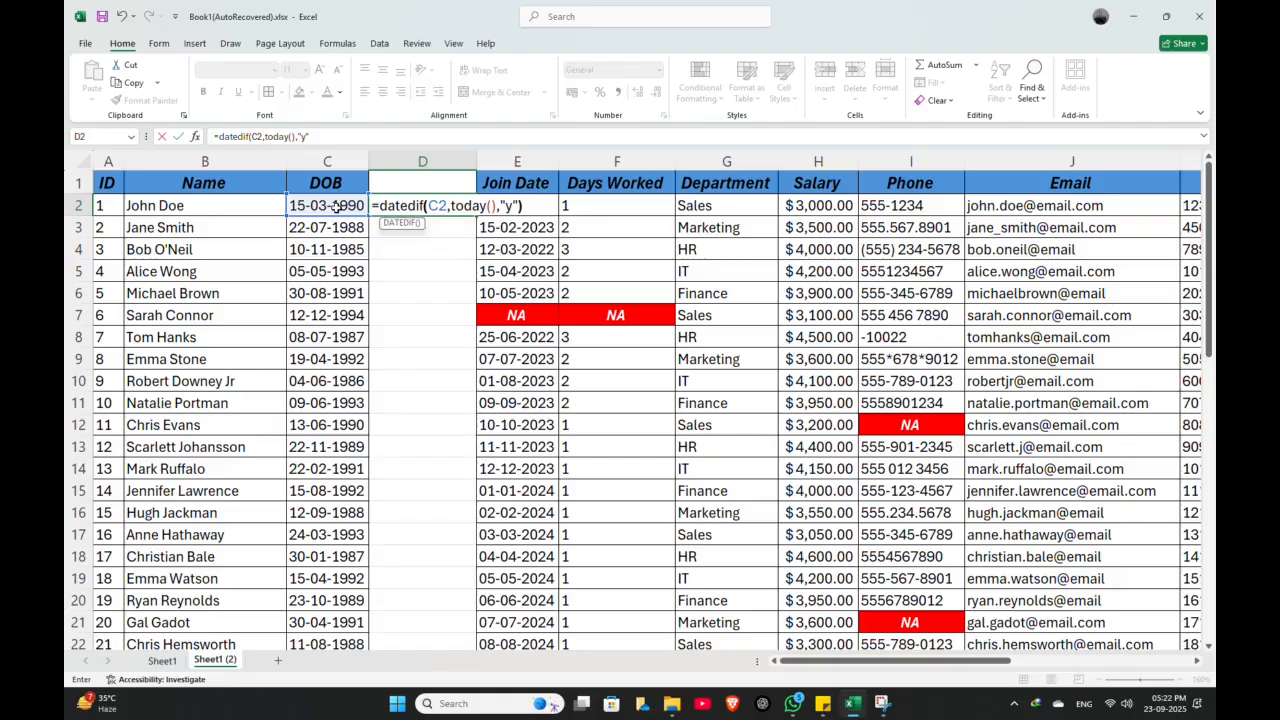
pyautogui.write('),"y")')
pyautogui.press('Return')
pyautogui.click(422, 204)
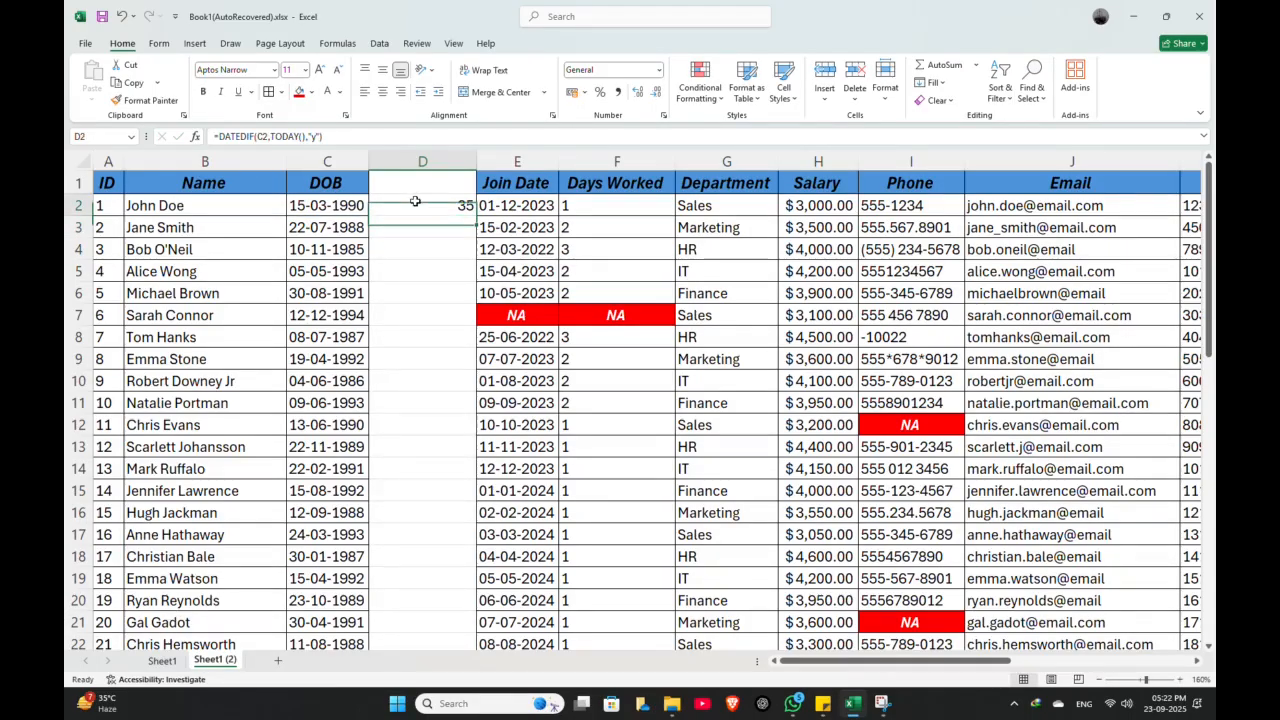
# Enter the header Age in D1 and copy the DOB header's formatting onto it with Format Painter
pyautogui.click(412, 184)
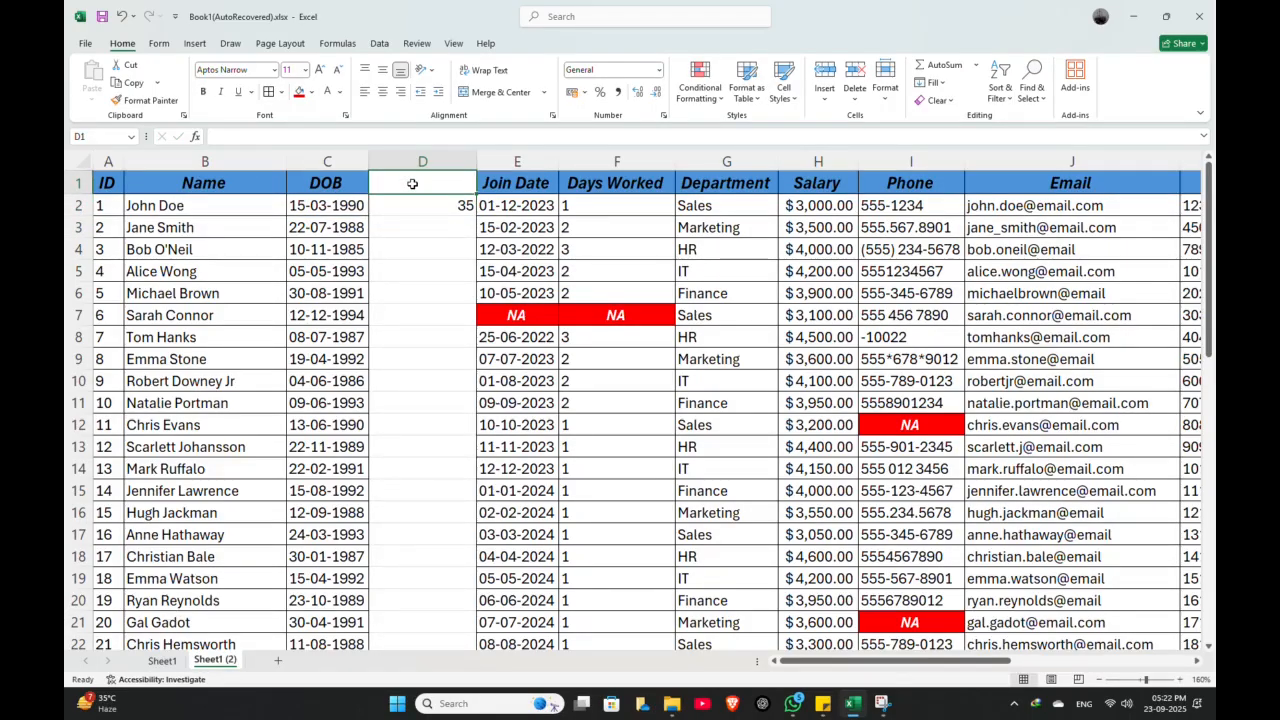
pyautogui.write('Age')
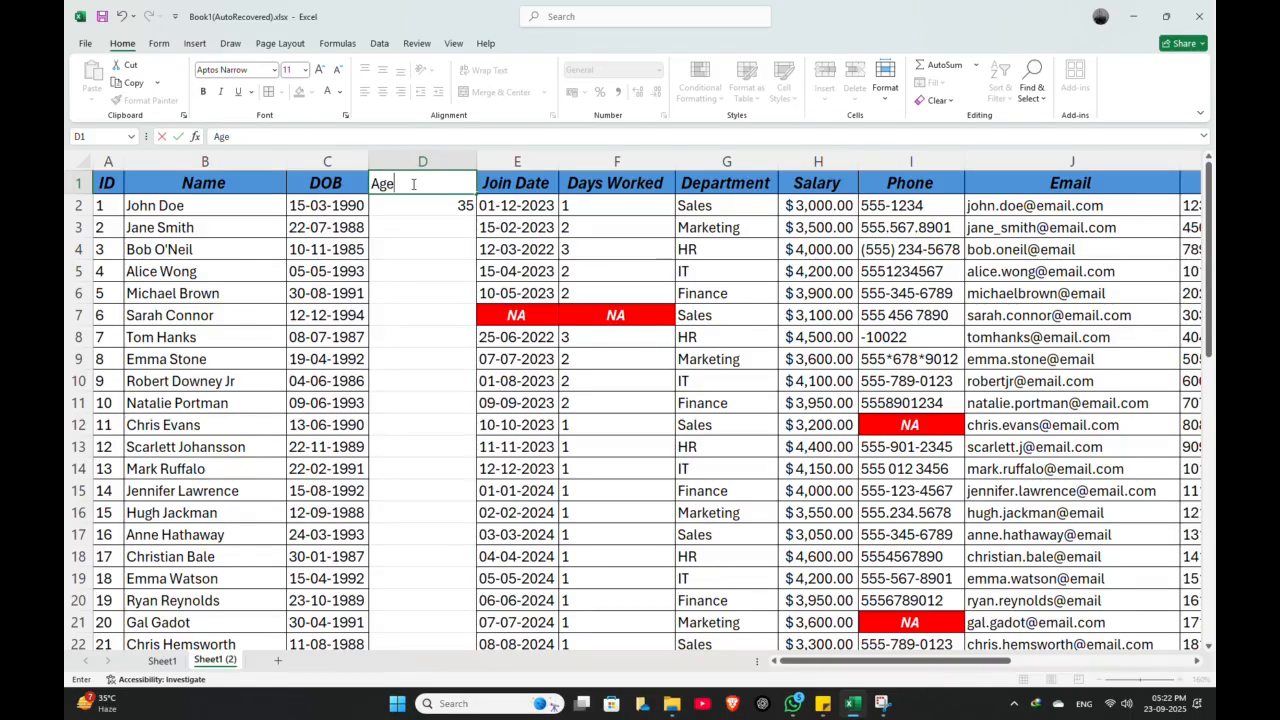
pyautogui.click(342, 183)
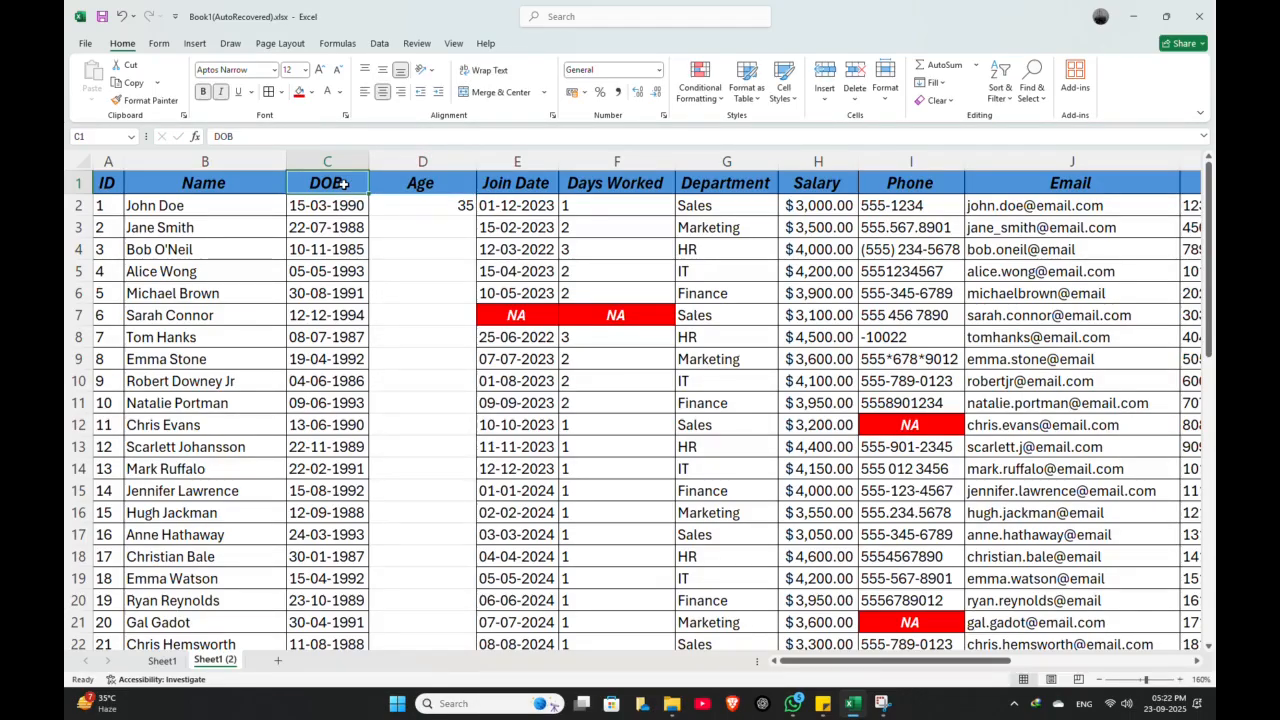
pyautogui.click(145, 100)
pyautogui.click(400, 190)
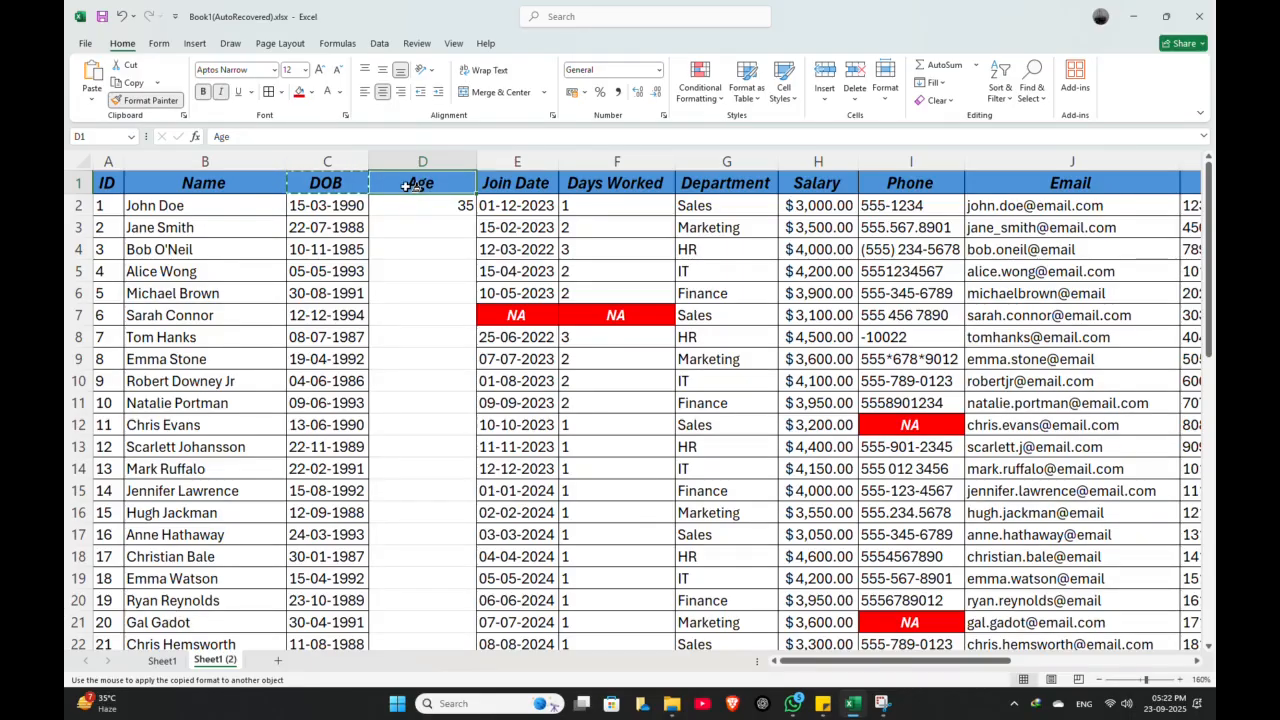
pyautogui.click(411, 188)
# Fill the age formula from D2 down to the table's last row, D51
pyautogui.click(415, 200)
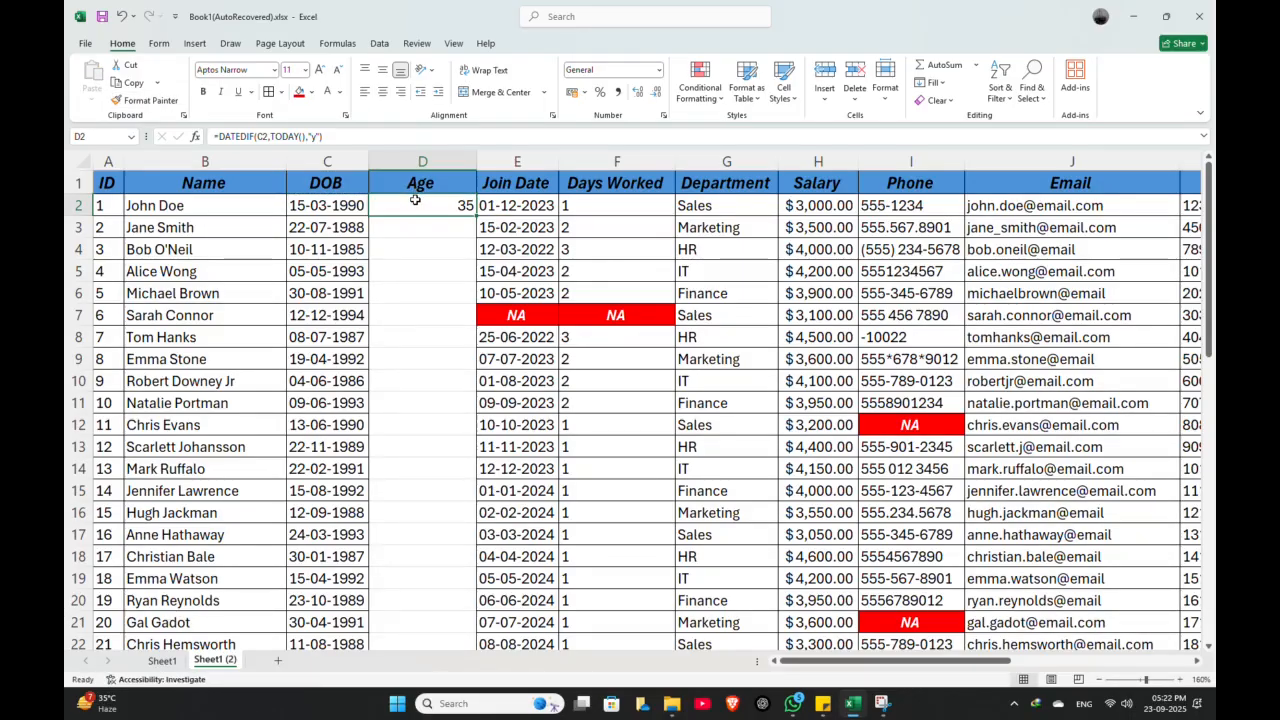
pyautogui.doubleClick(476, 216)
pyautogui.scroll(-17, 449, 449)
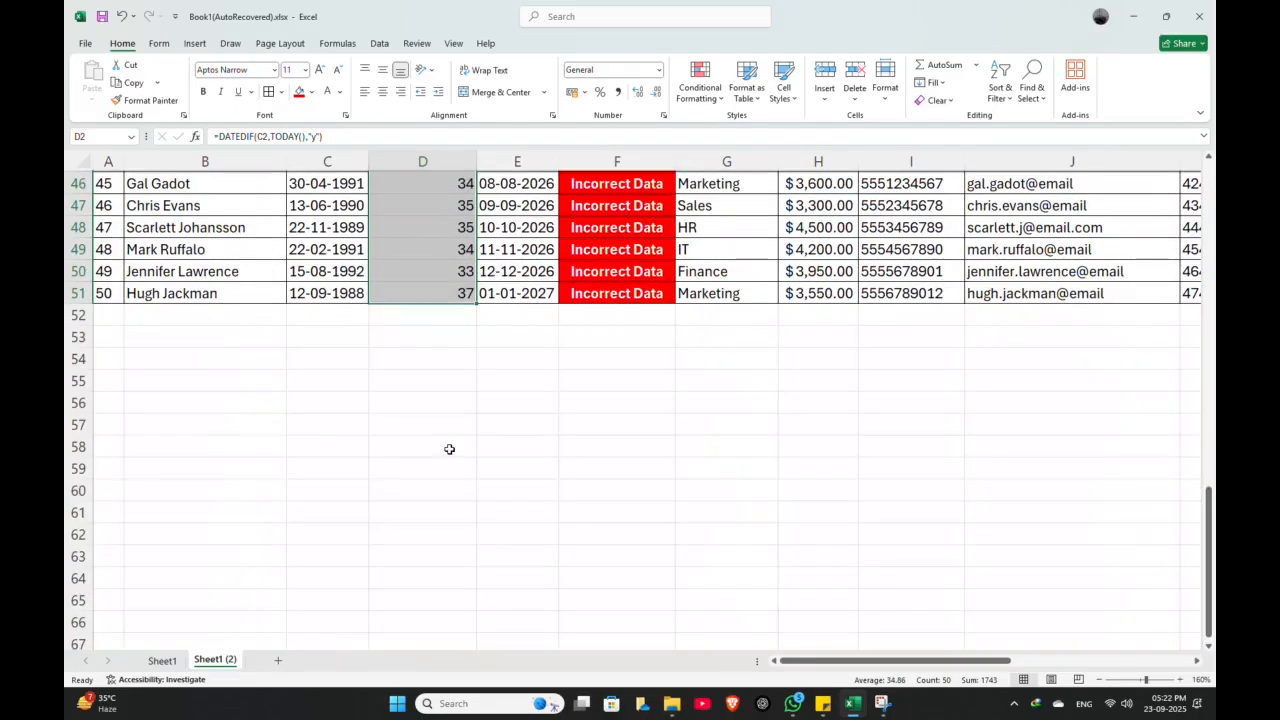
pyautogui.click(394, 364)
pyautogui.scroll(17, 395, 372)
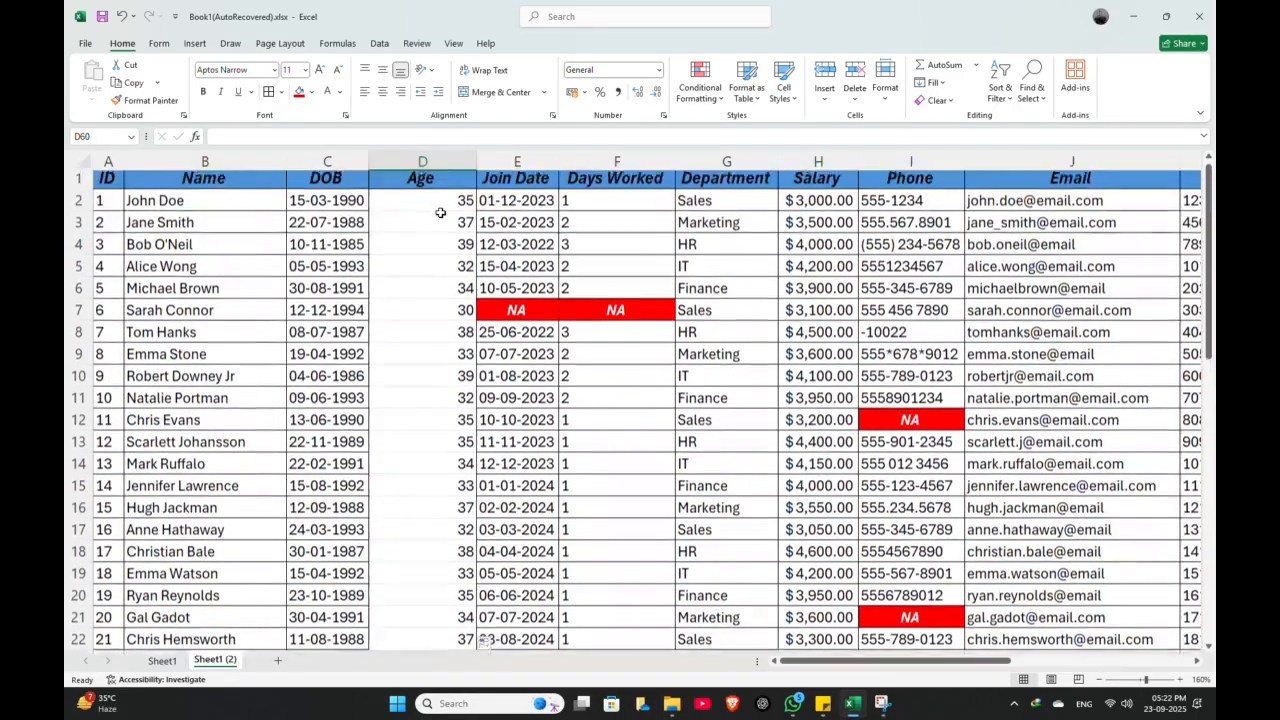
# Left-align all the age values in D2:D51
pyautogui.click(440, 207)
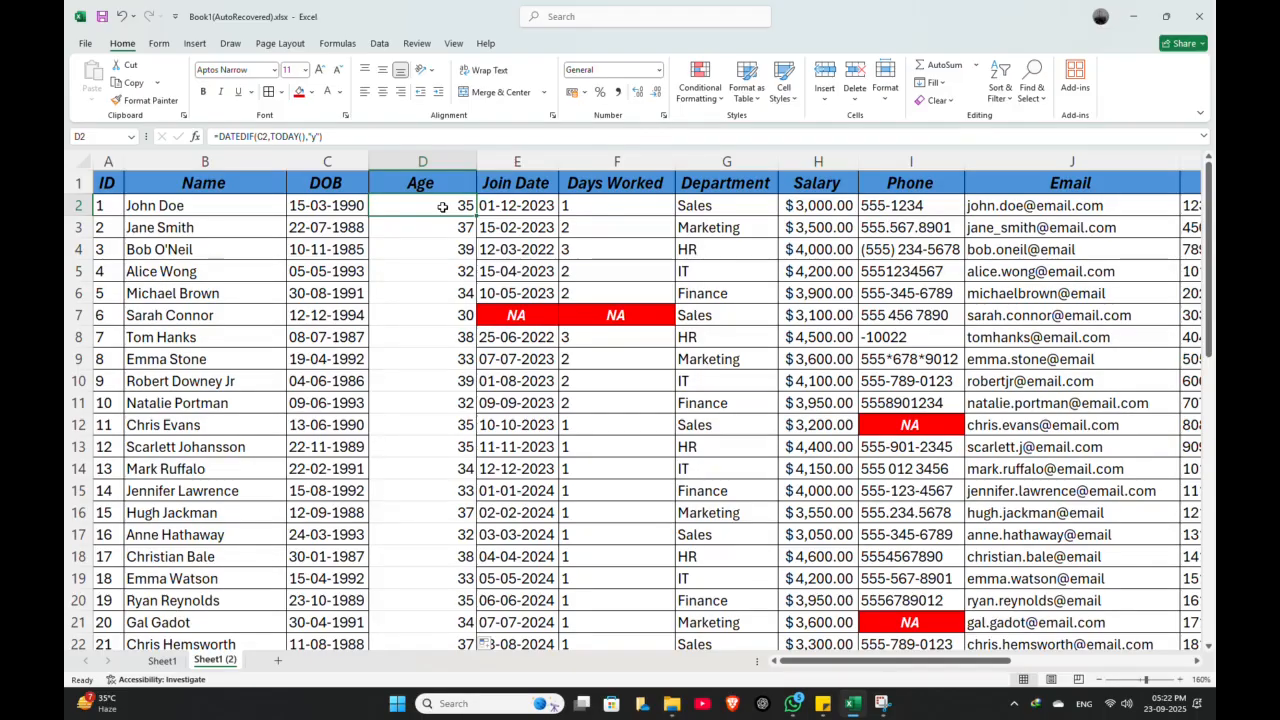
pyautogui.hotkey('ctrl', 'shift', 'Down')
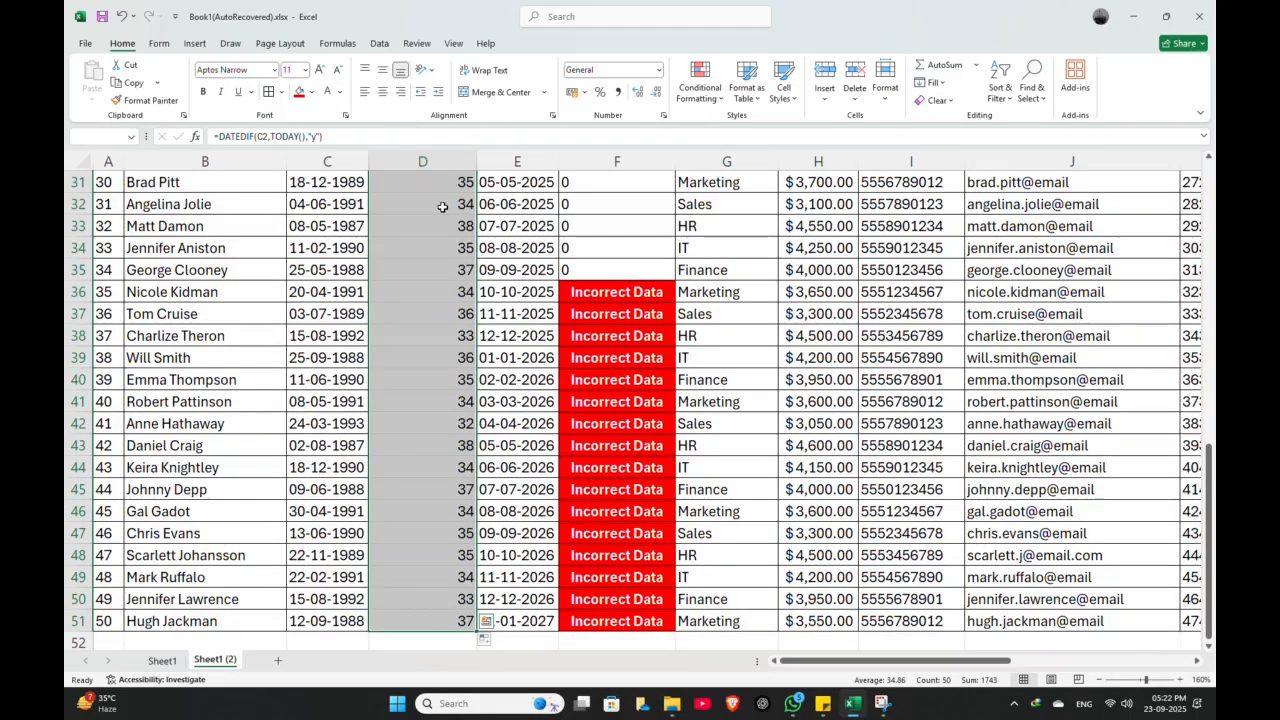
pyautogui.scroll(10, 443, 213)
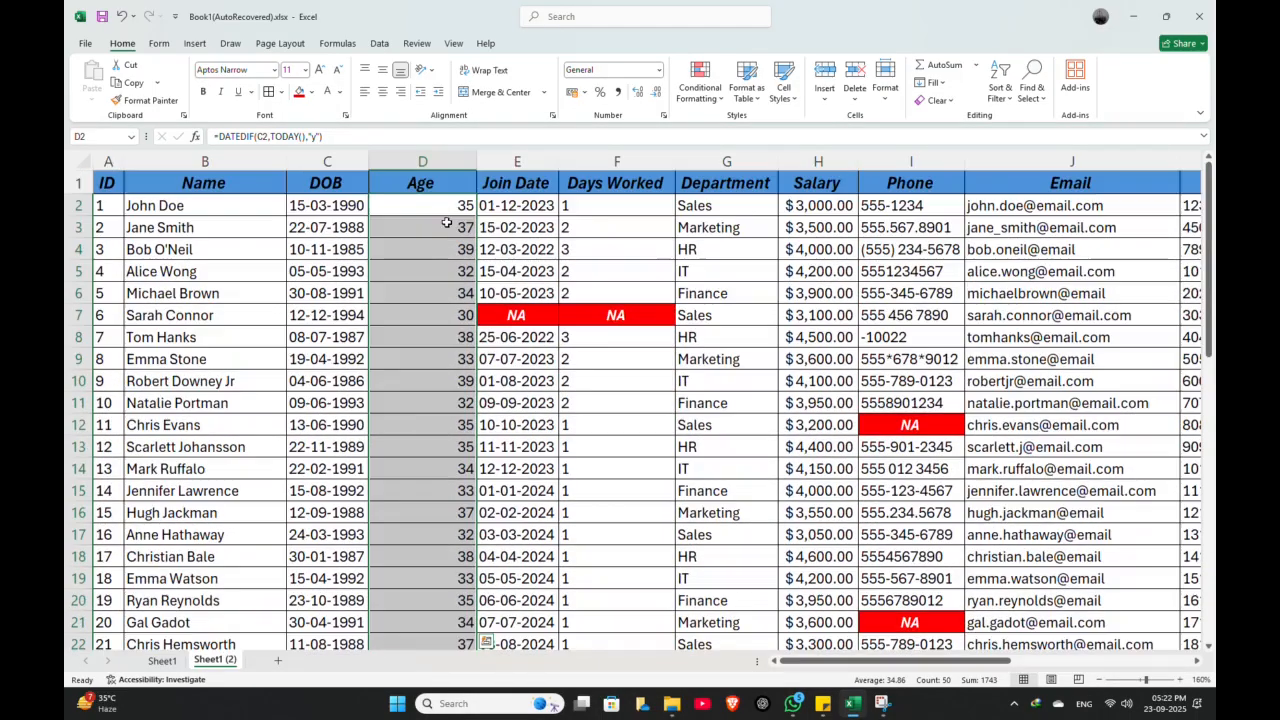
pyautogui.click(447, 245)
pyautogui.click(451, 203)
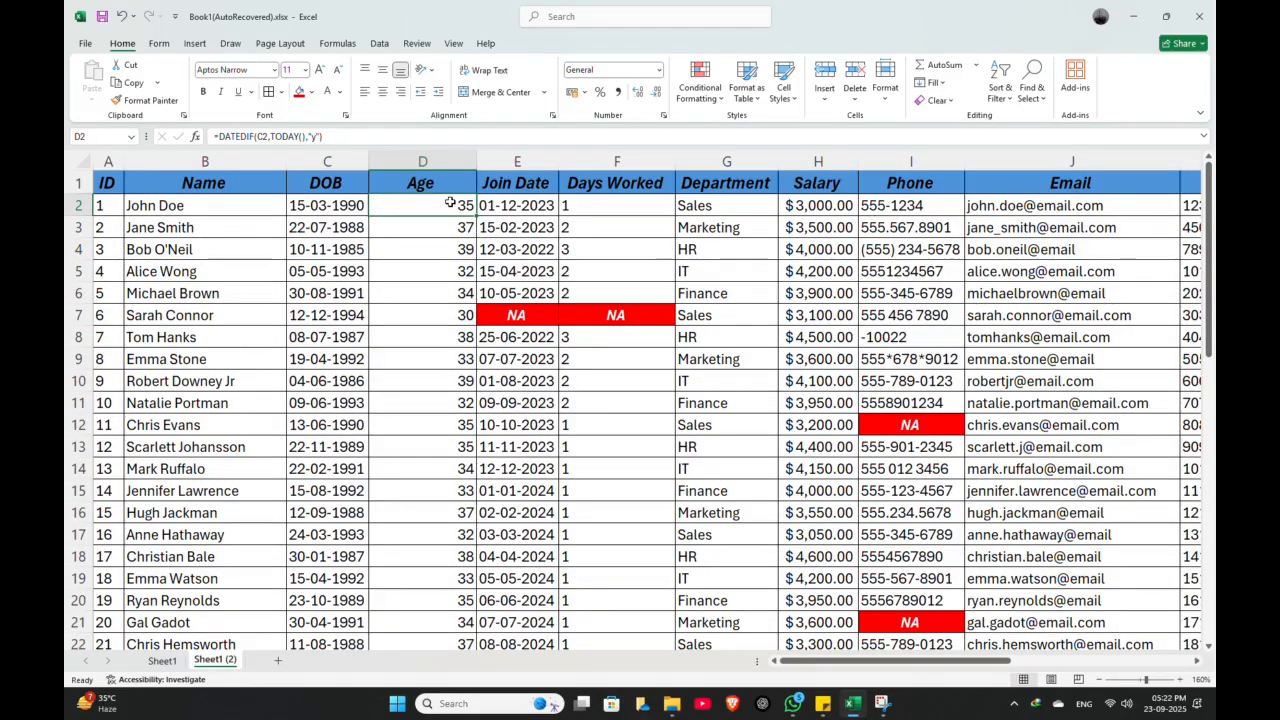
pyautogui.hotkey('ctrl', 'shift', 'Down')
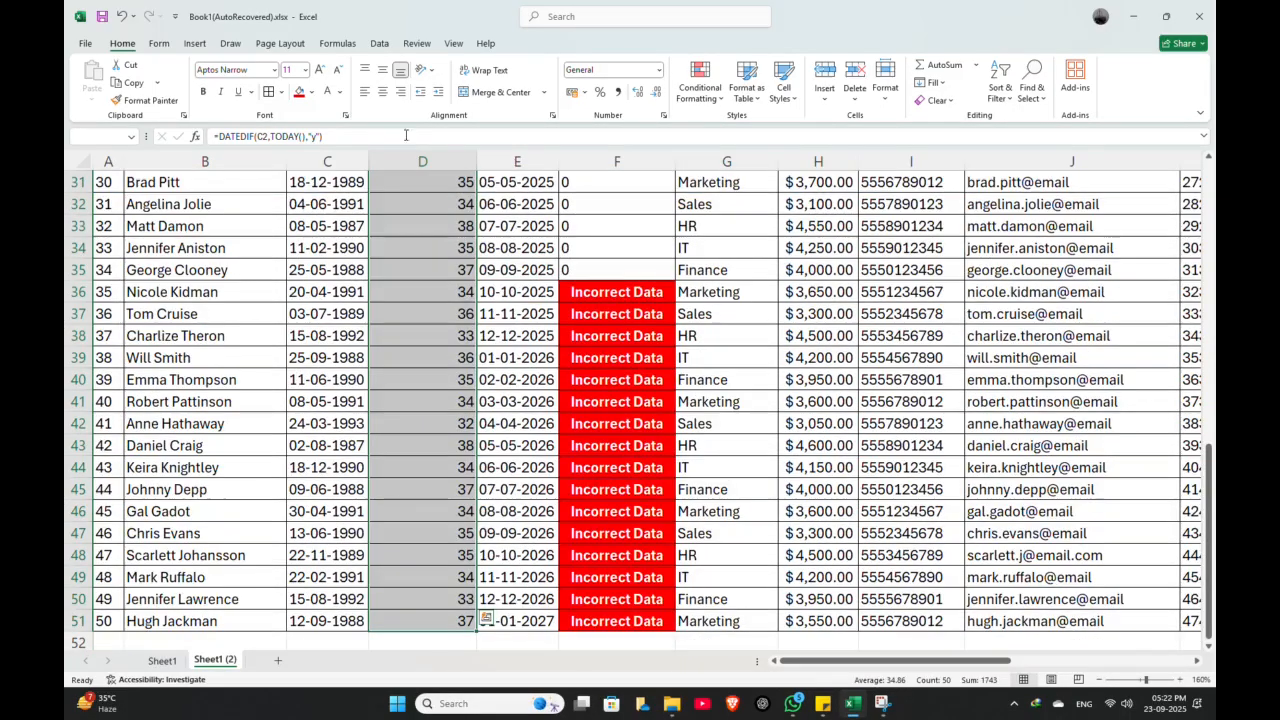
pyautogui.click(365, 92)
pyautogui.scroll(10, 404, 318)
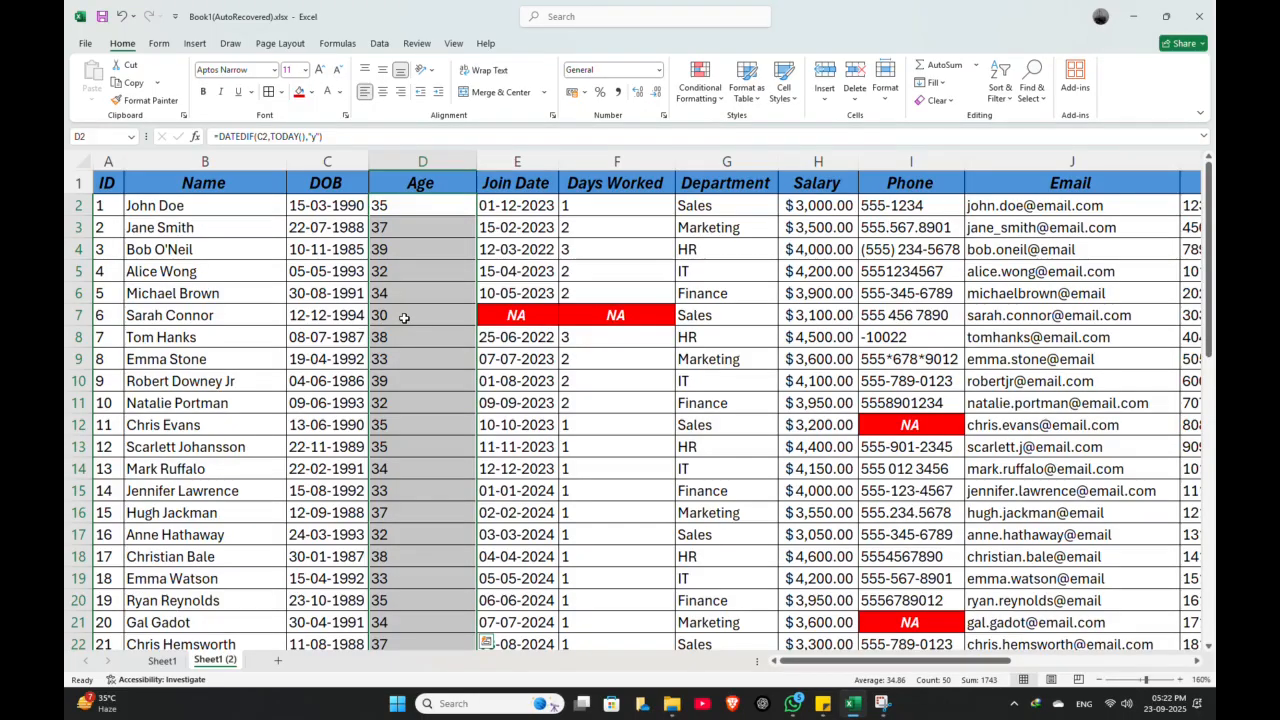
pyautogui.click(404, 318)
# Narrow column D so it closely fits the Age header
pyautogui.moveTo(478, 160); pyautogui.dragTo(410, 160)
pyautogui.scroll(-1, 388, 275)
pyautogui.scroll(1, 388, 275)
# Look through the Age column from the first employee row to the last
pyautogui.scroll(-7, 388, 275)
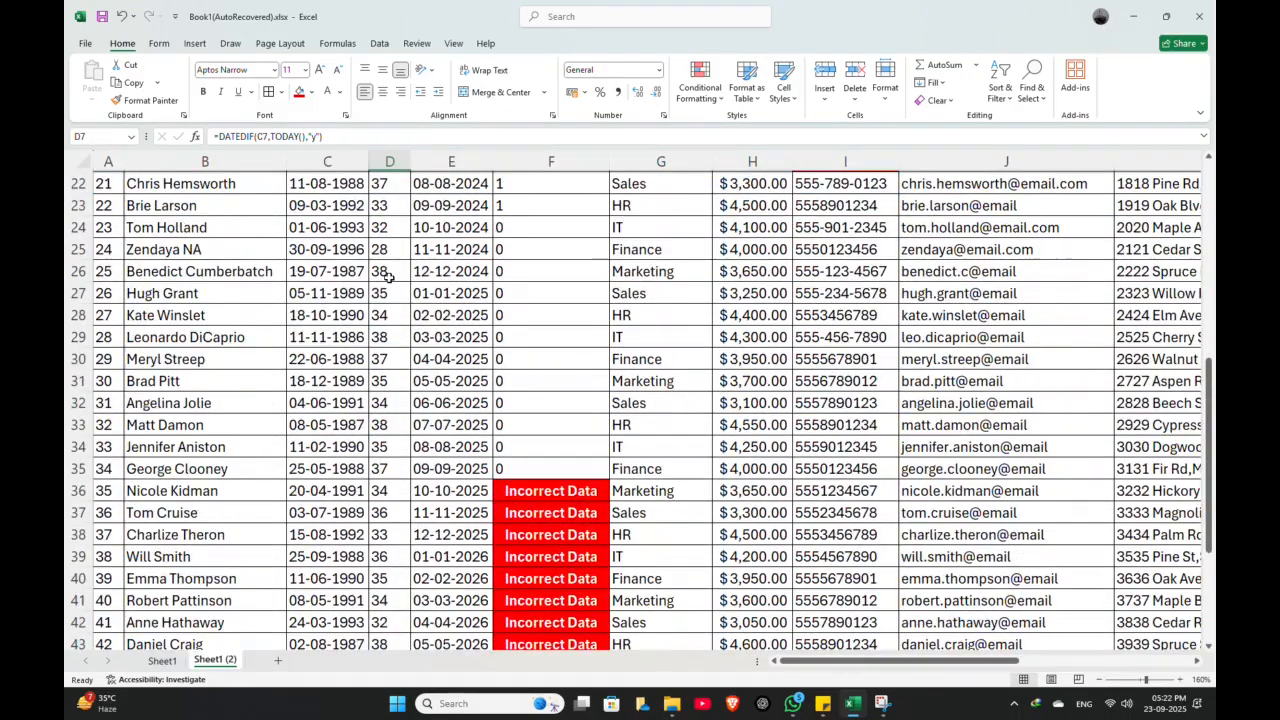
pyautogui.scroll(7, 388, 275)
pyautogui.scroll(-7, 388, 275)
pyautogui.scroll(-5, 388, 275)
pyautogui.scroll(9, 385, 273)
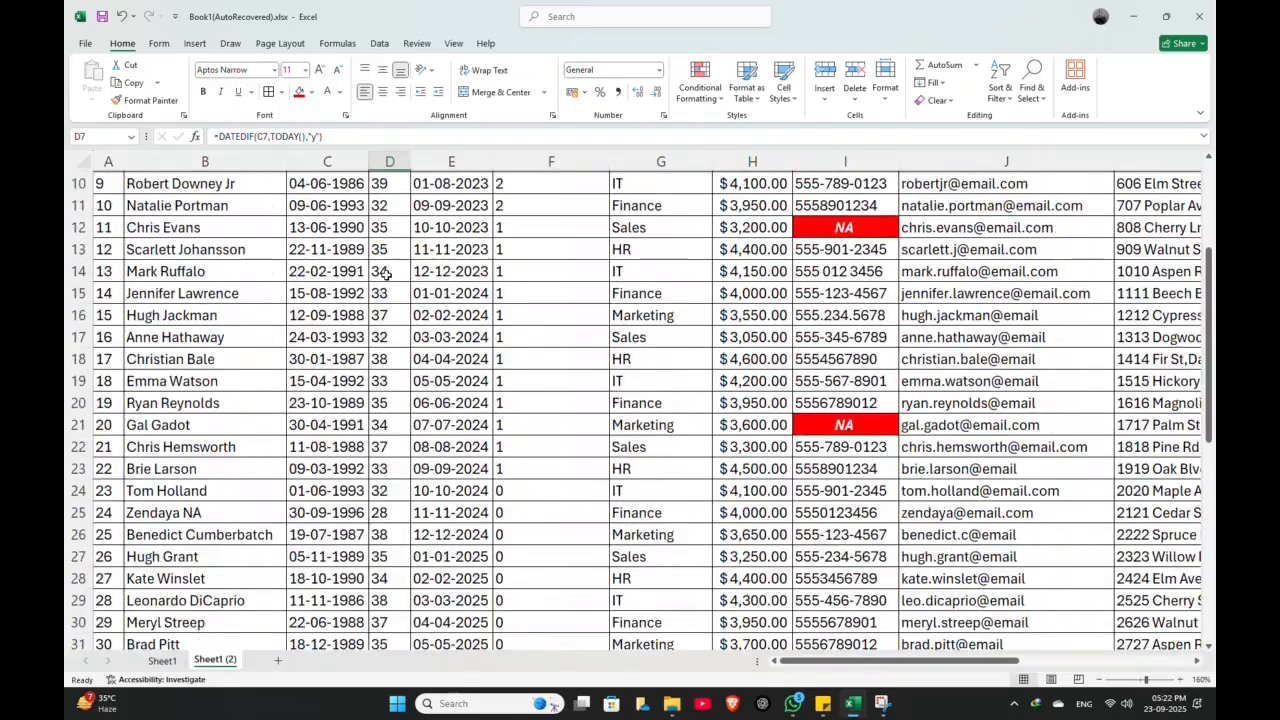
pyautogui.scroll(3, 385, 273)
pyautogui.scroll(-9, 440, 310)
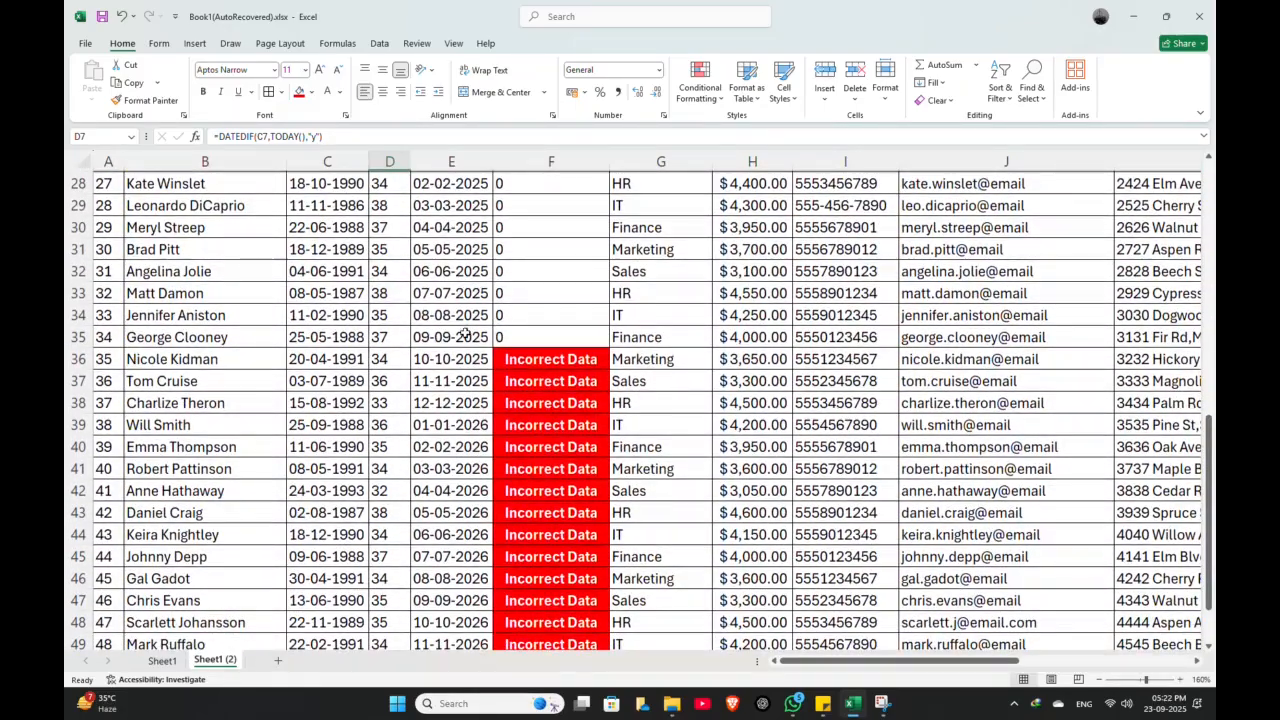
pyautogui.scroll(4, 490, 352)
pyautogui.scroll(5, 415, 408)
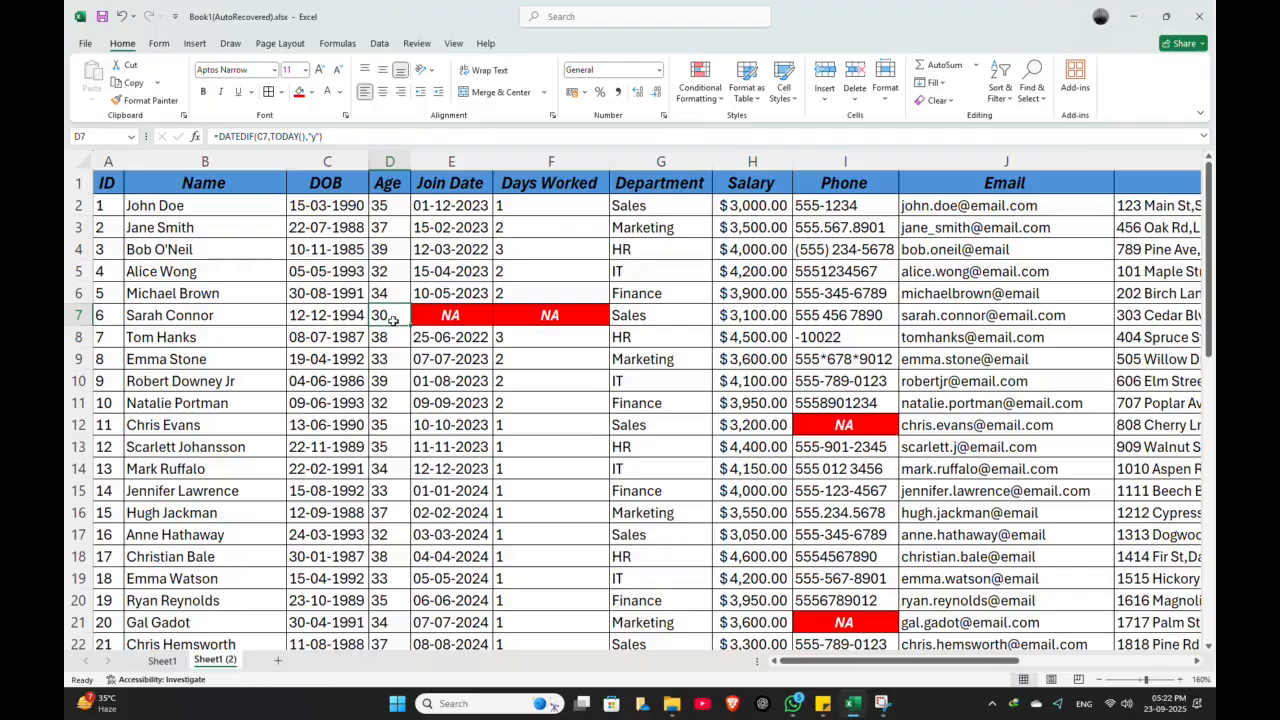
pyautogui.moveTo(380, 249); pyautogui.dragTo(378, 475)
pyautogui.scroll(-7, 378, 473)
pyautogui.scroll(-7, 378, 473)
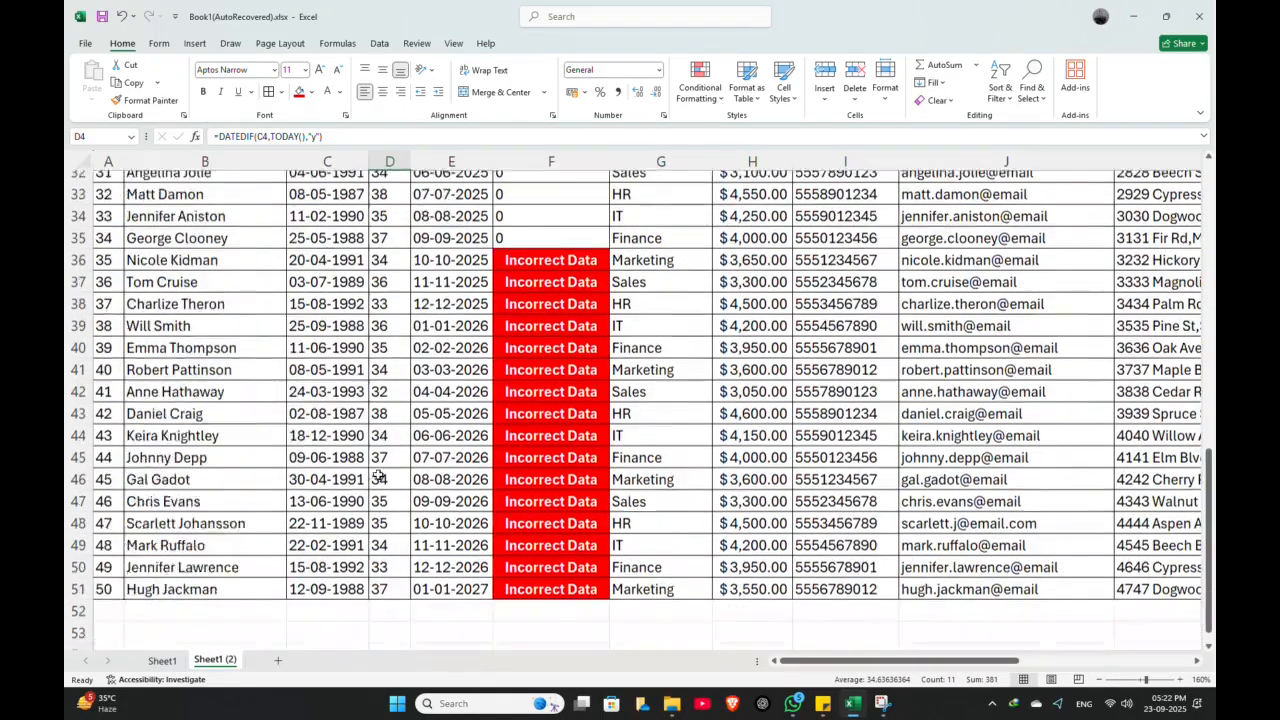
pyautogui.scroll(13, 378, 470)
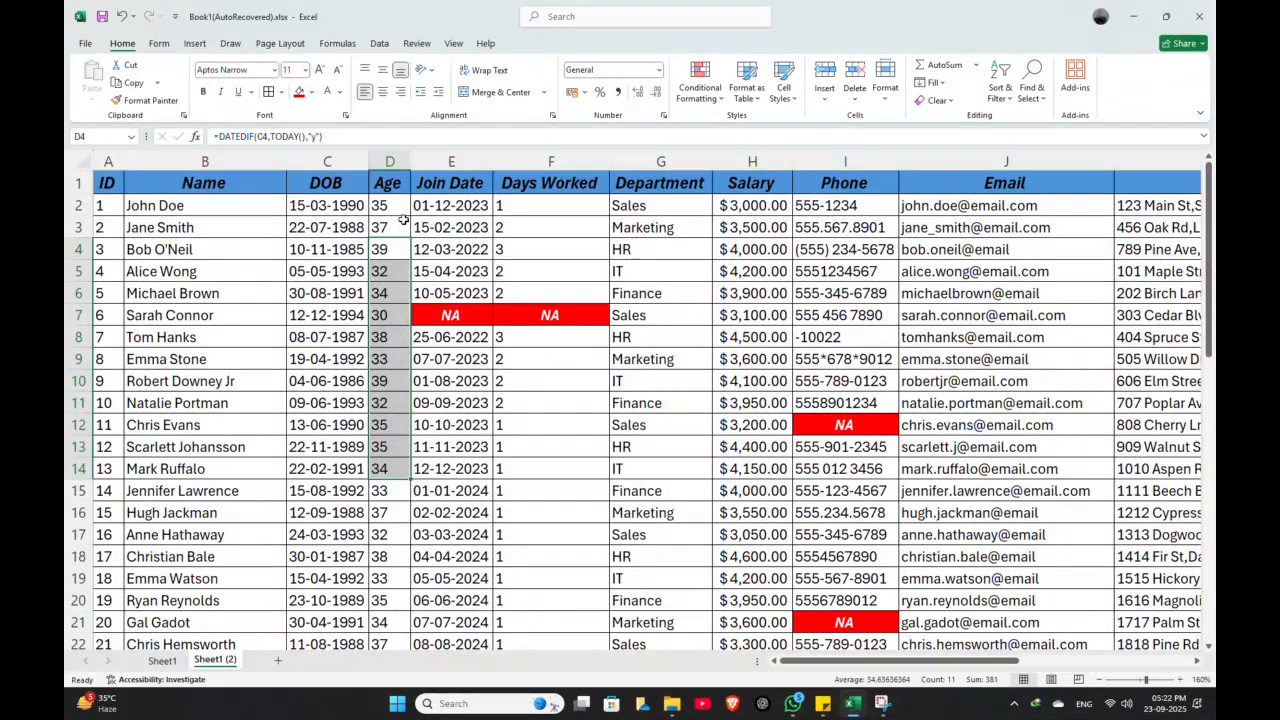
pyautogui.moveTo(389, 205); pyautogui.dragTo(389, 490)
pyautogui.scroll(-4, 386, 403)
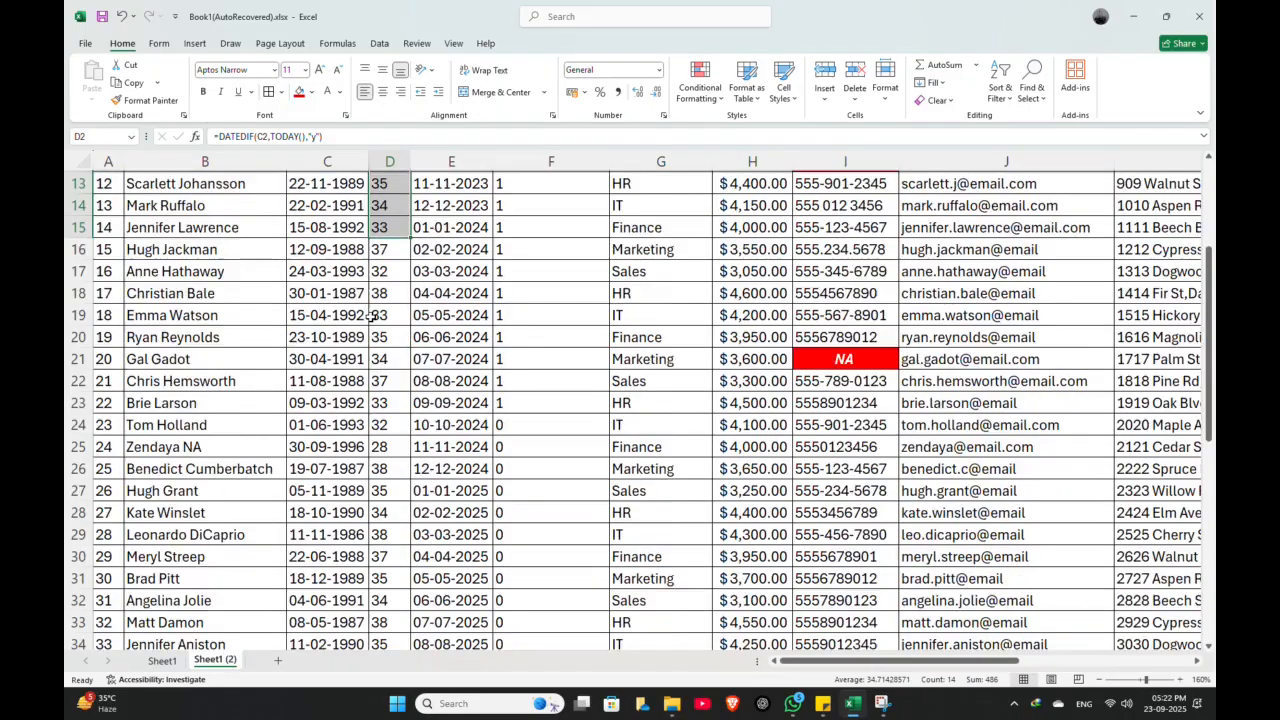
pyautogui.scroll(4, 380, 310)
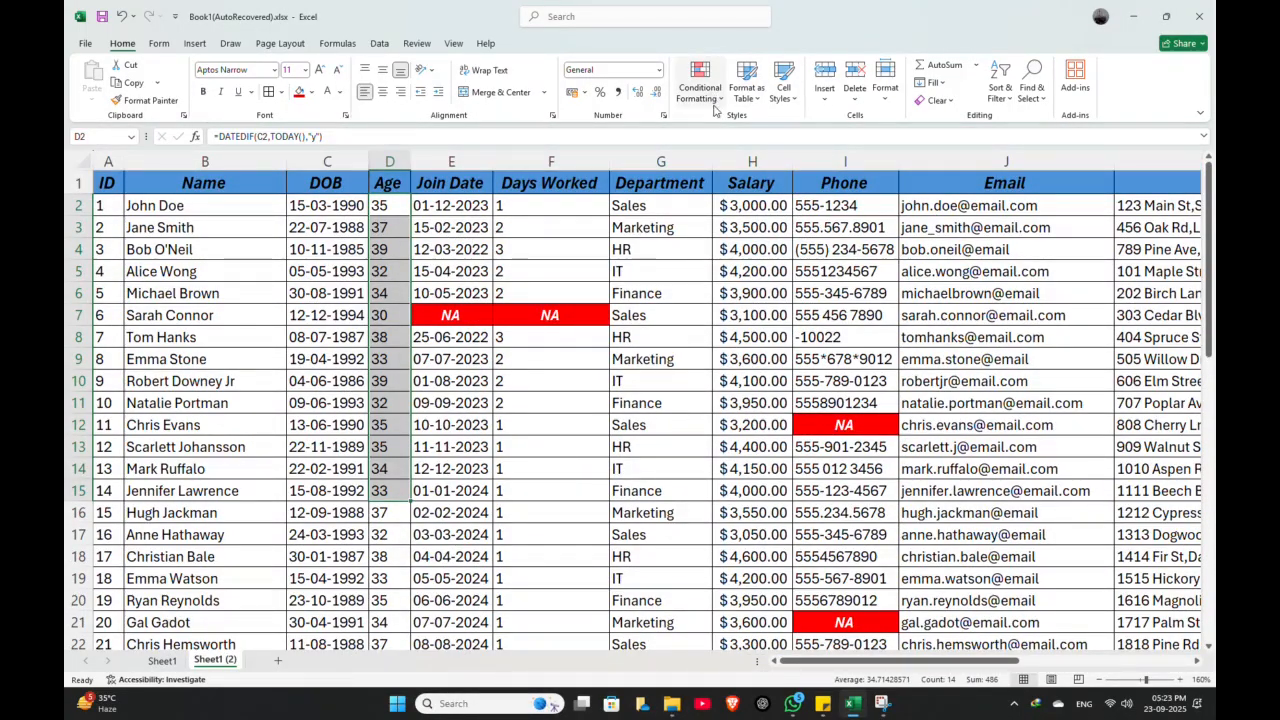
# Compare the calculated ages with the dates in the DOB column down the whole table
pyautogui.click(327, 271)
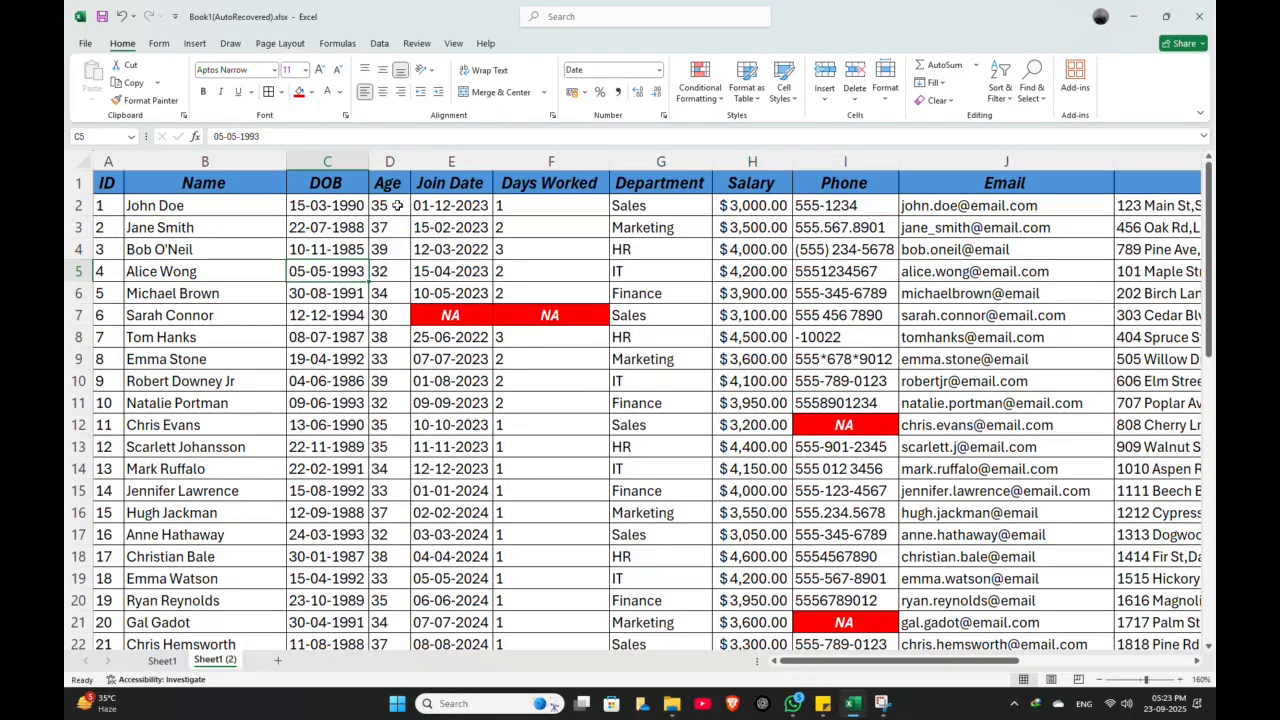
pyautogui.moveTo(397, 206); pyautogui.dragTo(389, 556)
pyautogui.doubleClick(338, 338)
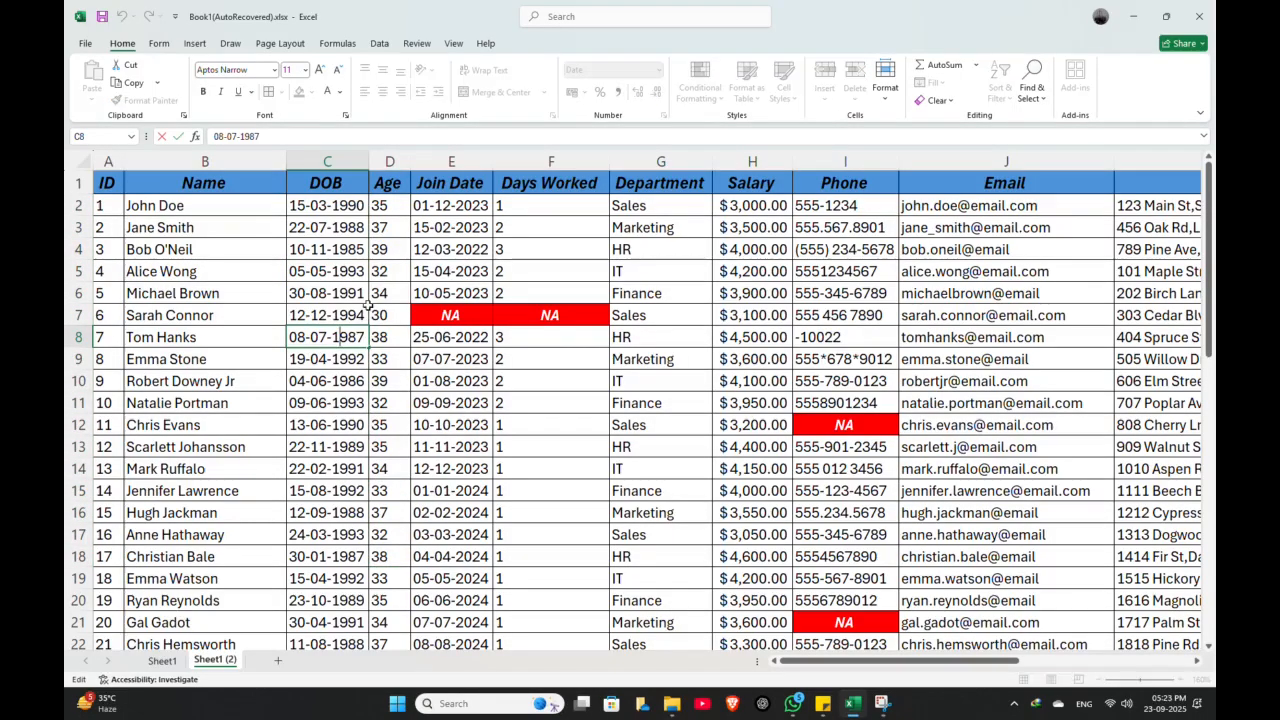
pyautogui.scroll(-3, 386, 250)
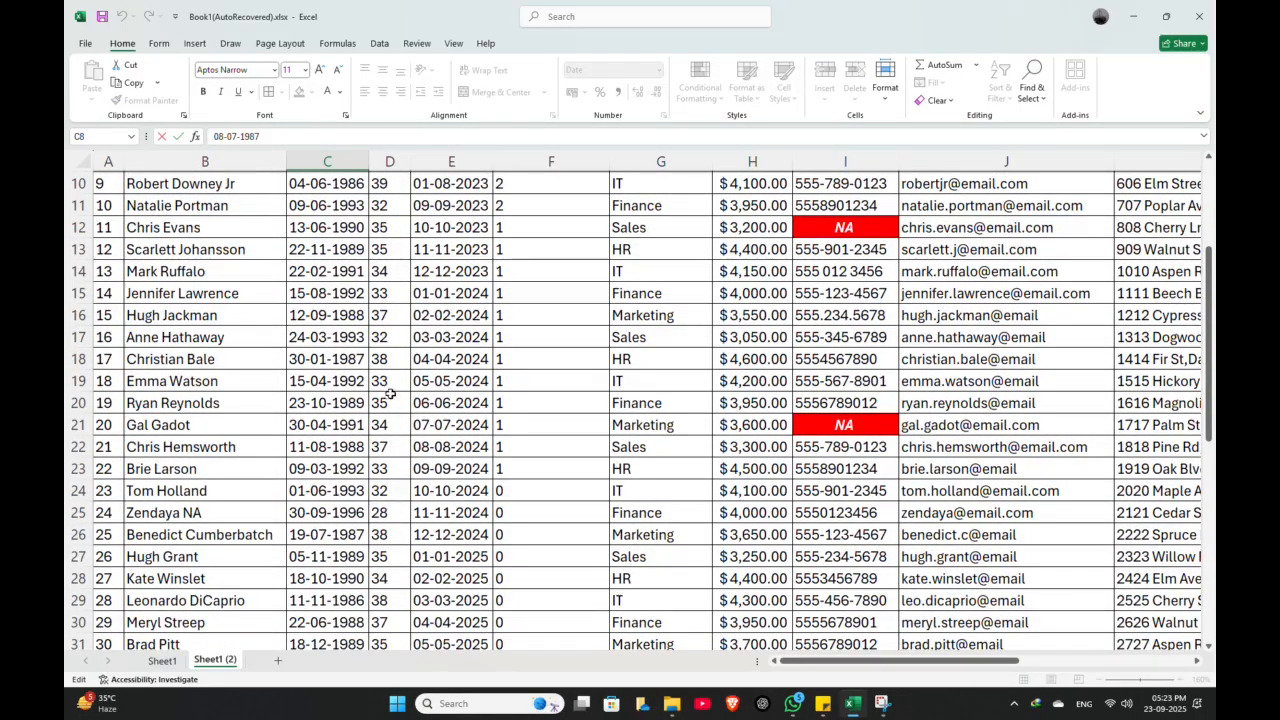
pyautogui.scroll(-5, 389, 395)
pyautogui.scroll(3, 389, 400)
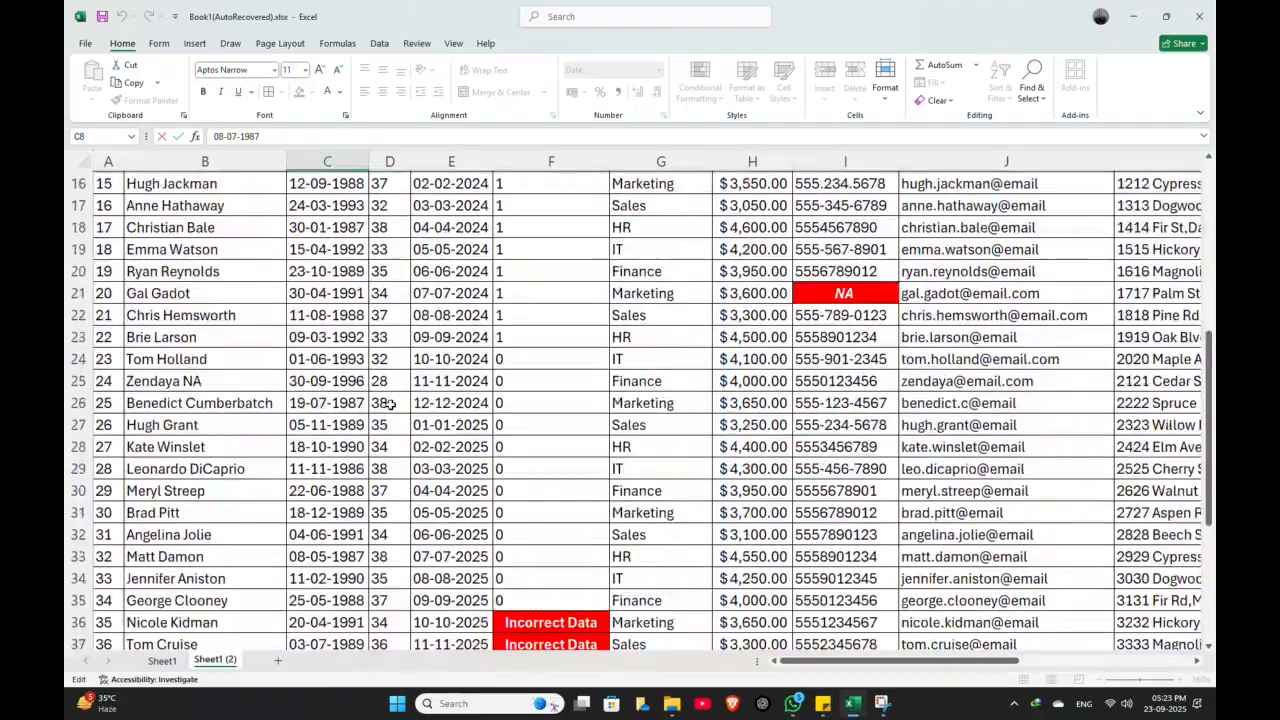
pyautogui.scroll(2, 395, 340)
pyautogui.scroll(3, 380, 277)
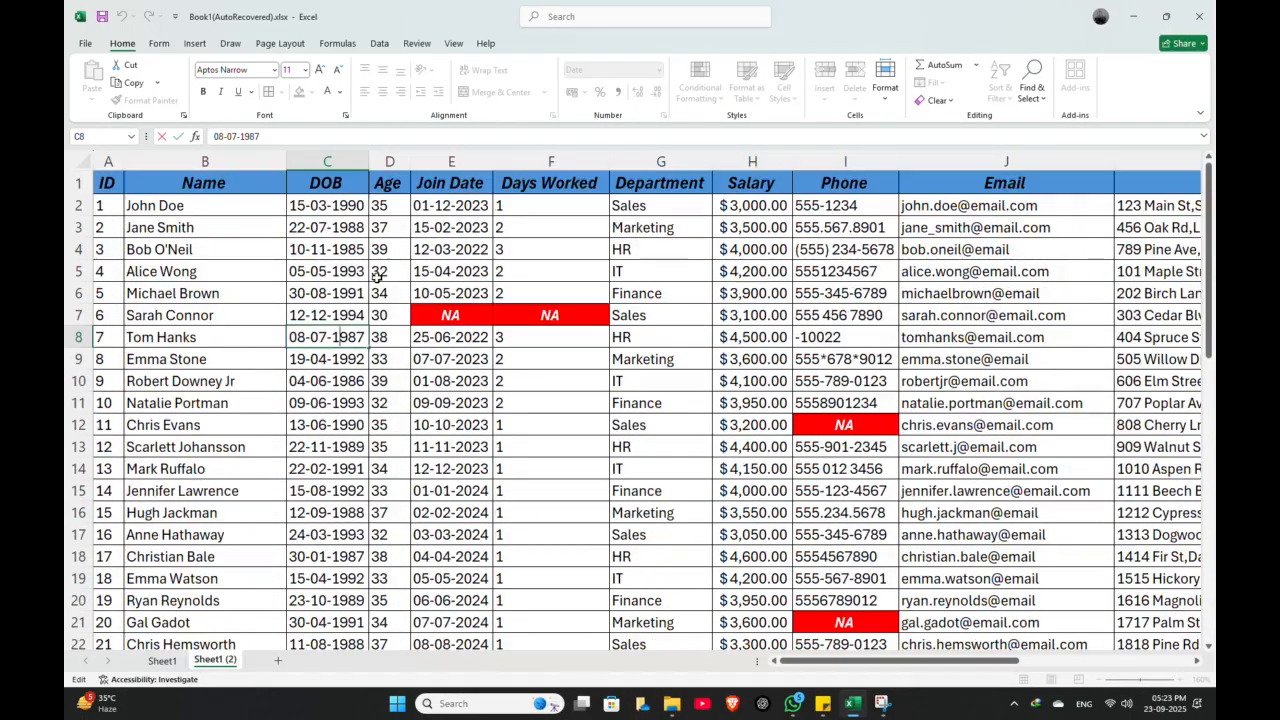
pyautogui.moveTo(389, 205); pyautogui.dragTo(389, 403)
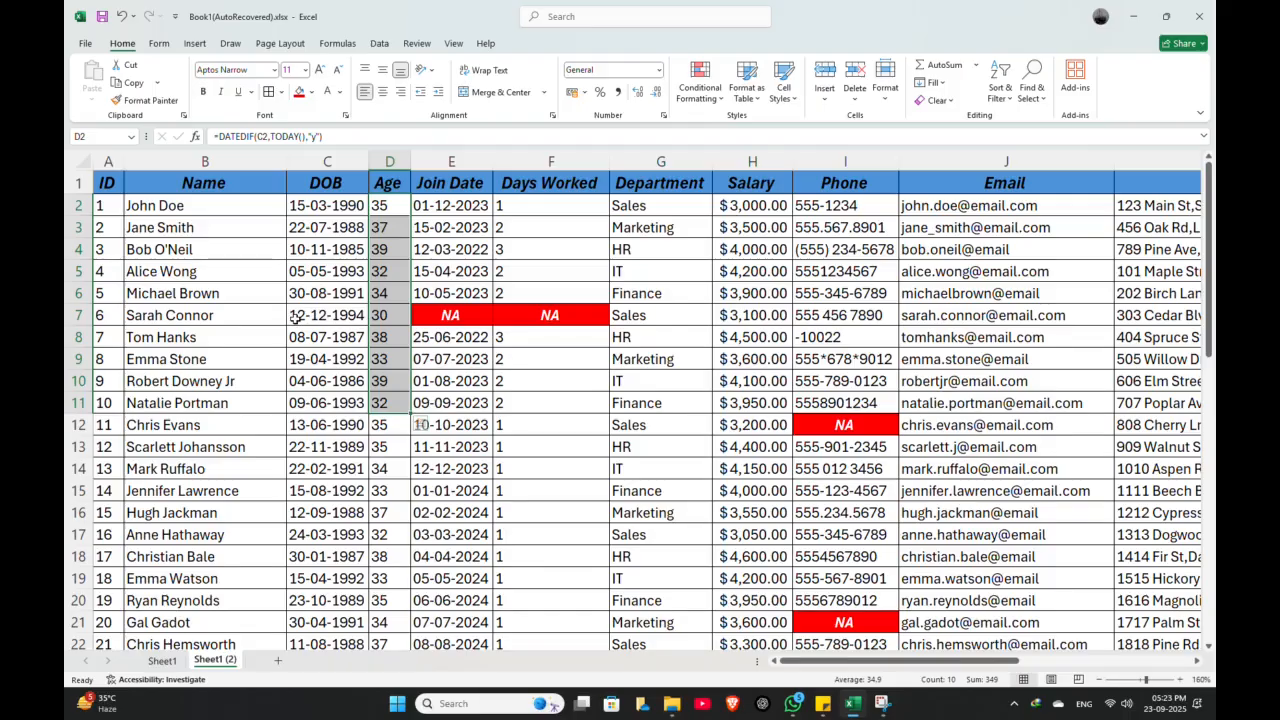
pyautogui.scroll(-10, 295, 318)
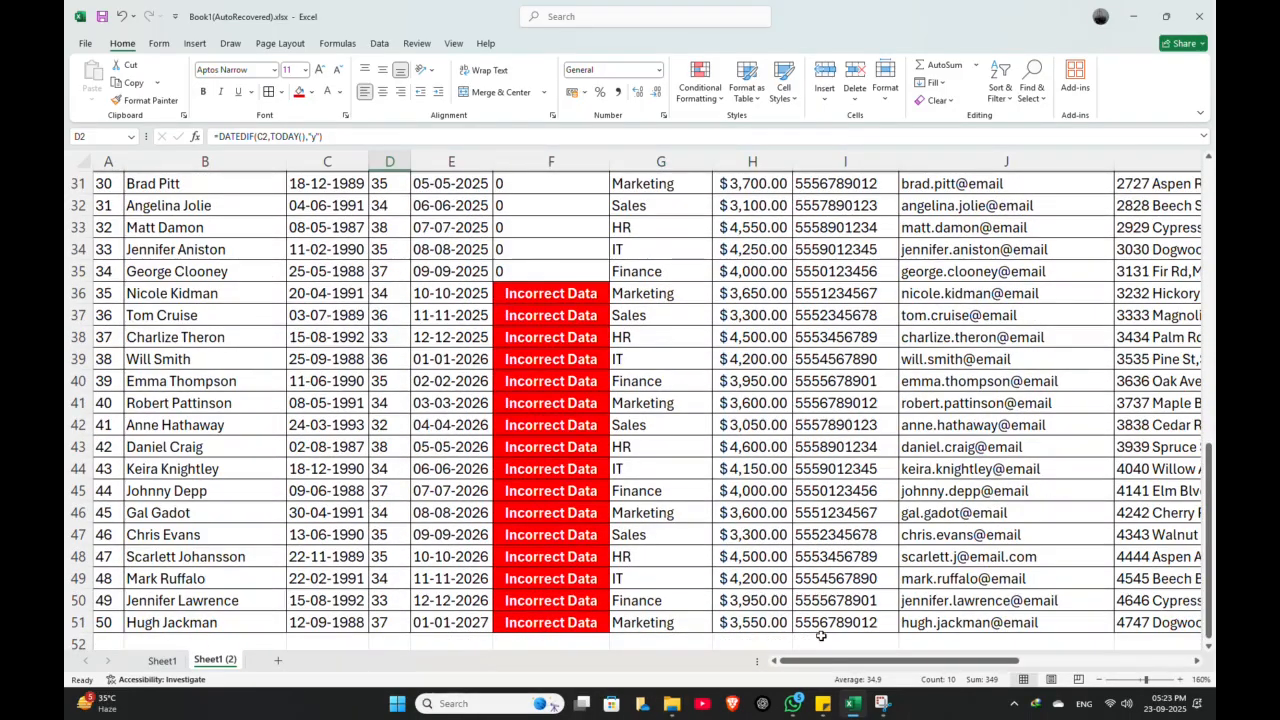
pyautogui.moveTo(820, 661); pyautogui.dragTo(868, 679)
pyautogui.scroll(10, 725, 347)
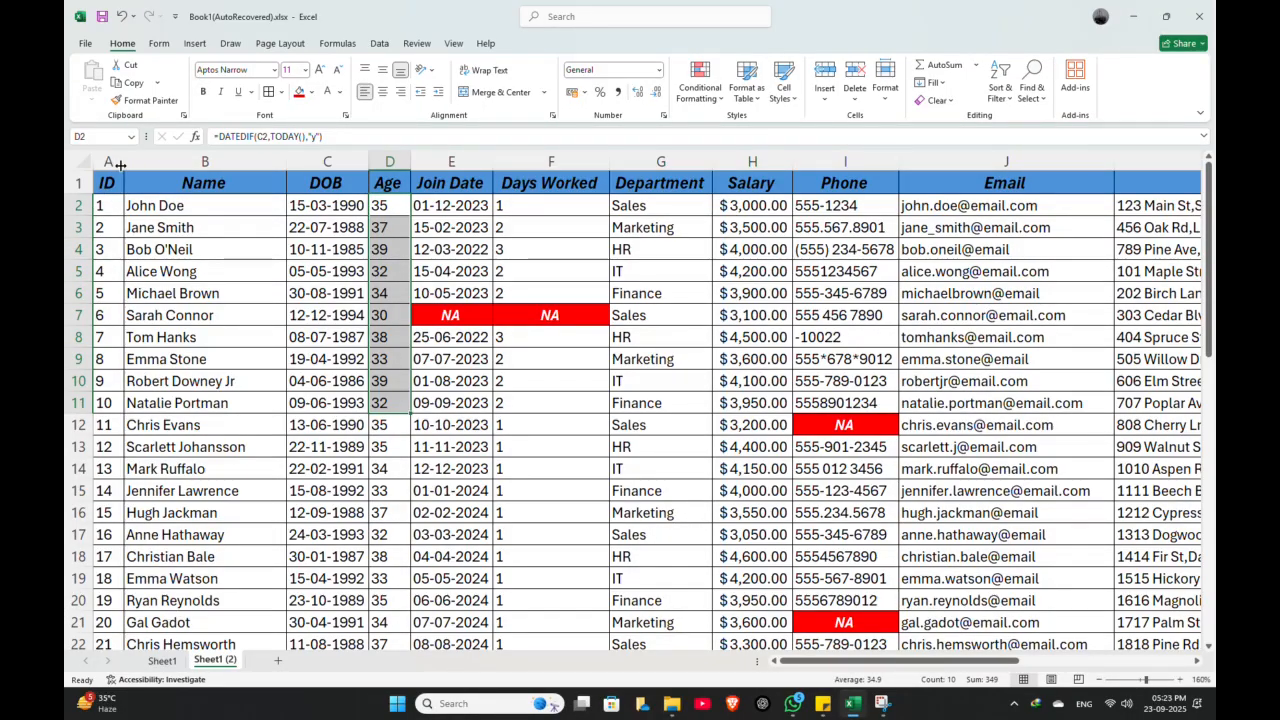
# Widen the ID column slightly so its header and numbers have more room
pyautogui.moveTo(125, 160); pyautogui.dragTo(138, 161)
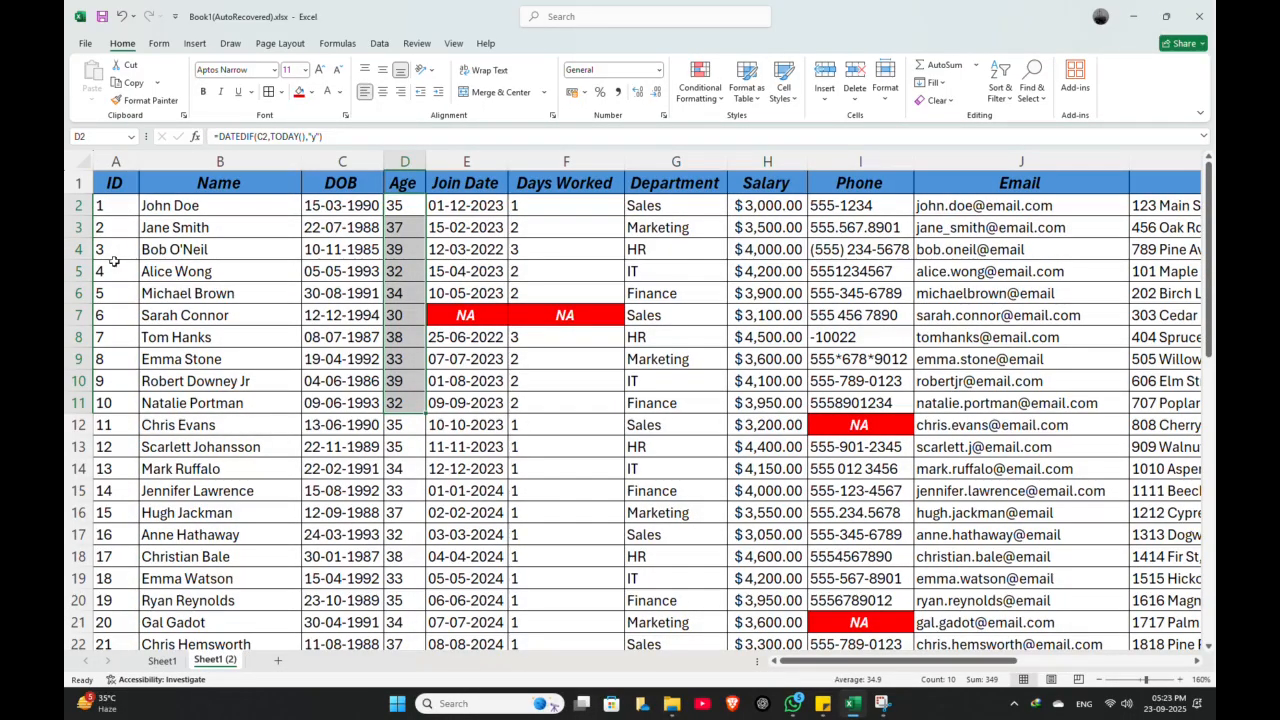
# Review the finished employee table across its columns and down to the last rows
pyautogui.scroll(-14, 116, 282)
pyautogui.scroll(5, 310, 295)
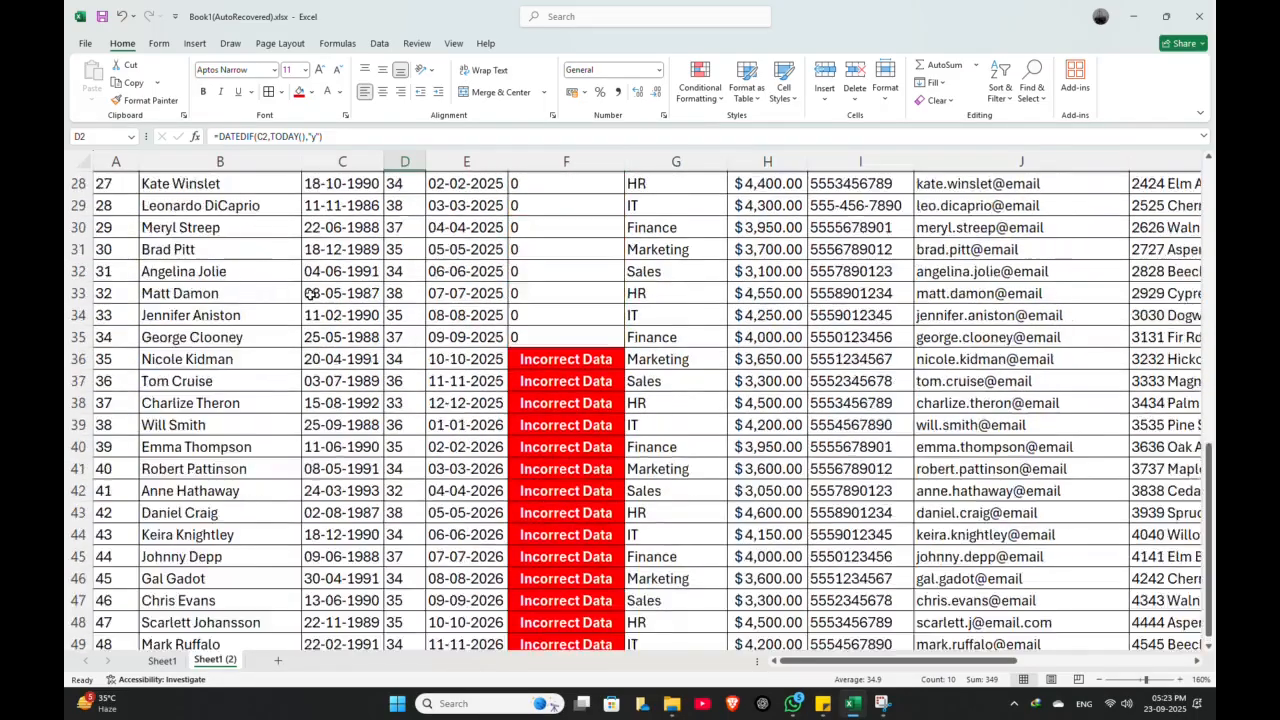
pyautogui.scroll(3, 310, 293)
pyautogui.scroll(-7, 310, 293)
pyautogui.scroll(13, 310, 293)
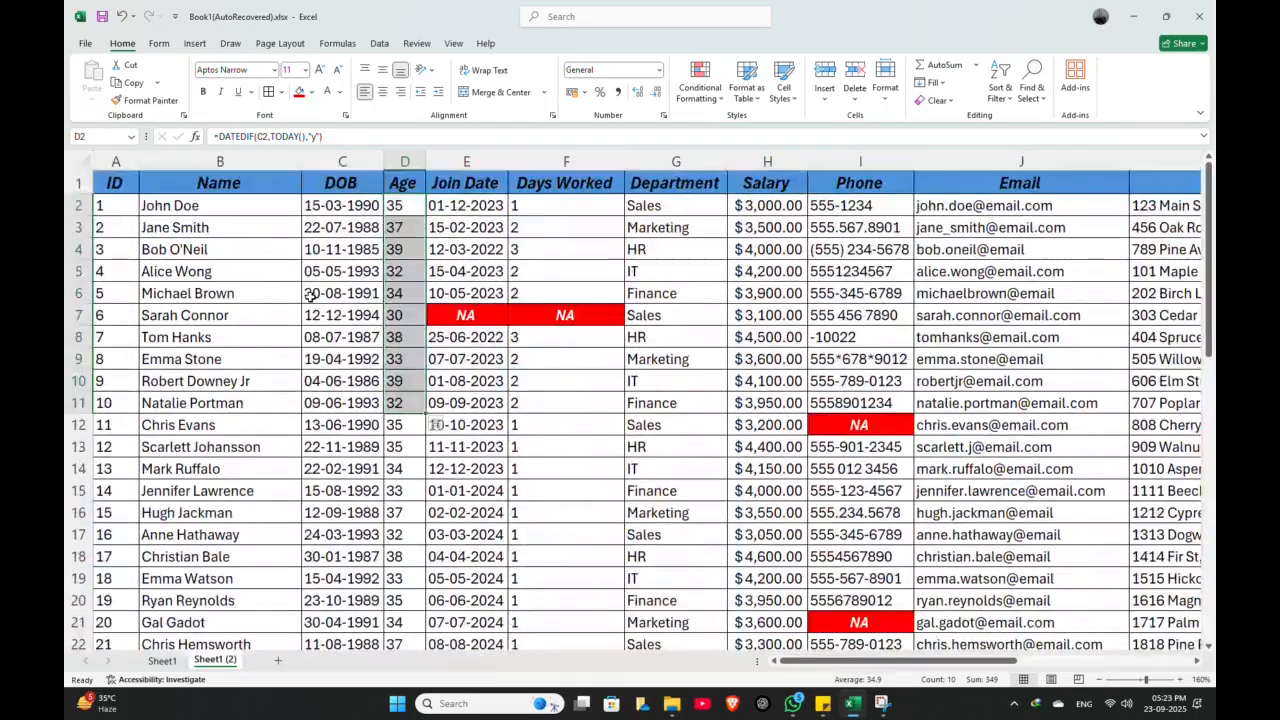
pyautogui.click(310, 295)
pyautogui.moveTo(190, 205); pyautogui.dragTo(829, 424)
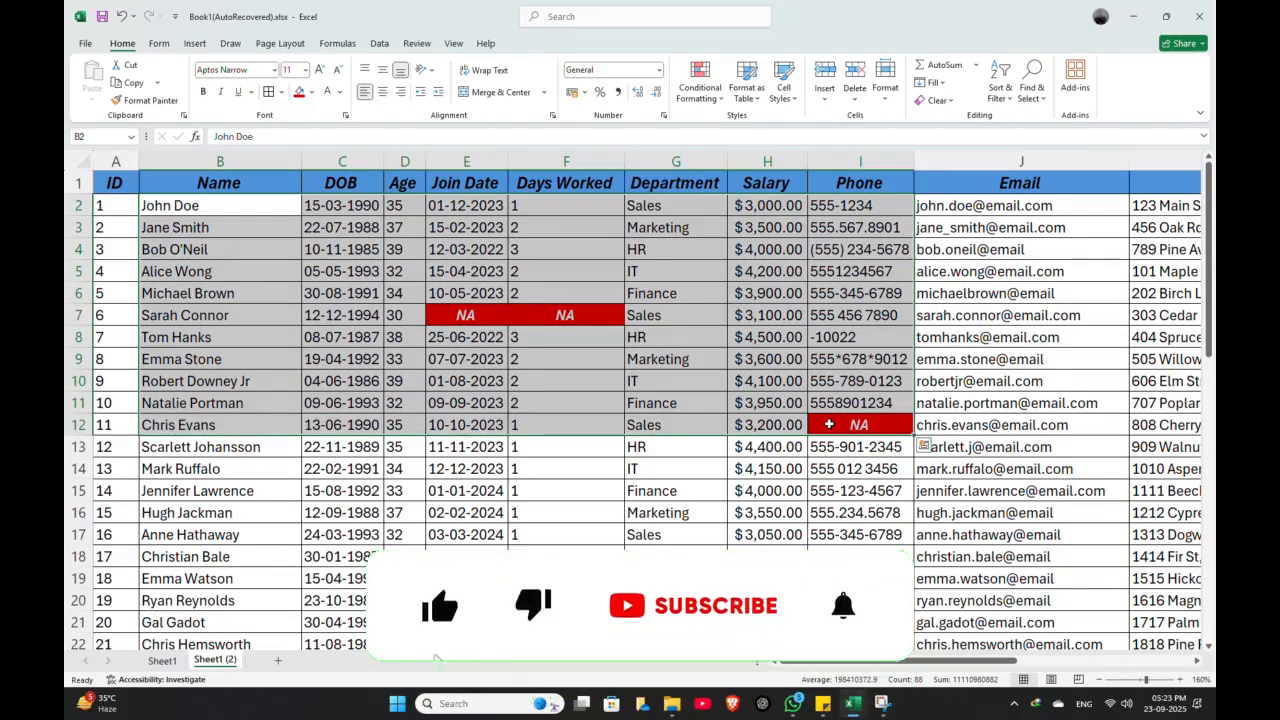
pyautogui.click(566, 512)
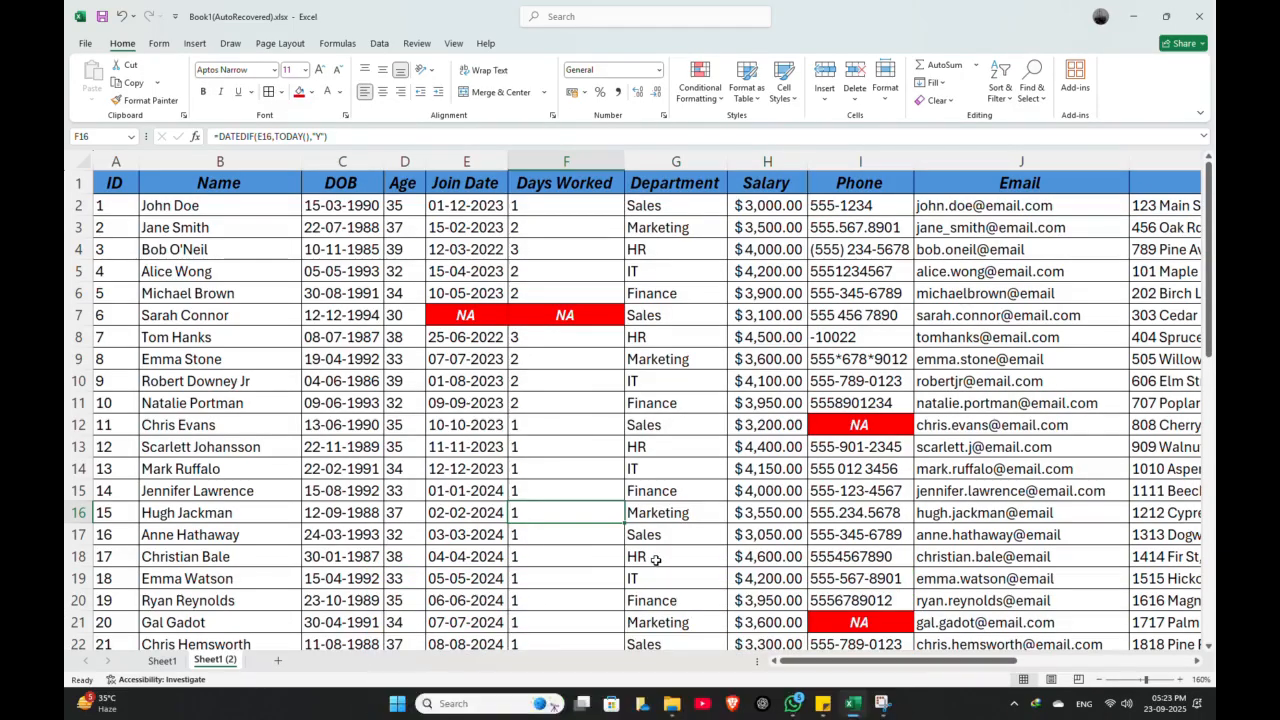
pyautogui.scroll(-3, 655, 500)
pyautogui.click(670, 468)
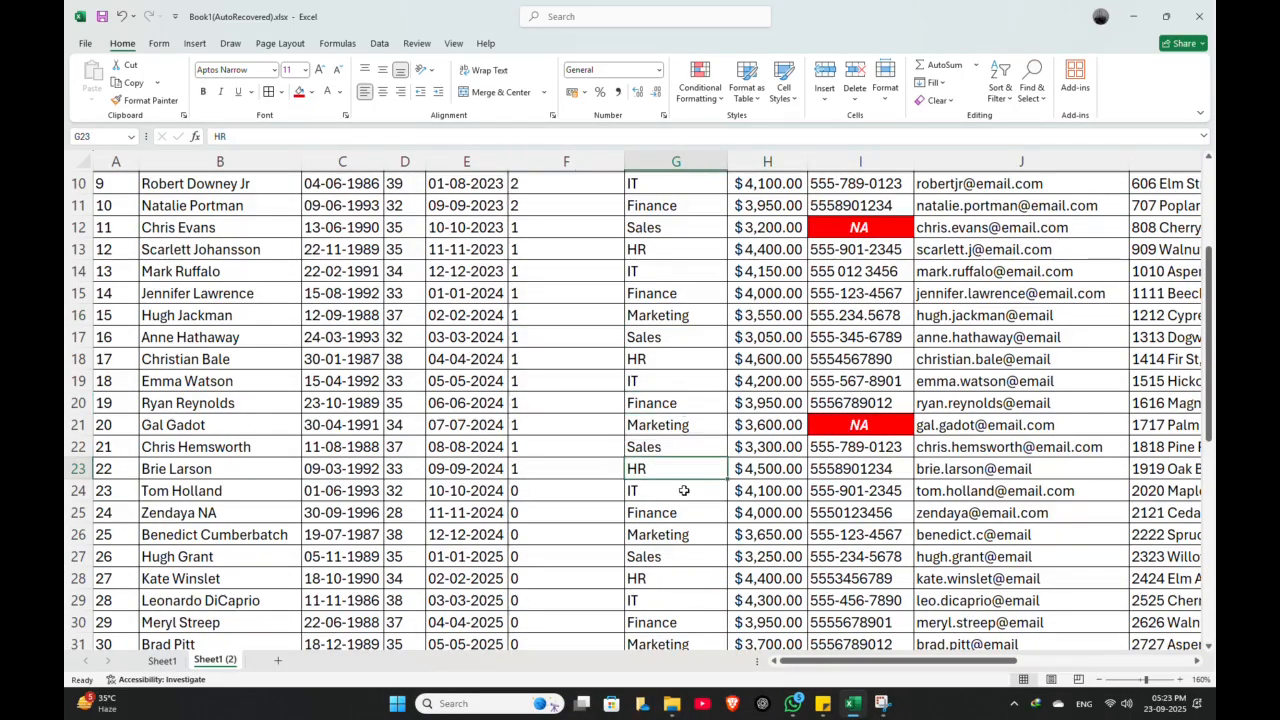